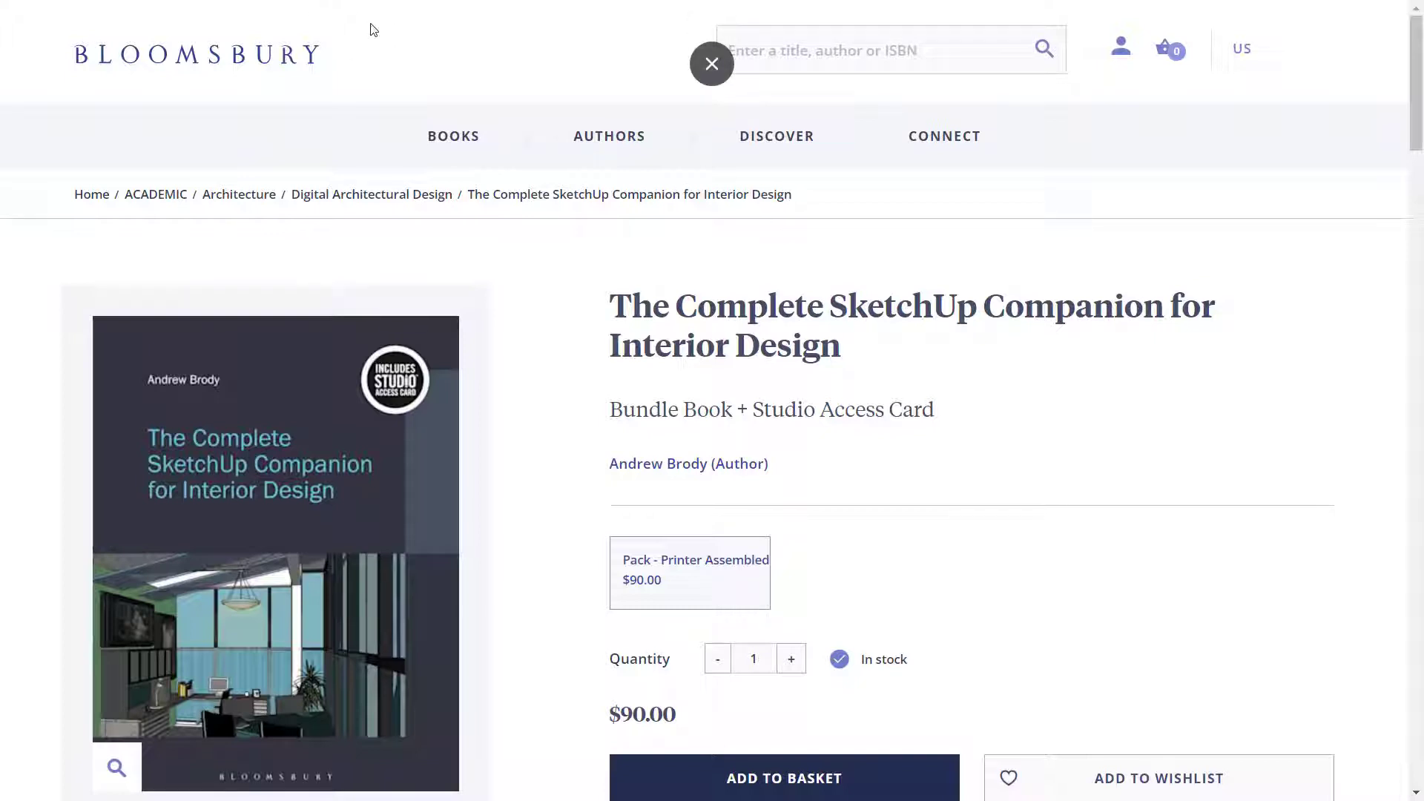
Look through the SketchUp website's home page, covering its Create, Communicate, Collaborate and Experience sections
key(ctrl+Tab)
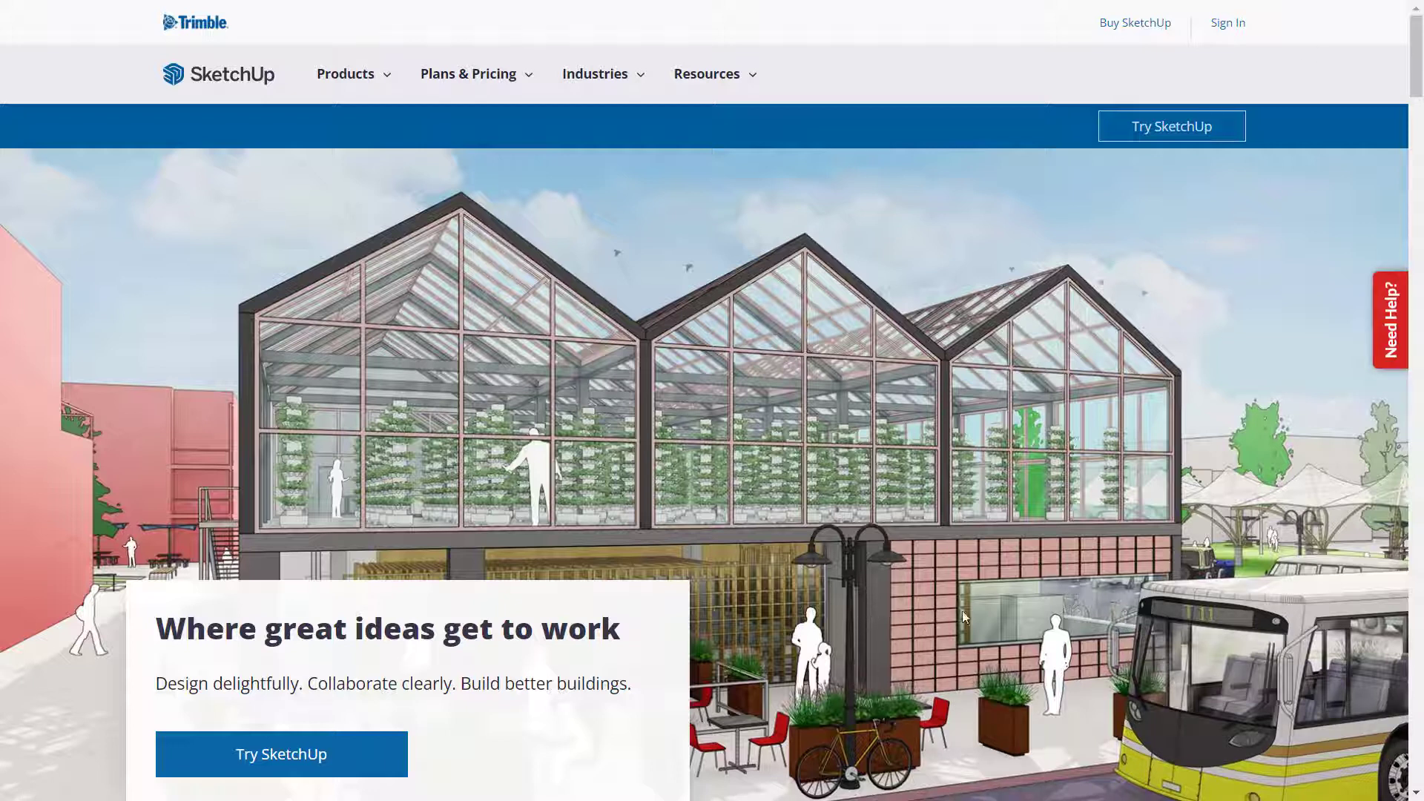
scroll(1115, 594, down, 10)
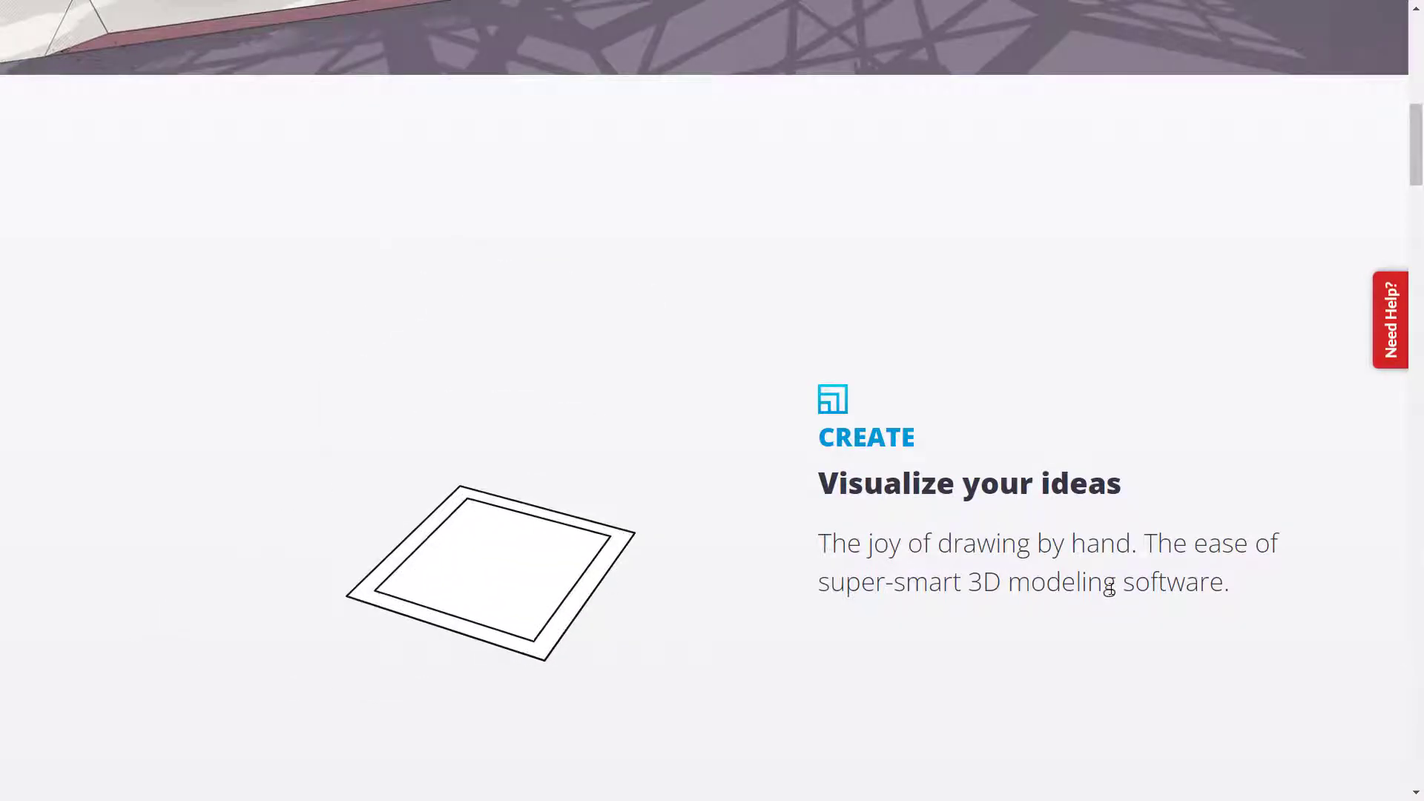
scroll(1109, 590, down, 3)
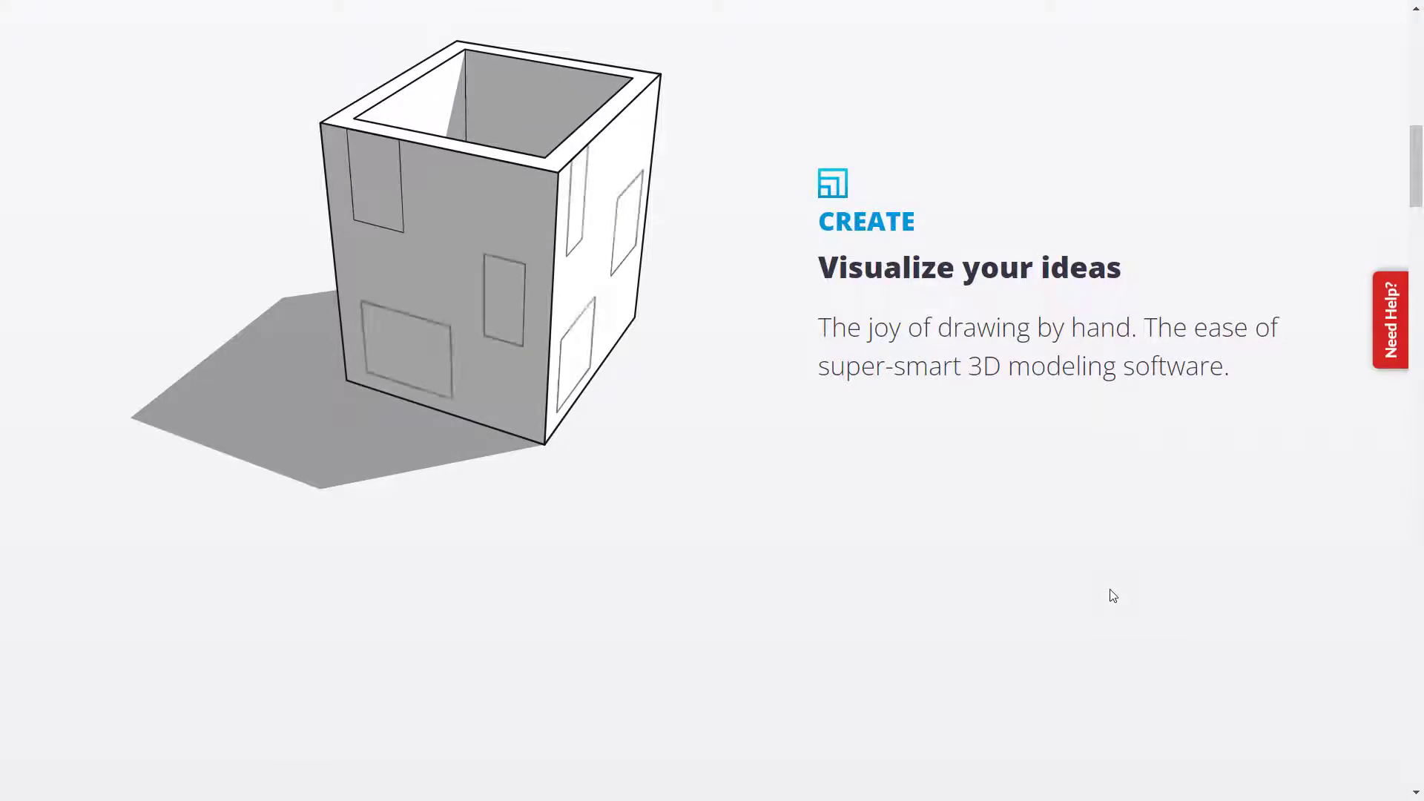
scroll(1109, 594, down, 5)
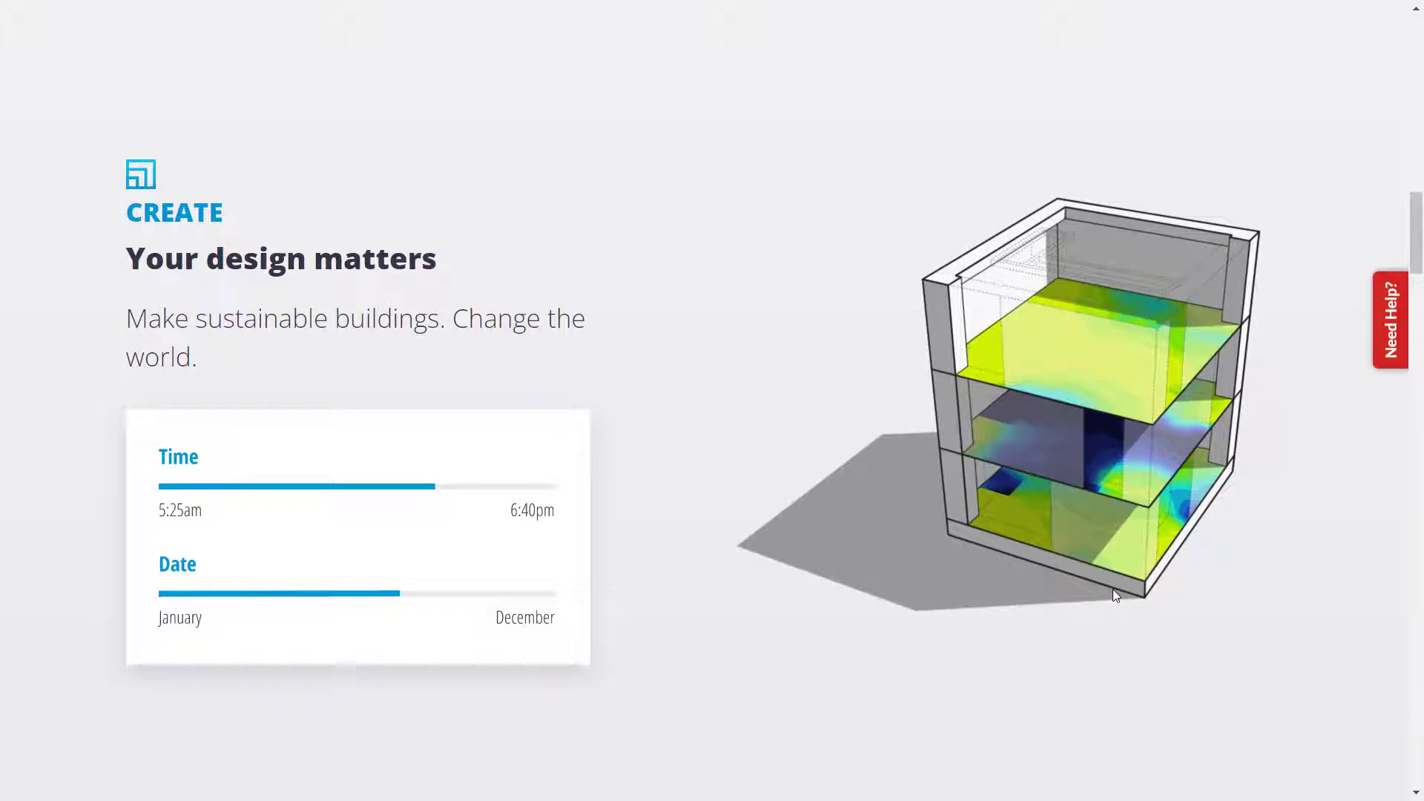
scroll(1111, 591, down, 6)
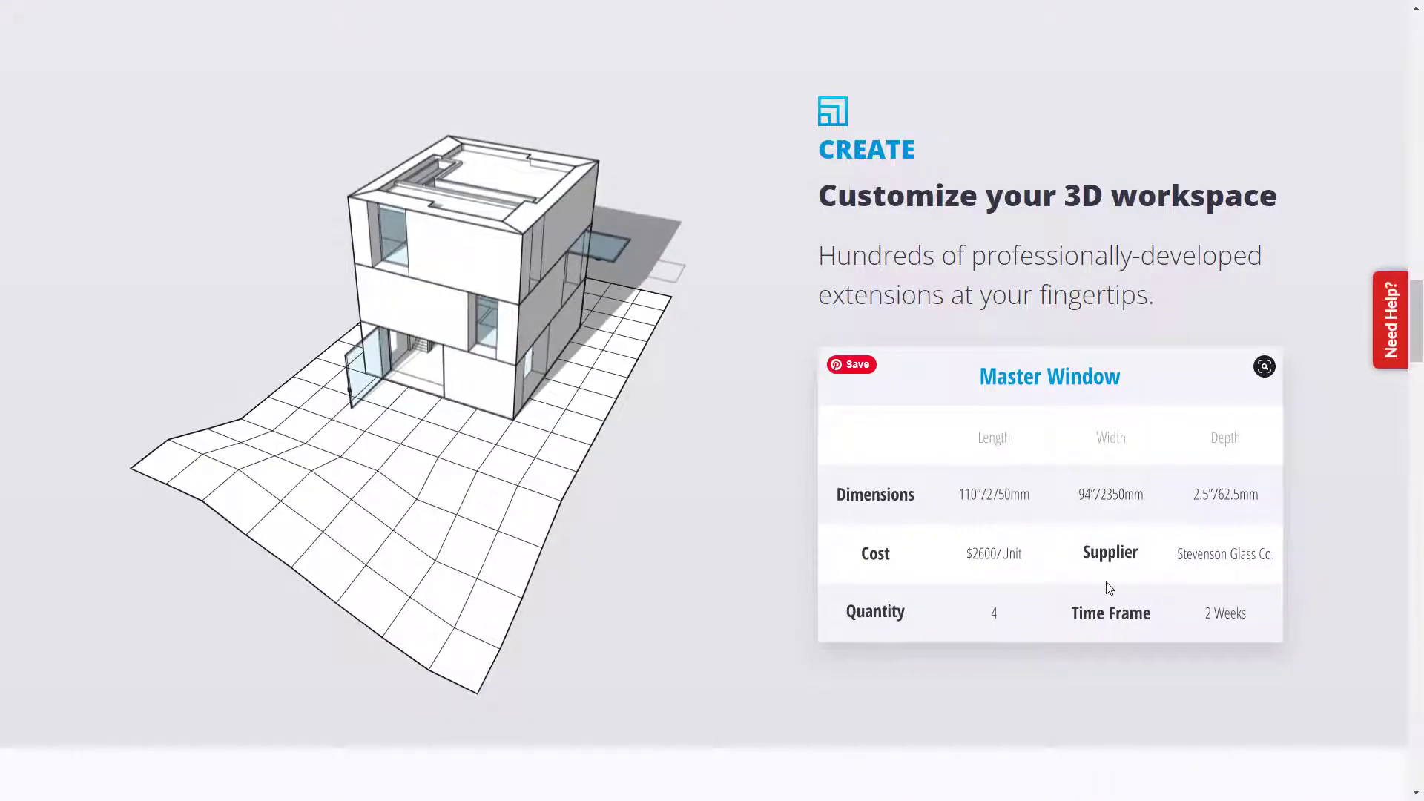
scroll(1109, 588, down, 5)
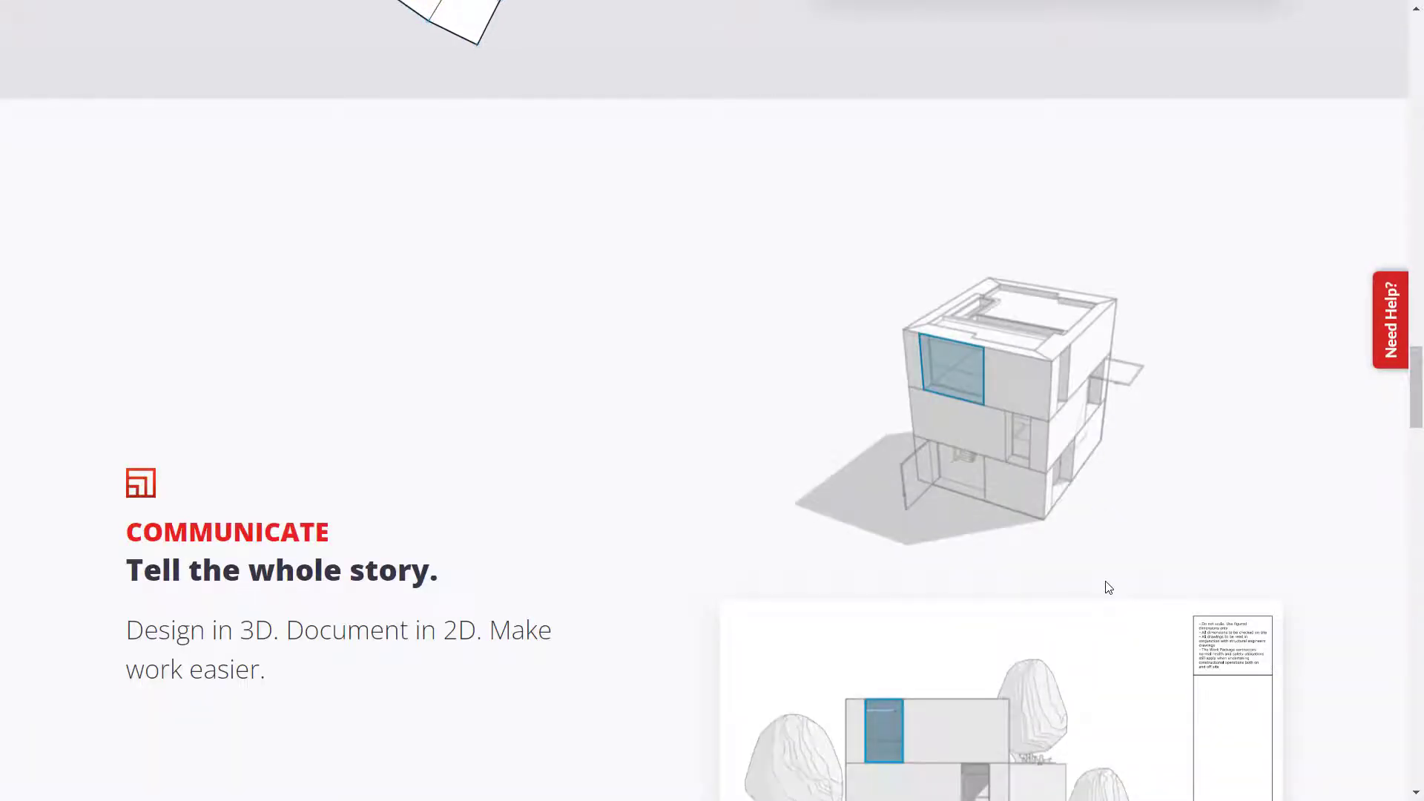
scroll(1109, 588, down, 3)
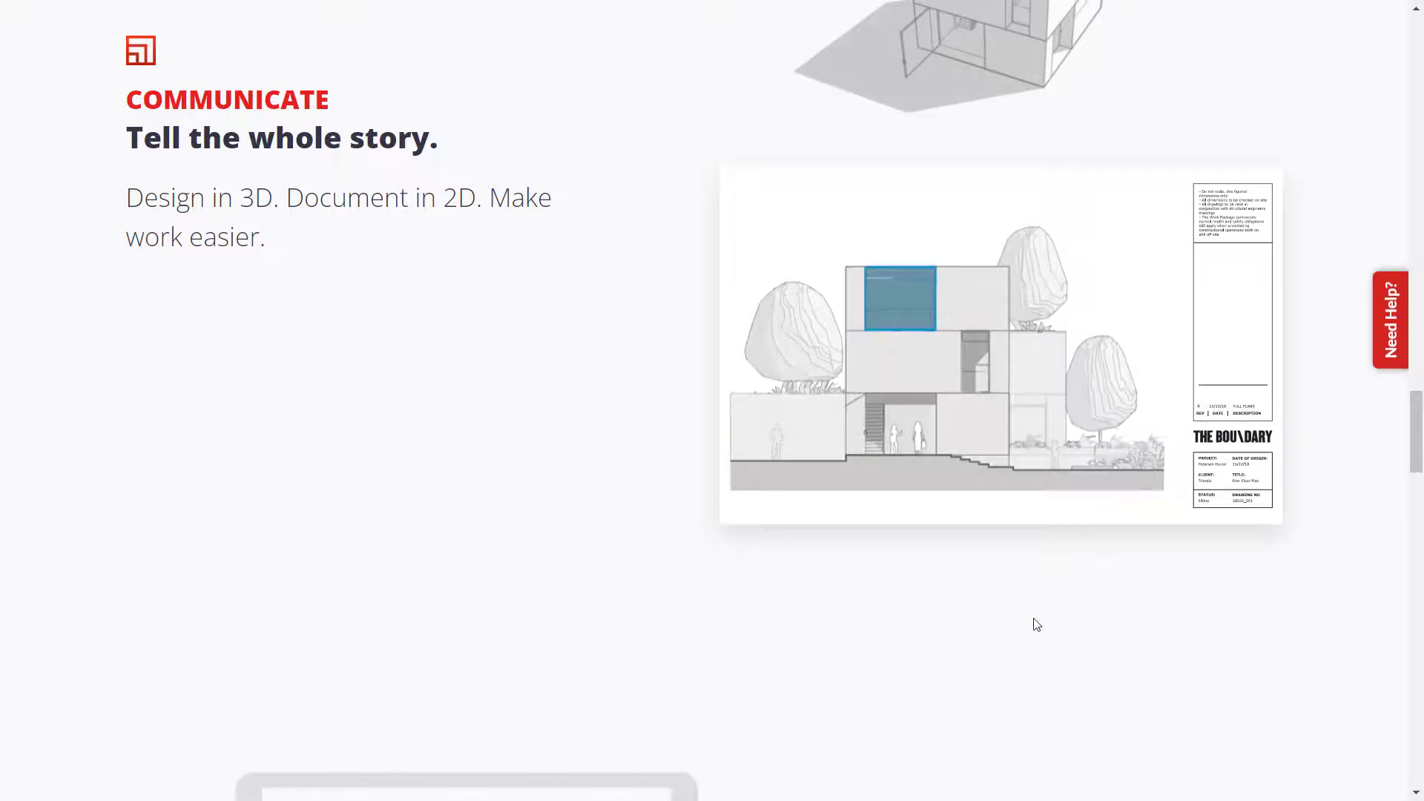
scroll(1035, 623, down, 5)
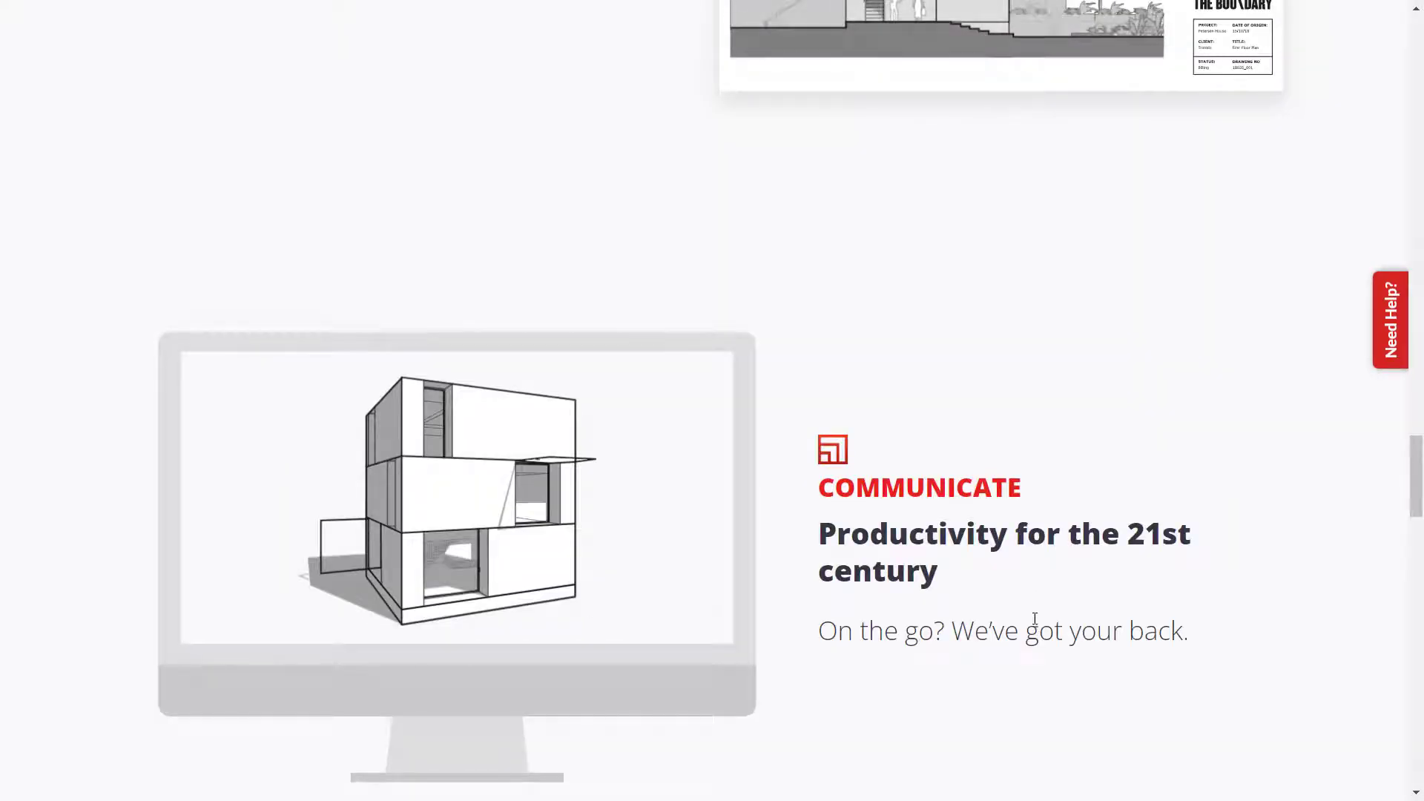
scroll(1035, 622, down, 3)
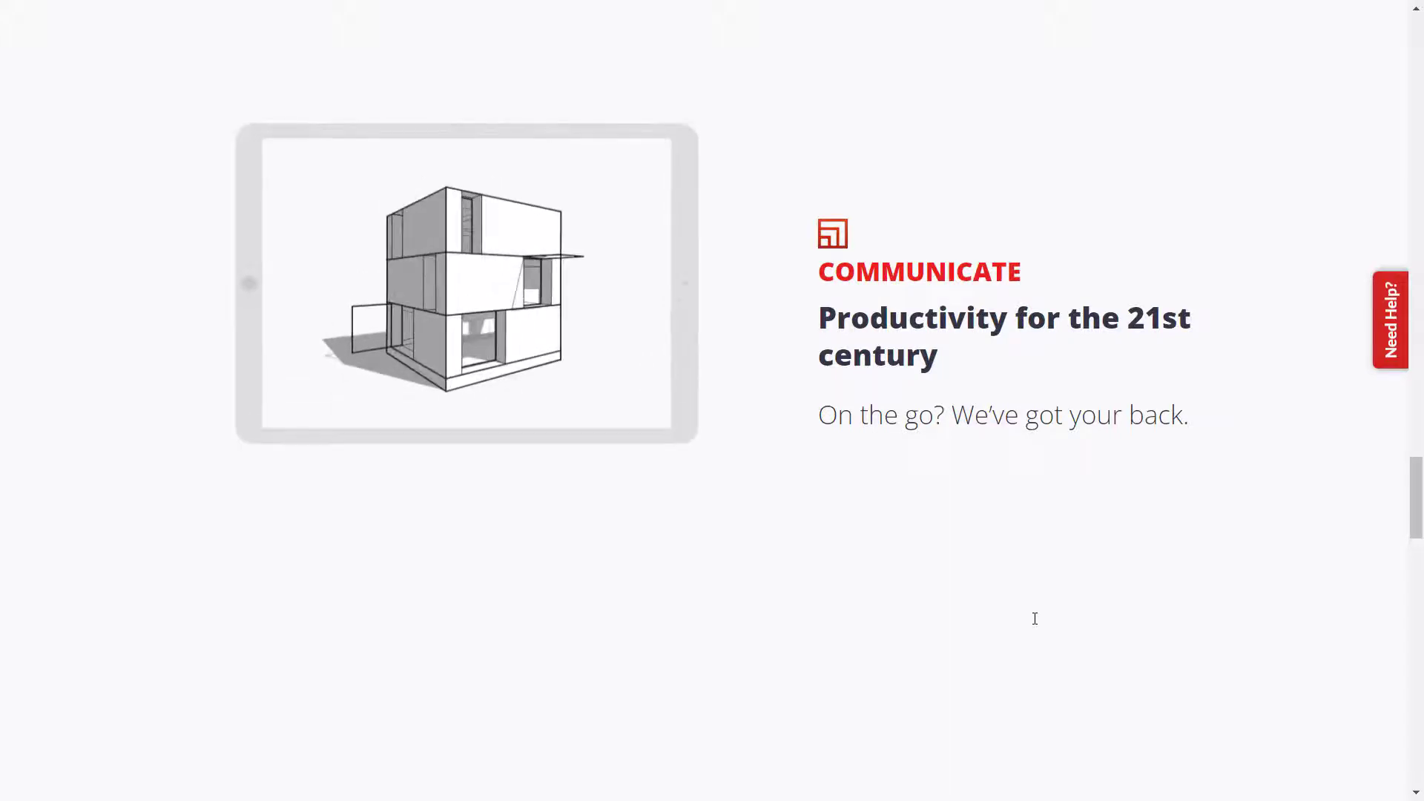
scroll(1035, 622, down, 7)
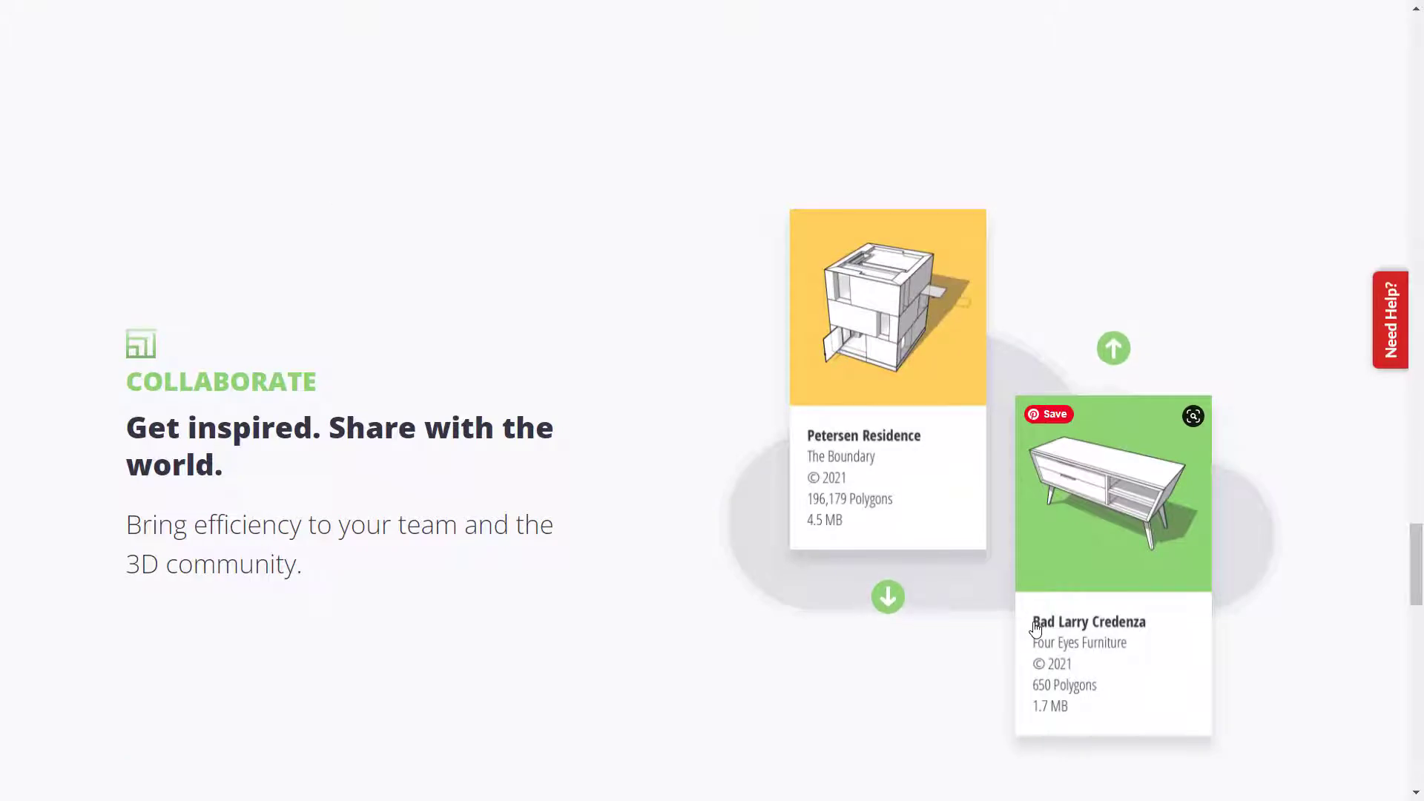
scroll(1036, 630, down, 10)
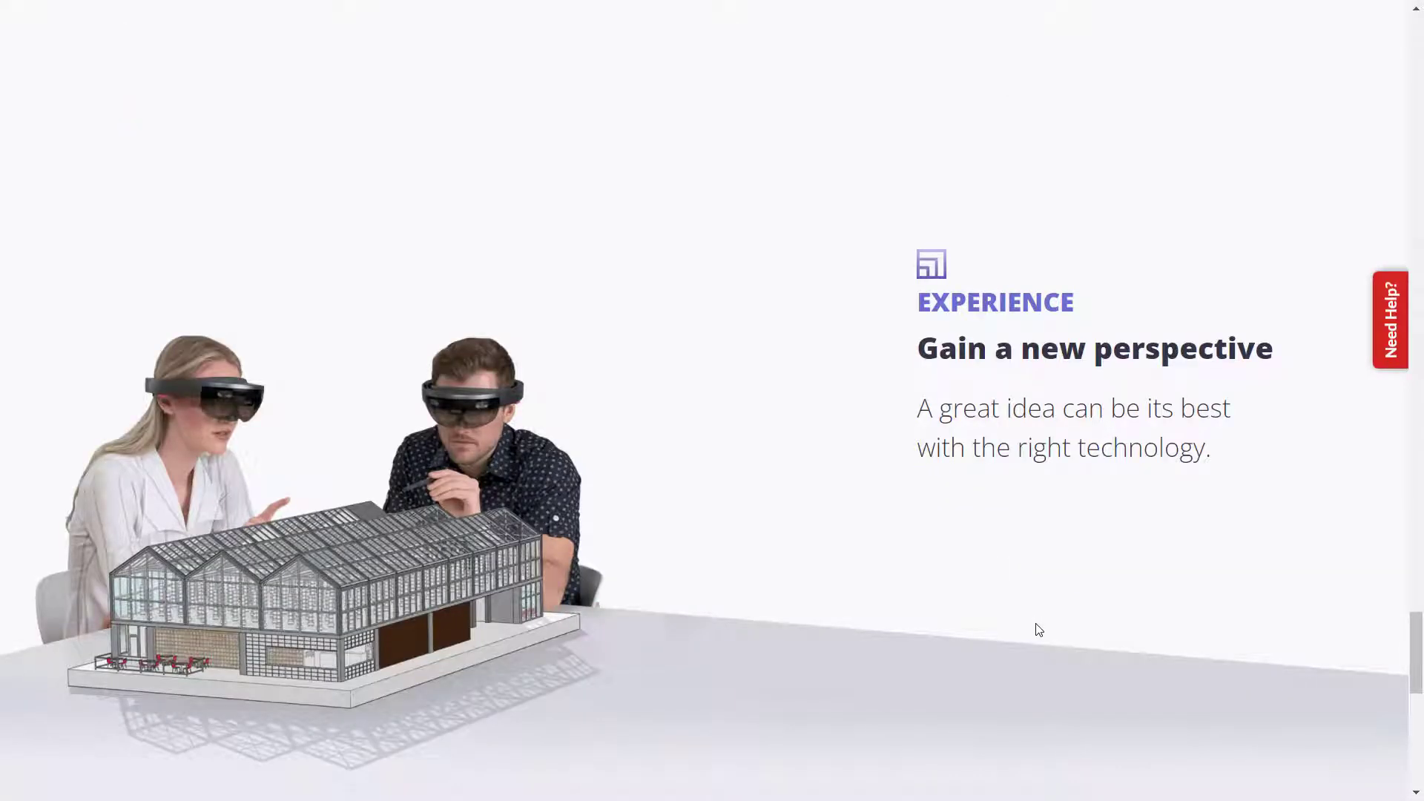
scroll(1058, 638, down, 5)
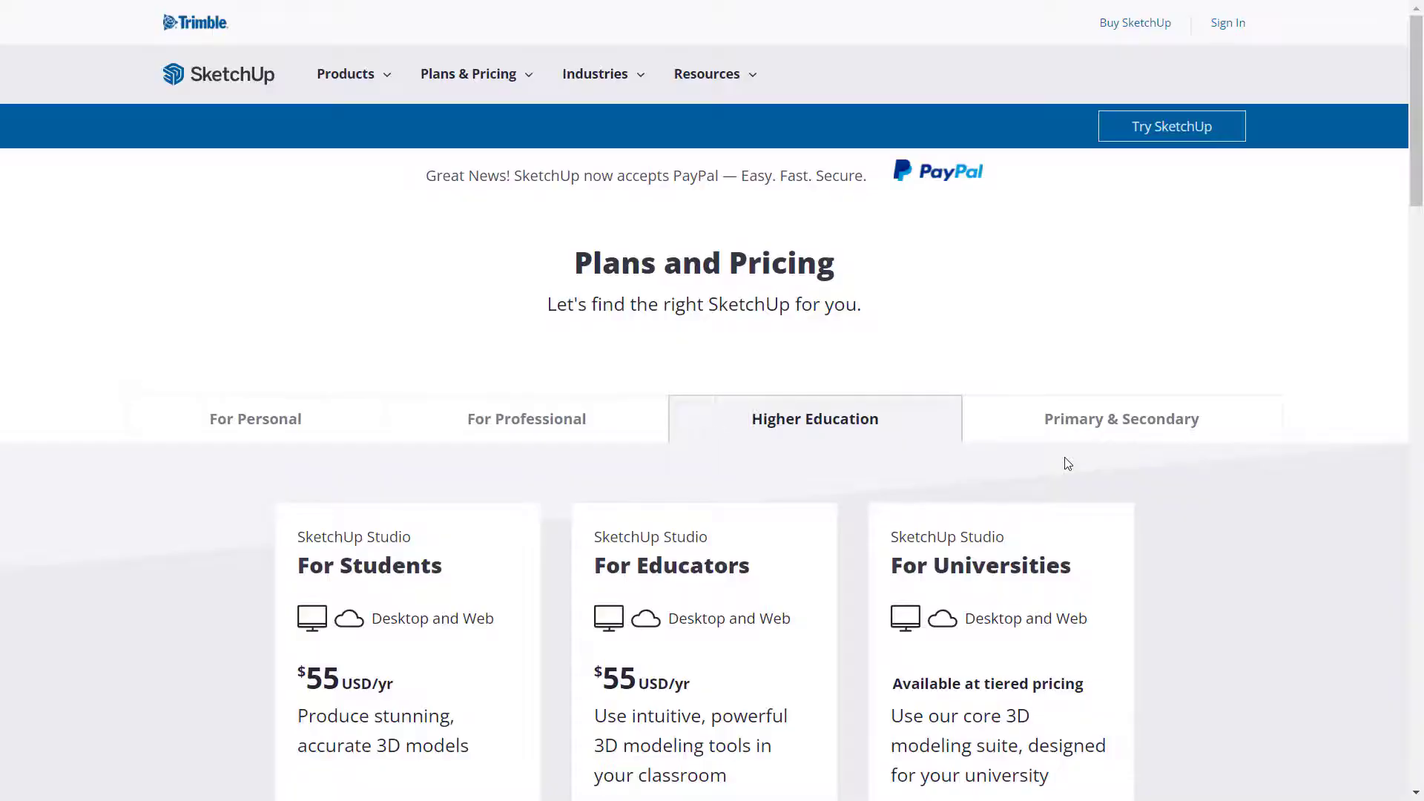
Review the Higher Education plans and pricing for students, educators and universities on the SketchUp website
scroll(1054, 489, down, 3)
scroll(1049, 478, up, 3)
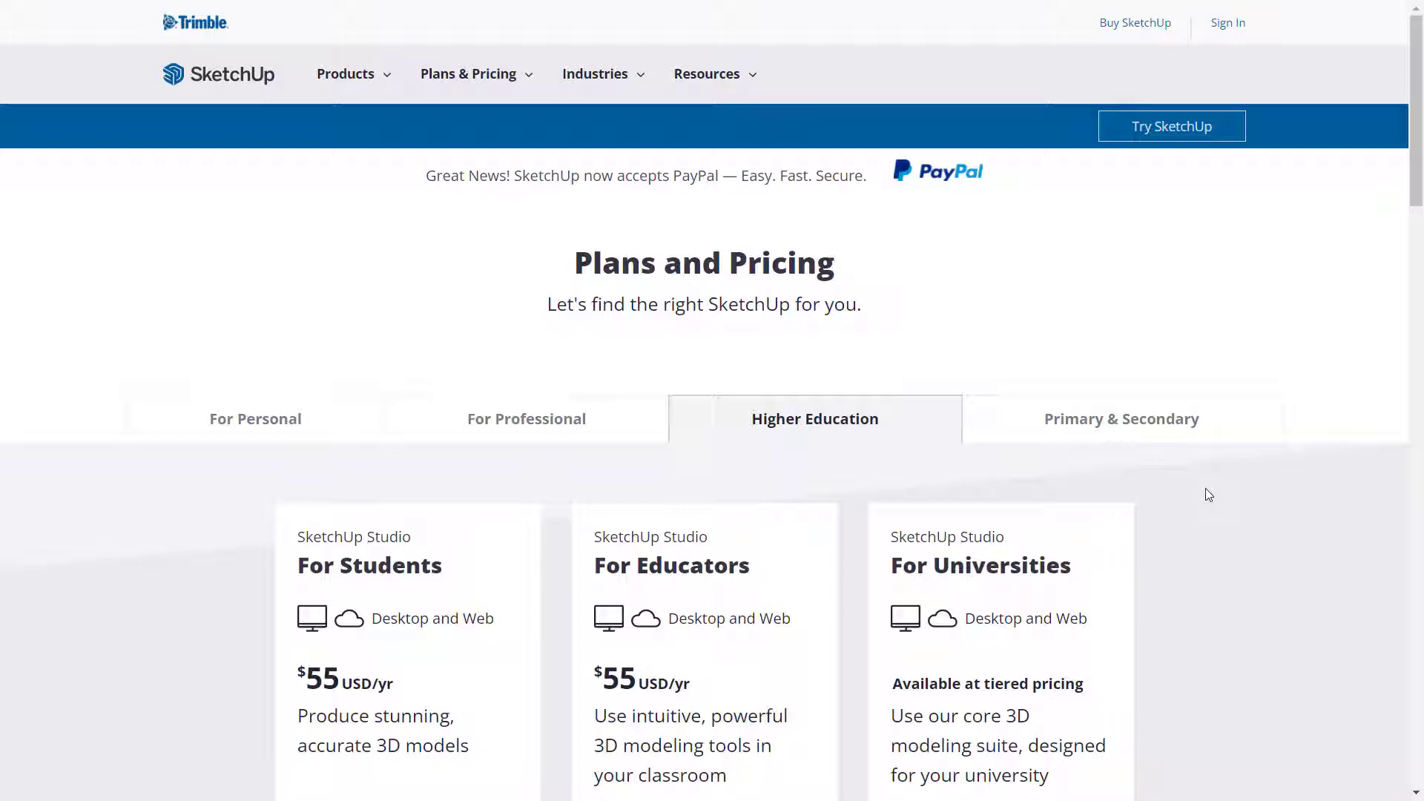
scroll(1209, 495, down, 3)
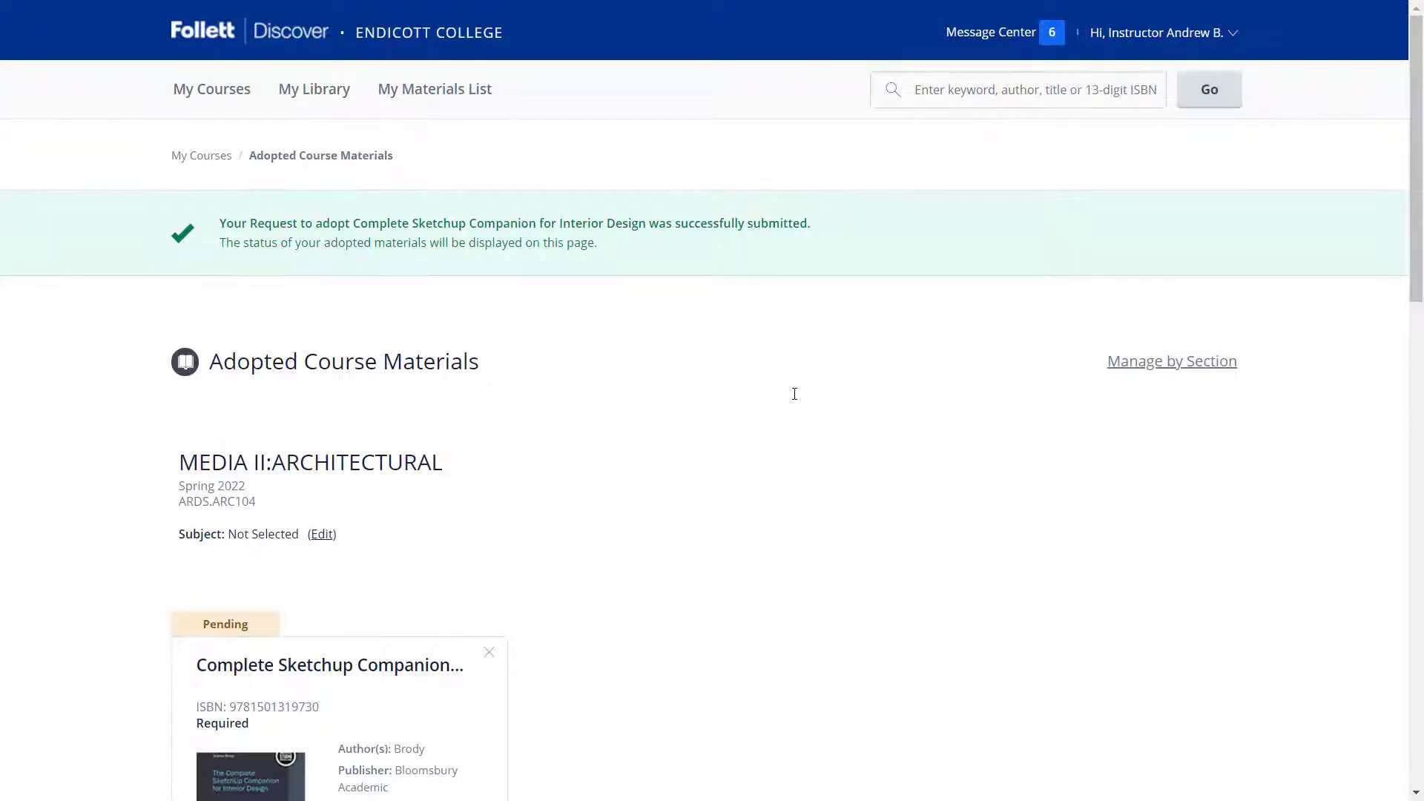
Switch from the browser to the untitled model in SketchUp Pro 2021
key(alt+Tab)
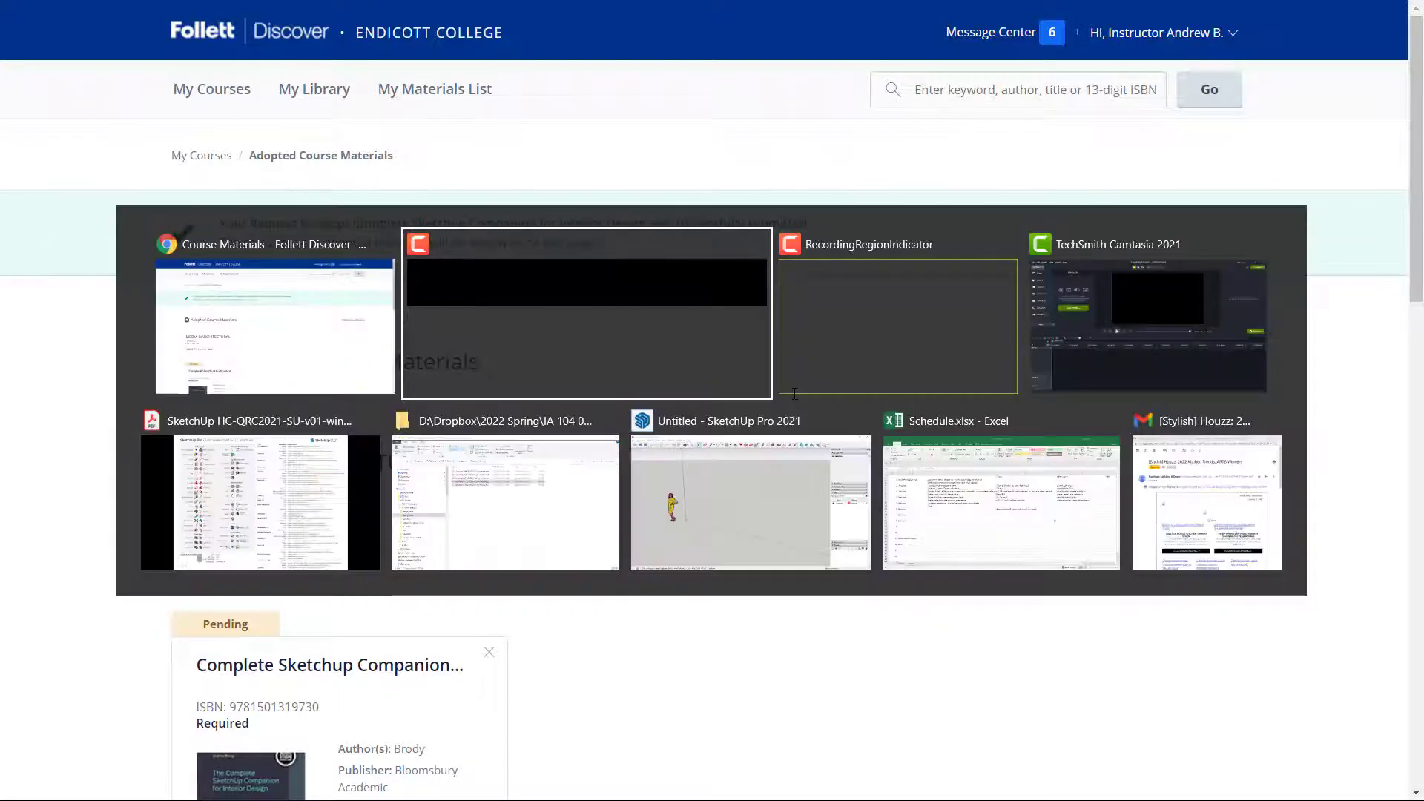
key(alt+Tab)
key(alt+Tab)
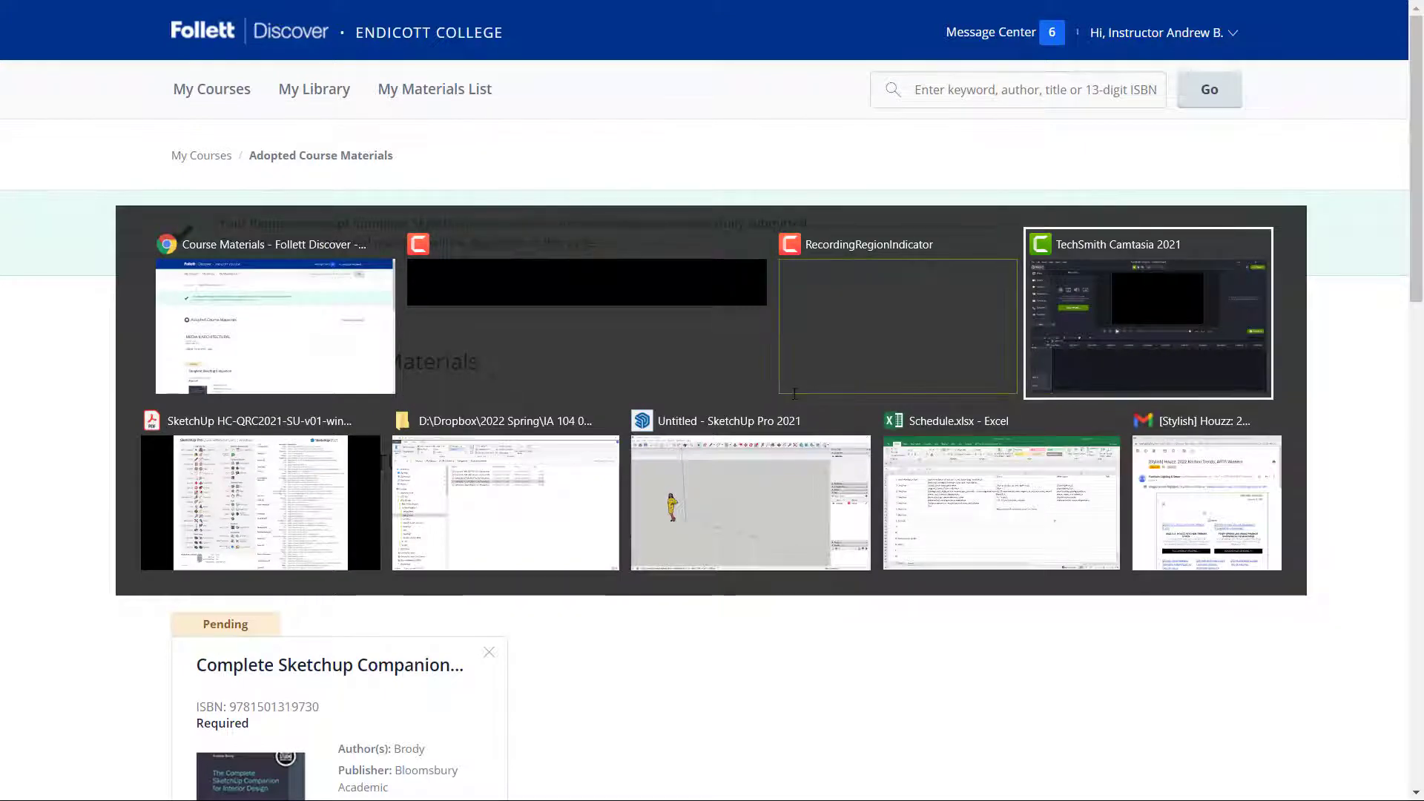
key(alt+Tab)
key(alt+Tab)
key(alt+Tab)
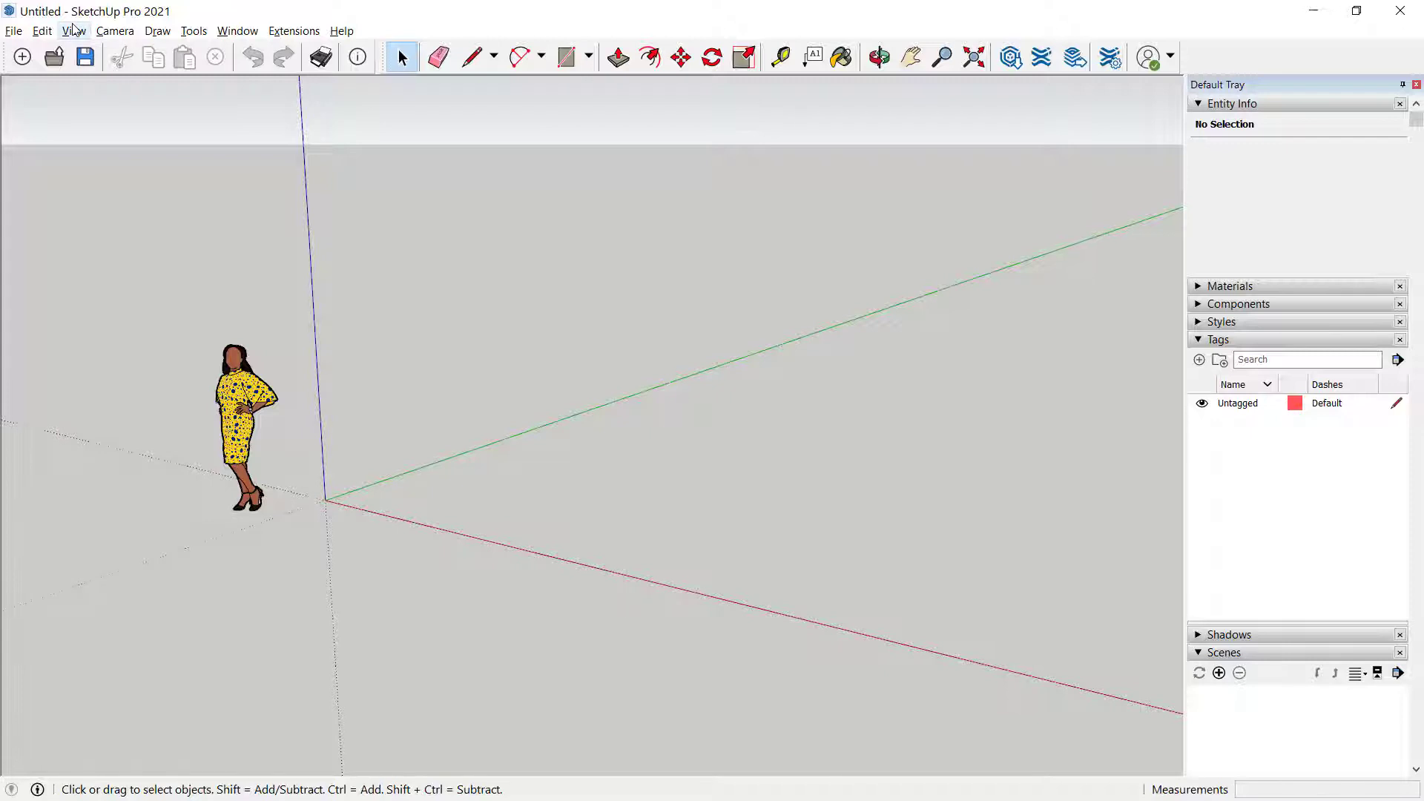
click(13, 33)
mouse_move(37, 36)
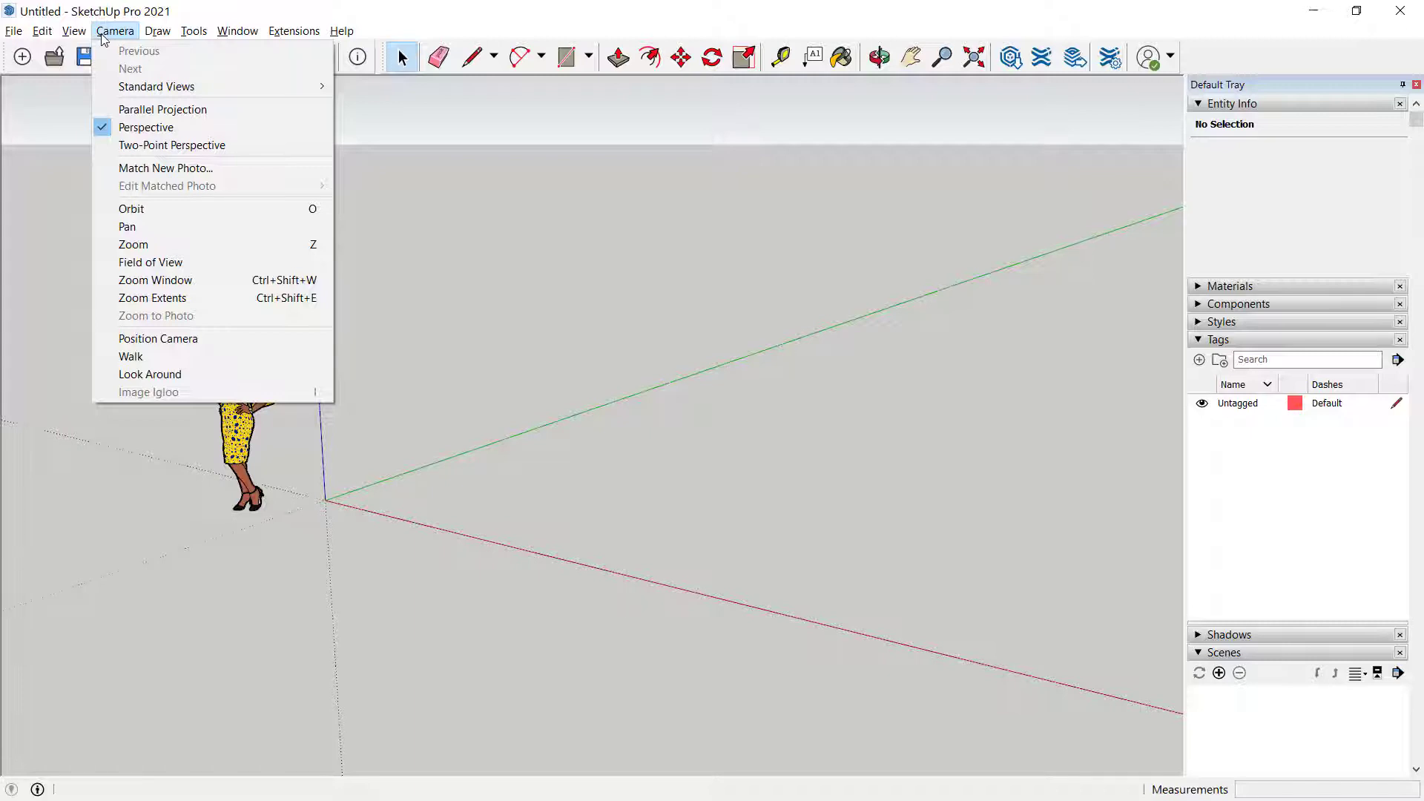
mouse_move(158, 41)
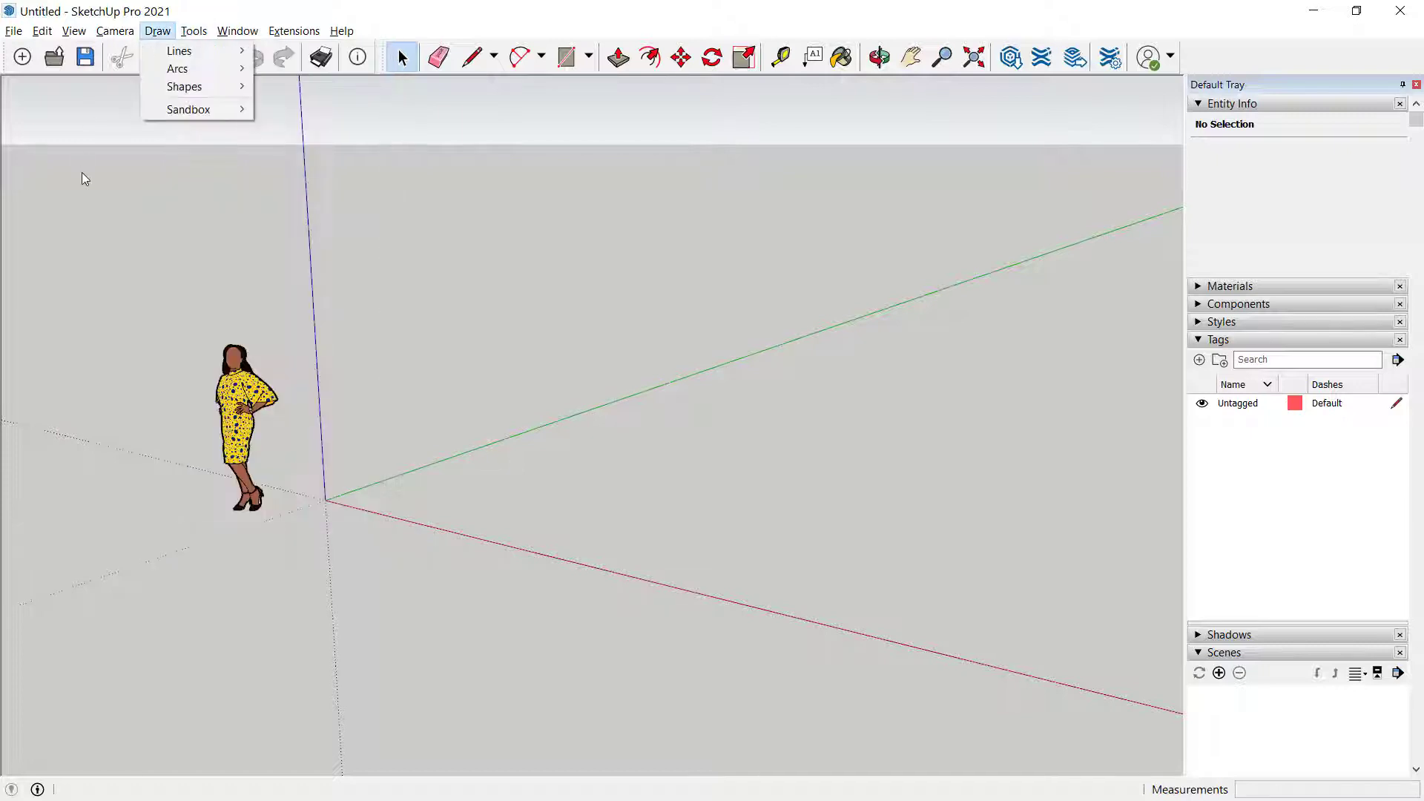
click(173, 333)
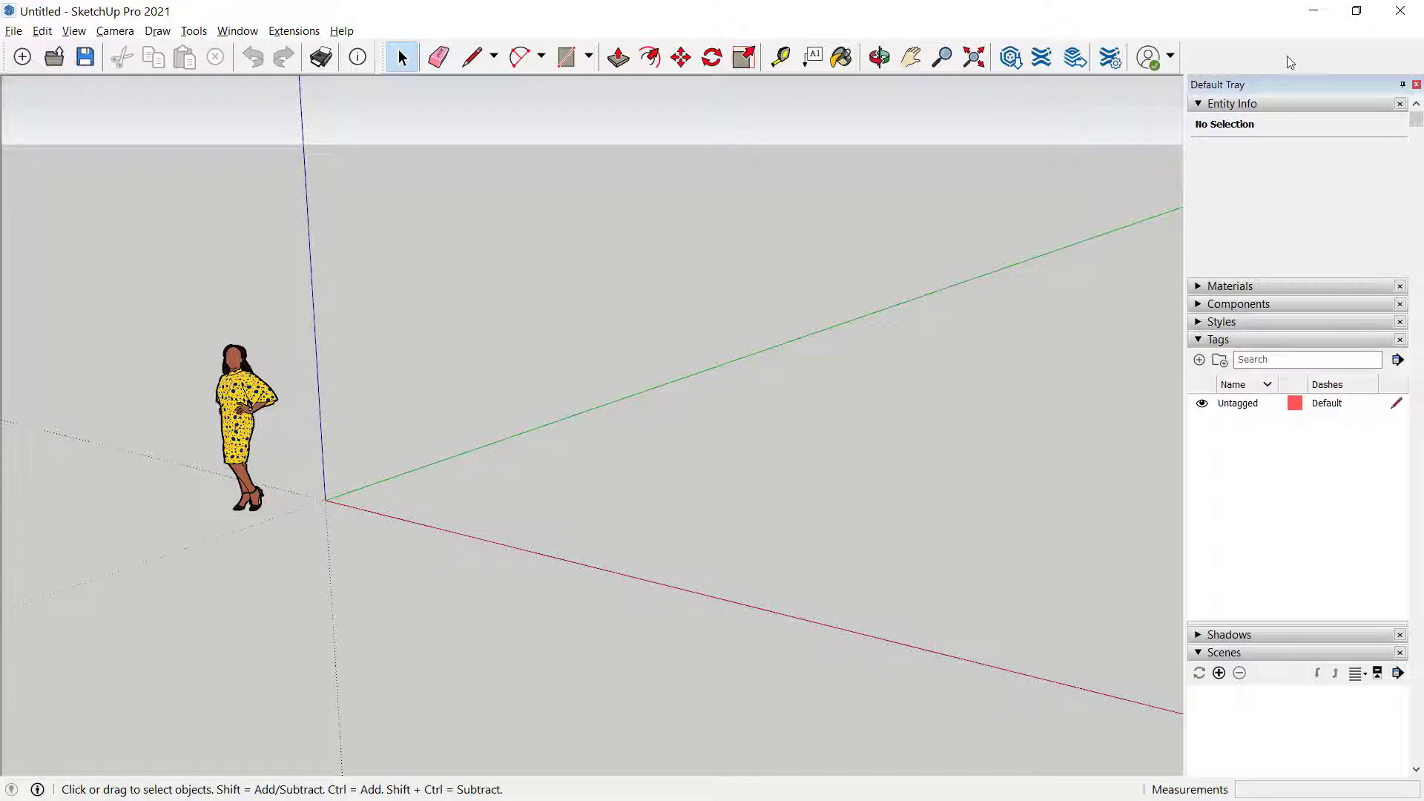
Collapse the Entity Info, Tags and Scenes sections of the Default Tray and expand the Instructor
click(1199, 105)
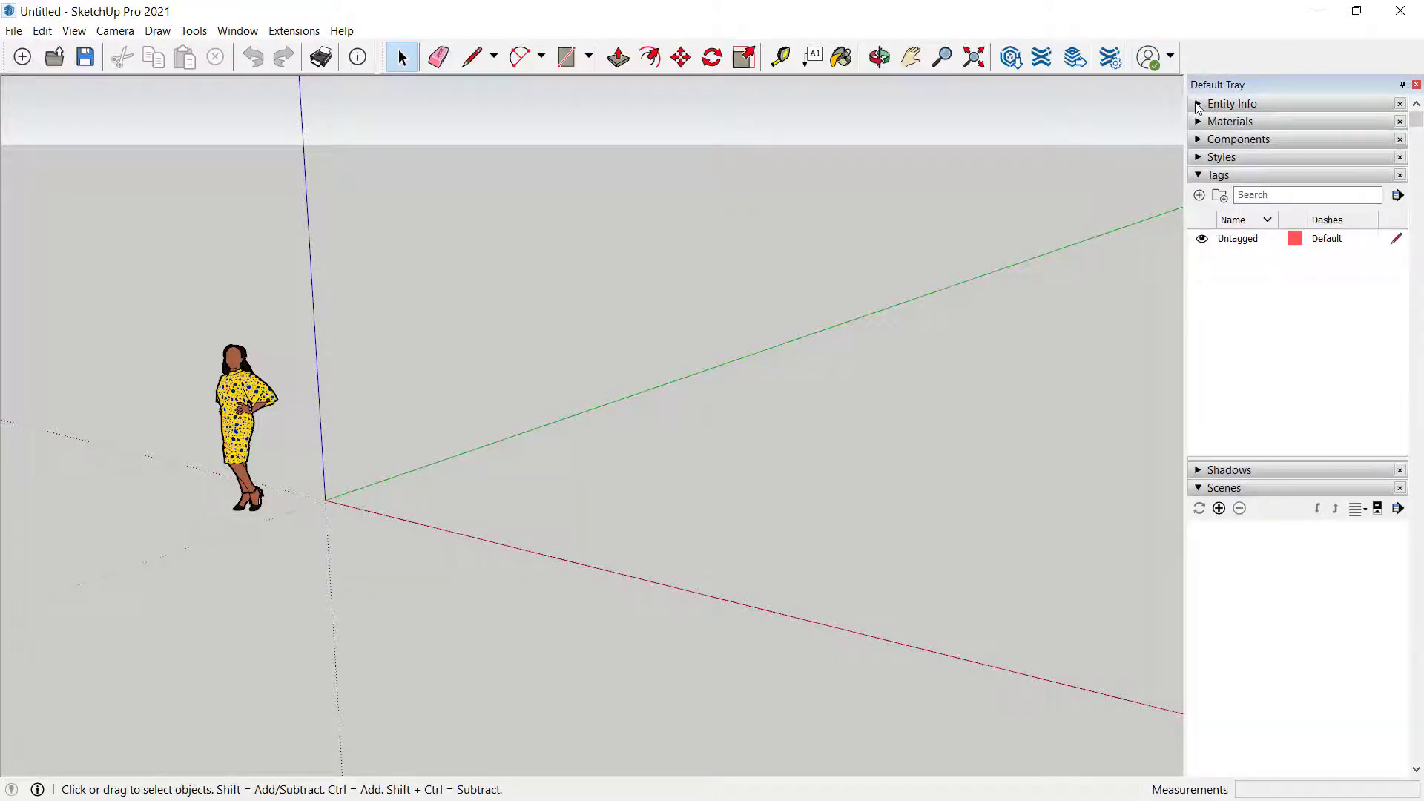
click(1196, 177)
click(1198, 211)
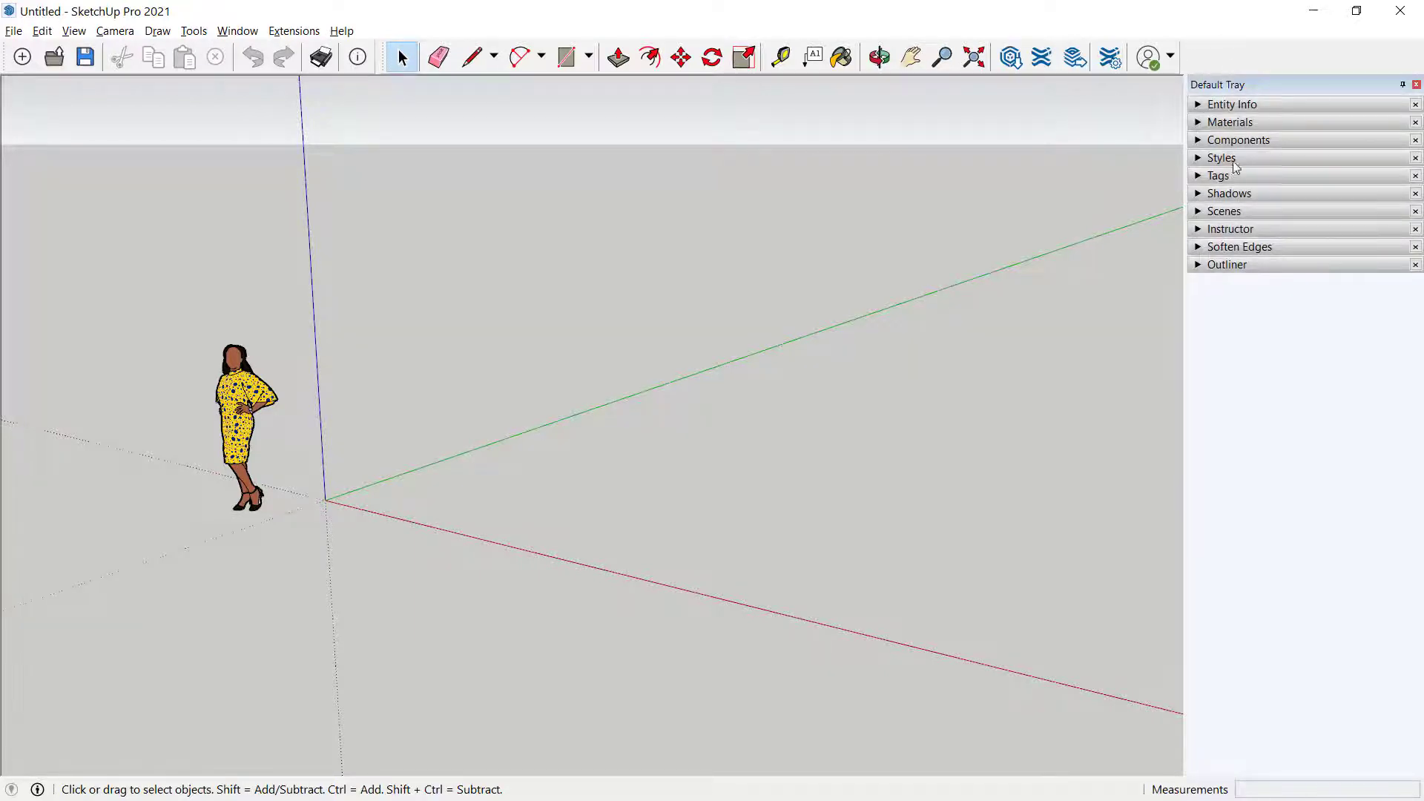
click(1198, 229)
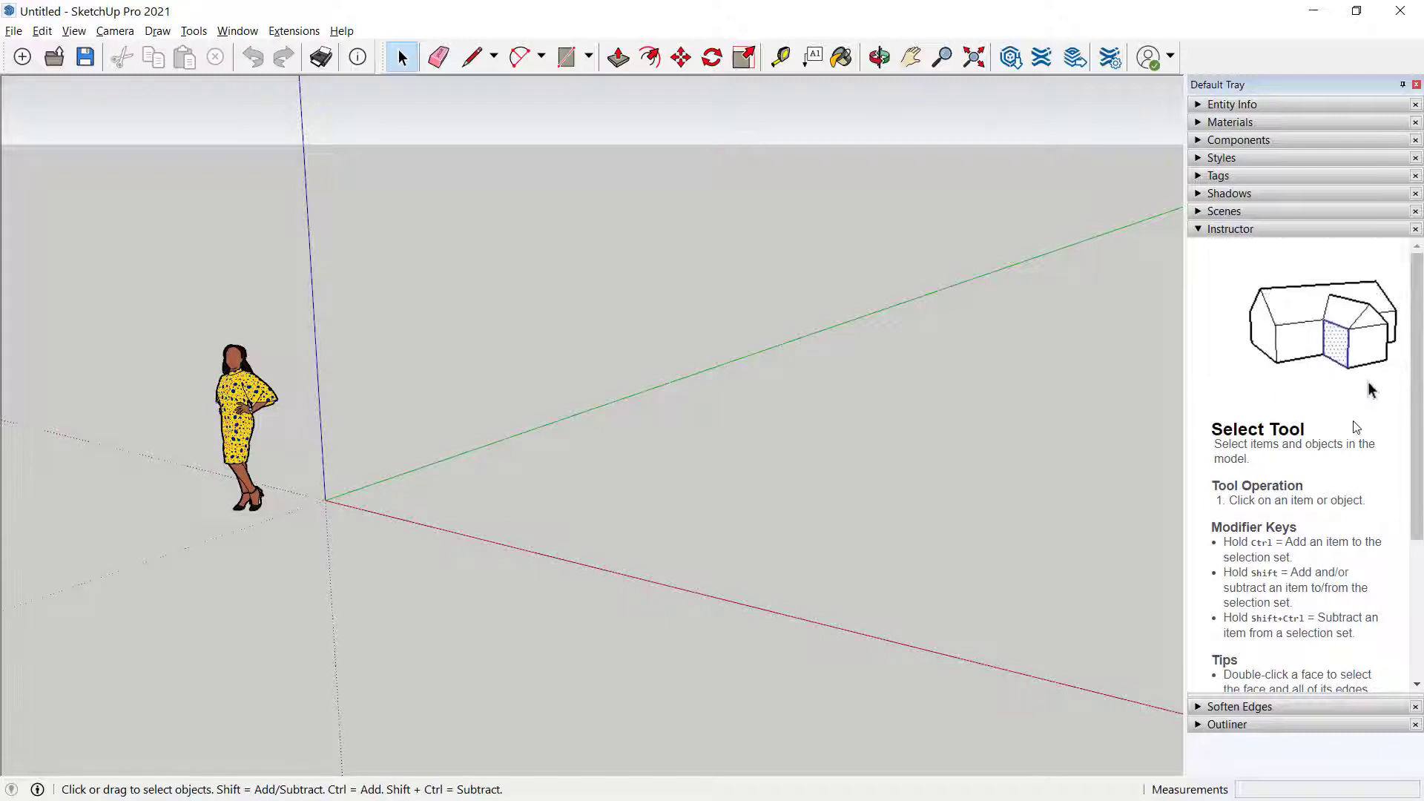
Activate the Line tool and read its Instructor guidance on tool operation, modifier keys and tips
click(471, 57)
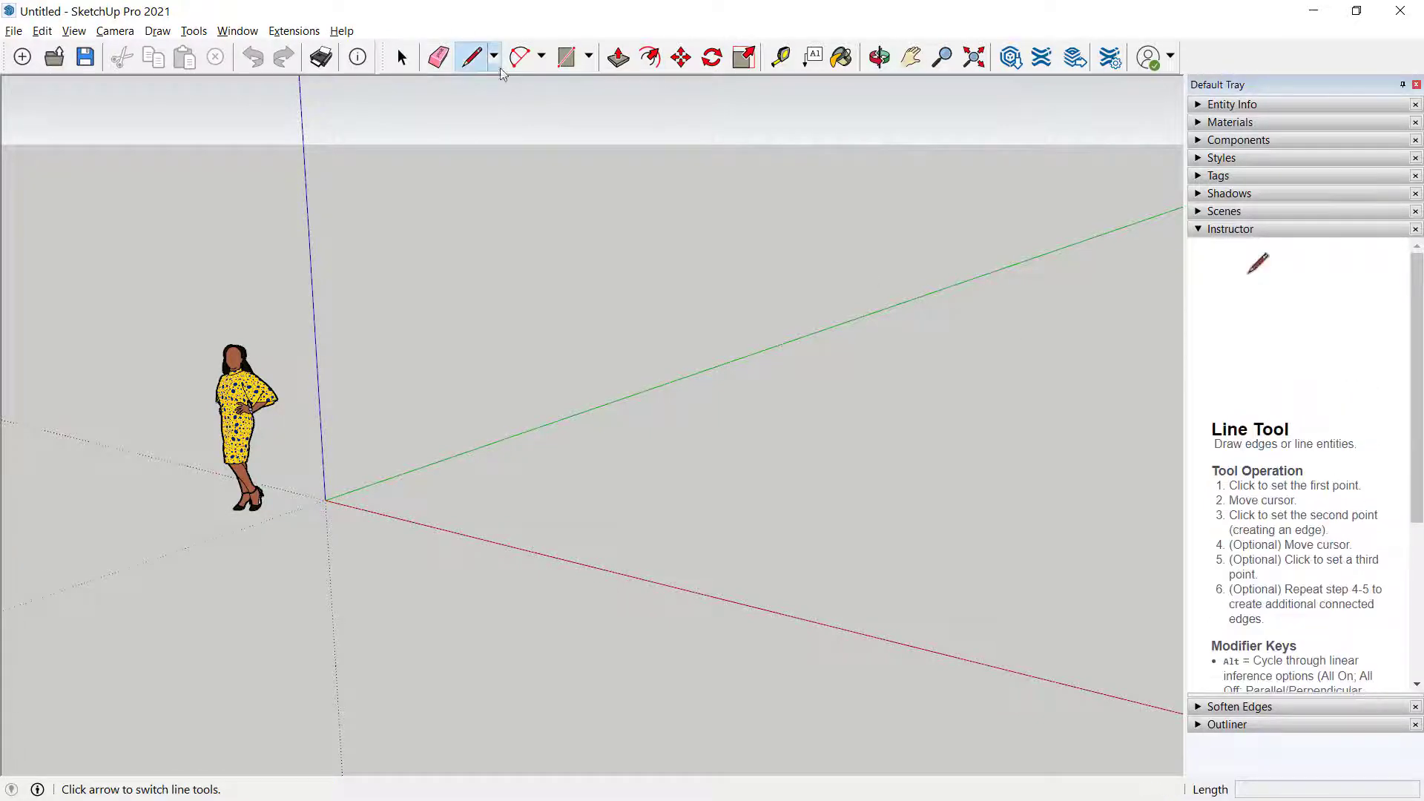
drag(1417, 495, 1417, 580)
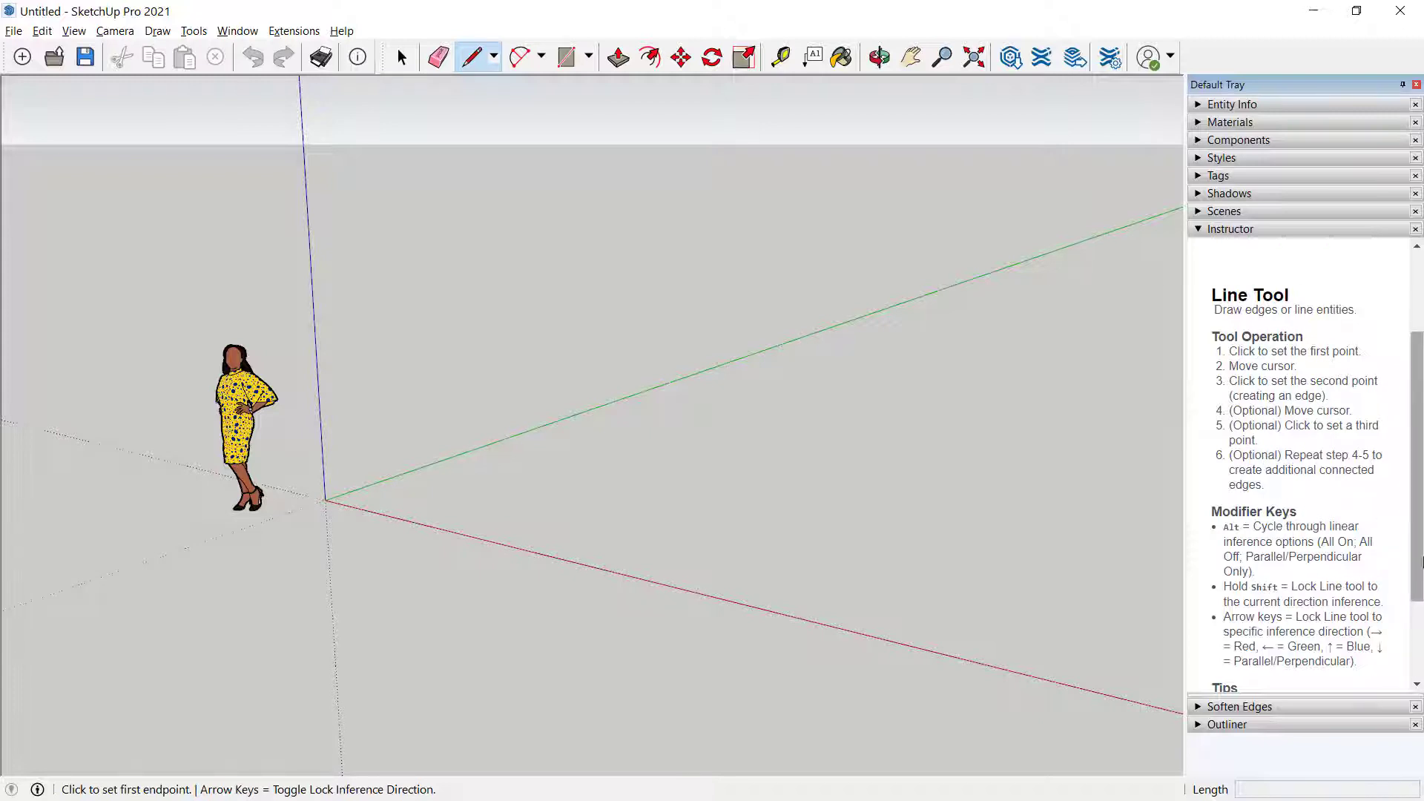
drag(1423, 555, 1403, 636)
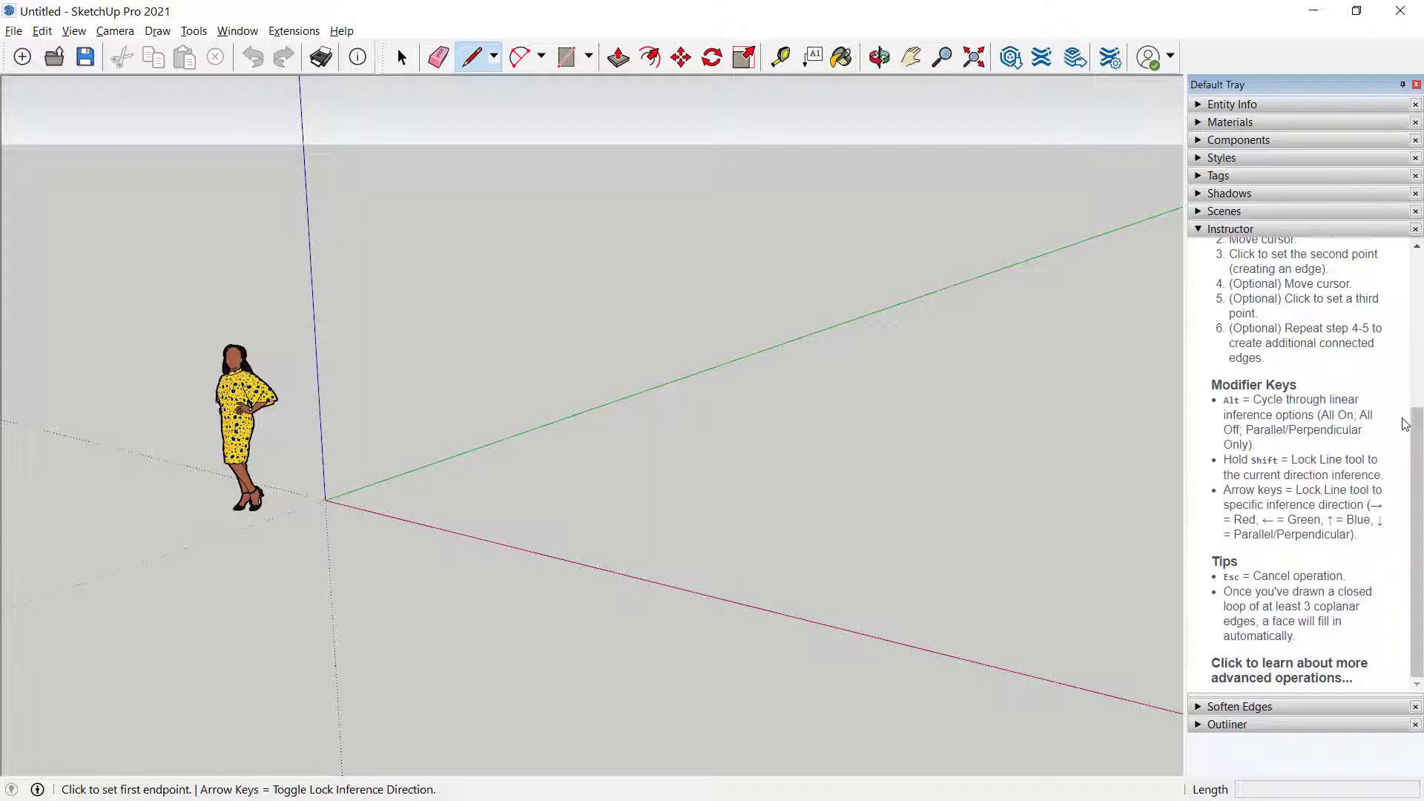
drag(1414, 429, 1421, 260)
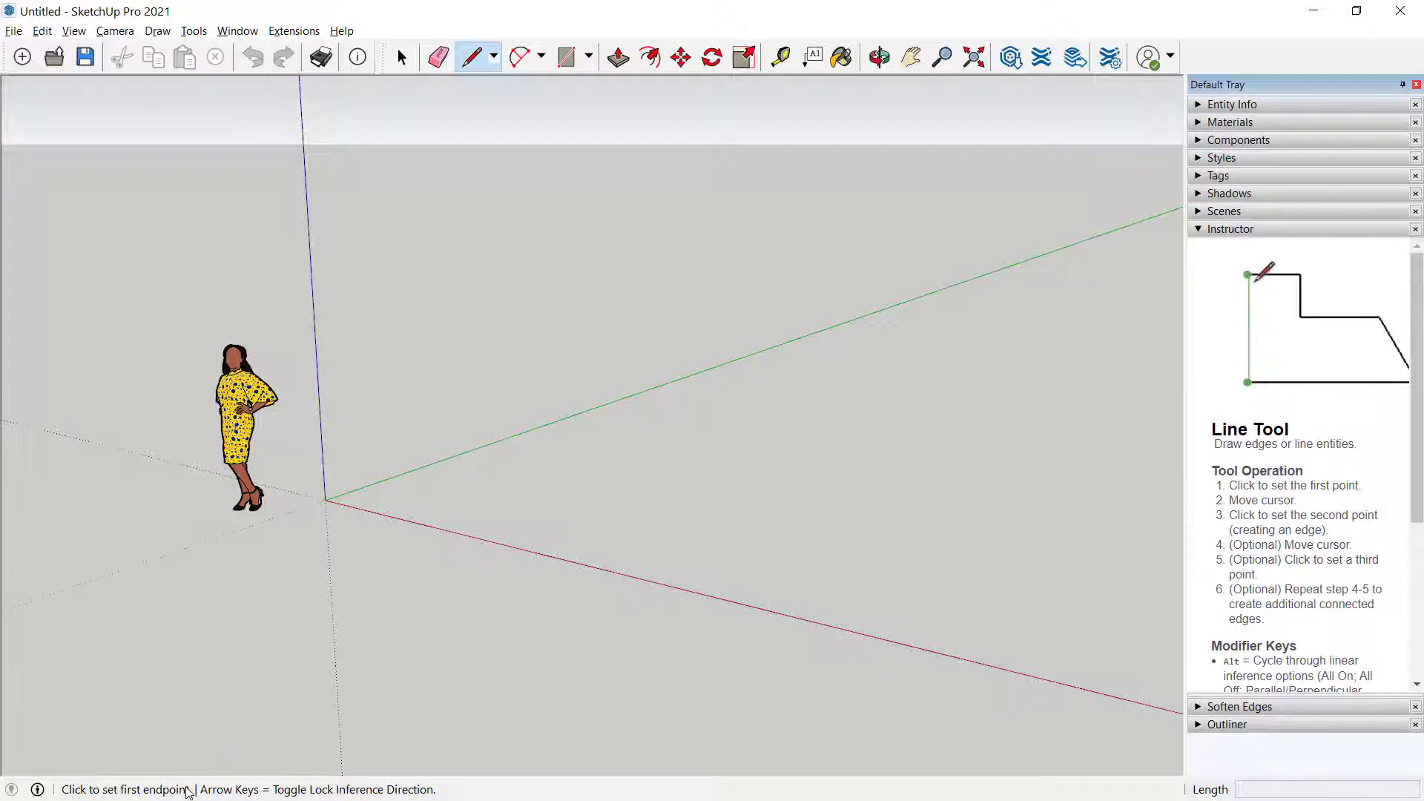
click(388, 674)
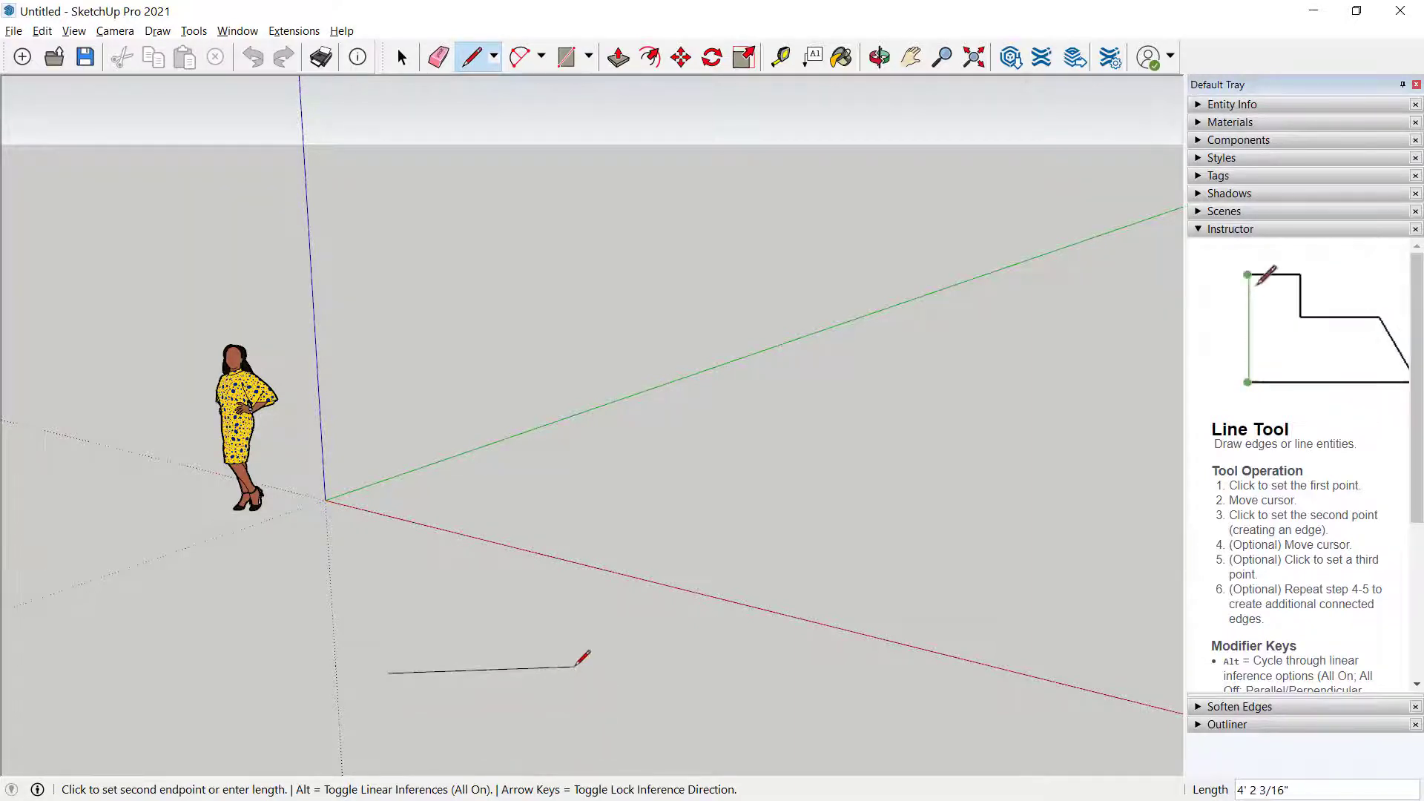
key(Right)
key(Right)
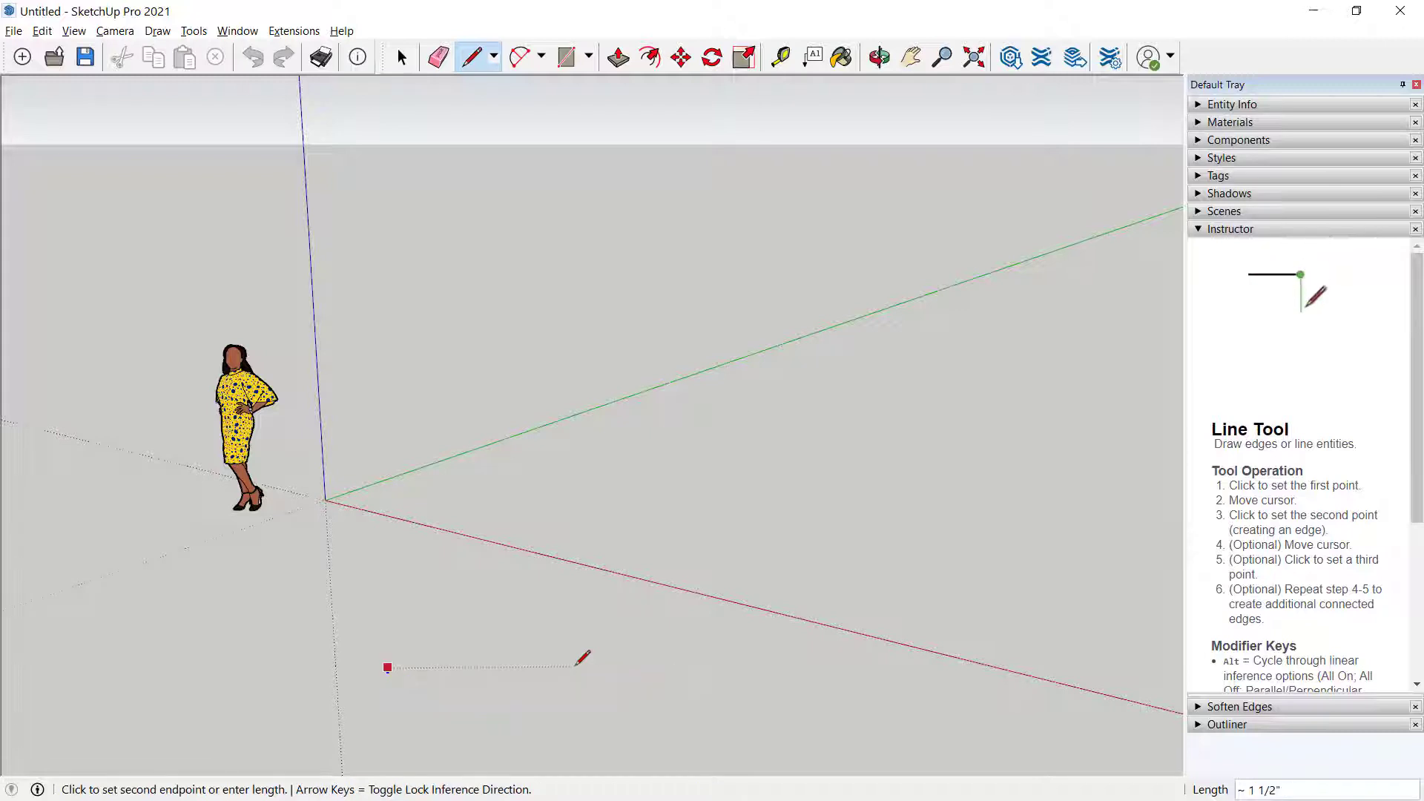
key(Up)
key(Left)
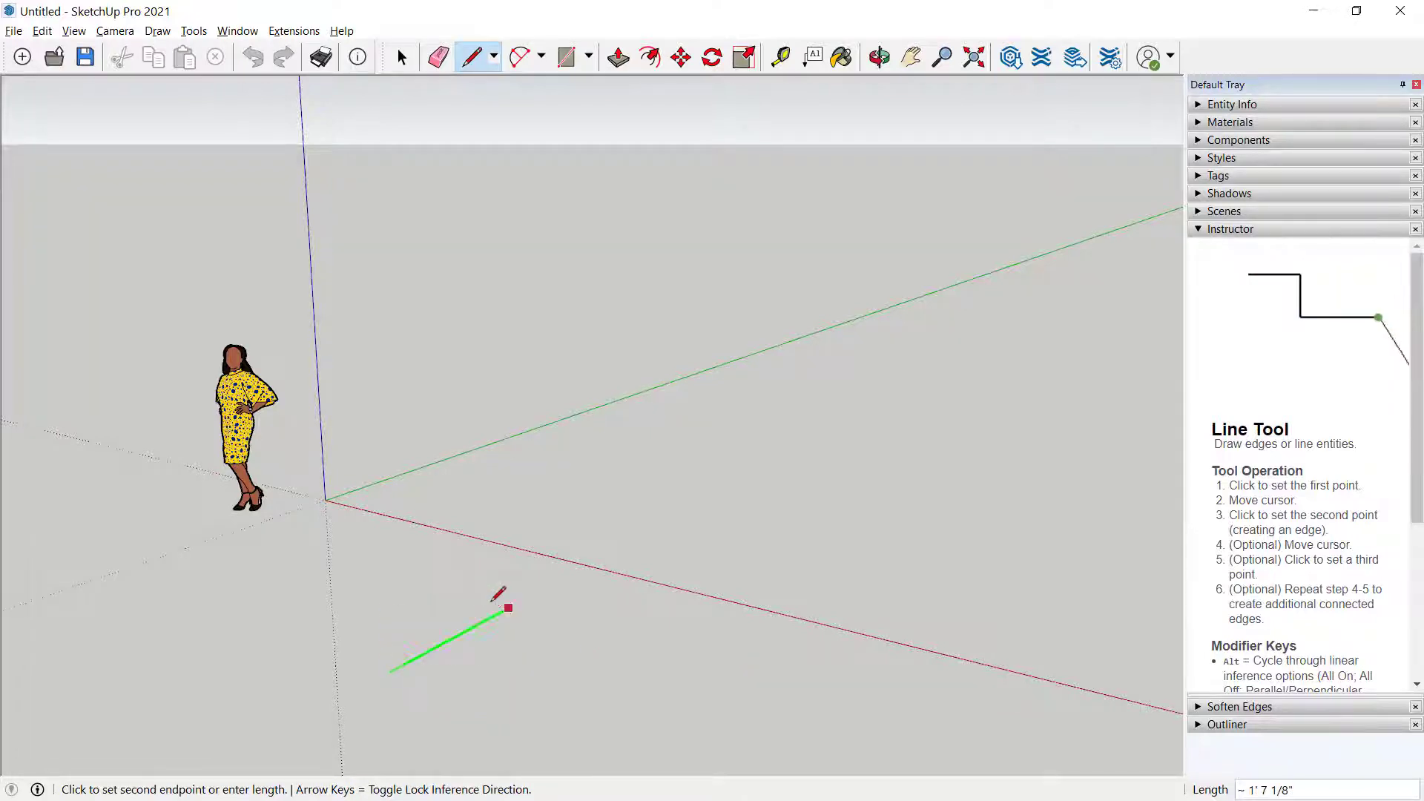
key(Left)
key(Right)
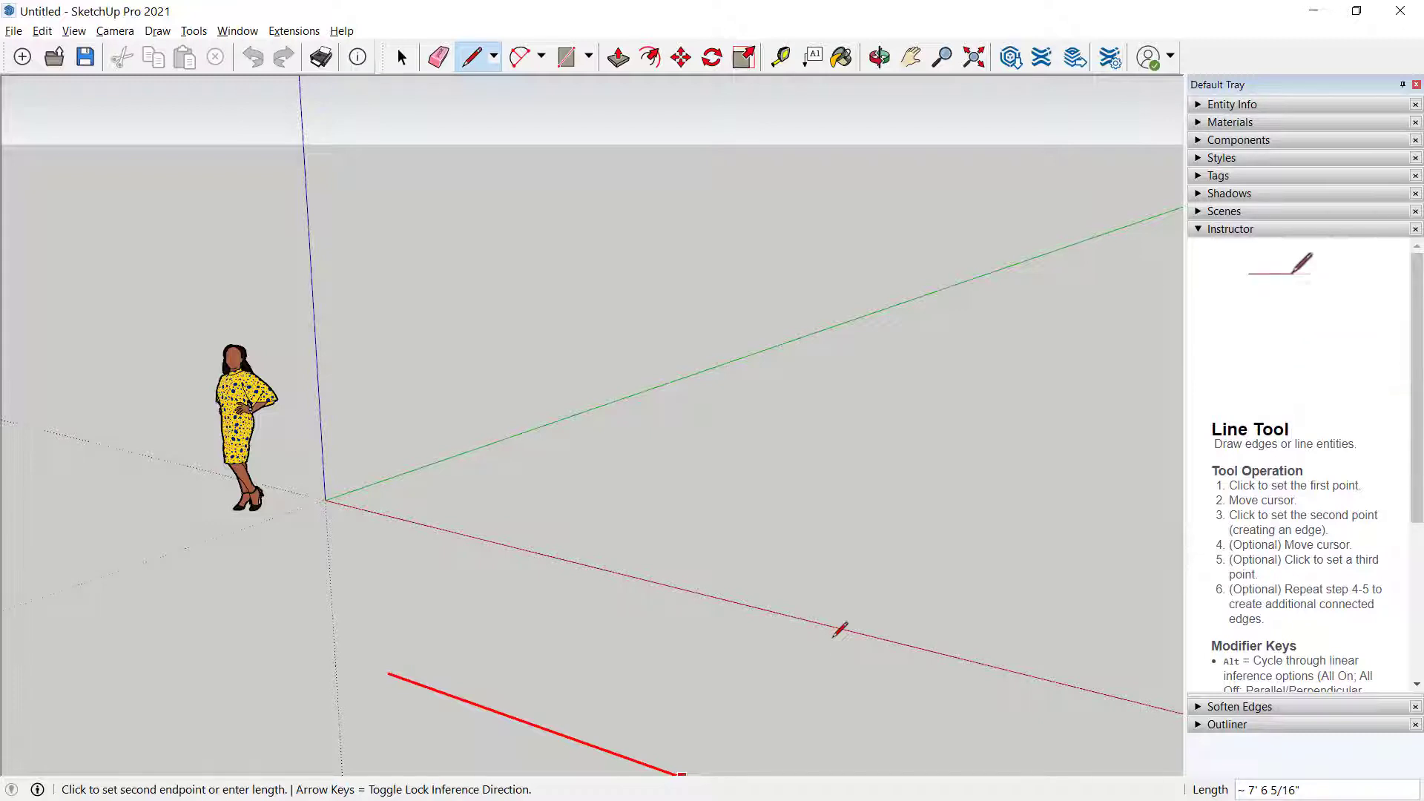
key(Escape)
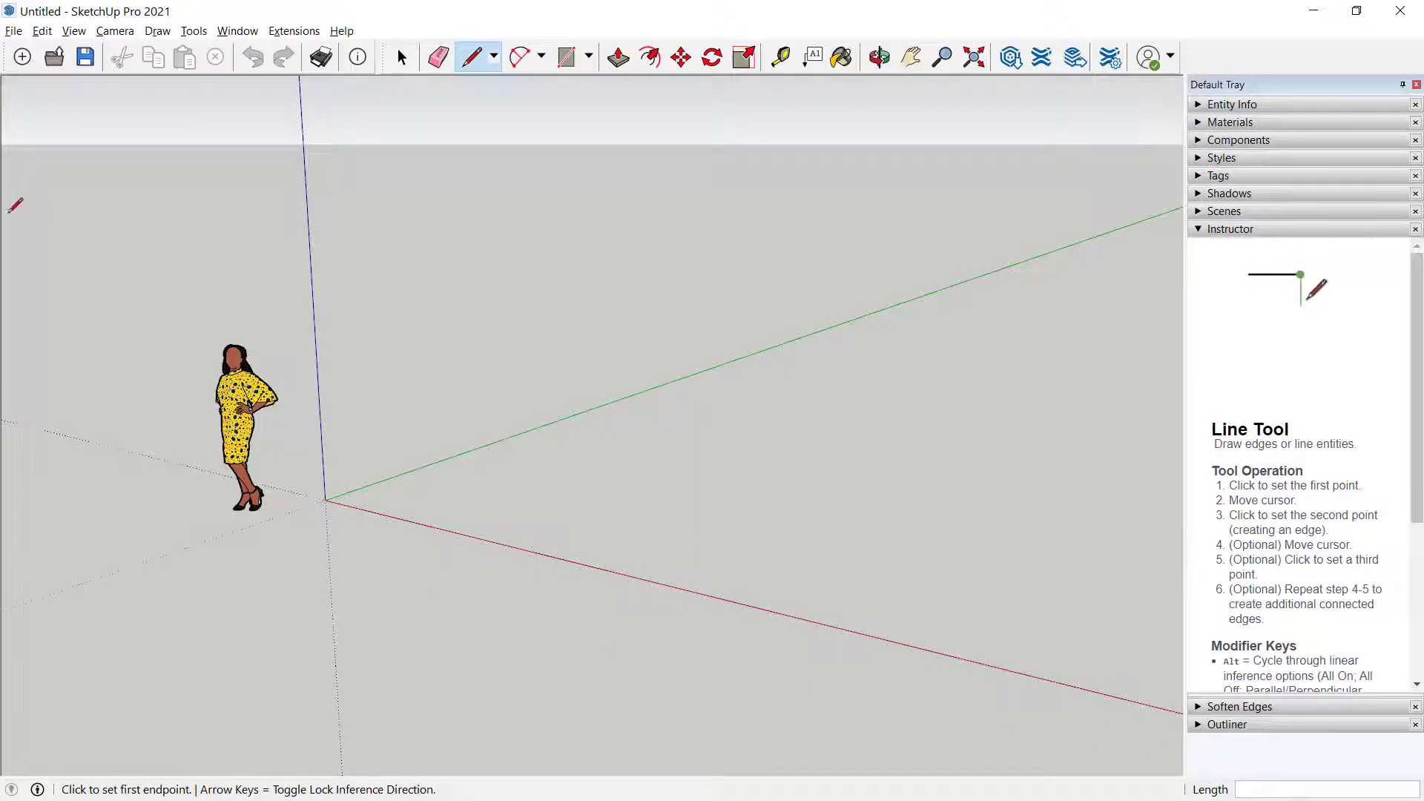
Draw a 12' line parallel to the green axis, starting in front of the red axis near the origin
click(399, 582)
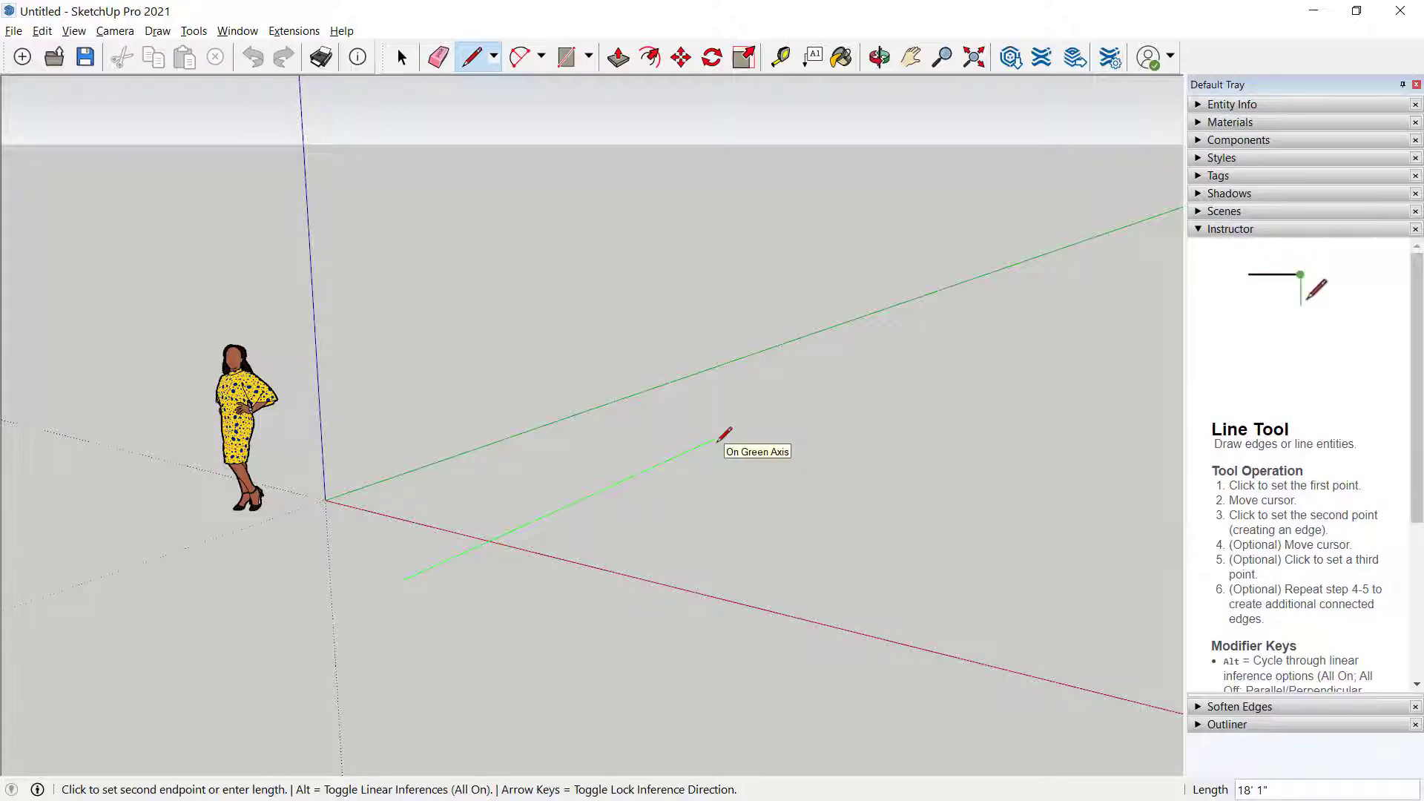
text(12)
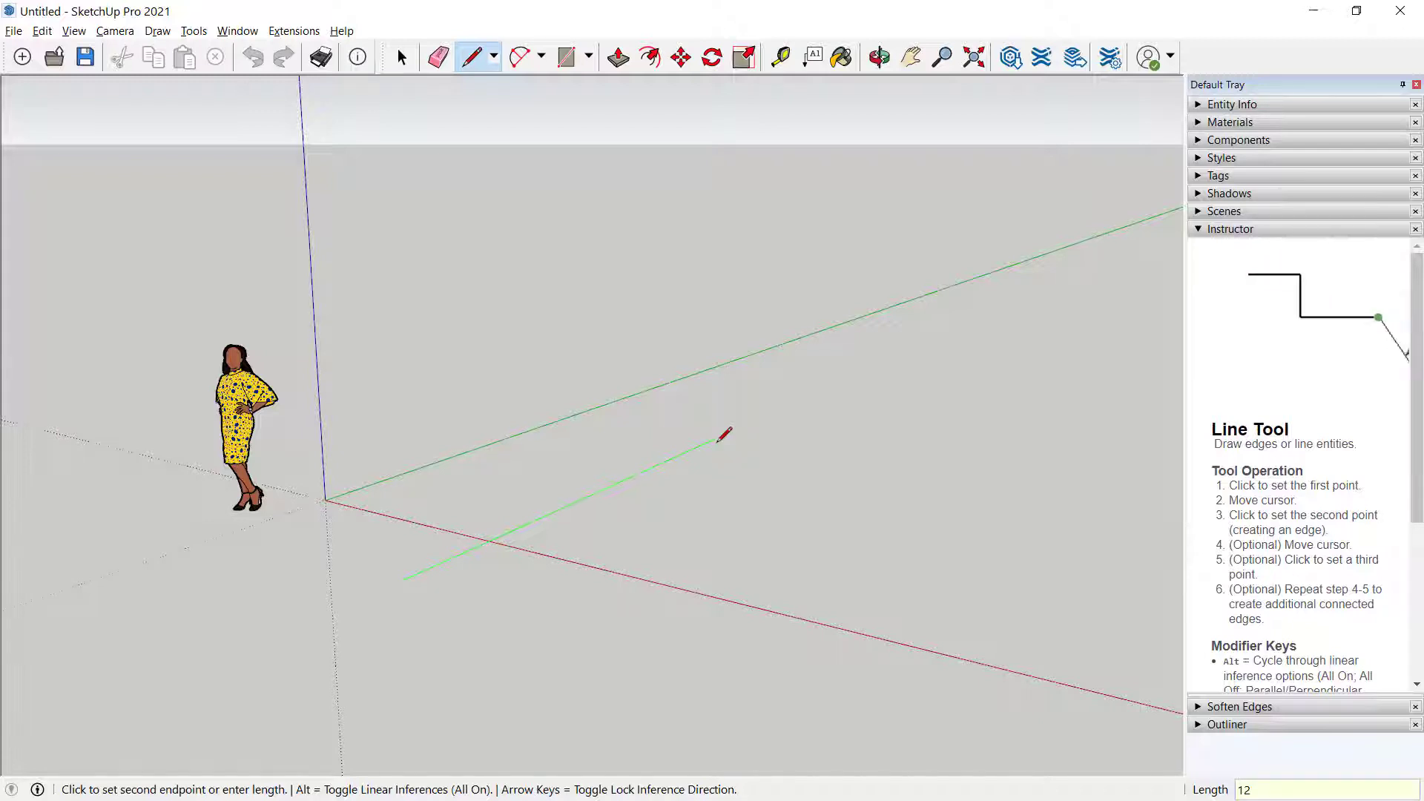
key(Return)
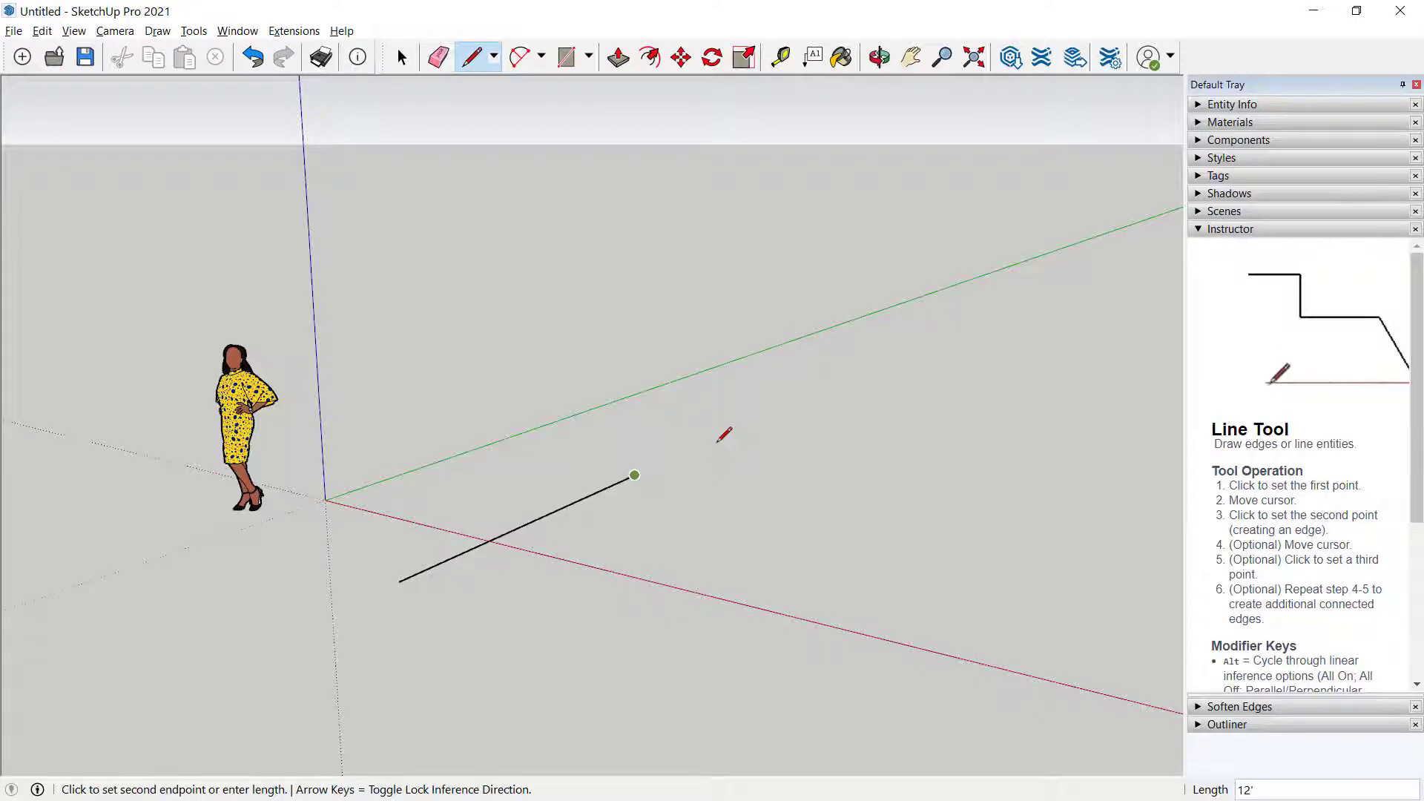
End the line, select the figure and the line together with the Select tool, and remove the figure from the selection before deselecting everything
key(Escape)
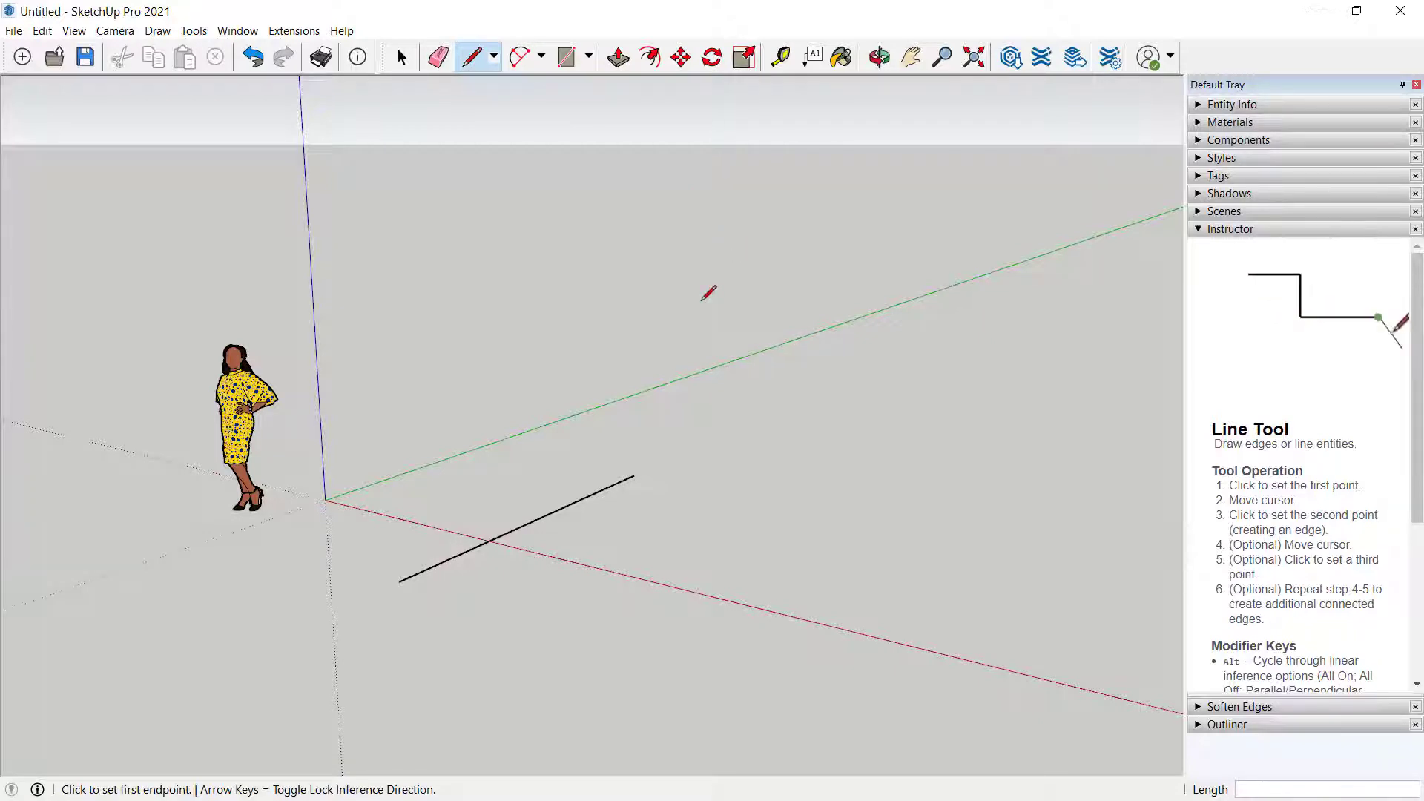
click(400, 53)
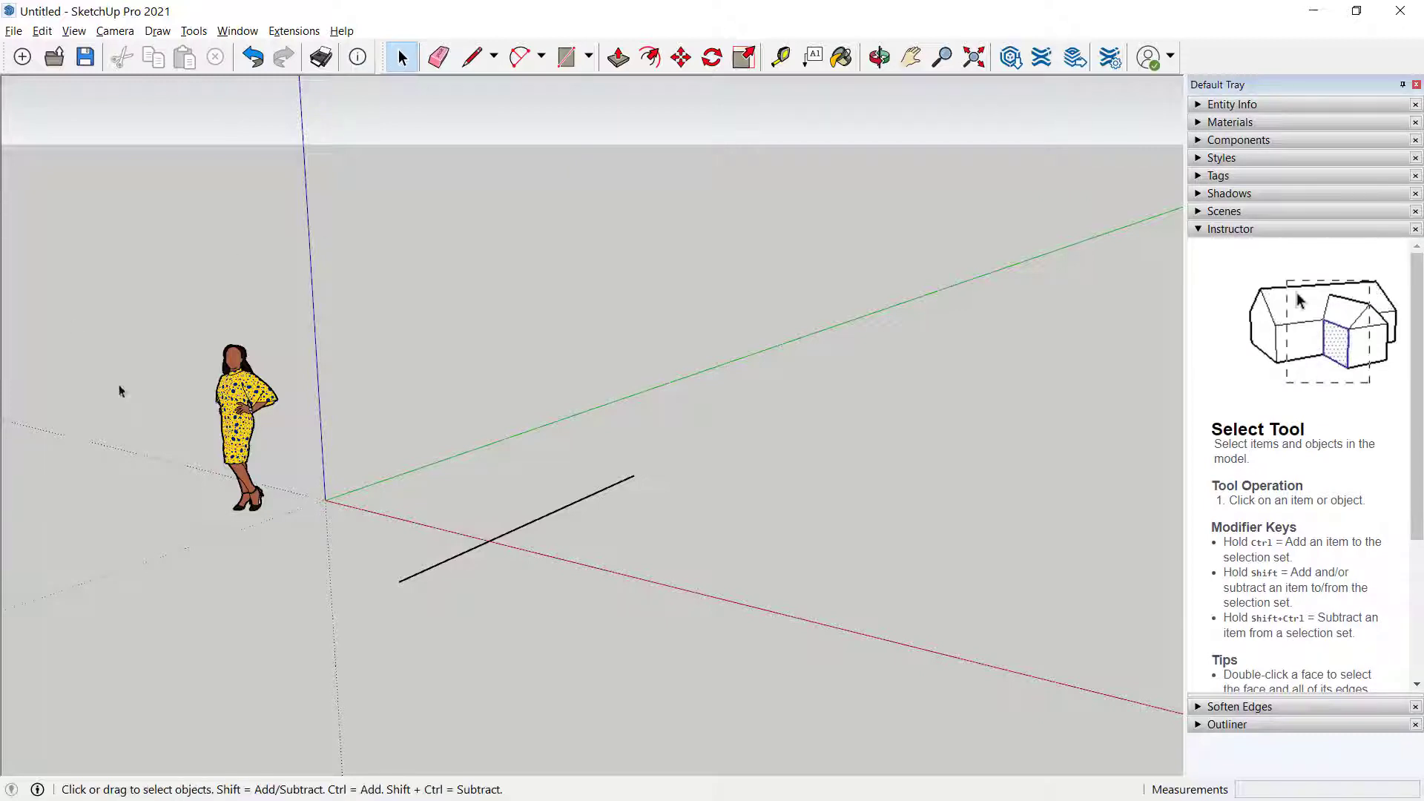
click(244, 409)
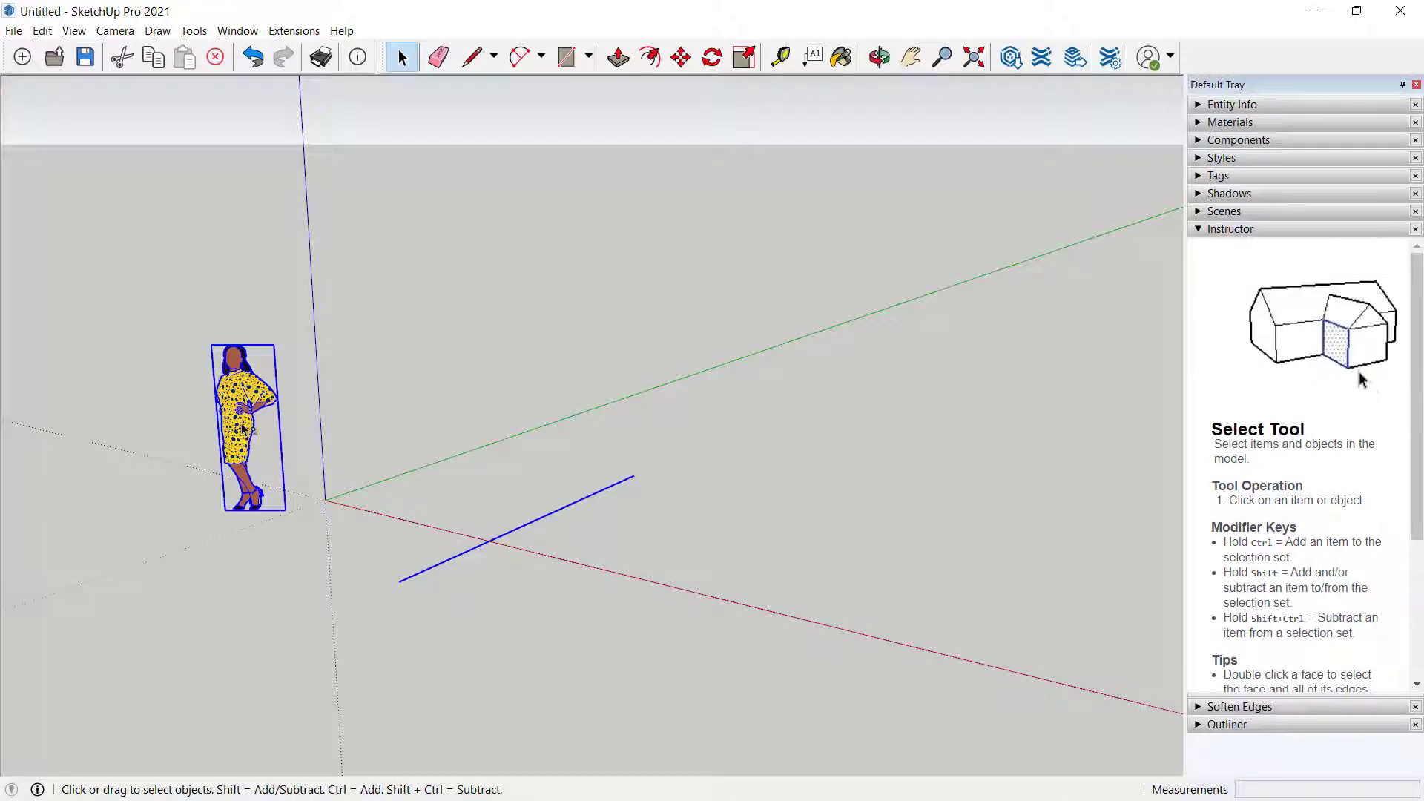
shift+click(231, 419)
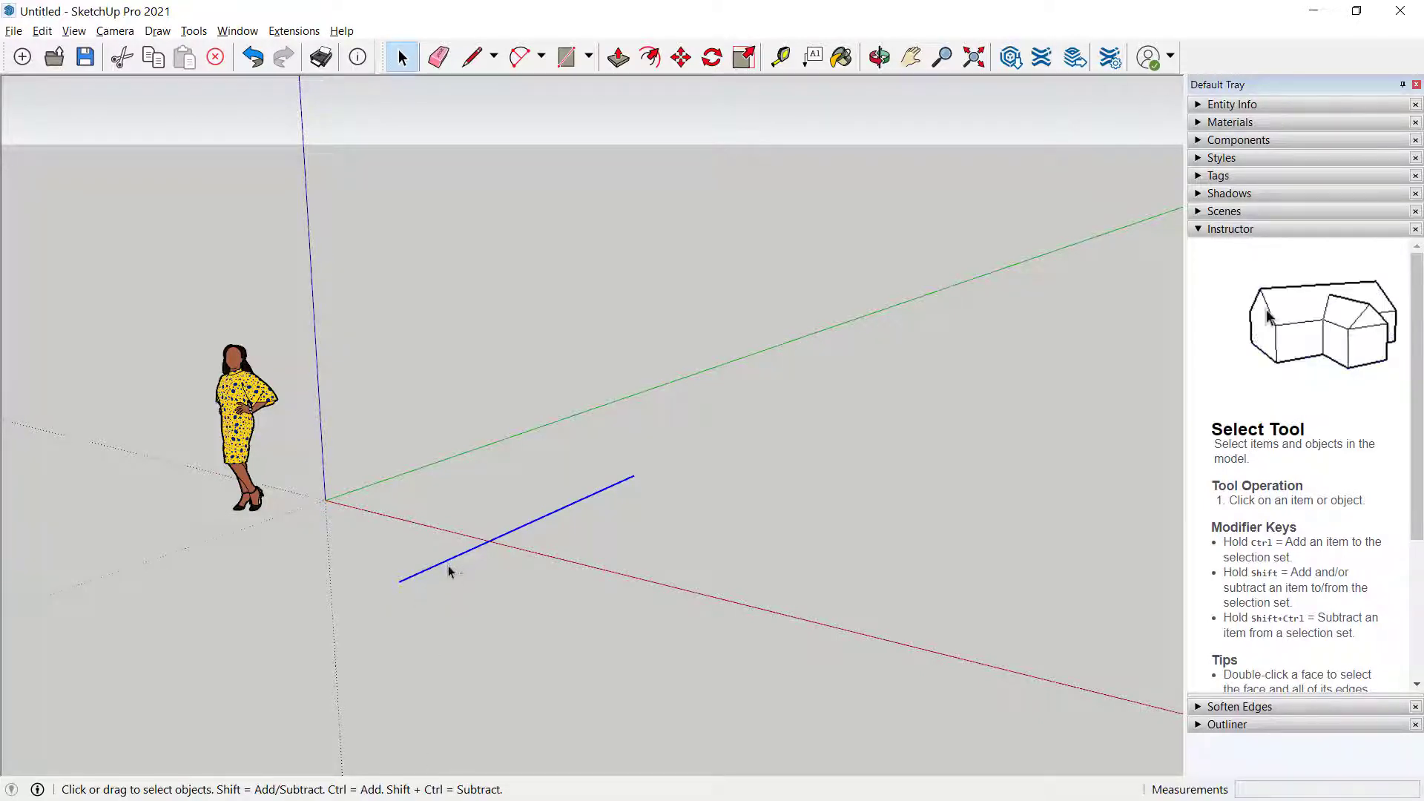
click(451, 595)
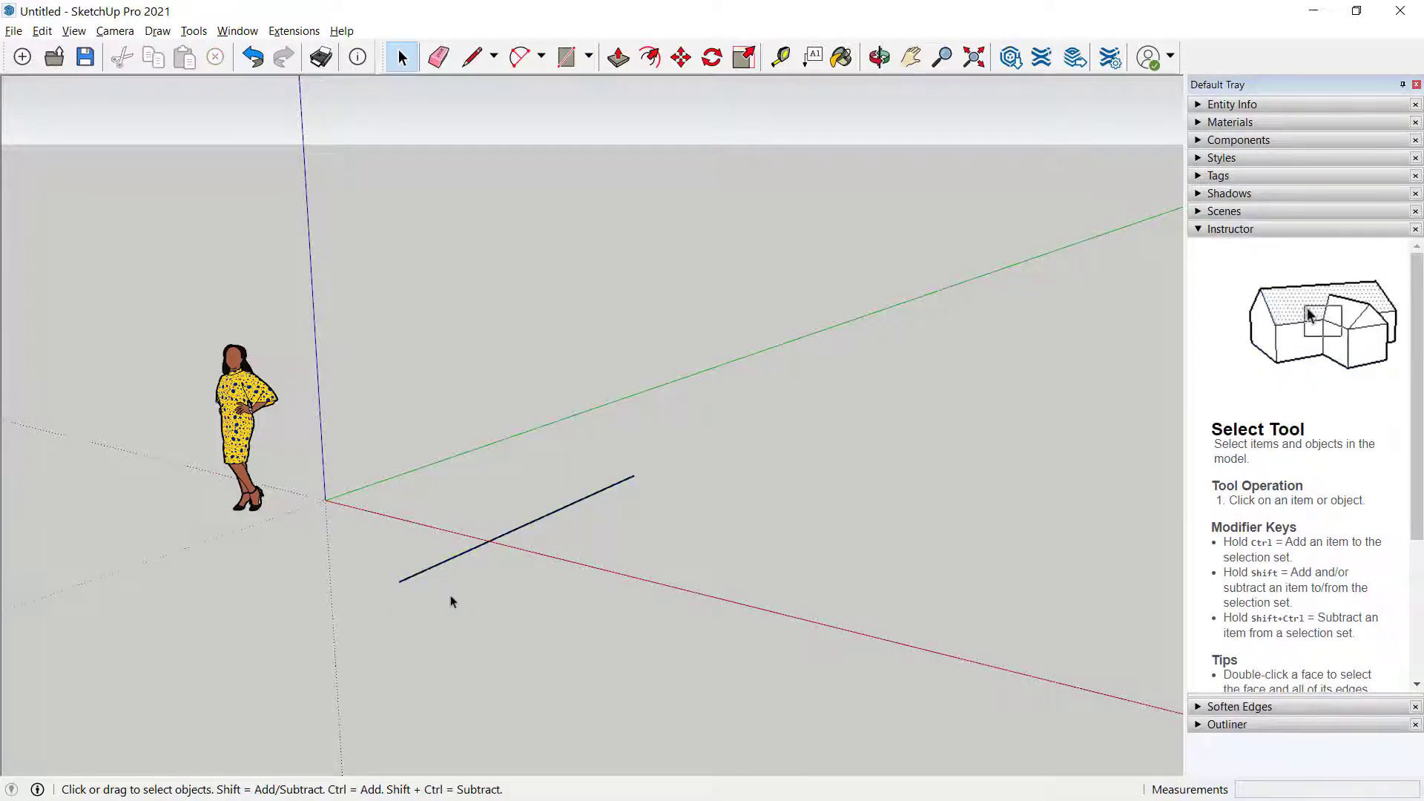
Select the line, add the figure to the selection, and clear the selection
click(415, 575)
ctrl+click(247, 405)
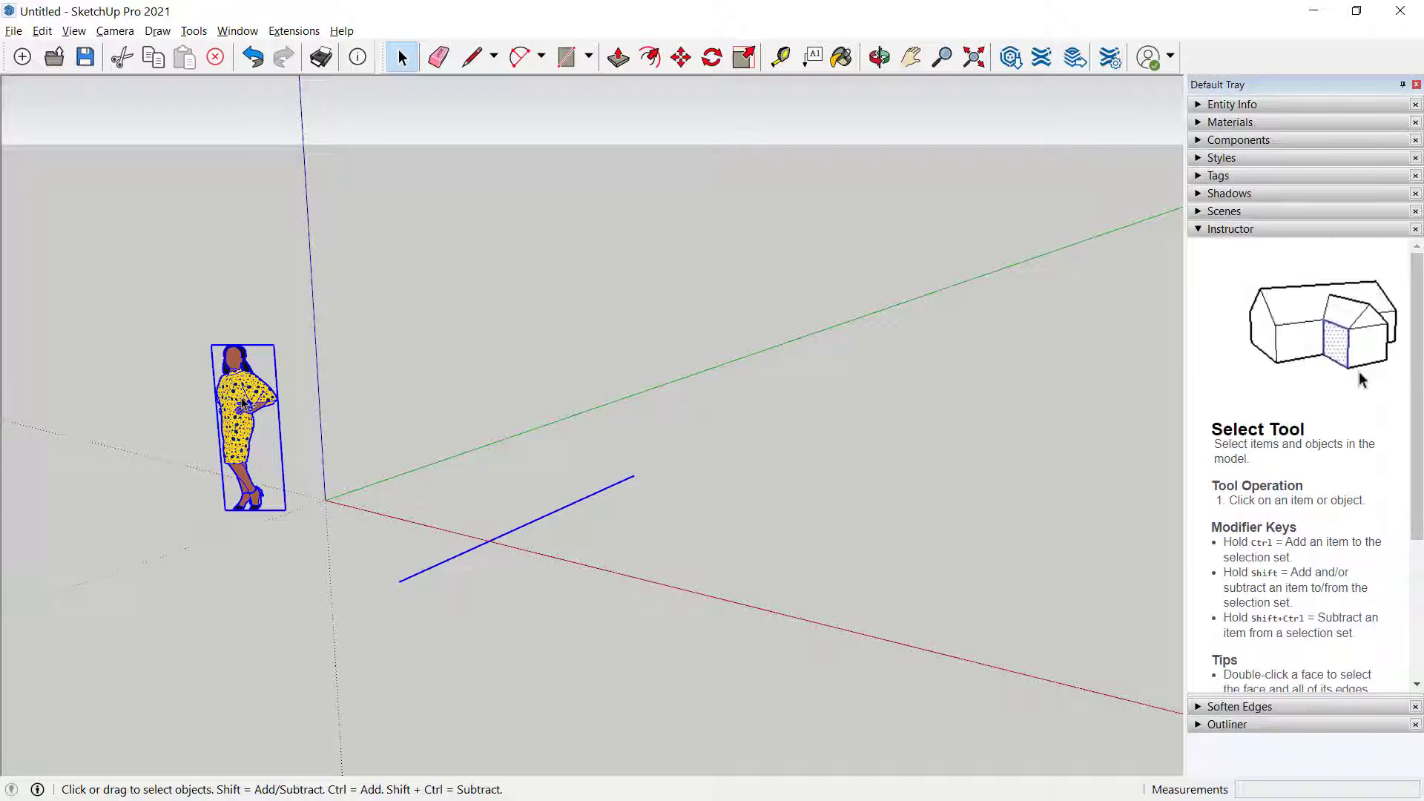
click(342, 371)
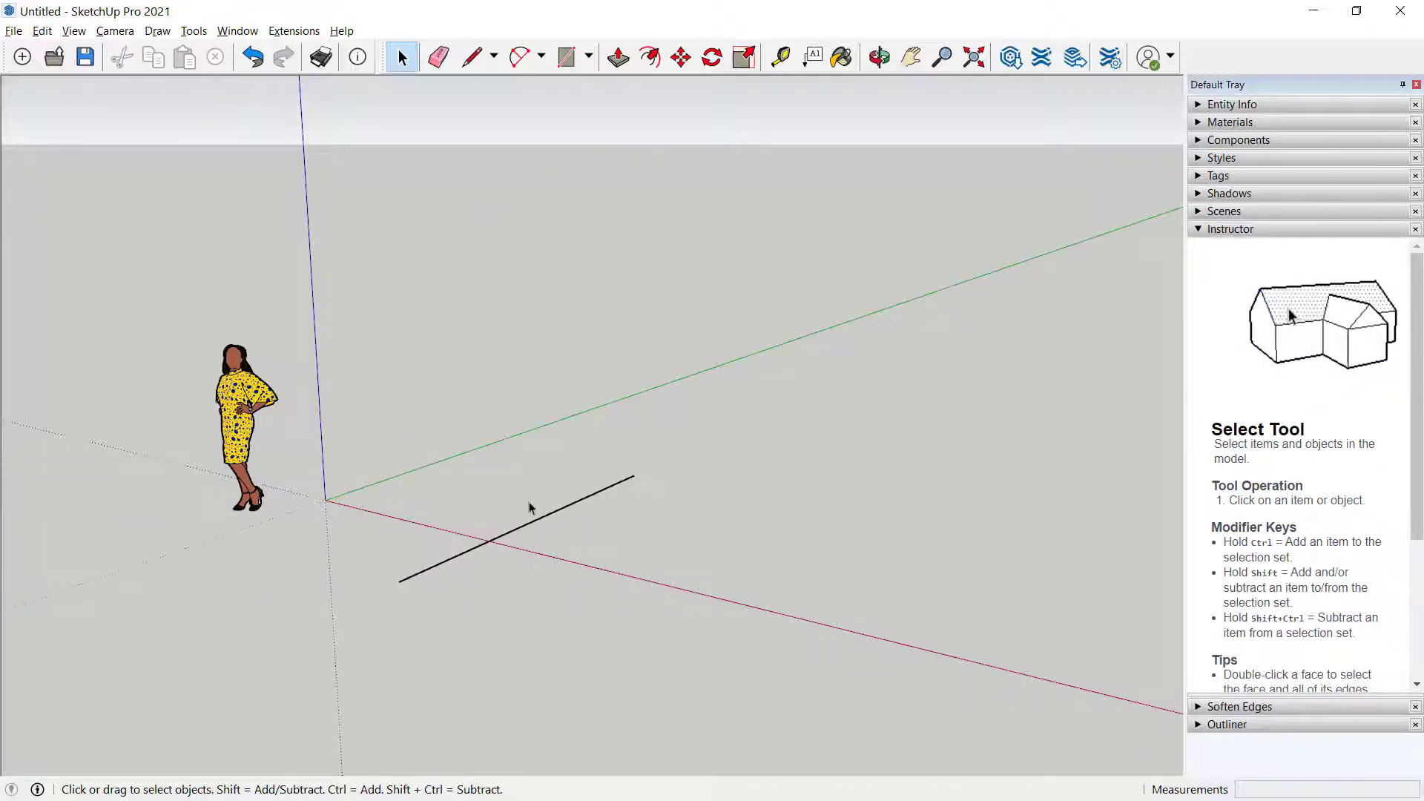
Erase the 12' line with the Eraser tool and undo the erasure
click(438, 59)
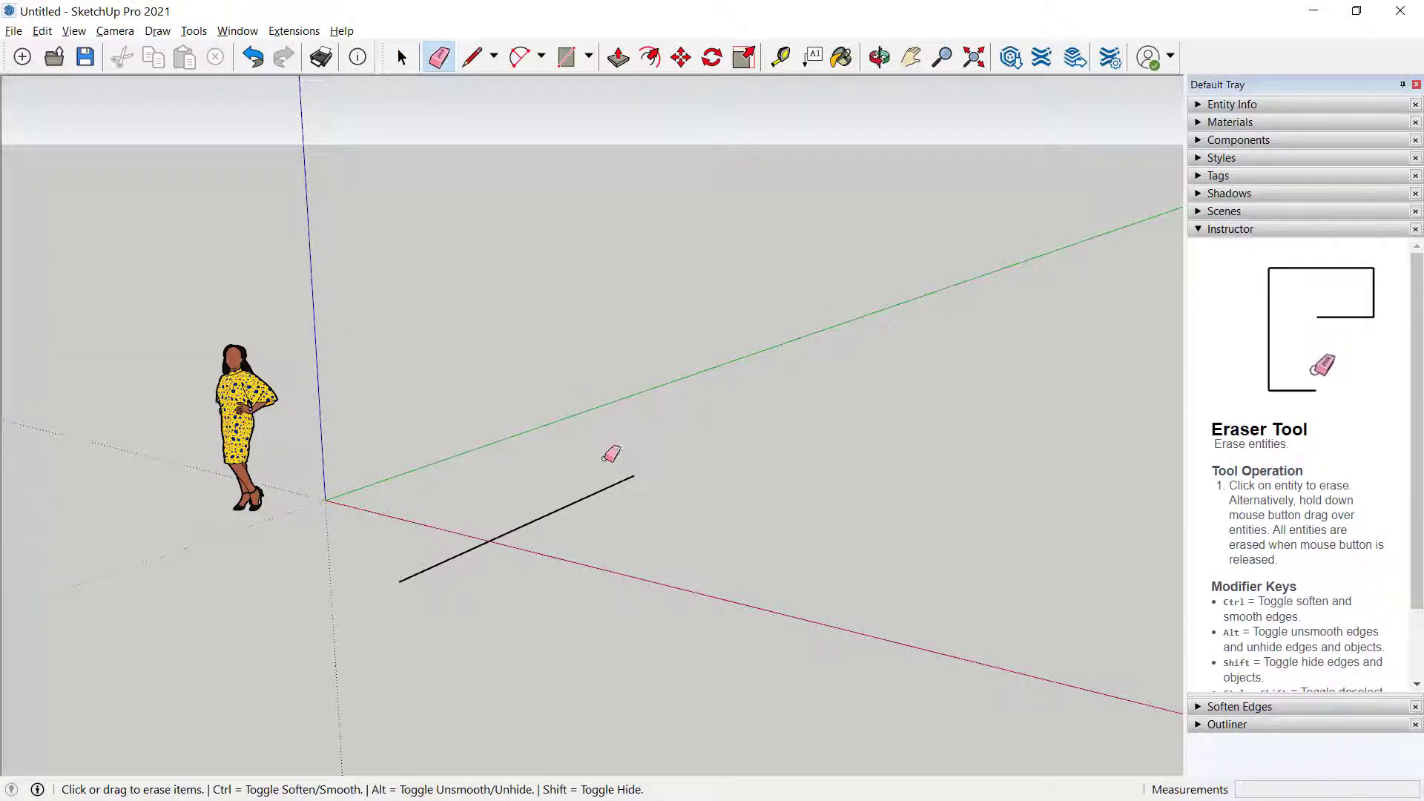
drag(601, 476, 748, 626)
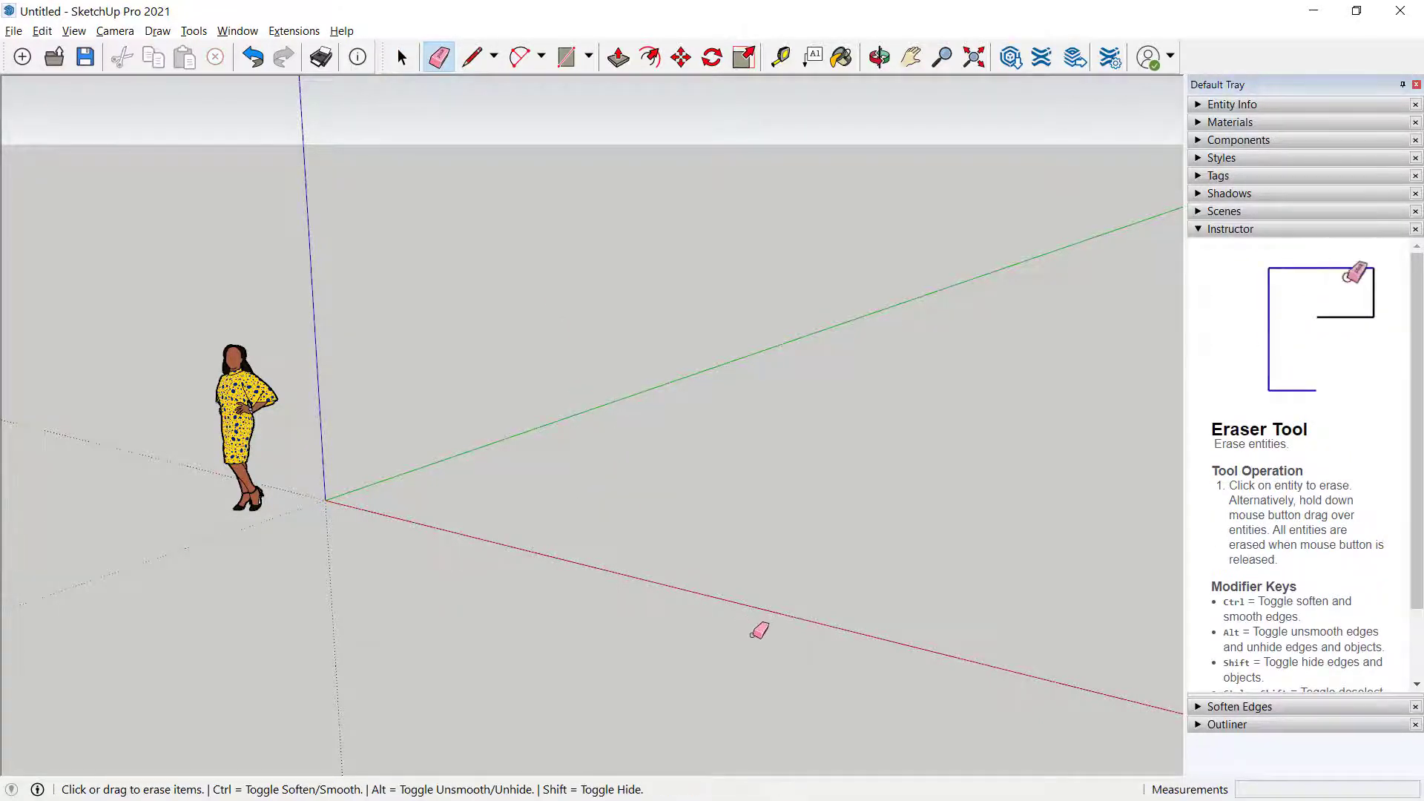
key(ctrl+z)
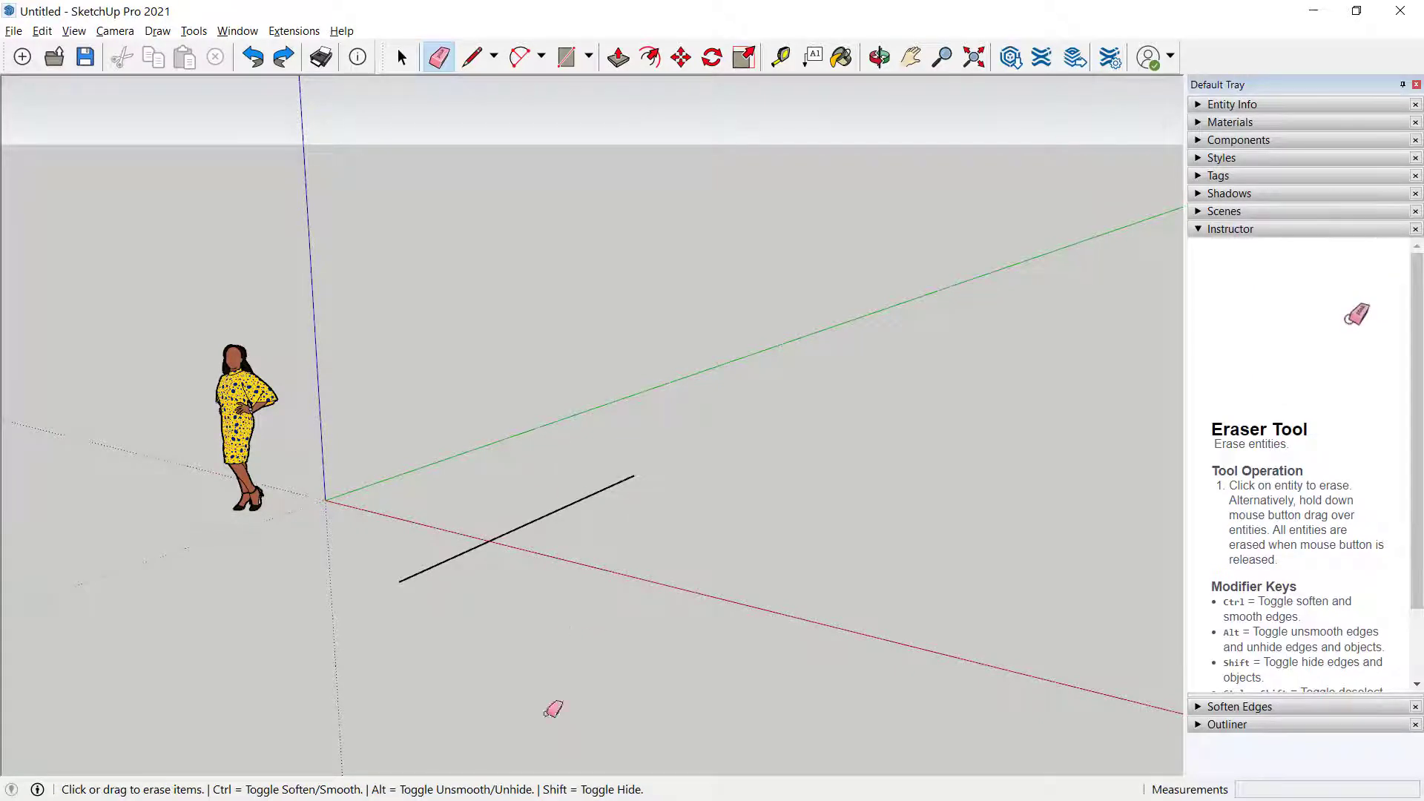
Hide the 12' line with the Eraser tool's hide modifier and turn on the display of Hidden Geometry
drag(630, 521, 490, 474)
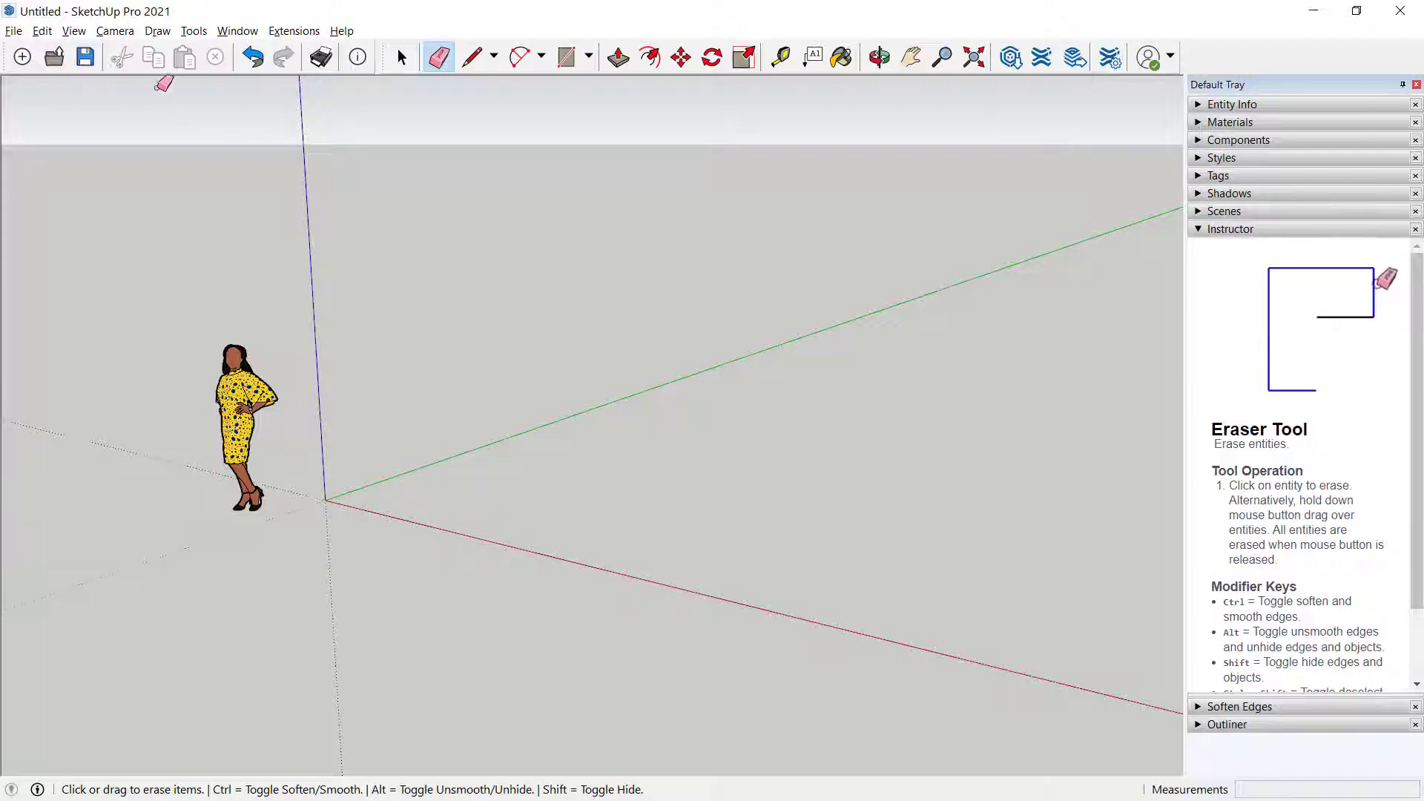
click(74, 31)
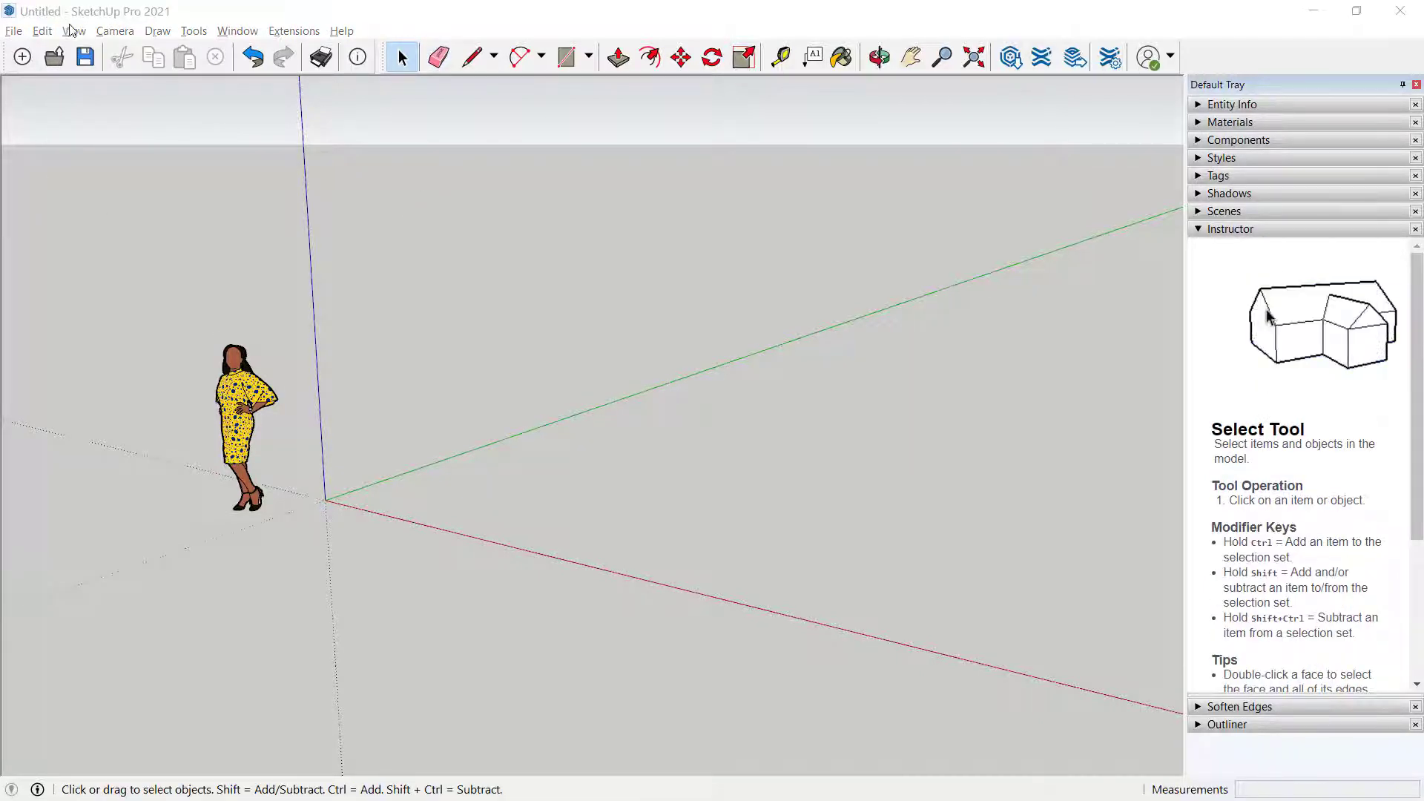
click(76, 33)
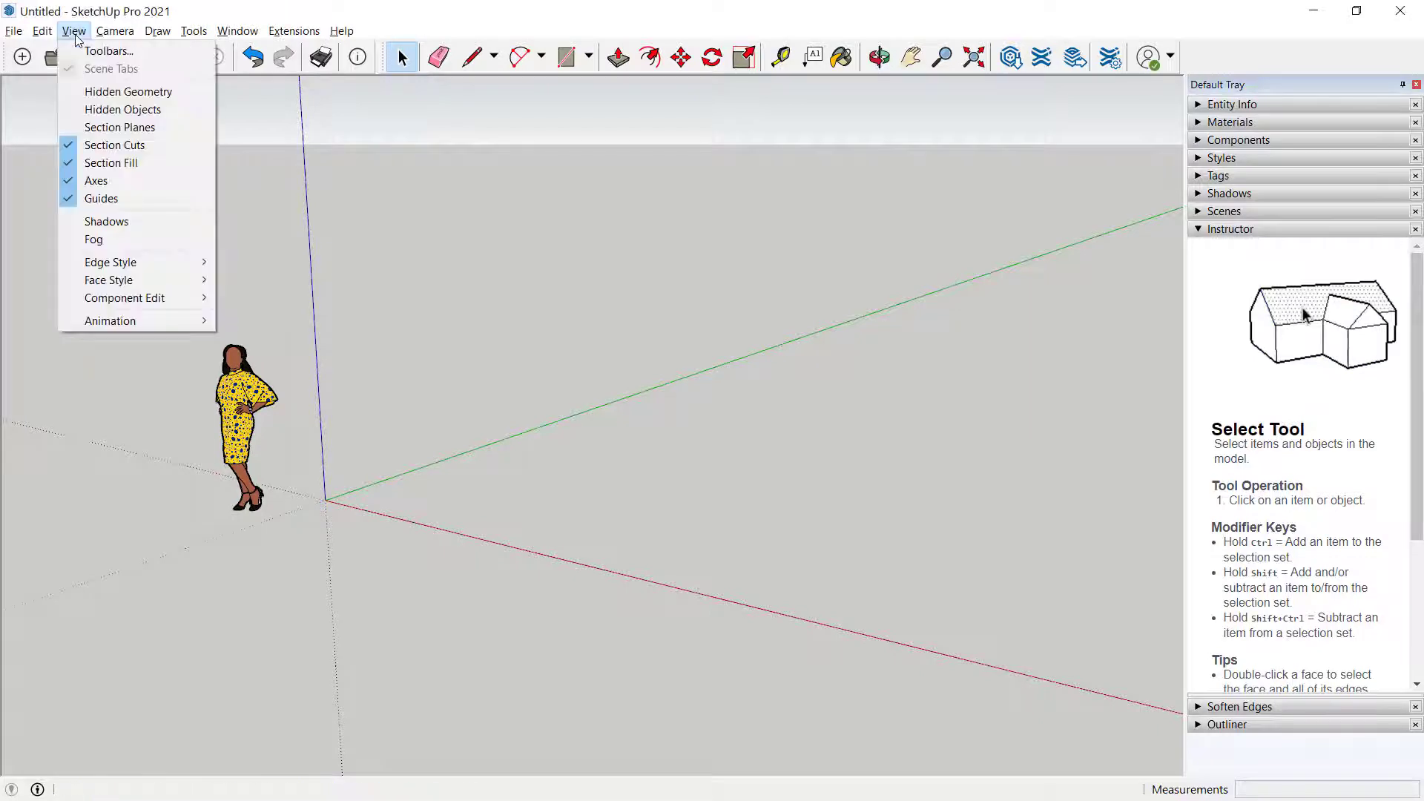
click(96, 92)
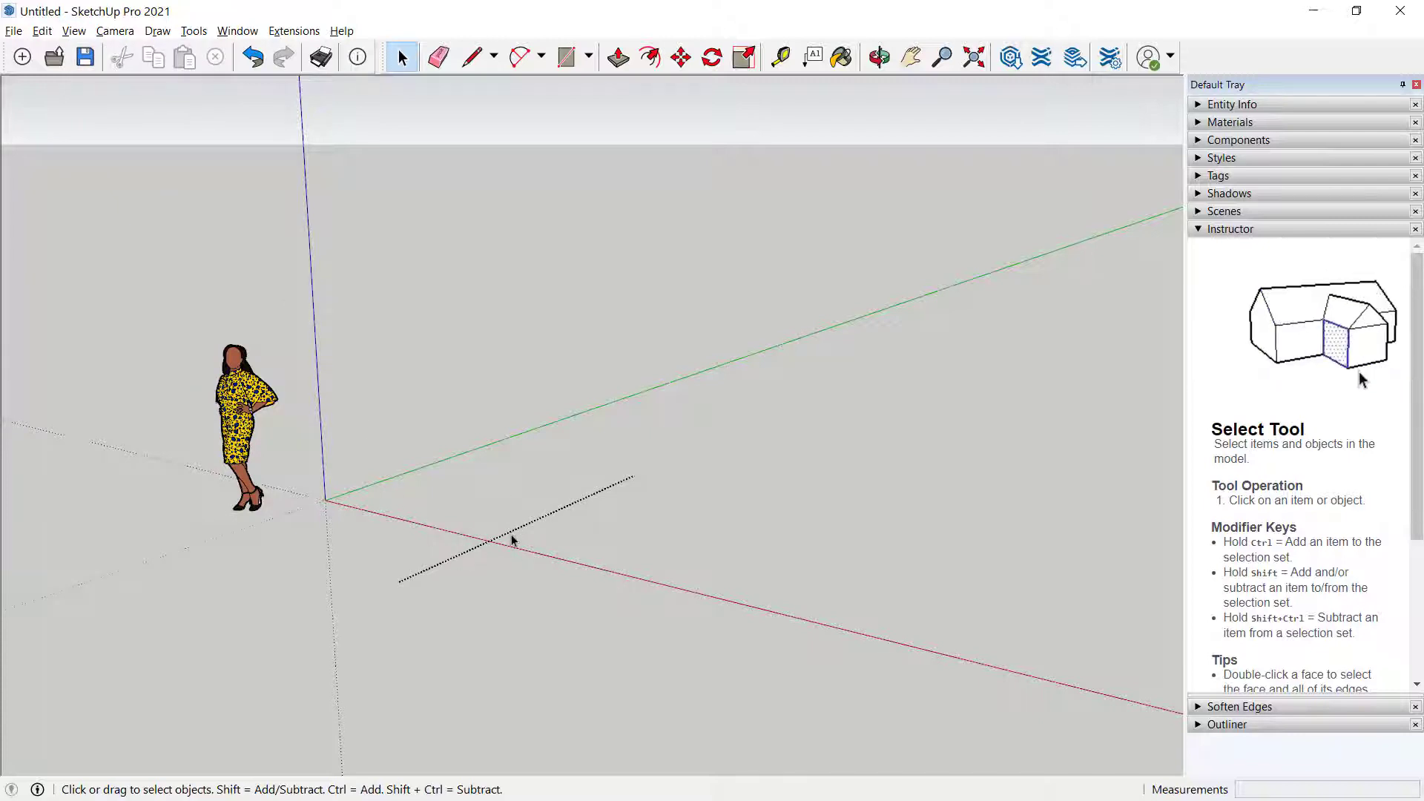
Select the dotted hidden line and unhide it
click(508, 541)
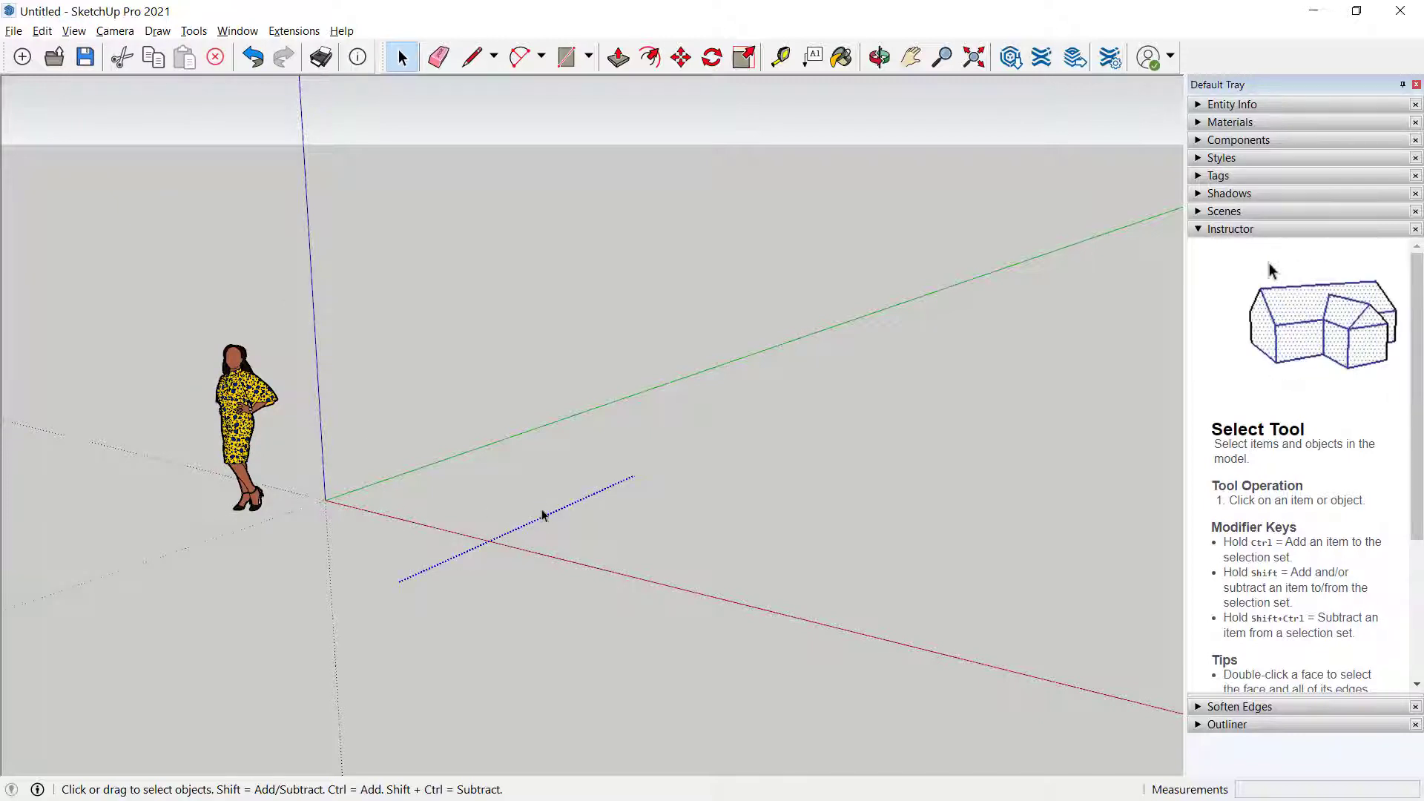
right_click(526, 527)
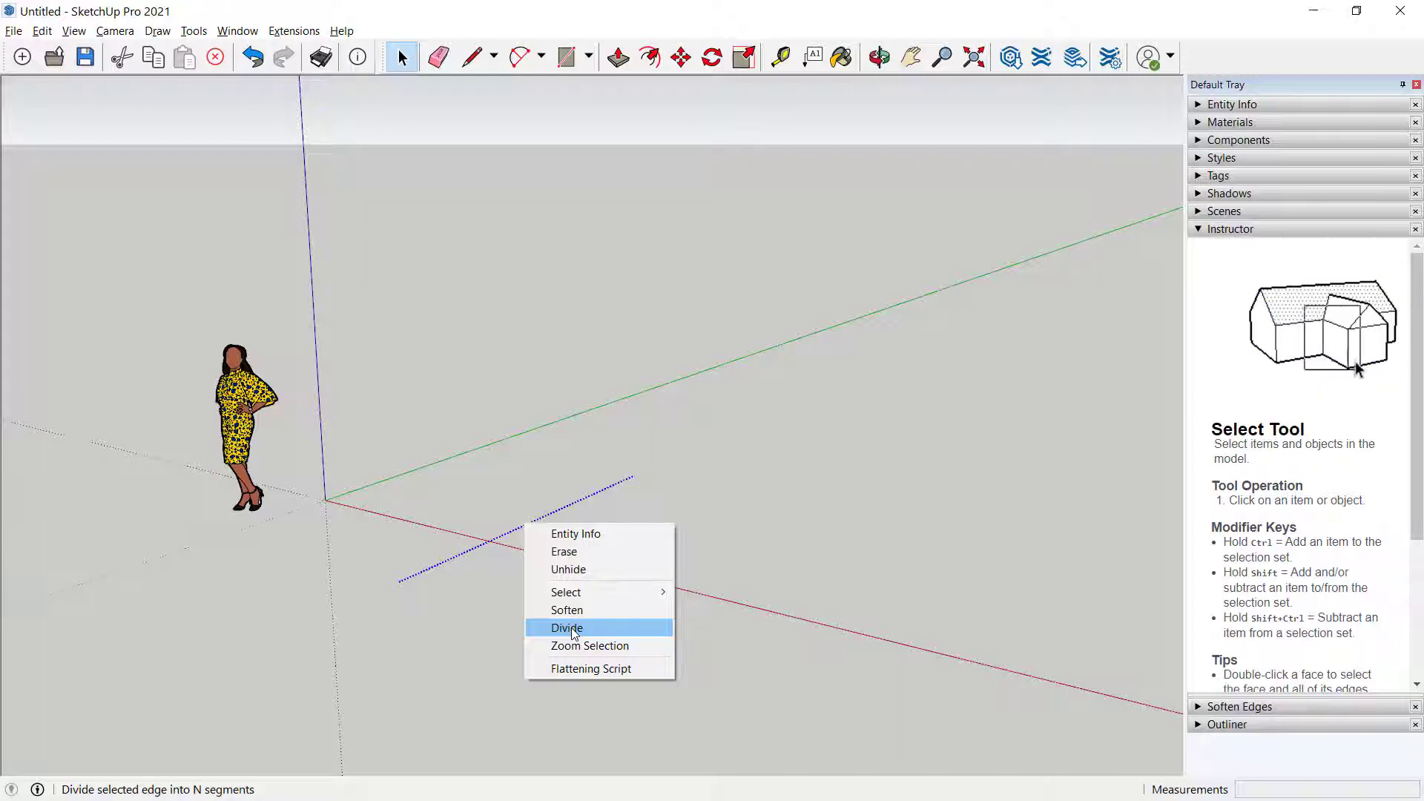
click(575, 573)
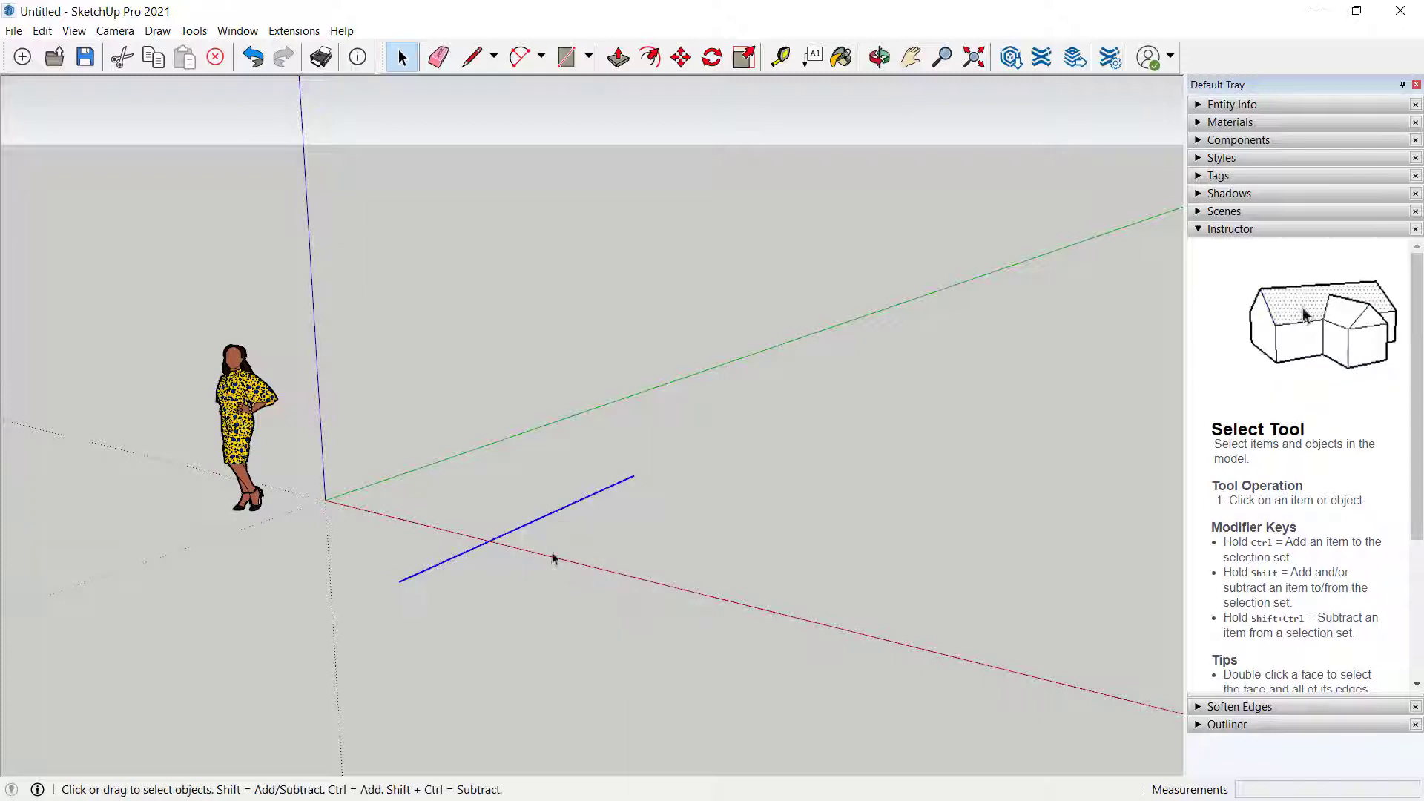
Turn off the display of Hidden Geometry and deselect the line
click(73, 30)
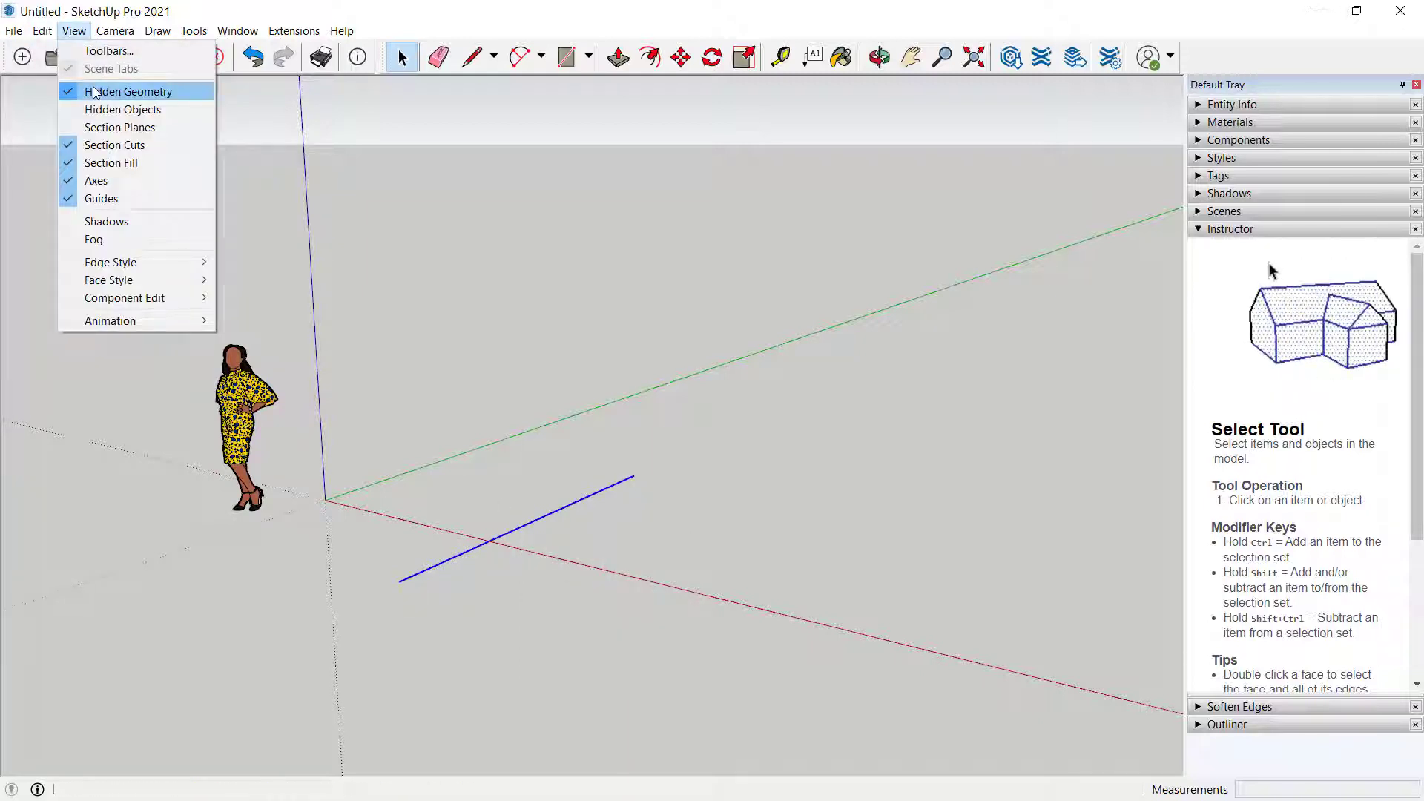
click(95, 92)
click(663, 514)
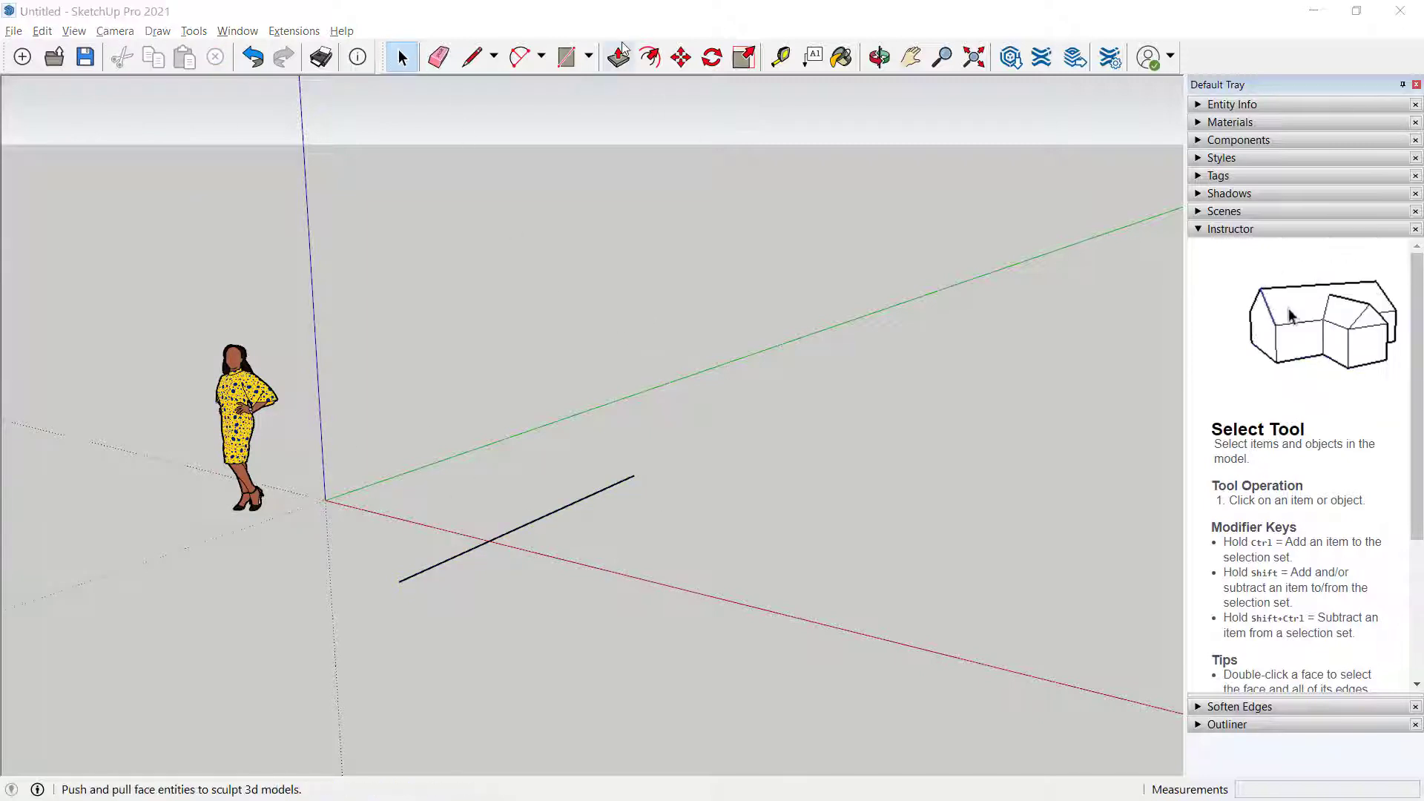
Draw a freehand chain of six connected edges with the Line tool, starting from the far endpoint of the 12' line
click(473, 59)
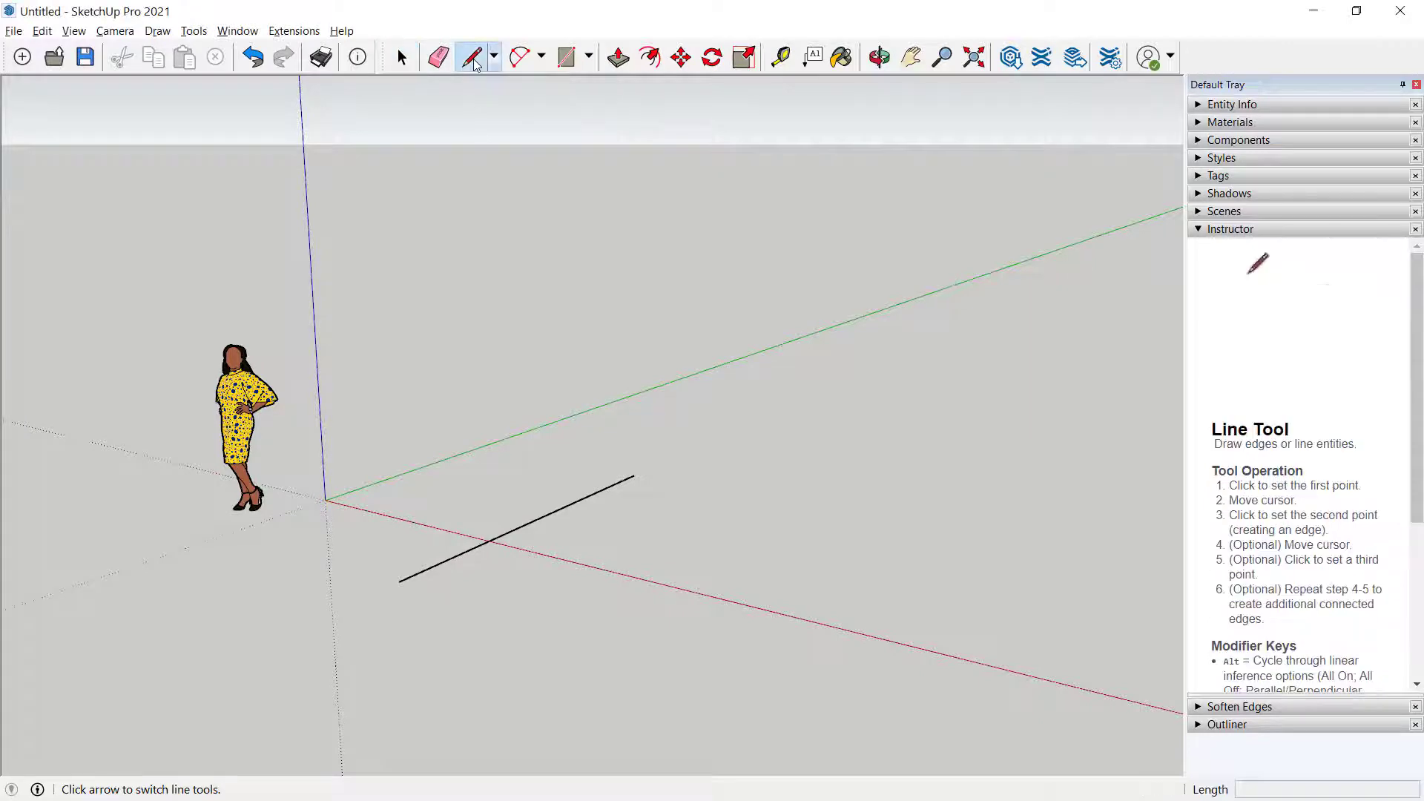
click(635, 475)
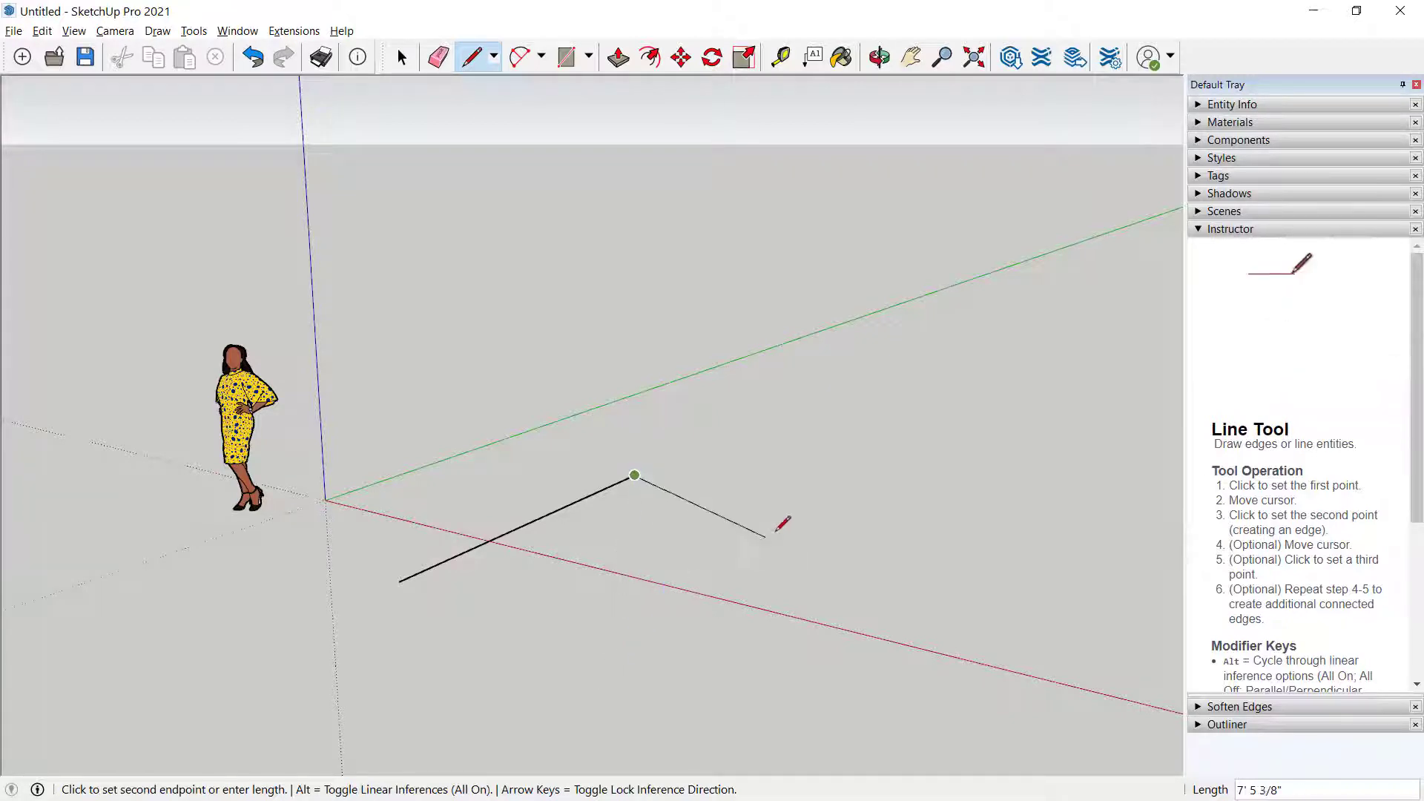
click(882, 433)
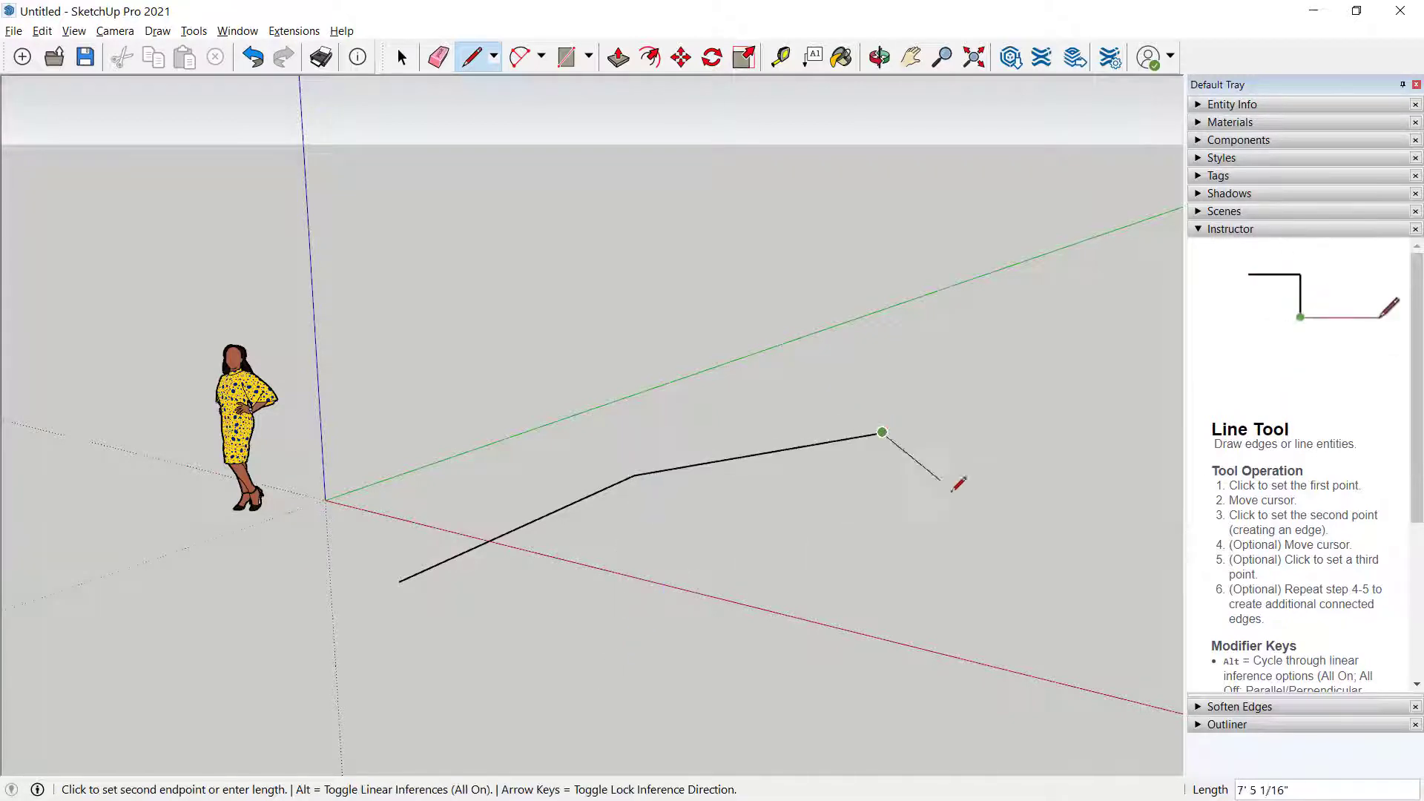
click(994, 578)
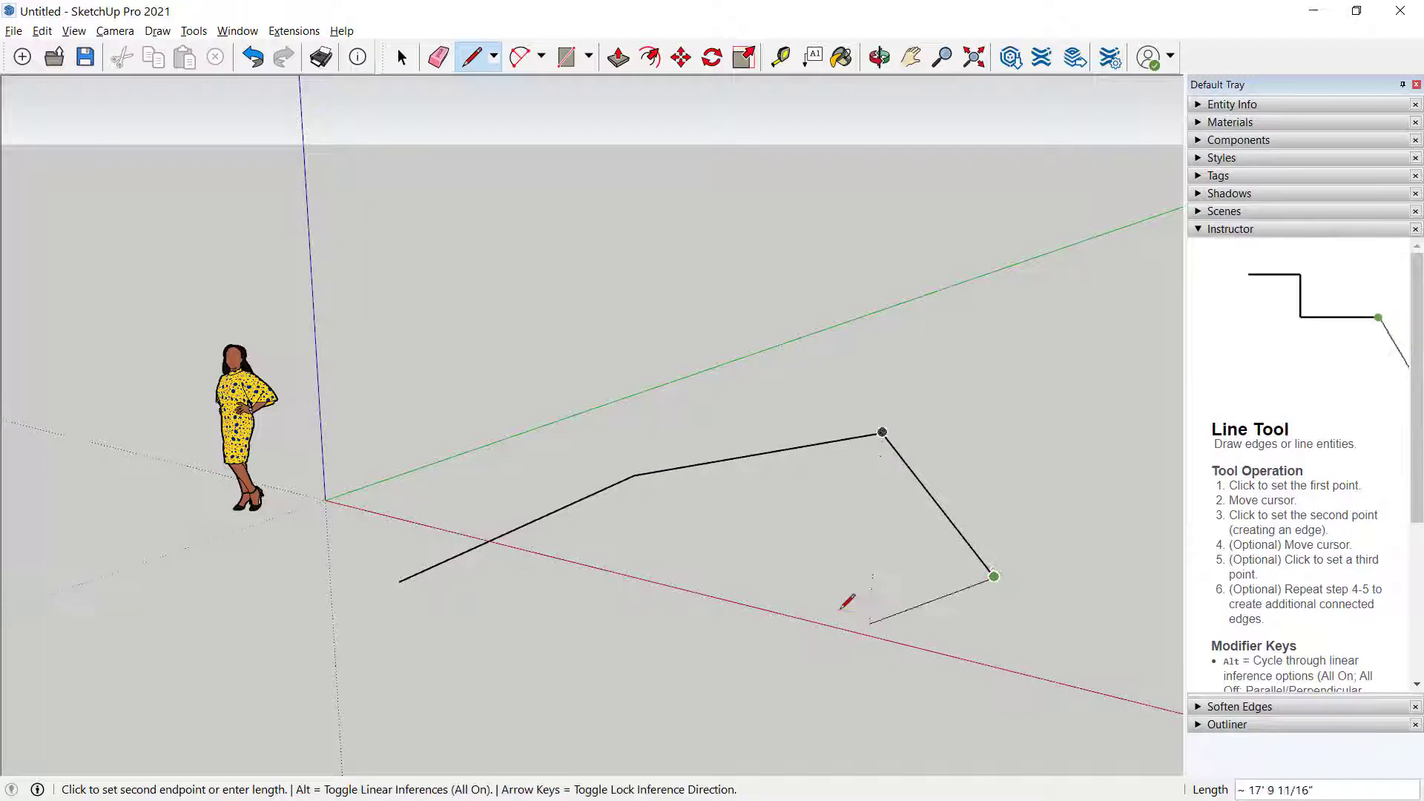
click(843, 546)
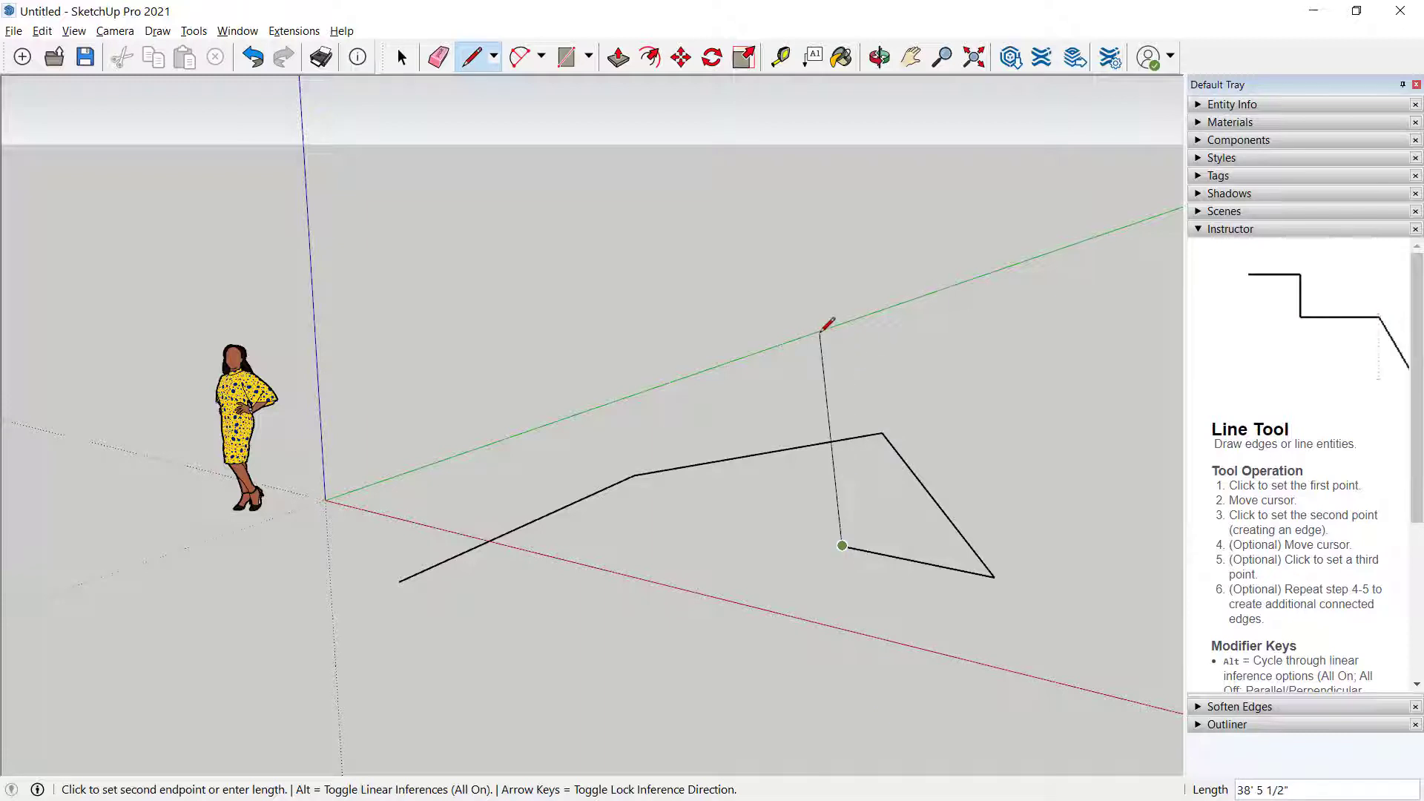
click(854, 363)
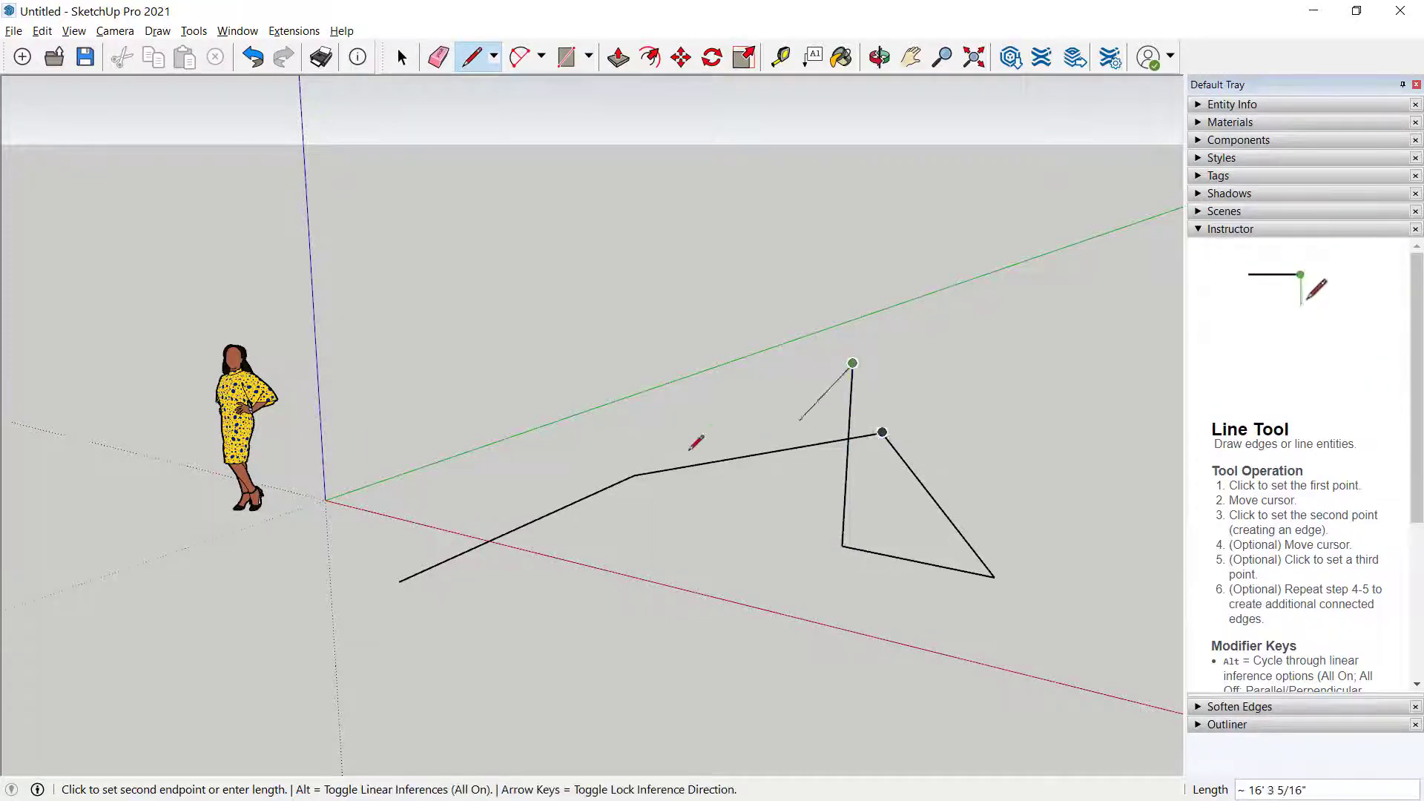
click(652, 341)
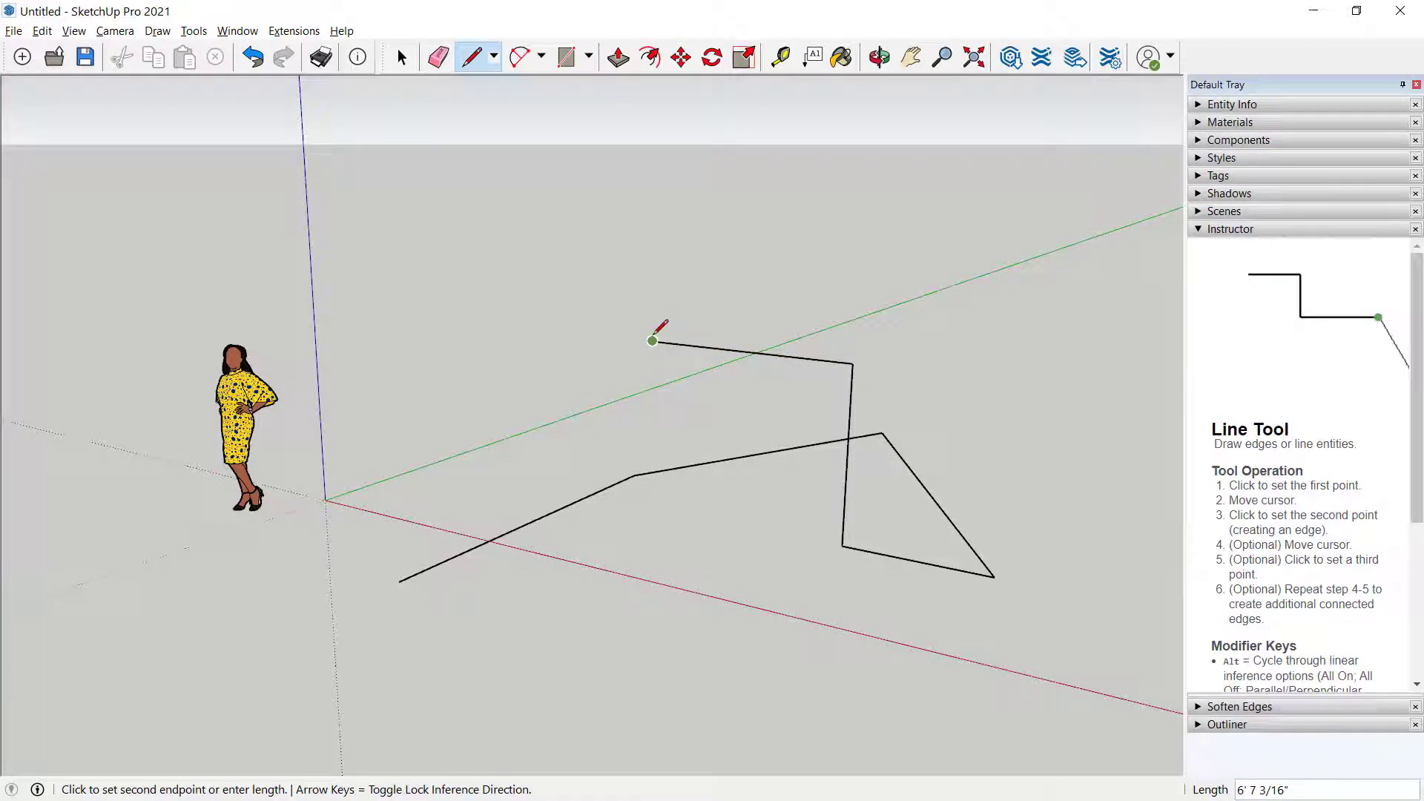
click(783, 304)
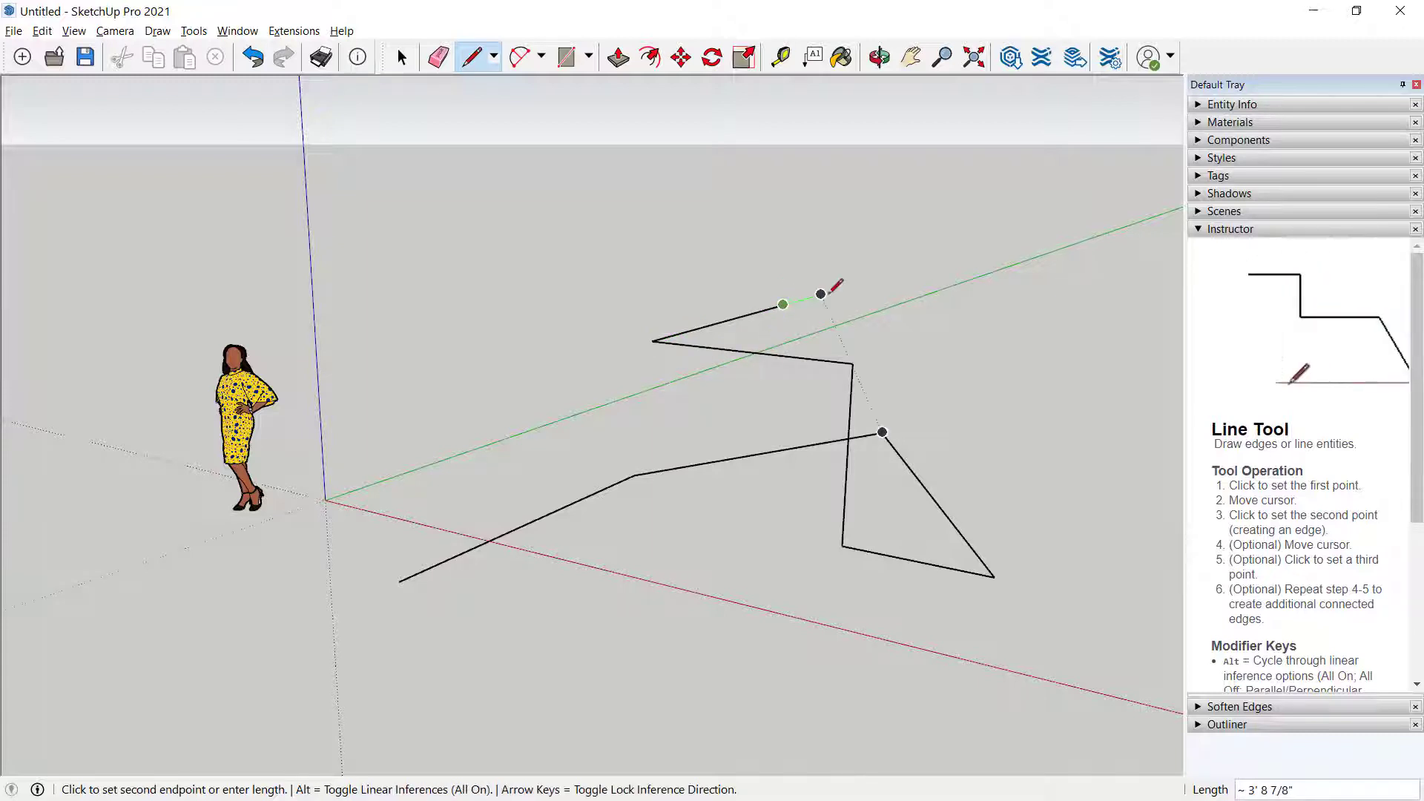
Extend the chain with one edge locked to the red axis, a 12' edge locked to green, and one downward locked to blue, ending the chain
key(Right)
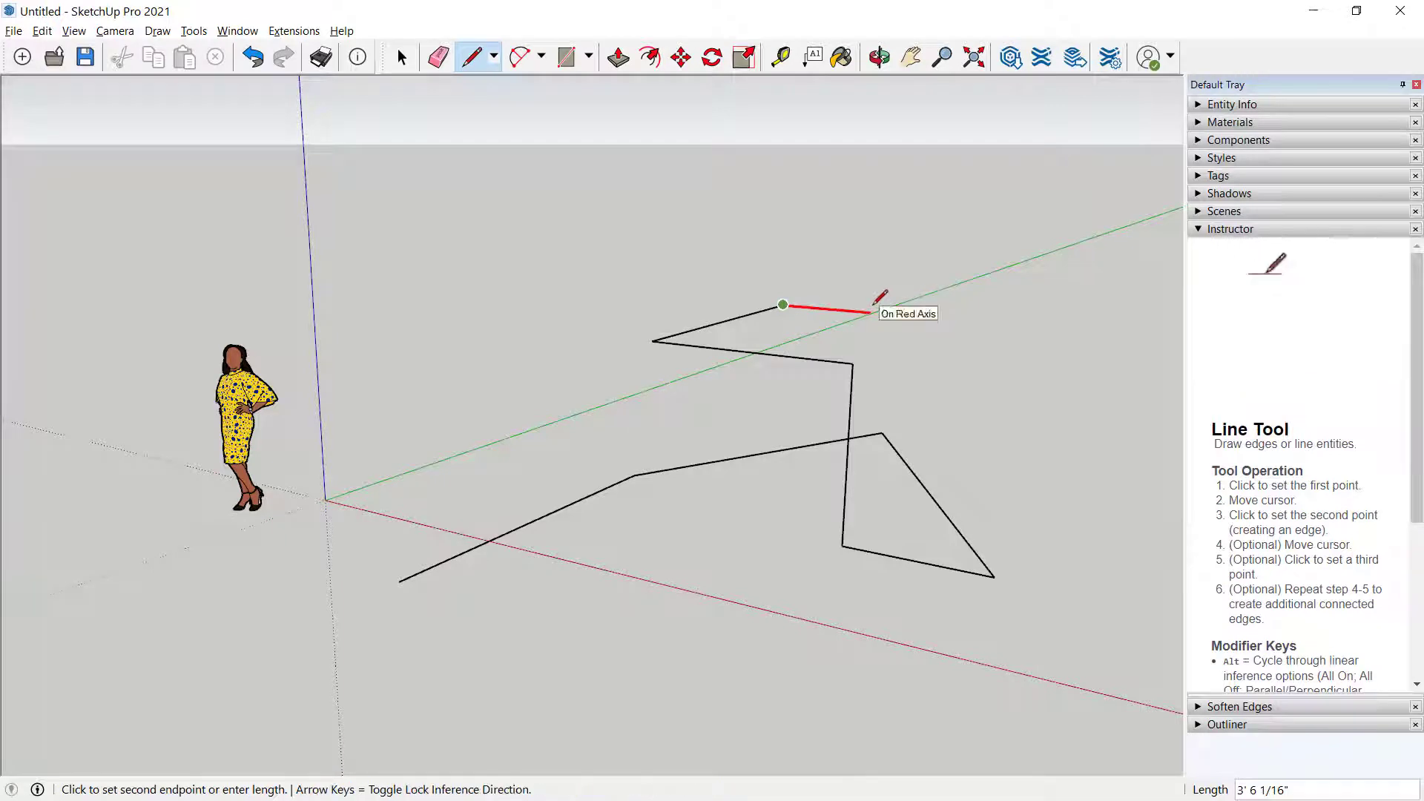
click(999, 322)
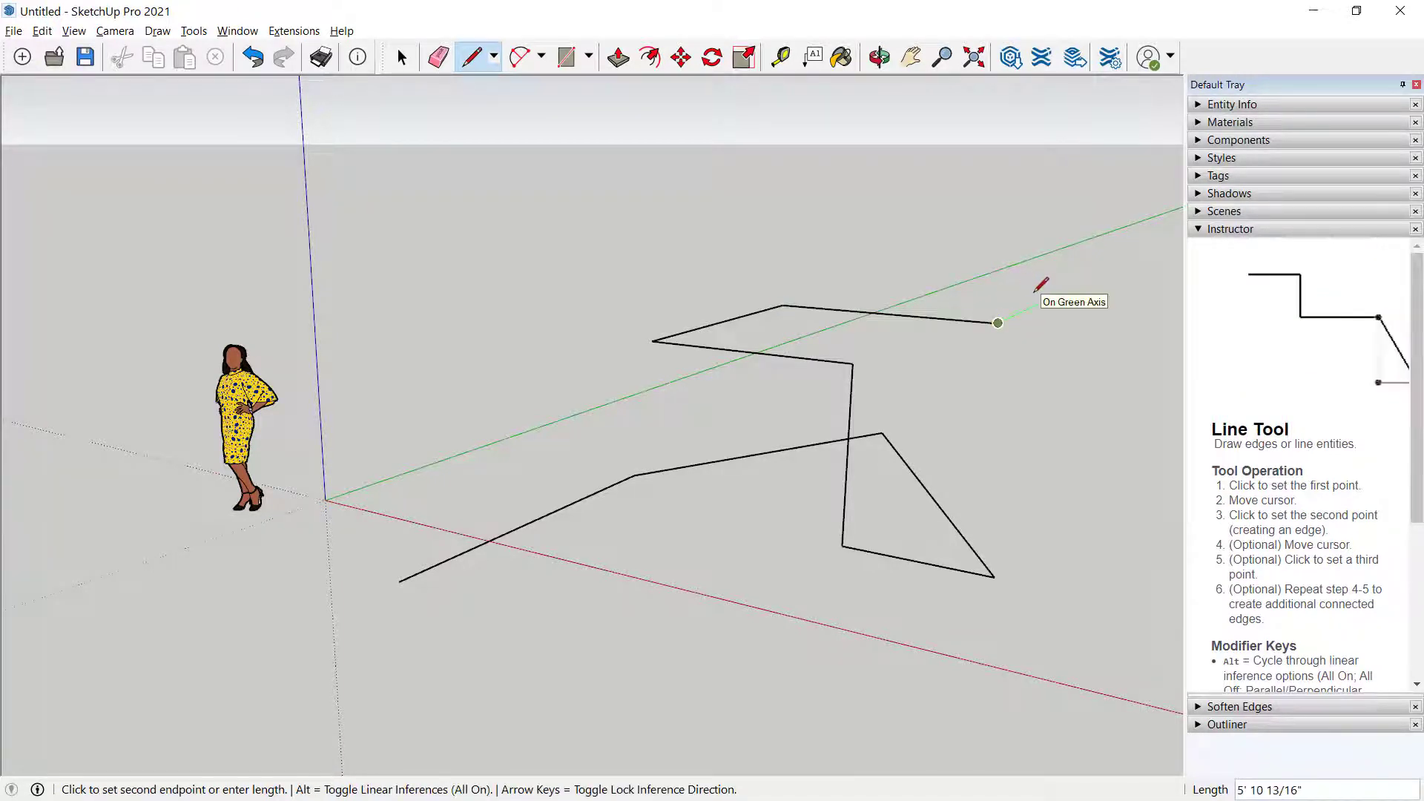
key(Left)
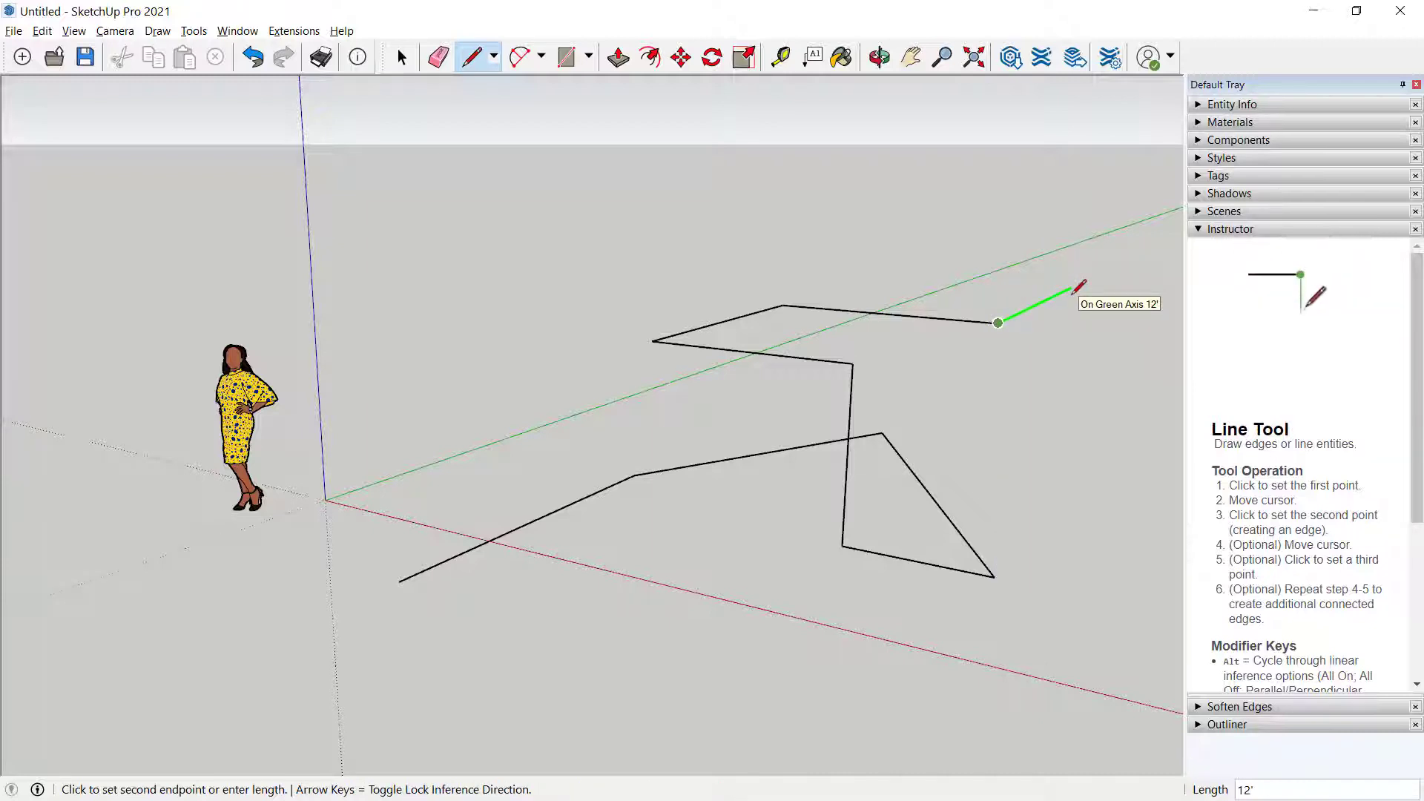
click(1072, 287)
key(Up)
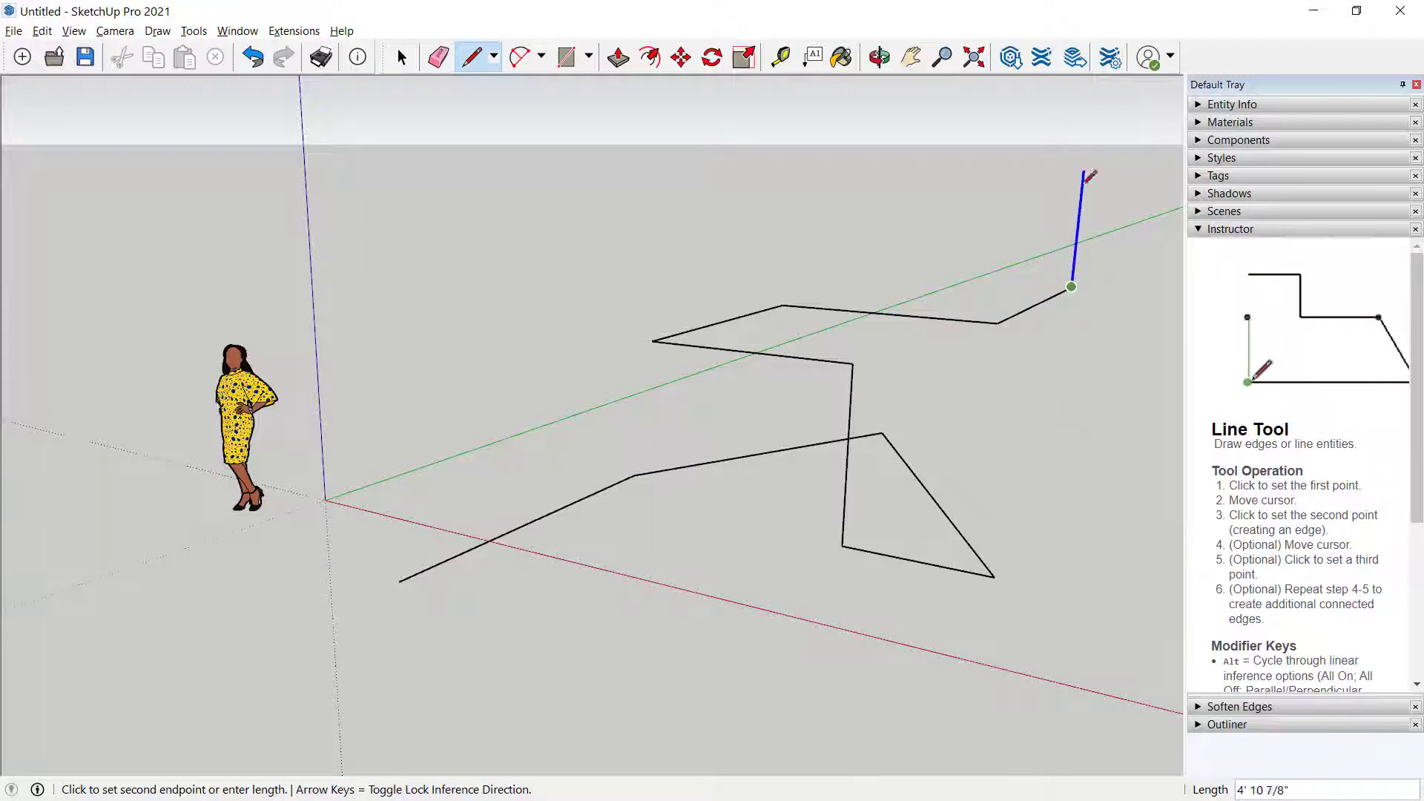
click(1057, 423)
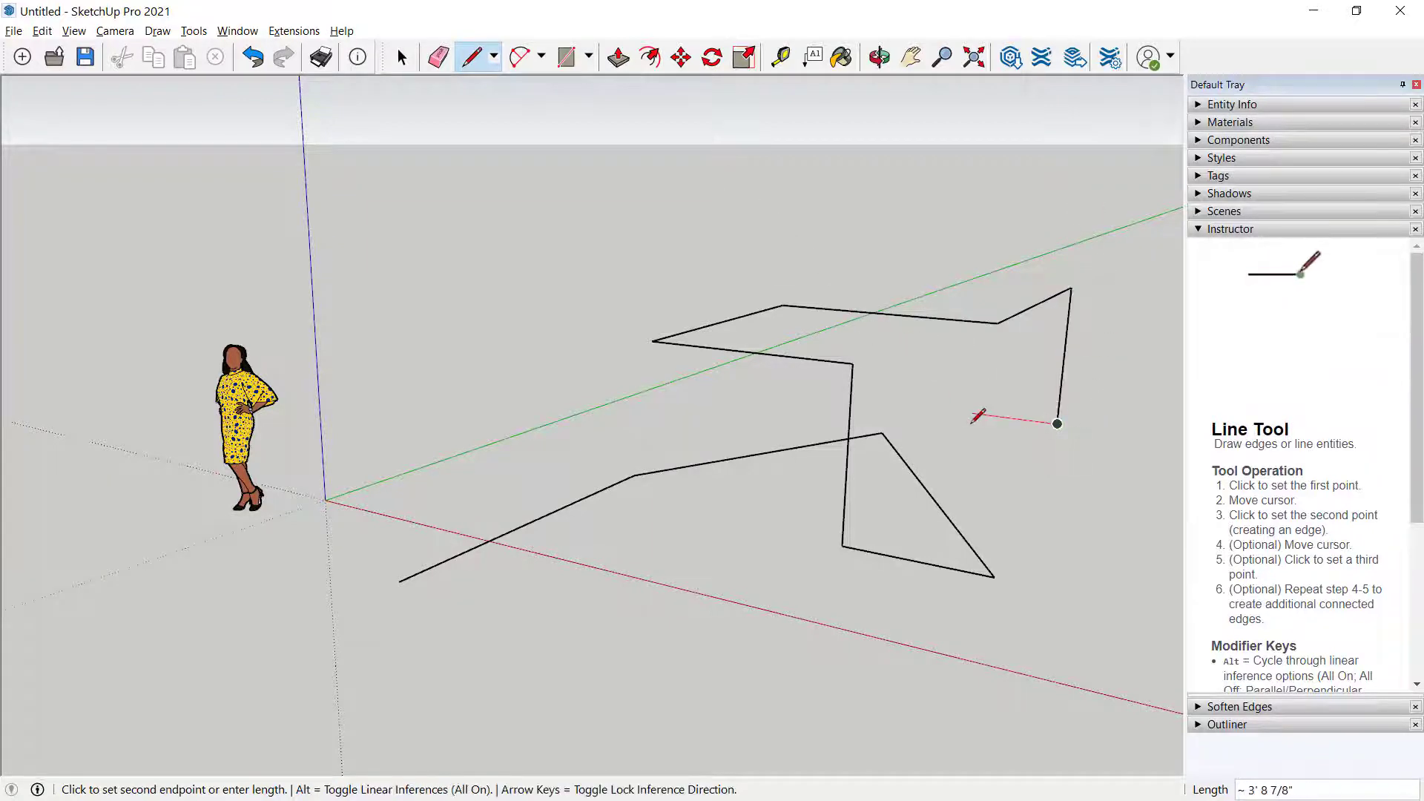
middle_drag(978, 416, 804, 488)
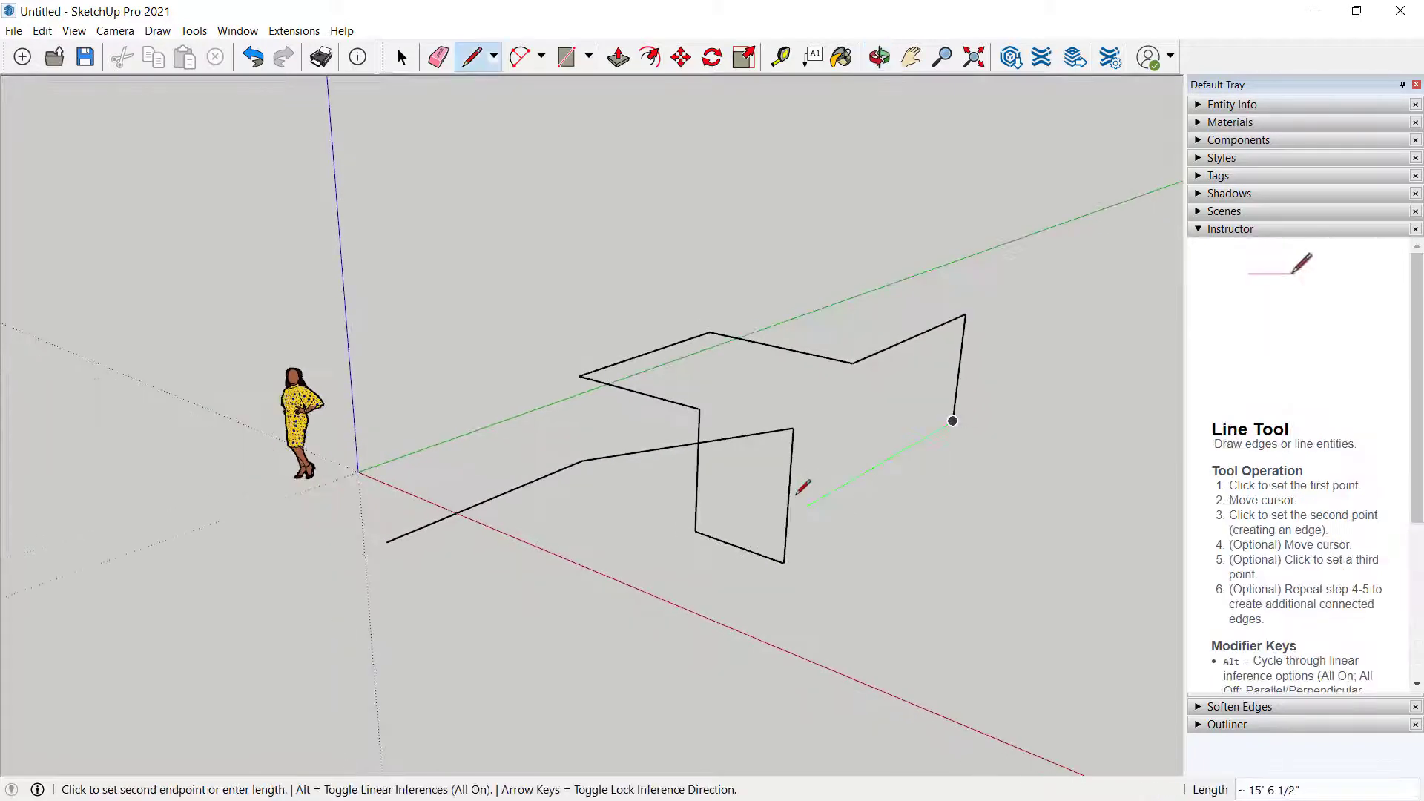
key(Escape)
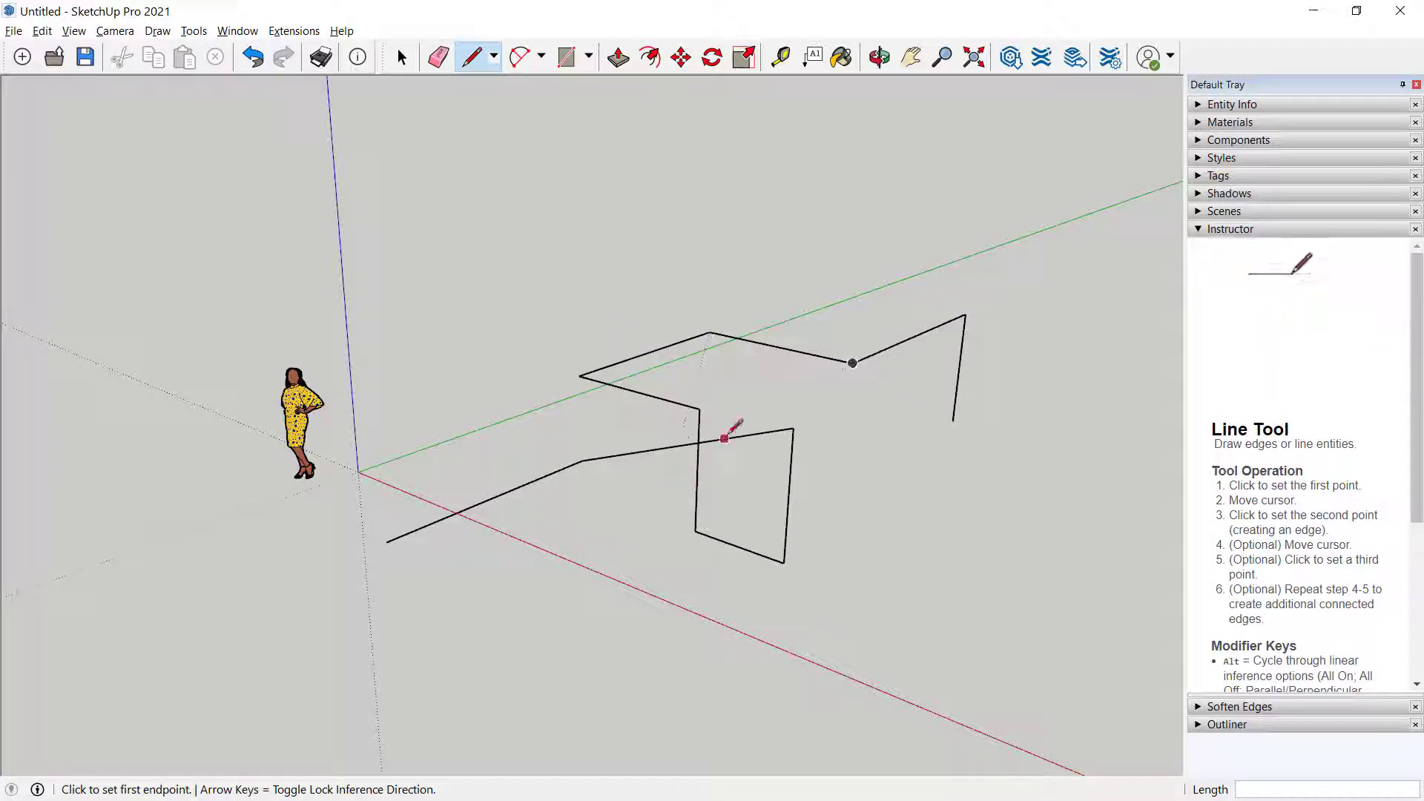
middle_drag(741, 407, 788, 384)
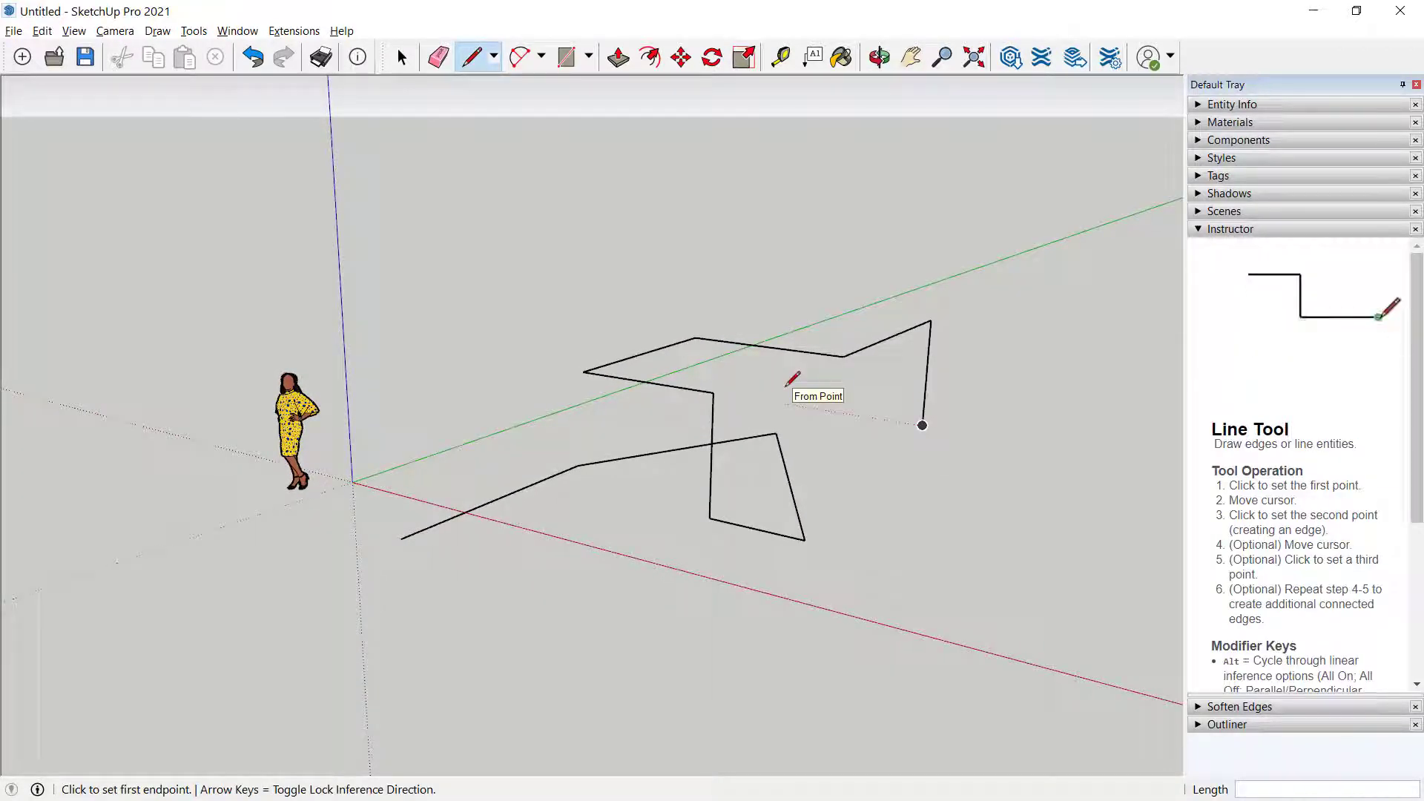
Draw an open S-shaped curve with the Freehand tool on the ground in front of the edge chain
middle_drag(787, 386, 747, 373)
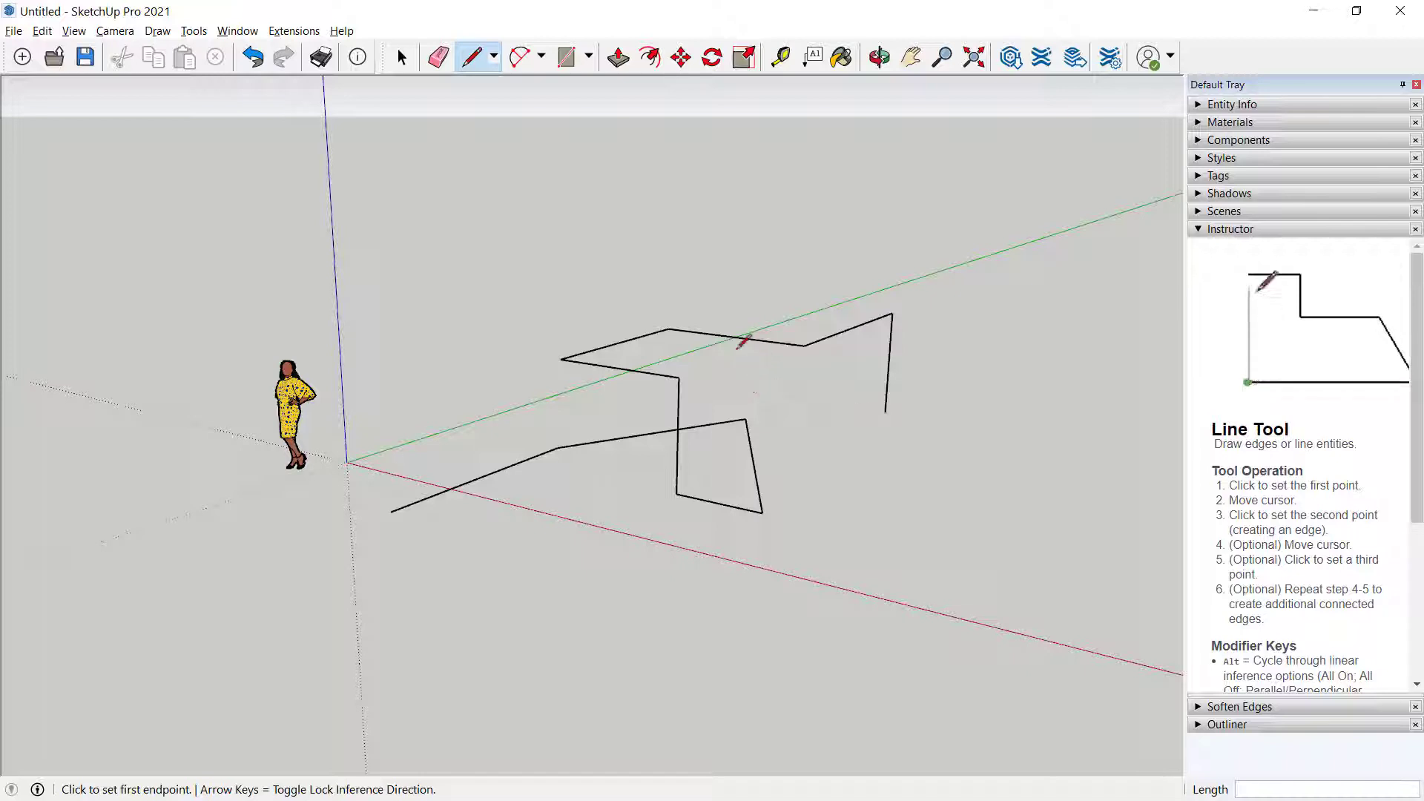
scroll(700, 380, up, 4)
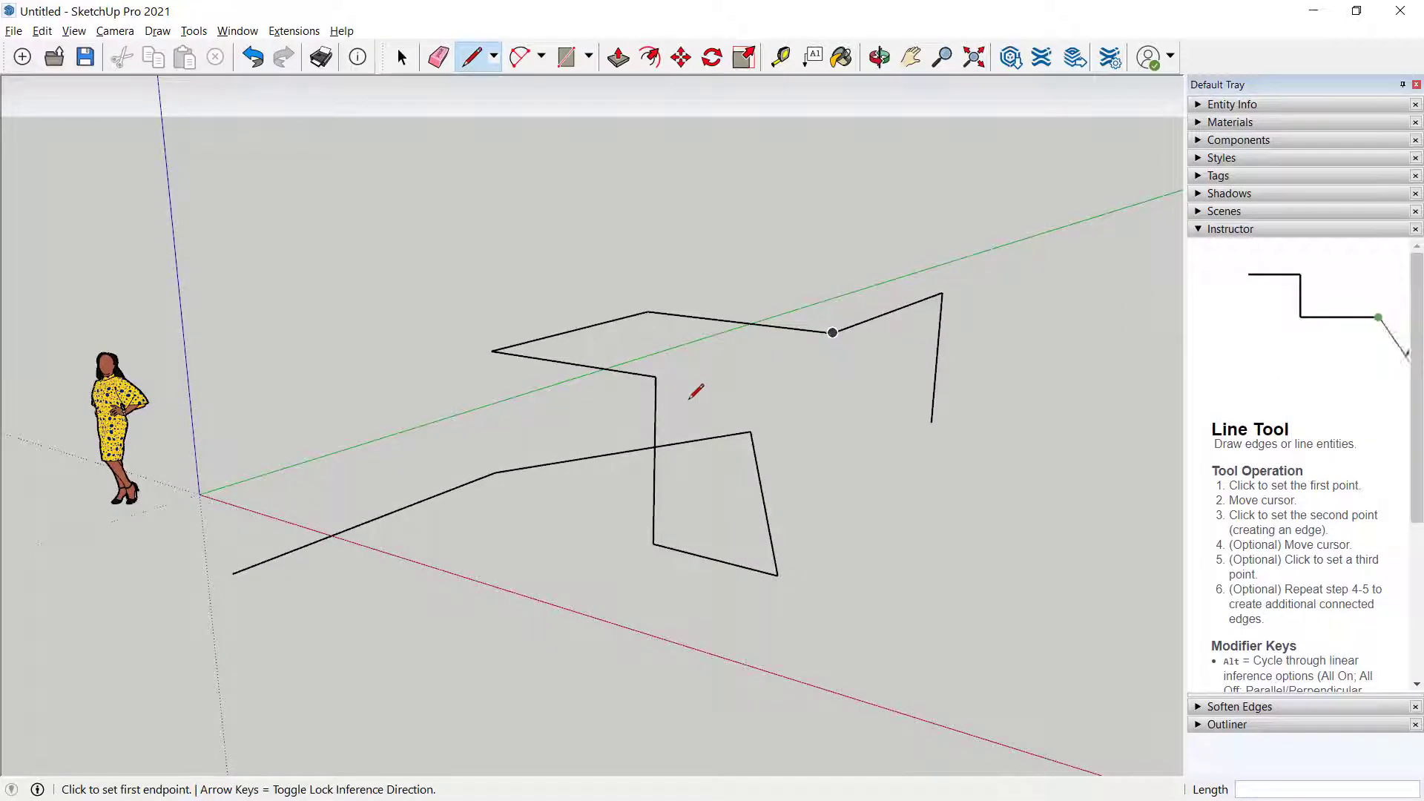
scroll(677, 394, down, 1)
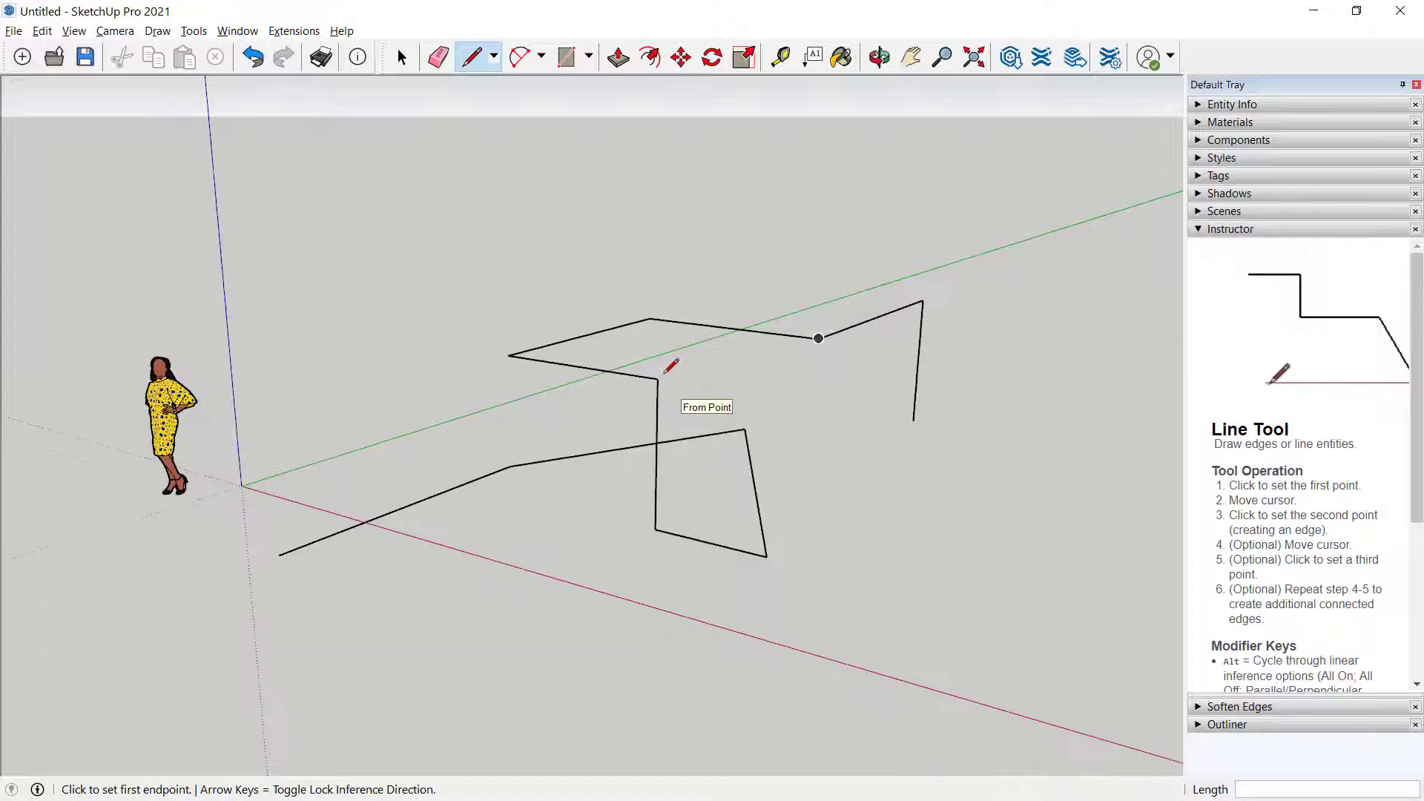
click(494, 57)
click(497, 58)
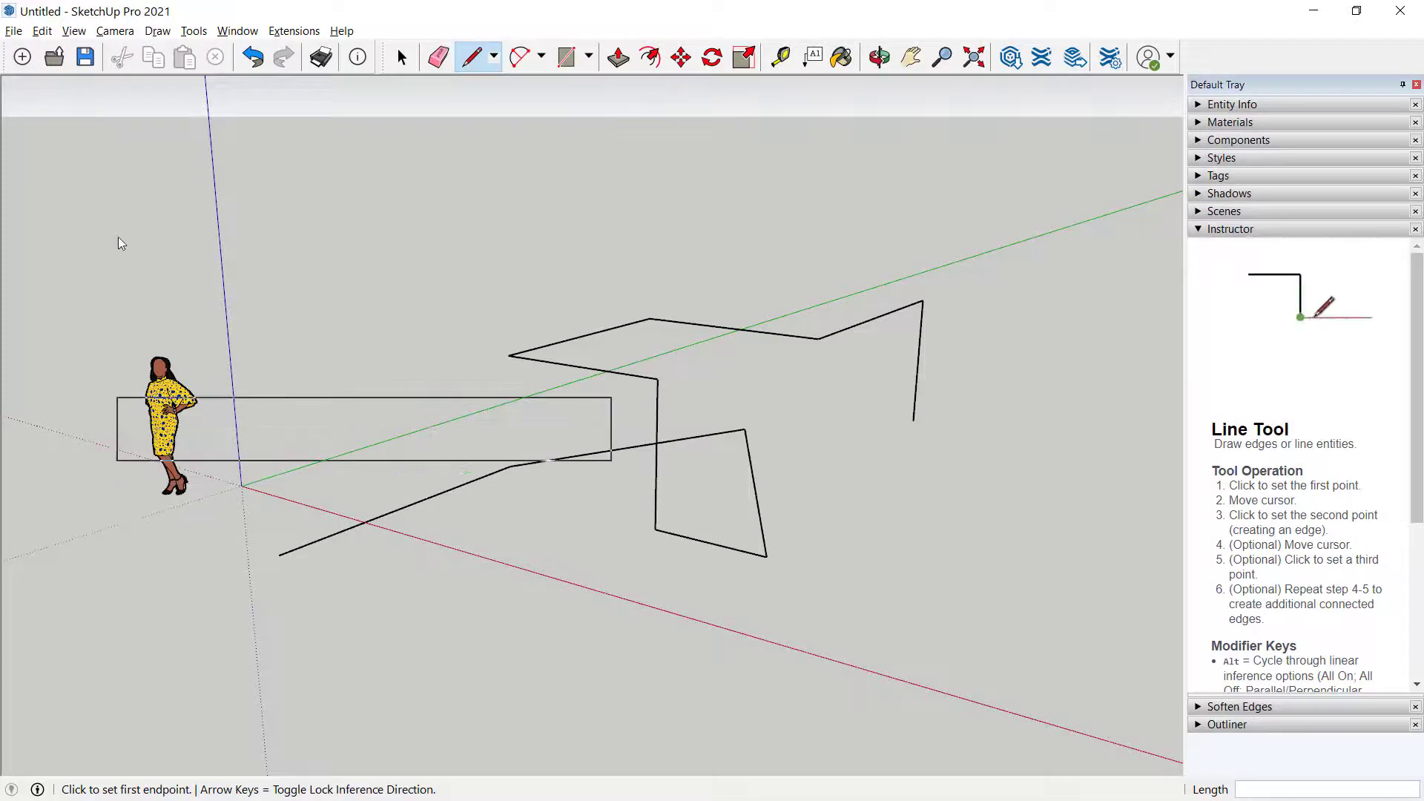
click(494, 59)
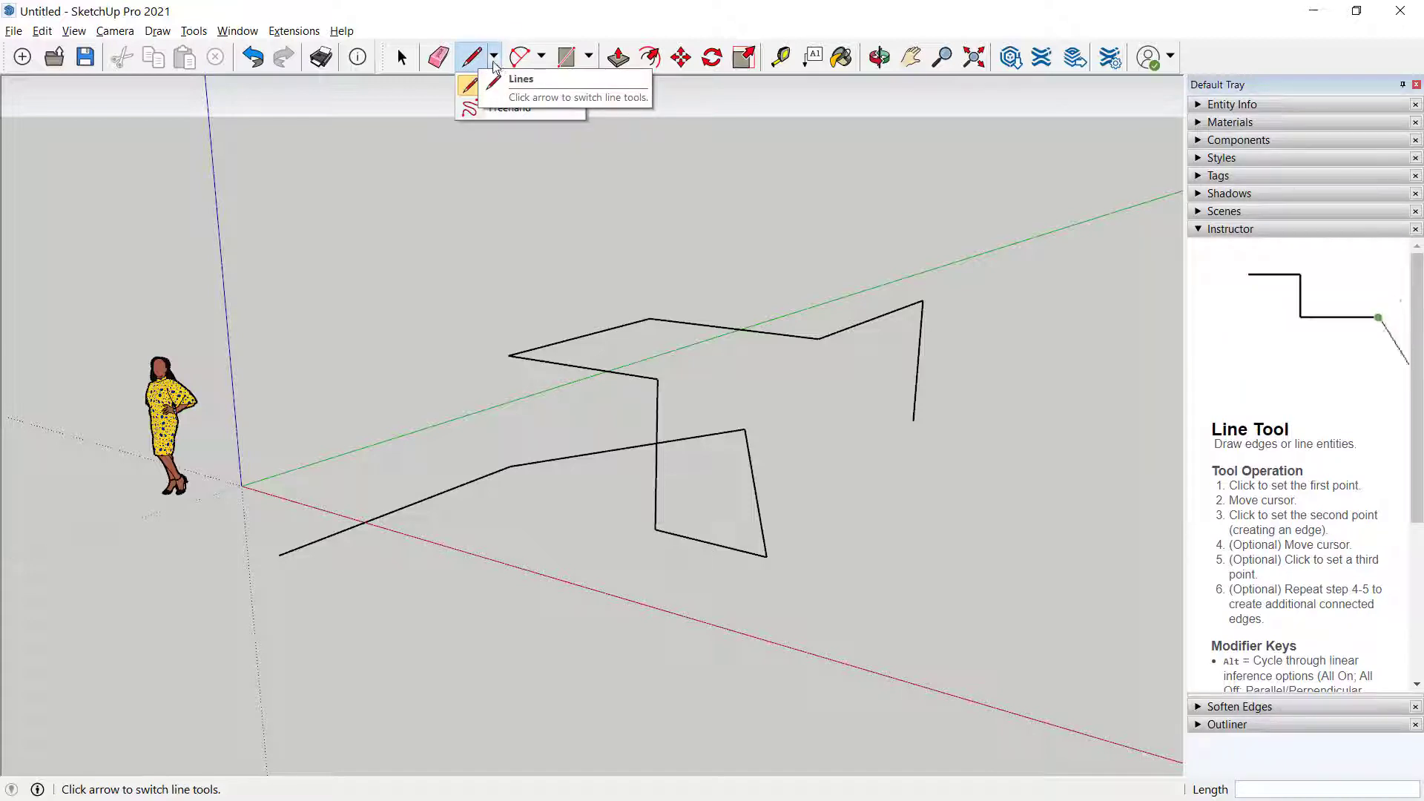
click(498, 109)
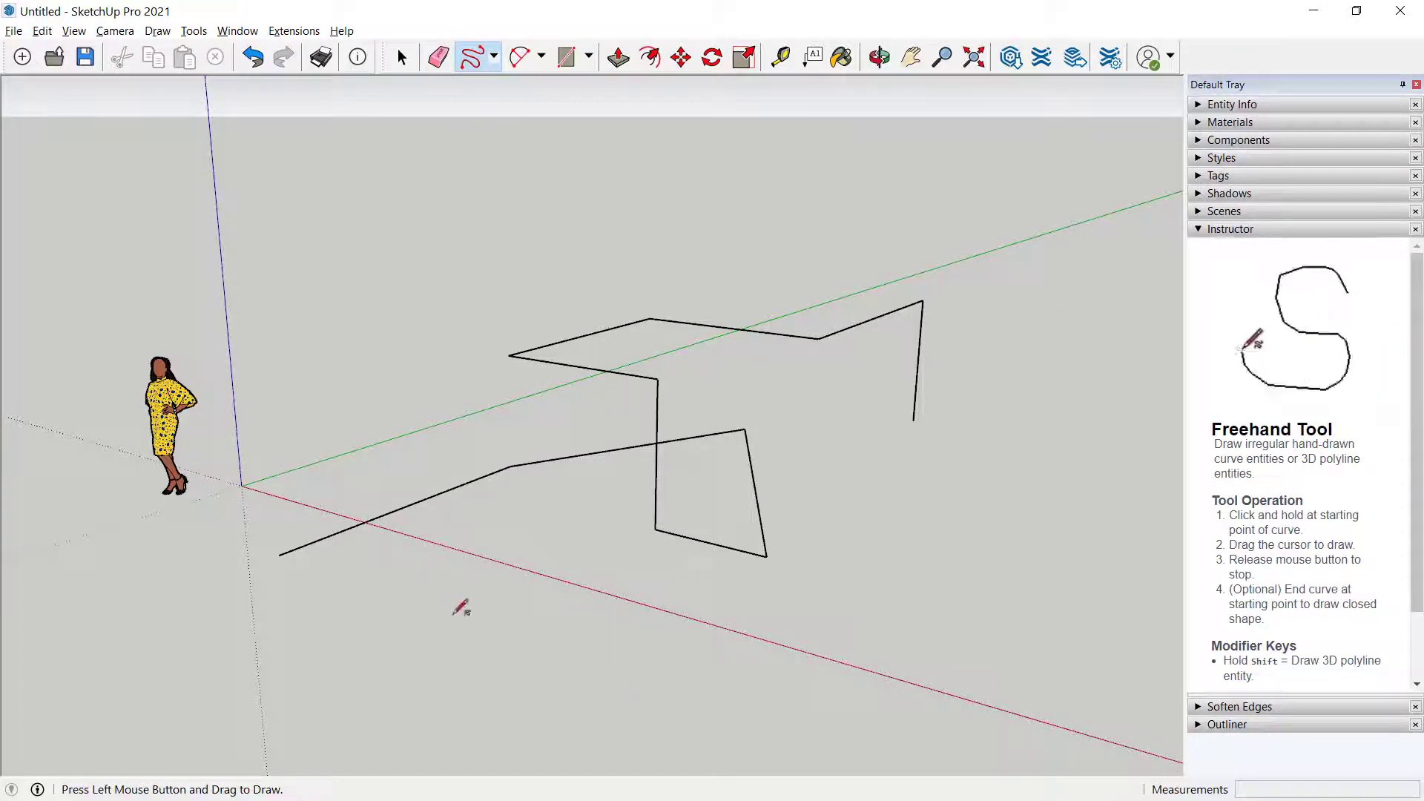
mouse_move(668, 627)
mouse_down()
mouse_move(553, 683)
mouse_move(833, 728)
mouse_move(598, 750)
mouse_move(434, 701)
mouse_move(460, 643)
mouse_up()
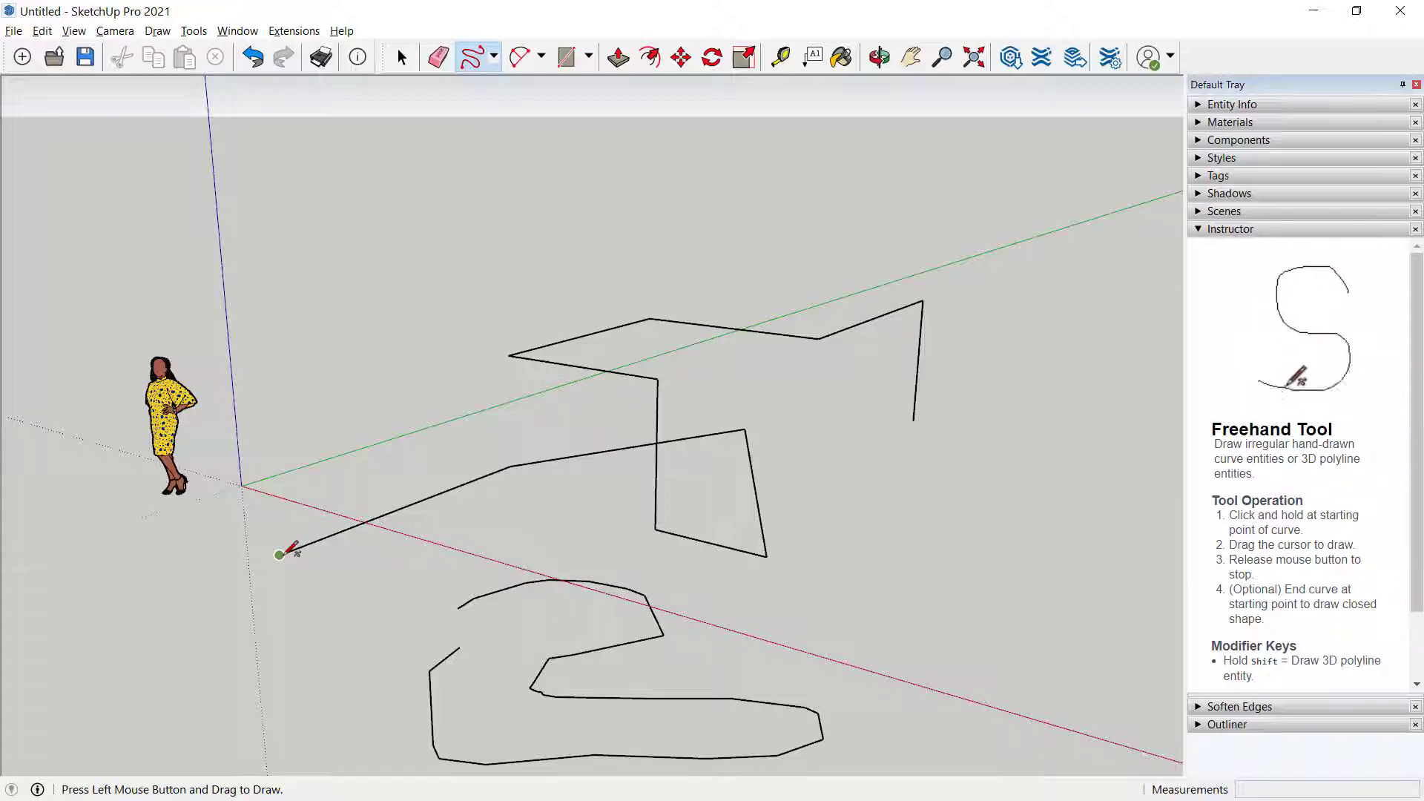
Close the lower part of the edge chain with a freehand curve from its loose endpoint to the foot of the vertical edge
mouse_move(491, 563)
mouse_down()
mouse_move(538, 515)
mouse_move(657, 530)
mouse_up()
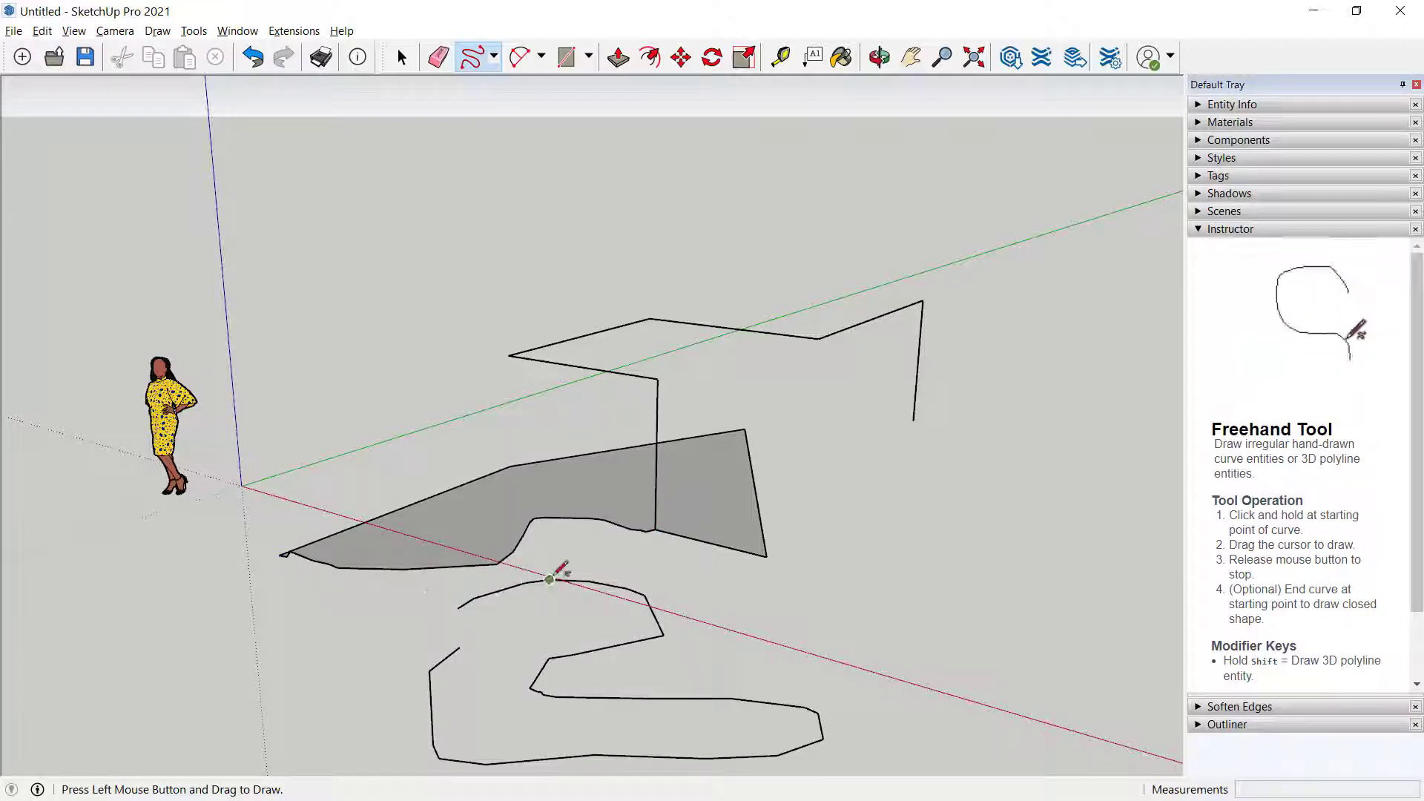
mouse_move(569, 578)
middle_down()
mouse_move(608, 594)
mouse_move(727, 515)
mouse_move(718, 410)
mouse_move(737, 574)
mouse_move(438, 519)
mouse_move(442, 499)
mouse_move(482, 615)
middle_up()
scroll(483, 628, up, 2)
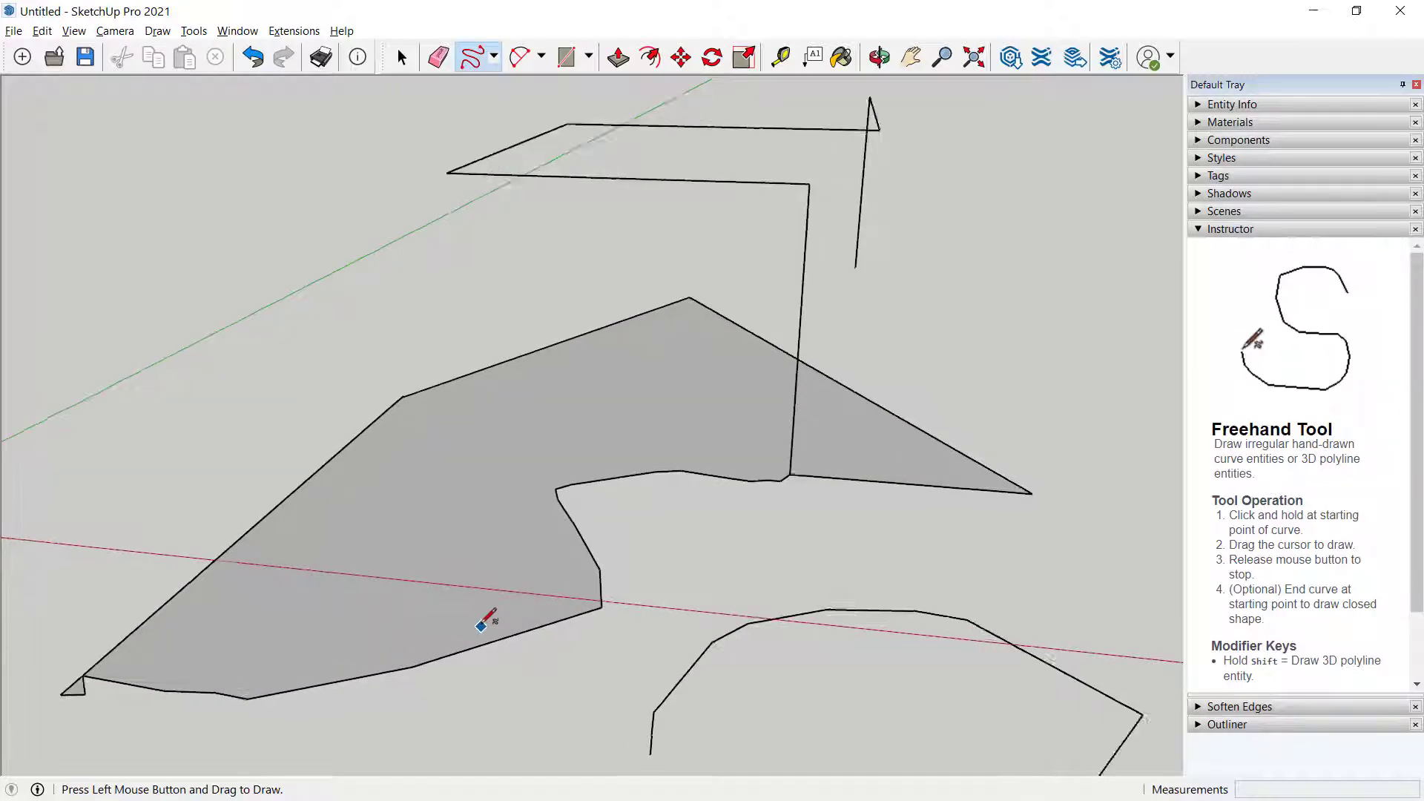
scroll(461, 589, down, 4)
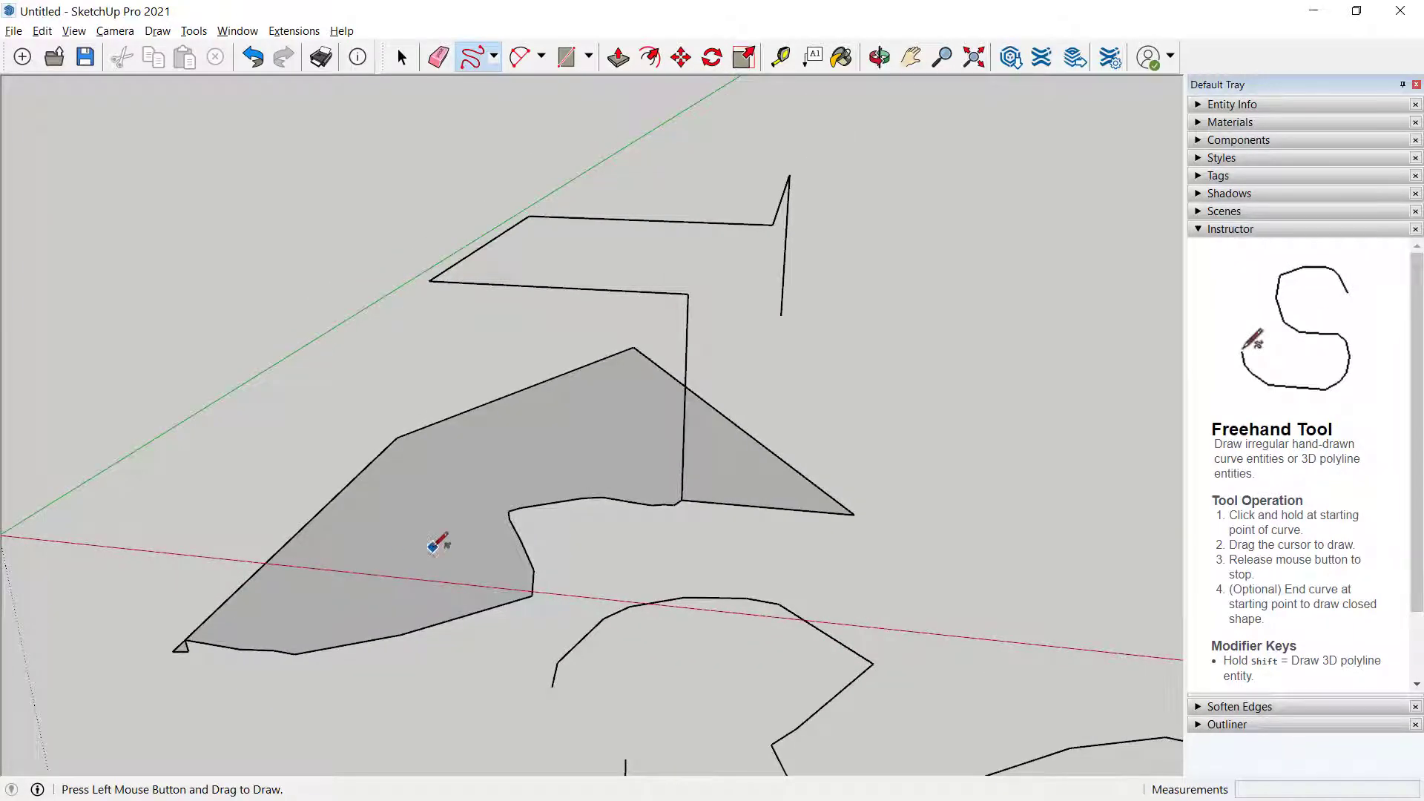
scroll(437, 549, down, 2)
mouse_move(452, 550)
middle_down()
mouse_move(435, 524)
mouse_move(505, 468)
mouse_move(478, 346)
mouse_move(509, 515)
mouse_move(515, 480)
middle_up()
scroll(515, 480, up, 6)
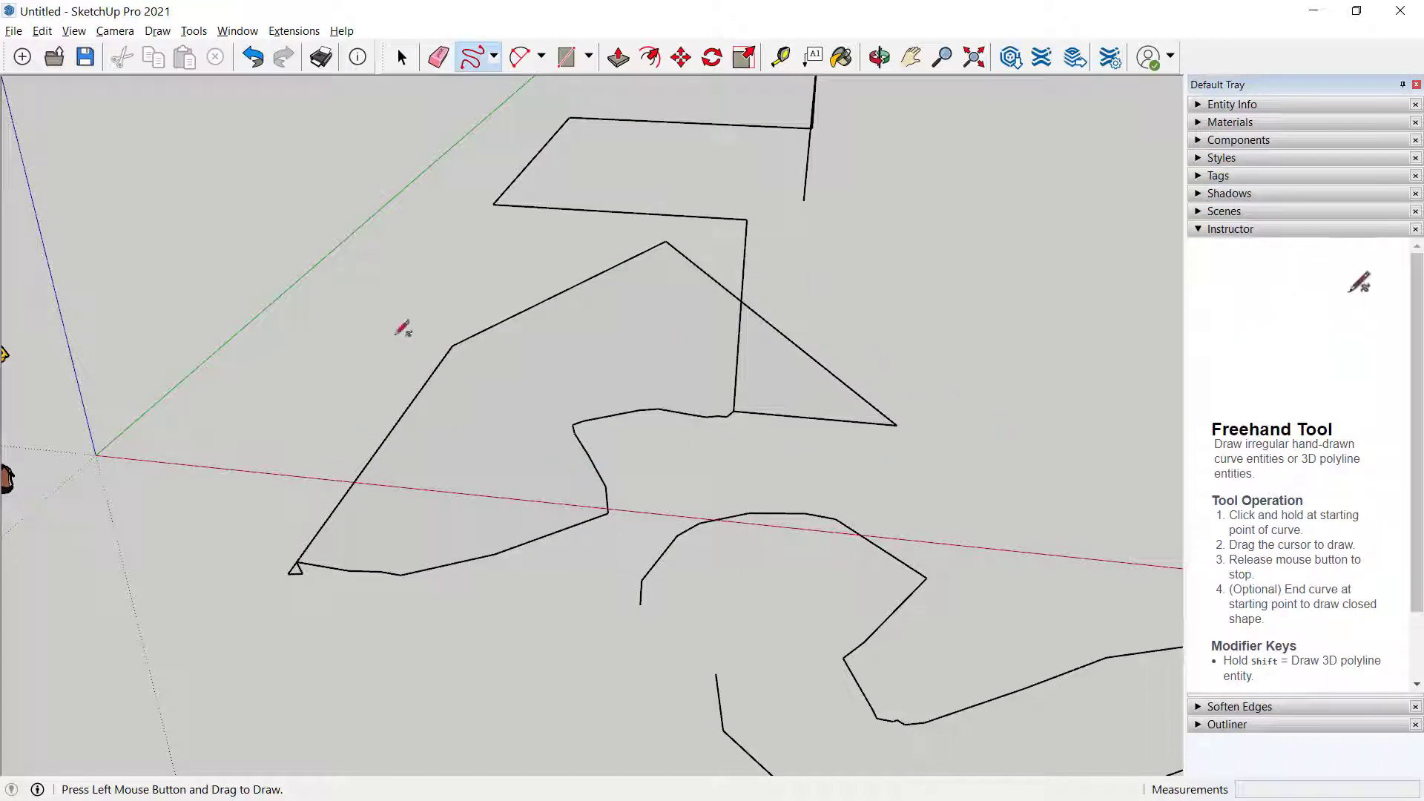
mouse_move(565, 489)
middle_down()
mouse_move(700, 493)
mouse_move(630, 398)
mouse_move(607, 502)
mouse_move(598, 452)
mouse_move(556, 439)
mouse_move(344, 245)
middle_up()
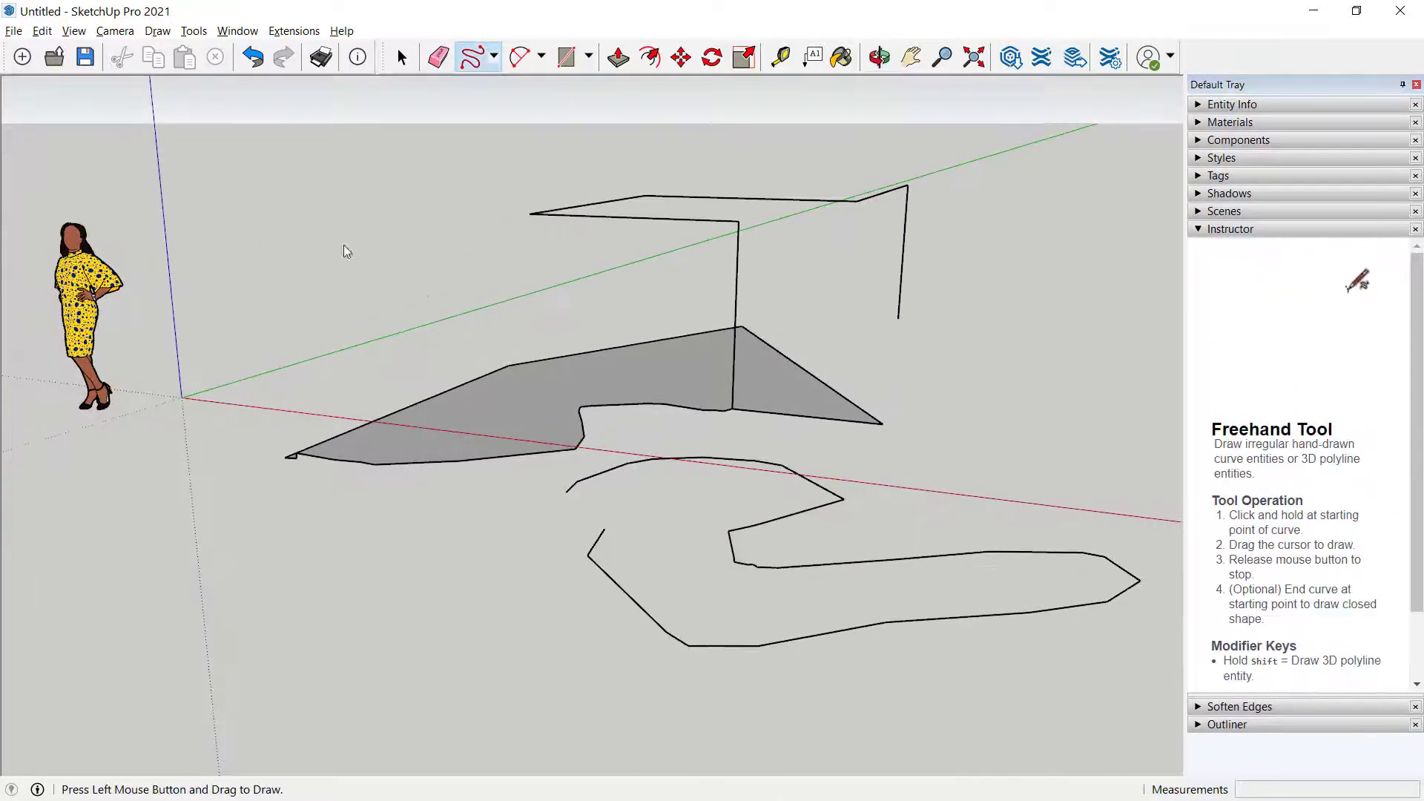
Close the gap in the S-shaped freehand curve with a straight line between its two endpoints
click(493, 56)
click(498, 86)
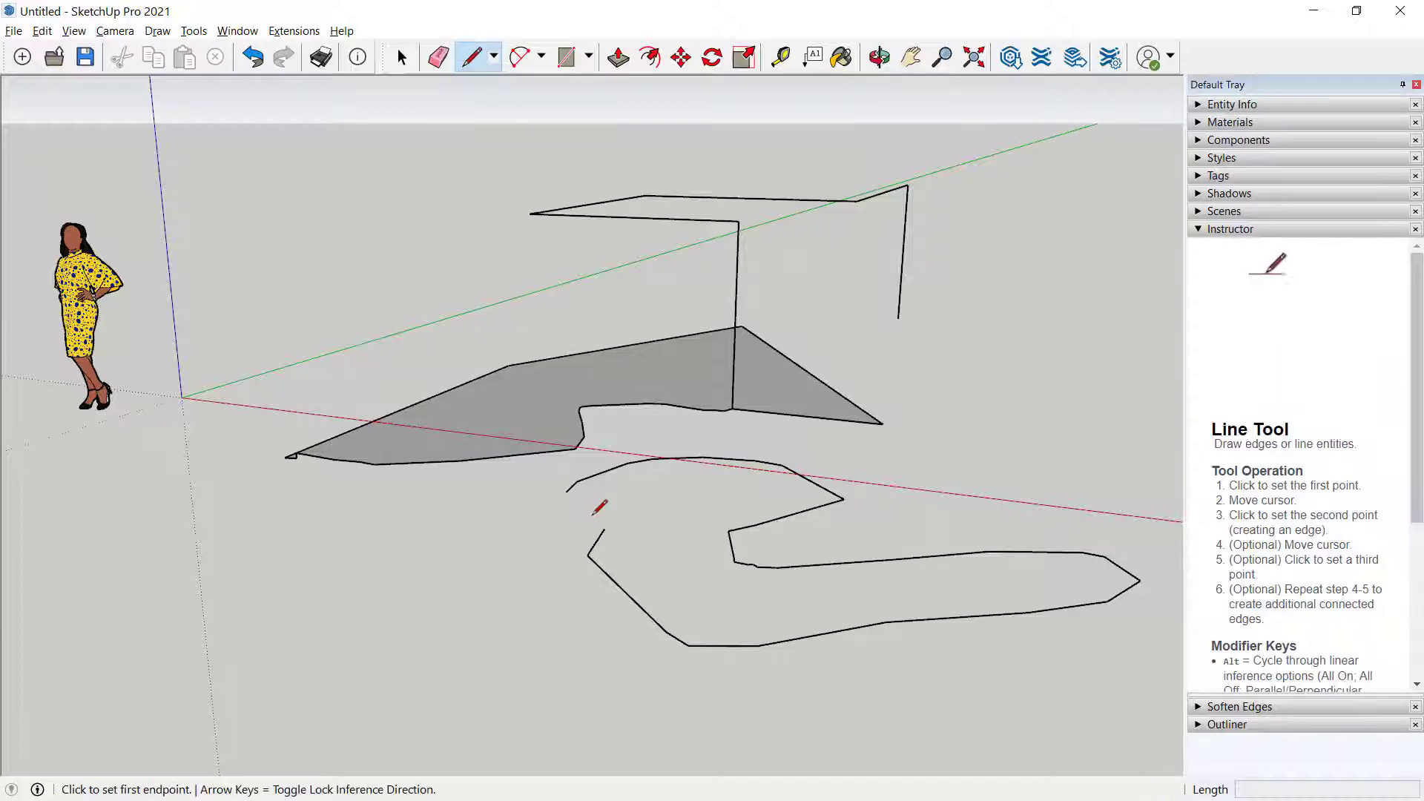
click(567, 492)
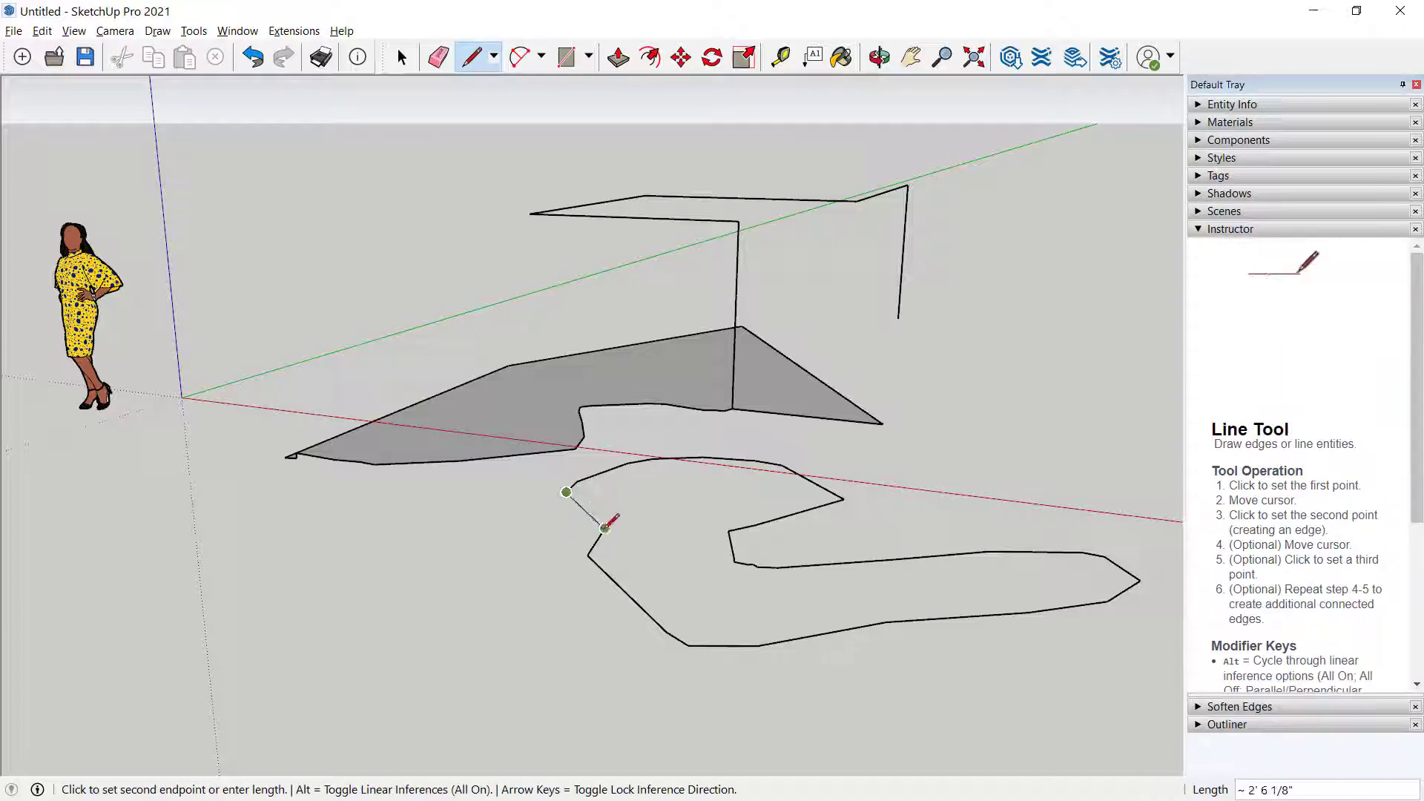
click(606, 527)
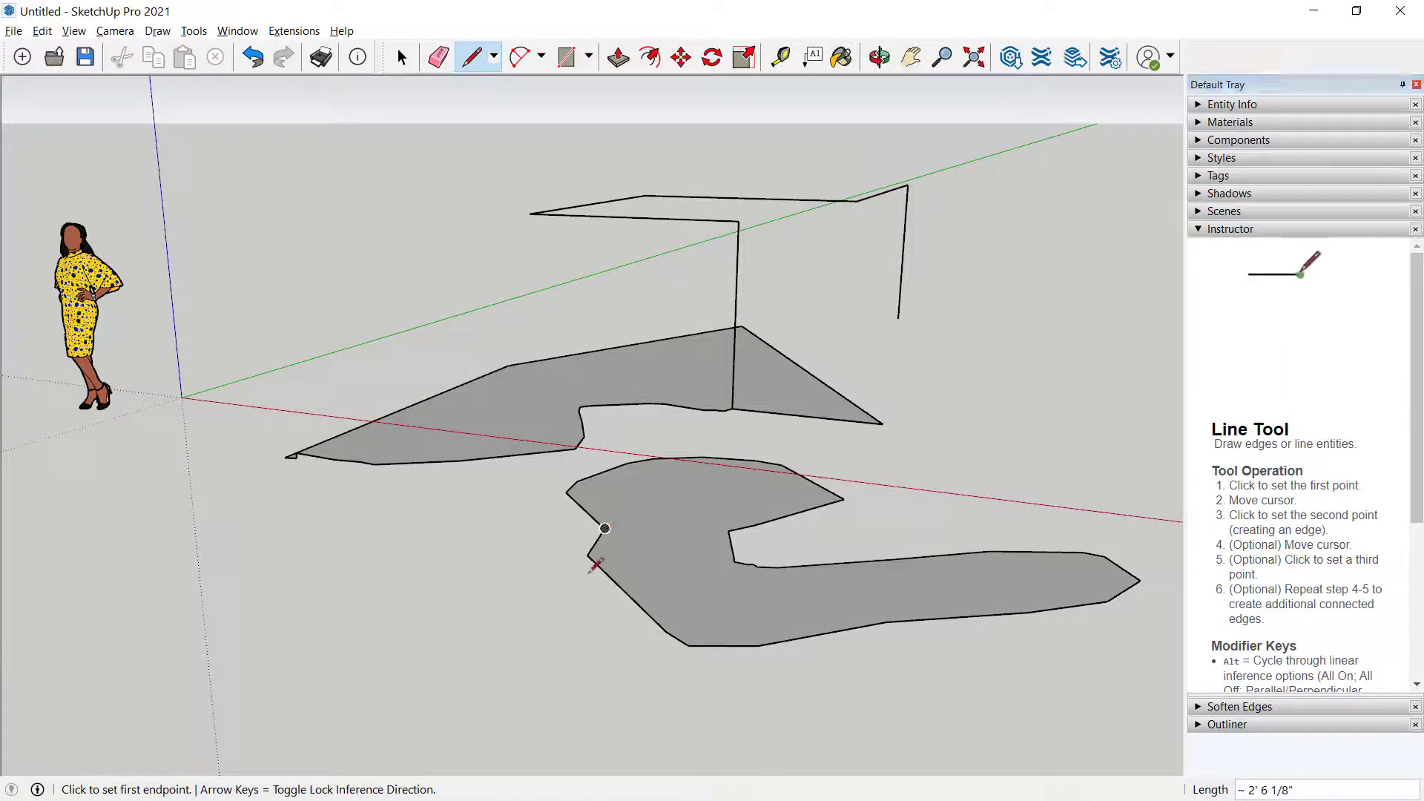
middle_drag(696, 483, 477, 414)
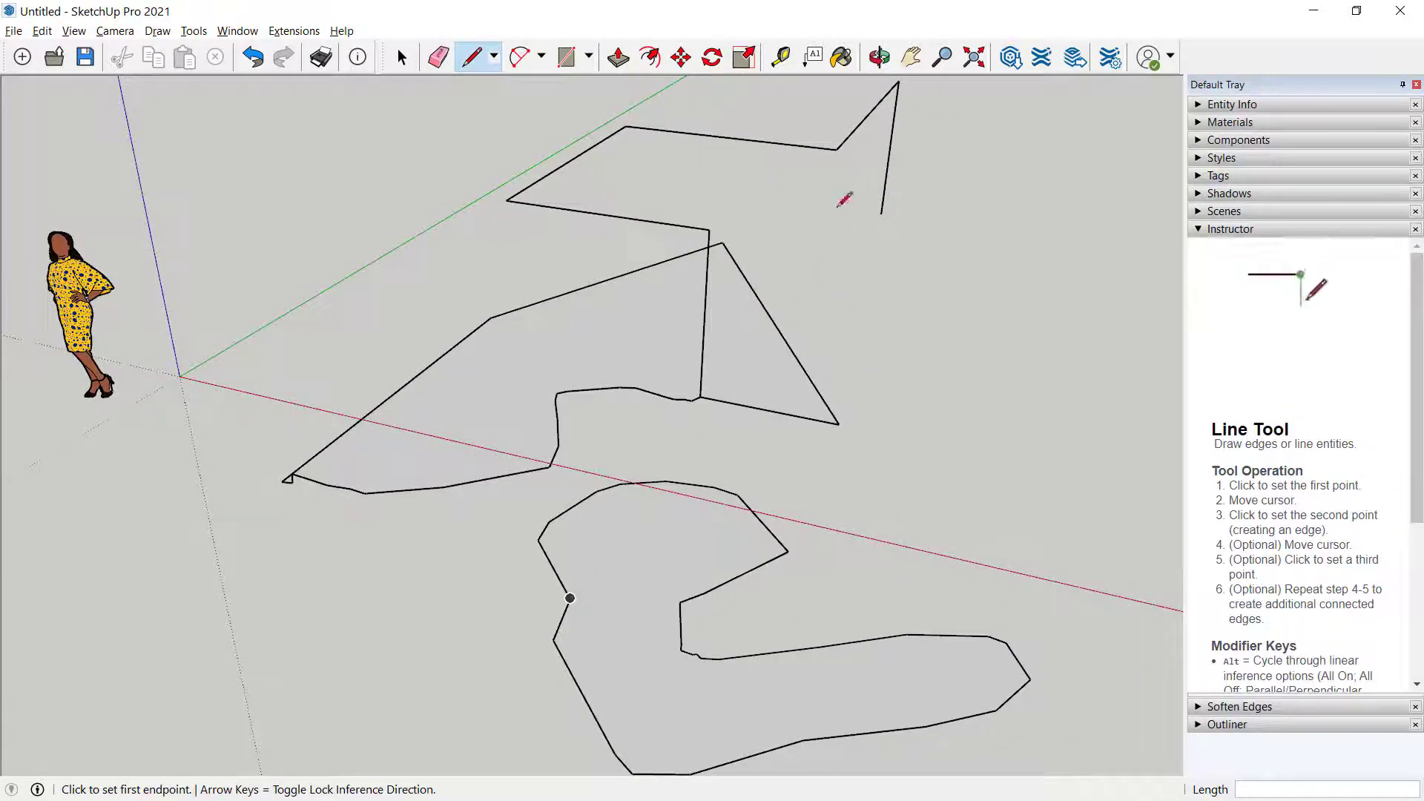
Close the upper chain from its loose end to the vertical edge's top corner, and add two diagonals through the inner corner to form faces
click(882, 214)
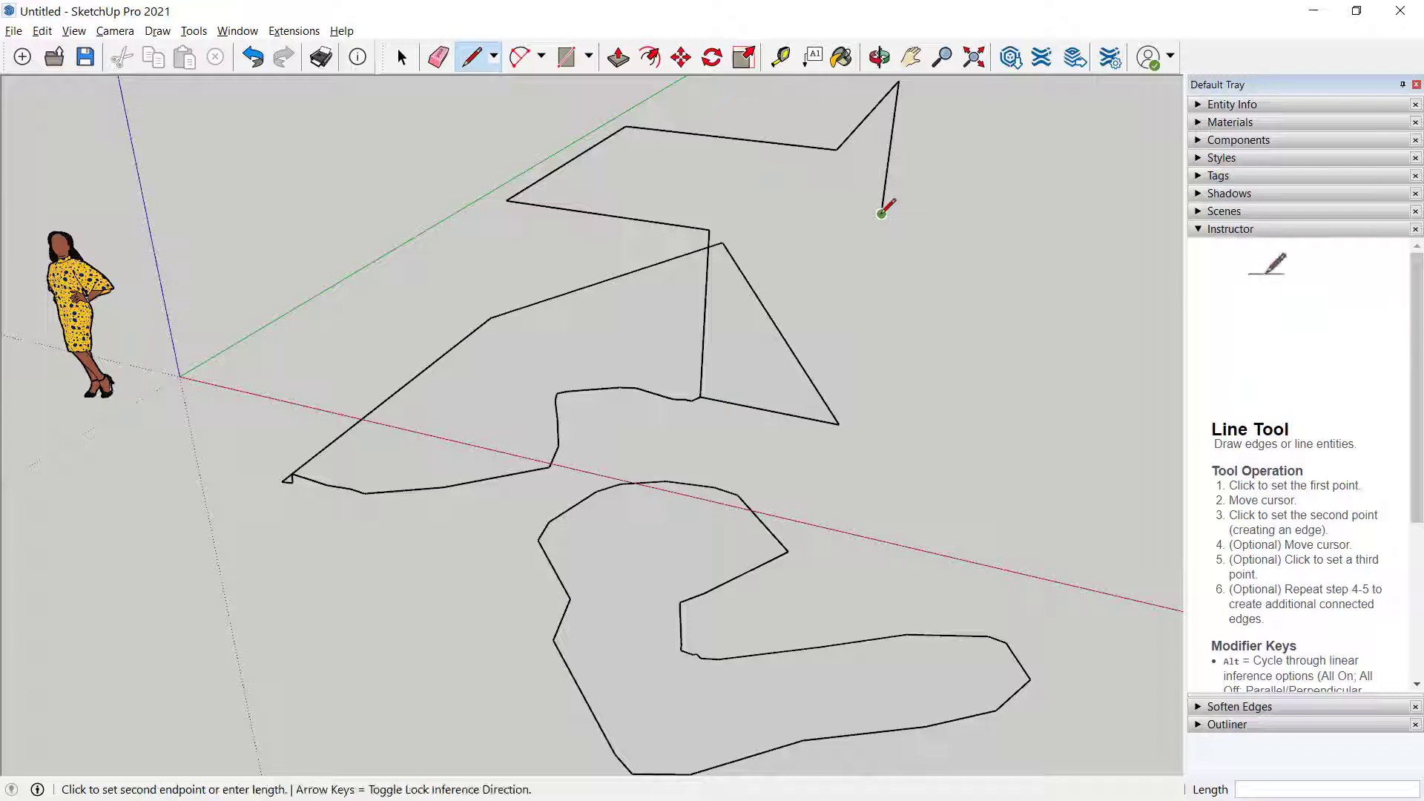
click(714, 230)
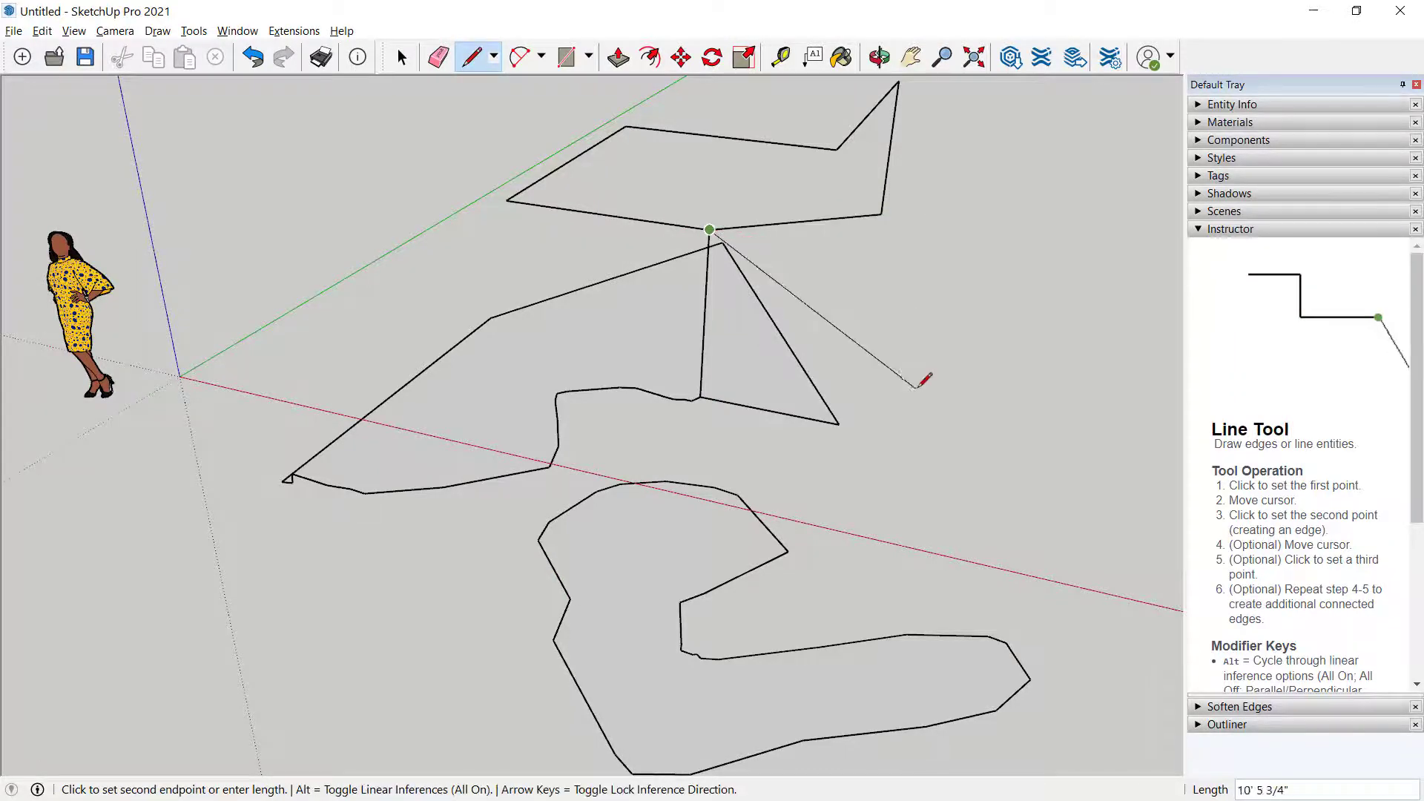
middle_drag(922, 376, 916, 208)
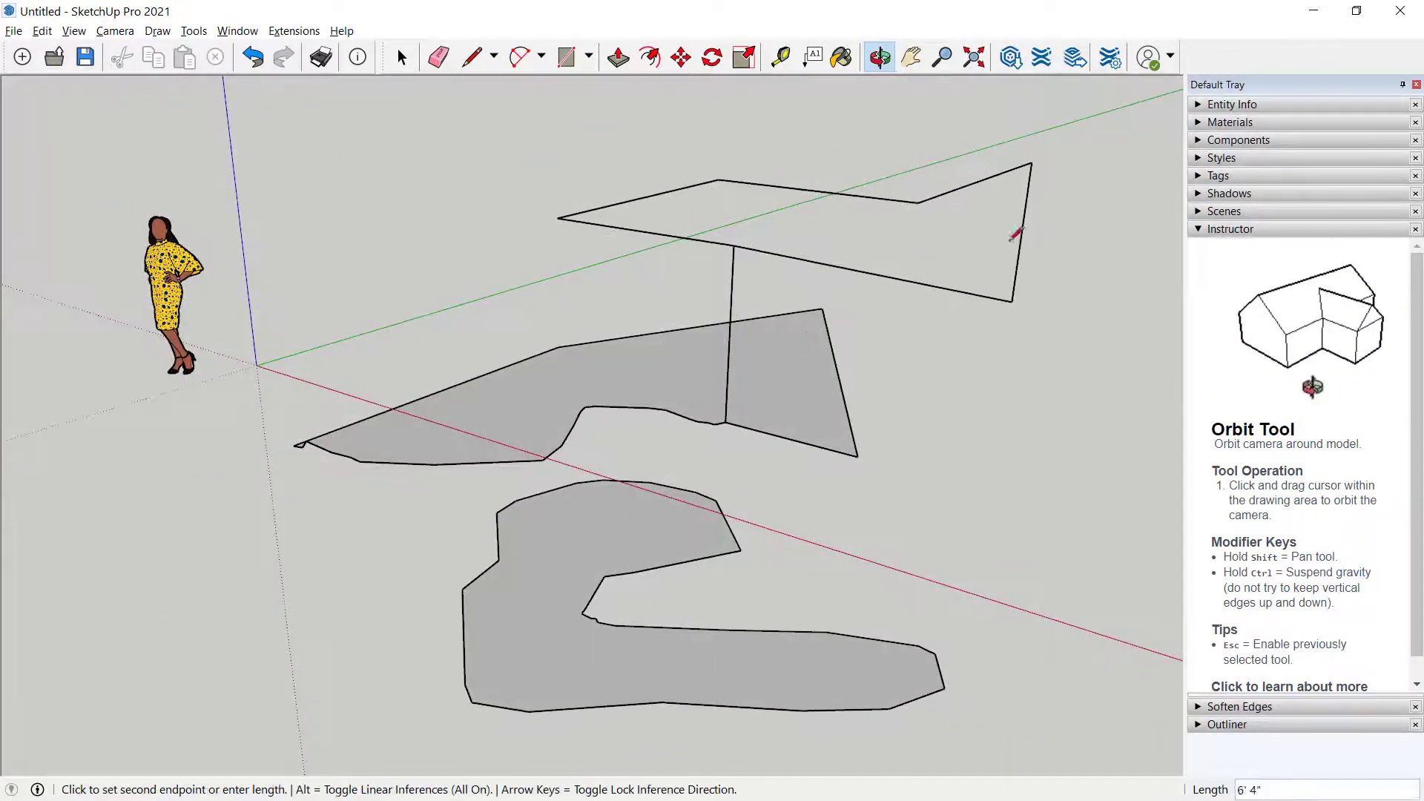
click(918, 202)
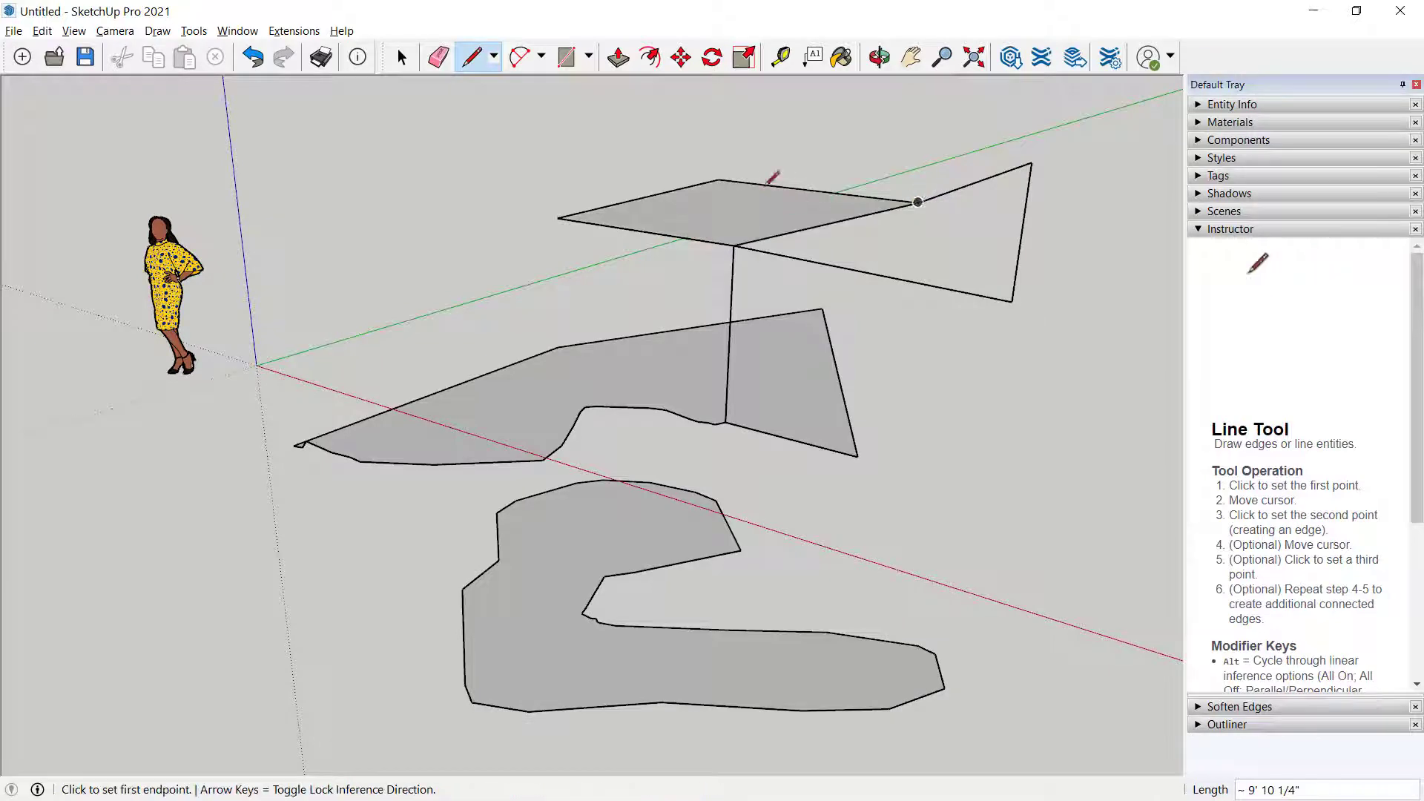
click(918, 202)
click(1013, 301)
mouse_move(1013, 301)
middle_down()
mouse_move(1029, 366)
mouse_move(1023, 354)
mouse_move(954, 464)
mouse_move(891, 753)
mouse_move(804, 425)
middle_up()
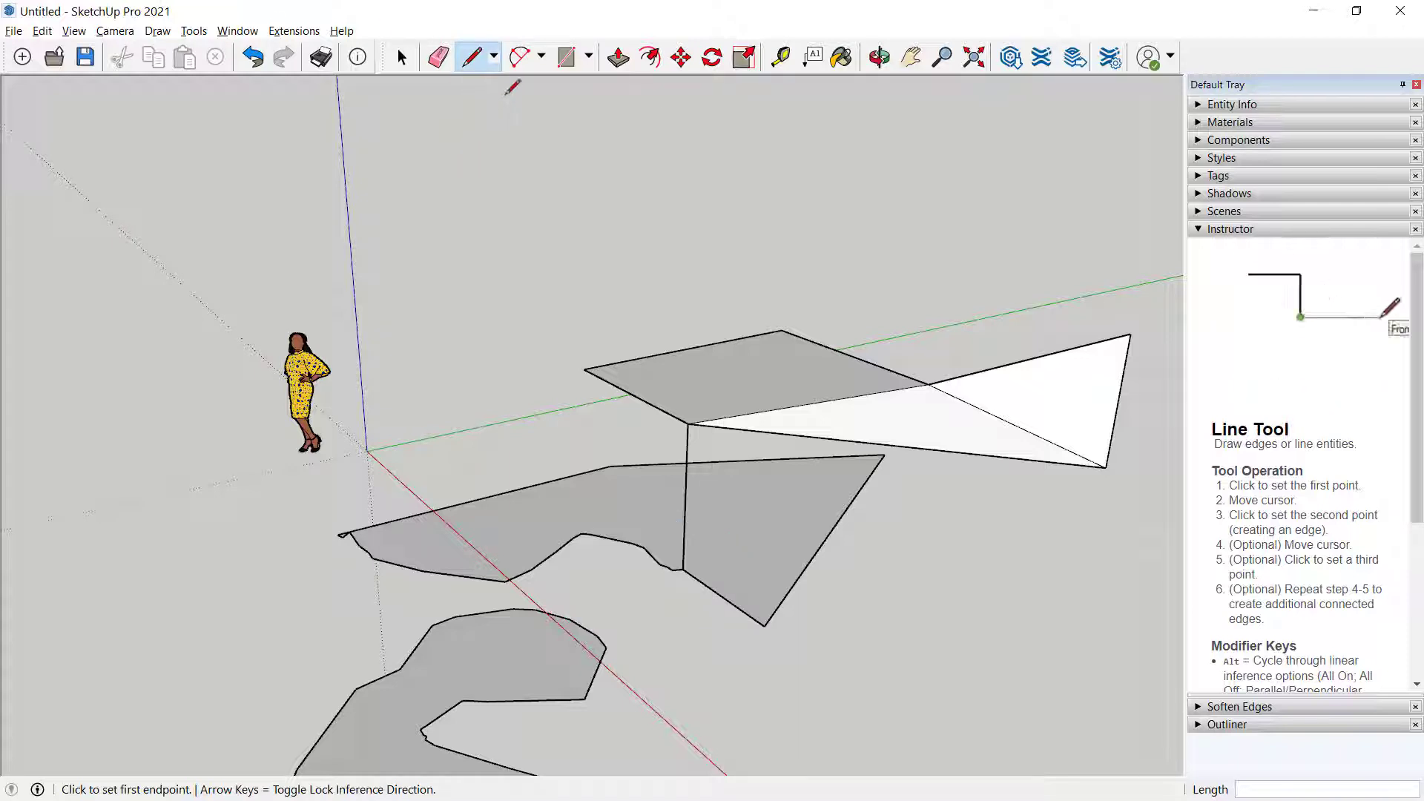
Draw an arc of about 105 degrees behind the faces with the Arc tool, setting its center and two arc points
click(542, 58)
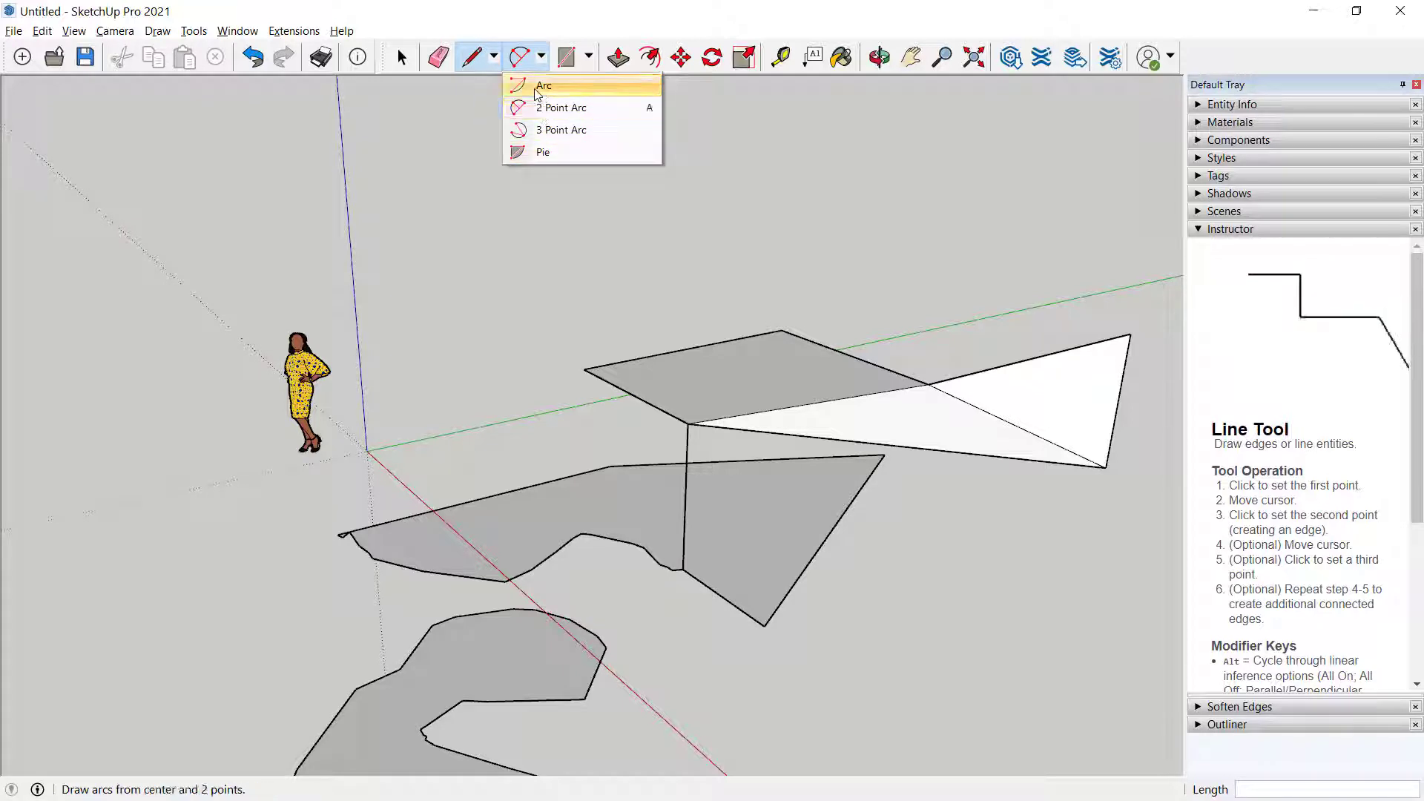
click(539, 87)
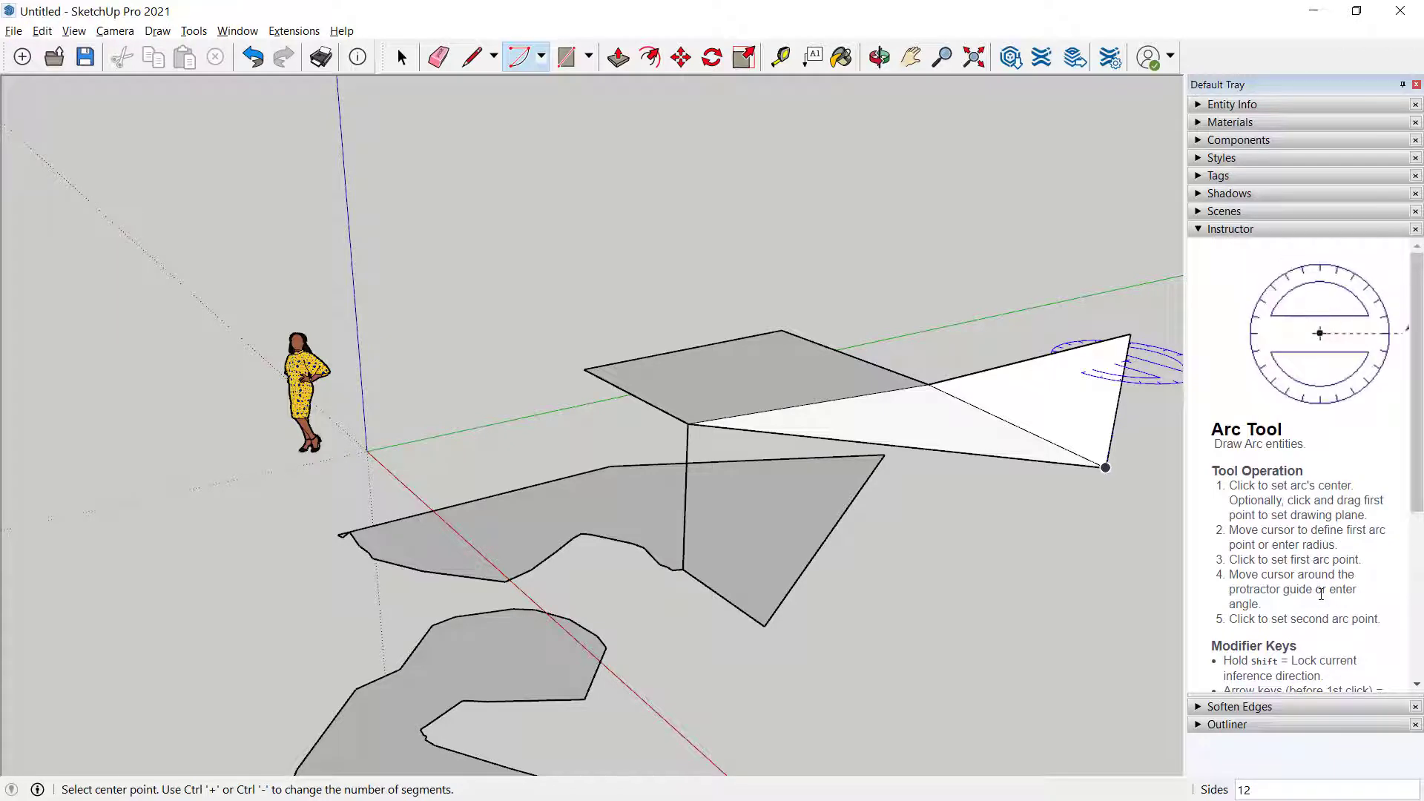
drag(1417, 497, 1420, 646)
scroll(1278, 524, up, 5)
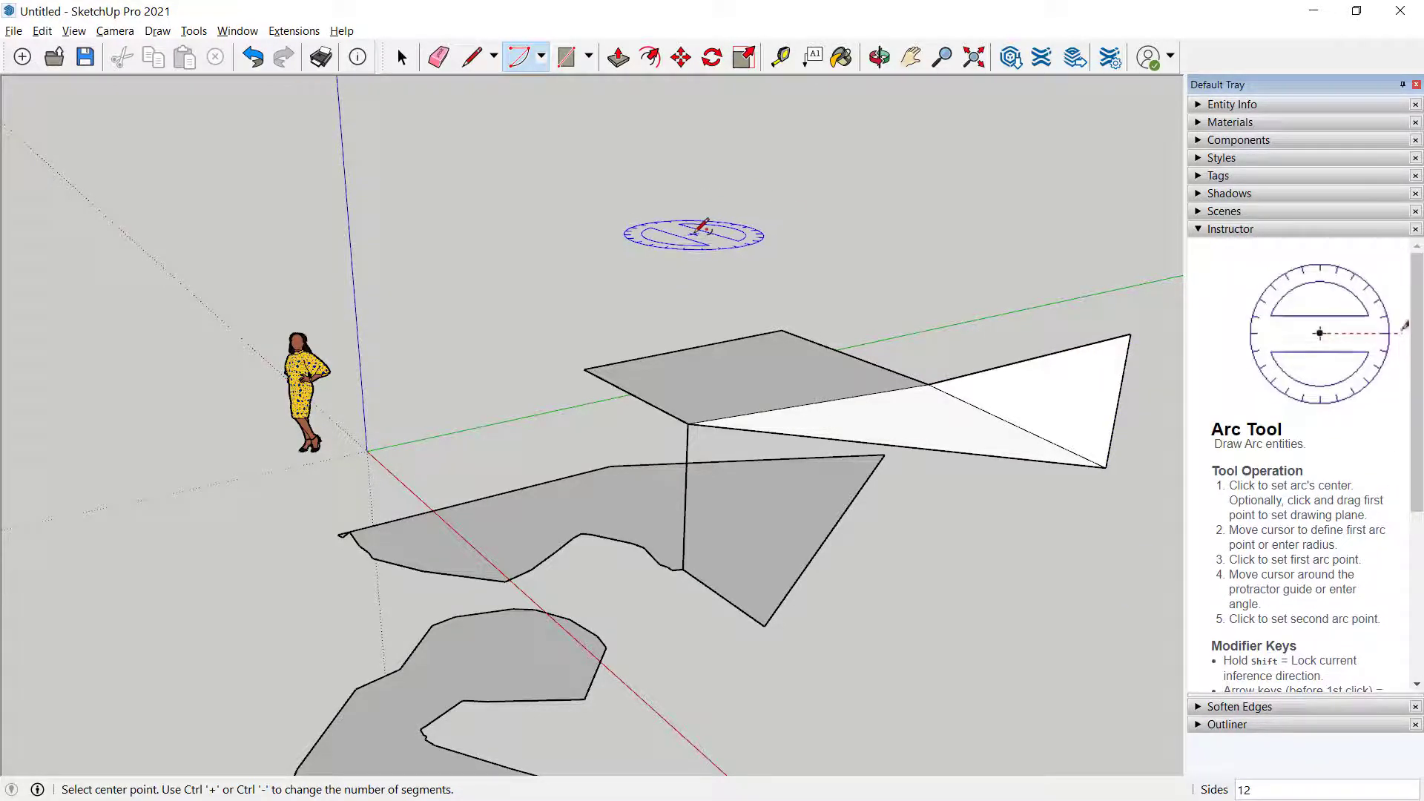
click(694, 234)
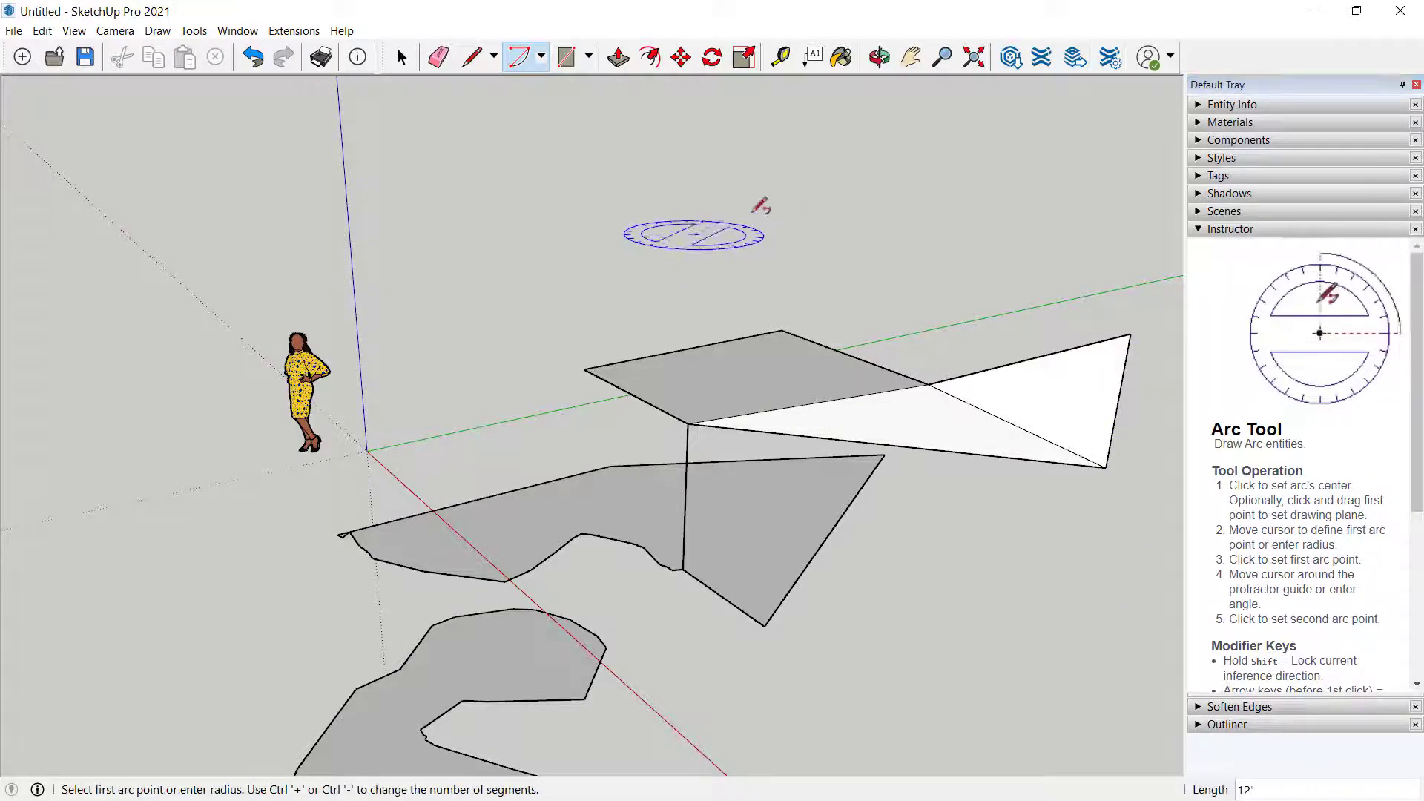
click(897, 206)
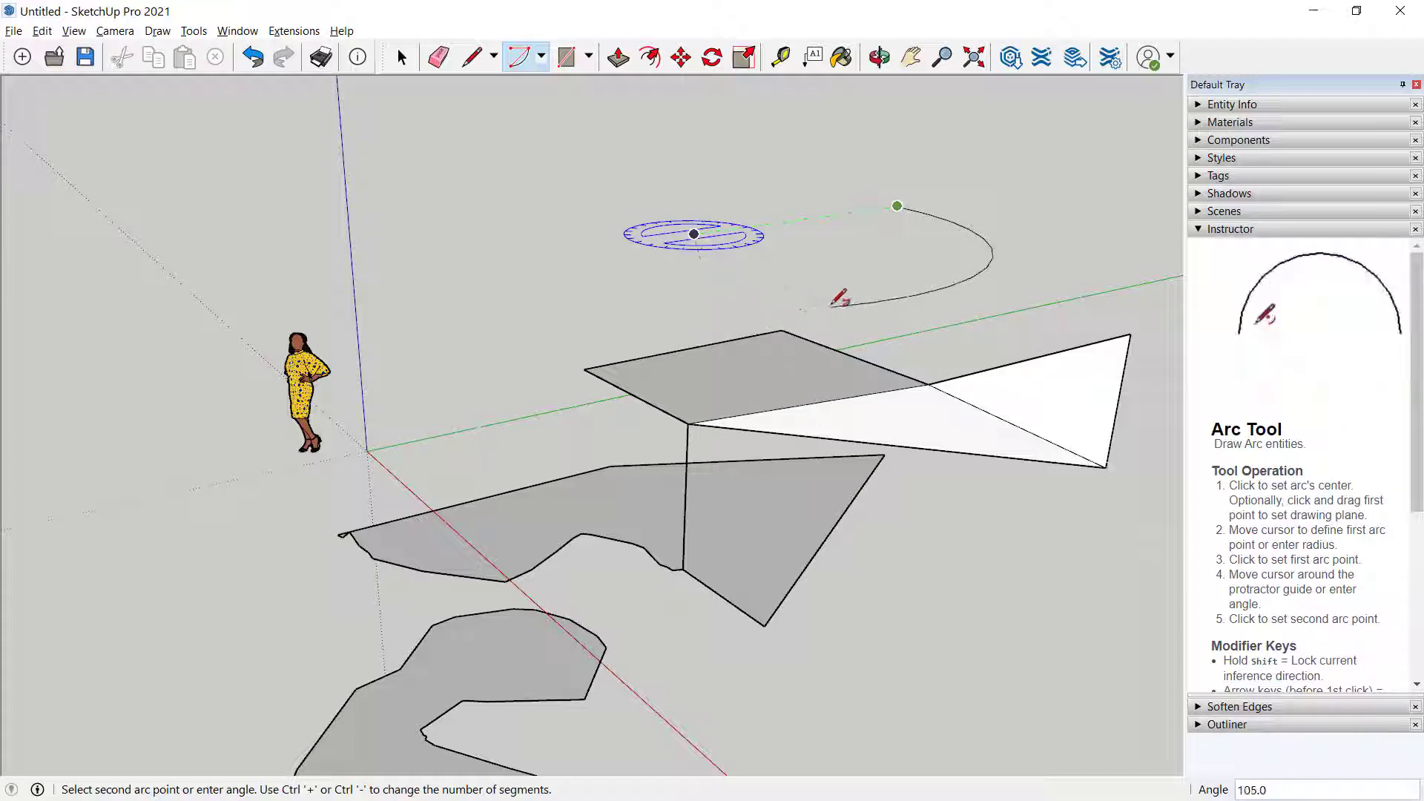
click(832, 305)
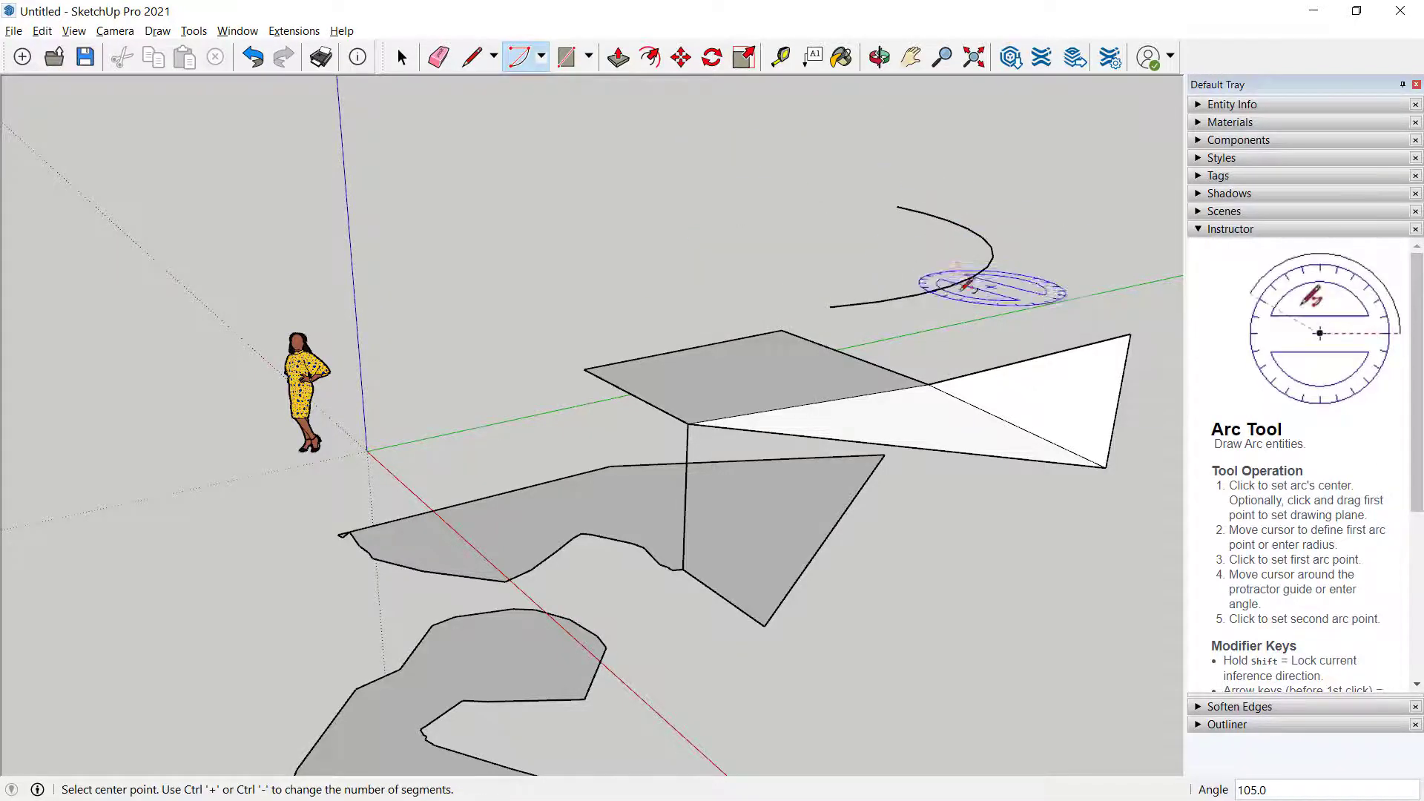
middle_drag(969, 285, 1023, 675)
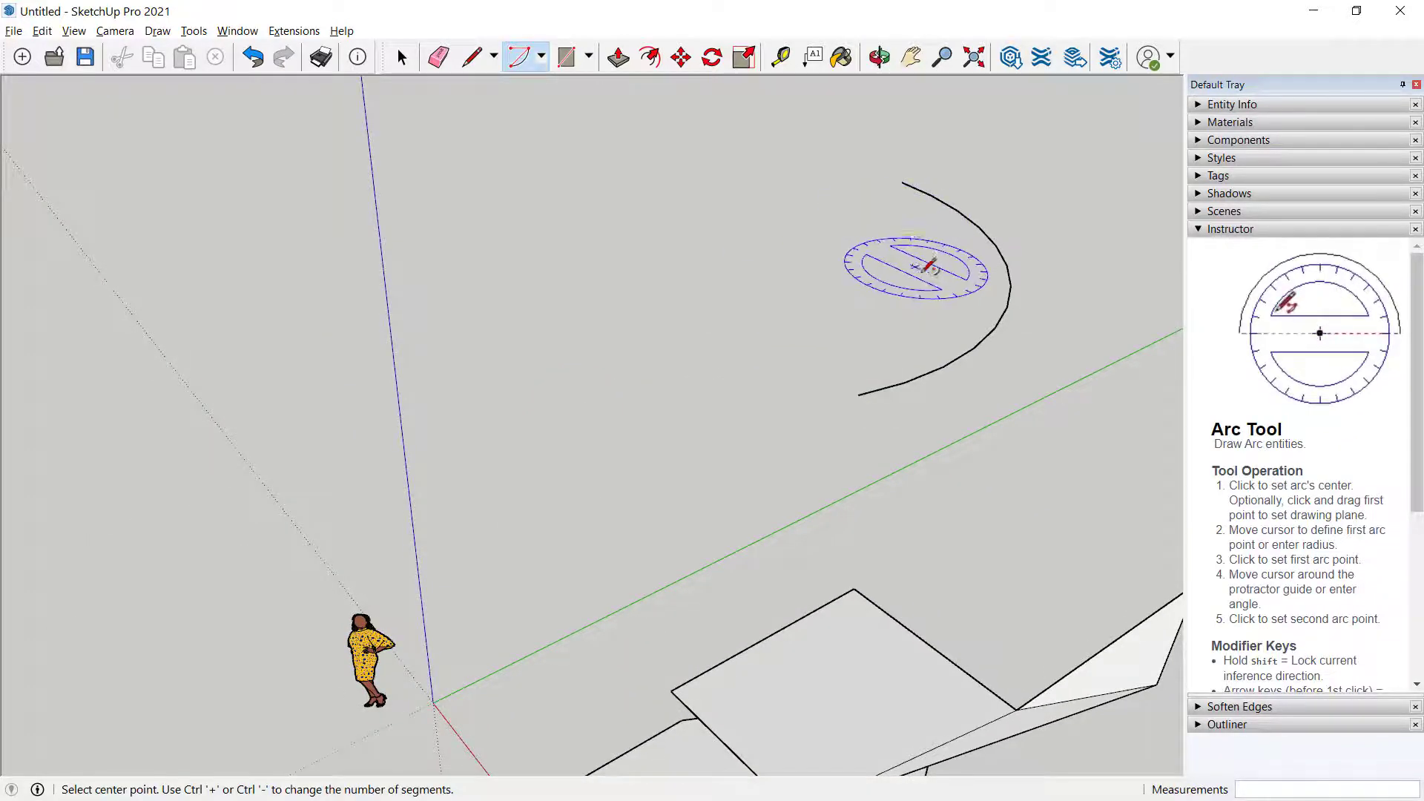
Join the arc's two endpoints with an upright 2 Point Arc with a bulge of about 10' 10 3/4"
click(543, 58)
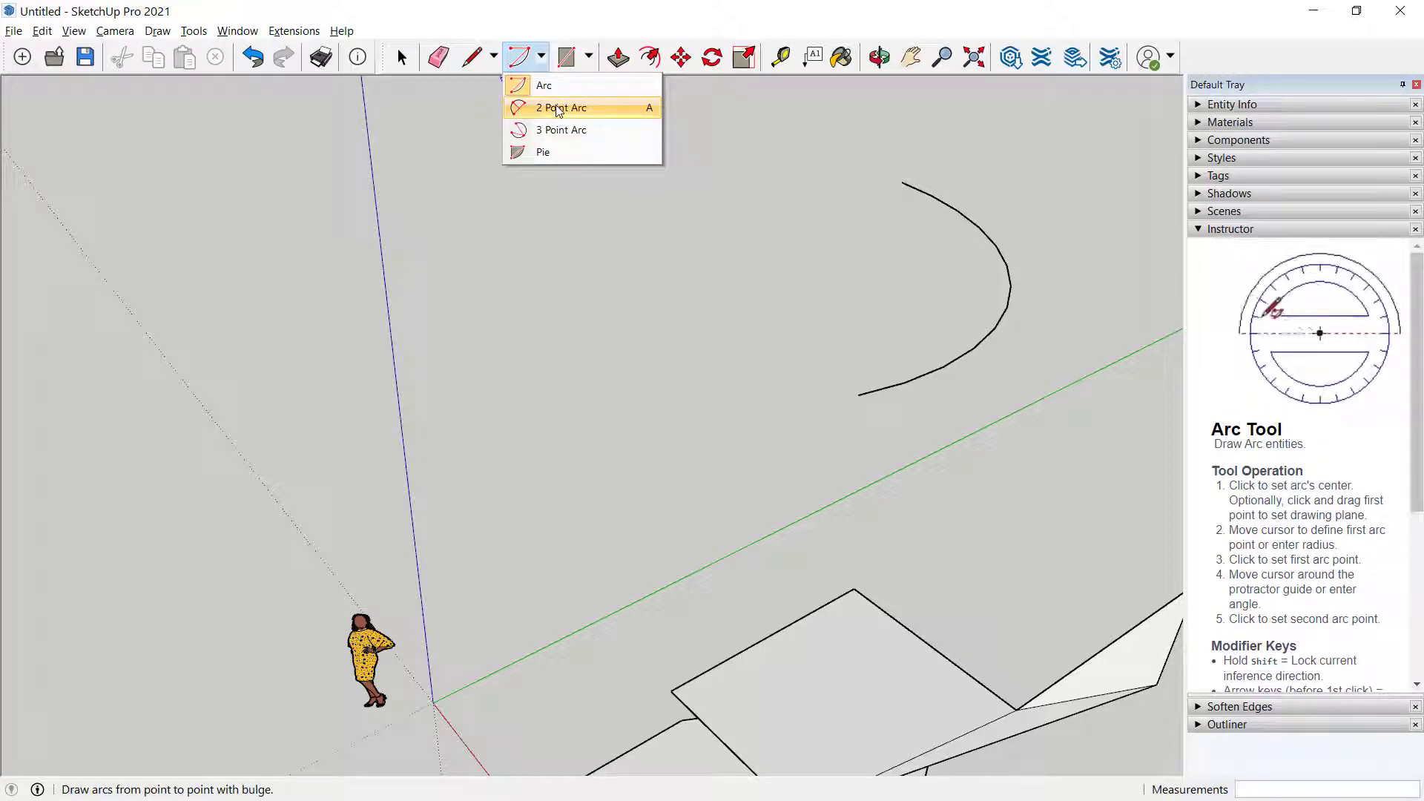
click(560, 108)
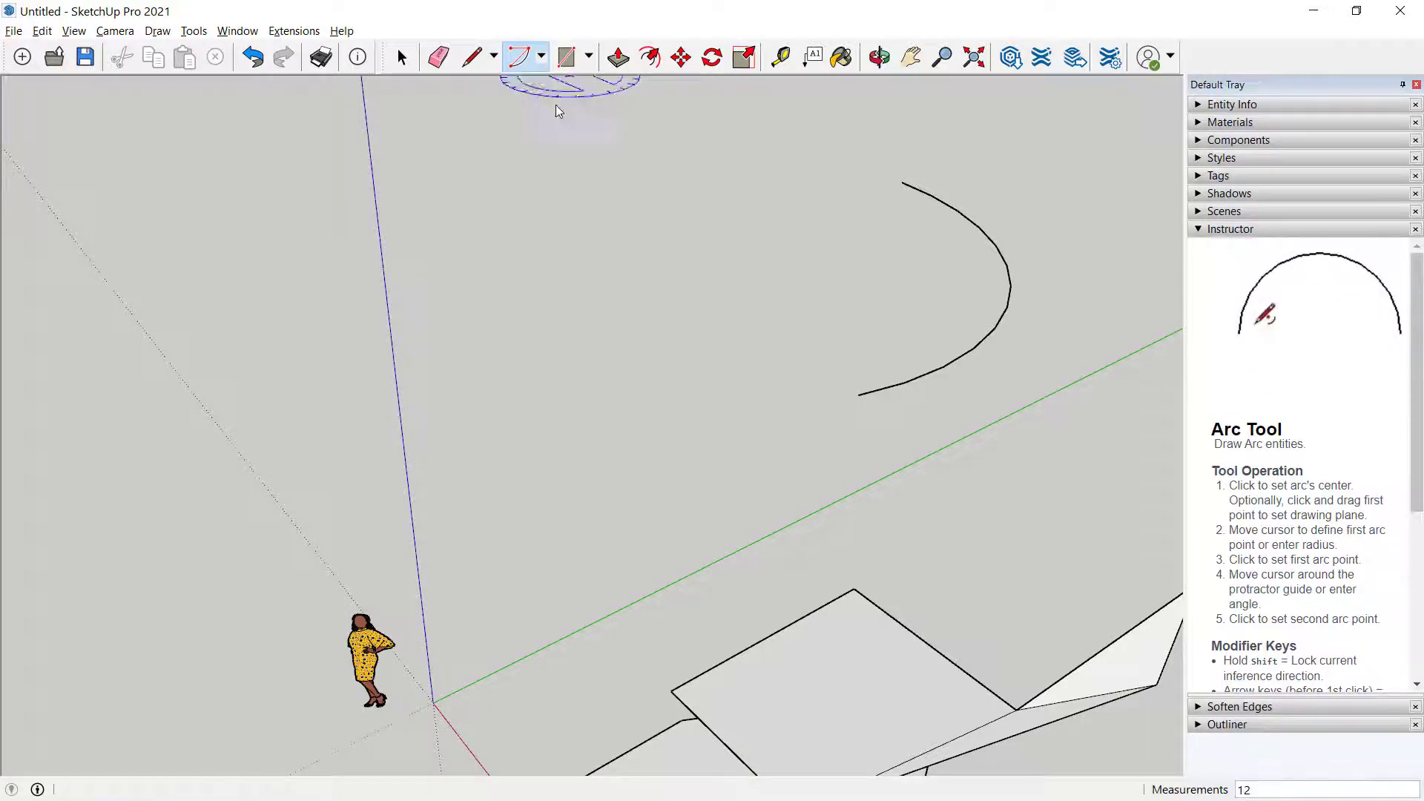
click(902, 182)
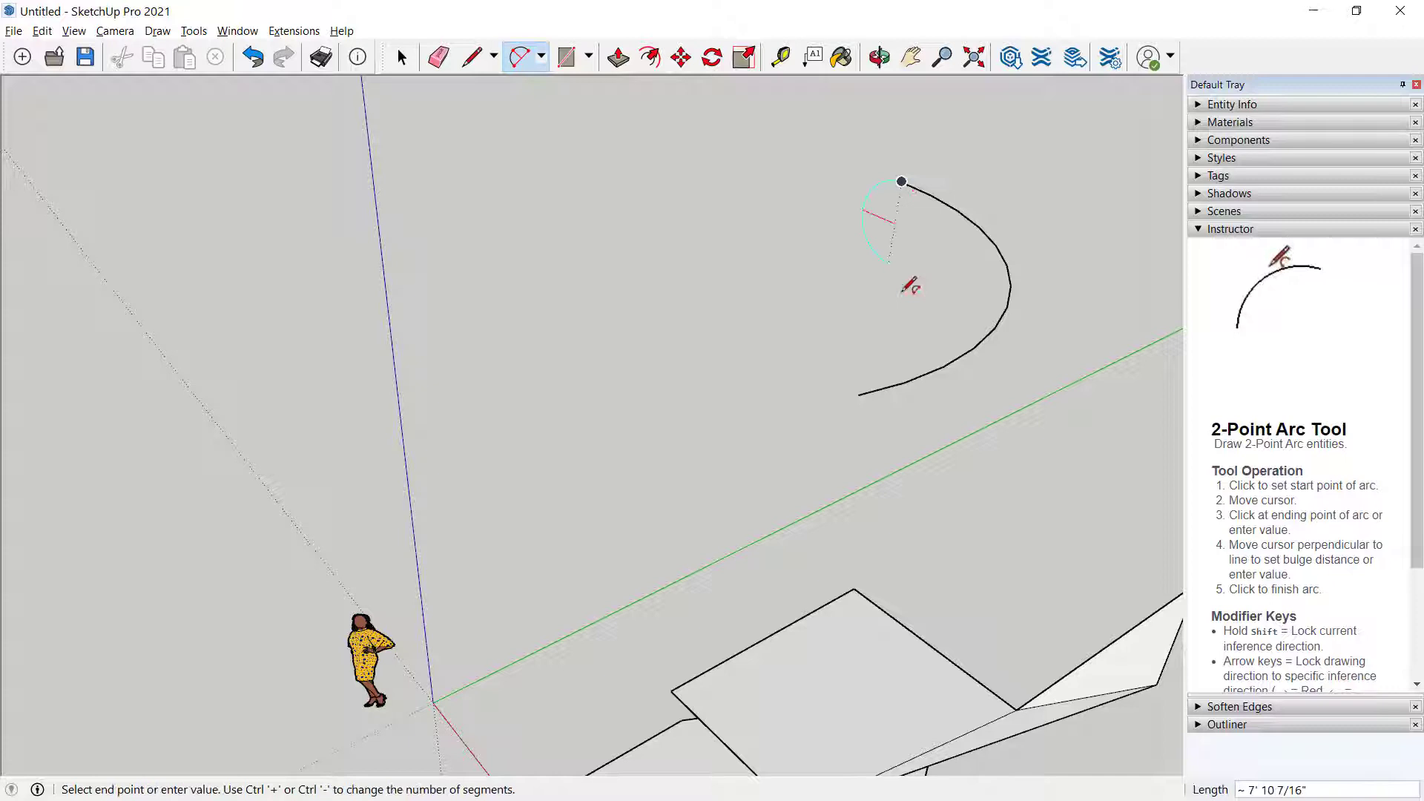
click(858, 395)
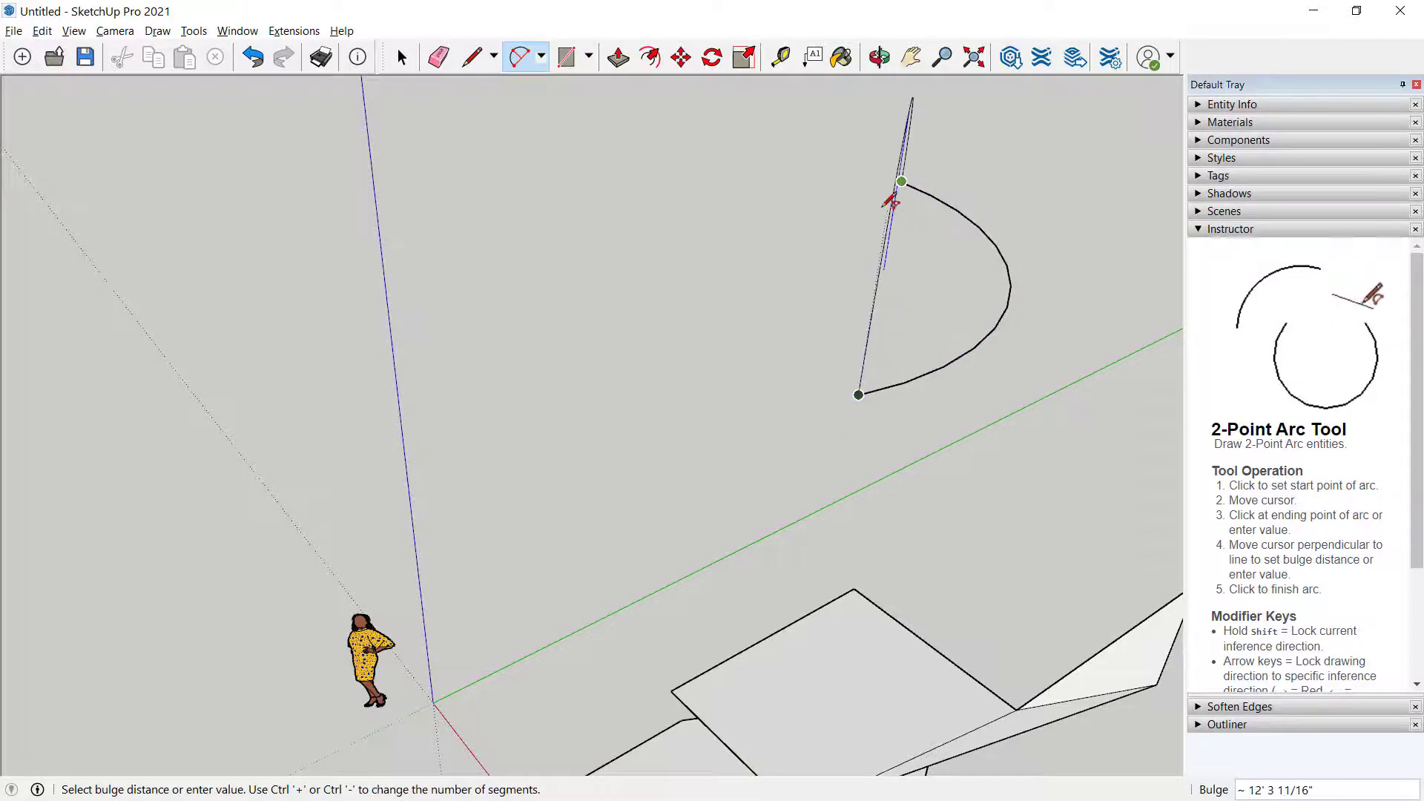
middle_drag(890, 198, 963, 226)
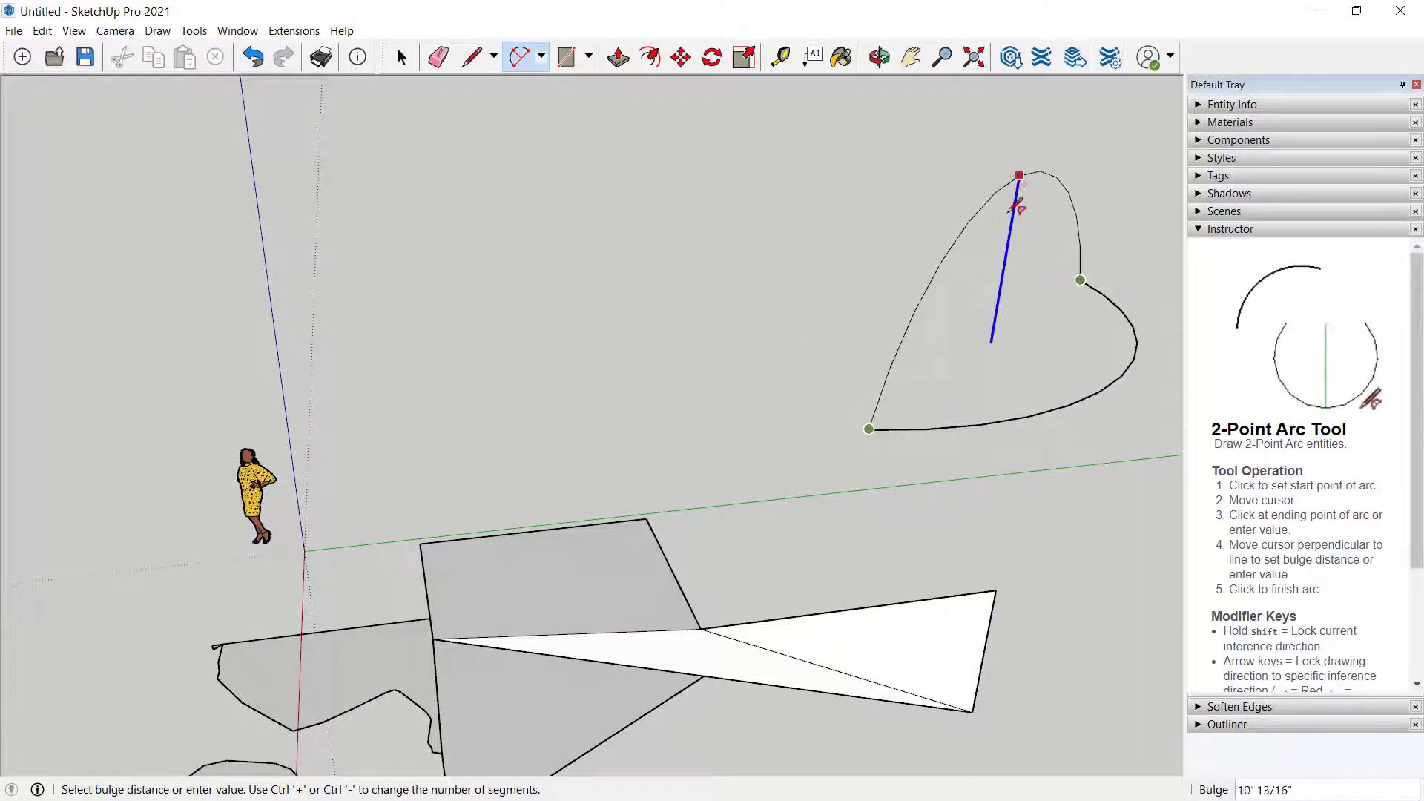
click(1009, 188)
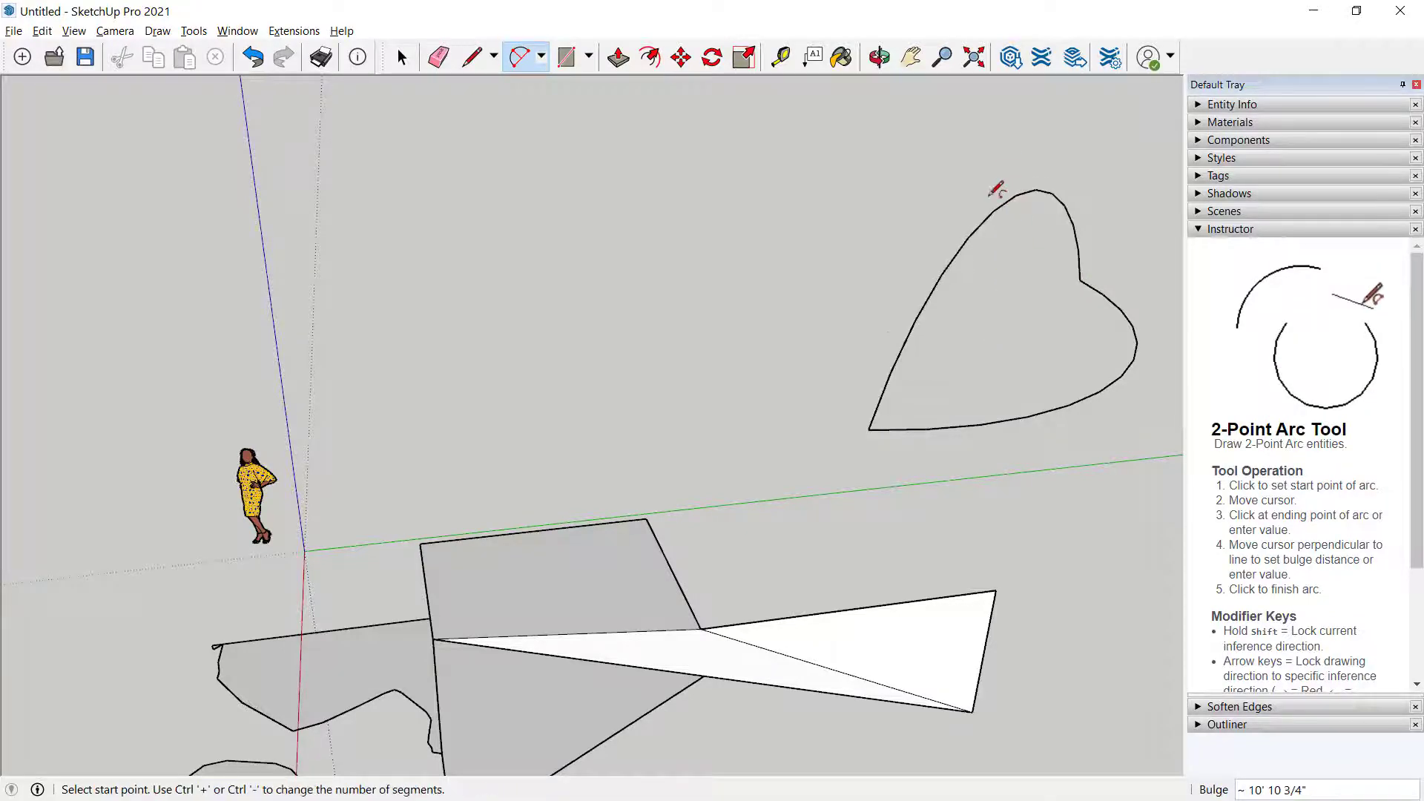
middle_drag(891, 354, 690, 419)
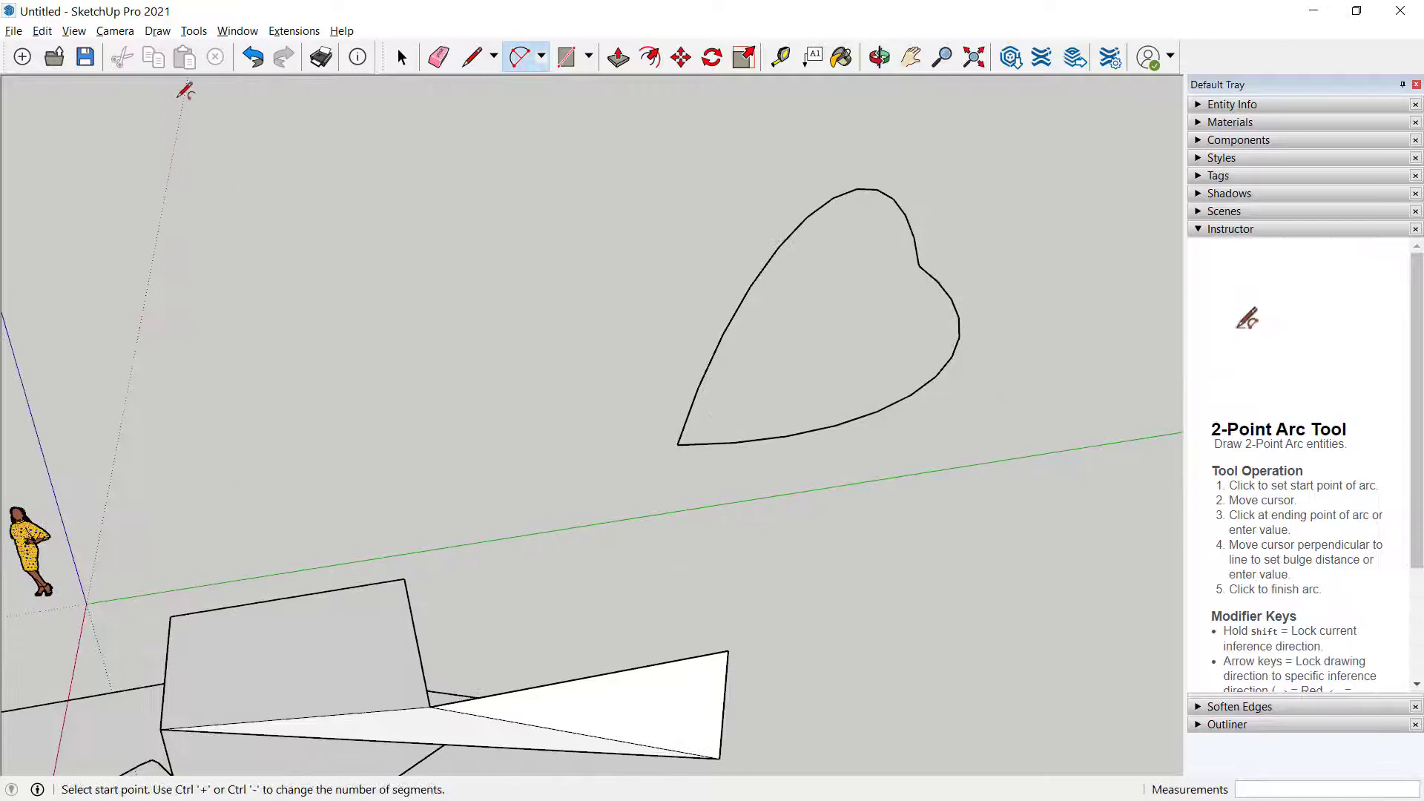
Draw a line between the two points where the arcs meet, dividing the arc outline into two faces
click(481, 63)
click(920, 264)
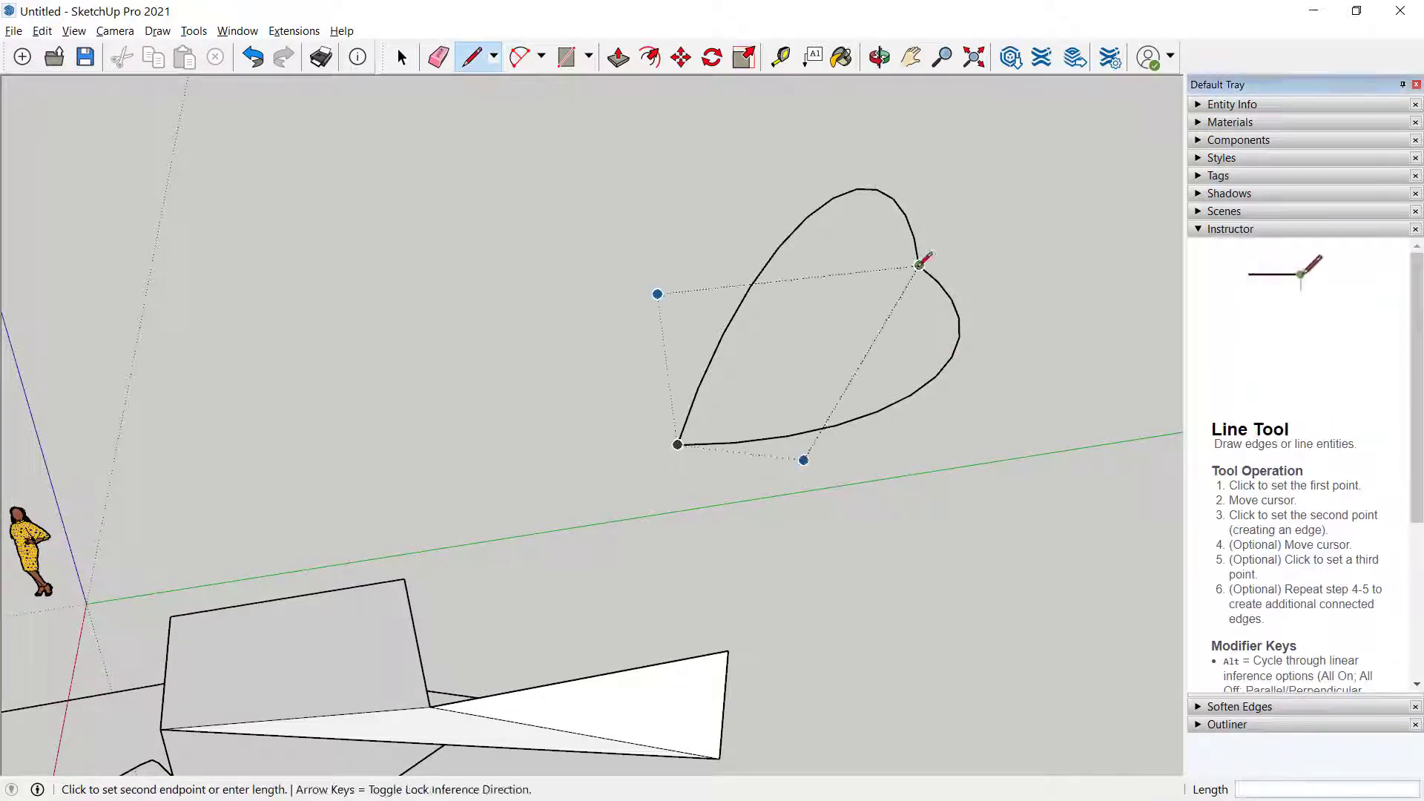
click(678, 445)
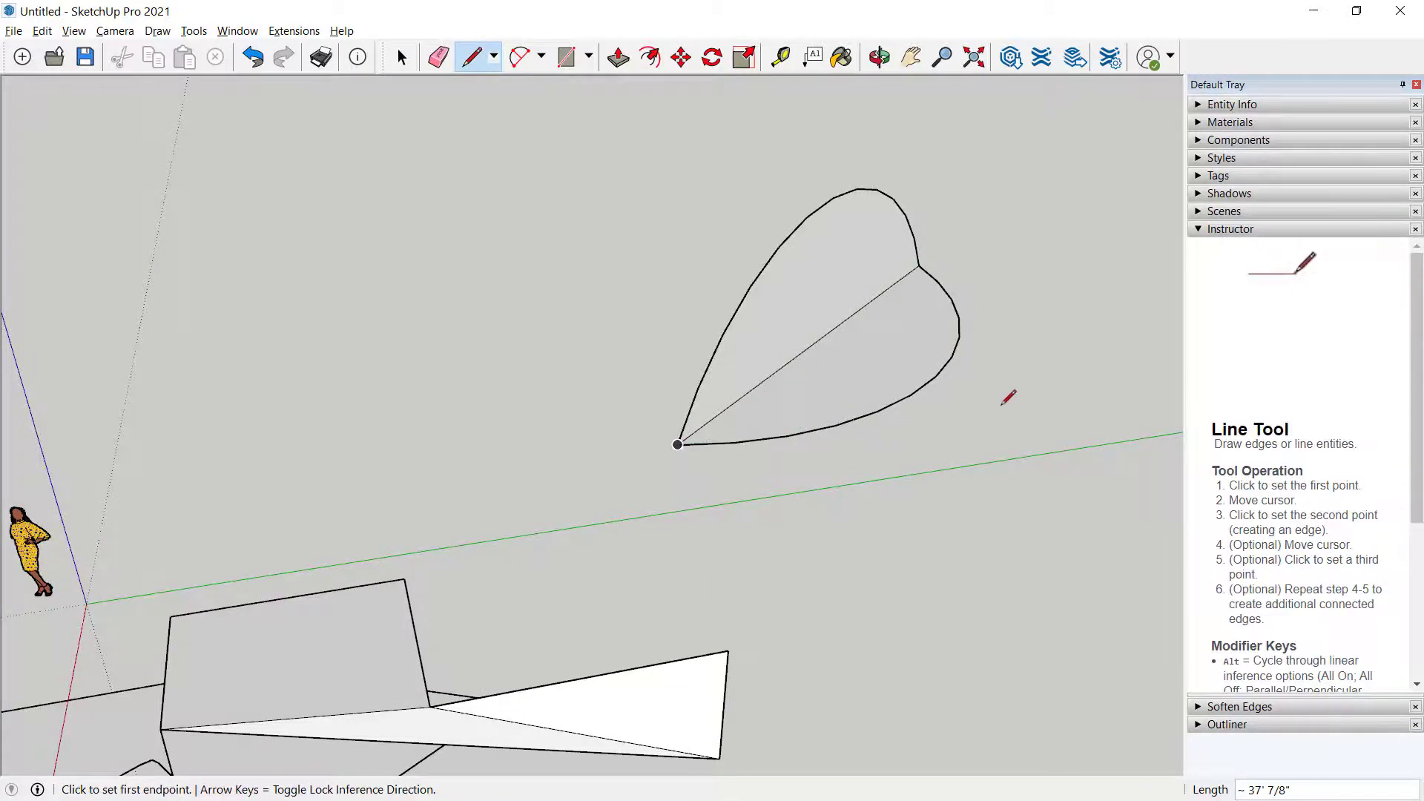
middle_drag(1003, 404, 547, 264)
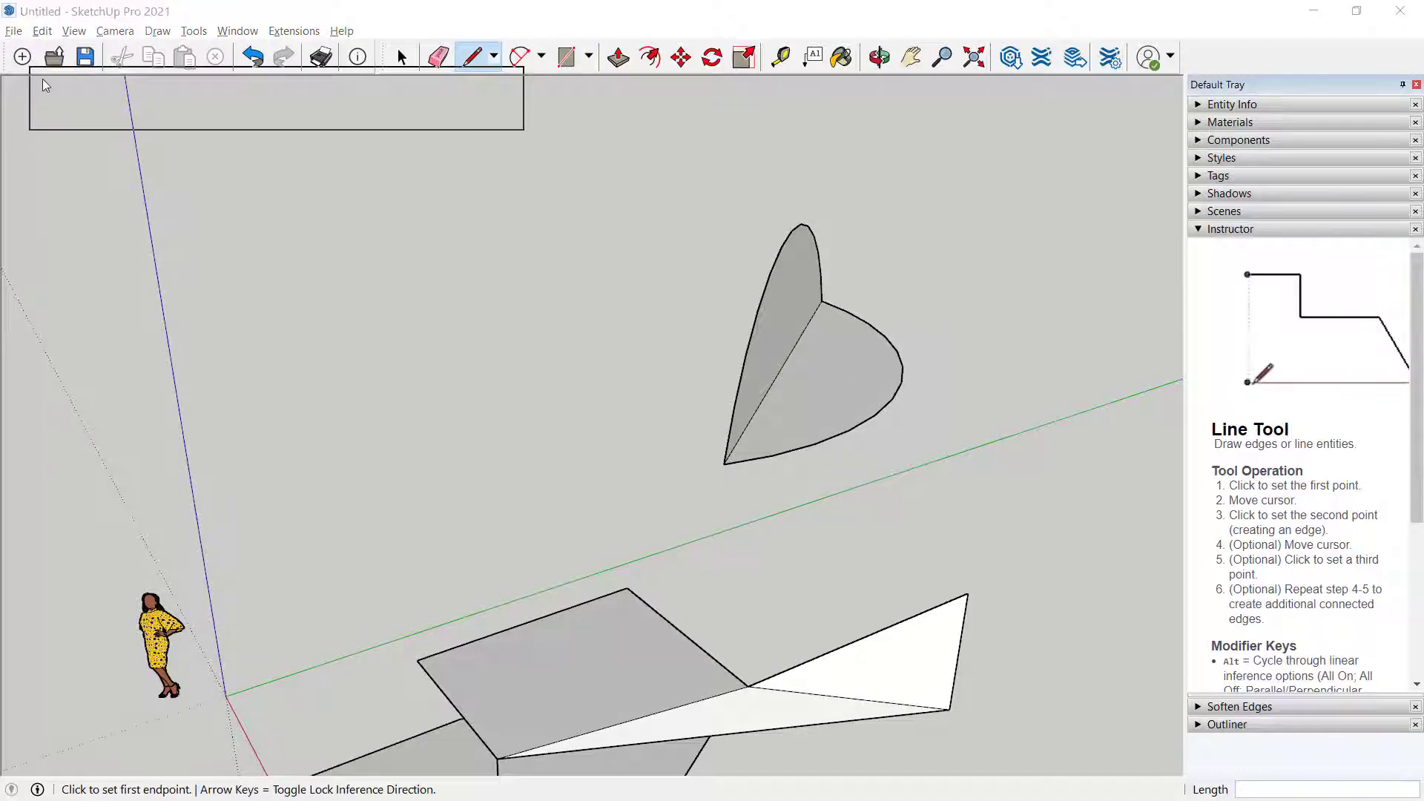
Draw a flat rectangle beside the arc faces with the Rectangle tool and set its dimensions to 12' by 12'
click(568, 58)
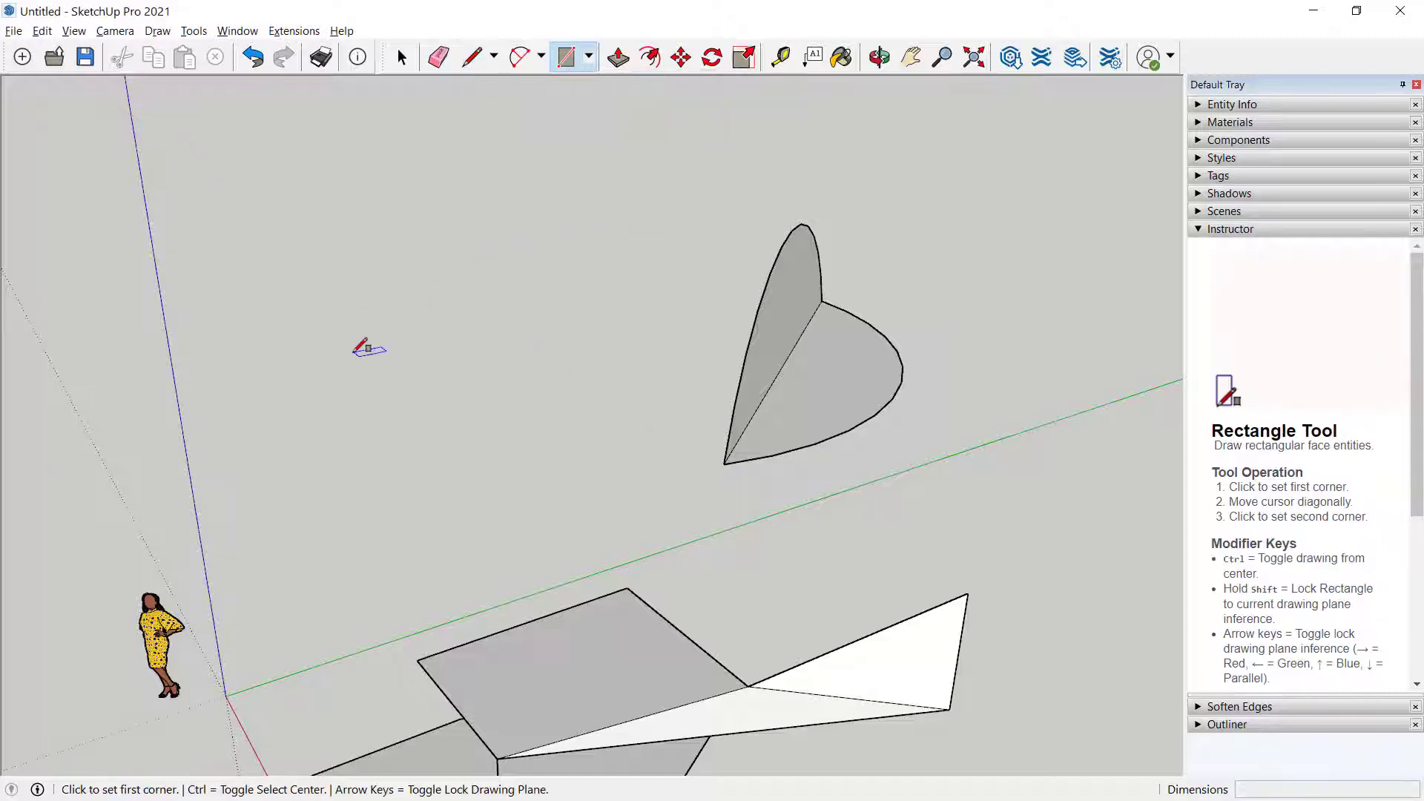
click(328, 376)
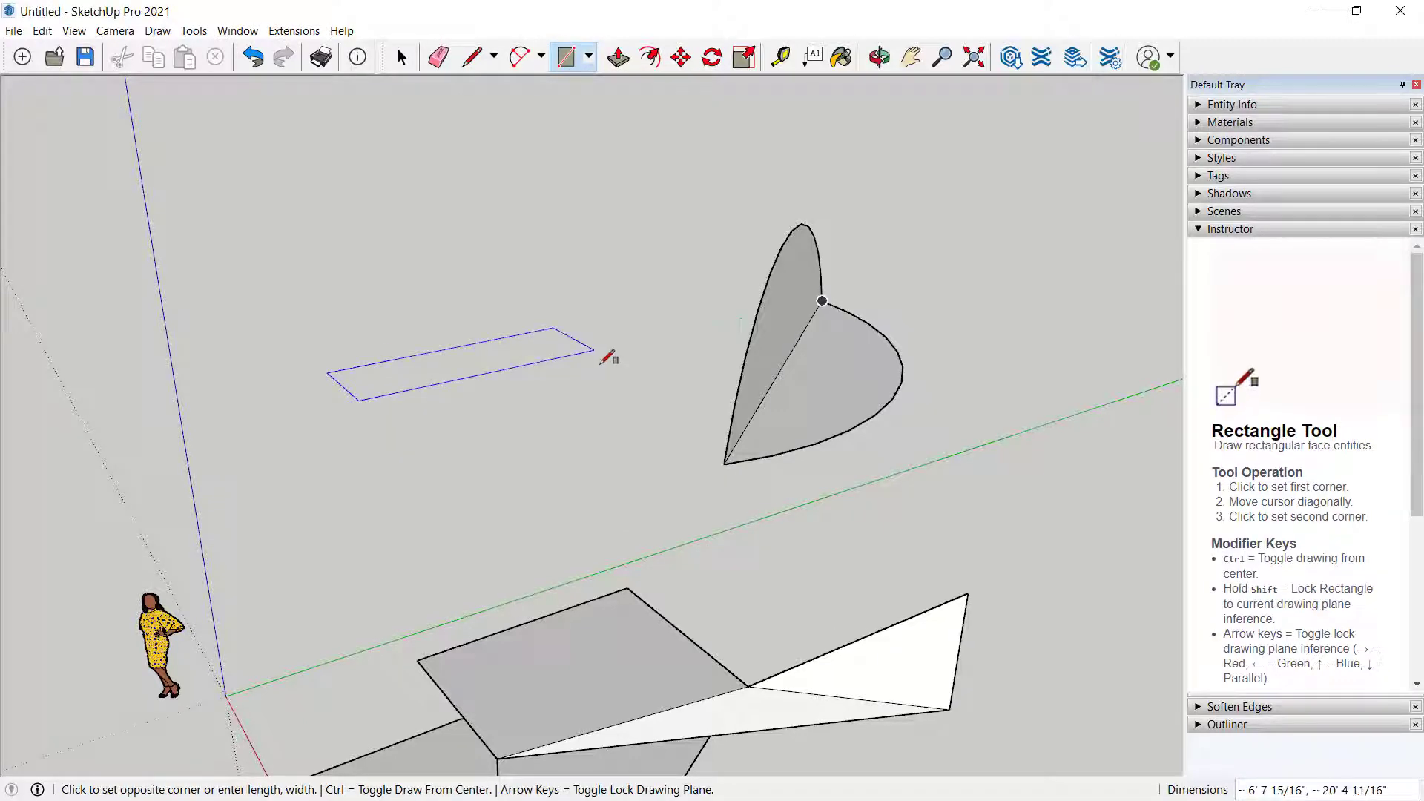
click(631, 383)
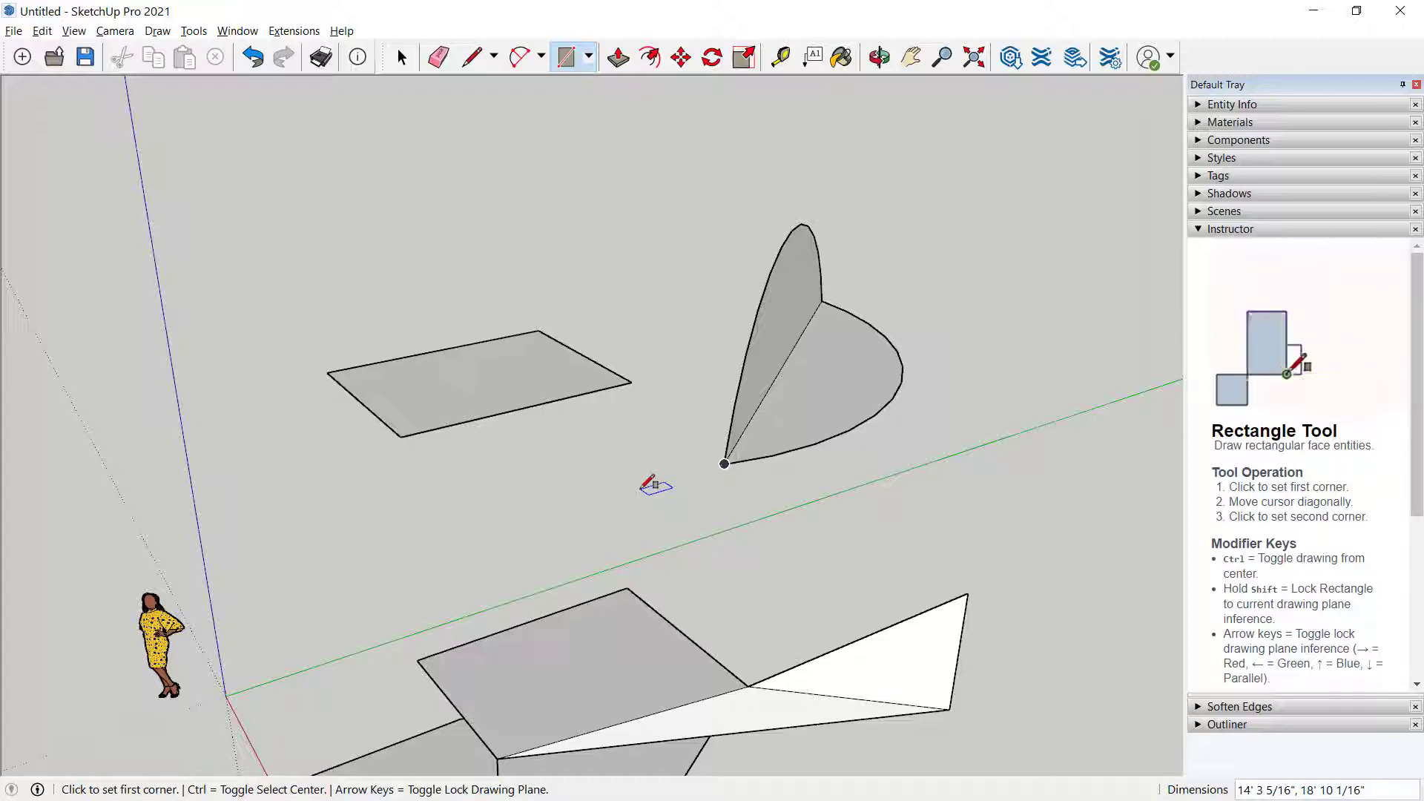
text(12')
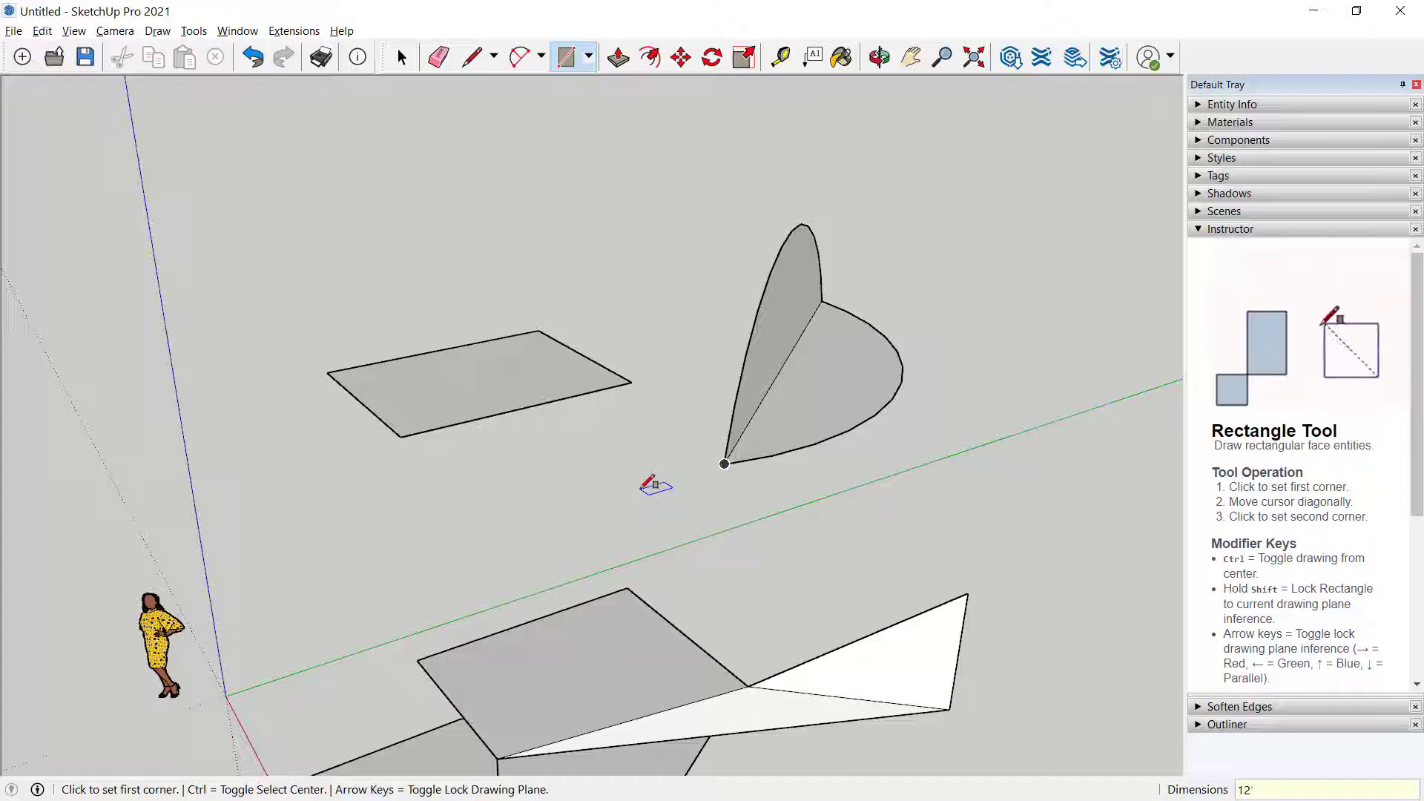
text(,12')
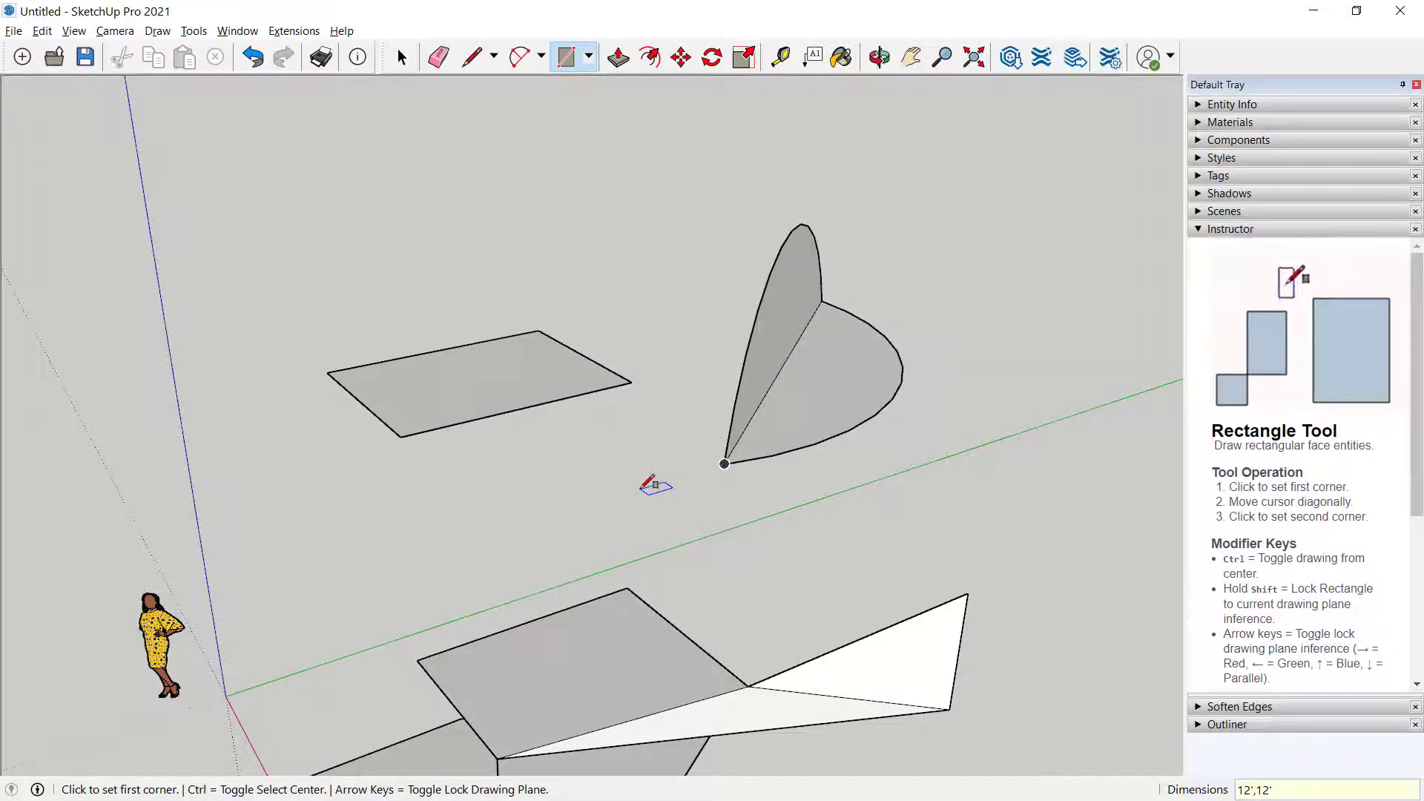
key(Return)
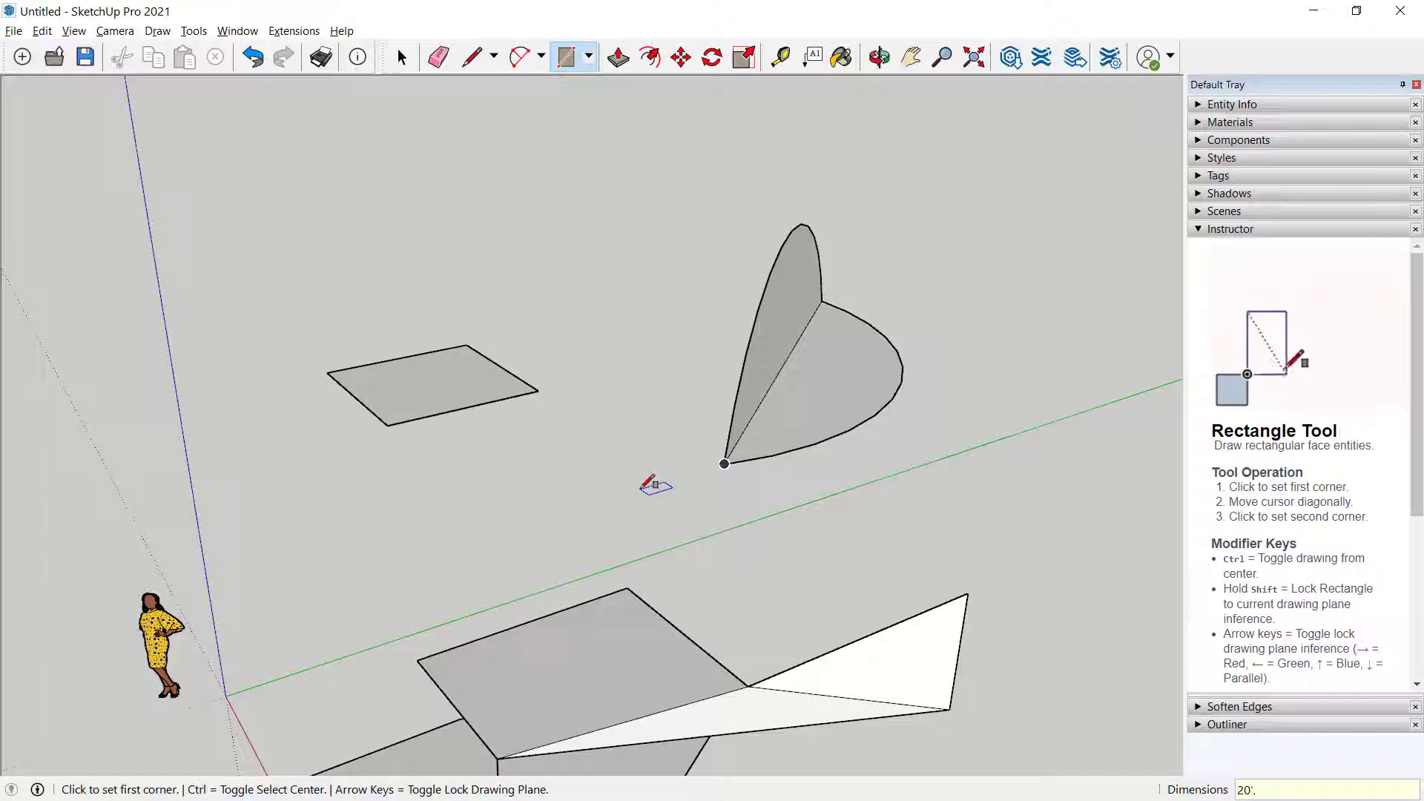
Resize the rectangle to 20' by 20', and return it to 12' by 12' by entering one dimension at a time
text(20',20')
key(Return)
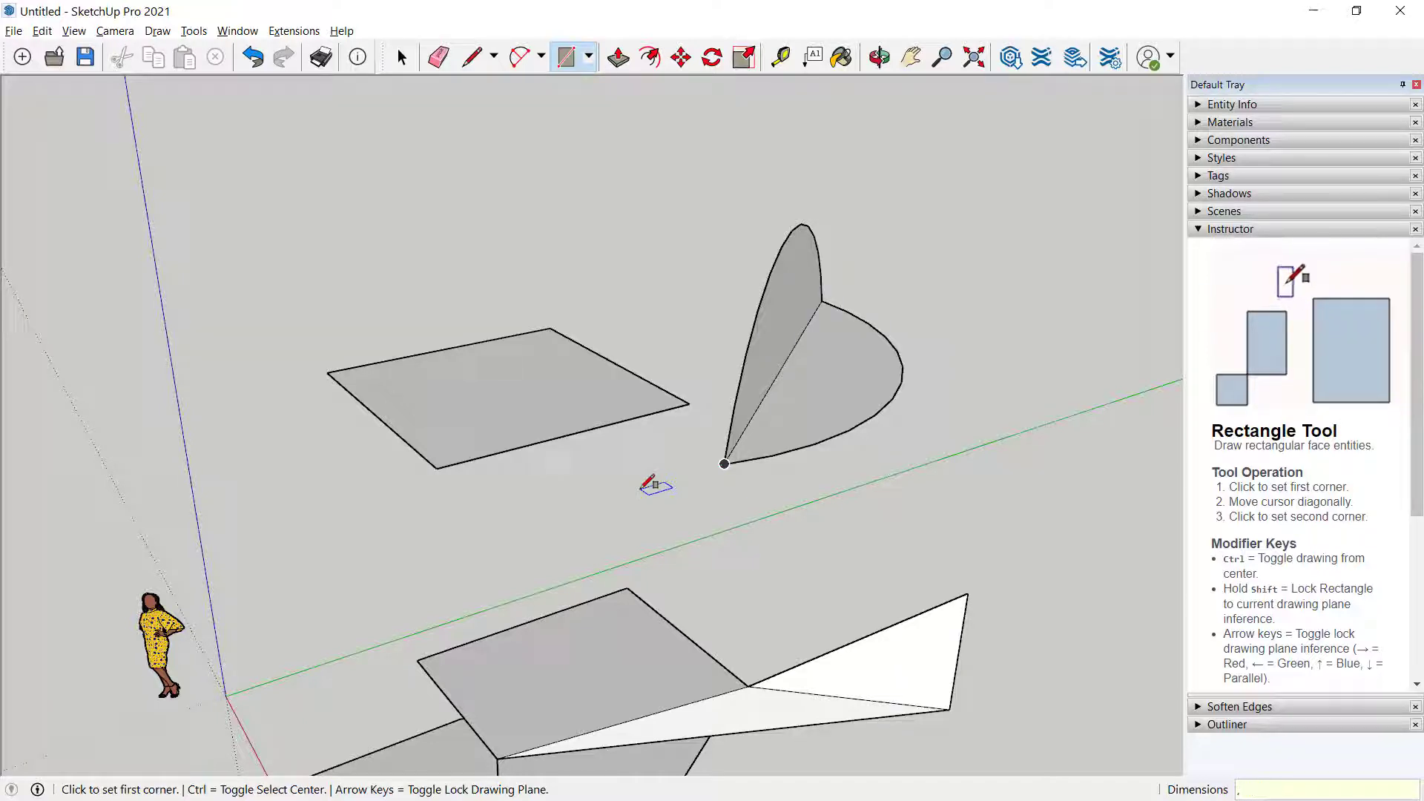
text(')
key(Return)
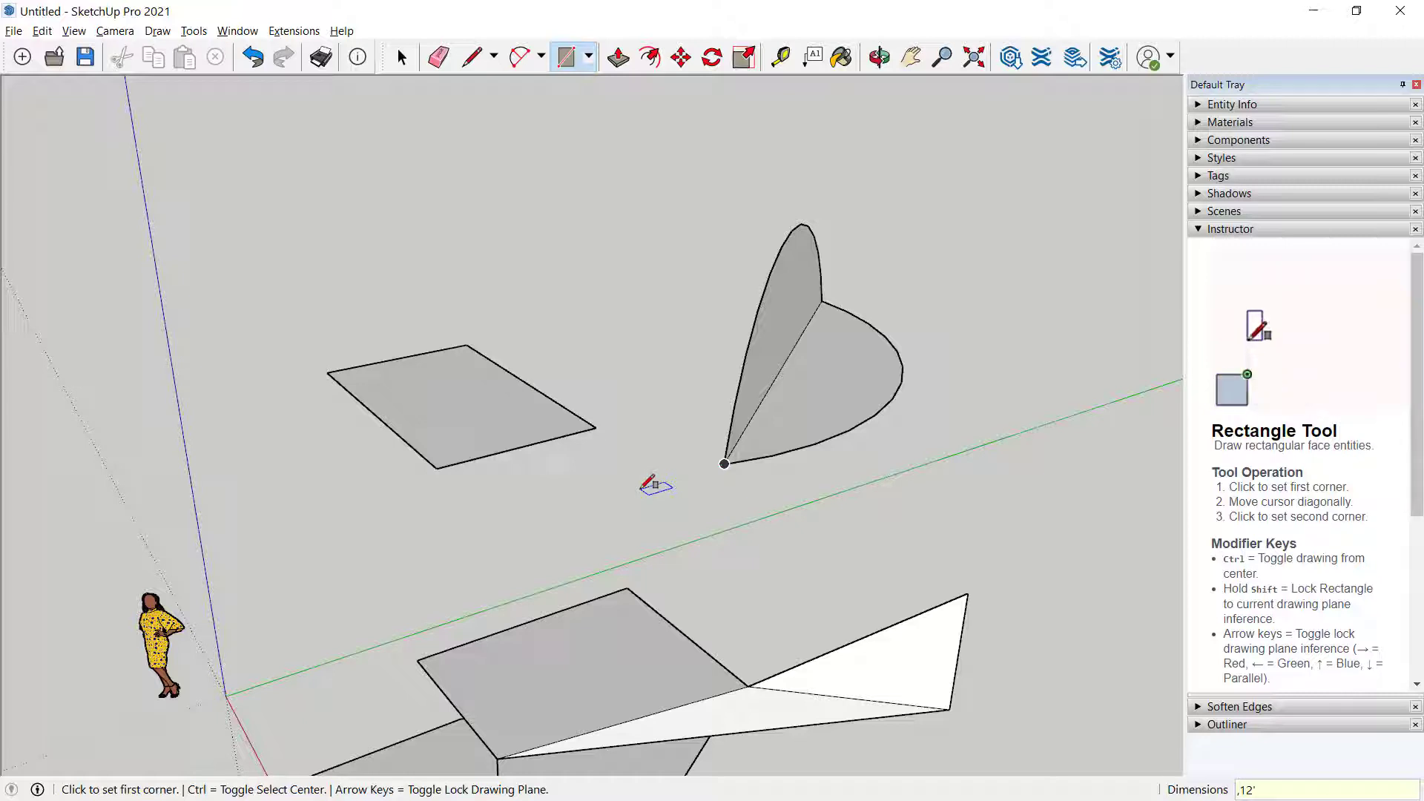
text(12')
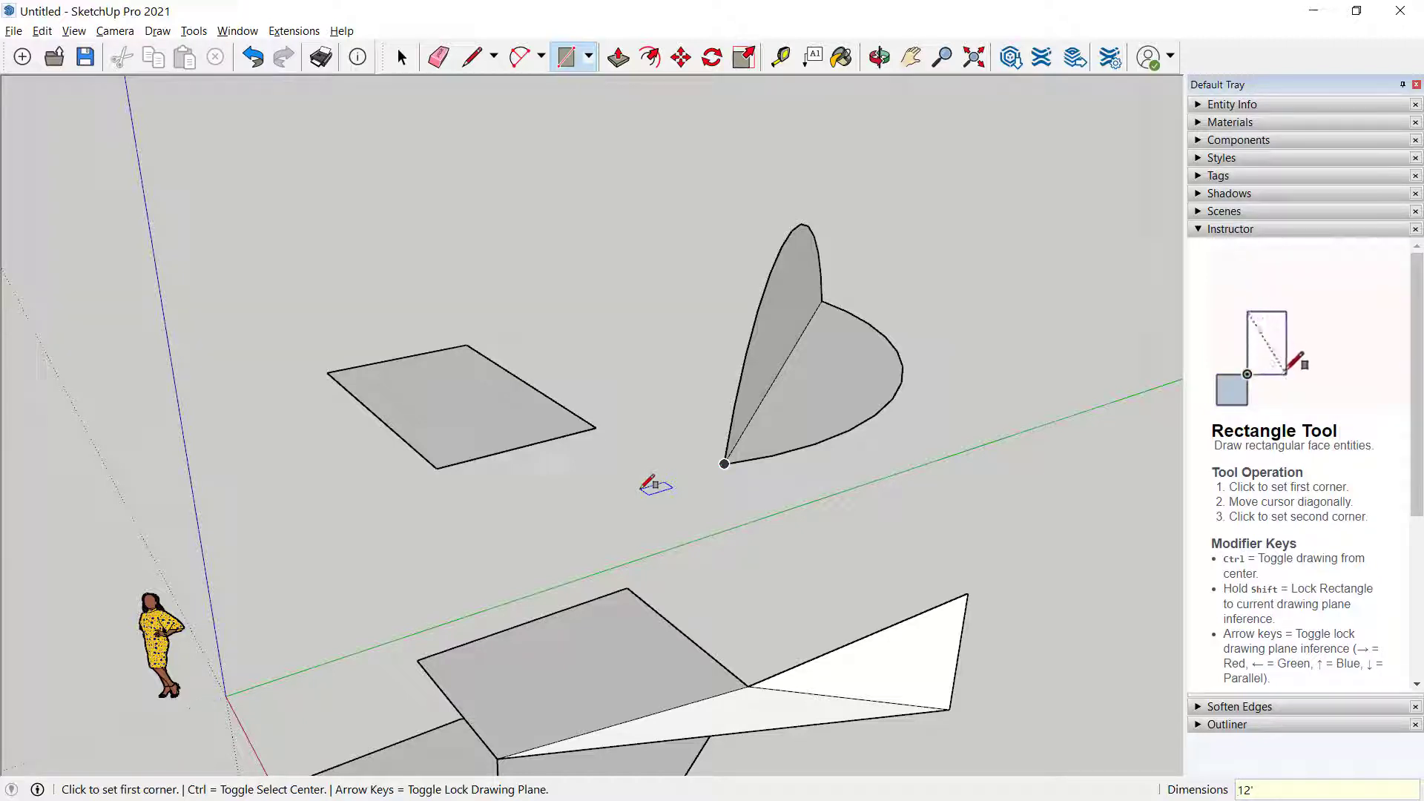
text(,)
key(Return)
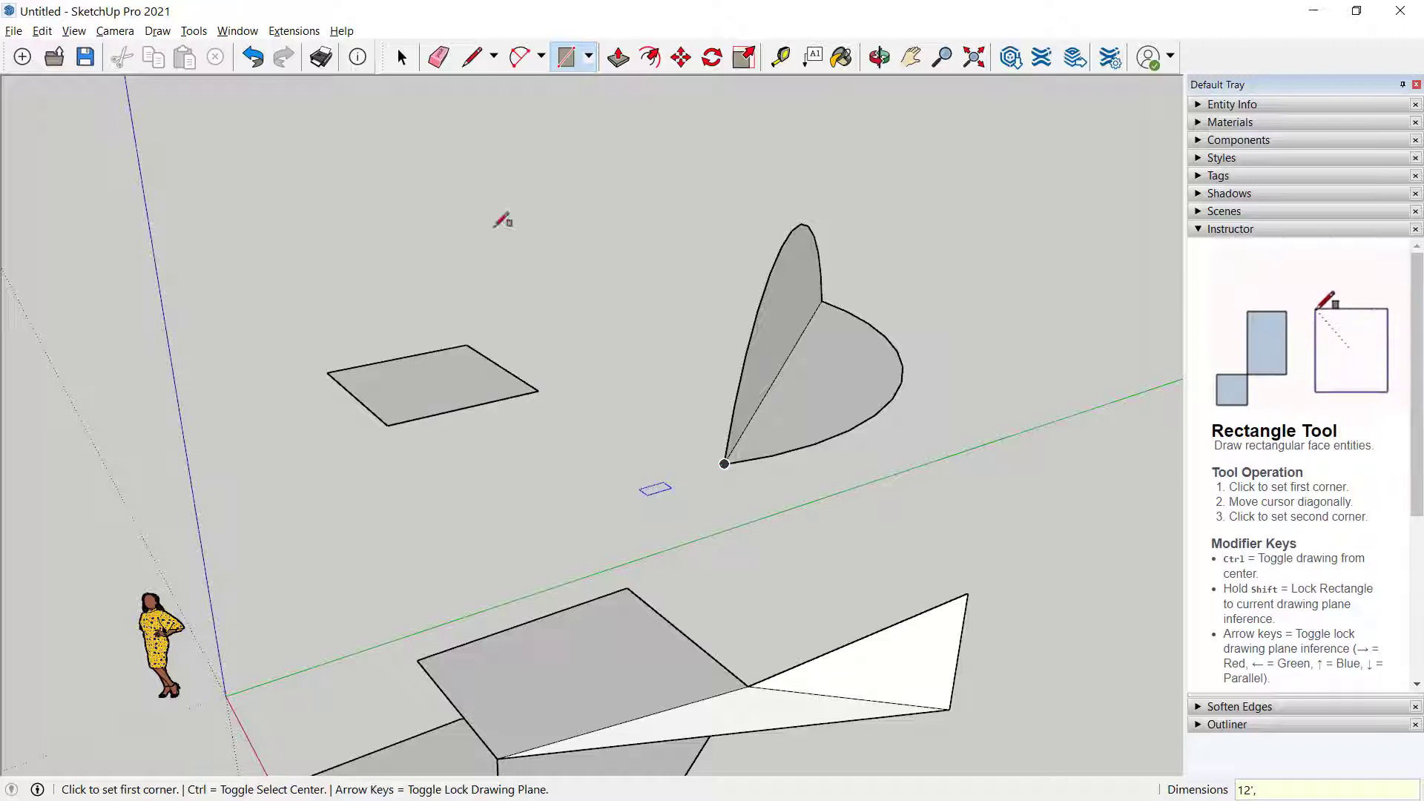
Draw a tilted rectangle of about 15' 7" by 16' 10" behind the flat one with the Rotated Rectangle tool, angled about 40 degrees
click(588, 57)
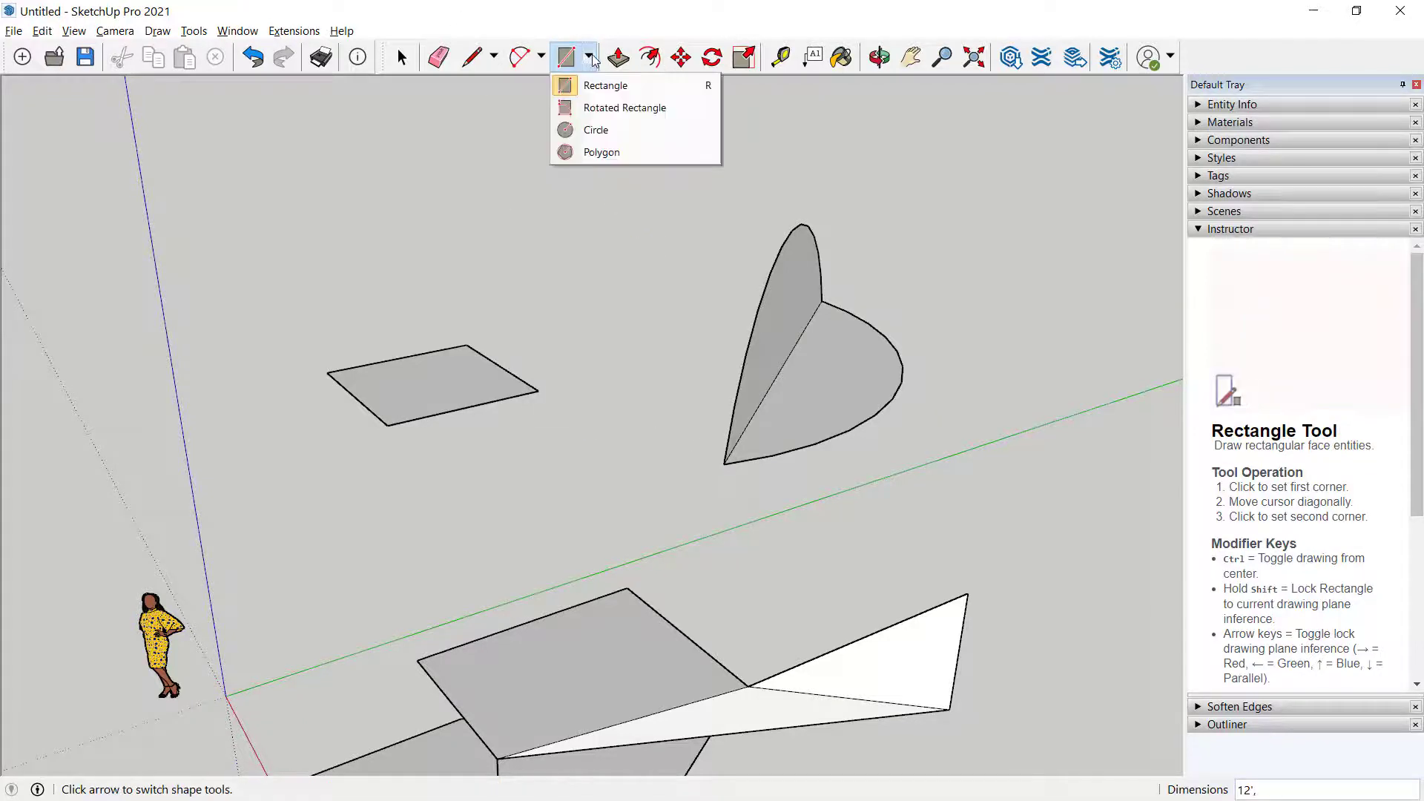
click(609, 109)
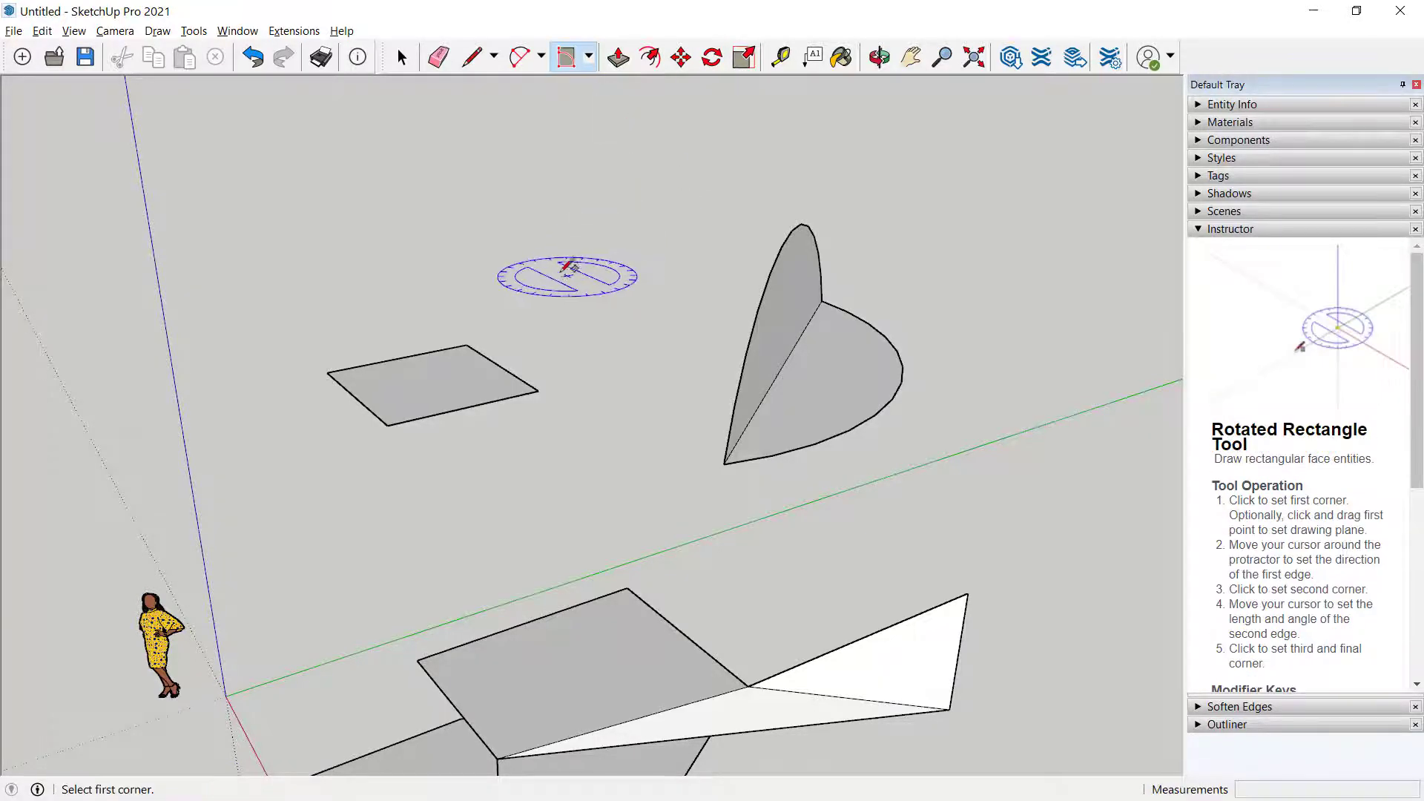
click(512, 272)
click(640, 250)
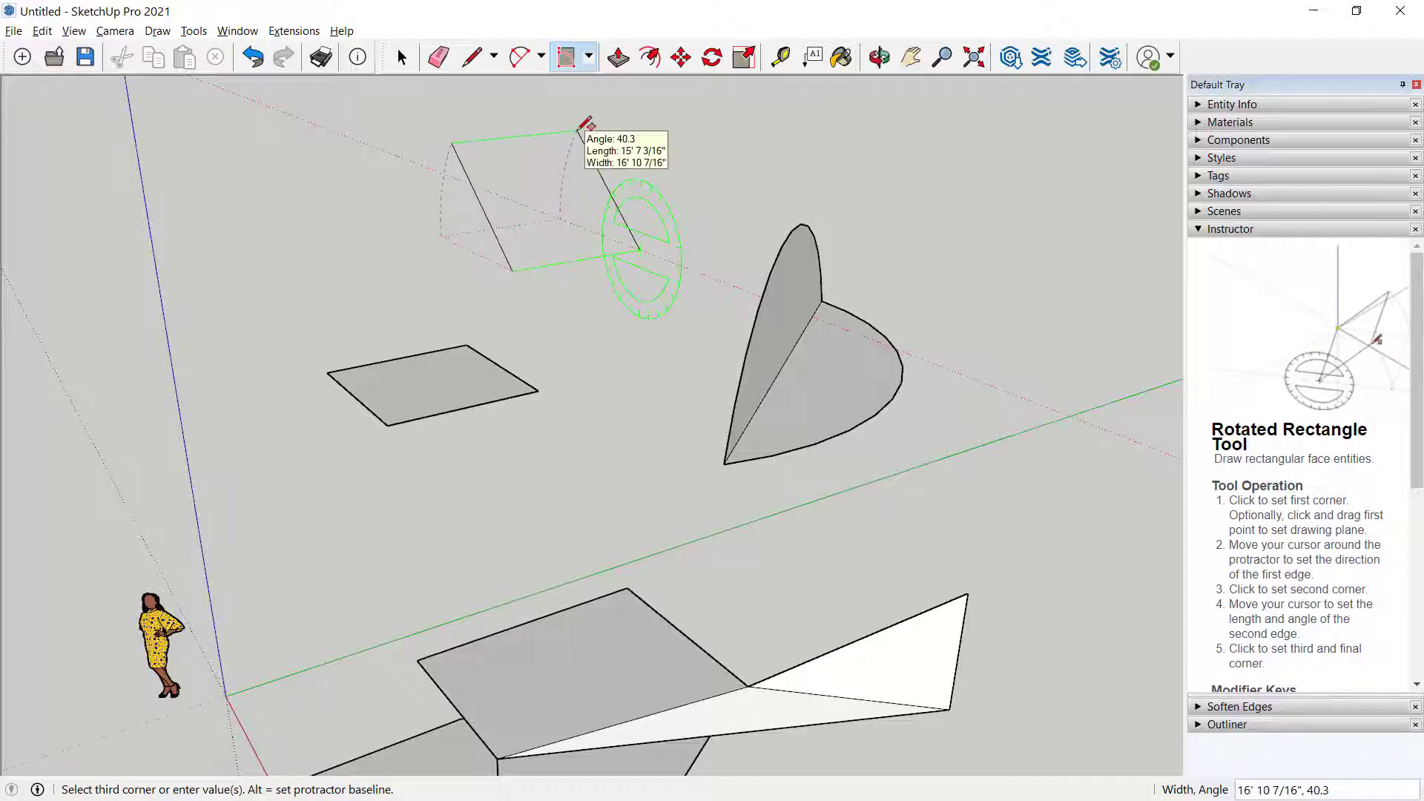
click(579, 132)
middle_drag(603, 215, 652, 598)
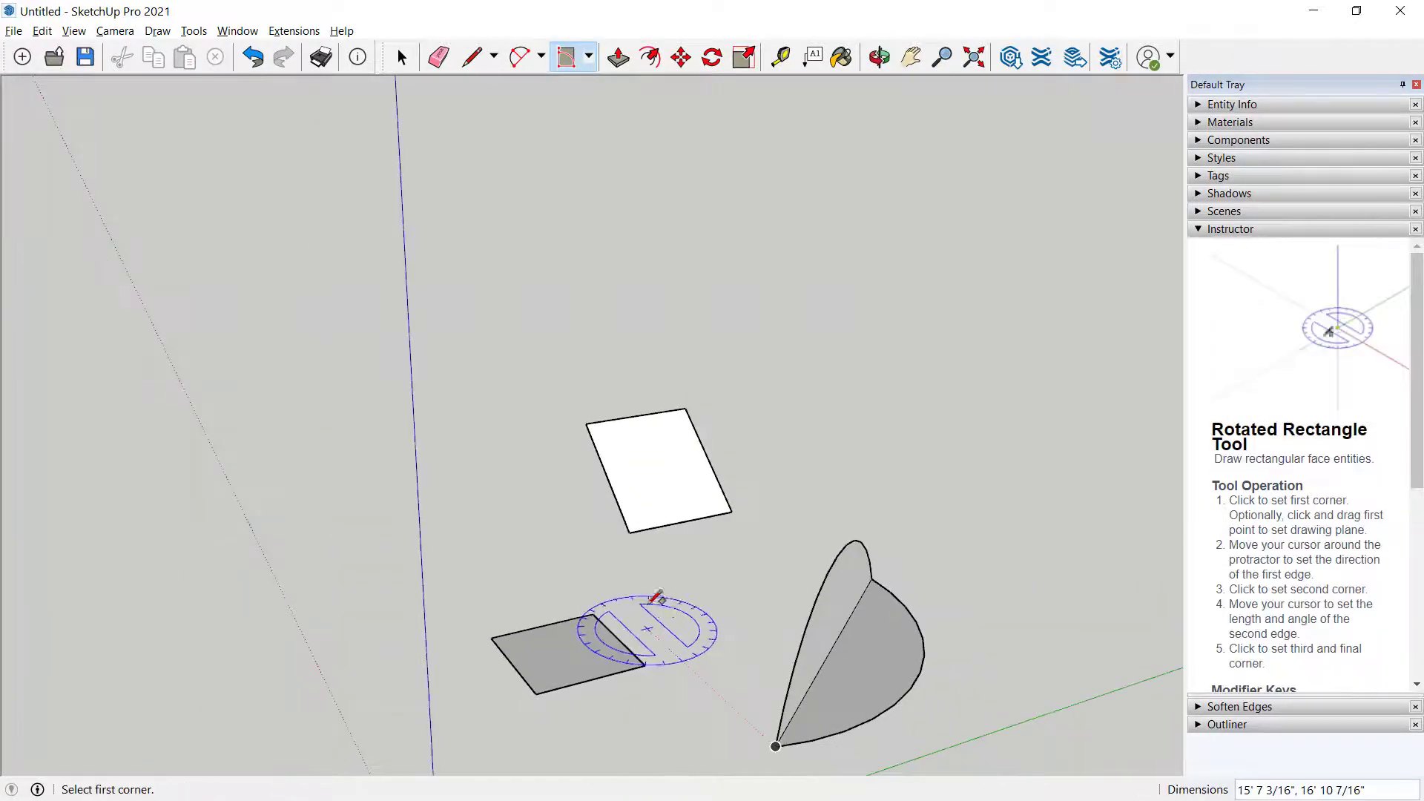
Draw a flat 24-sided circle with the Circle tool in the empty area beyond the blue axis
click(588, 57)
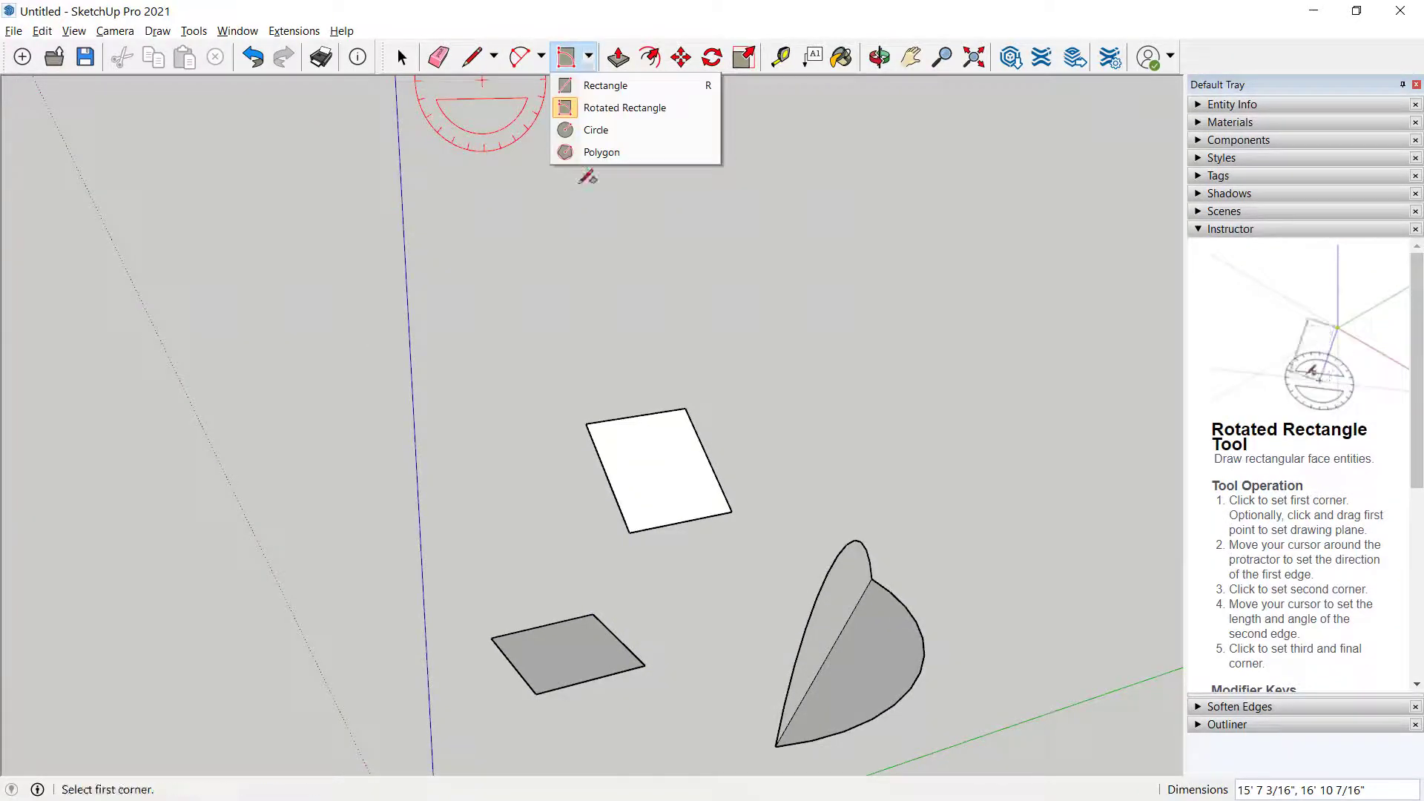
click(581, 129)
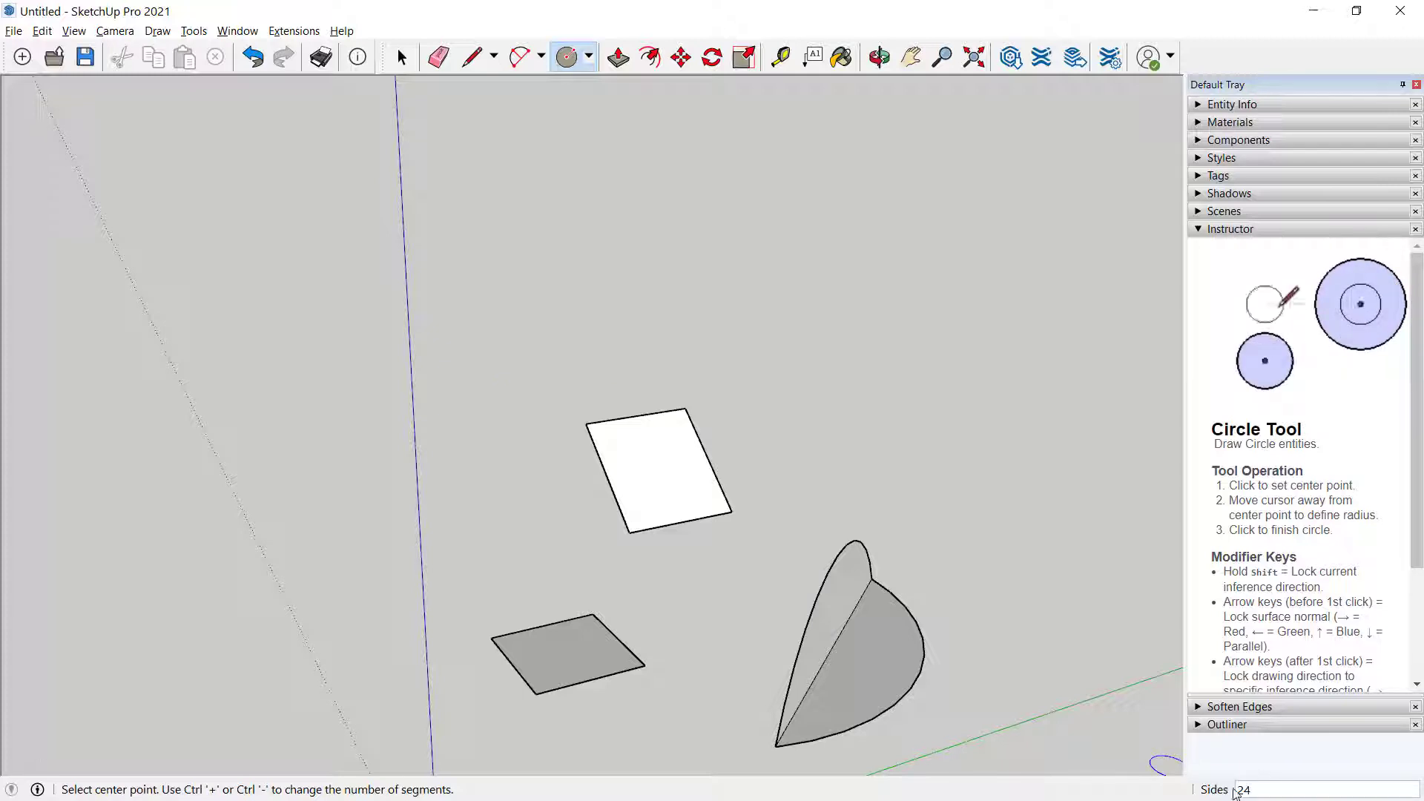
click(304, 469)
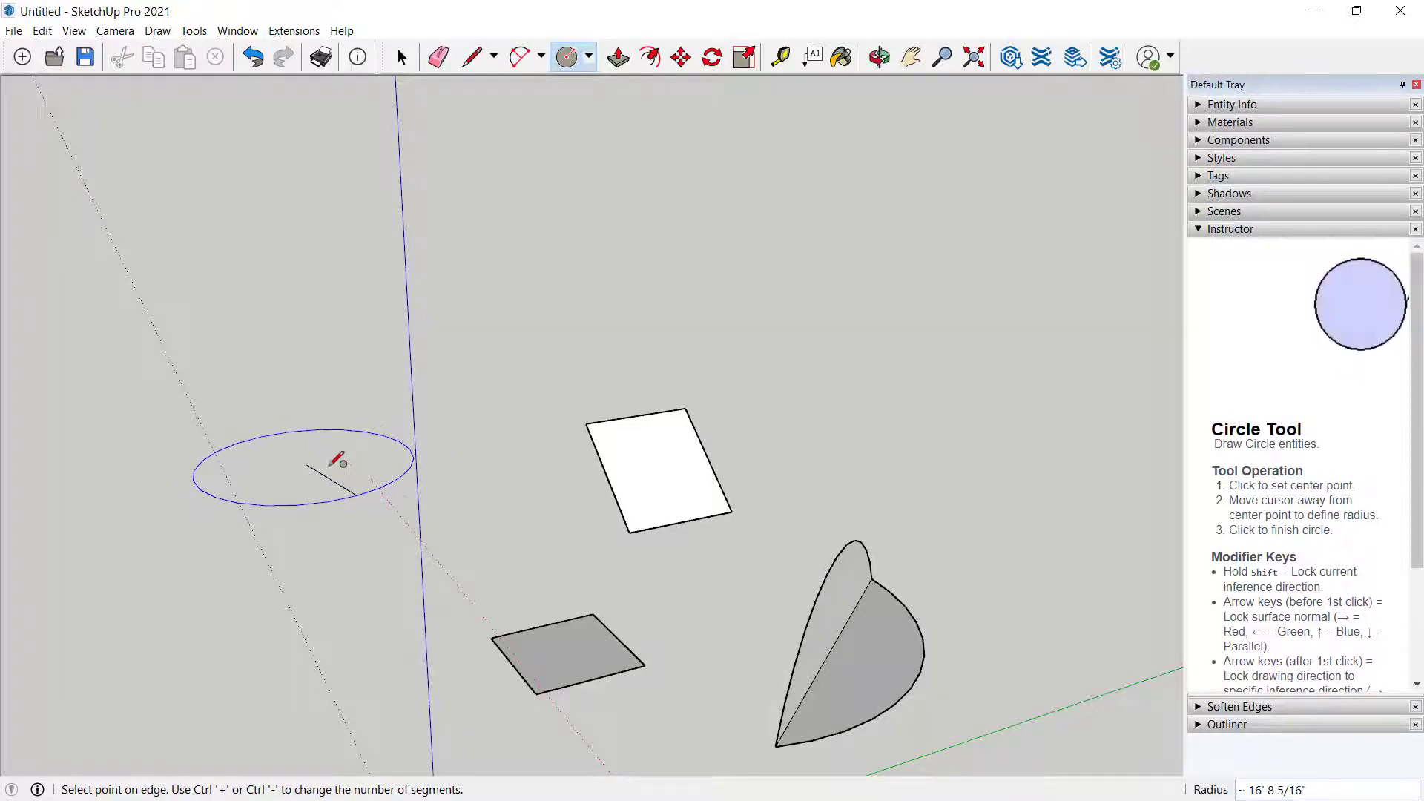
click(351, 466)
scroll(309, 531, up, 5)
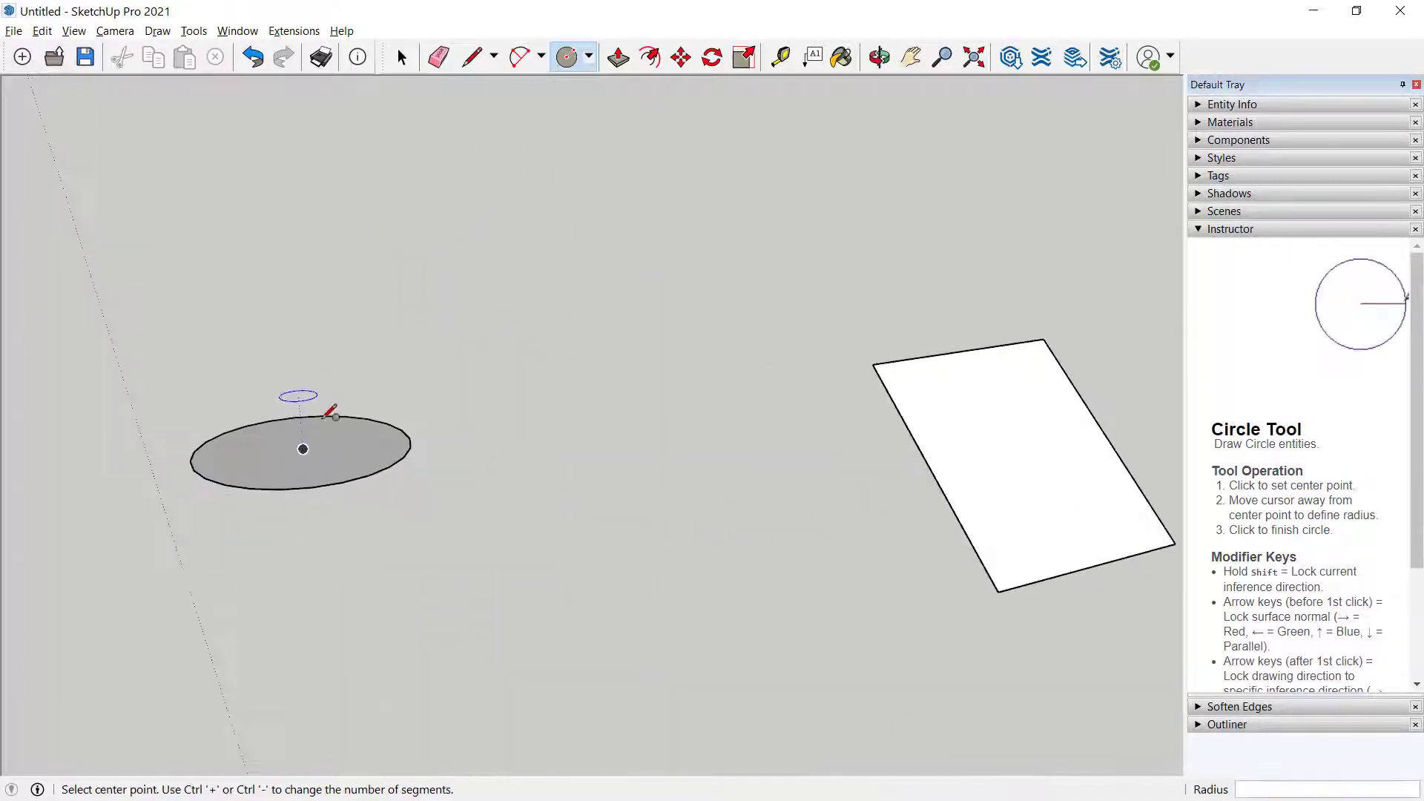
middle_drag(320, 499, 324, 466)
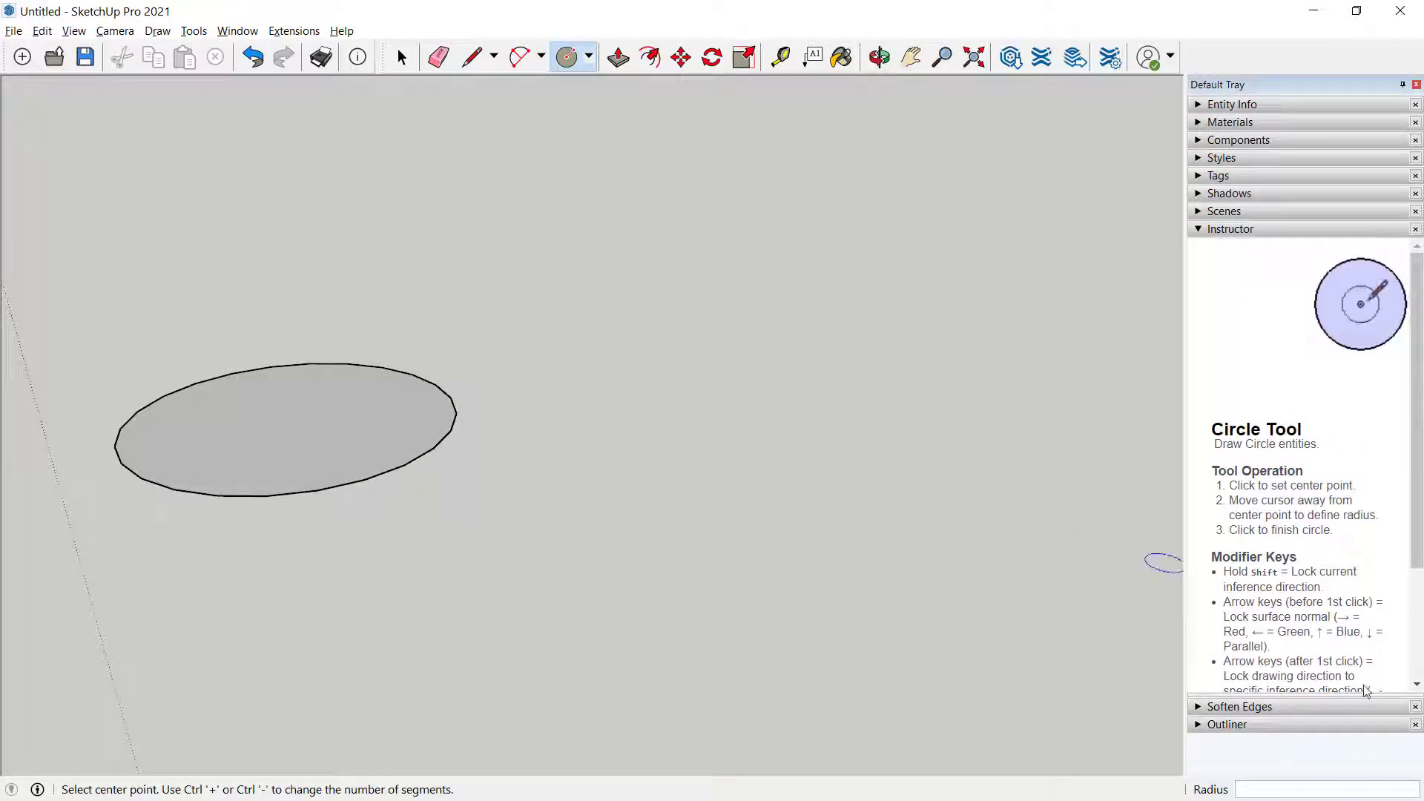
Set the circle's sides to 12 and draw a circle with a radius of about 5' 4 1/2" beside the first one
click(738, 371)
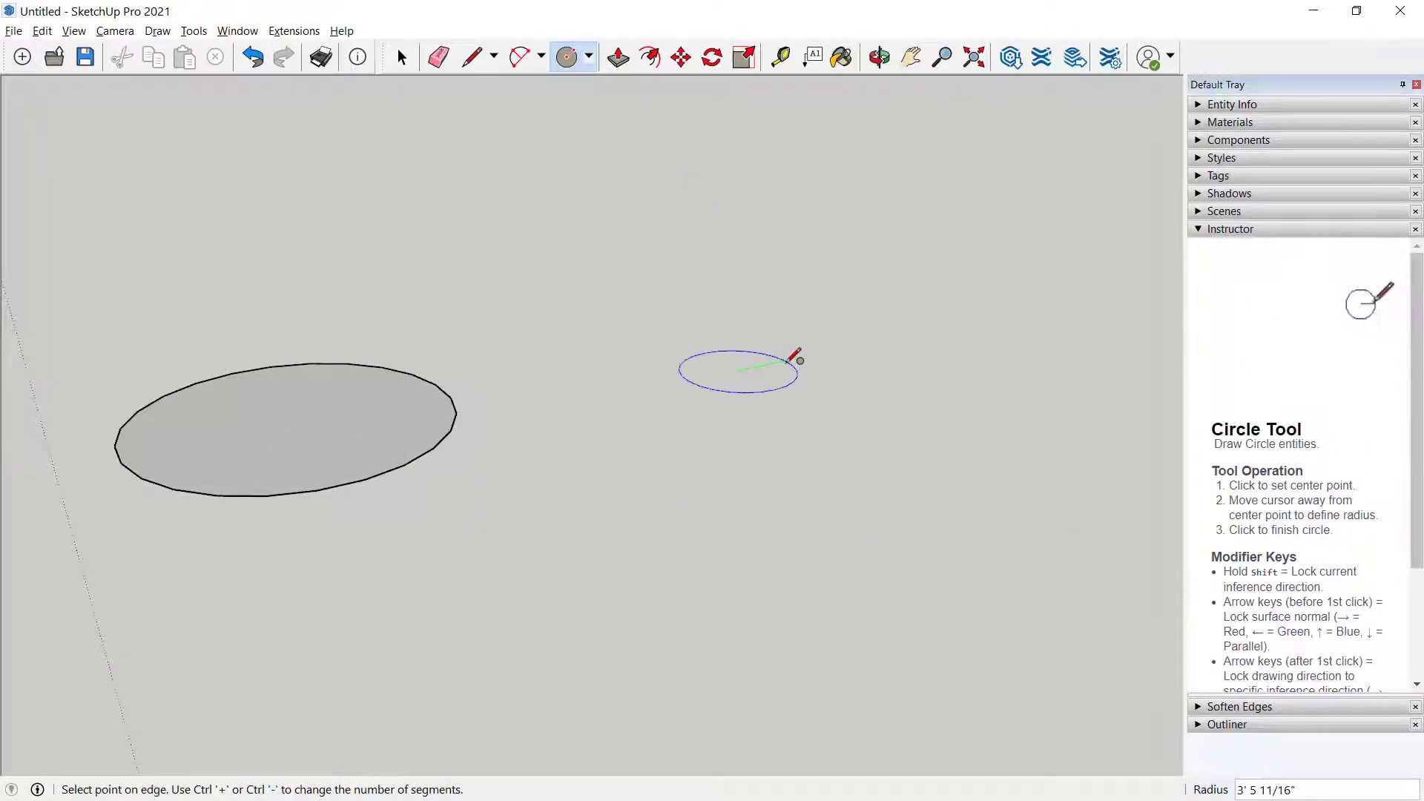
key(Escape)
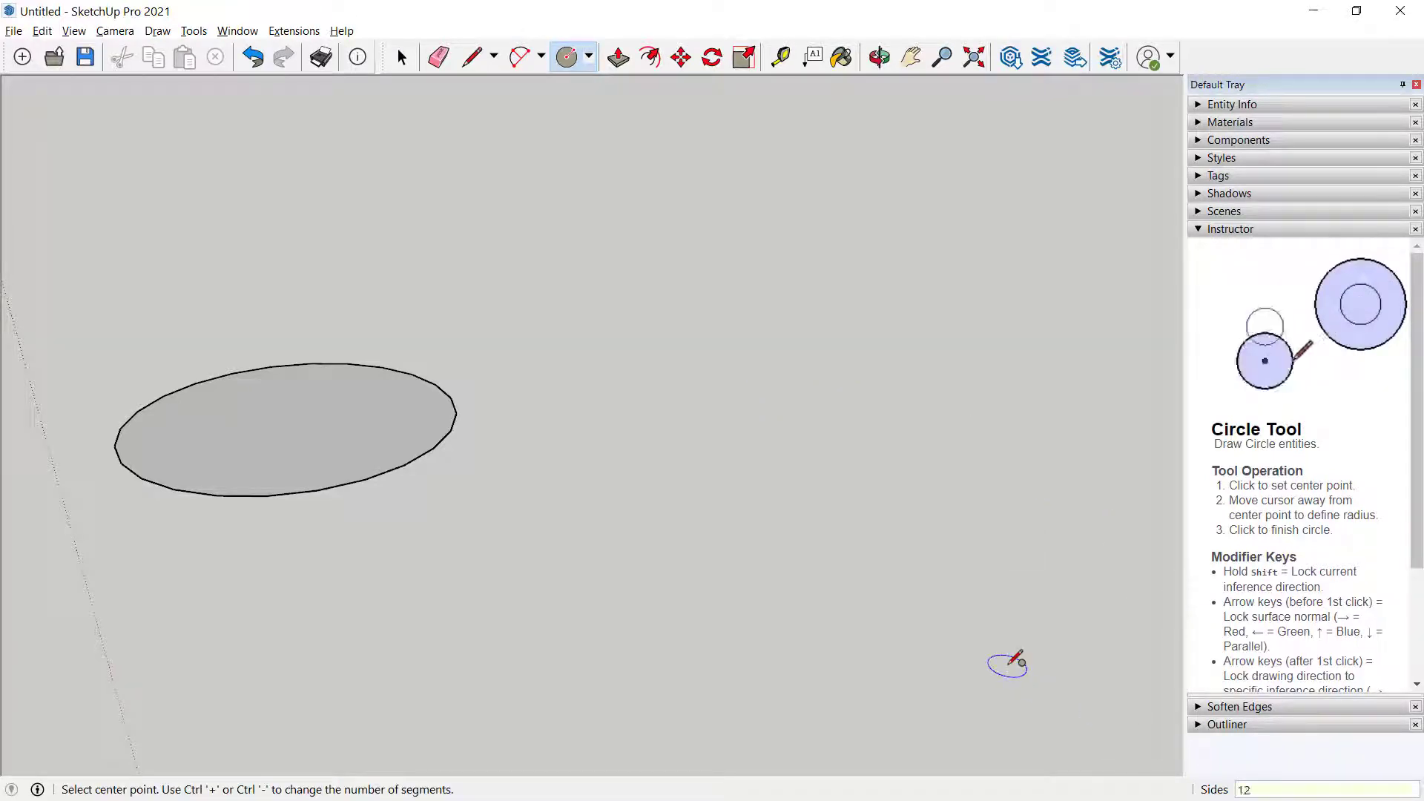
click(683, 416)
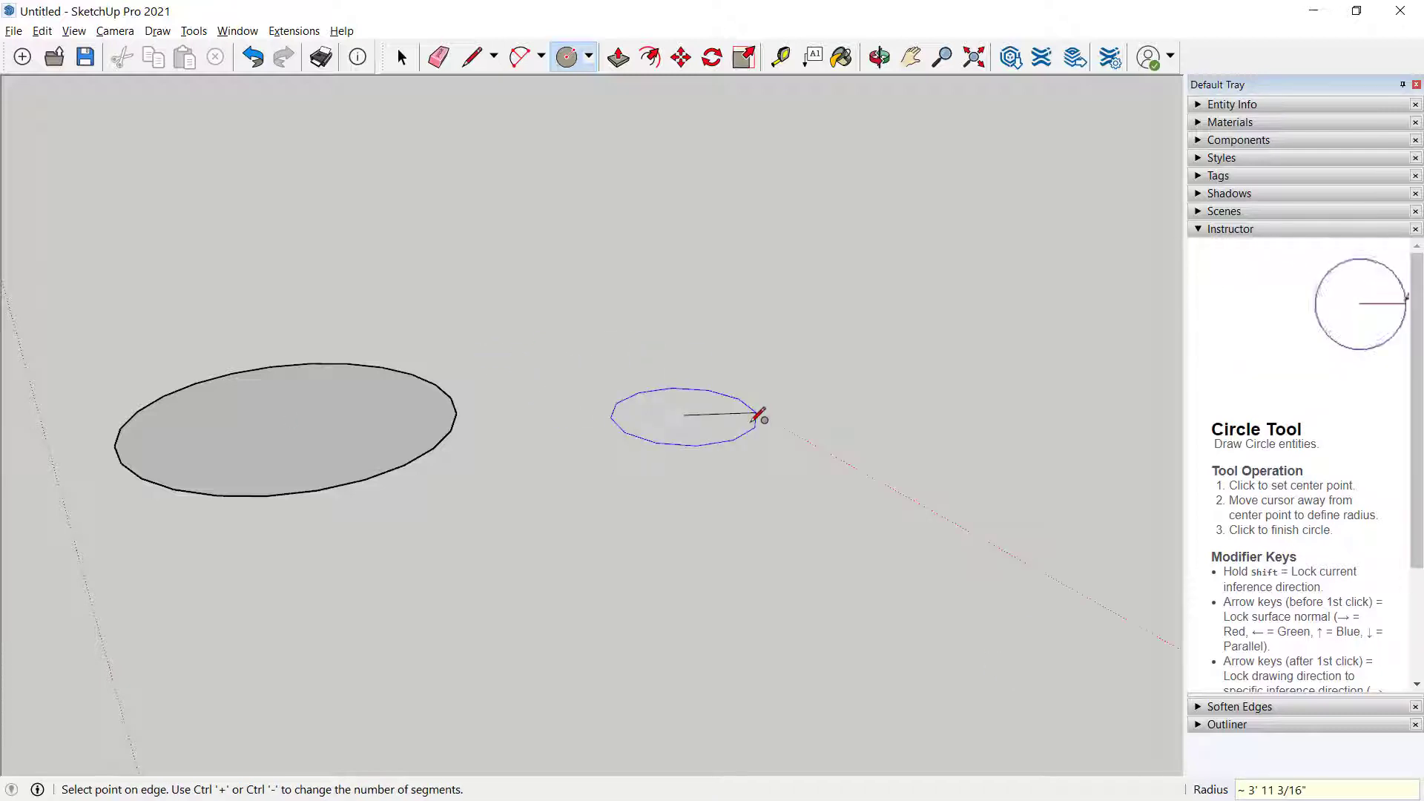
click(787, 424)
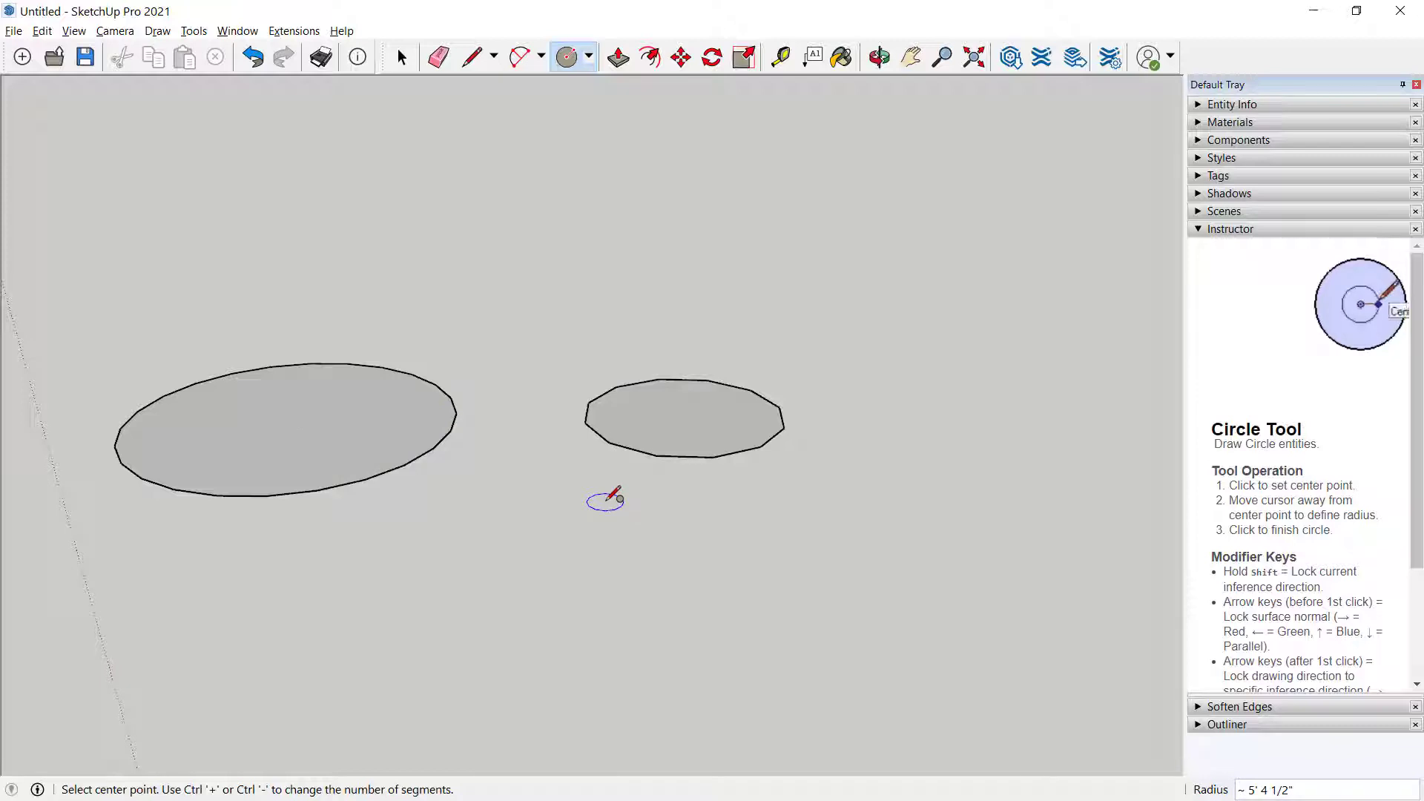
Set the circle's sides to 4 and draw a square with a radius of about 7' 9" in front of the two circles
click(566, 58)
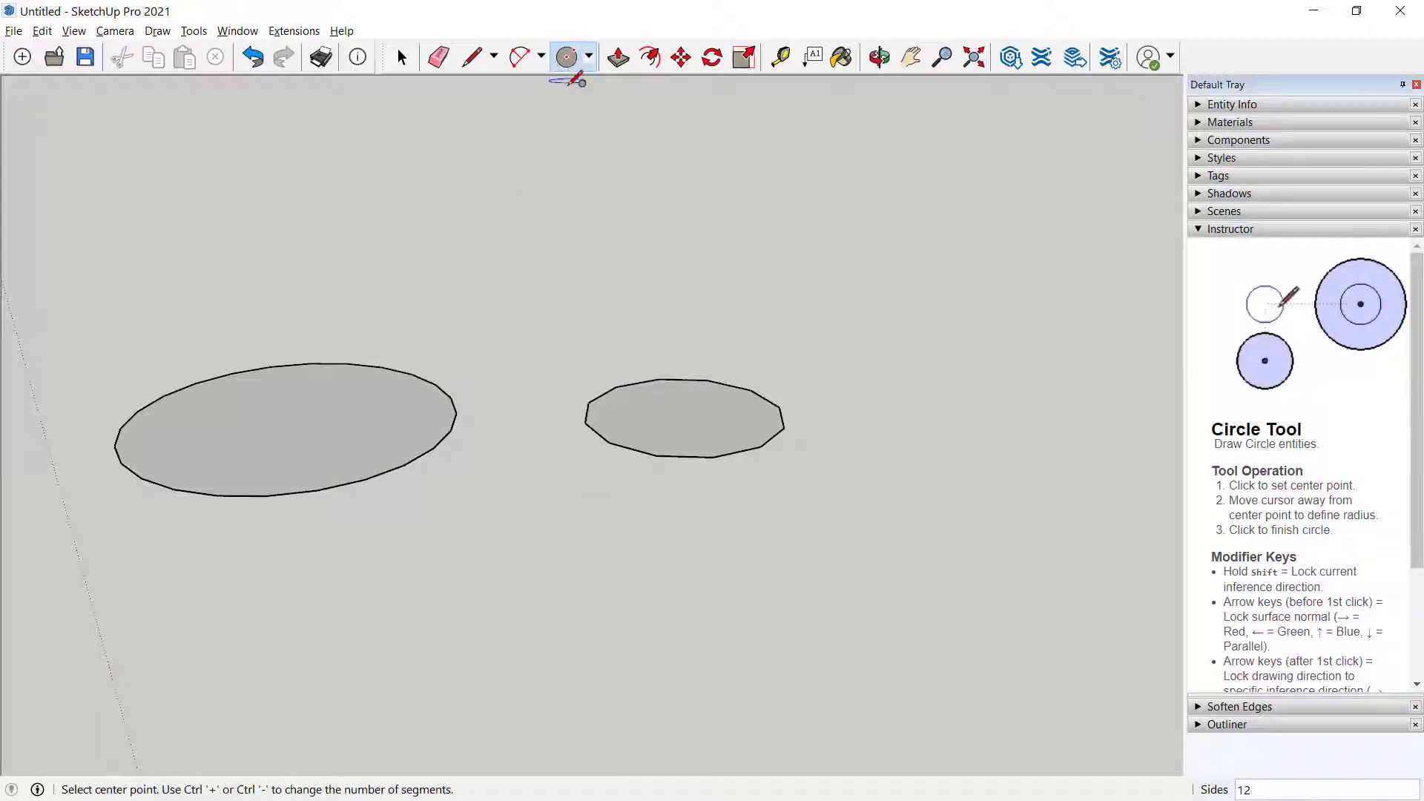
text(4)
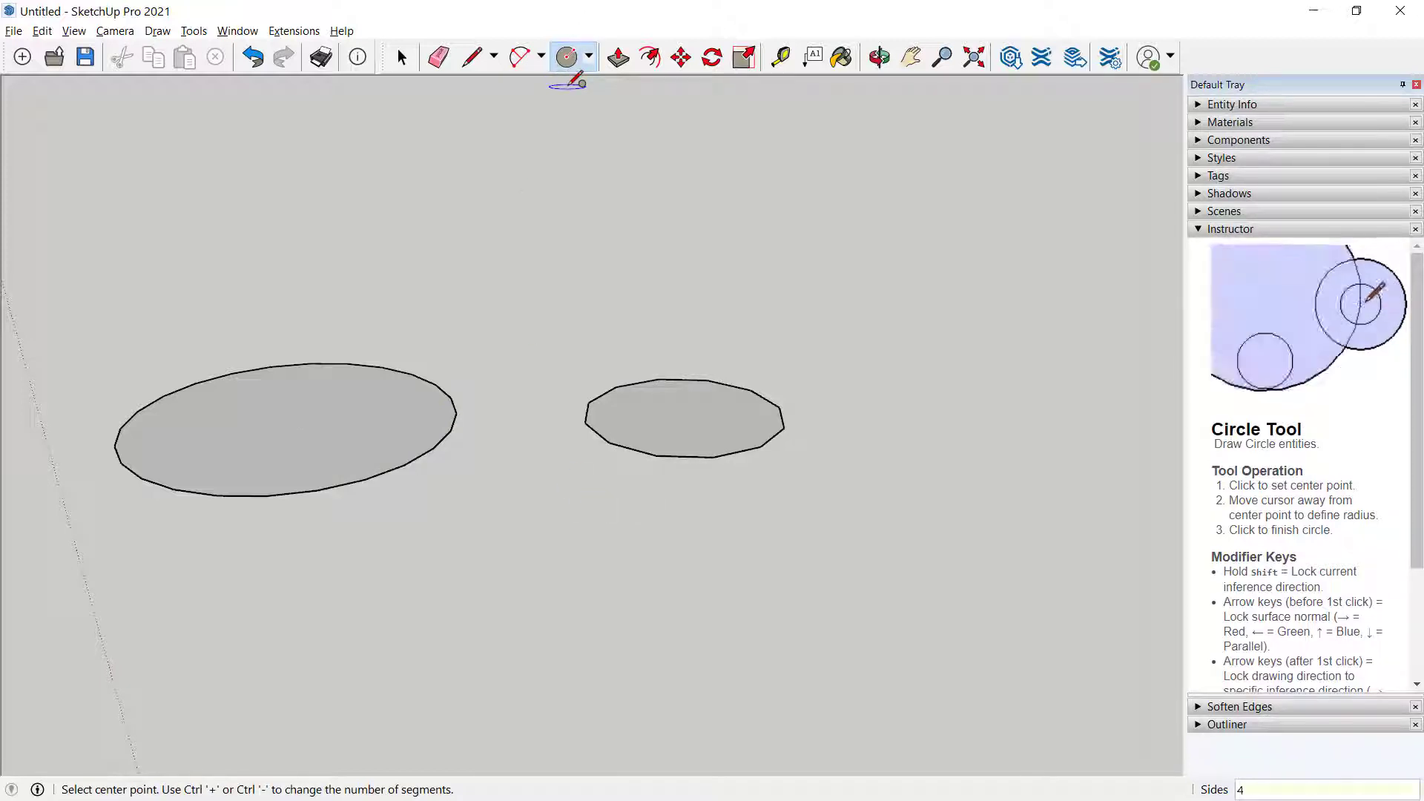
key(Return)
click(587, 526)
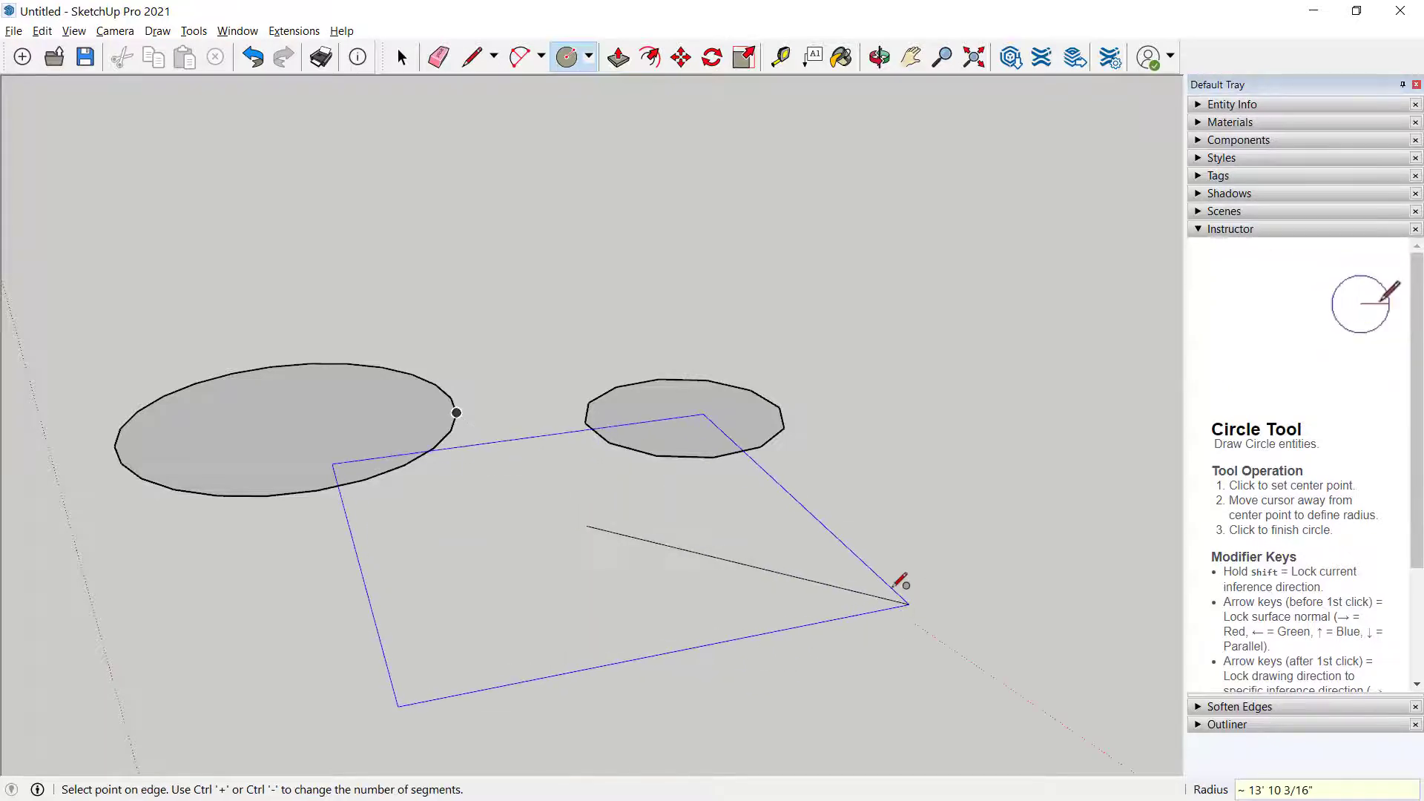
click(743, 495)
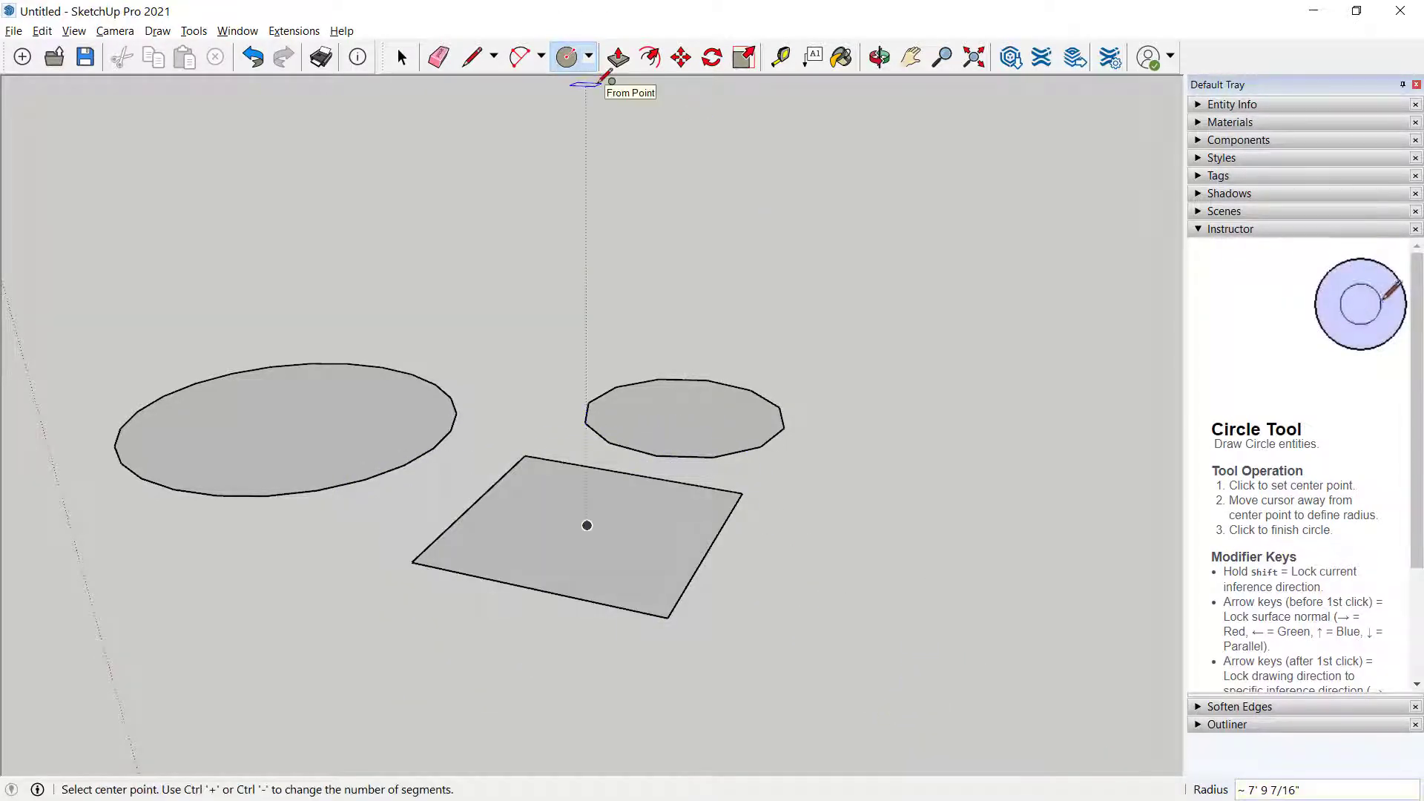
Draw a flat many-sided polygon resembling a circle beside the 4-sided shape with the Polygon tool
click(588, 56)
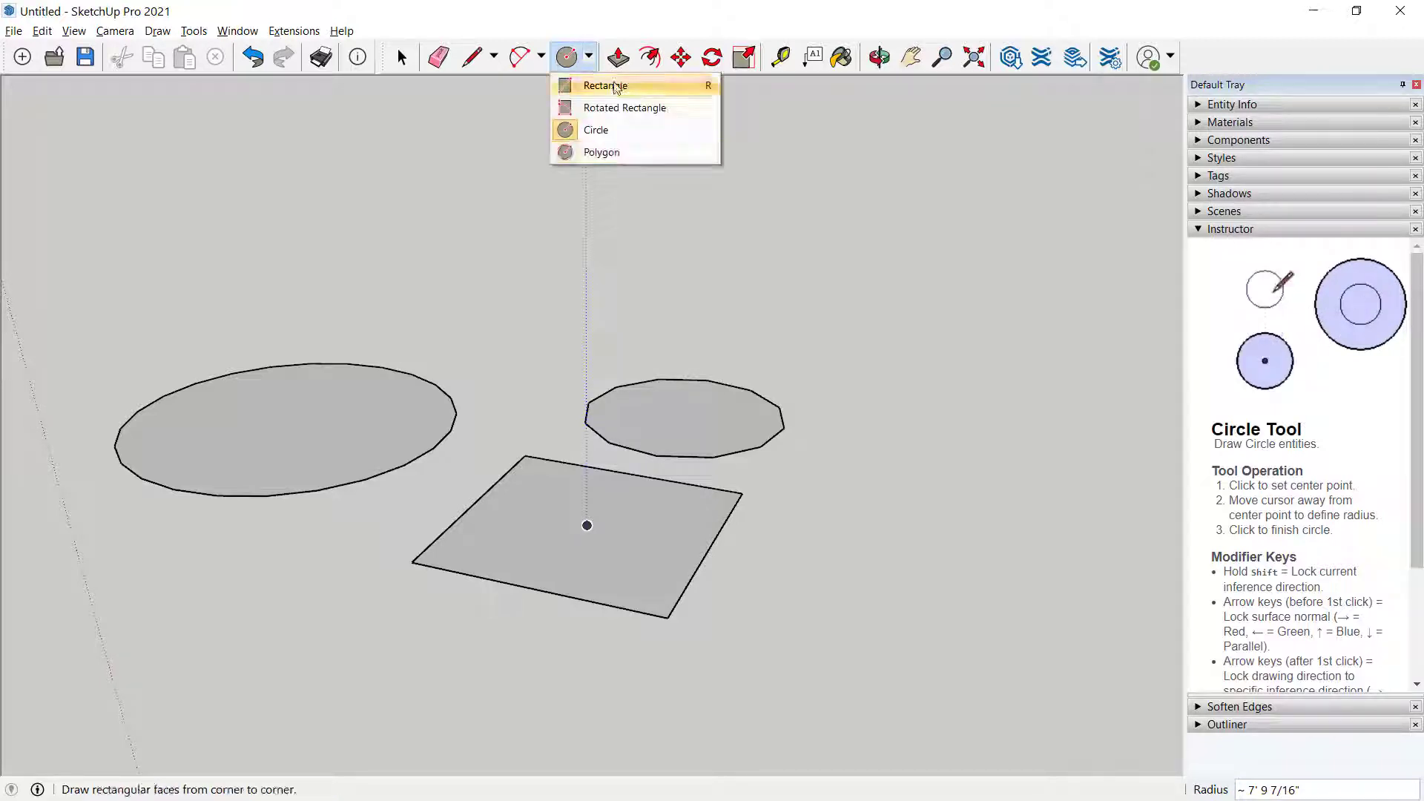
click(642, 151)
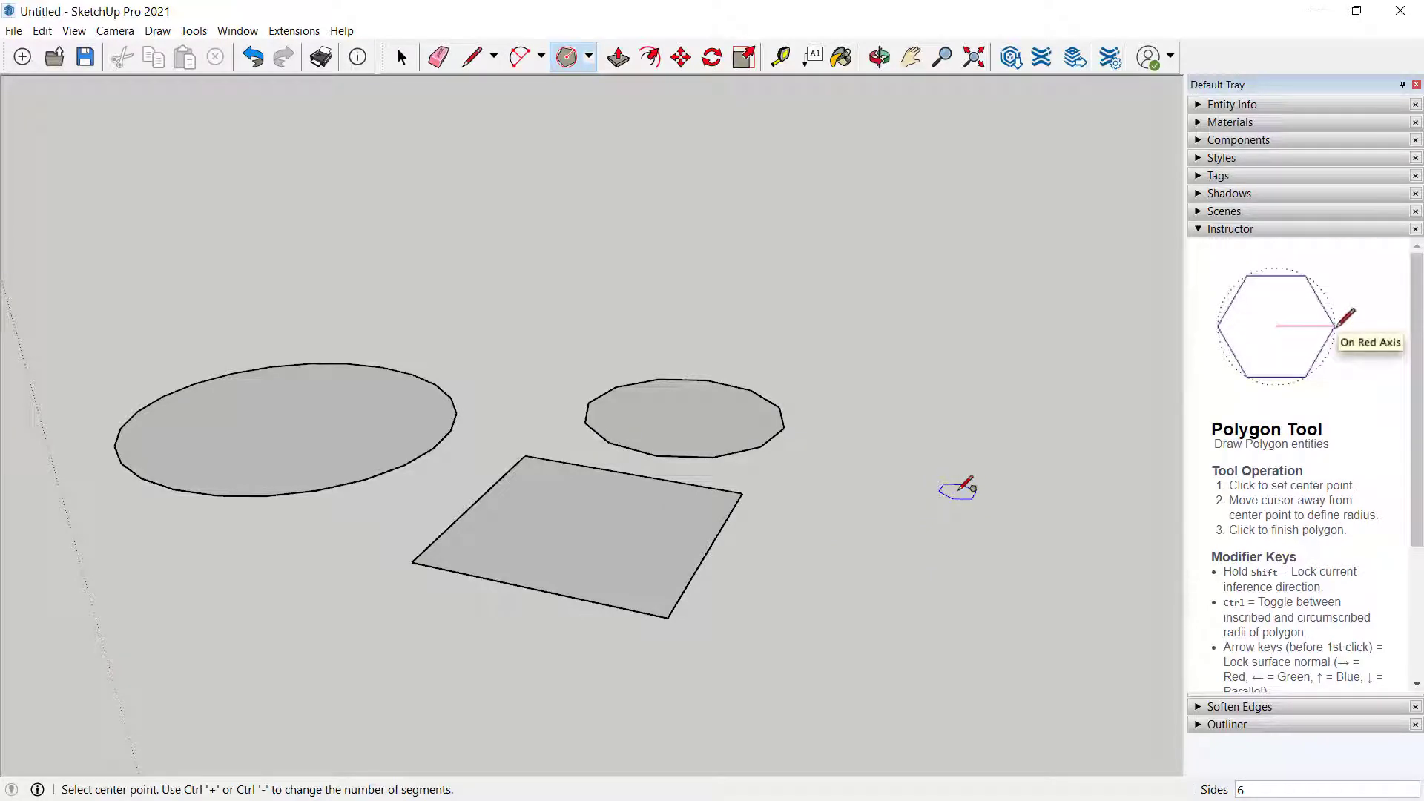
click(946, 535)
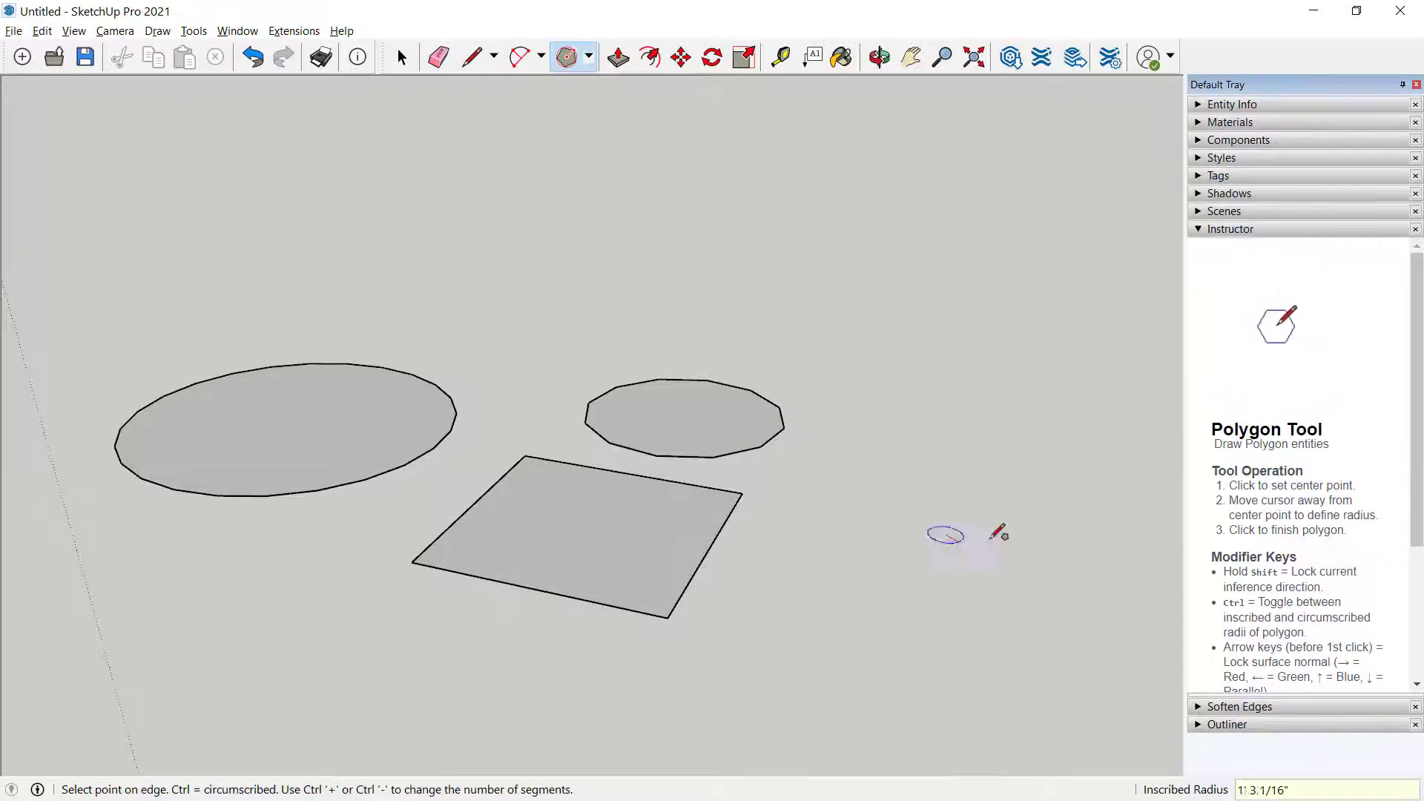
click(1063, 541)
scroll(1017, 597, up, 2)
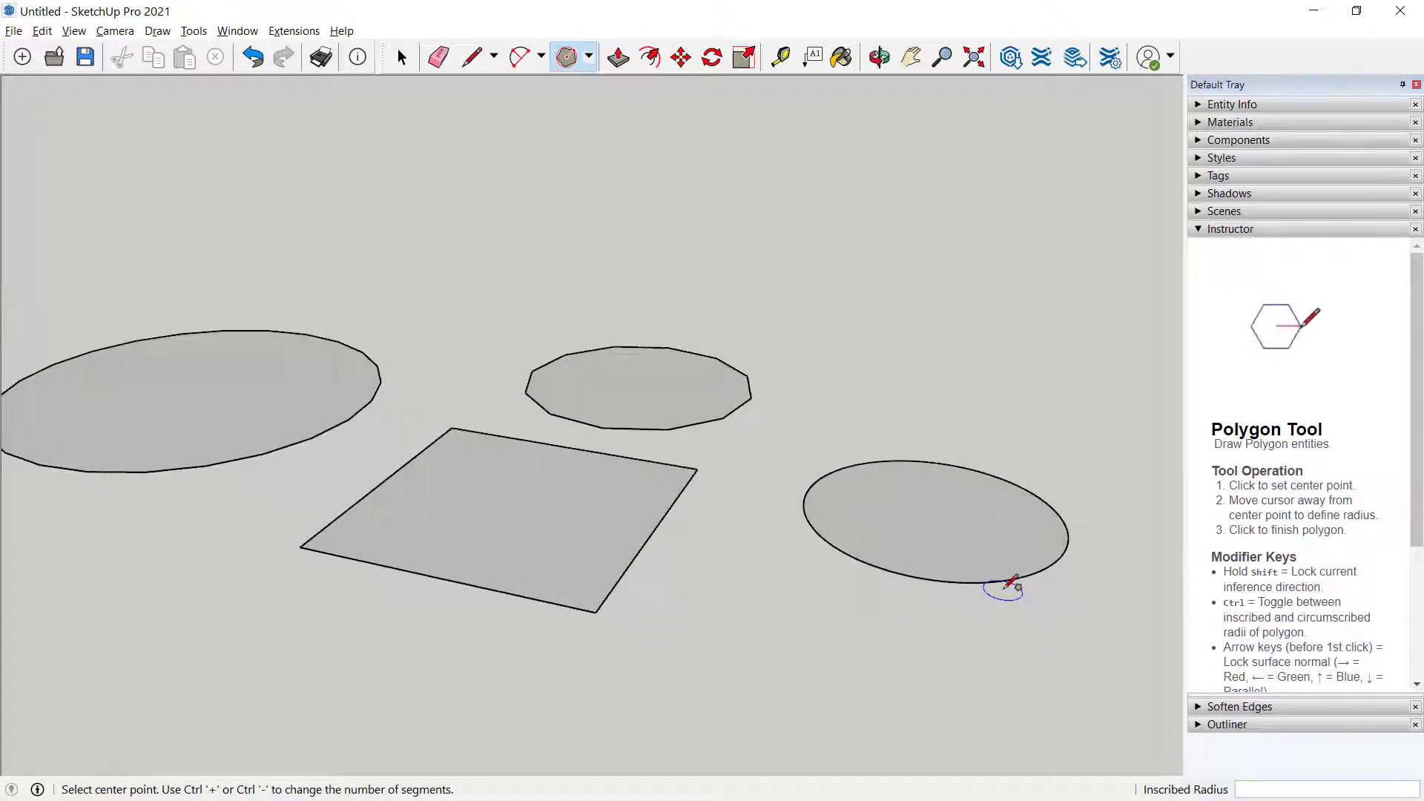
middle_drag(646, 604, 738, 605)
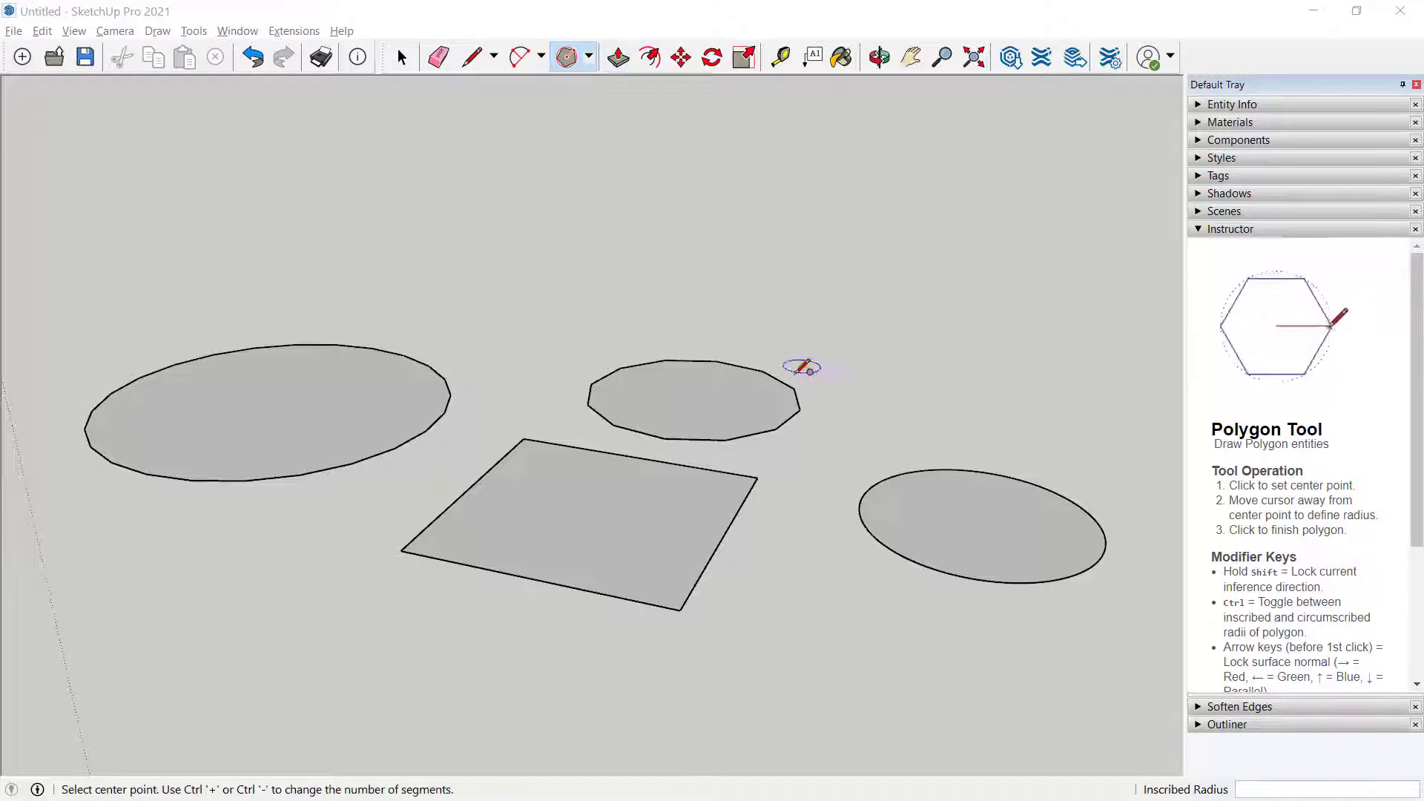
Extrude the 24-sided circle upward with Push/Pull and raise the 12-sided circle about 9' 8"
scroll(785, 371, up, 3)
scroll(700, 362, down, 1)
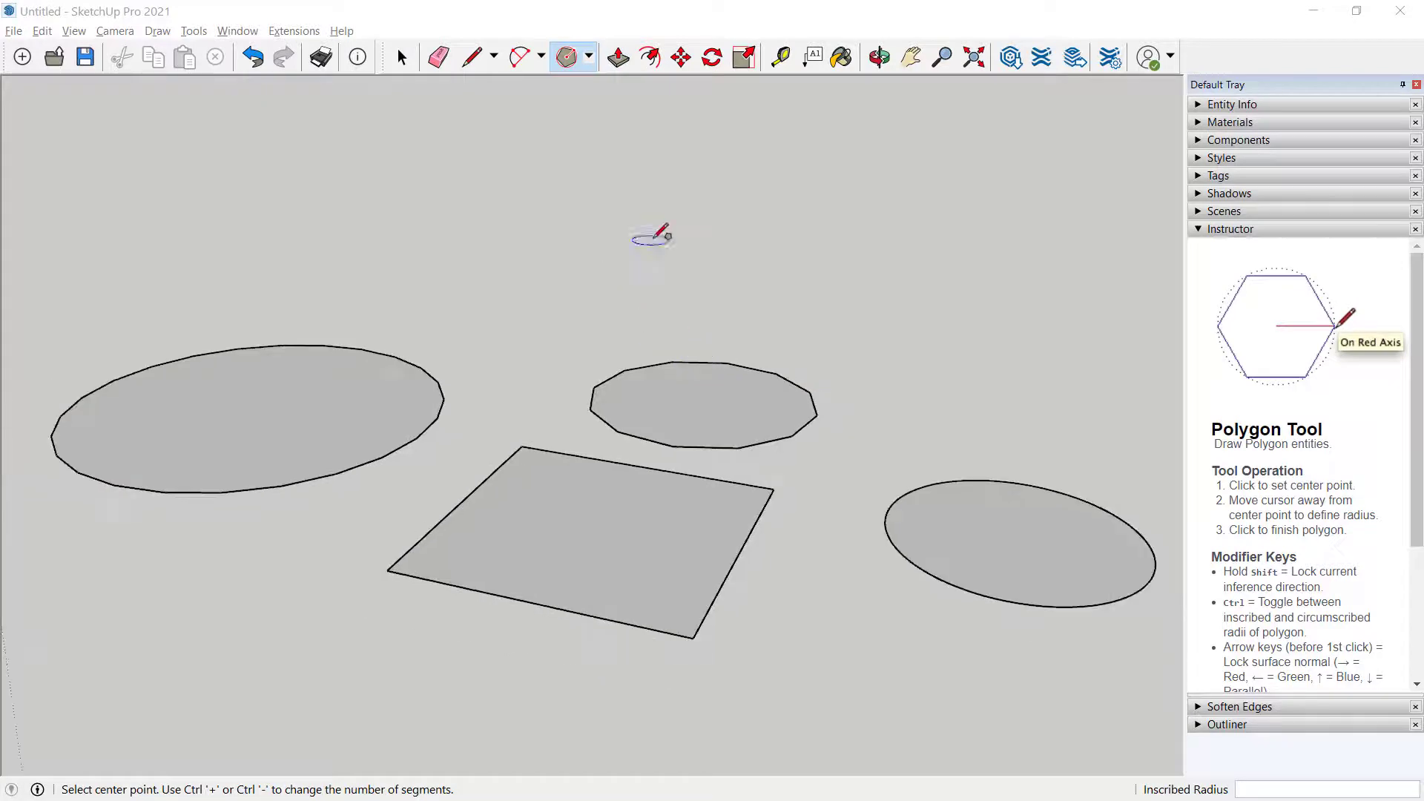
click(618, 60)
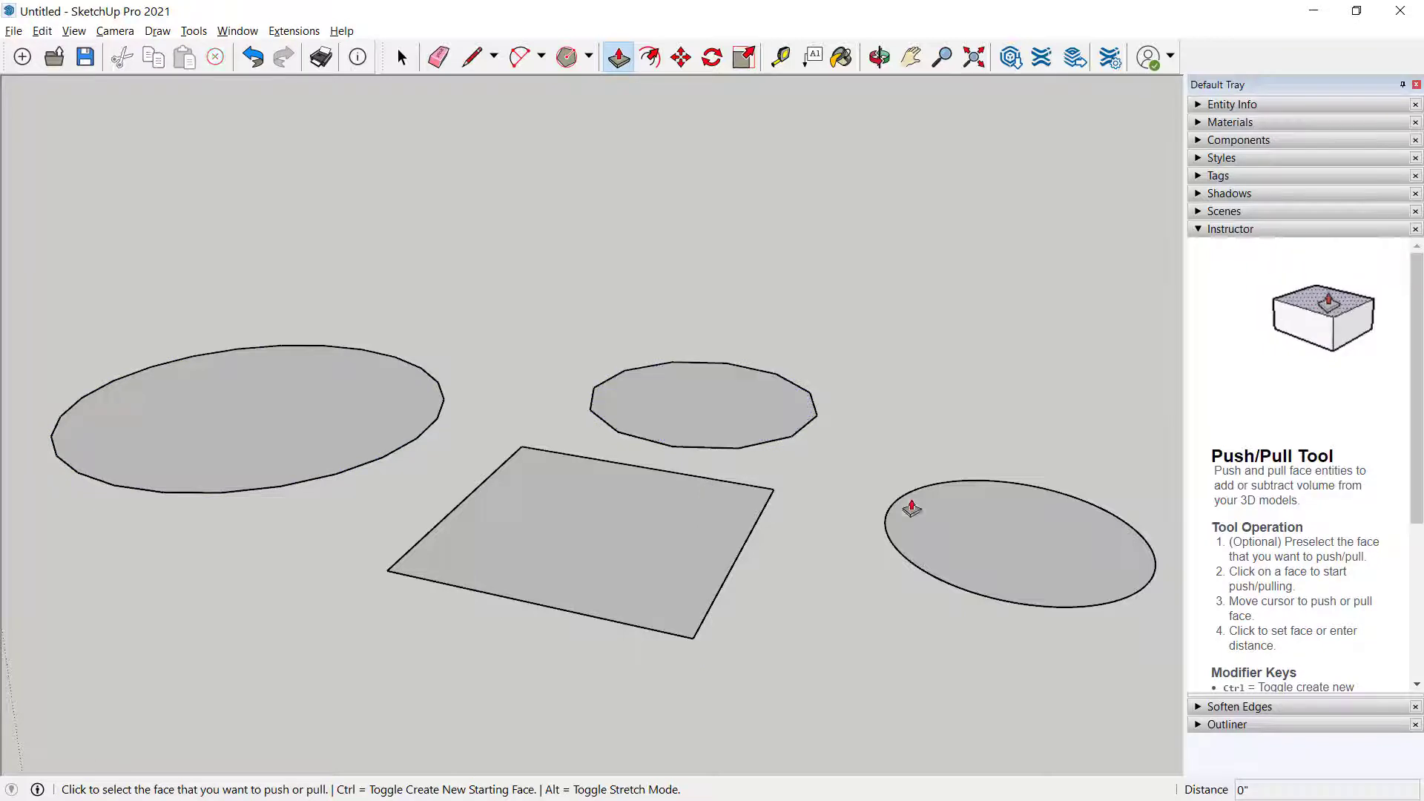
click(266, 421)
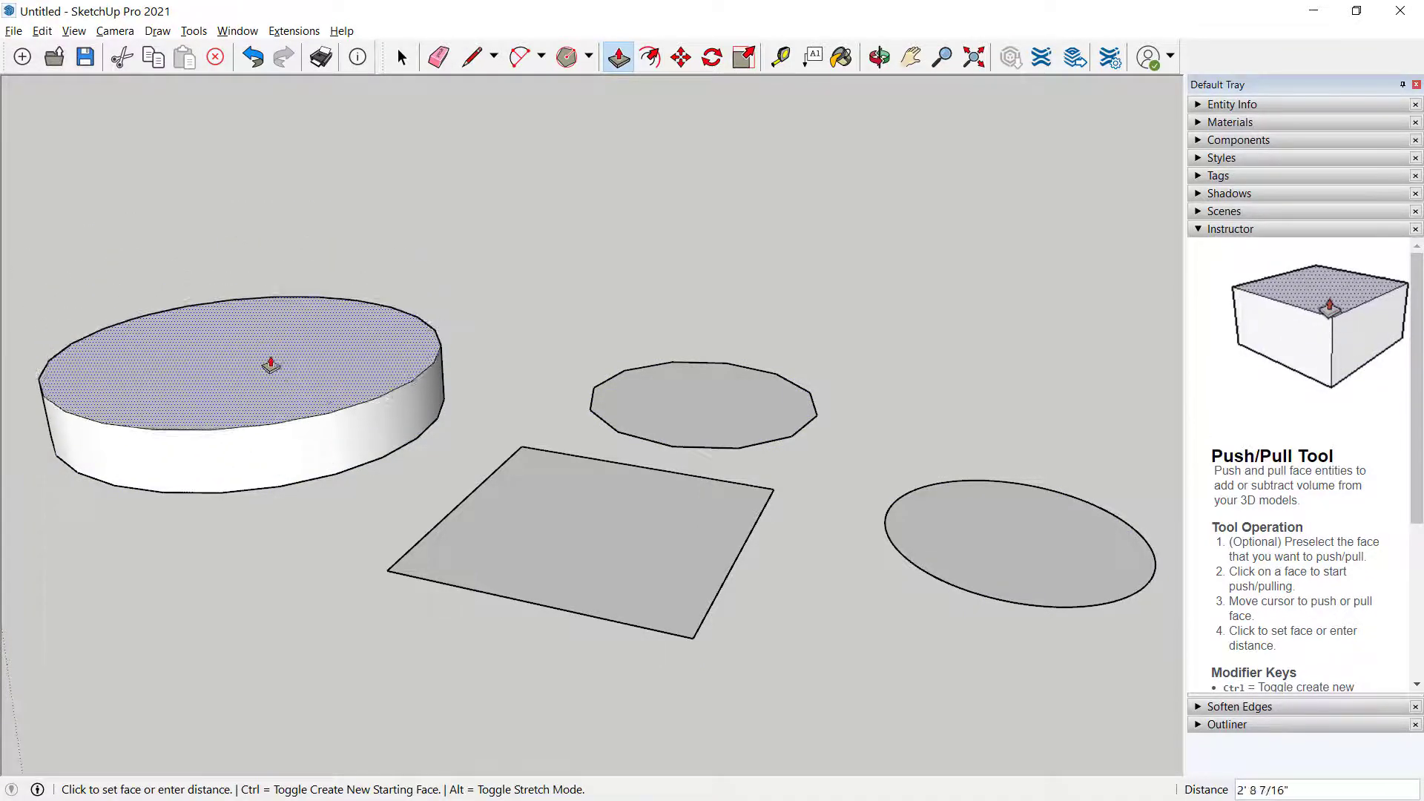
click(266, 257)
click(722, 413)
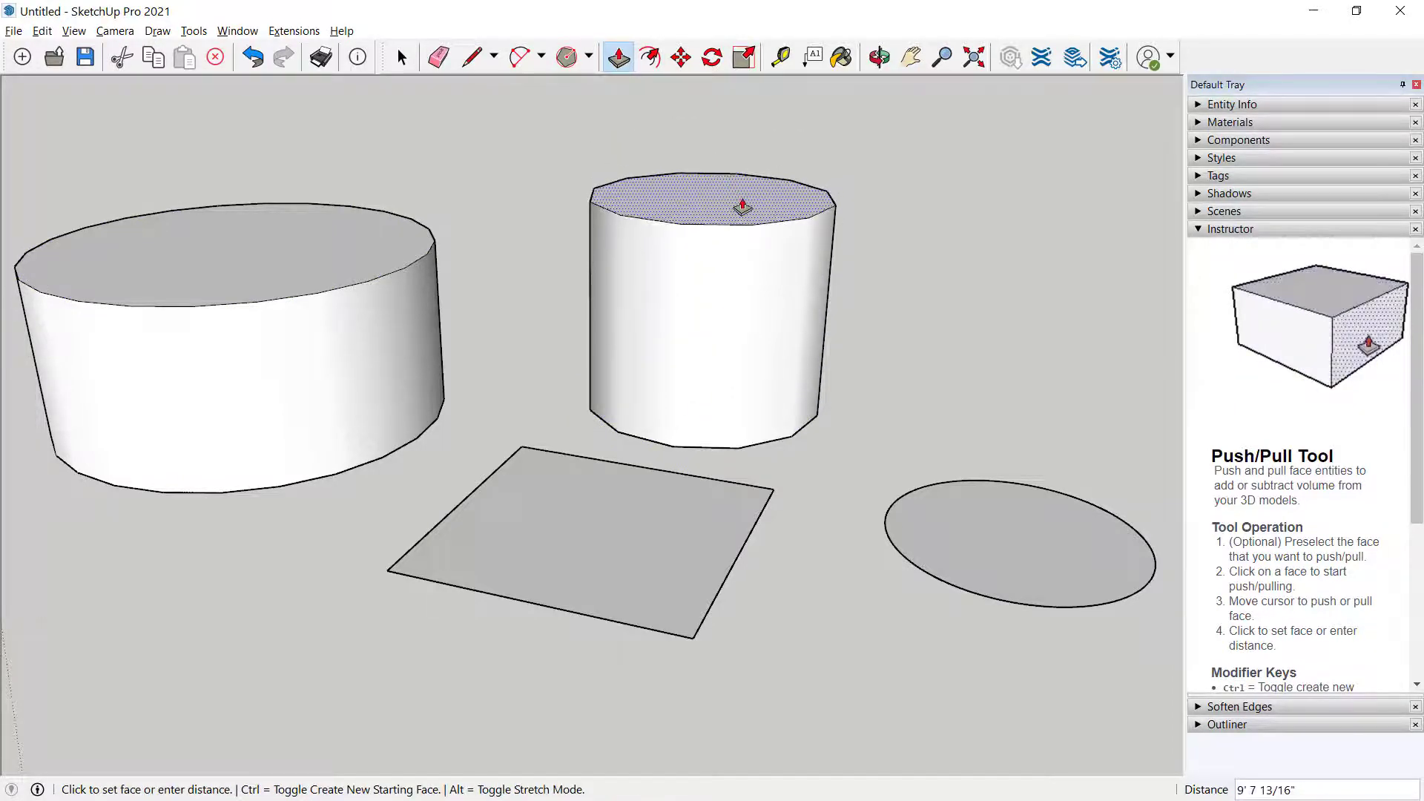
click(743, 207)
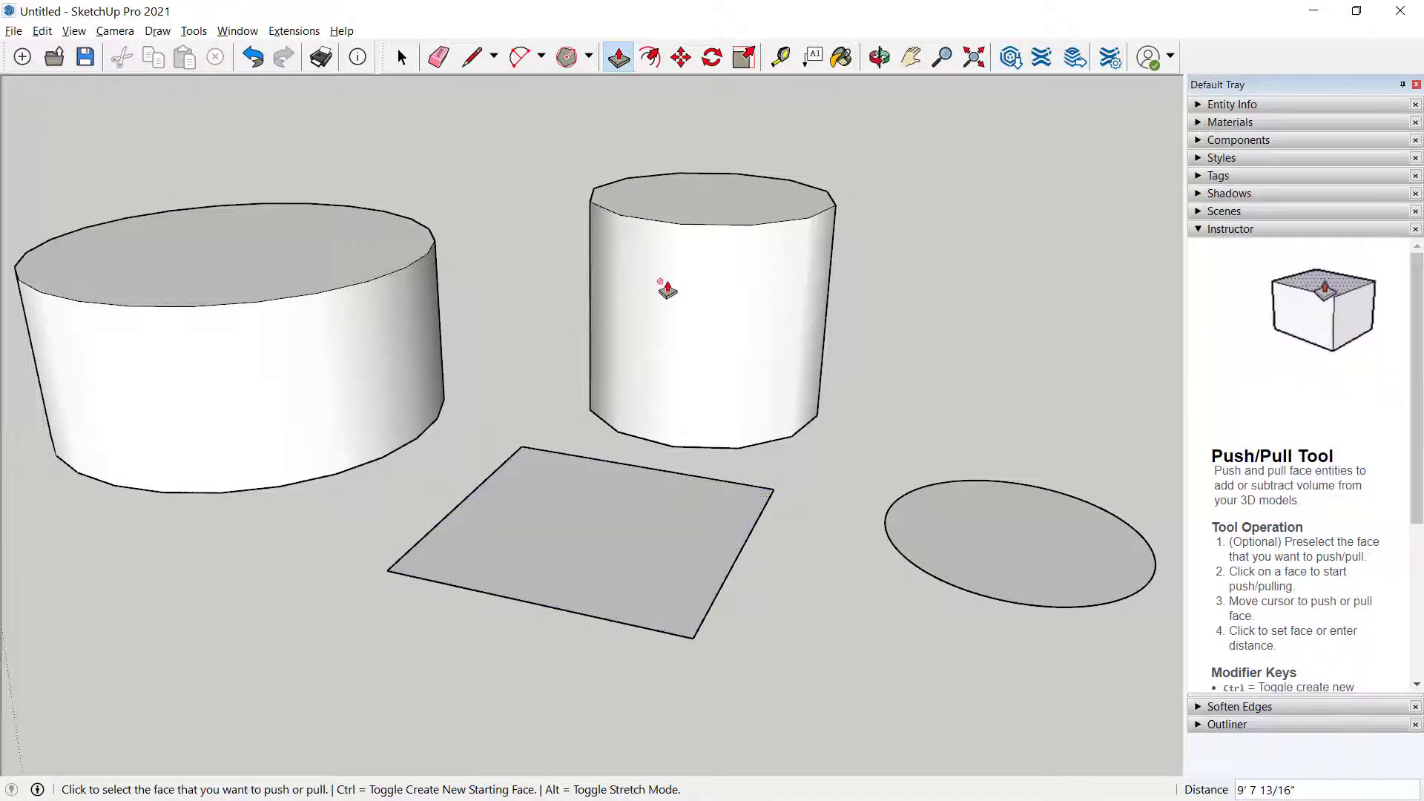
Push the four-sided shape downward, try a distance of 5', and set the distance to 1'
click(633, 568)
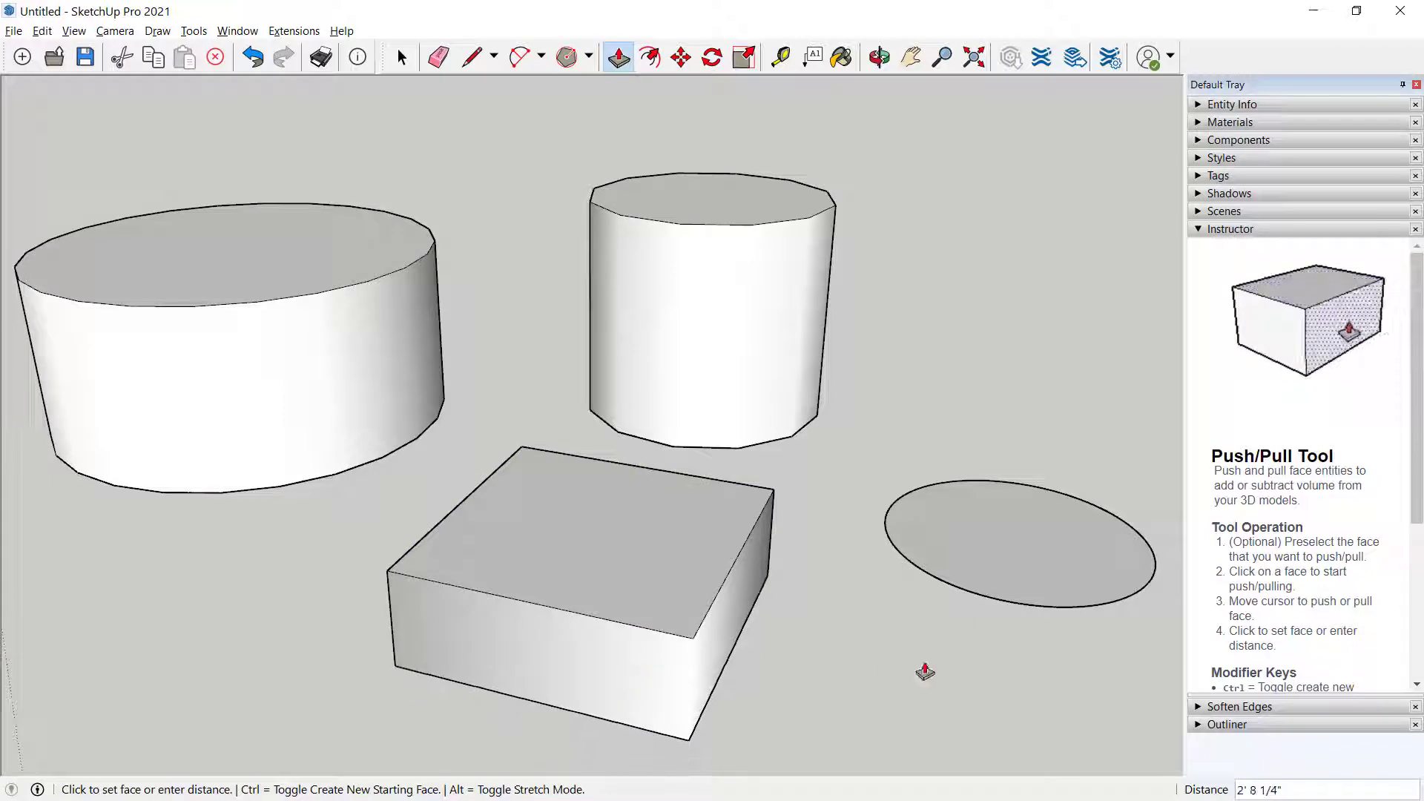
click(526, 664)
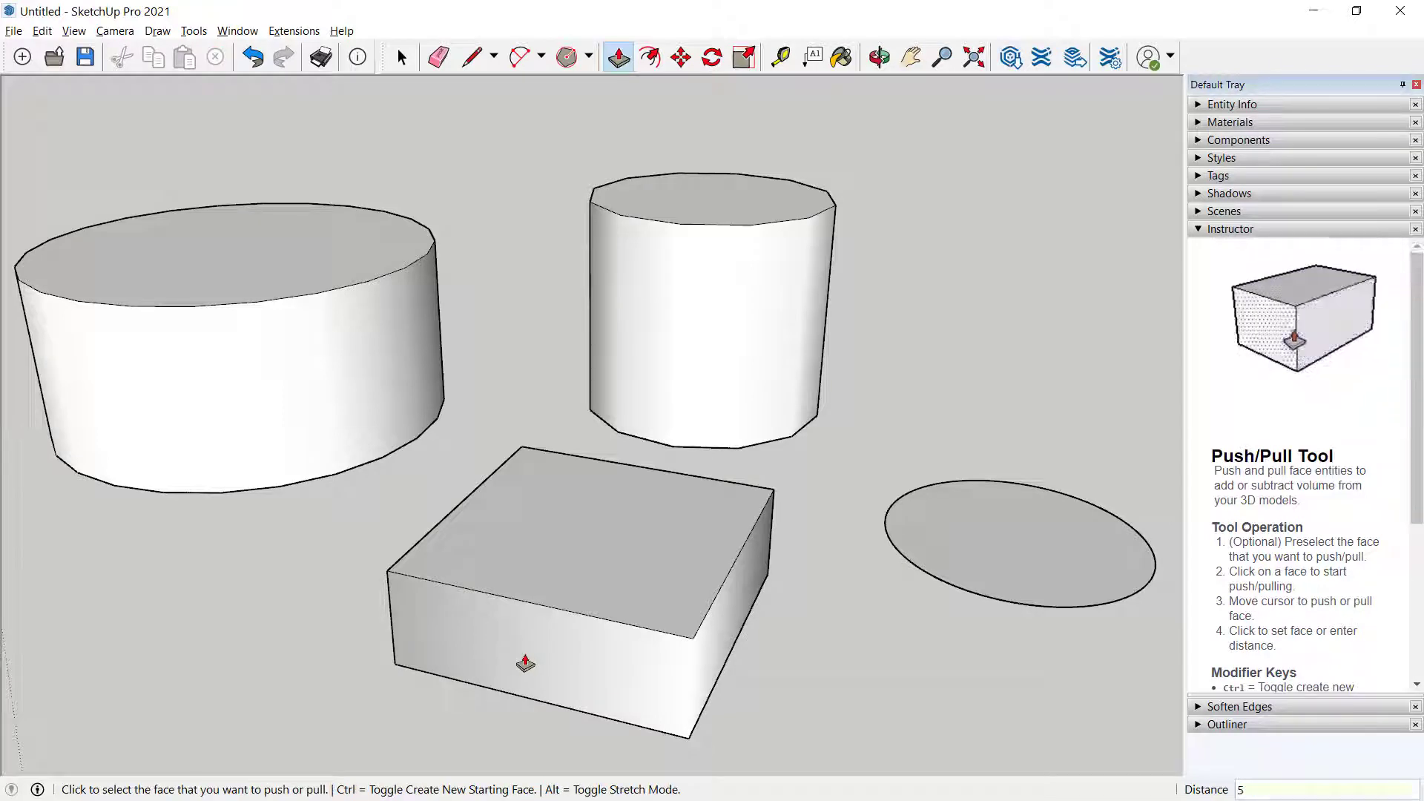
click(525, 662)
text(\)
key(Return)
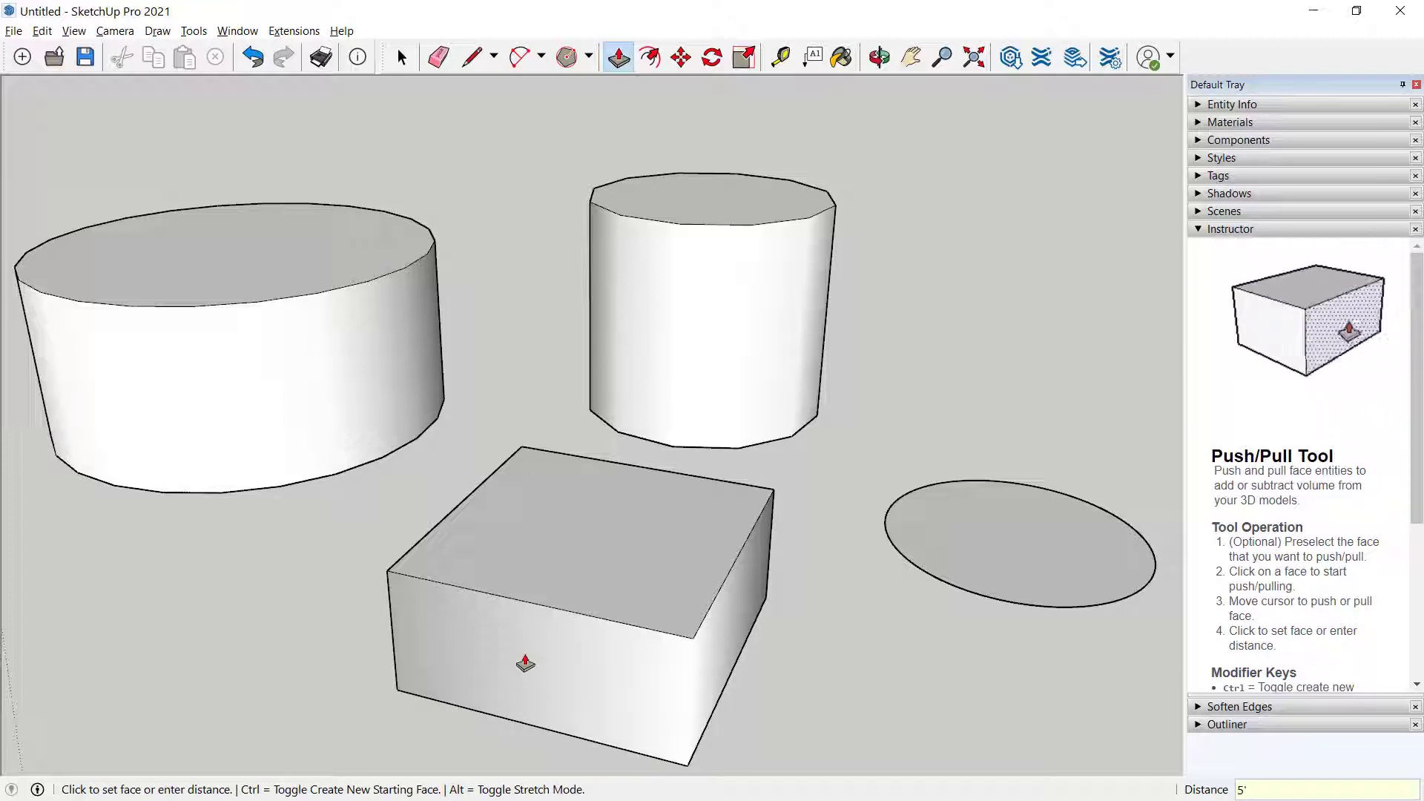
text(1)
key(Return)
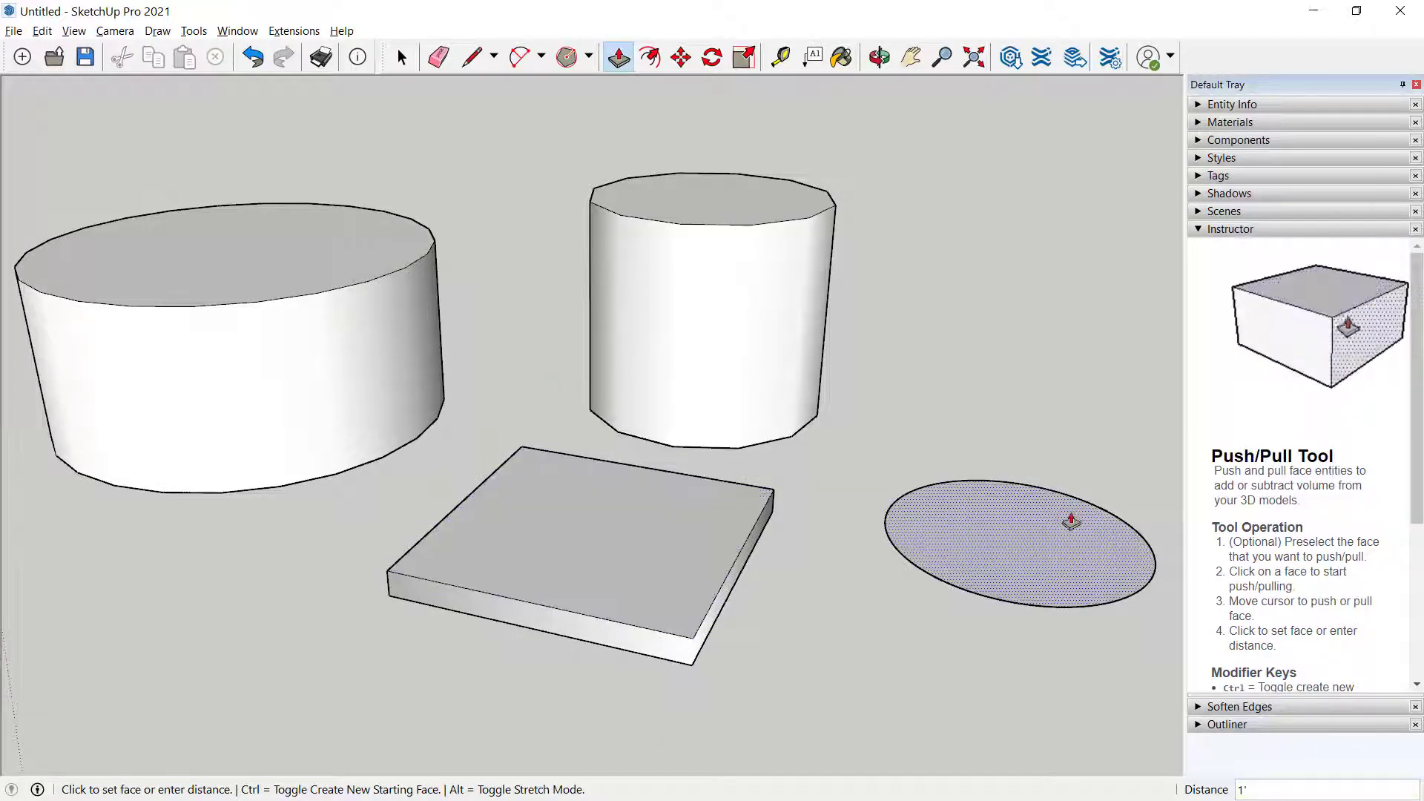
Extrude the many-sided polygon upward about 6' 4"
click(1053, 537)
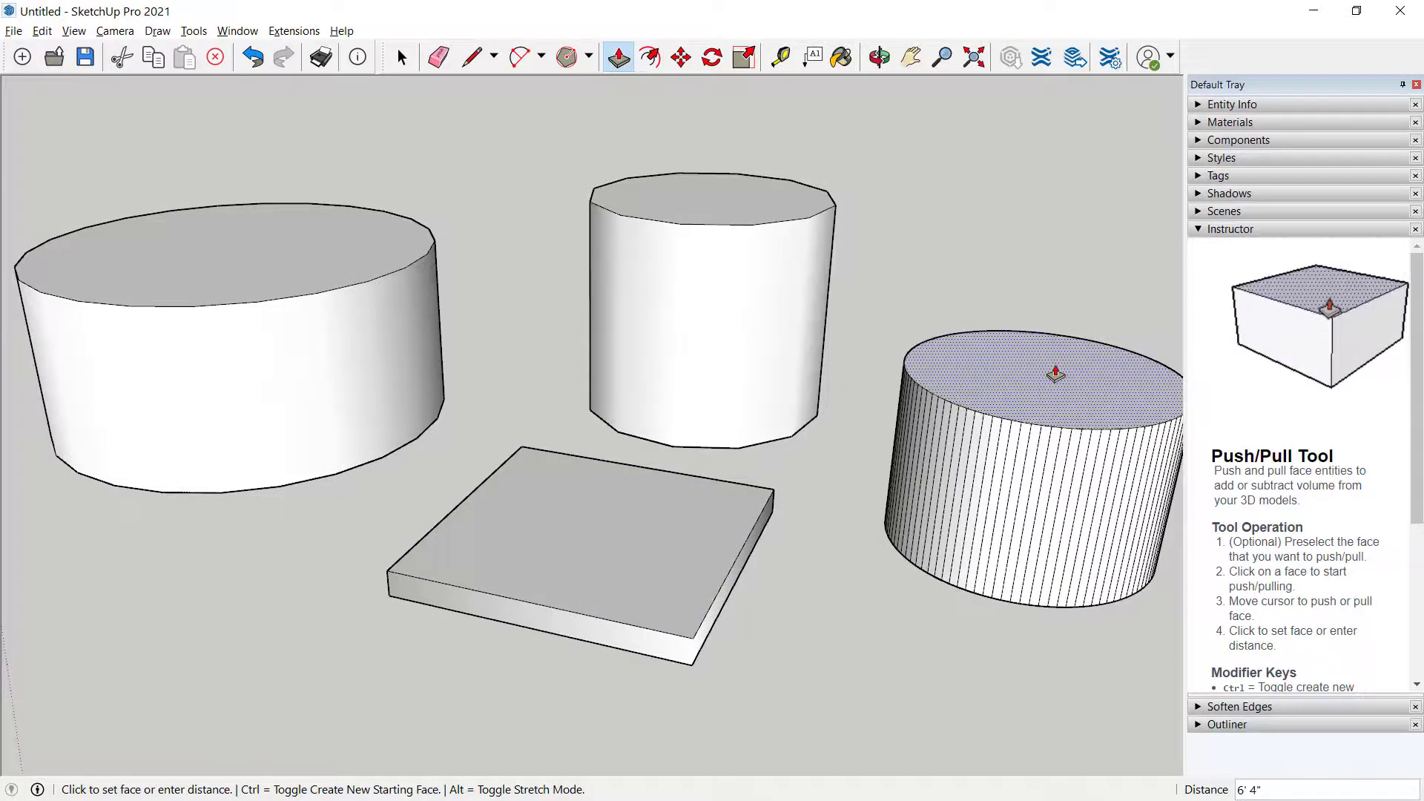
click(1056, 369)
scroll(538, 537, down, 2)
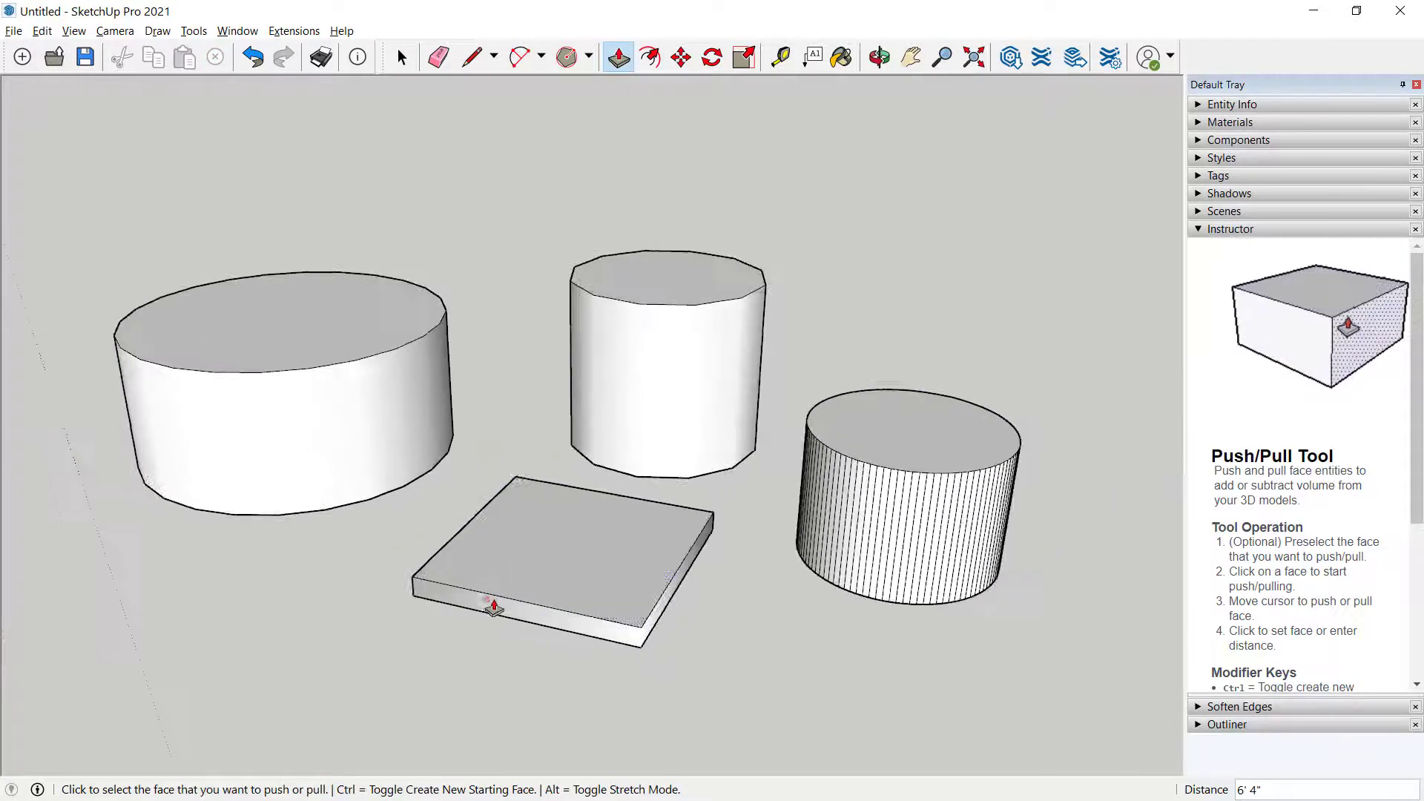
Extrude the tilted rectangle outward about 9' 7" into a slanted box
middle_drag(493, 604, 407, 397)
scroll(674, 470, down, 3)
scroll(675, 470, down, 1)
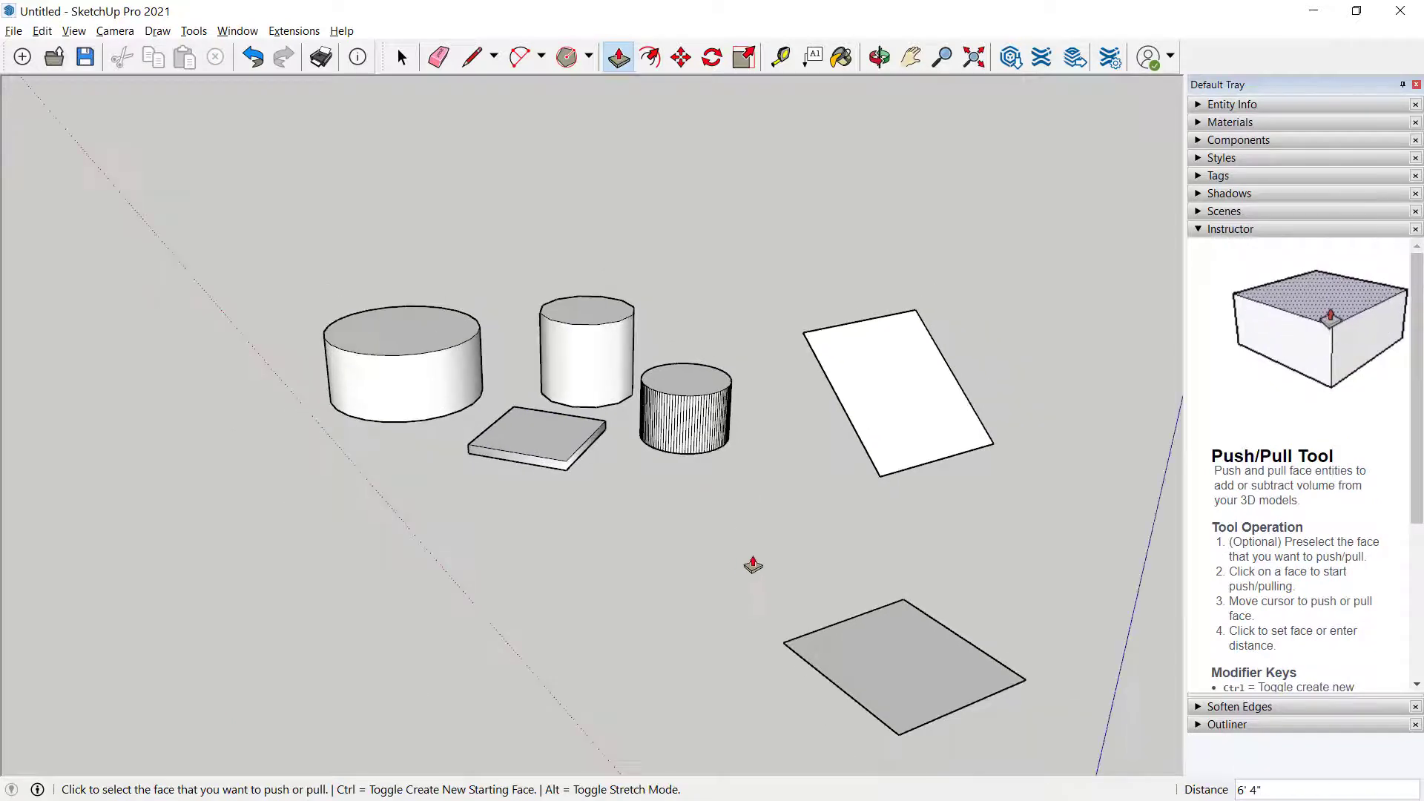
click(906, 399)
click(1002, 391)
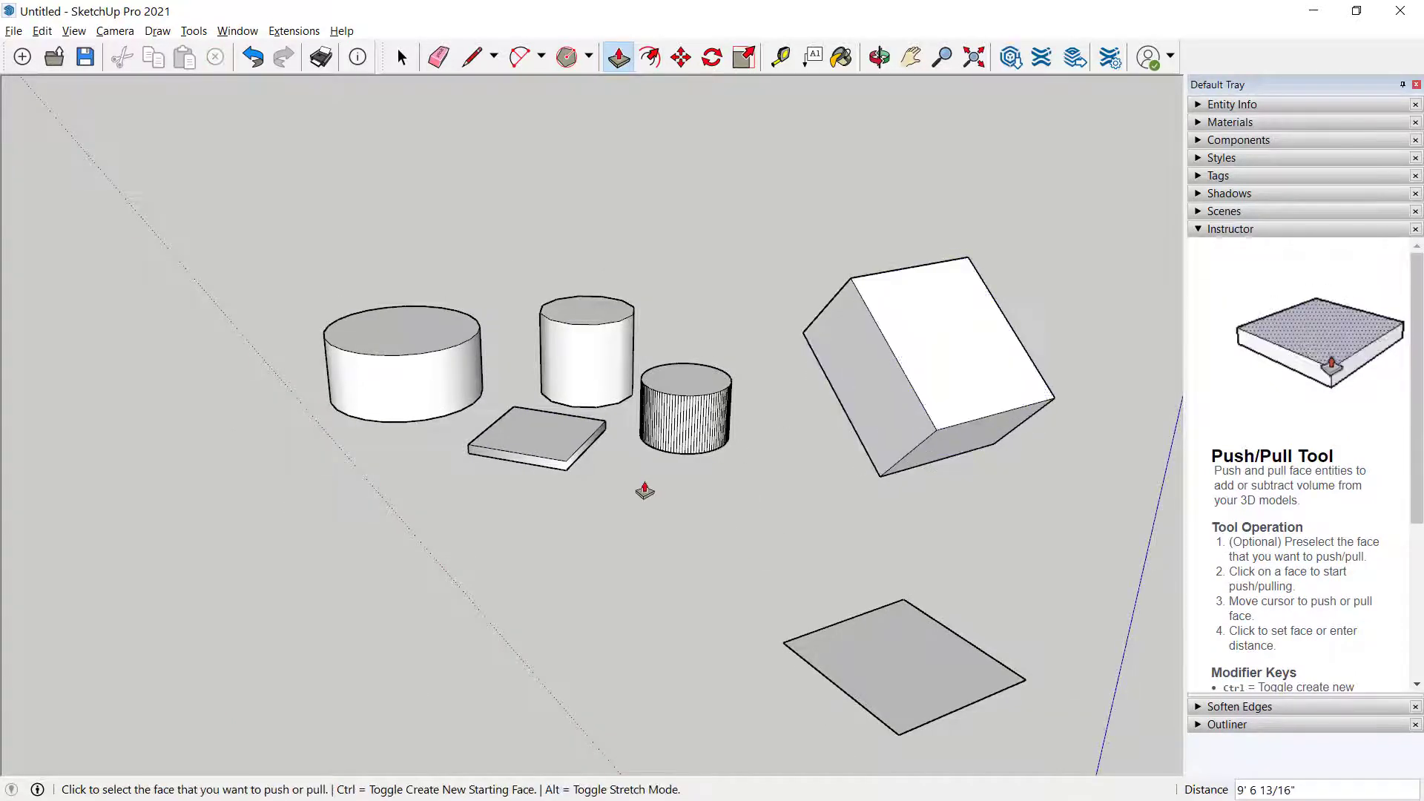
Extrude the flat rectangle beneath the slanted box upward about 4' 2"
middle_drag(646, 487, 791, 375)
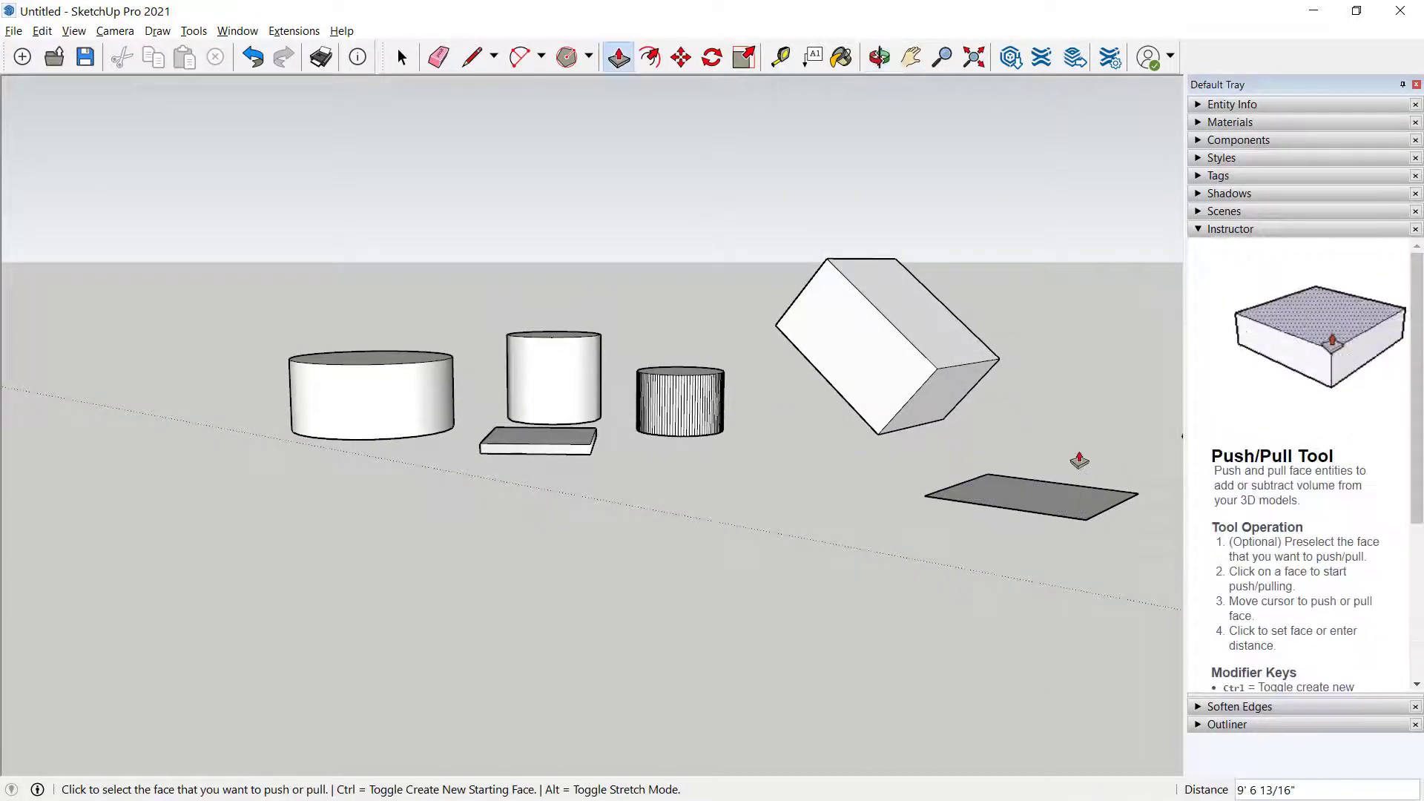
click(1062, 488)
click(1057, 444)
Push the curved freehand face near the red axis downward about 2' 7 1/2"
middle_drag(712, 569, 623, 464)
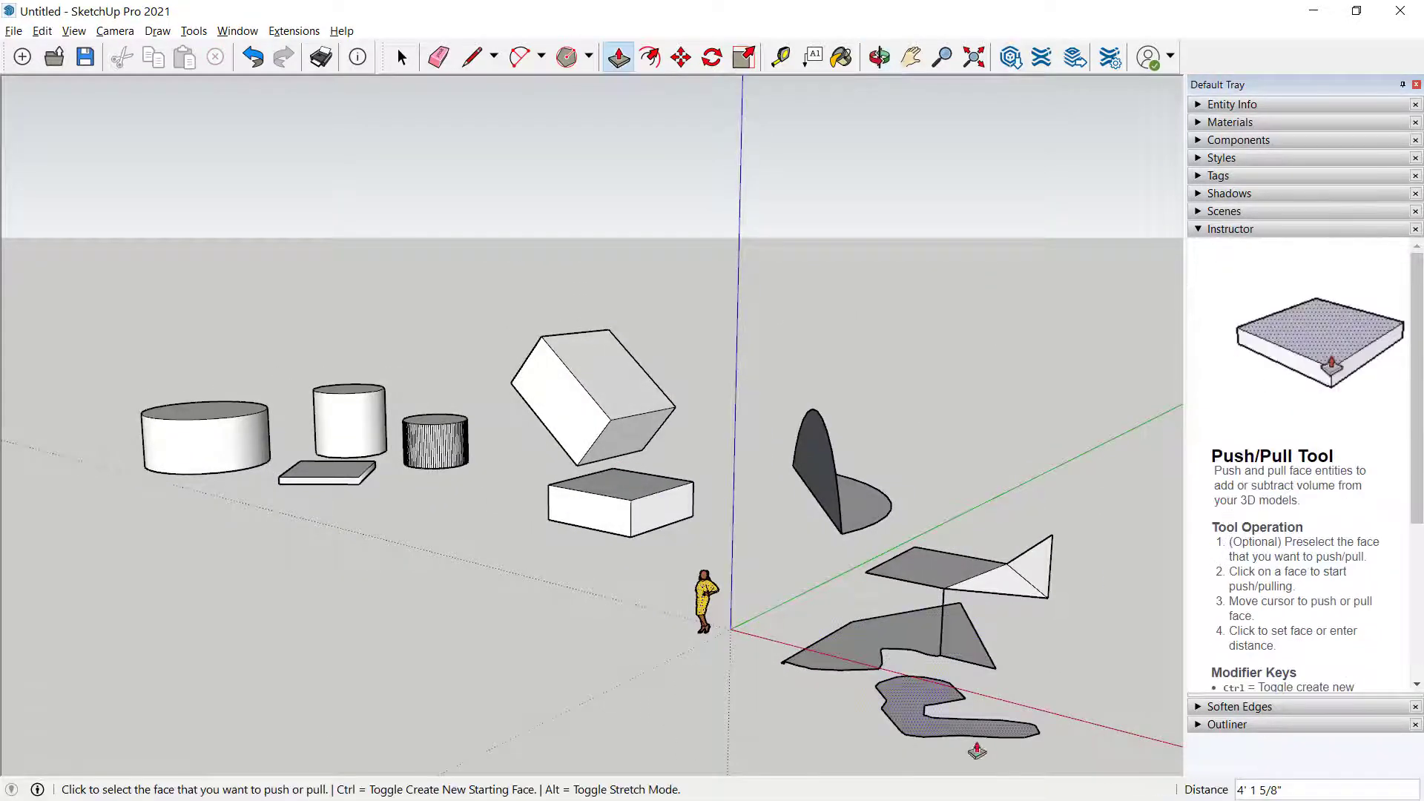
click(920, 733)
click(815, 749)
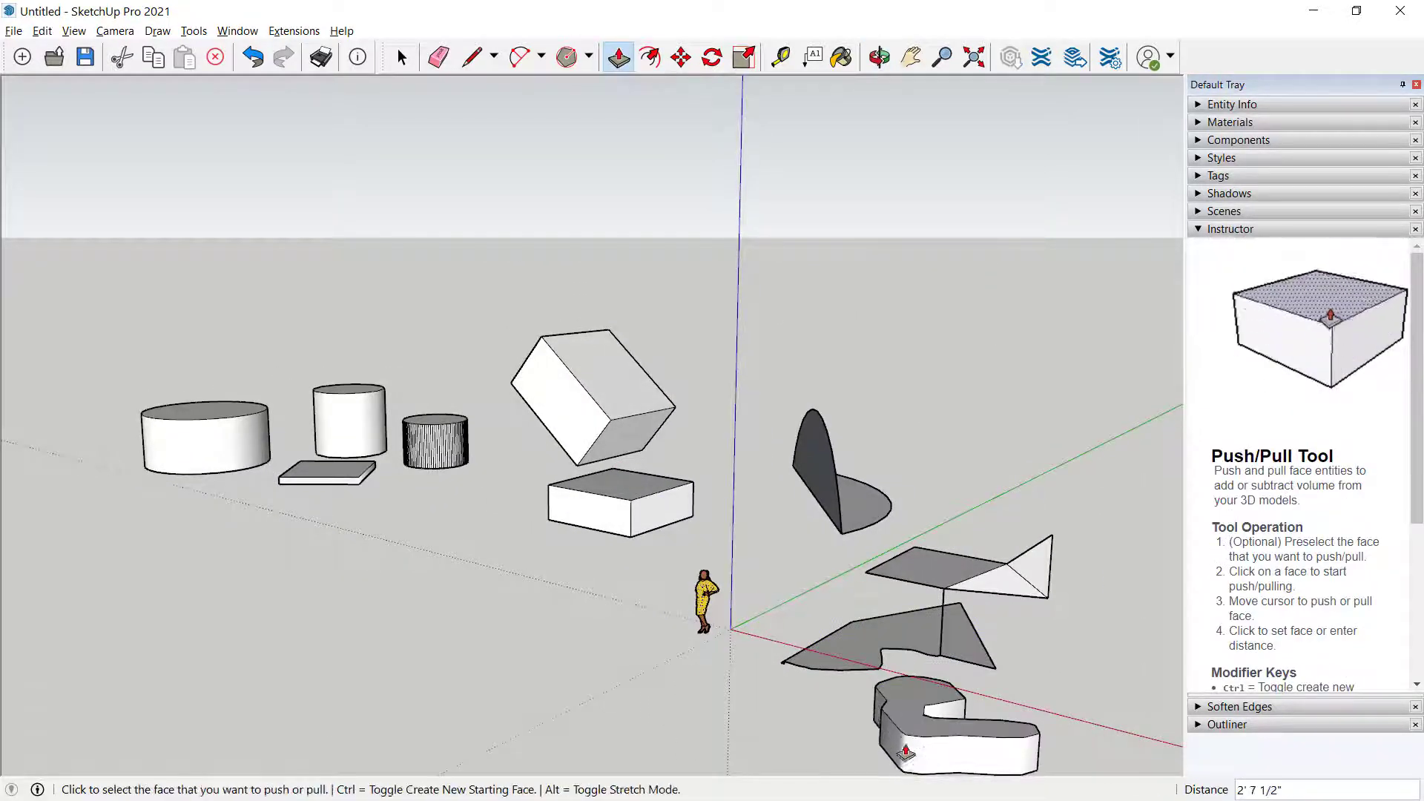
Pull three neighbouring narrow side facets of the many-sided polygon solid outward, the second about 2' and the third about 2' 3"
middle_drag(846, 699, 893, 648)
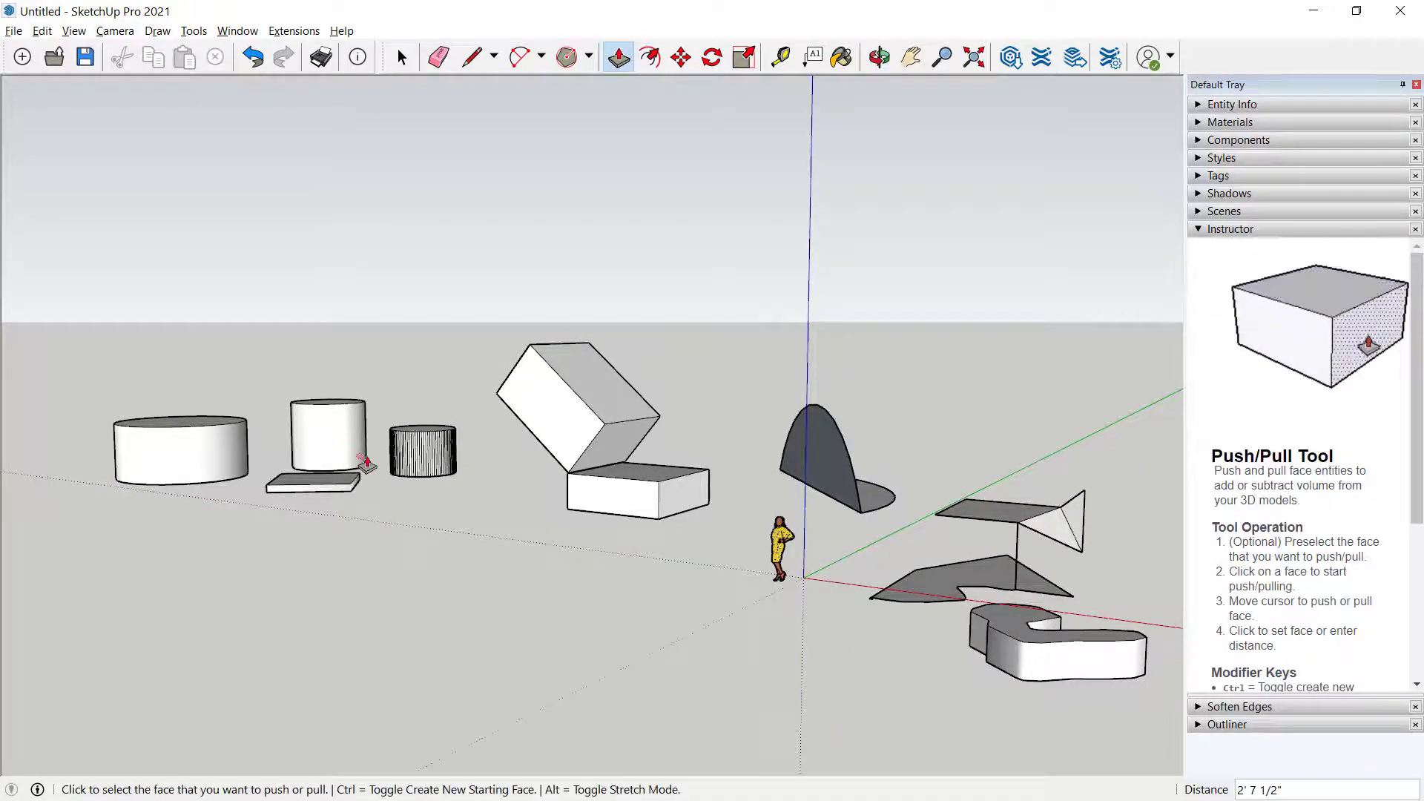
scroll(365, 463, up, 6)
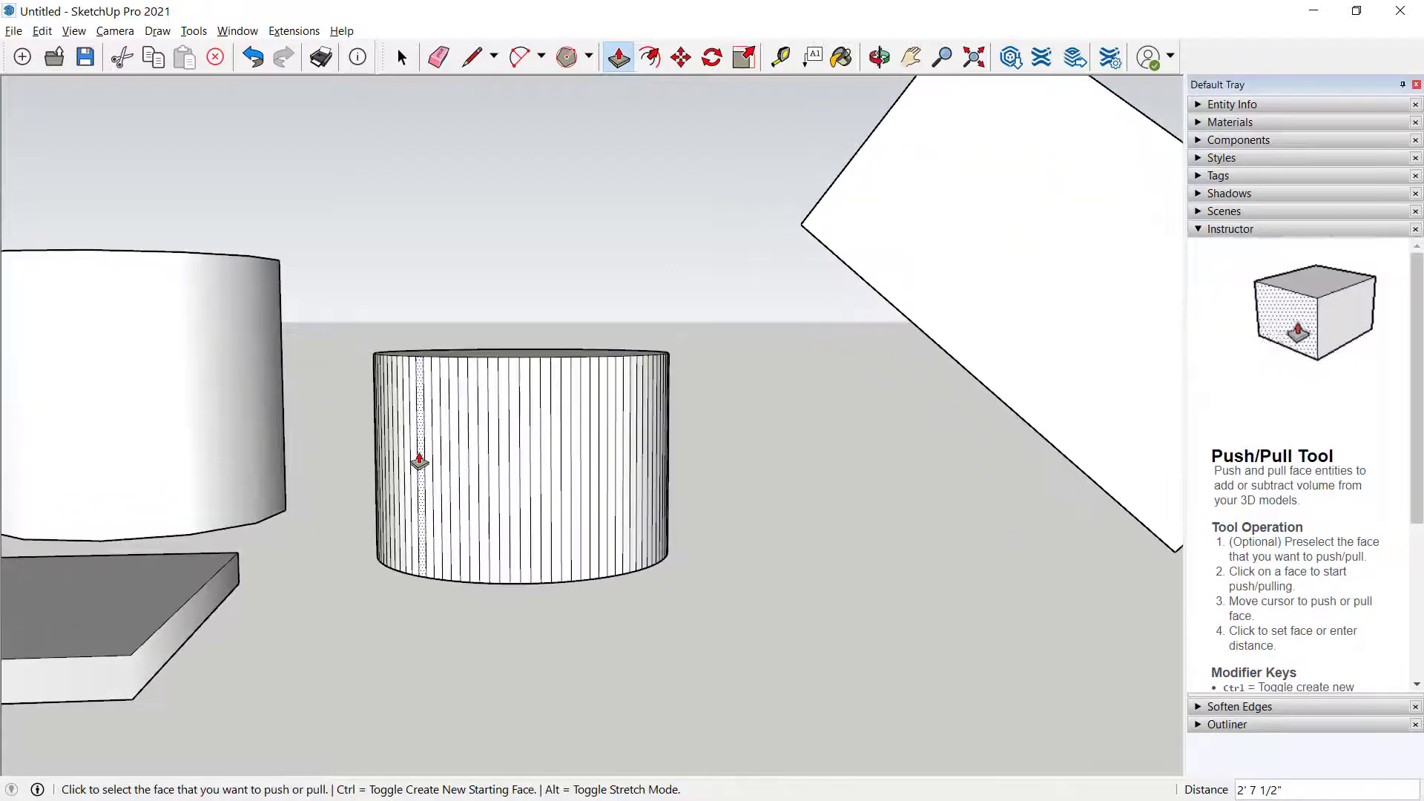
middle_drag(468, 451, 679, 453)
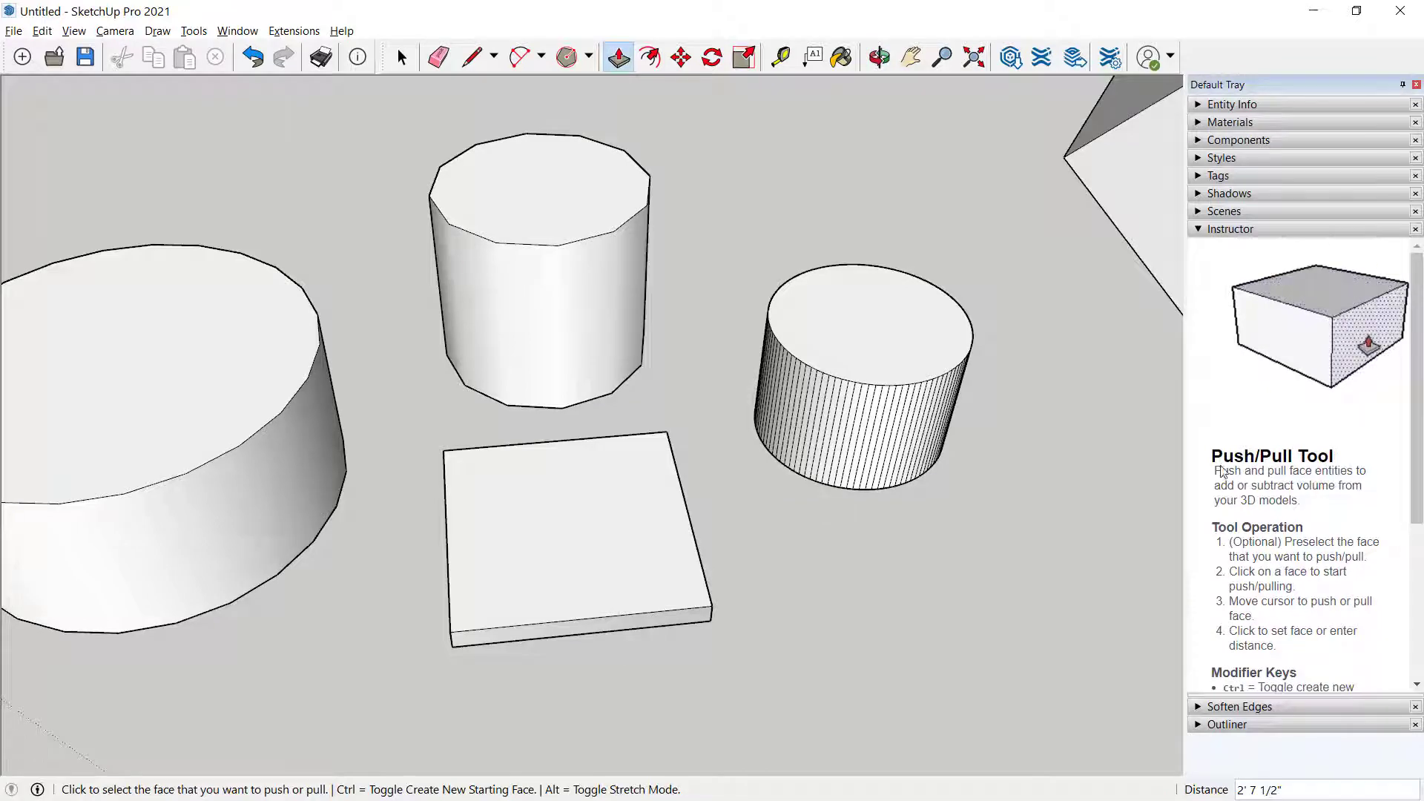
scroll(819, 442, up, 2)
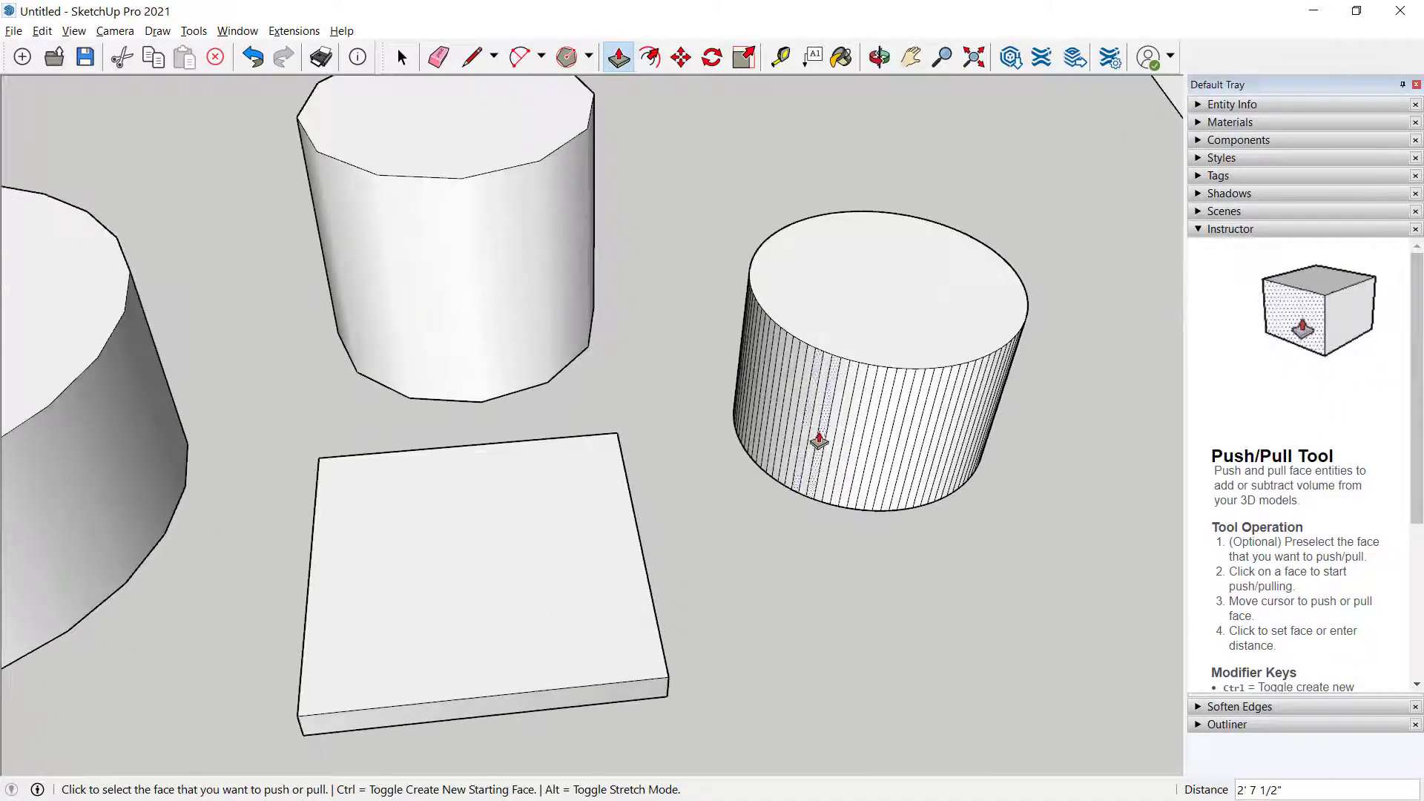
scroll(819, 442, up, 5)
click(820, 407)
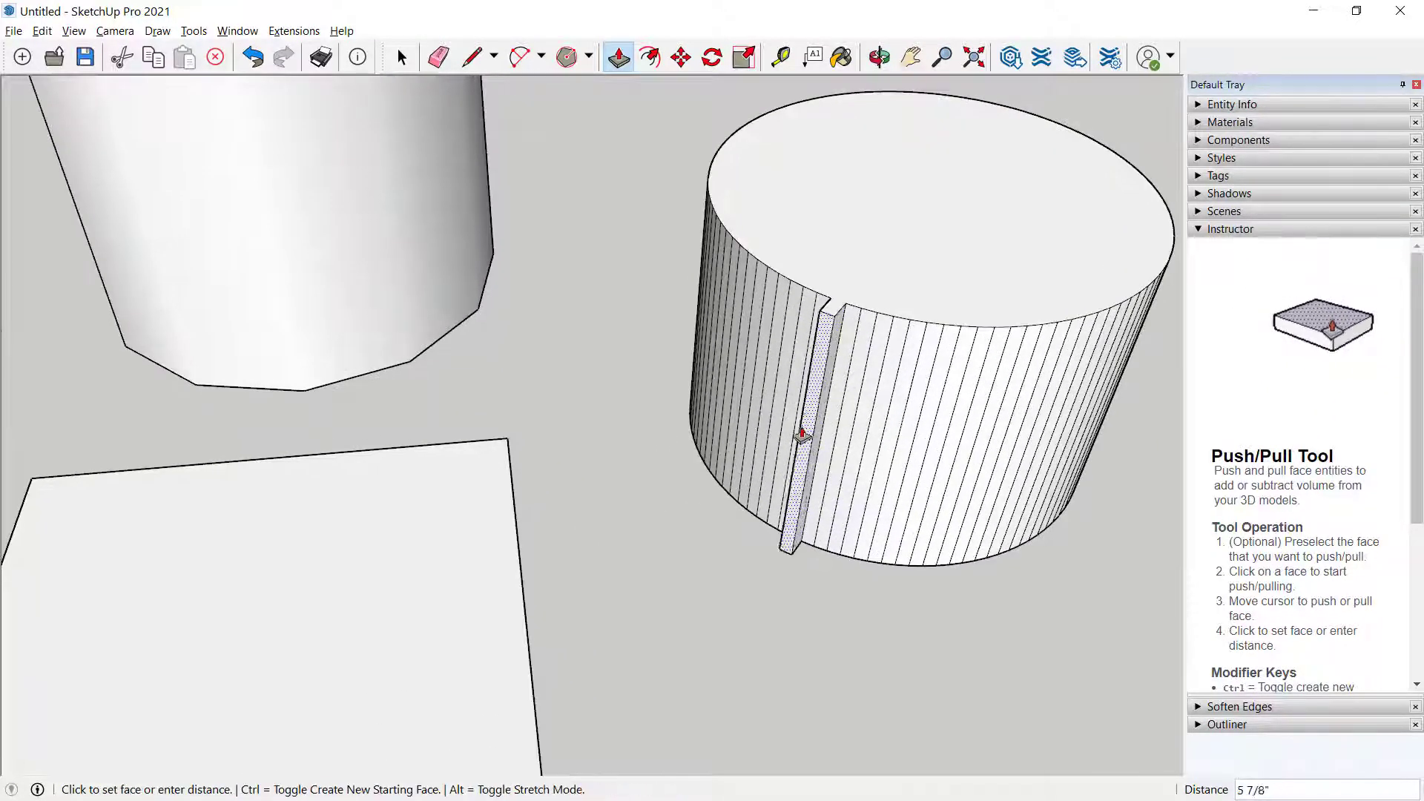
click(789, 467)
click(846, 410)
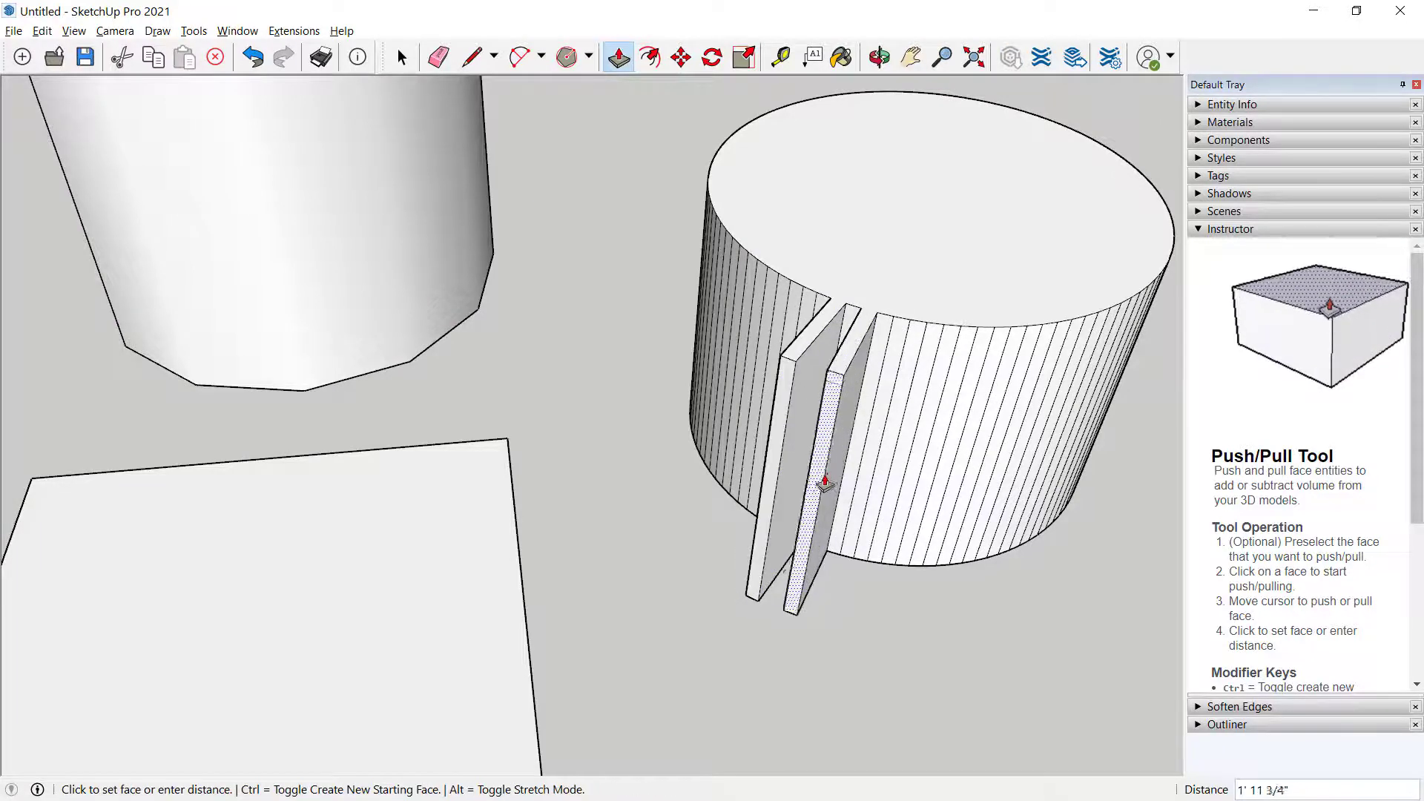
click(822, 482)
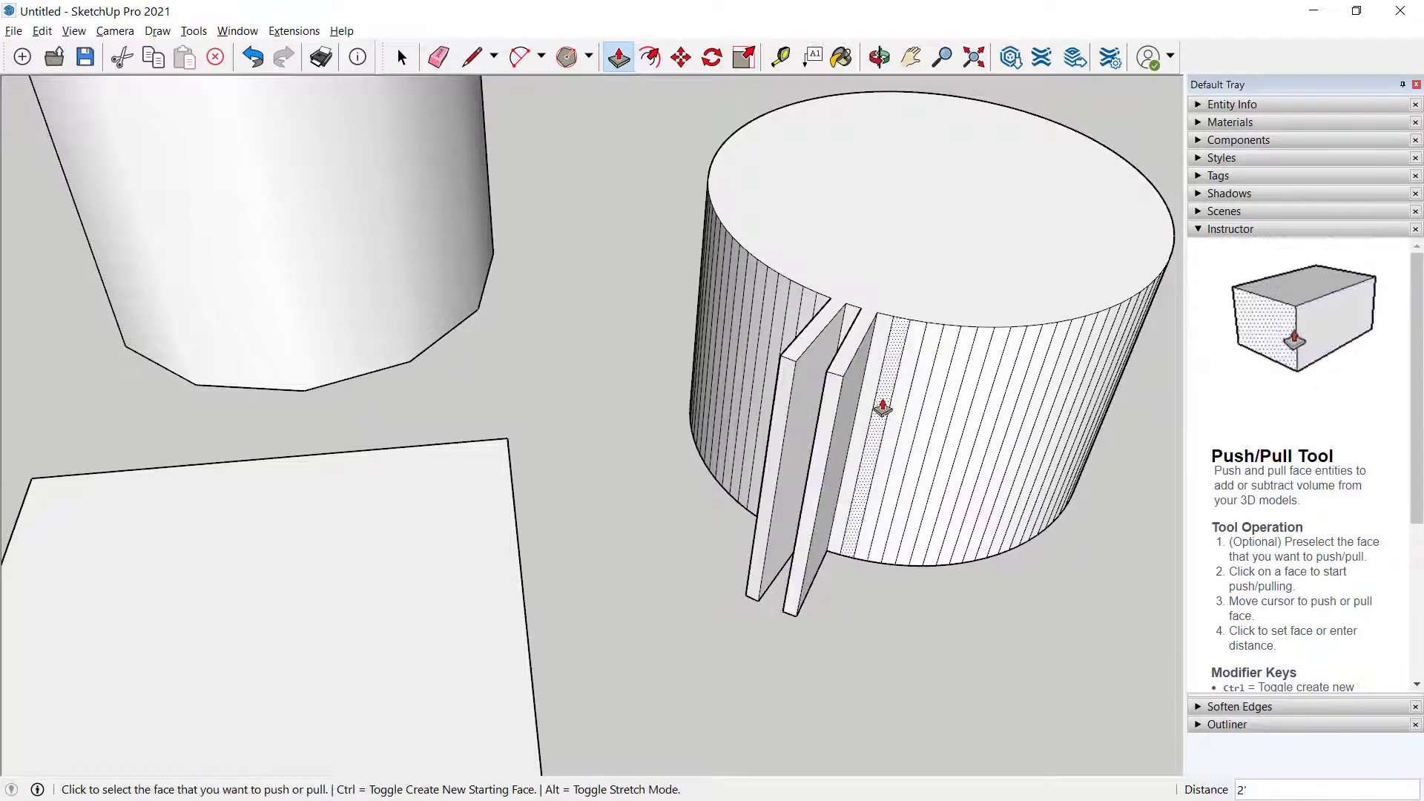
click(882, 407)
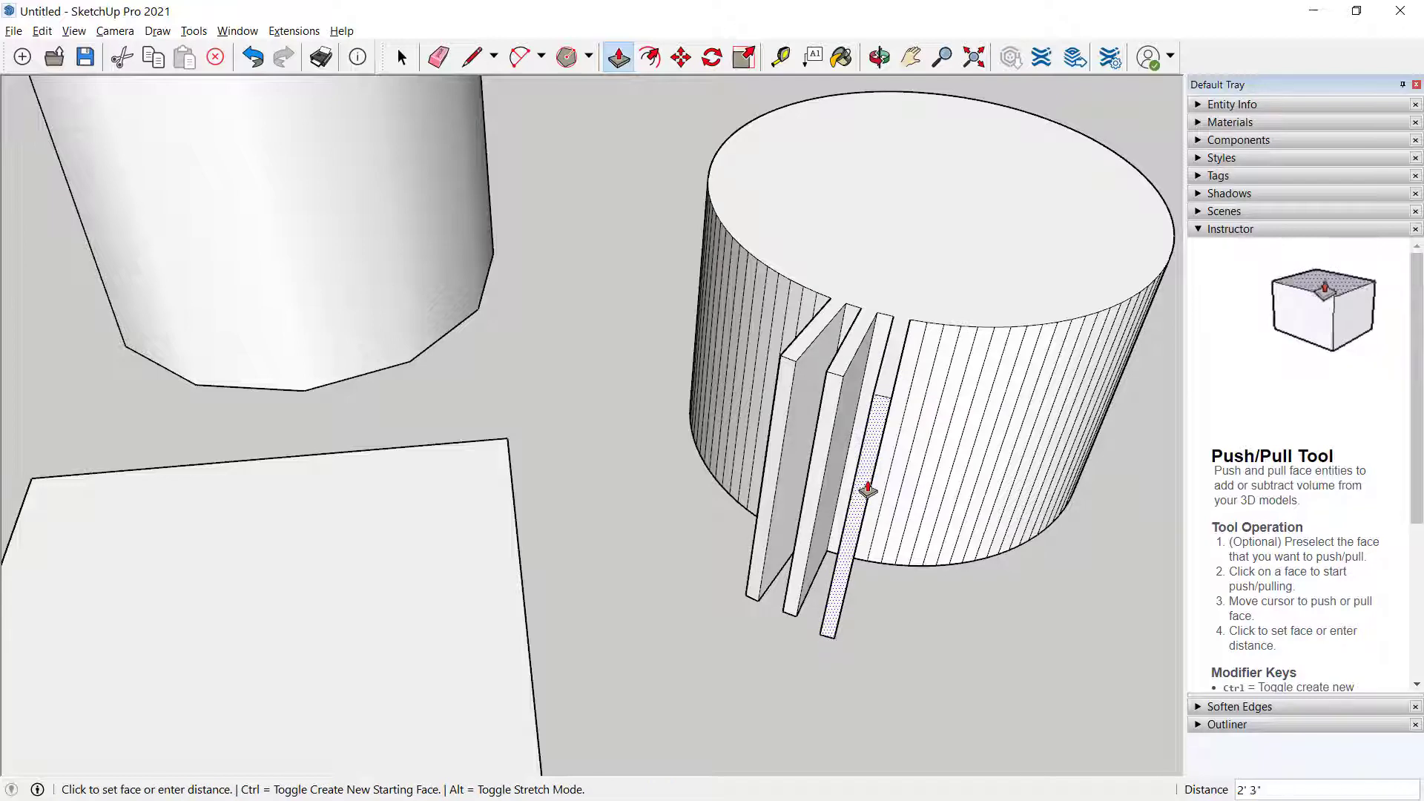
click(868, 490)
Thicken the third protruding slab sideways with Push/Pull and push its cylinder-facing side back about 1' 8"
middle_drag(863, 509, 604, 492)
click(688, 517)
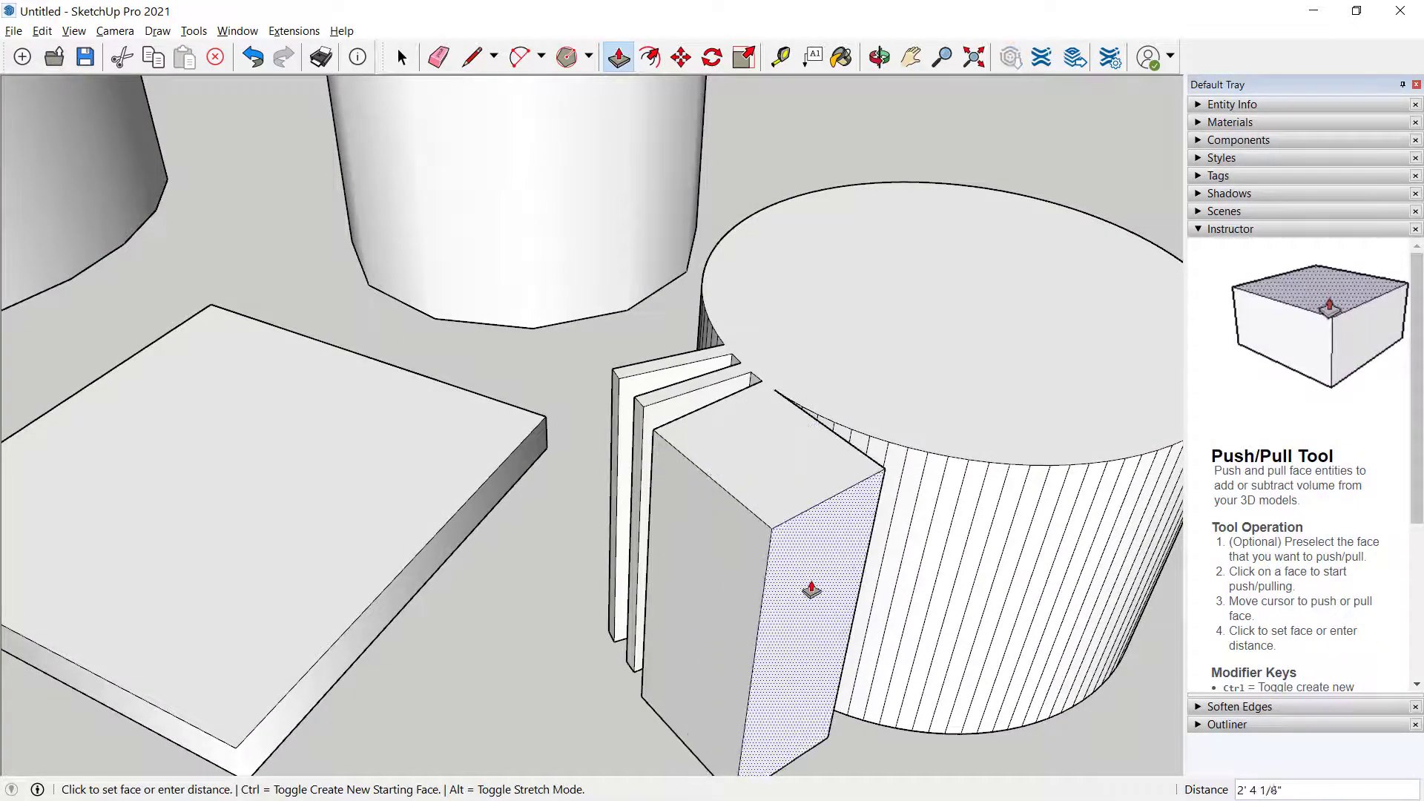
click(825, 627)
middle_drag(826, 605, 415, 474)
click(434, 466)
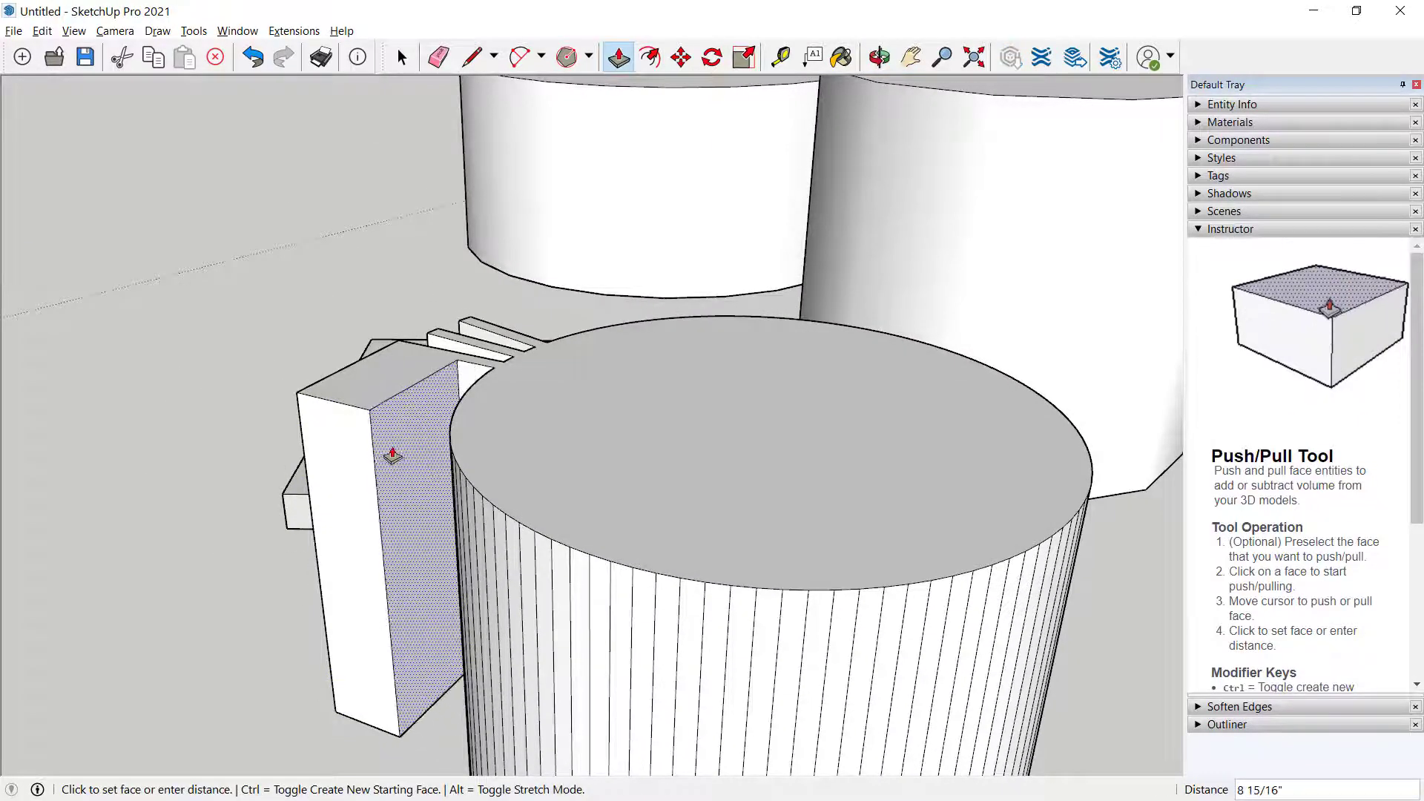
click(365, 436)
Push down the top of the 12-sided solid to match the height of the many-sided cylinder
middle_drag(367, 435, 743, 334)
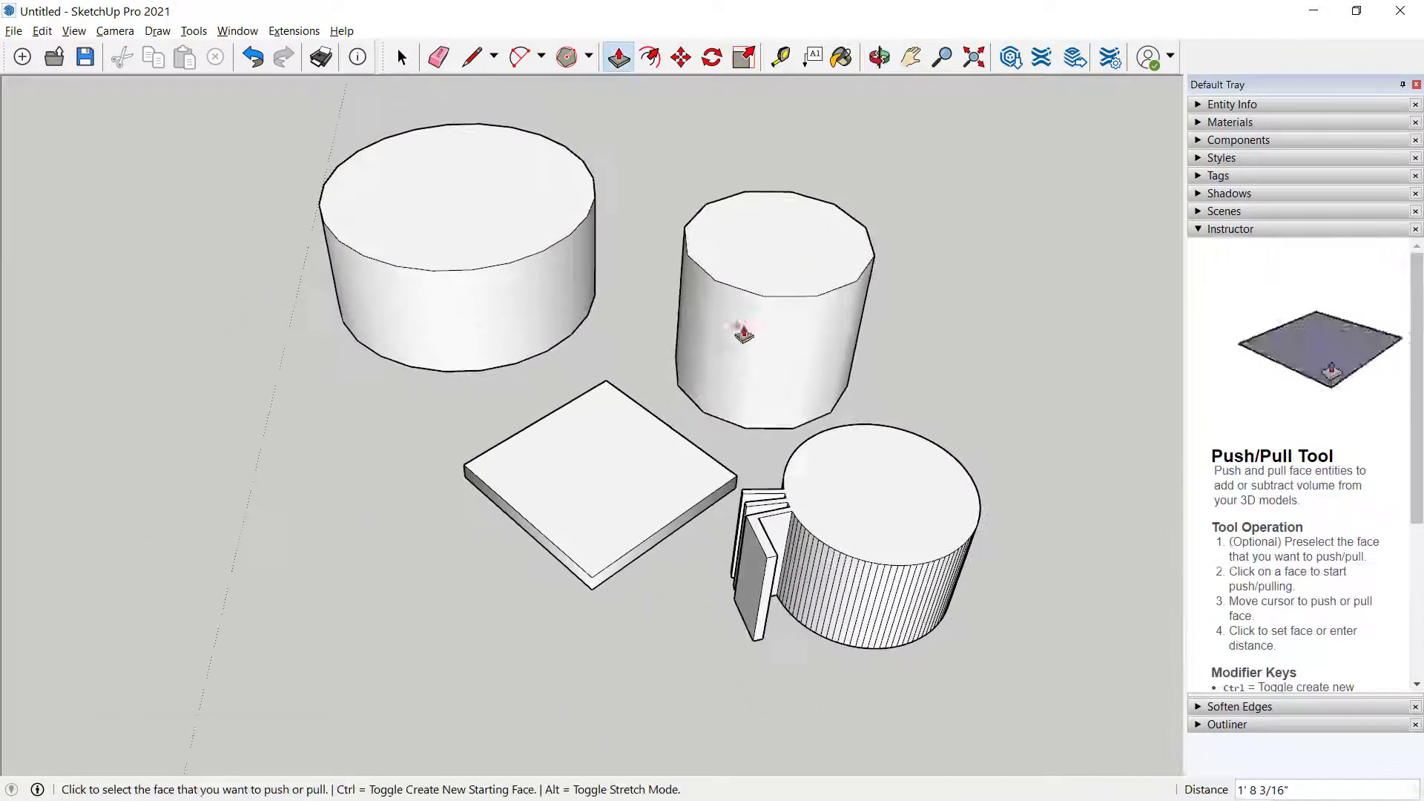
click(757, 245)
click(777, 171)
click(777, 170)
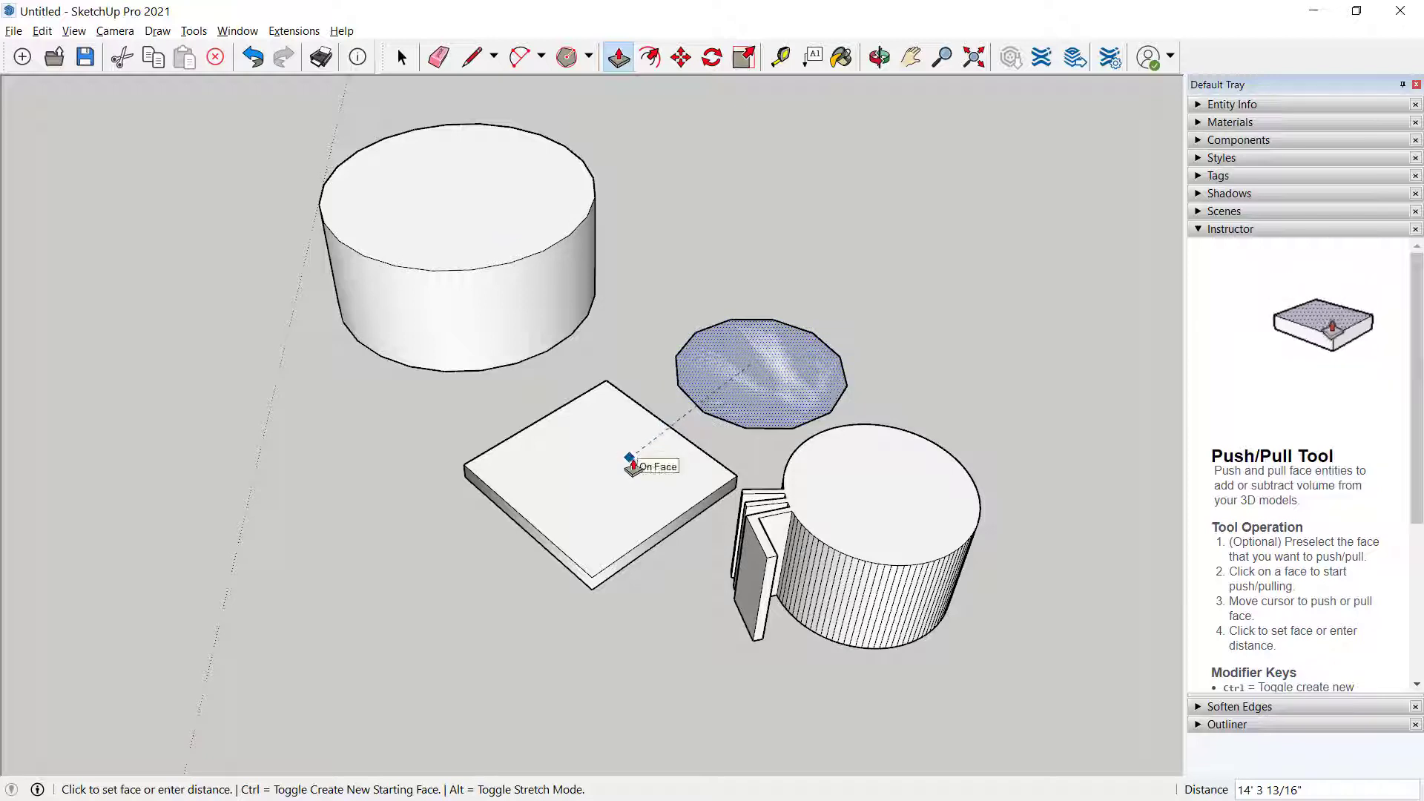
click(874, 487)
Lower the top of the 24-sided cylinder to match the height of the 12-sided solid
click(421, 259)
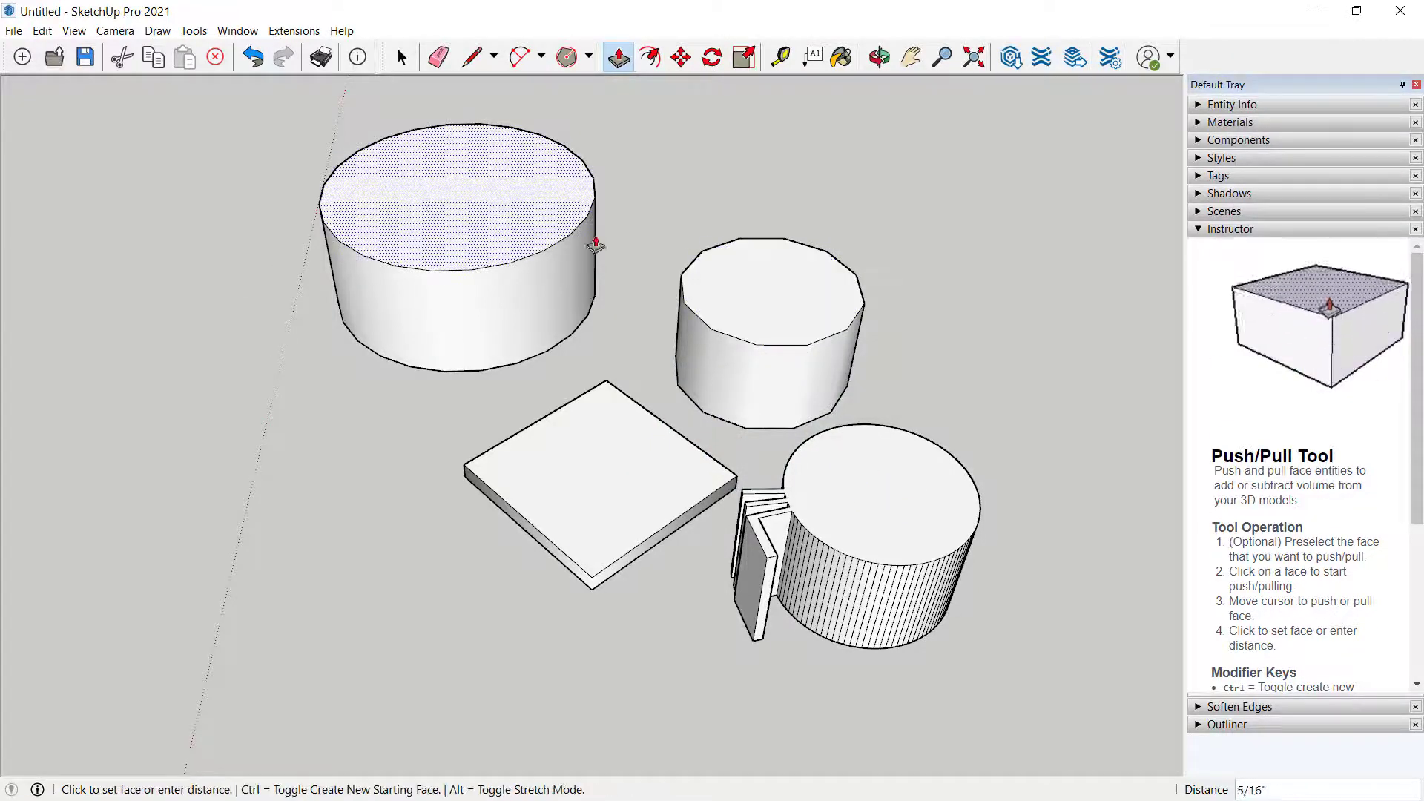
click(740, 289)
mouse_move(674, 604)
middle_down()
mouse_move(808, 359)
mouse_move(821, 260)
mouse_move(768, 456)
mouse_move(655, 527)
middle_up()
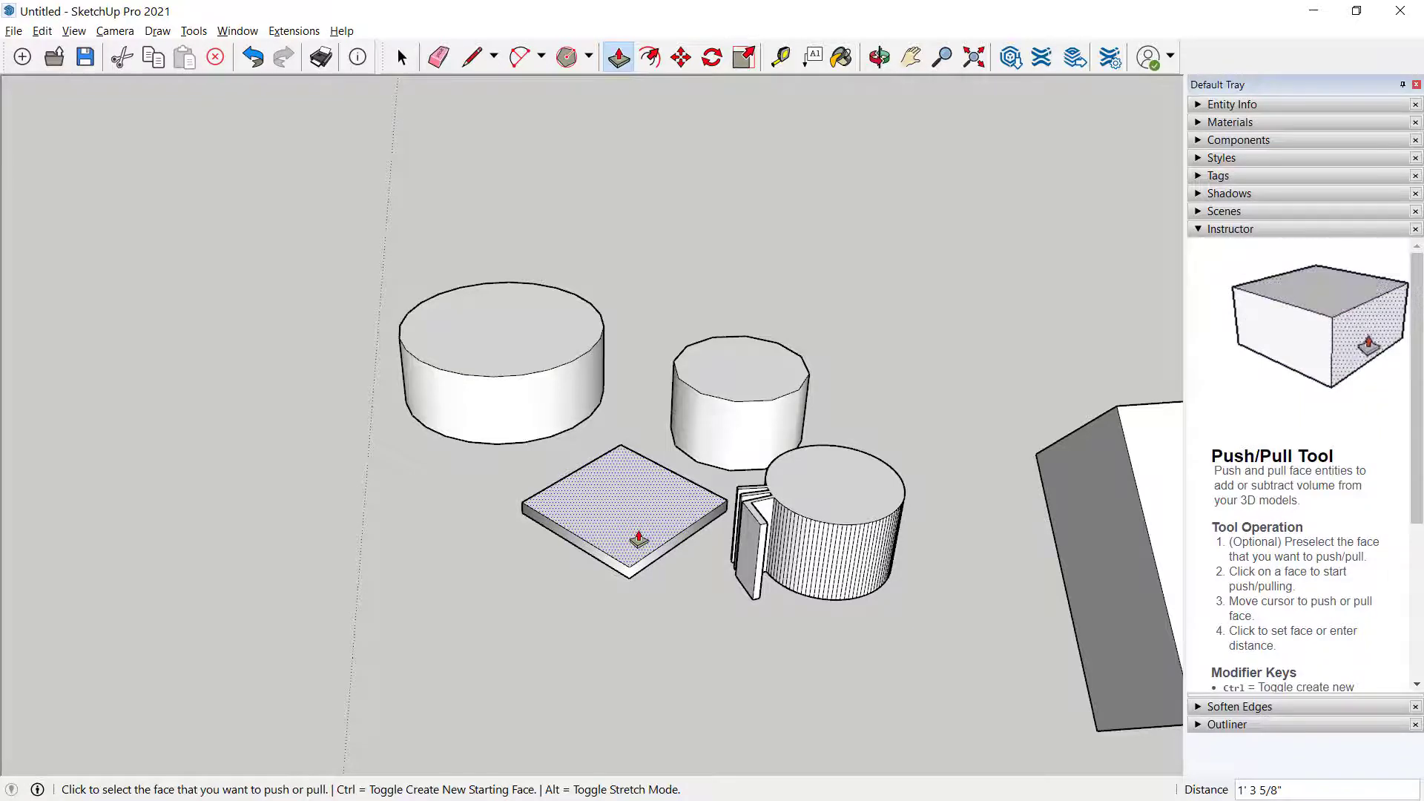
Extrude a new starting face about 2' 10" upward from the top of the 24-sided cylinder with Push/Pull
scroll(769, 665, up, 2)
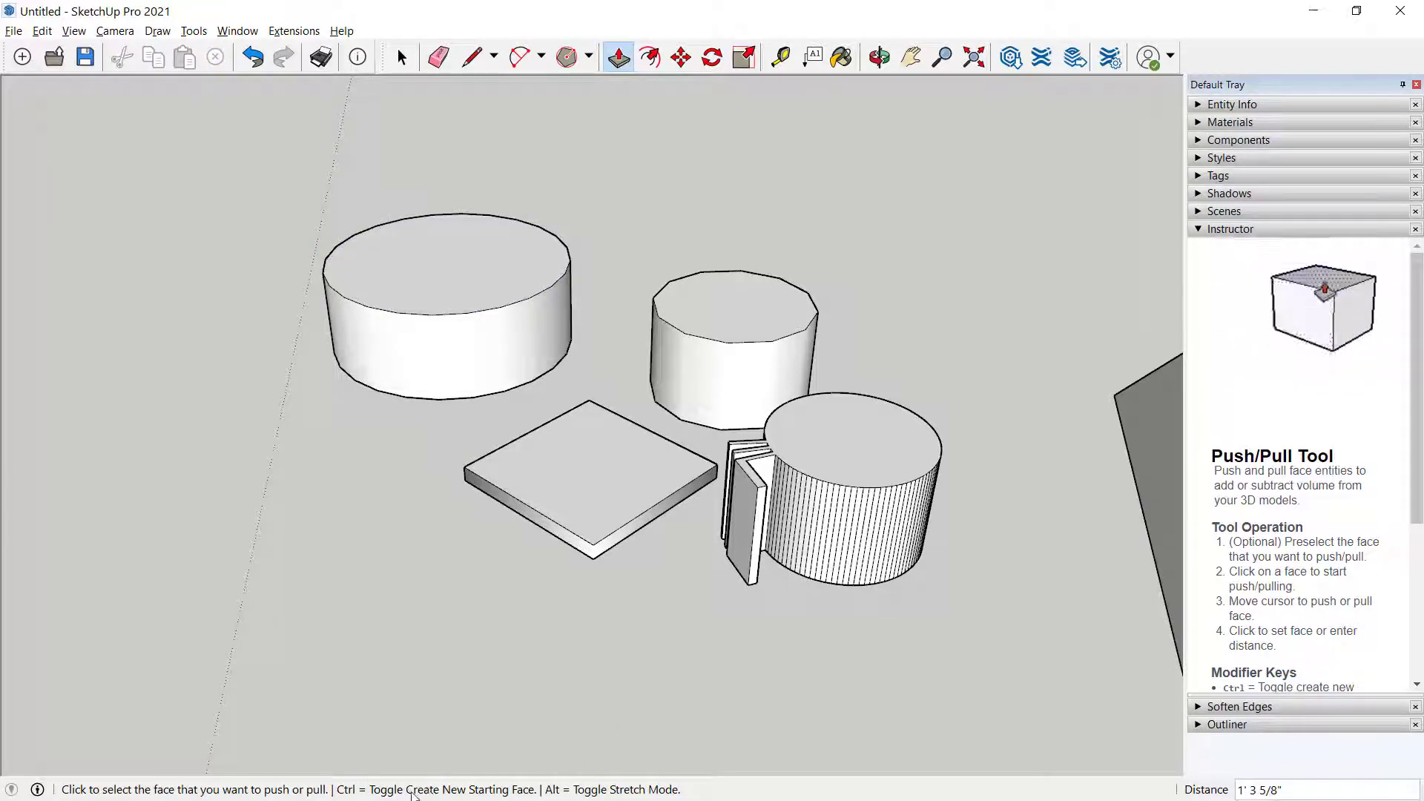
click(478, 255)
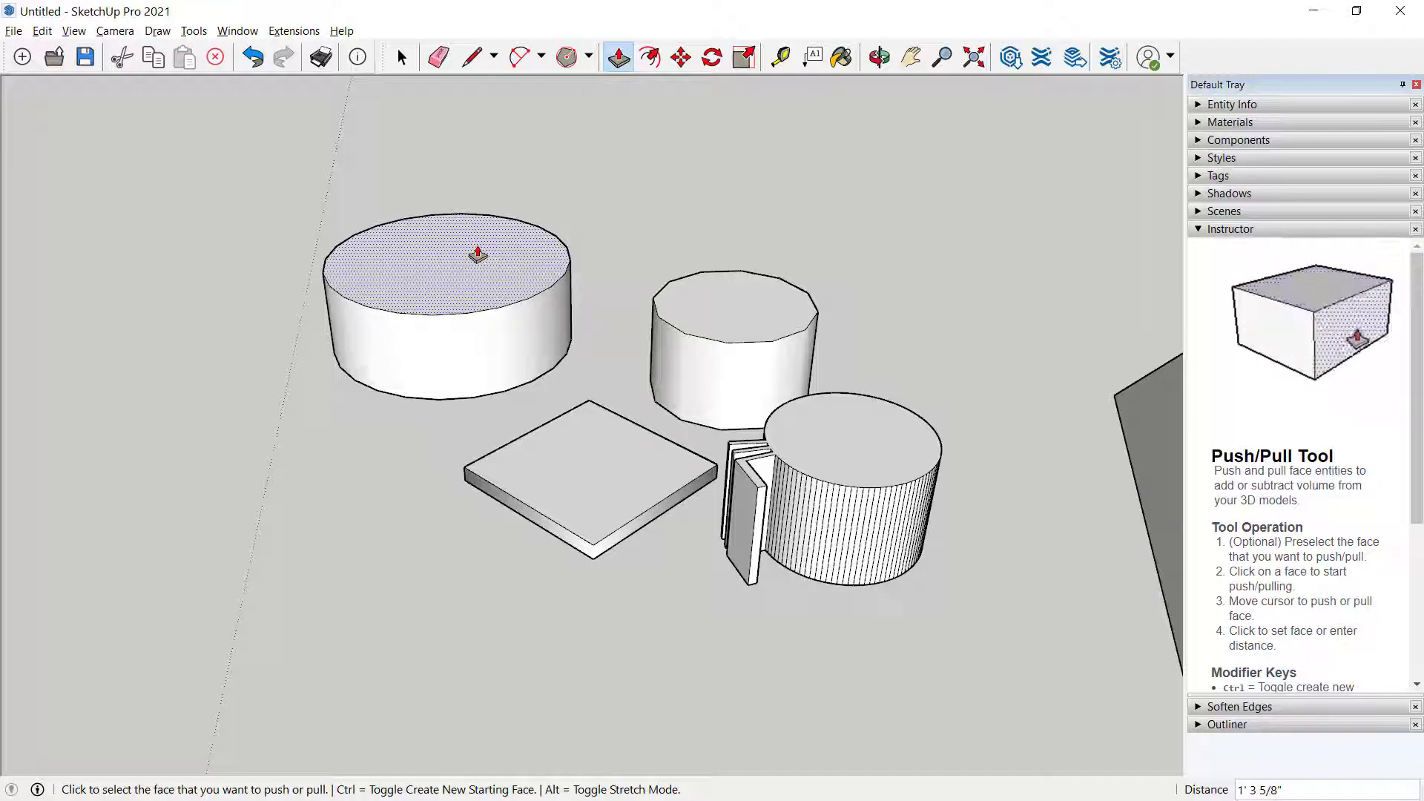
key(super)
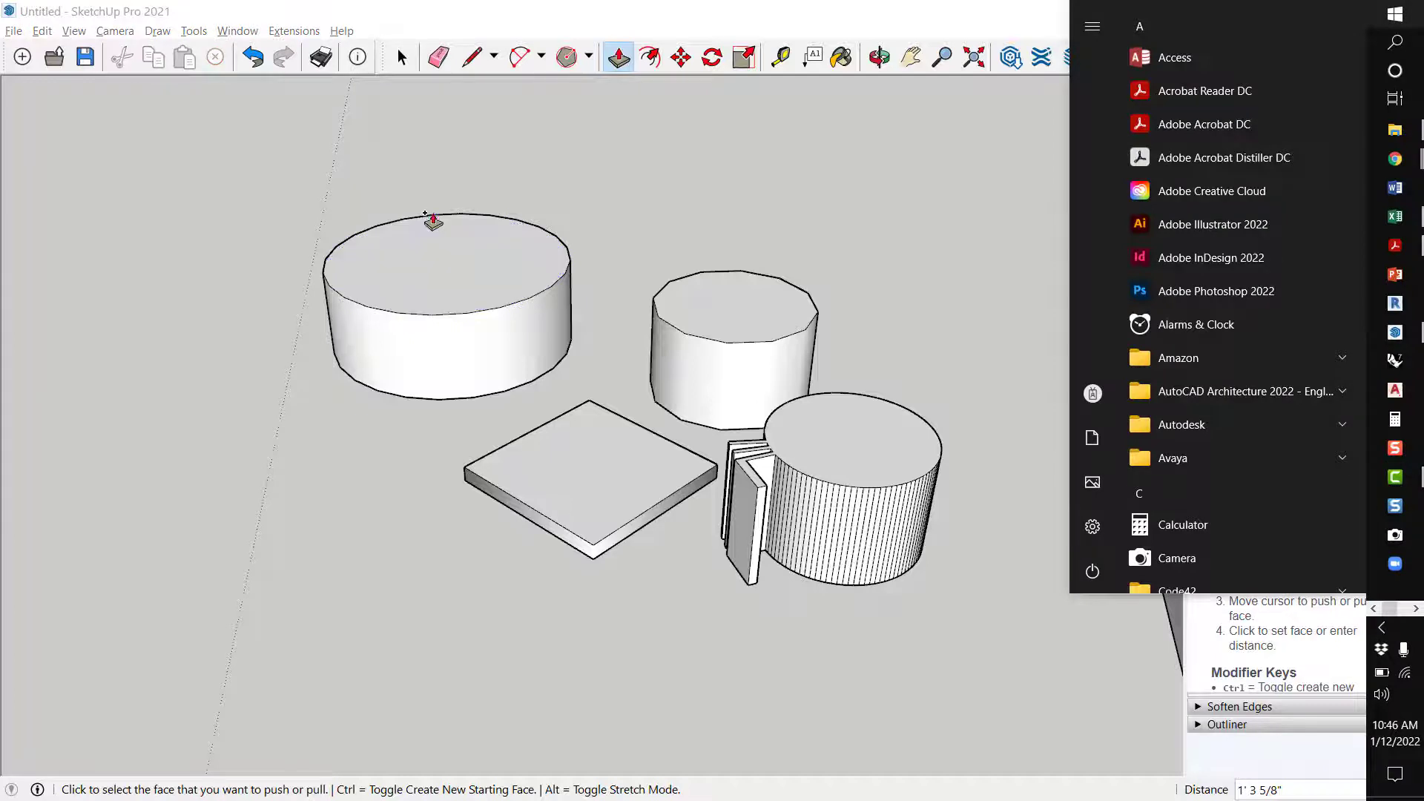
key(super)
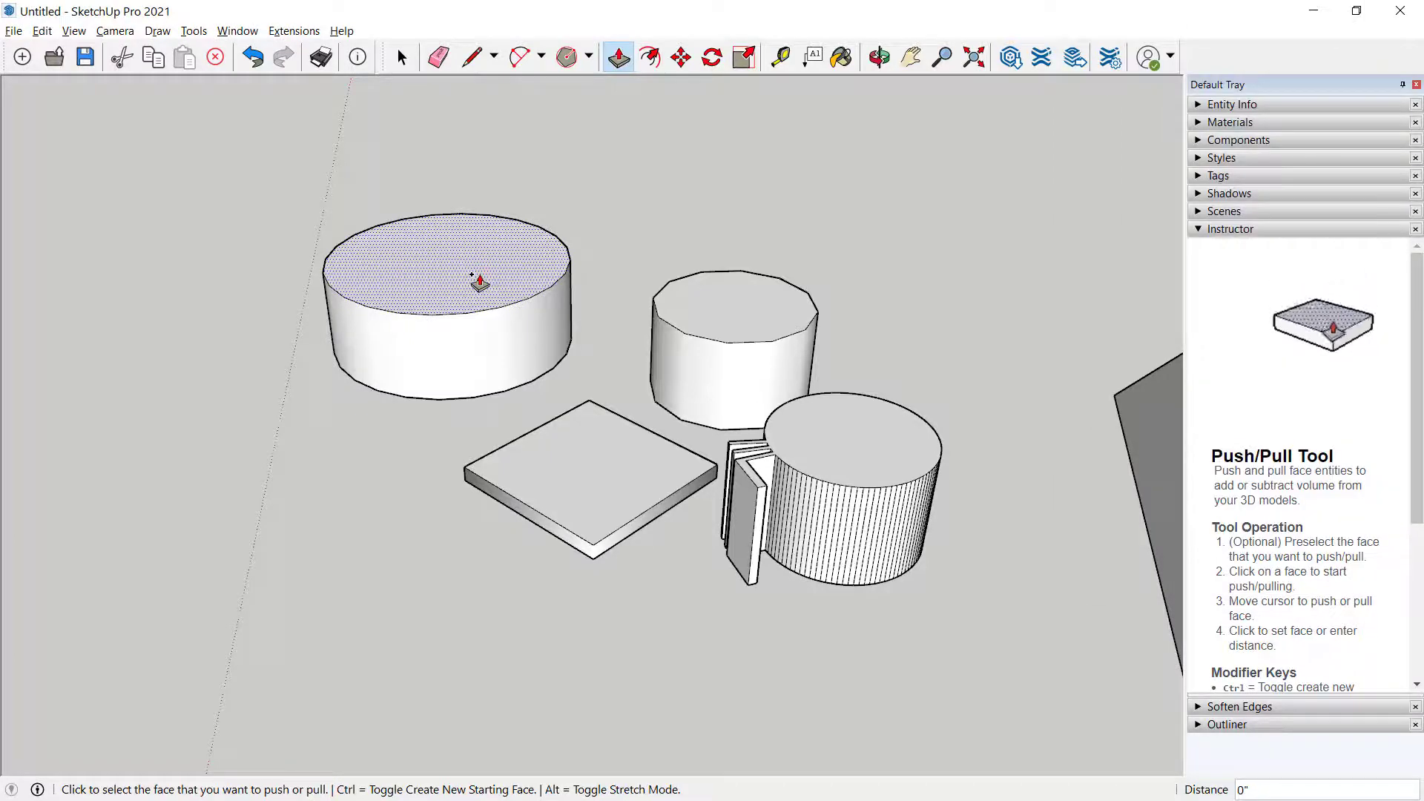
key(super+plus)
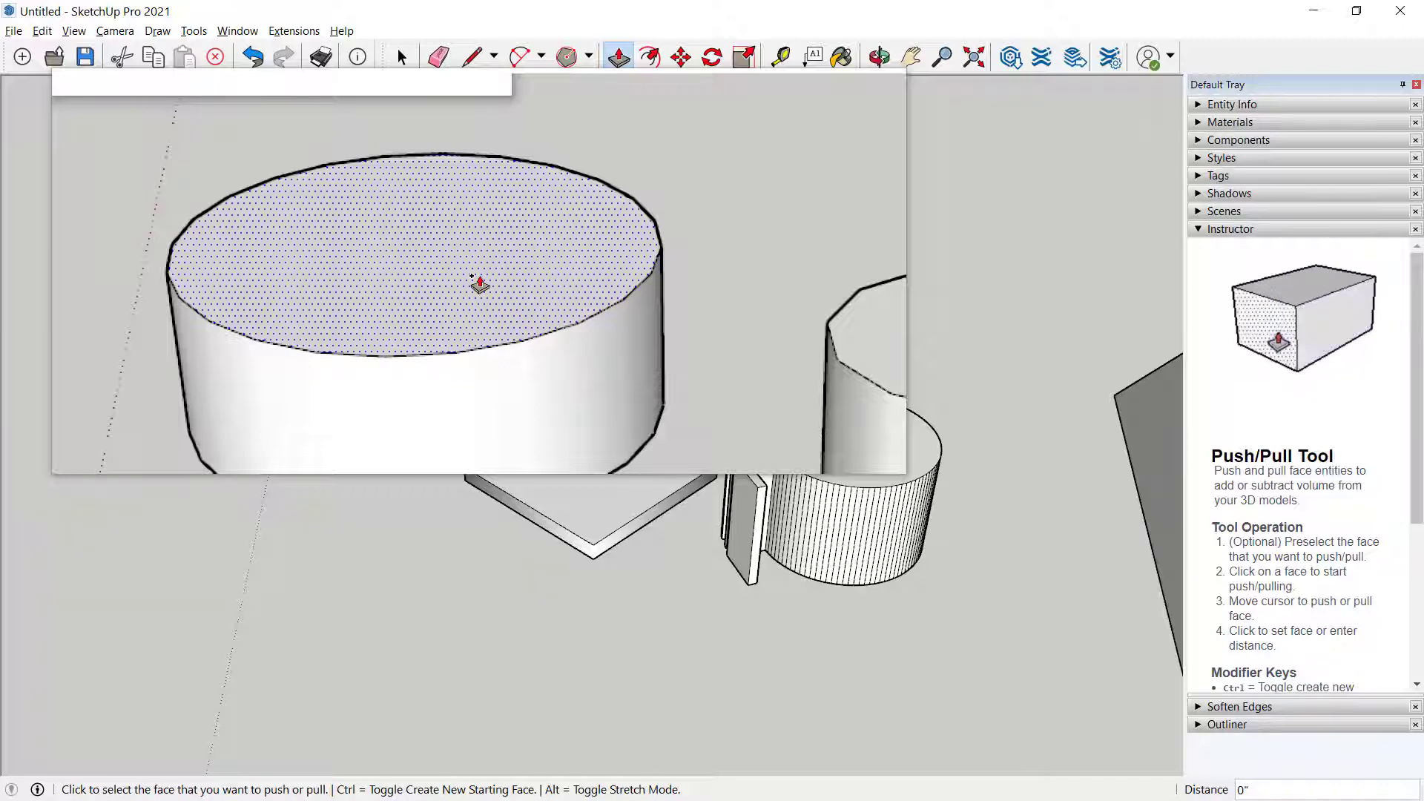
click(478, 284)
click(477, 245)
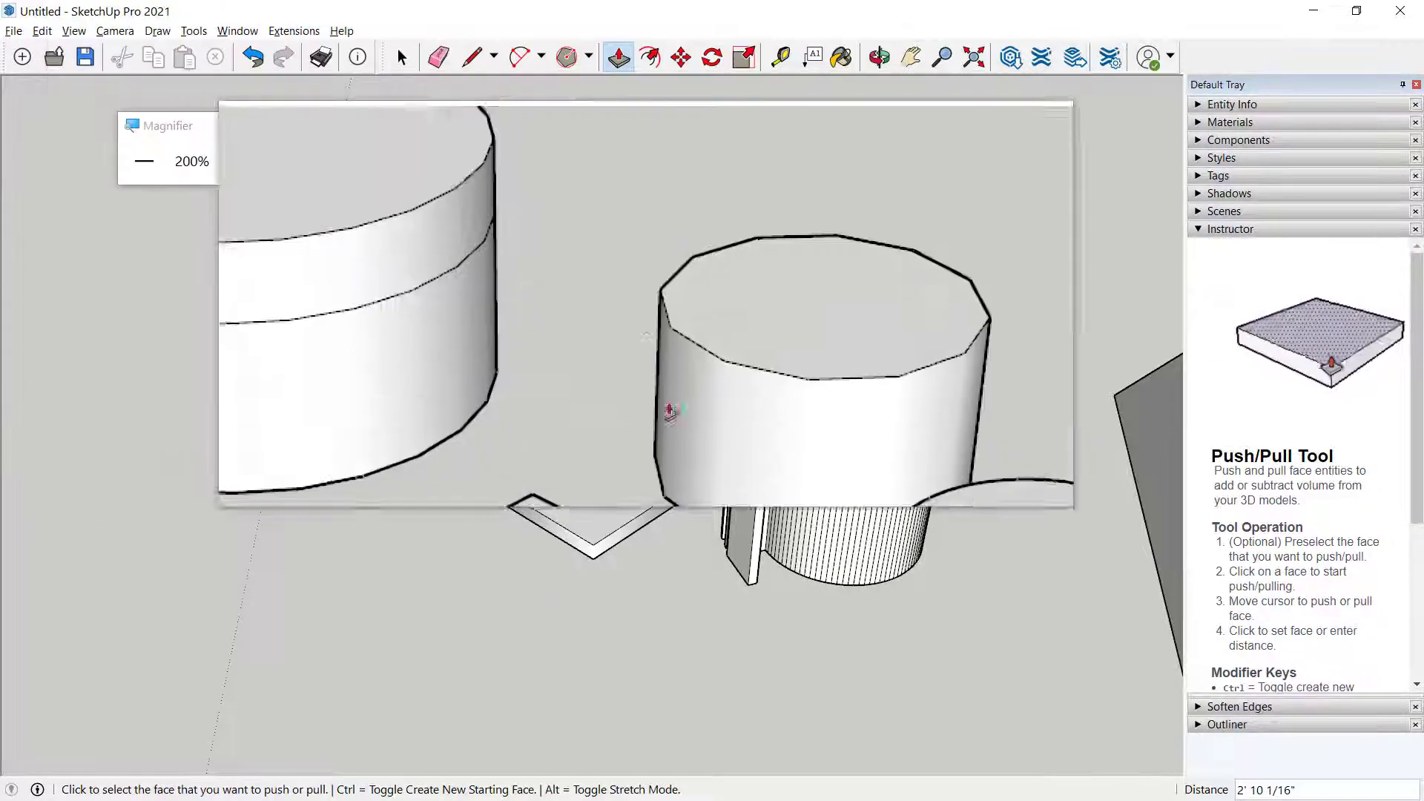
click(670, 412)
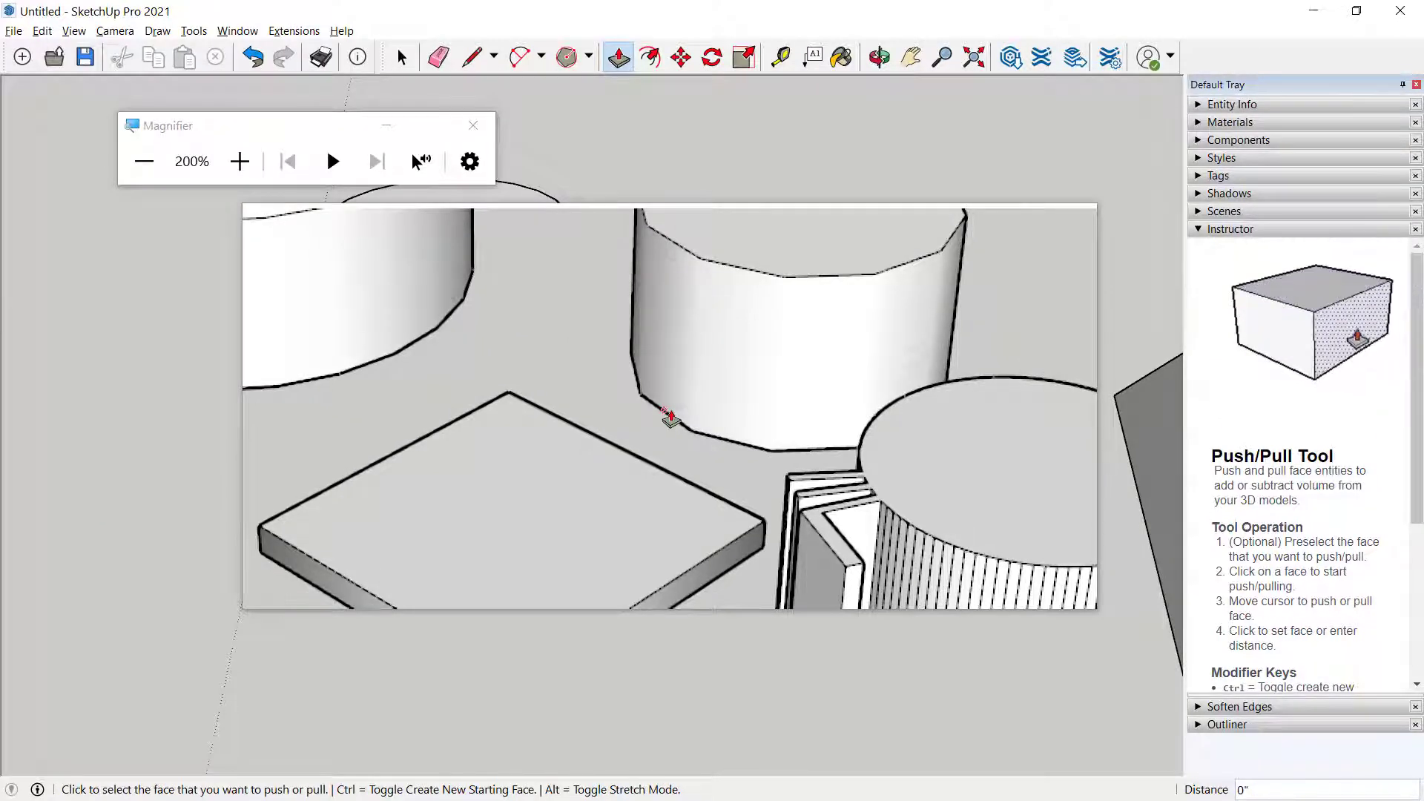
key(super+Escape)
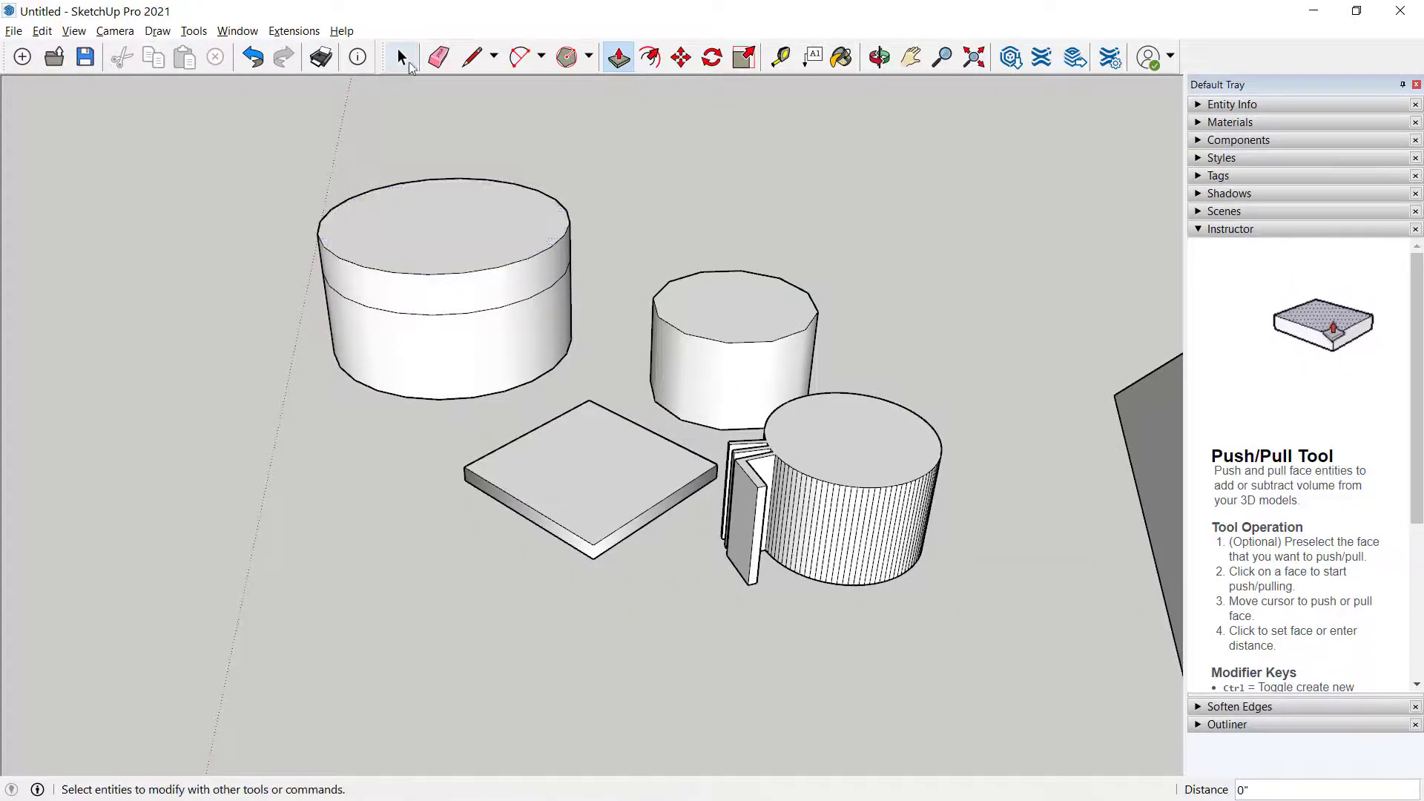
Select the top circle edge of the 24-sided cylinder and set its radius to 12 inches
click(406, 62)
click(509, 270)
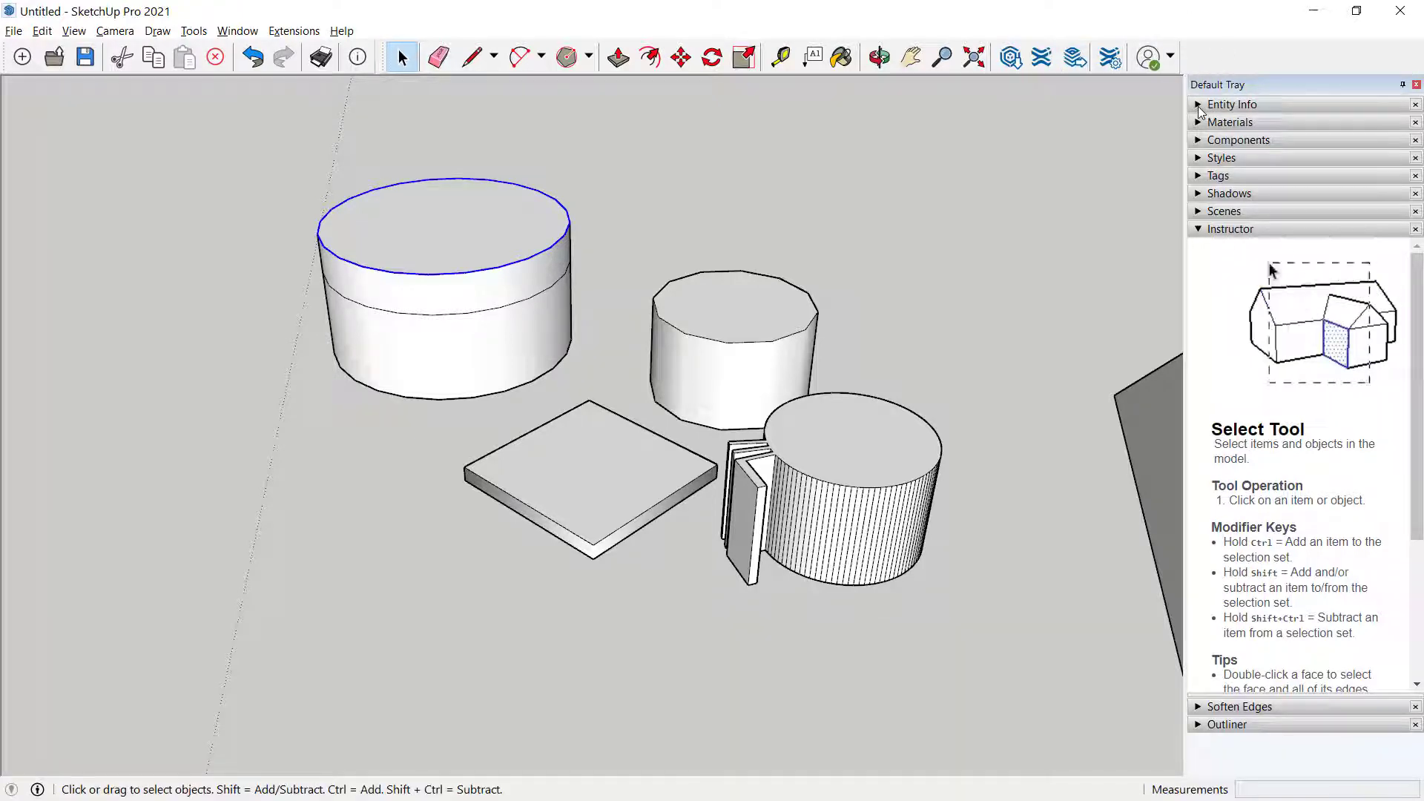
click(1216, 105)
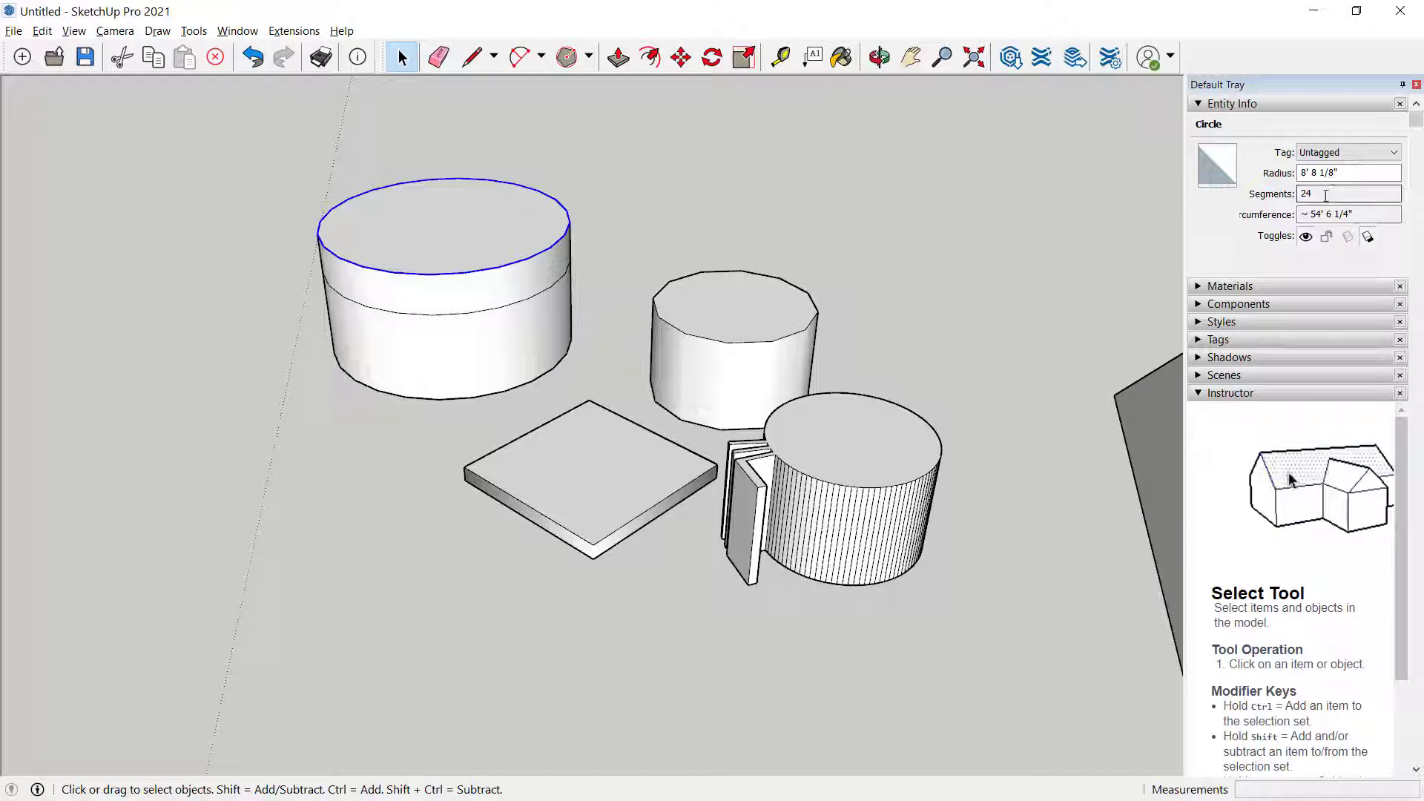
click(1317, 194)
drag(1348, 172, 1296, 176)
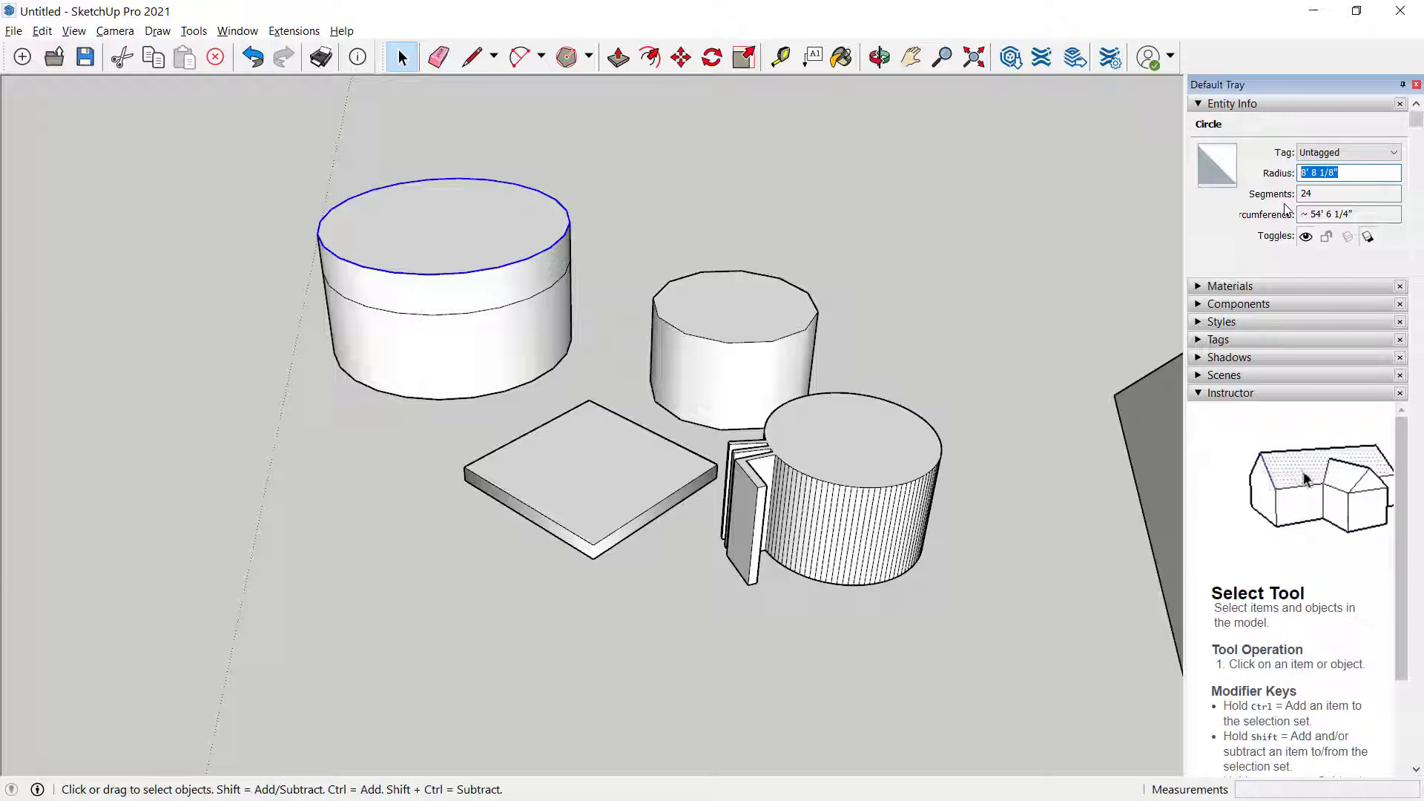
text(12)
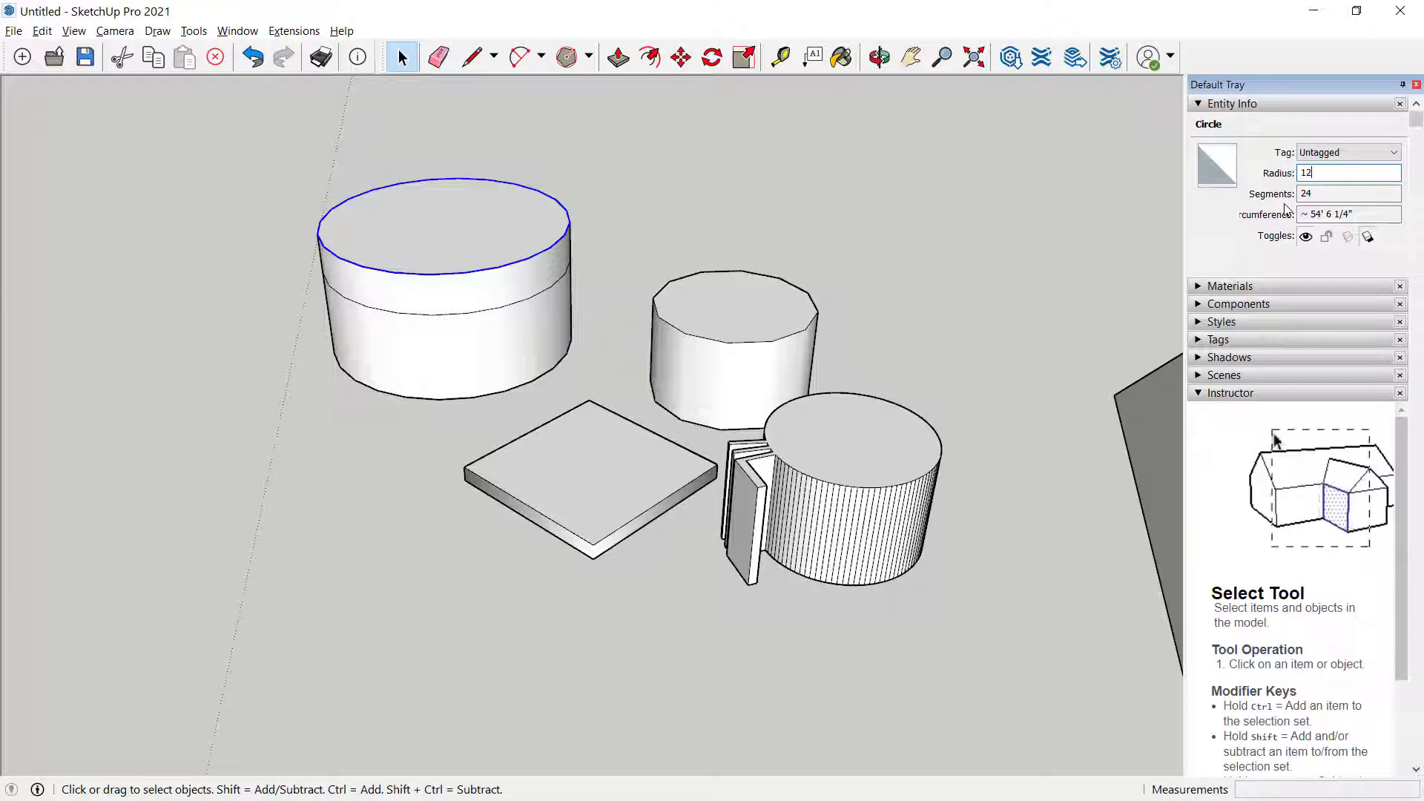
key(Return)
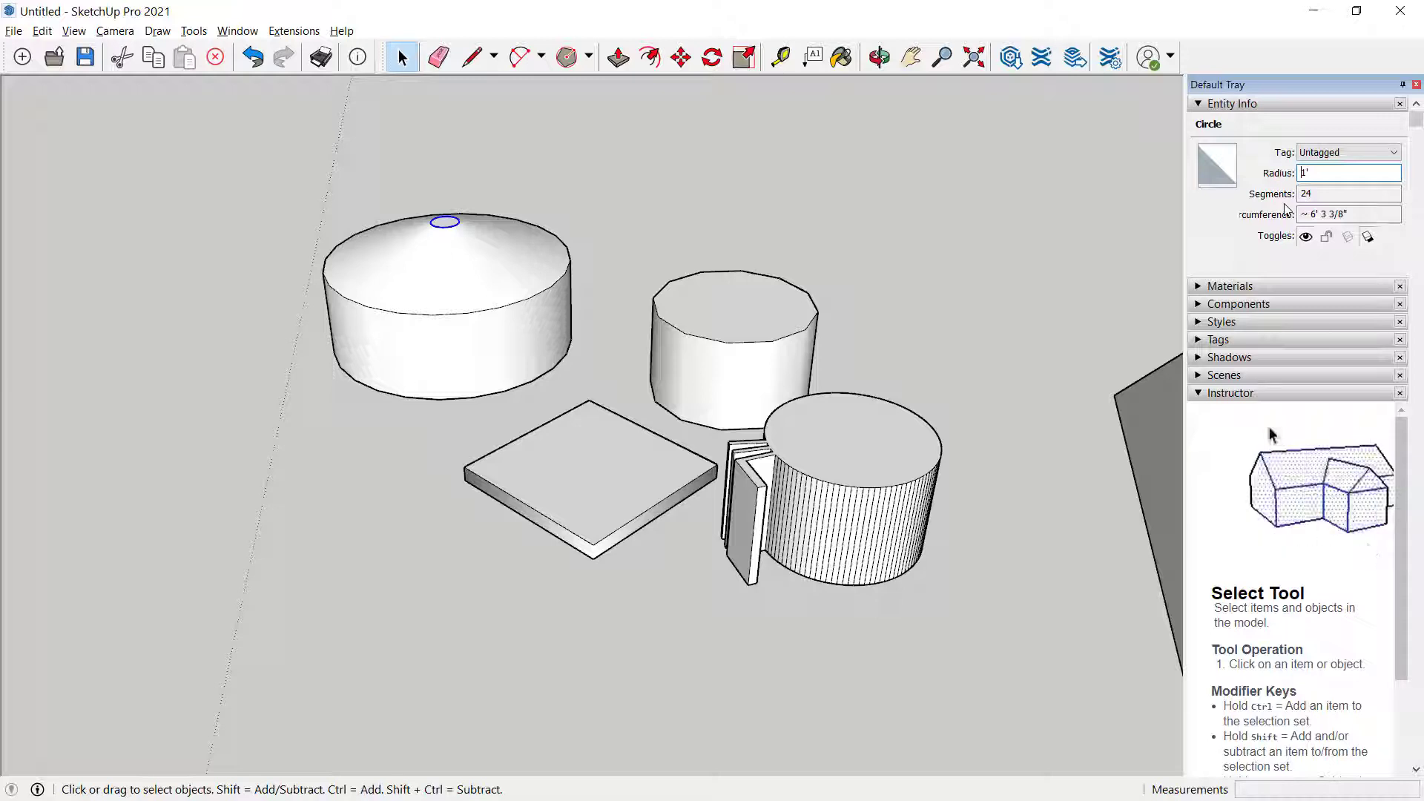
Turn on the display of hidden objects and hidden geometry for the cone-topped cylinder
middle_drag(460, 159, 553, 433)
scroll(445, 287, up, 5)
scroll(456, 279, up, 3)
scroll(456, 280, down, 3)
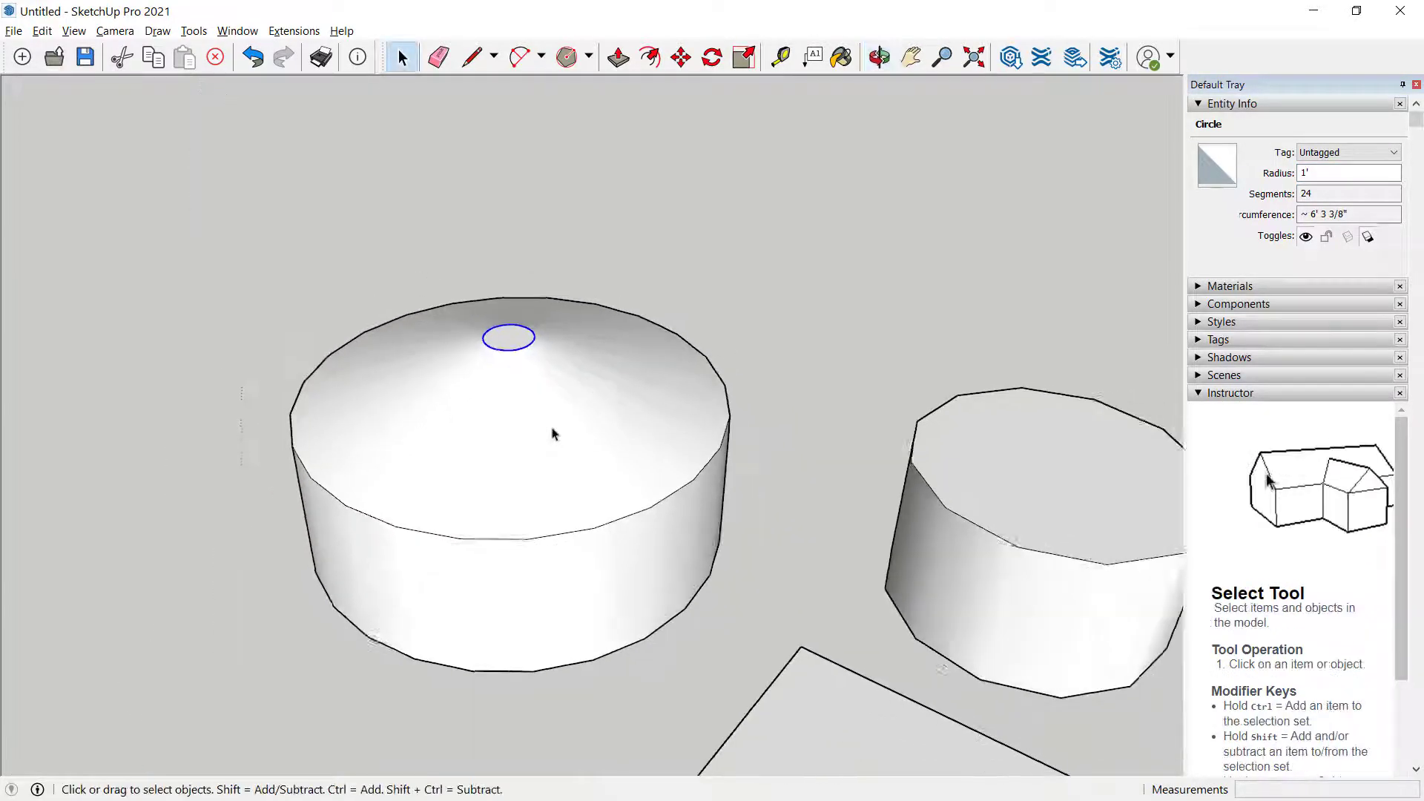
scroll(525, 420, up, 4)
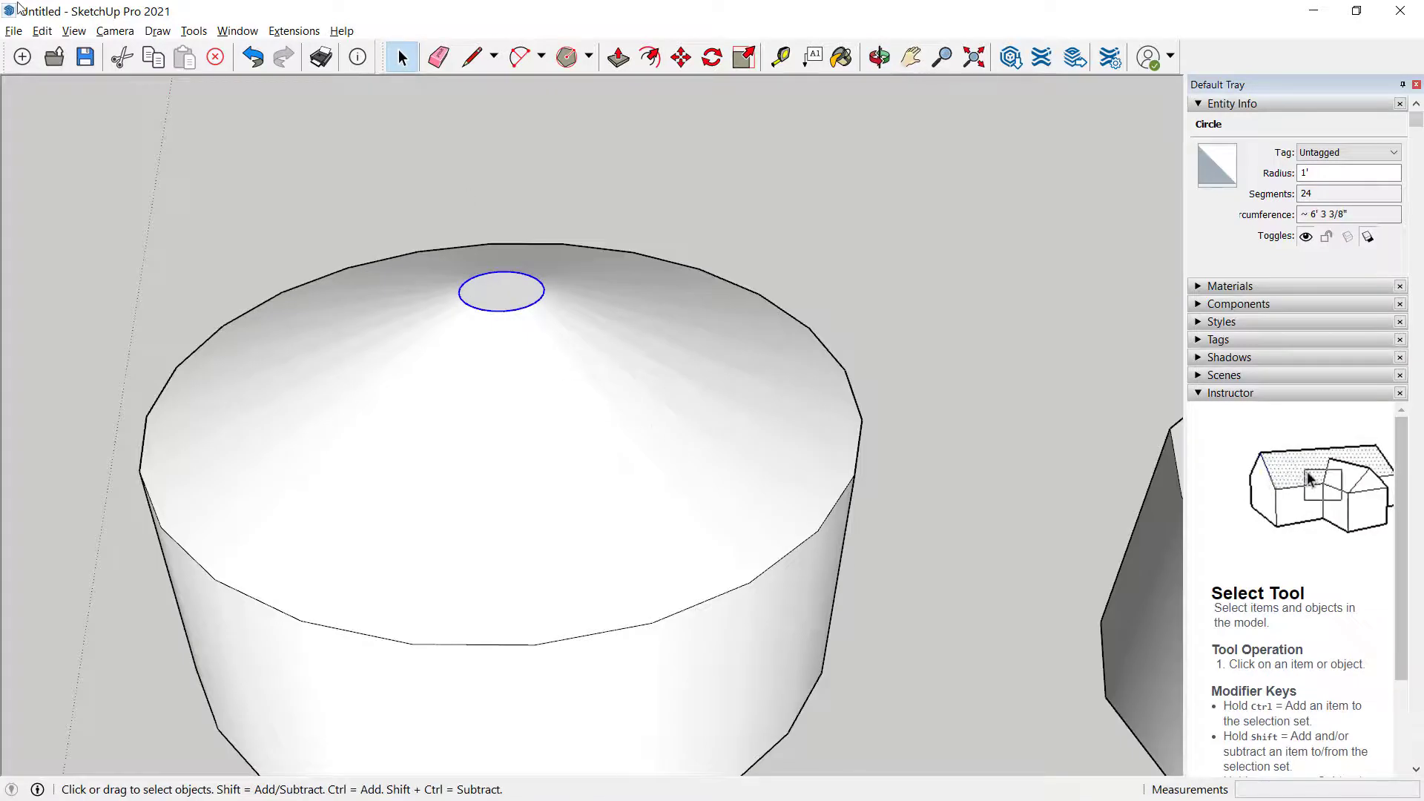
click(73, 30)
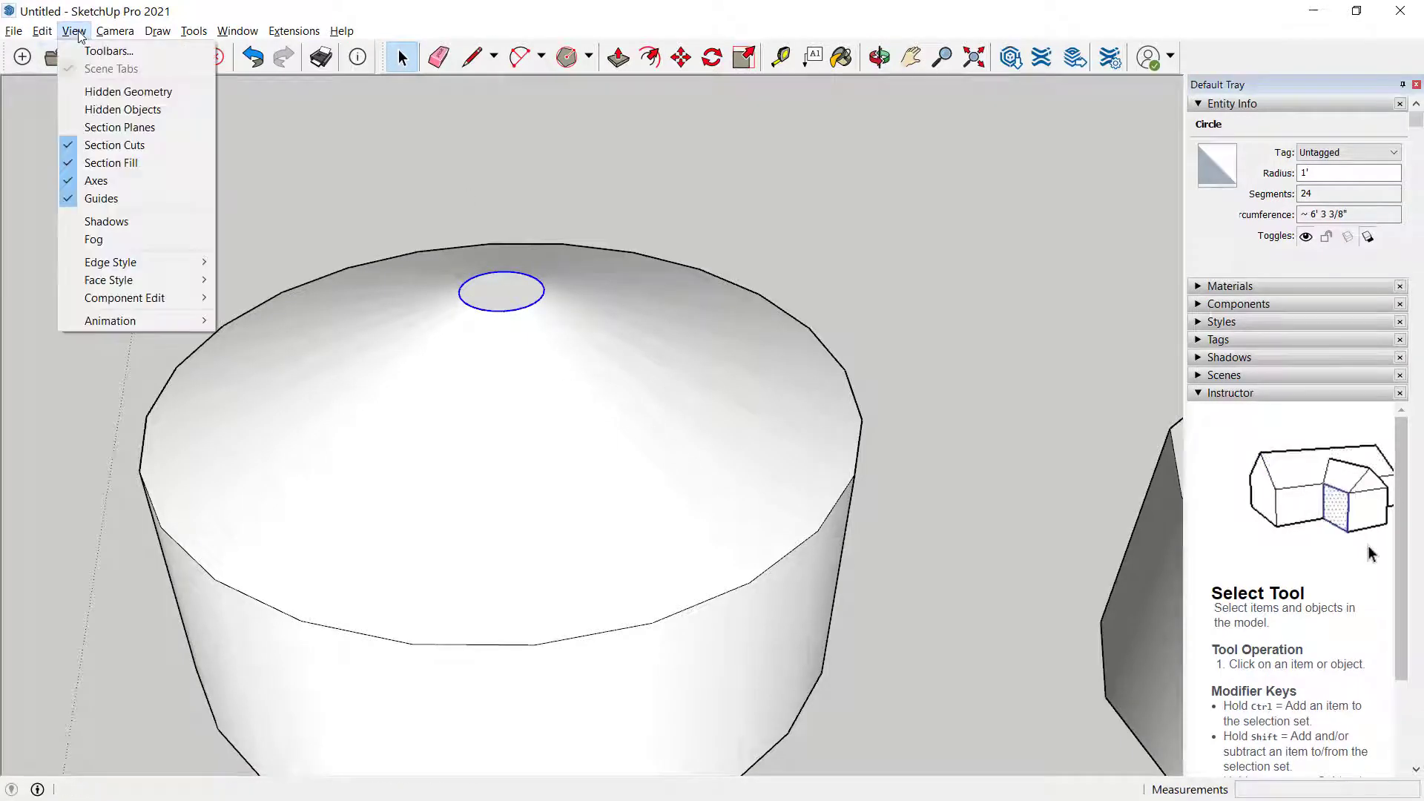
click(88, 112)
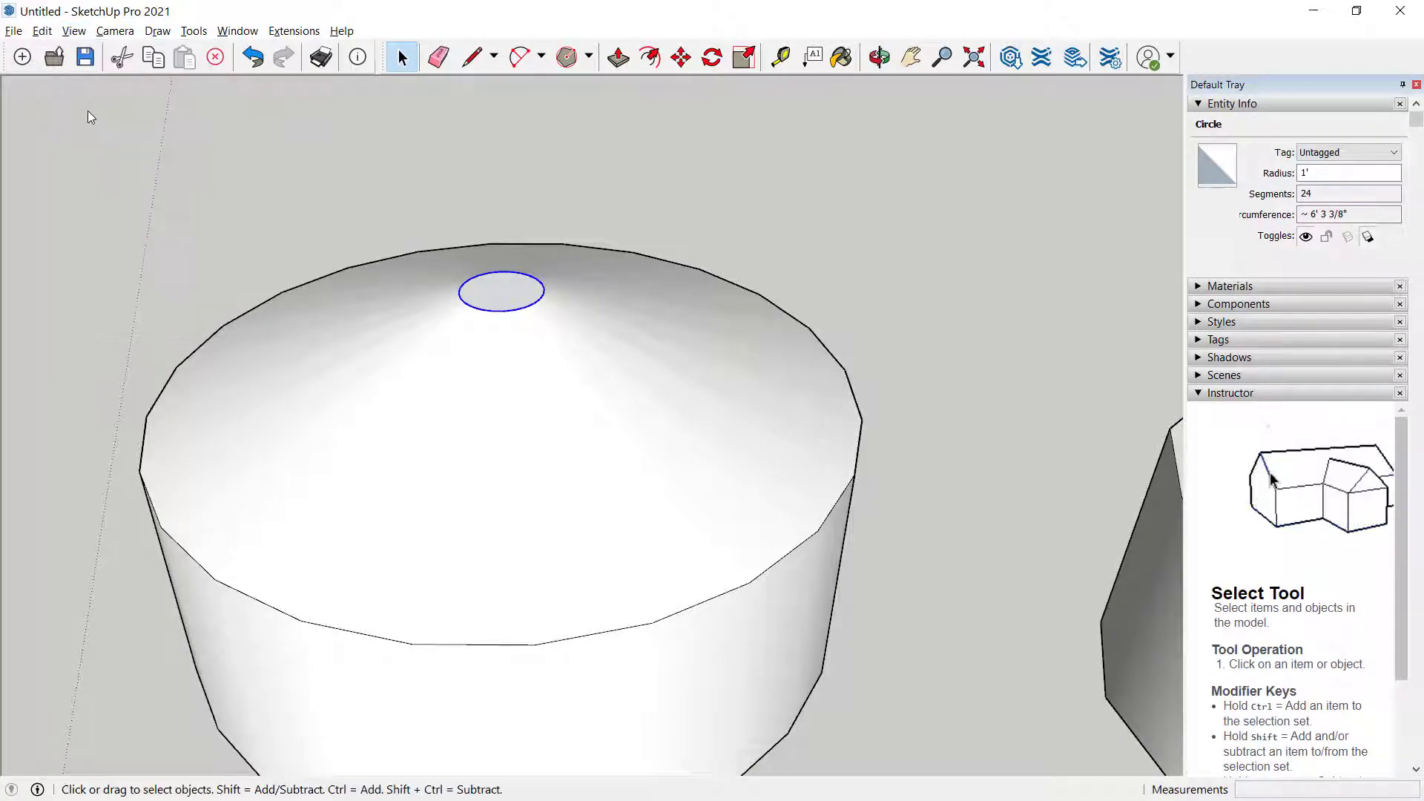
click(74, 30)
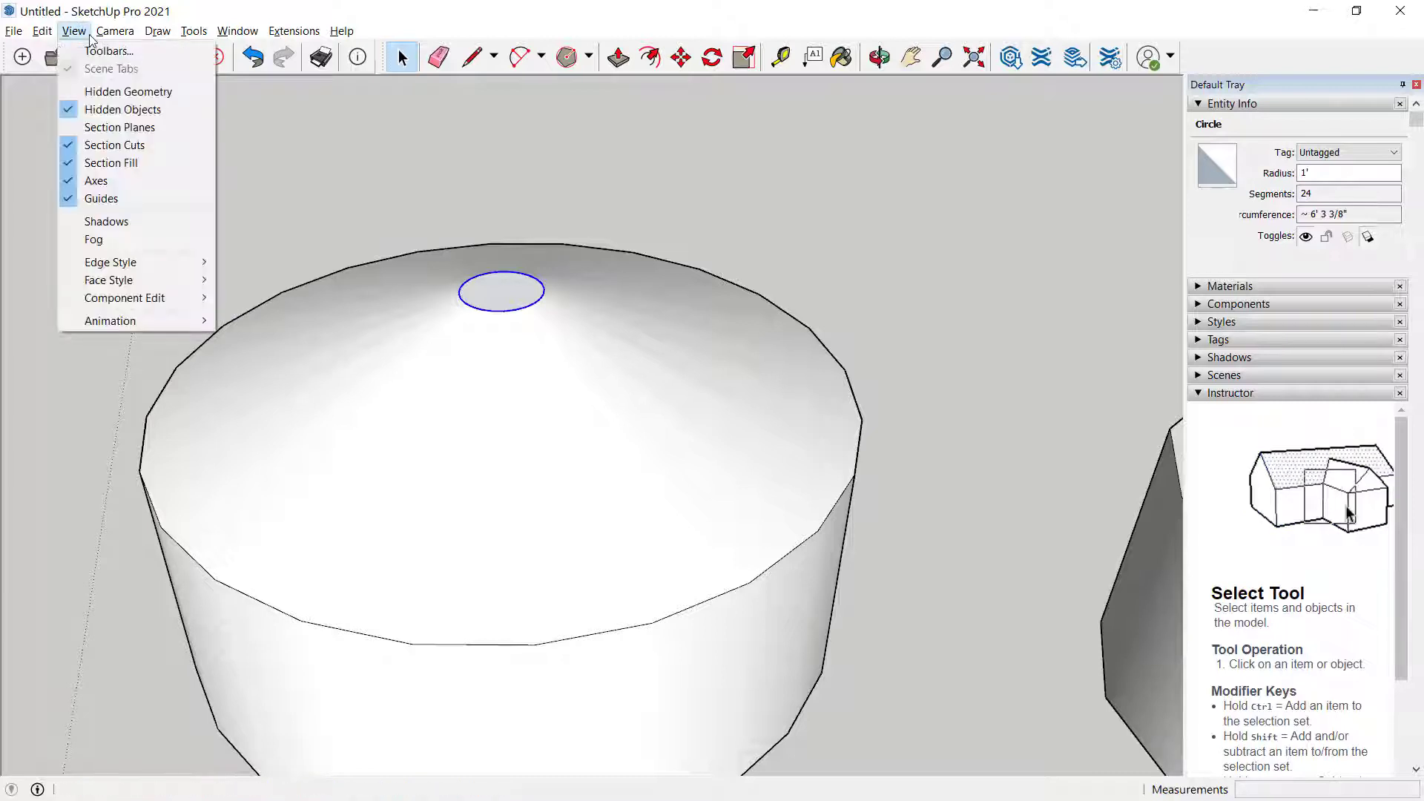
click(115, 90)
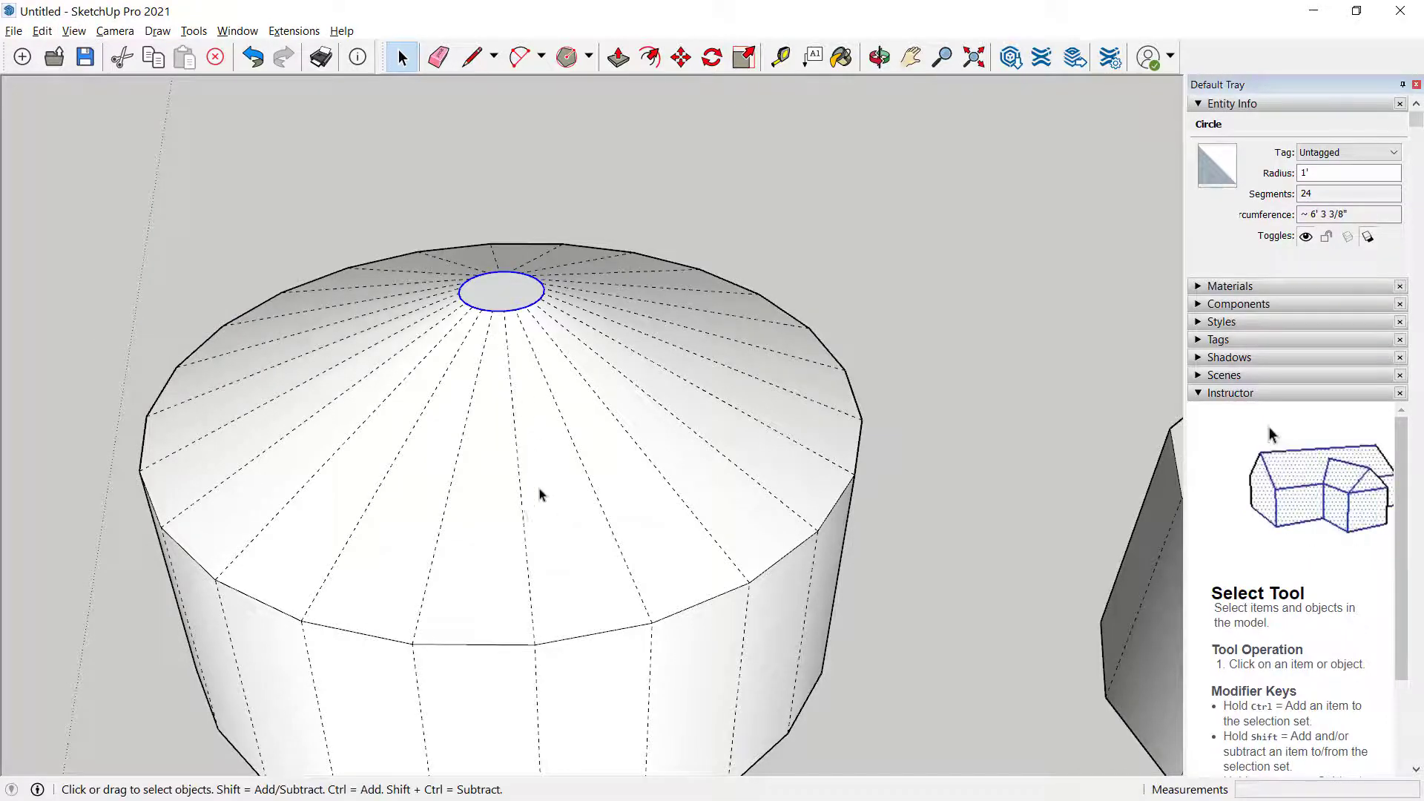
Select several individual facets on the cone and one on the wall below it, one after another
click(581, 540)
click(491, 548)
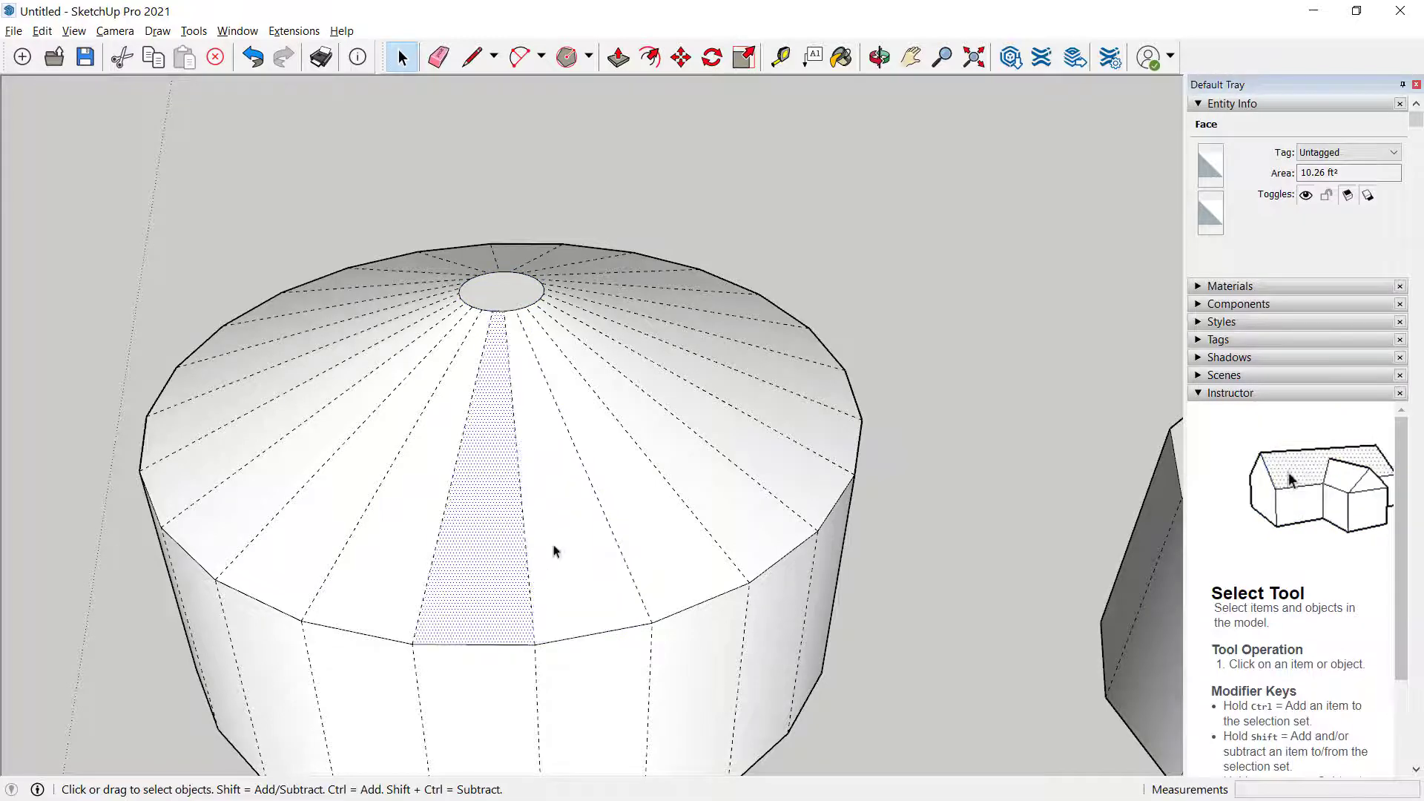
click(610, 553)
click(638, 518)
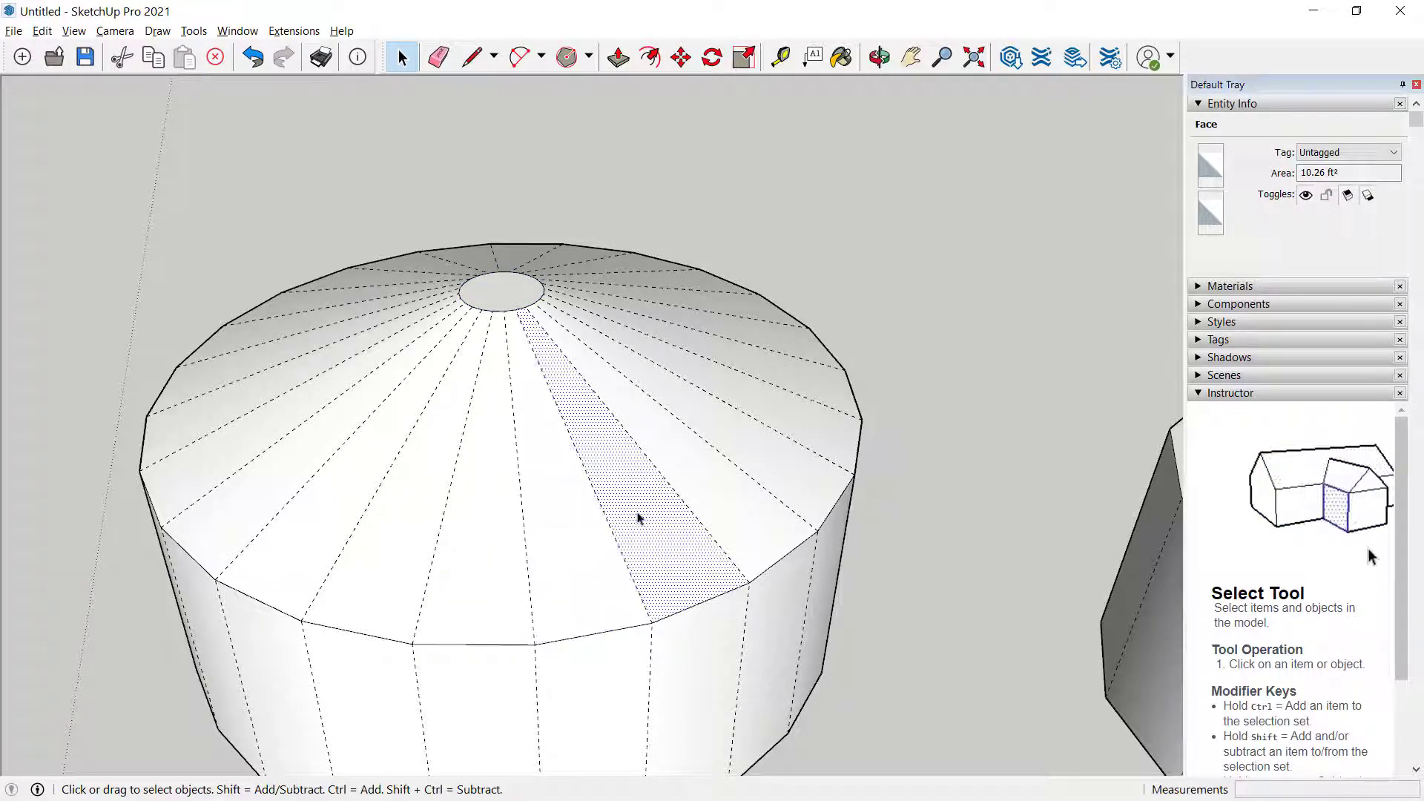
click(714, 633)
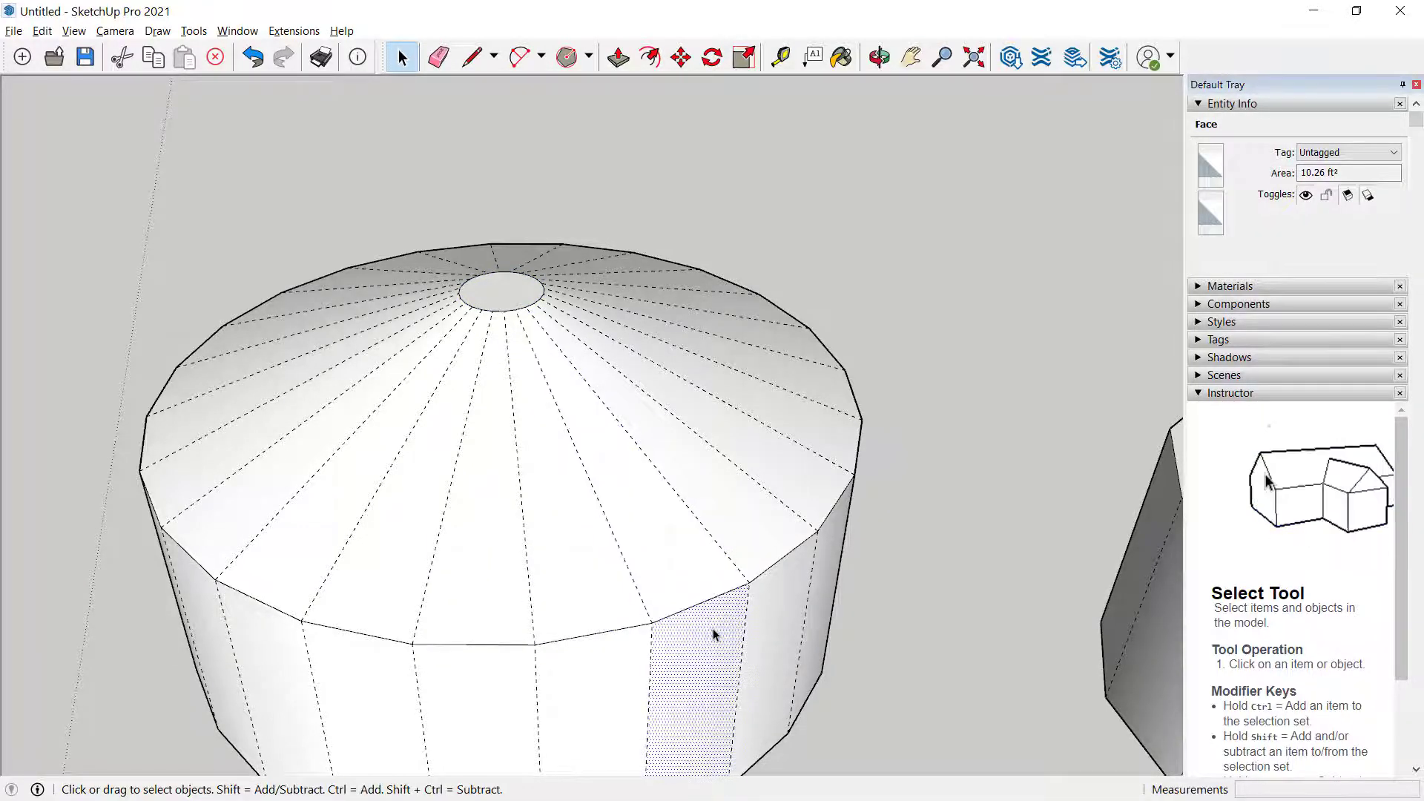
Pull one triangular facet of the cone outward about 9 1/4" with Push/Pull and undo it
click(696, 584)
key(p)
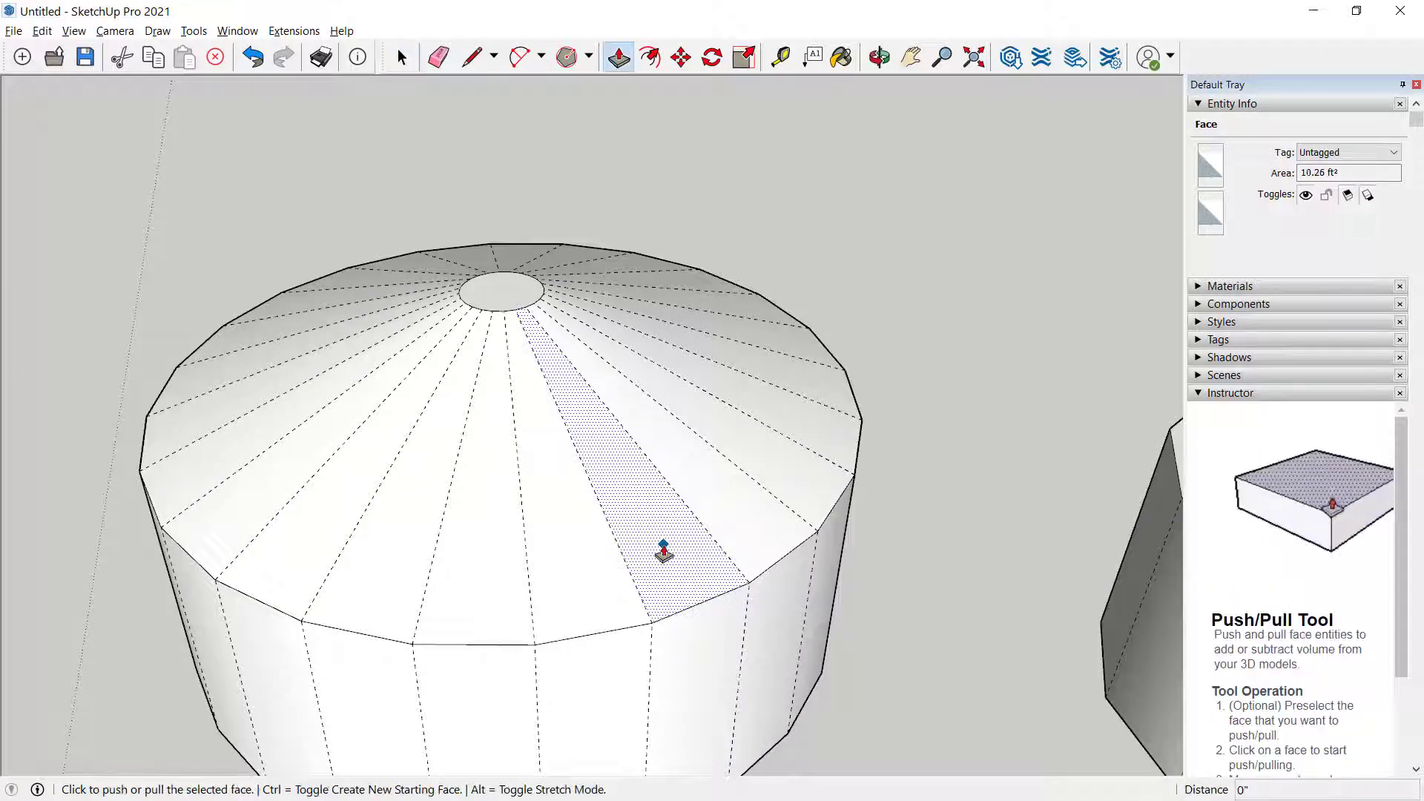
click(661, 550)
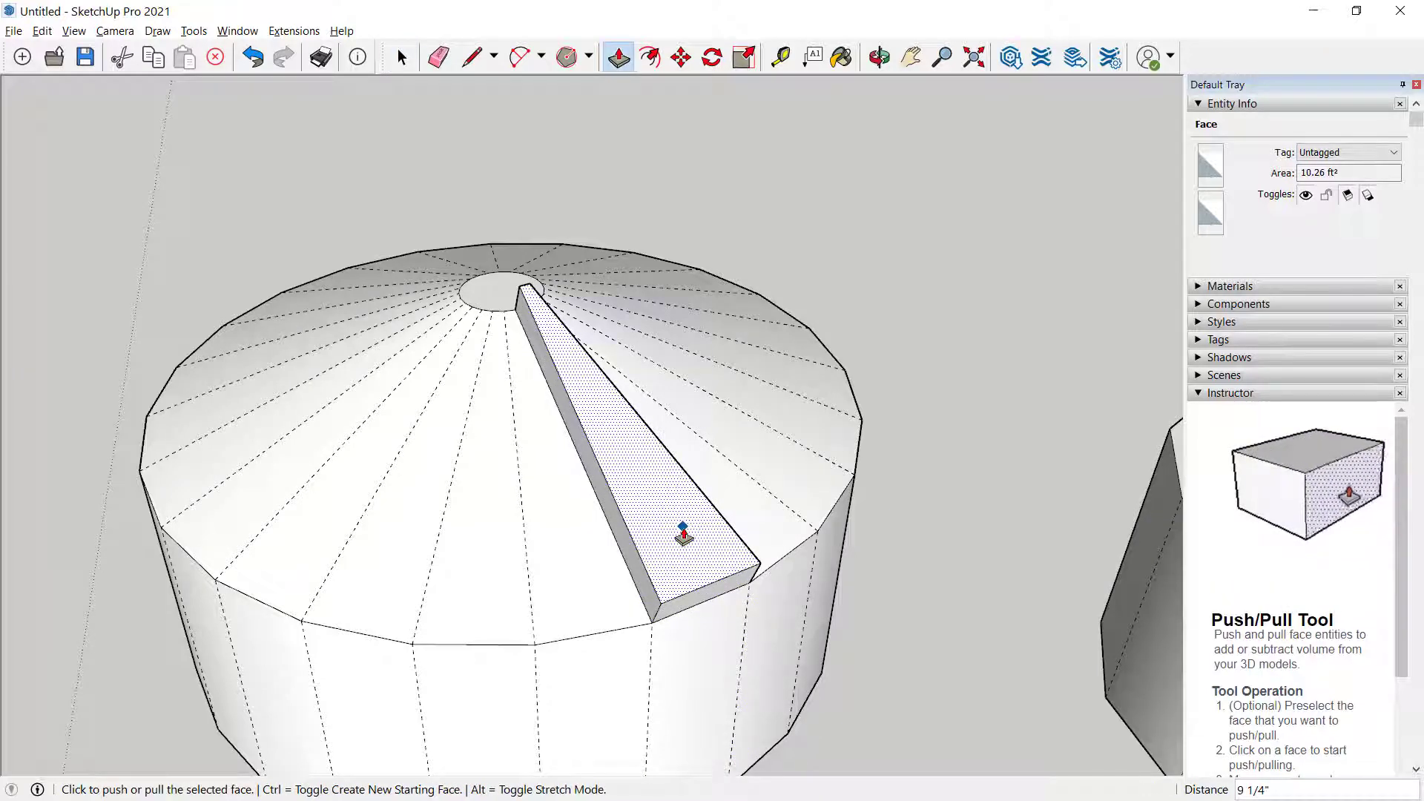
key(ctrl+z)
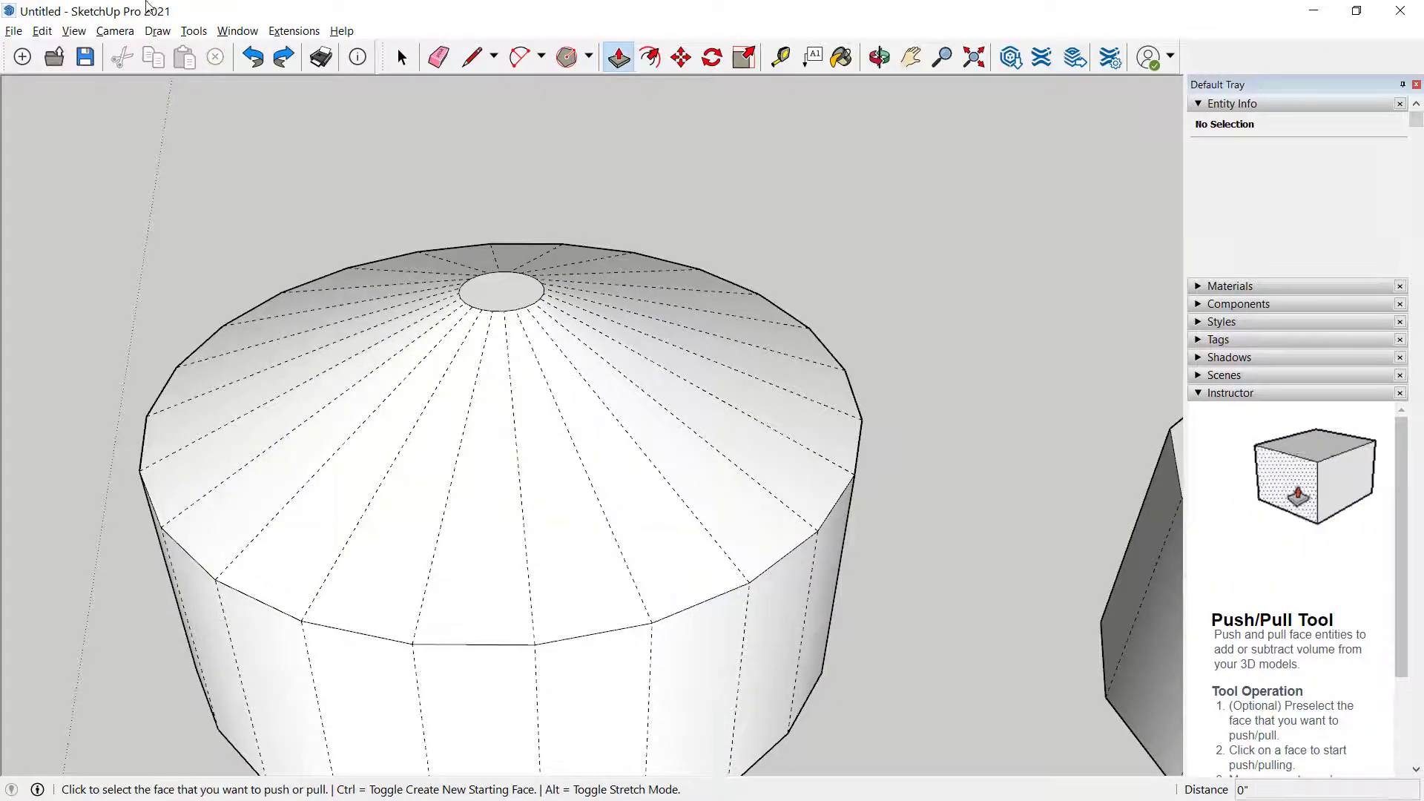
Turn off the display of hidden geometry
click(73, 30)
click(119, 90)
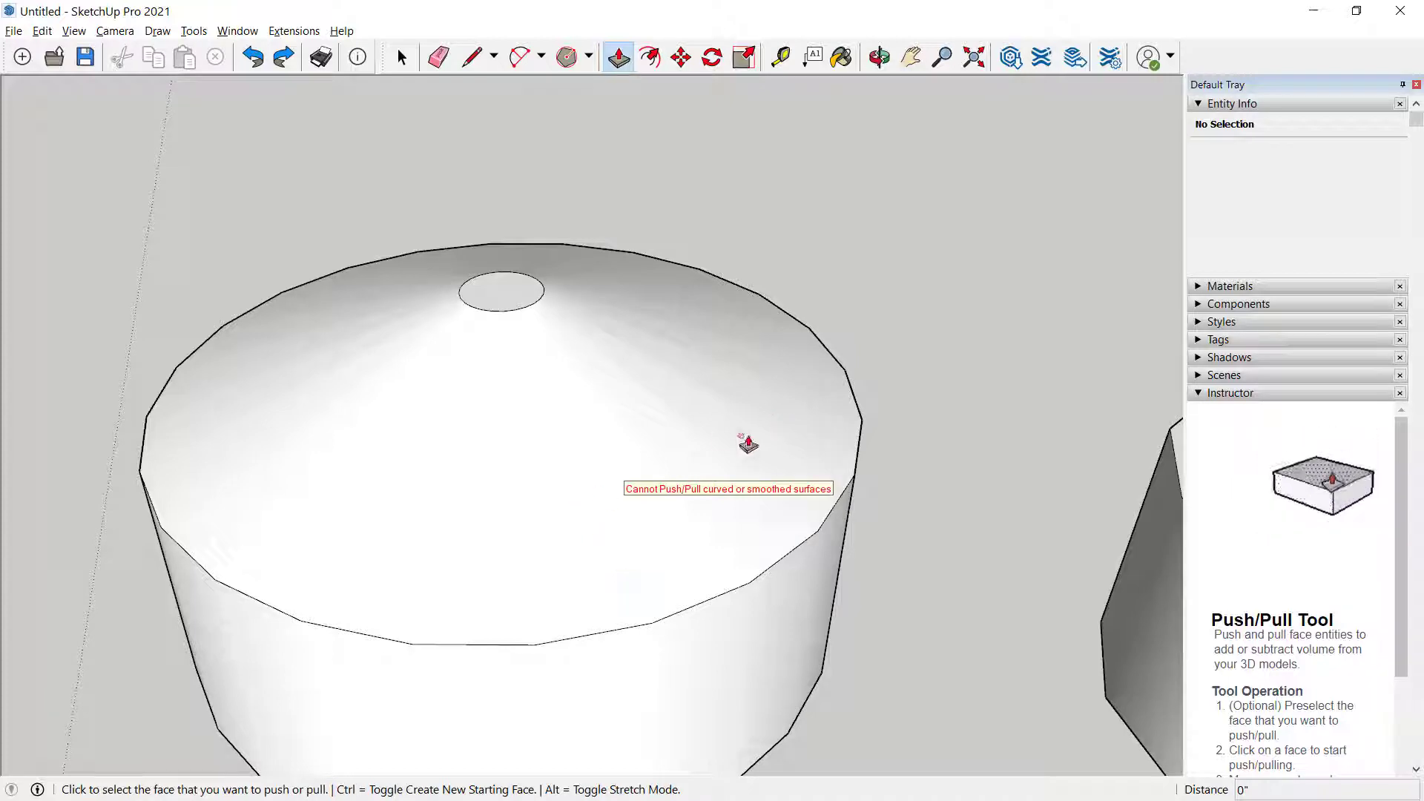
scroll(772, 467, down, 5)
shift+middle_drag(790, 496, 483, 309)
middle_drag(927, 635, 722, 495)
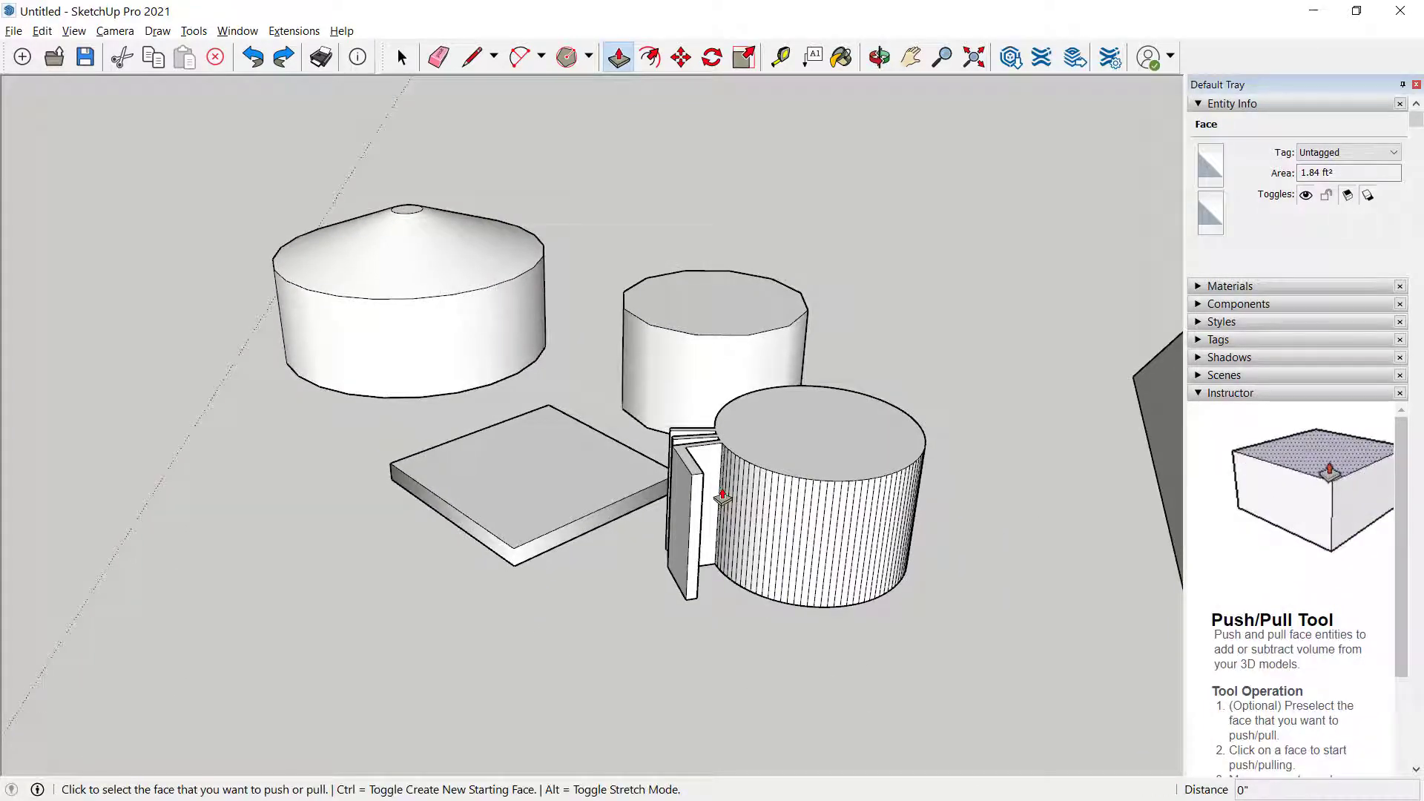
Select the many-sided cylinder's top face, and one of its narrow side facets with its bounding edges
key(space)
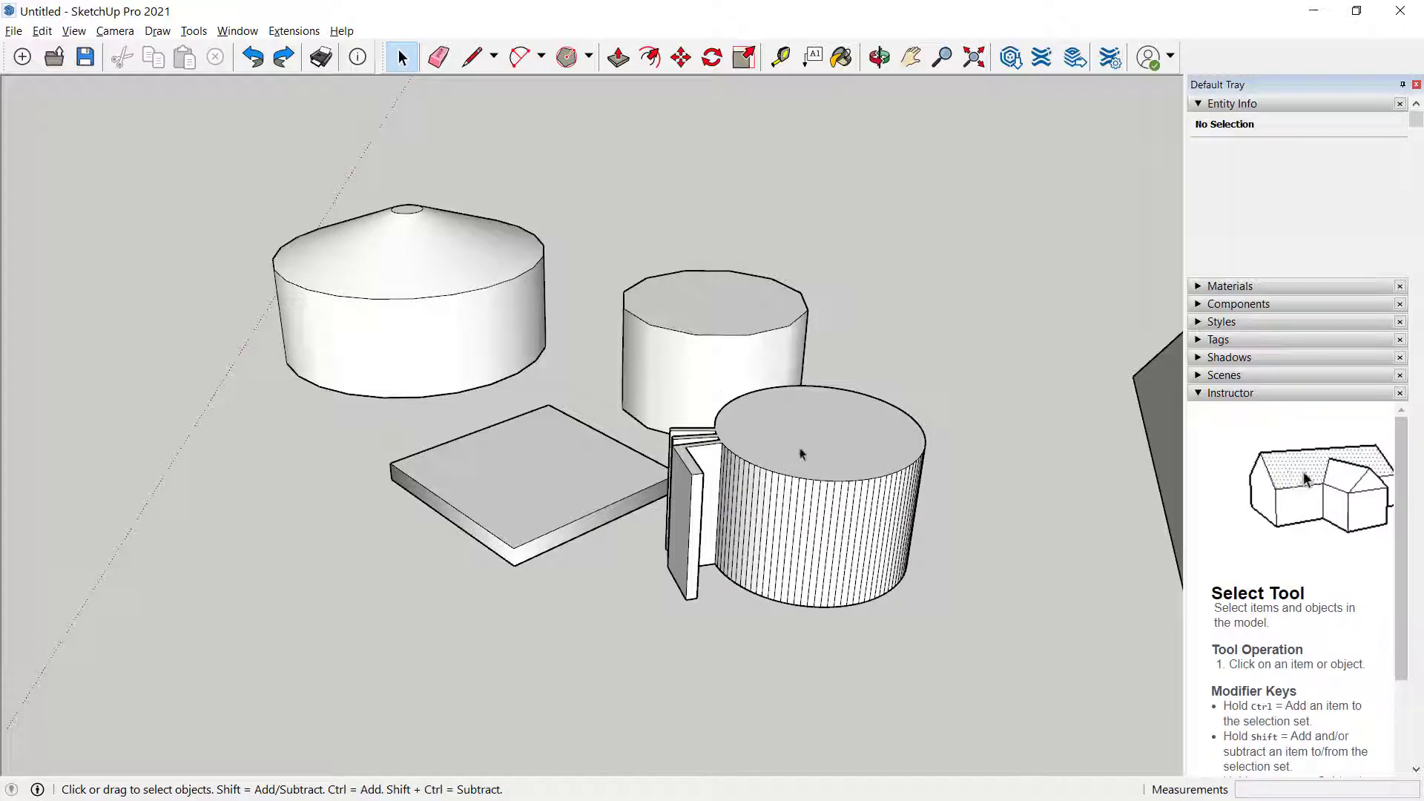
scroll(831, 486, up, 5)
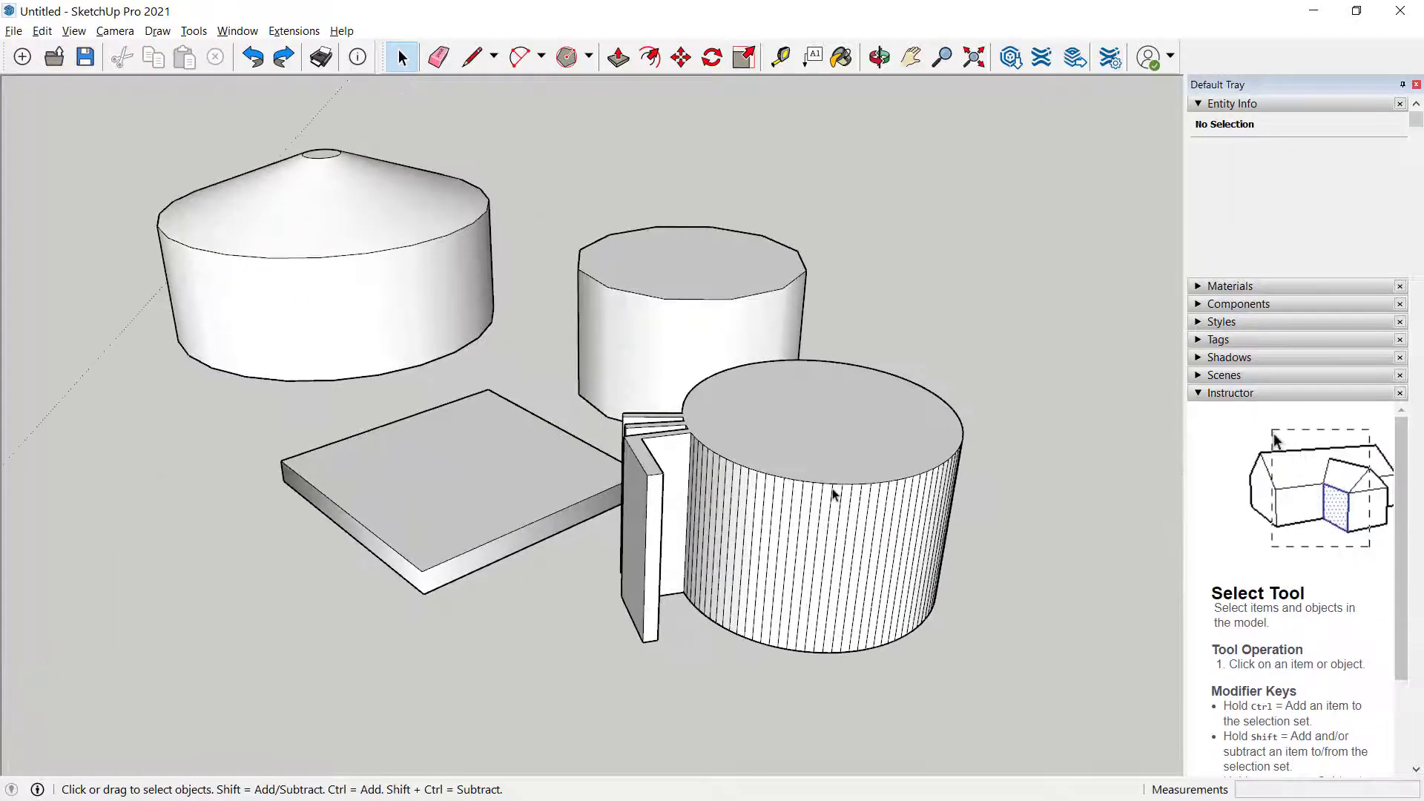
shift+middle_drag(832, 487, 820, 430)
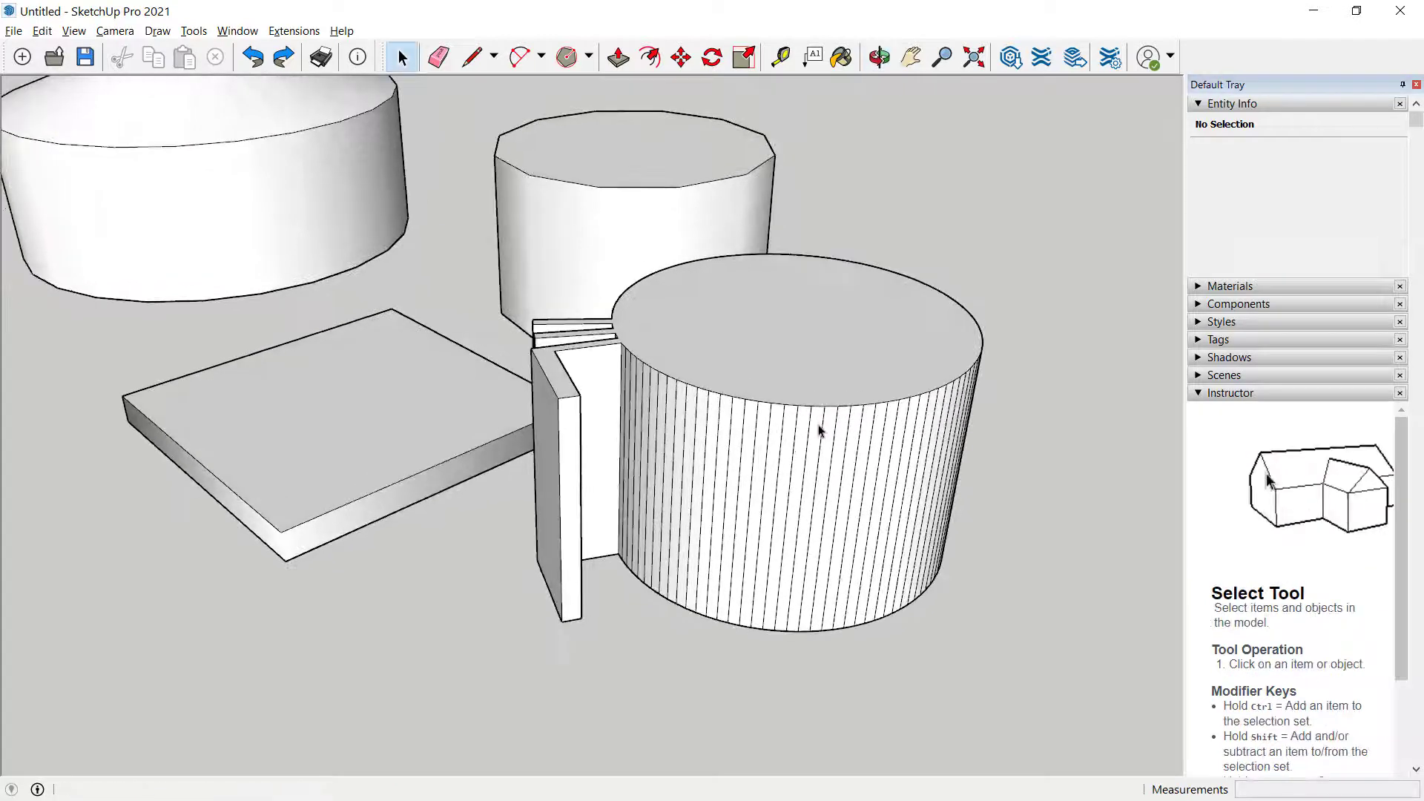
click(820, 350)
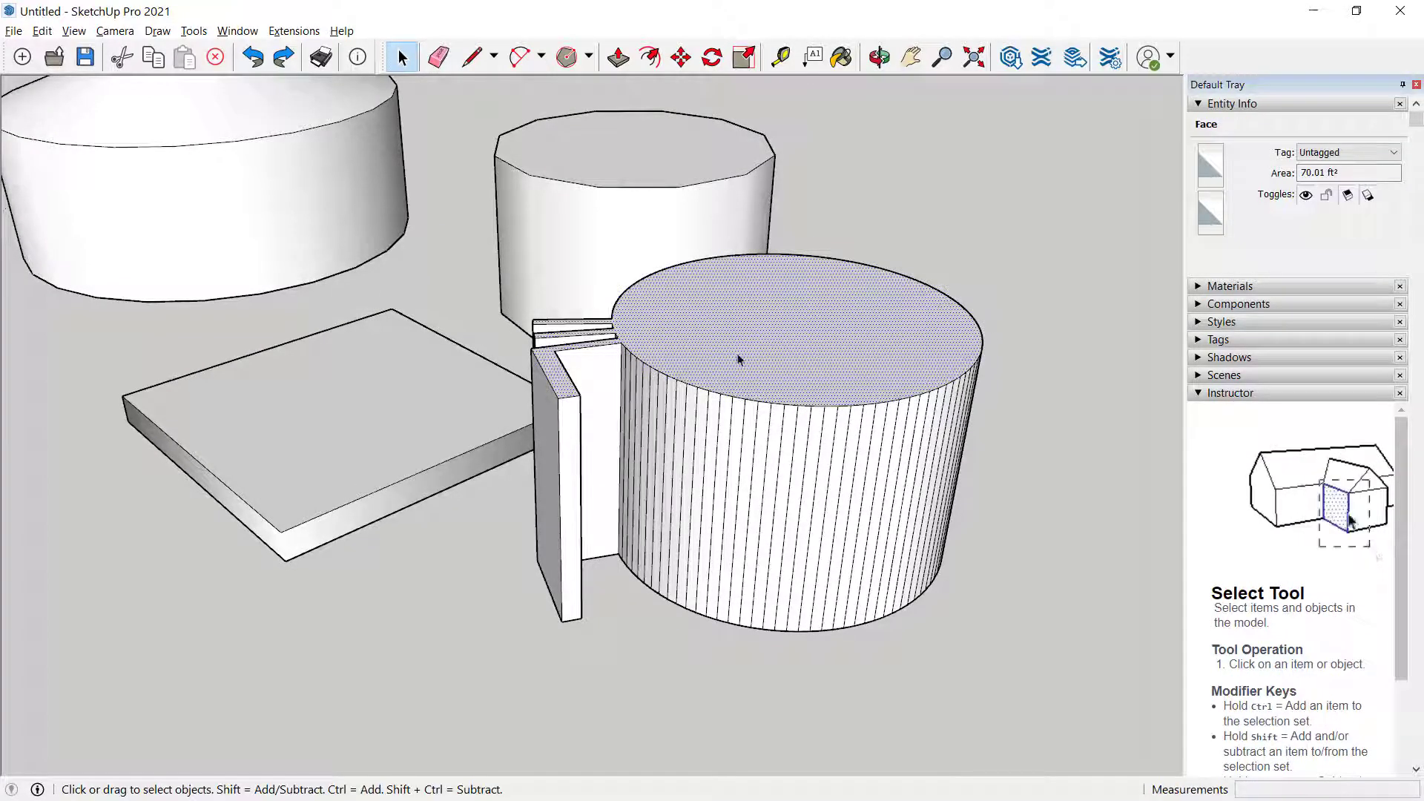
click(807, 448)
click(852, 455)
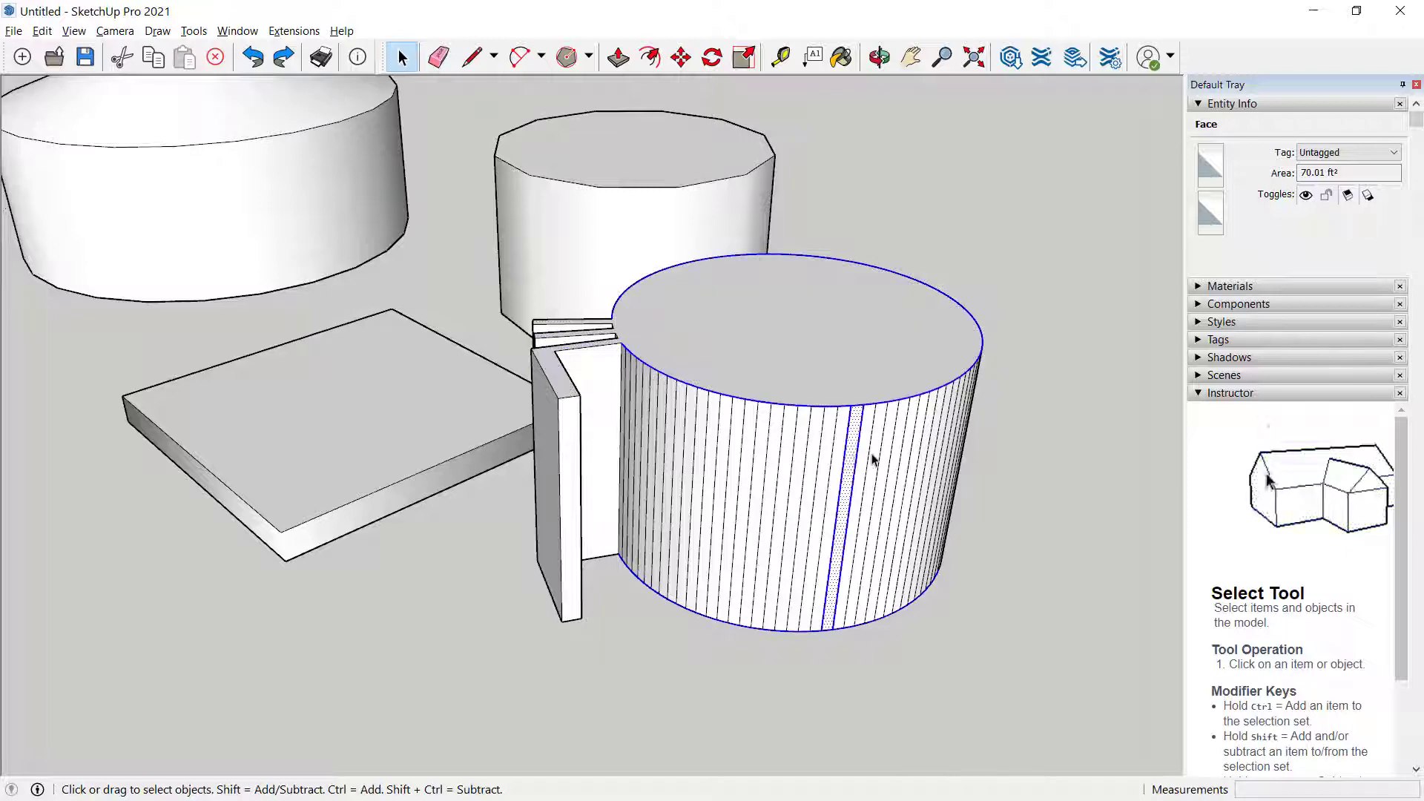
Select the many-sided cylinder from above with an enclosing window, and with a crossing window over part of it, and clear the selection
middle_drag(741, 509, 566, 772)
scroll(788, 557, down, 1)
click(722, 721)
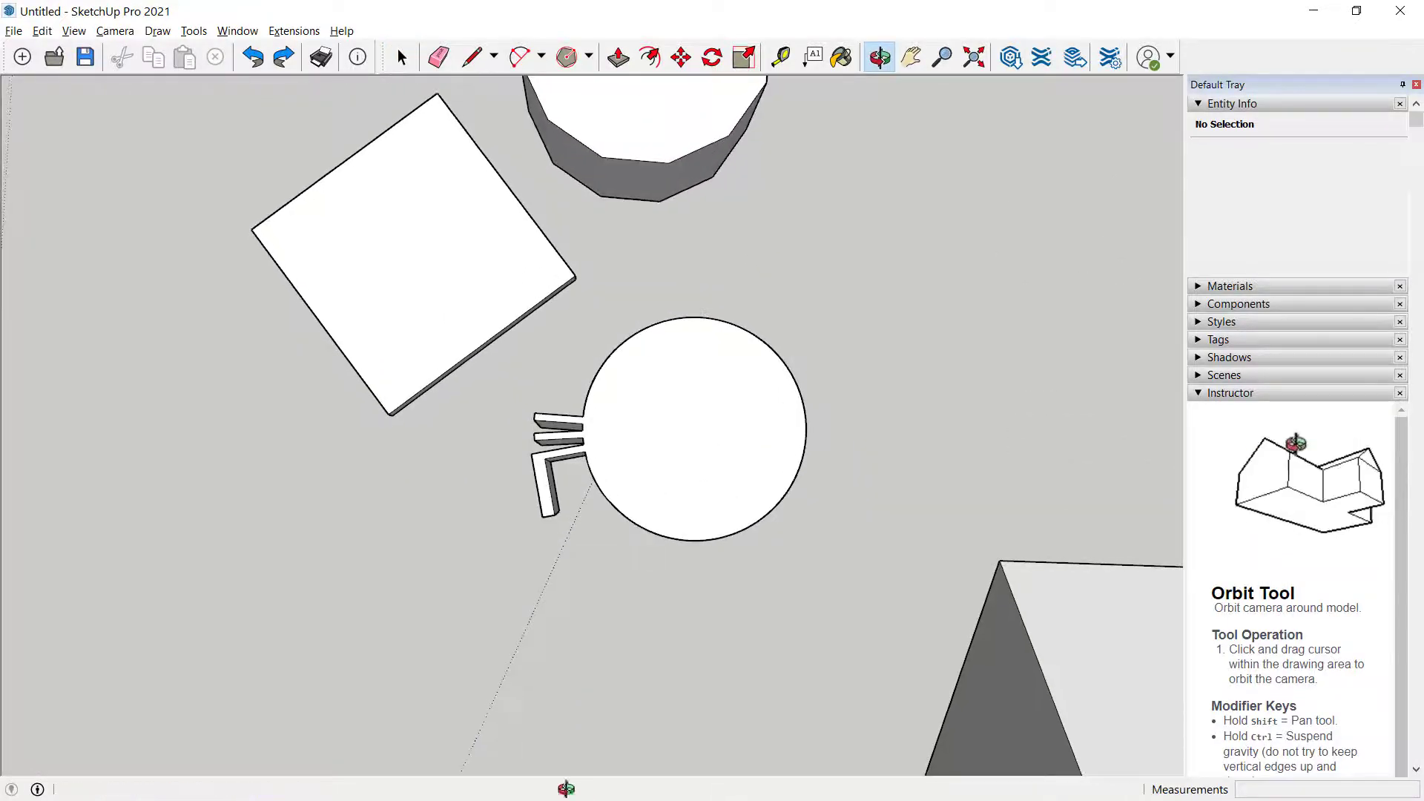
drag(477, 581, 927, 287)
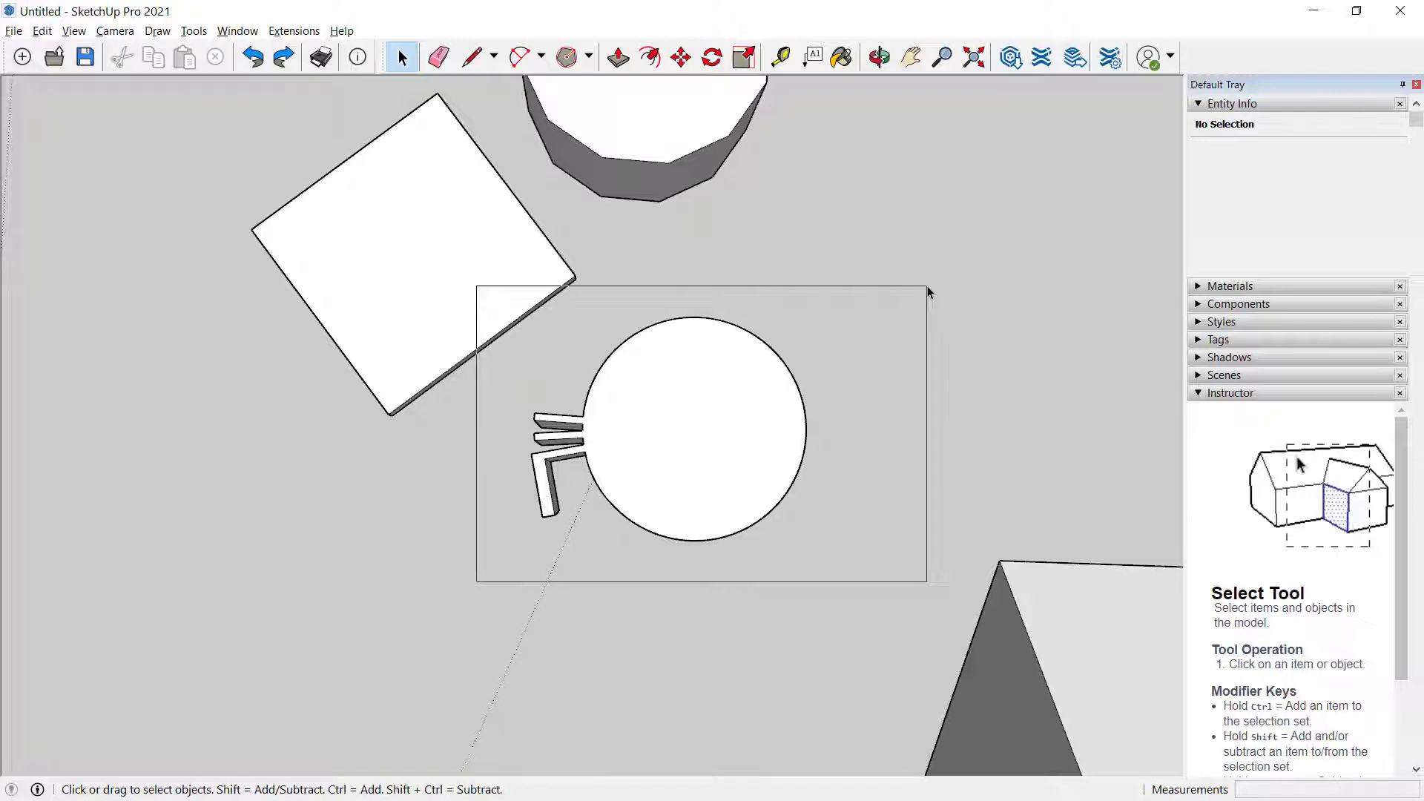
drag(928, 286, 937, 309)
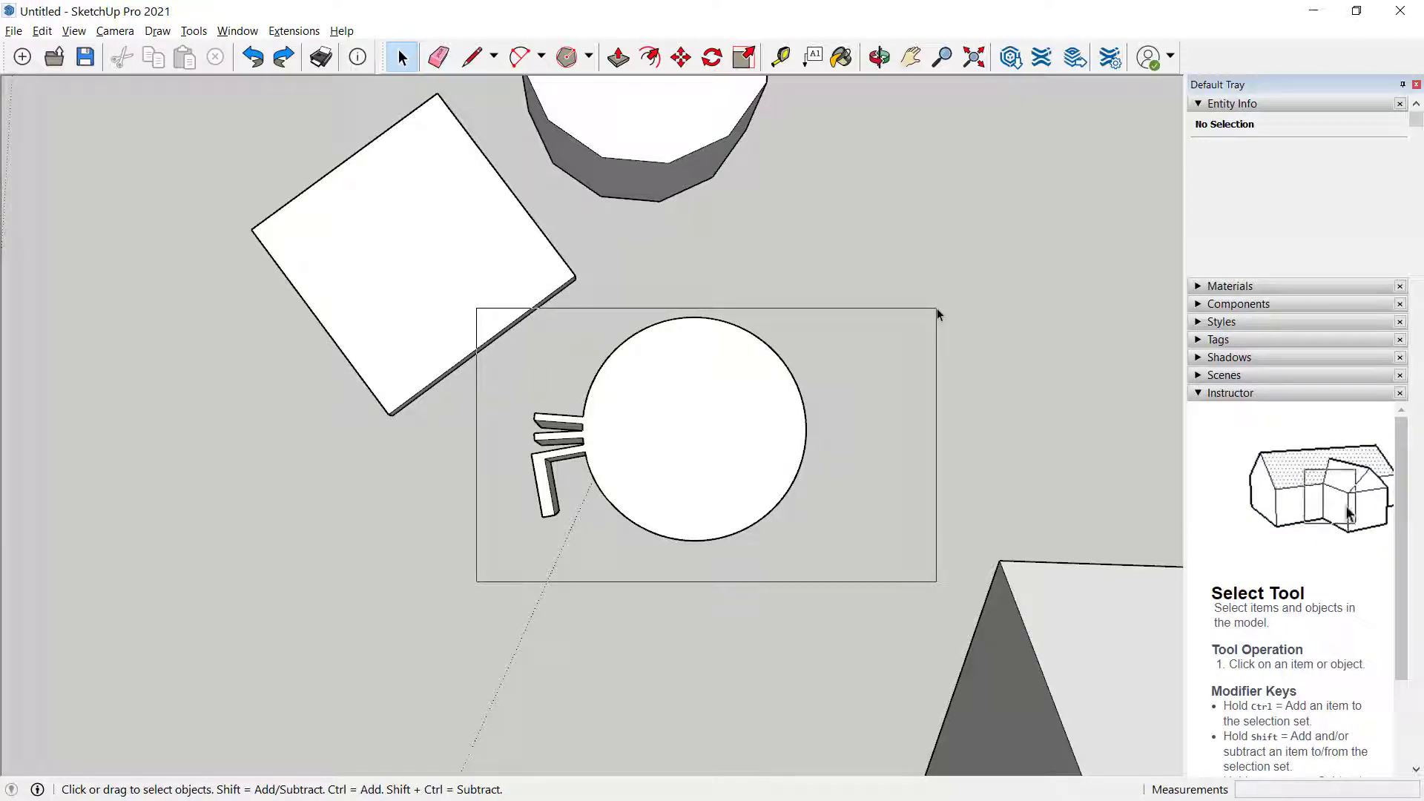
drag(938, 314, 805, 445)
click(925, 375)
drag(685, 535, 566, 549)
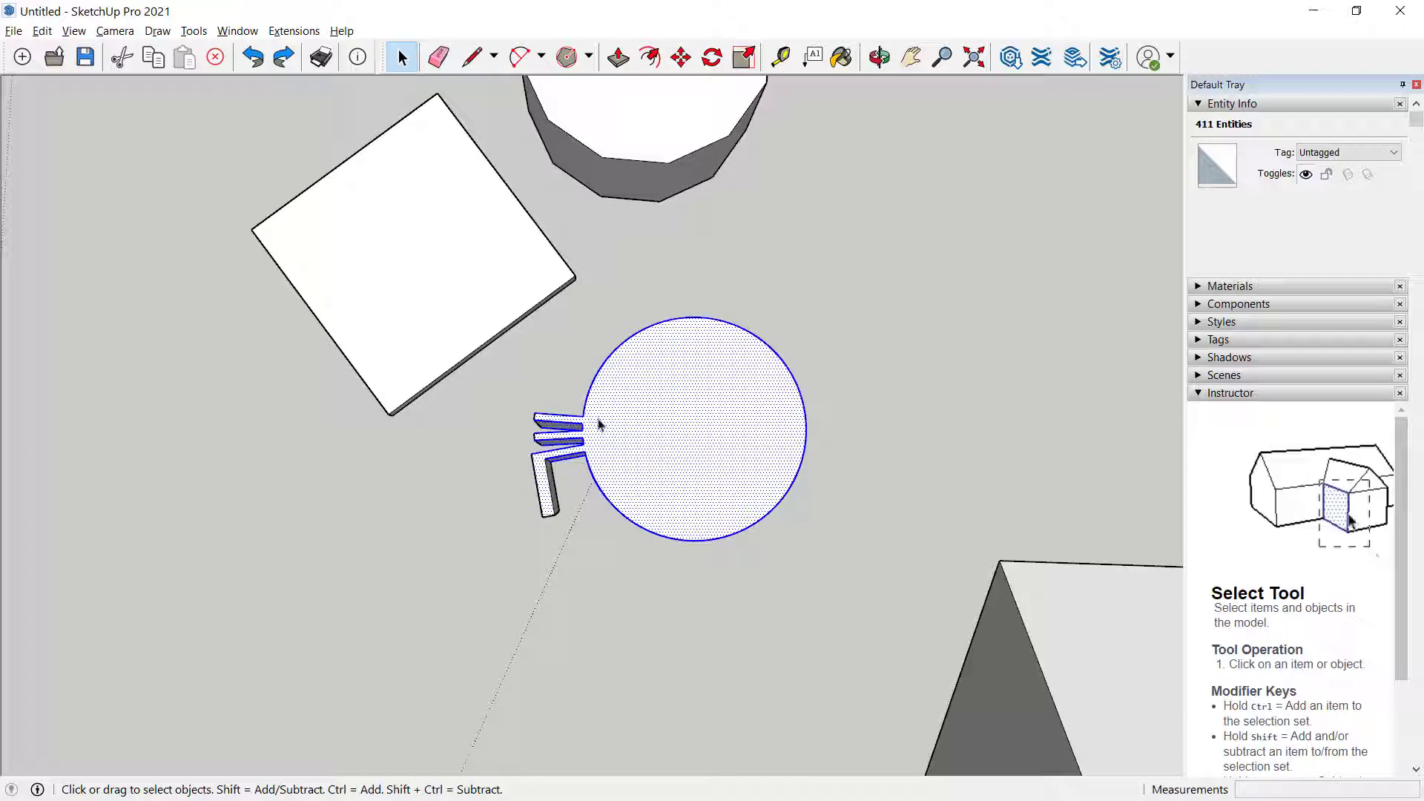
middle_drag(665, 589, 696, 363)
click(668, 630)
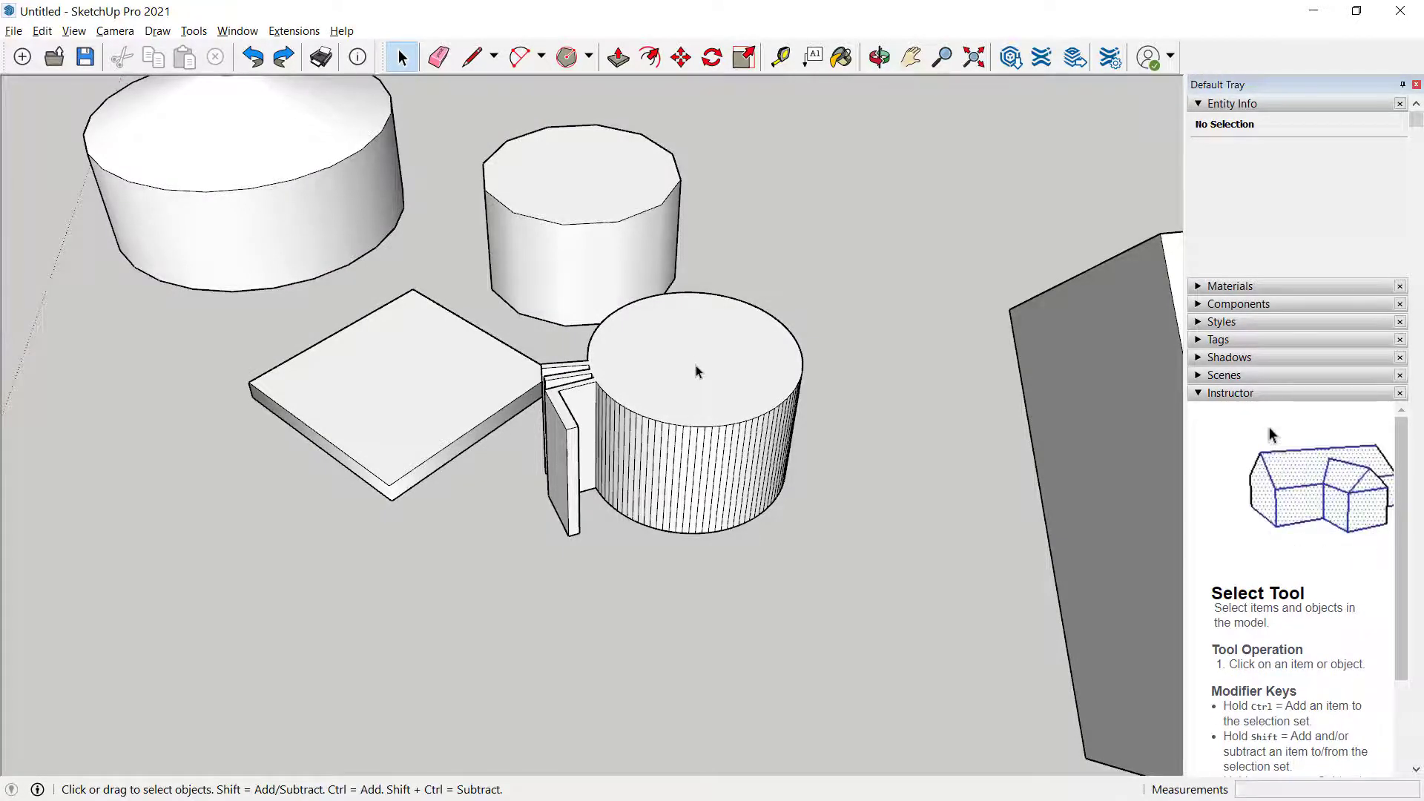
Select the many-sided cylinder's top face with its bounding edges, and extend the selection to all geometry connected to it
double_click(698, 371)
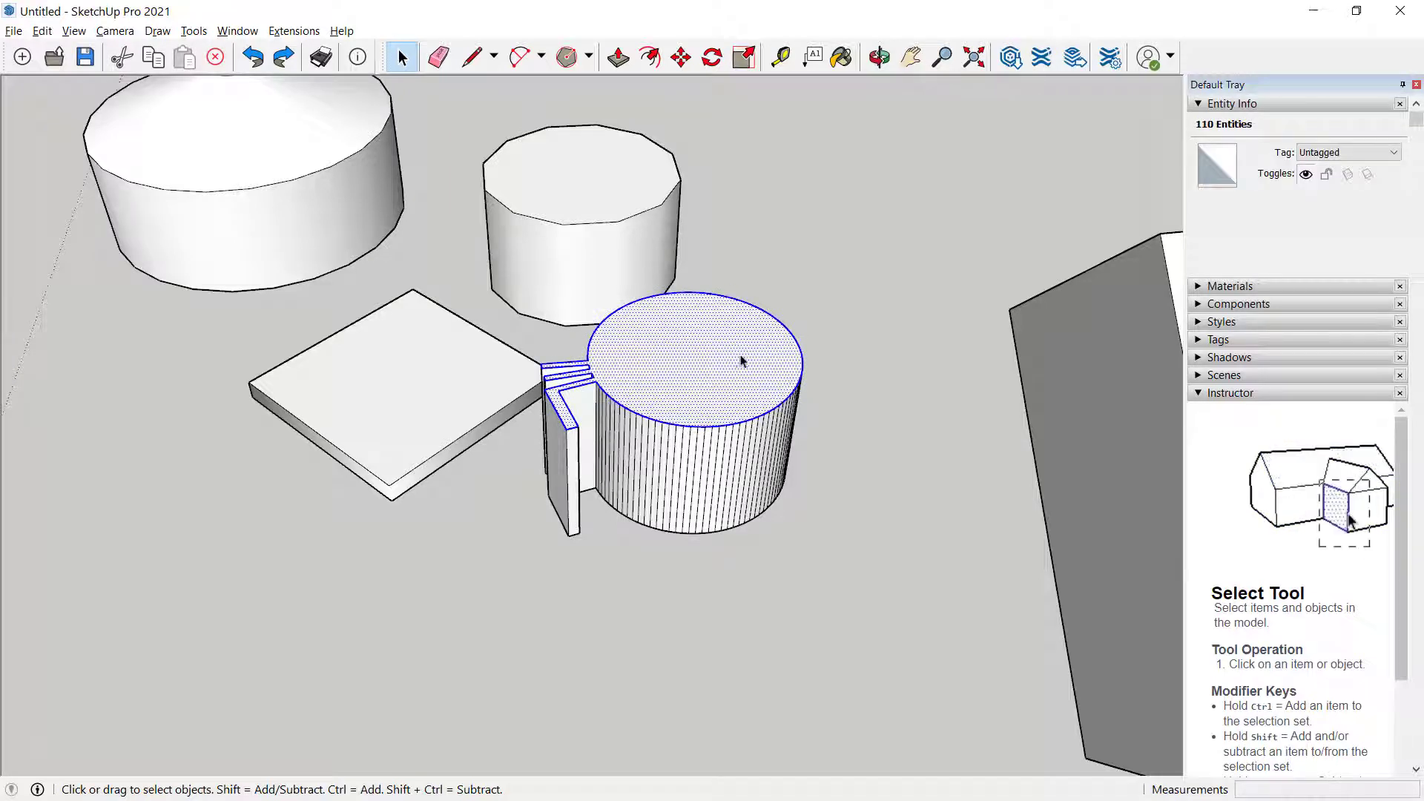
triple_click(685, 364)
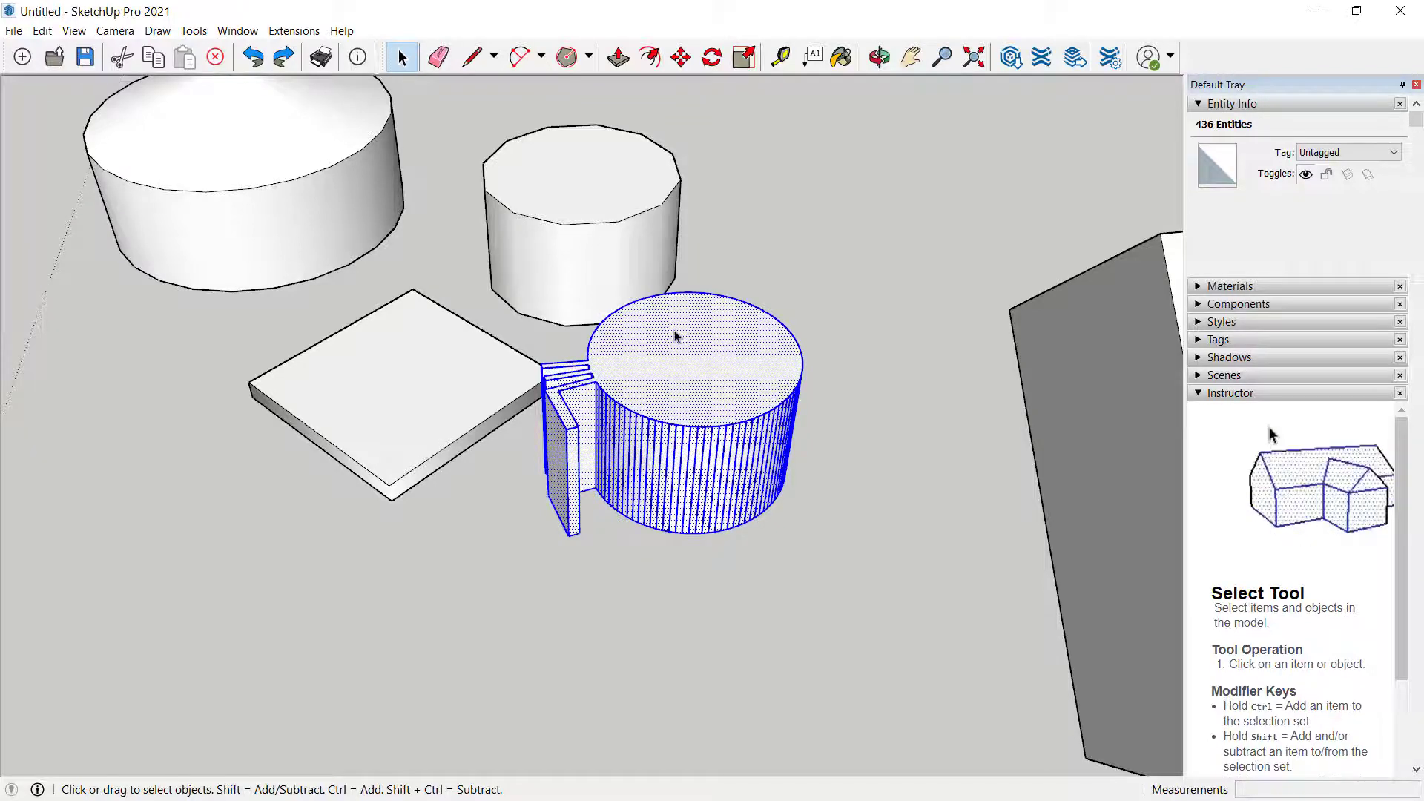
middle_drag(633, 603, 565, 644)
scroll(565, 643, down, 1)
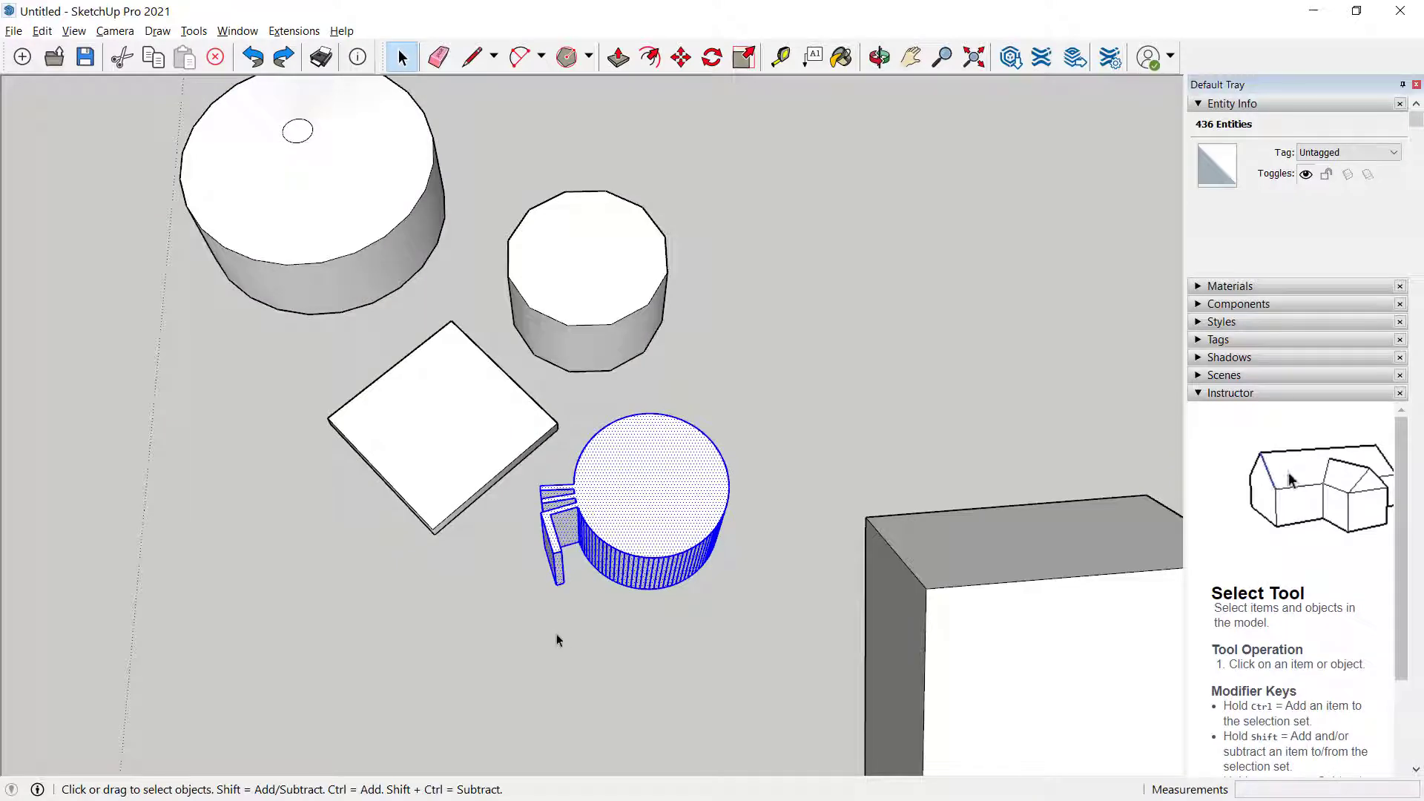
scroll(652, 527, up, 4)
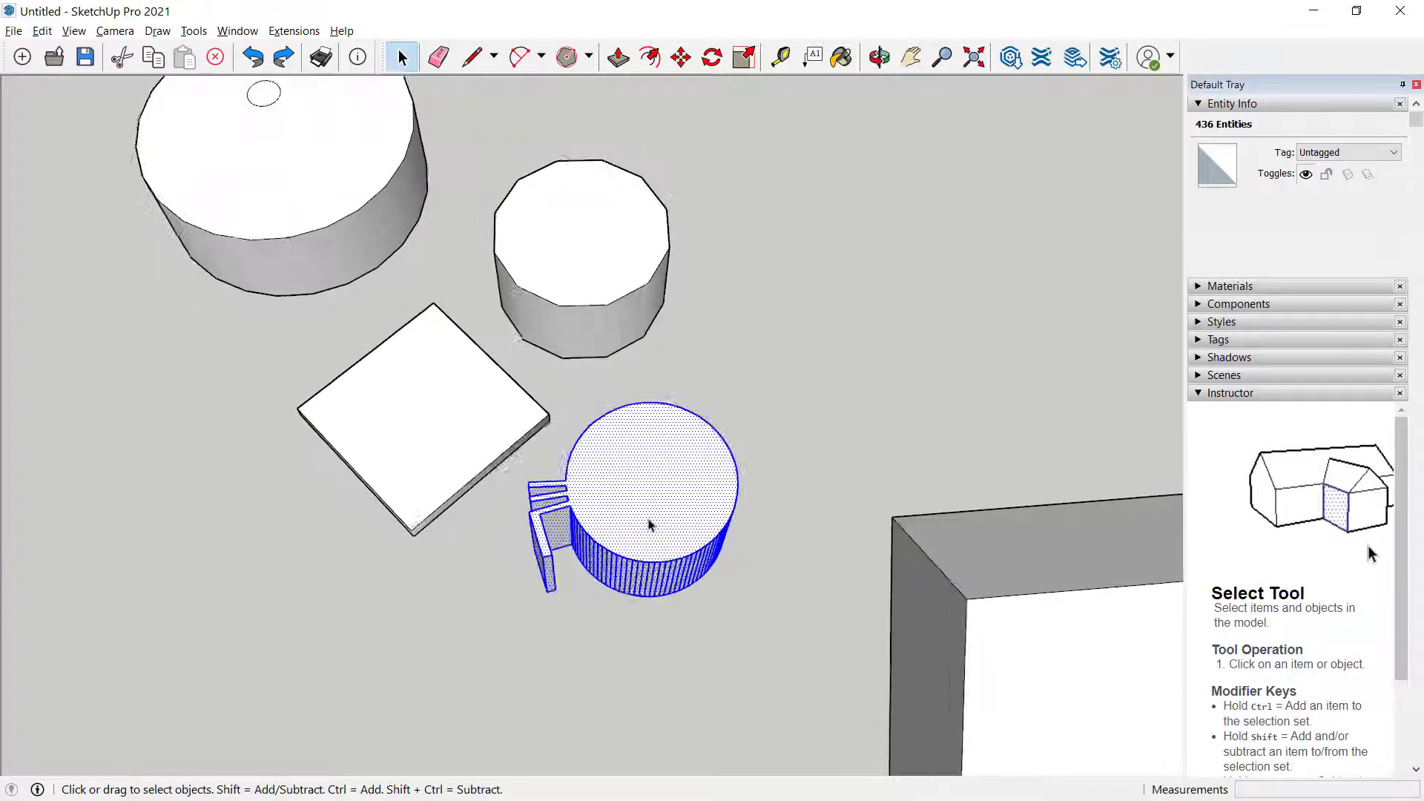
middle_drag(661, 591, 681, 492)
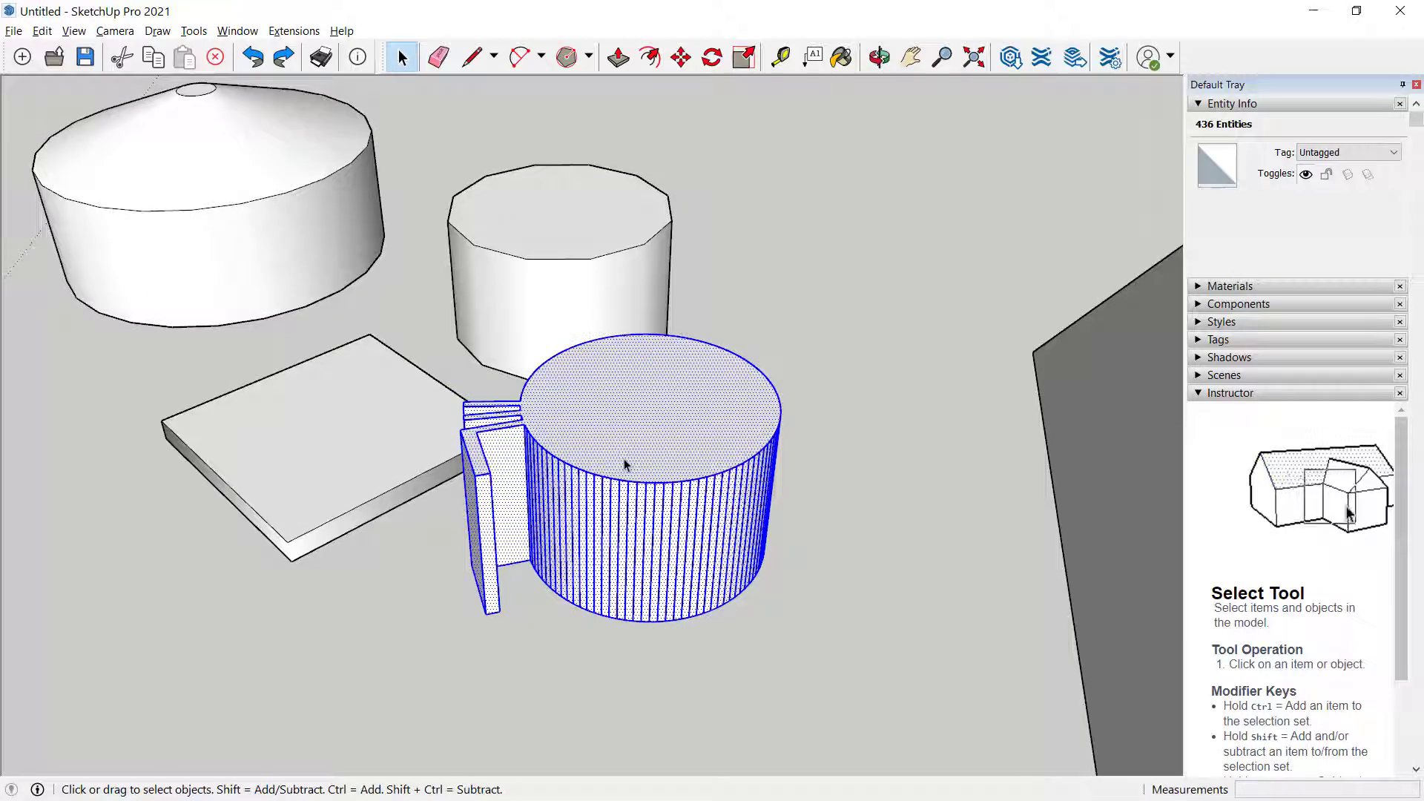
Soften the selected cylinder's edges with a 13.5-degree angle between normals, with Smooth normals and Soften coplanar enabled
right_click(634, 523)
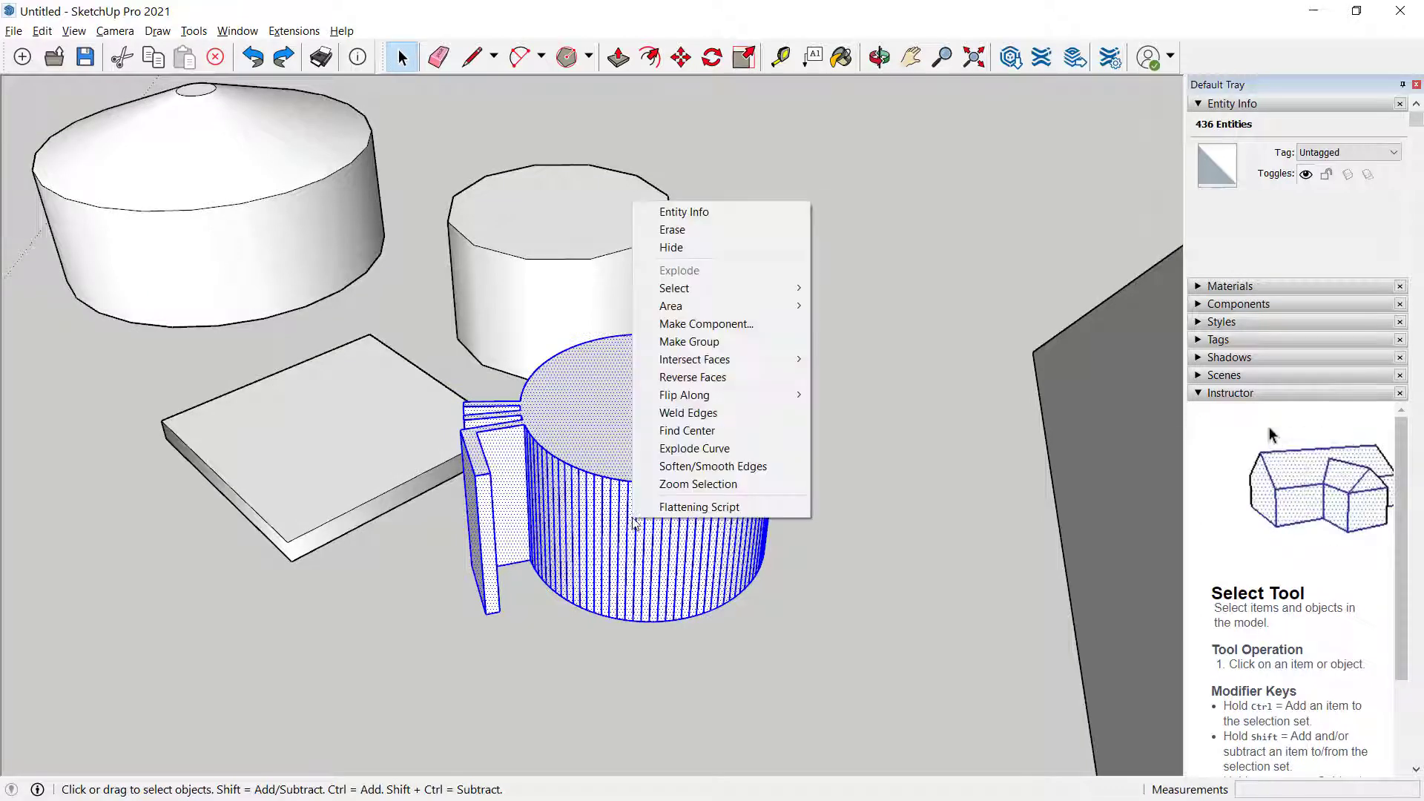
click(739, 466)
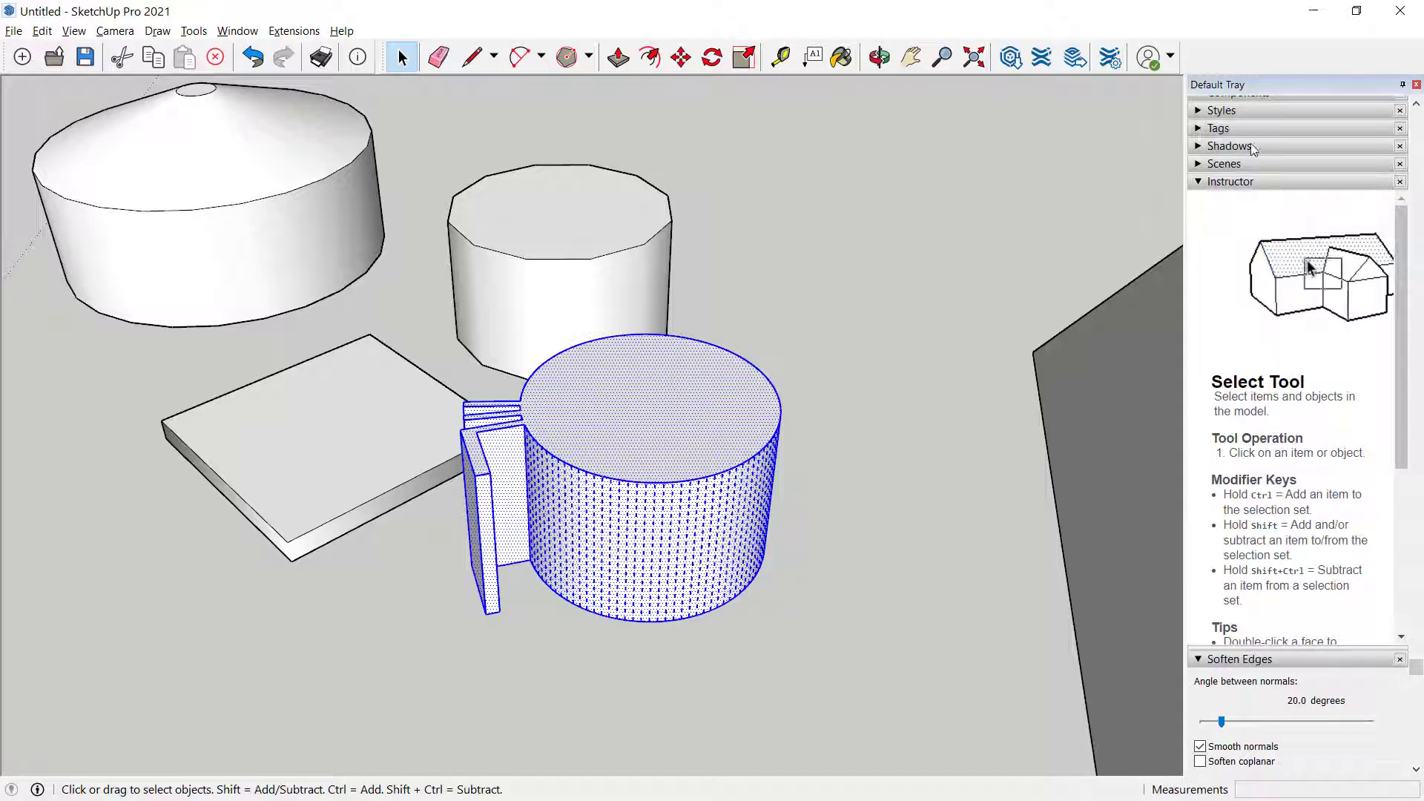
click(1202, 184)
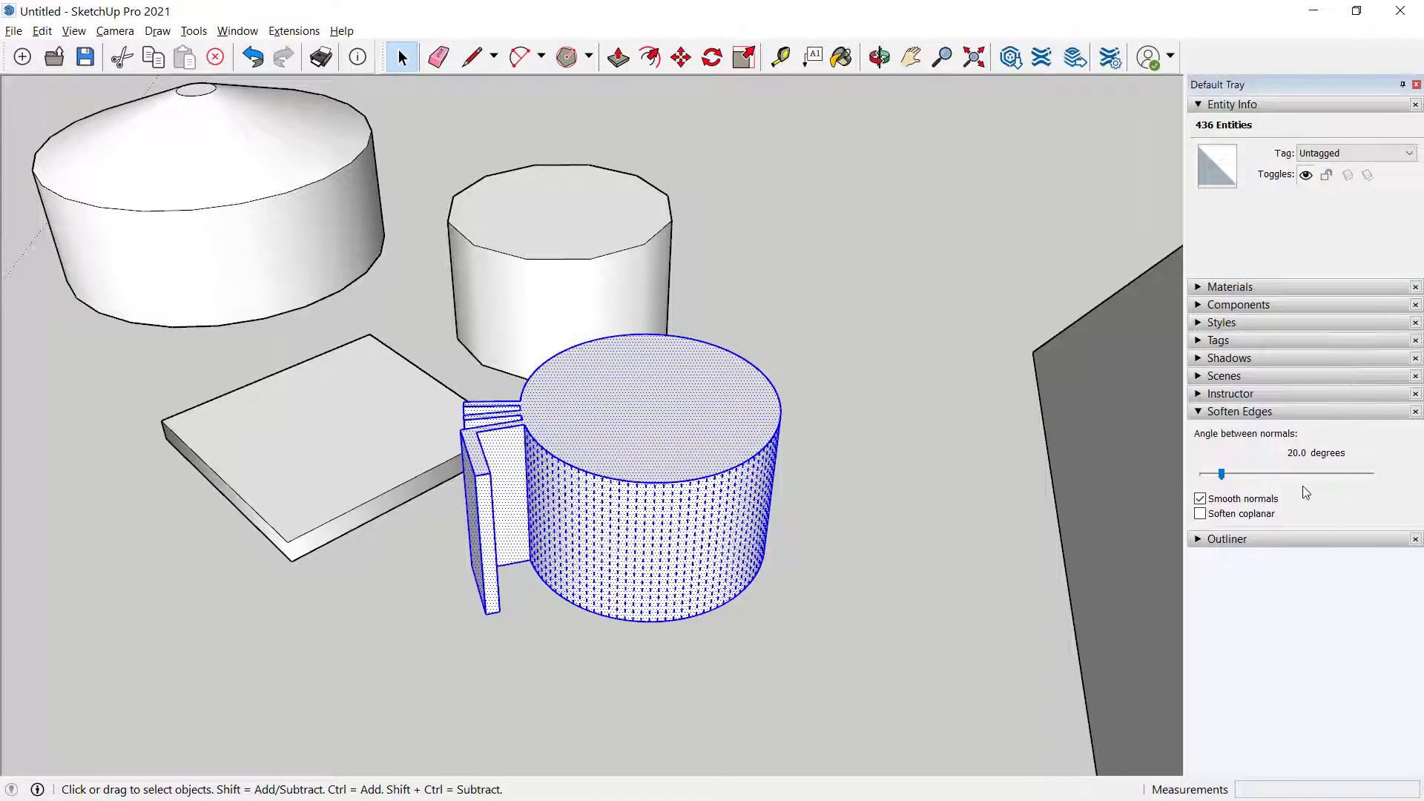
click(1202, 108)
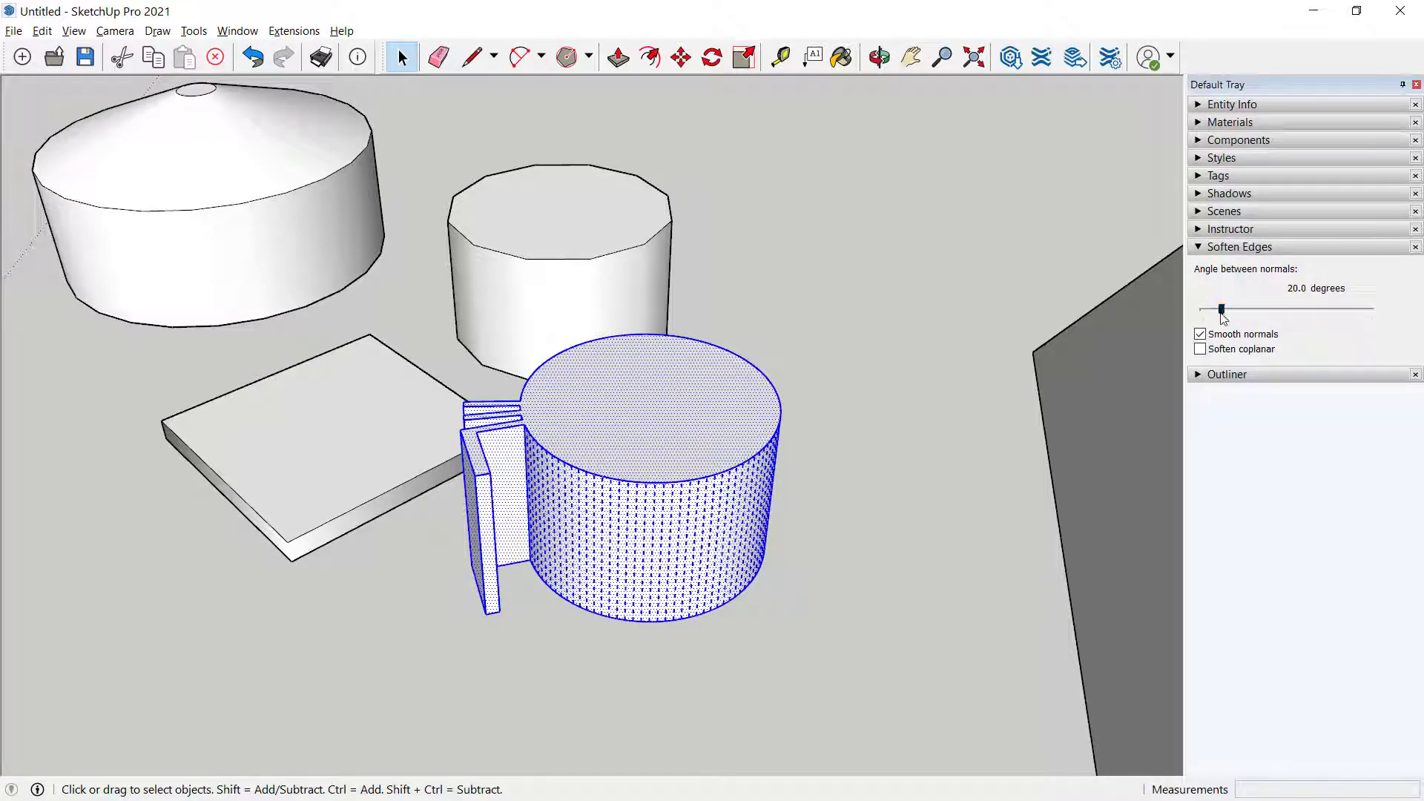
mouse_move(1222, 313)
mouse_down()
mouse_move(1377, 340)
mouse_move(1274, 311)
mouse_move(1196, 314)
mouse_move(1214, 316)
mouse_up()
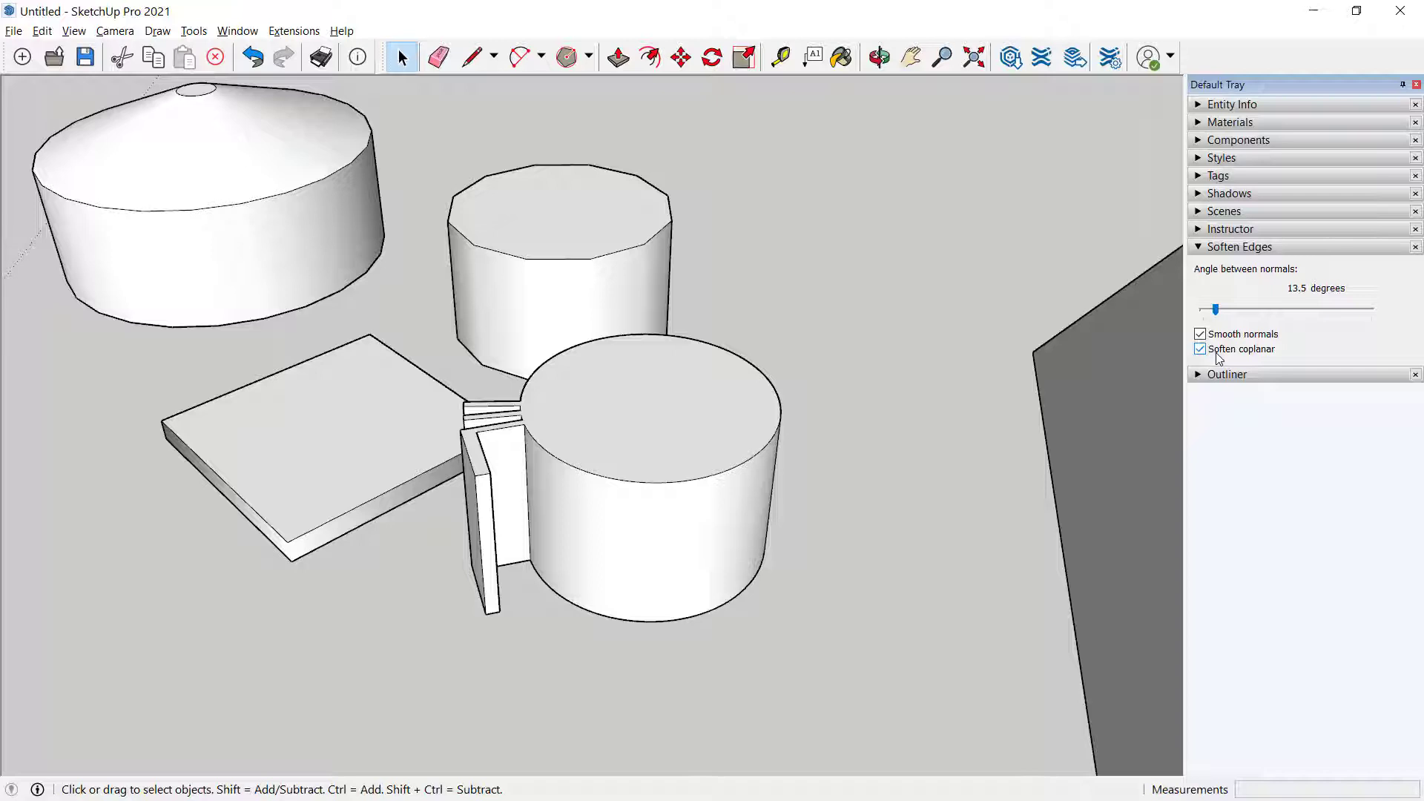
click(875, 405)
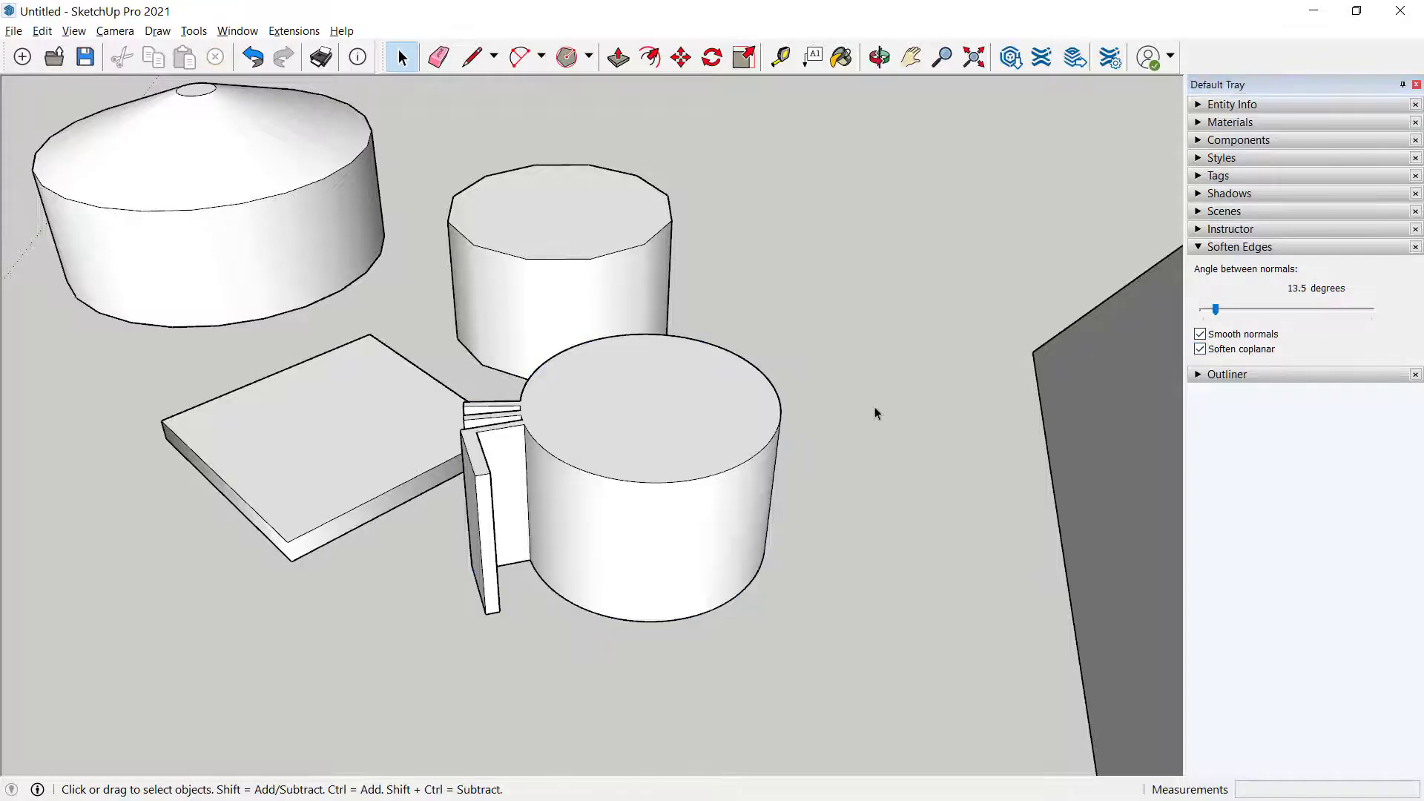
Draw a 24-sided circle with a radius of about 8' 4 3/4" on the ground in front of the square slab
middle_drag(4, 376, 208, 273)
scroll(914, 215, down, 4)
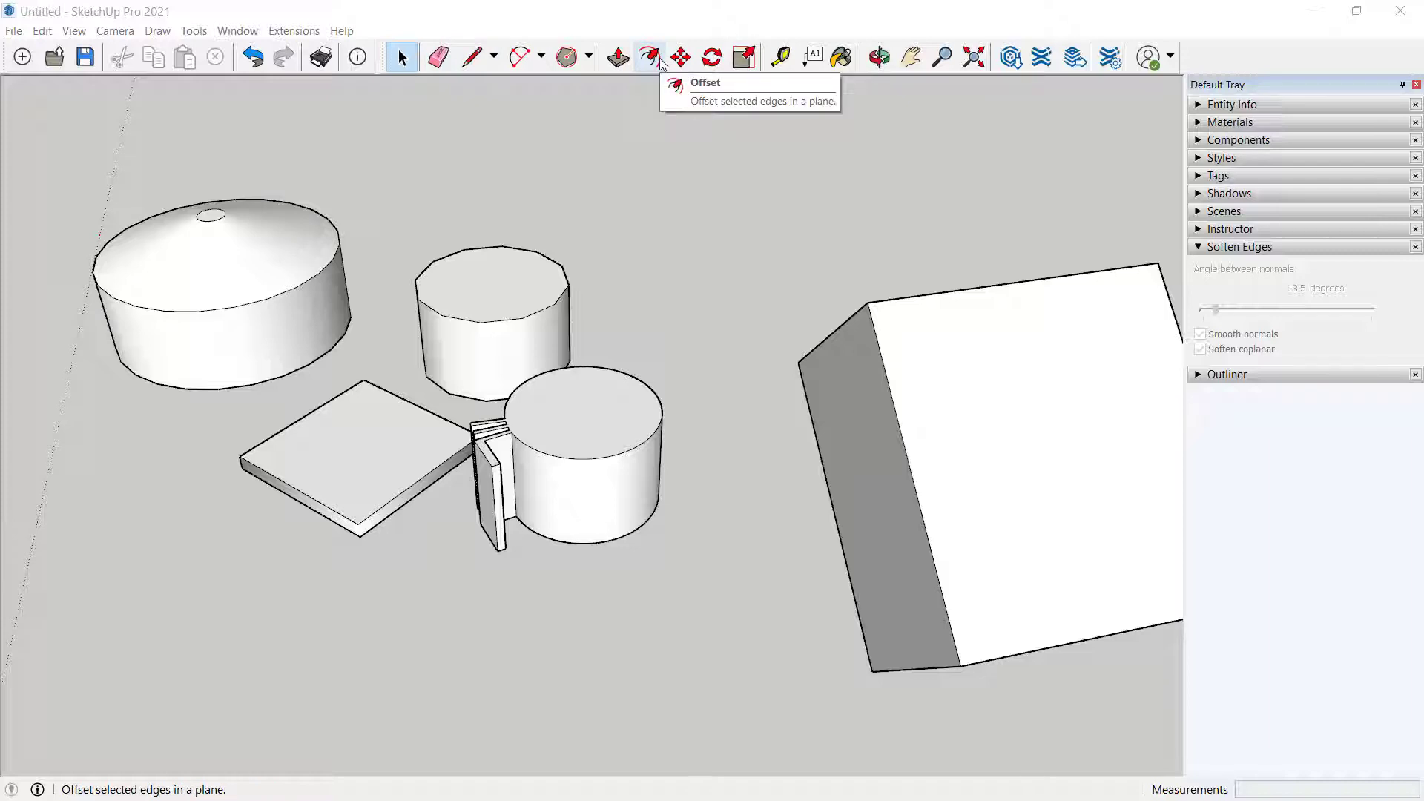
middle_drag(528, 645, 578, 399)
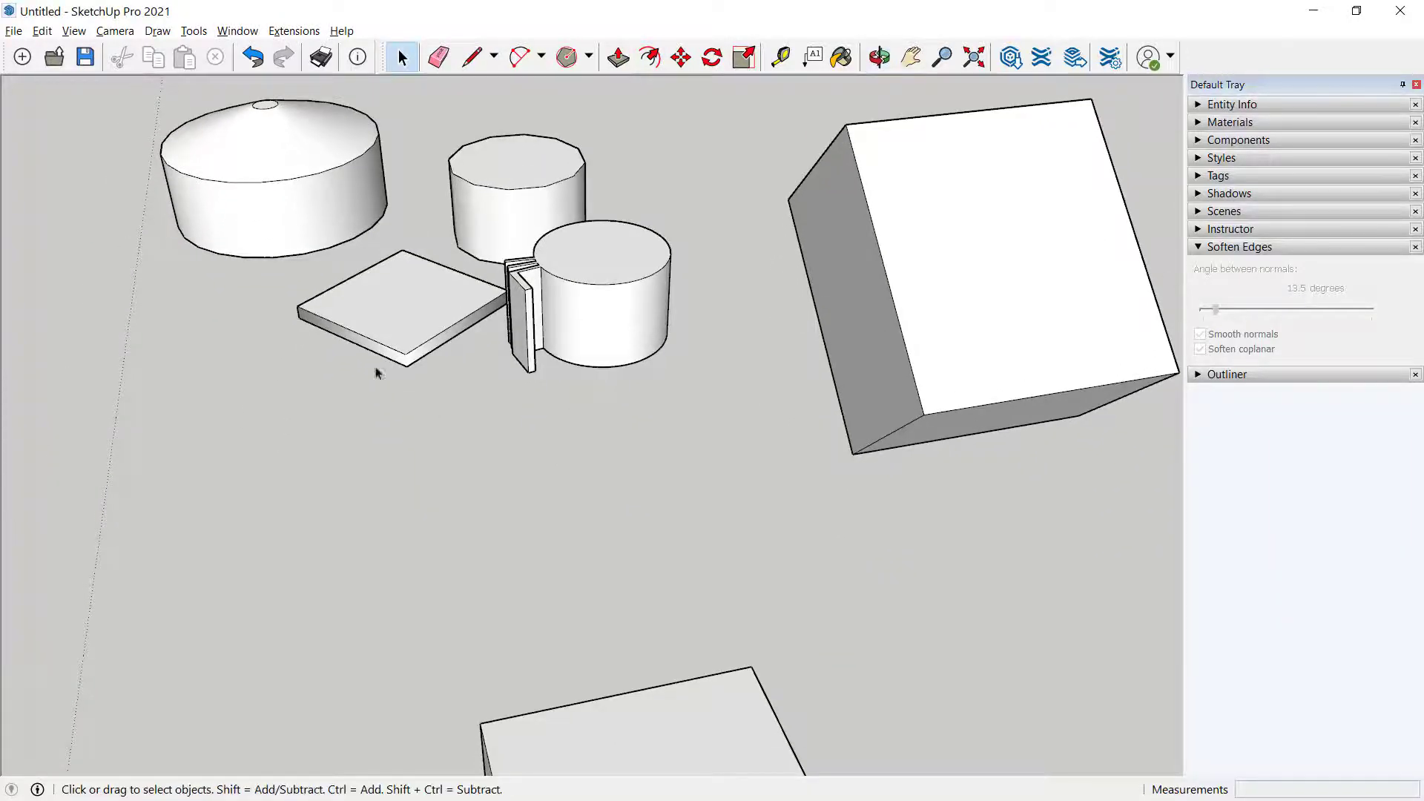
middle_drag(377, 373, 497, 445)
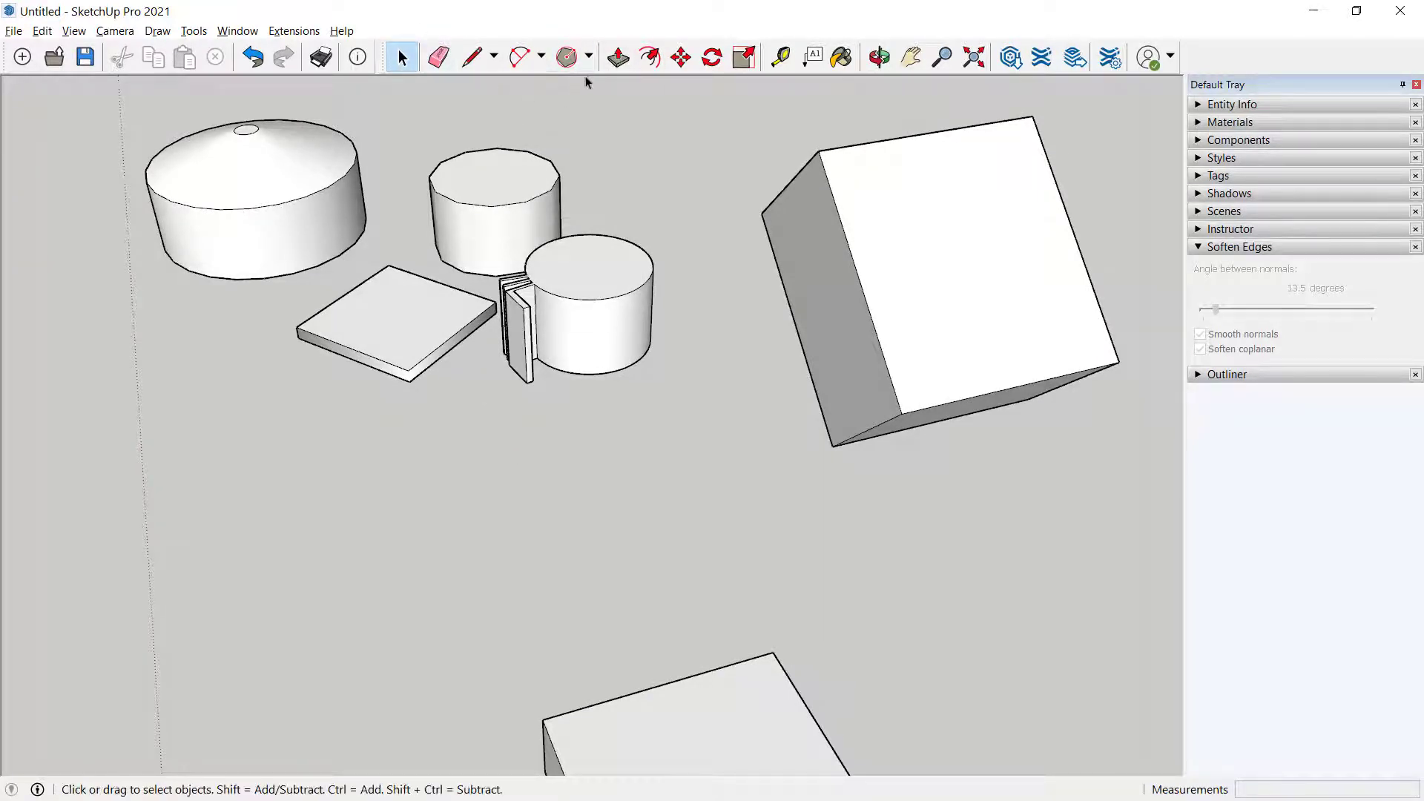
click(567, 58)
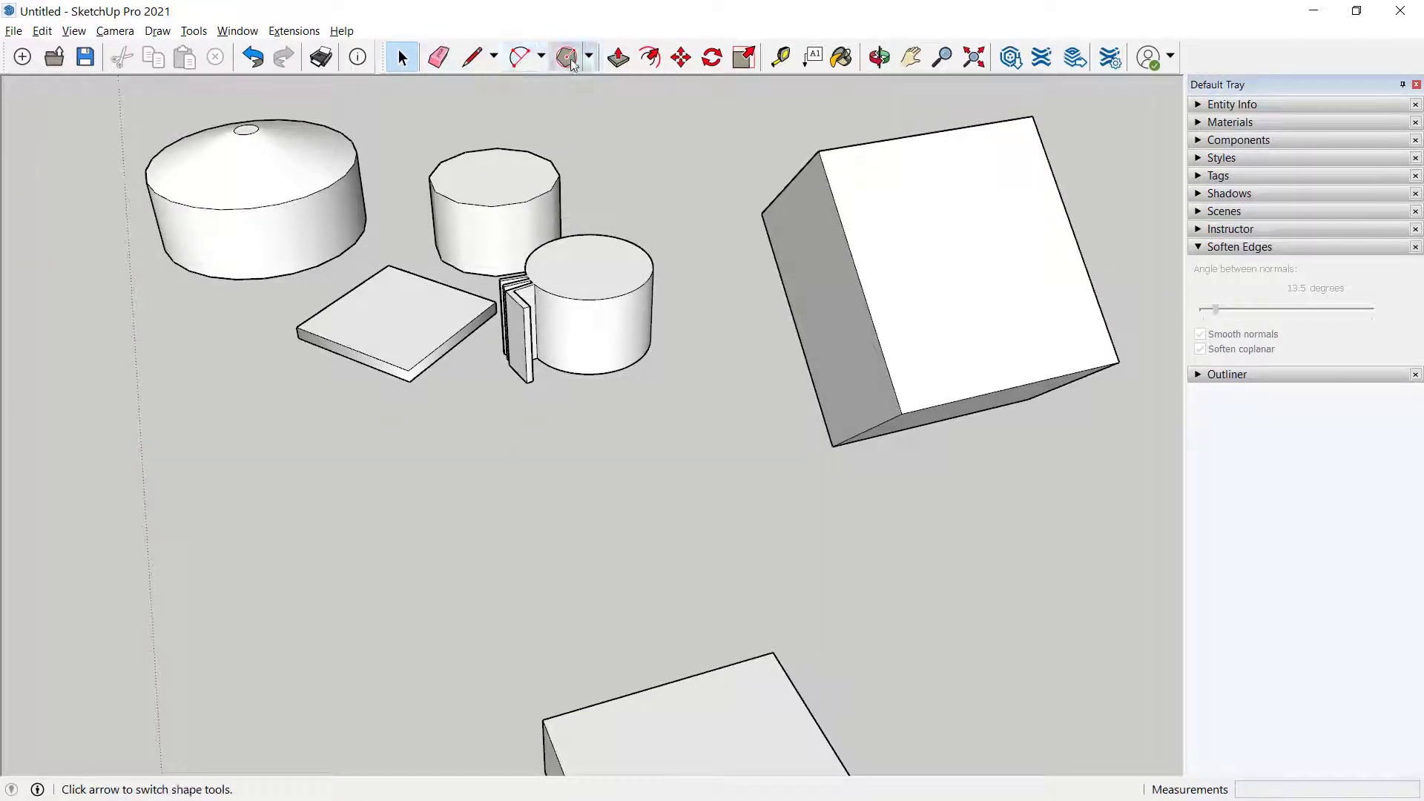
click(587, 59)
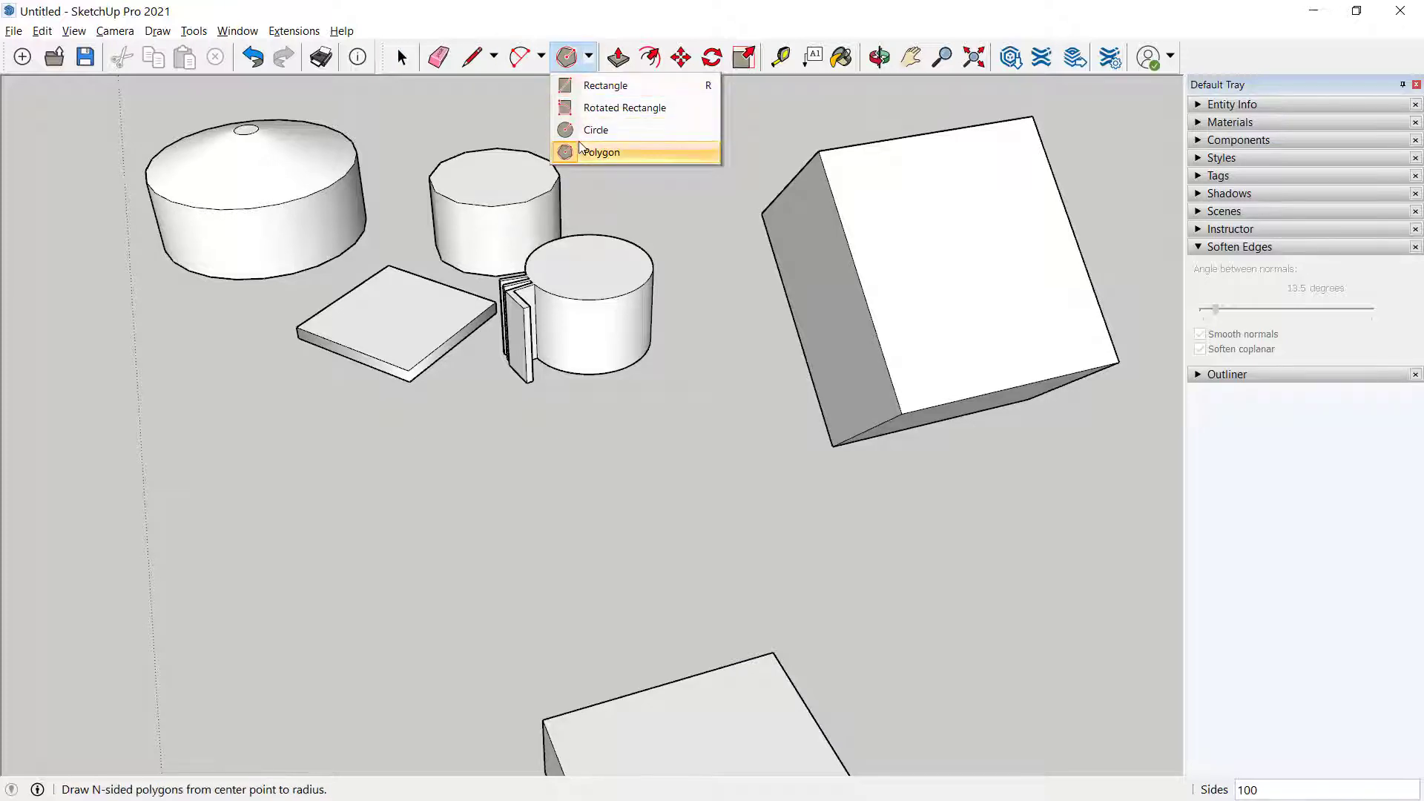
click(601, 152)
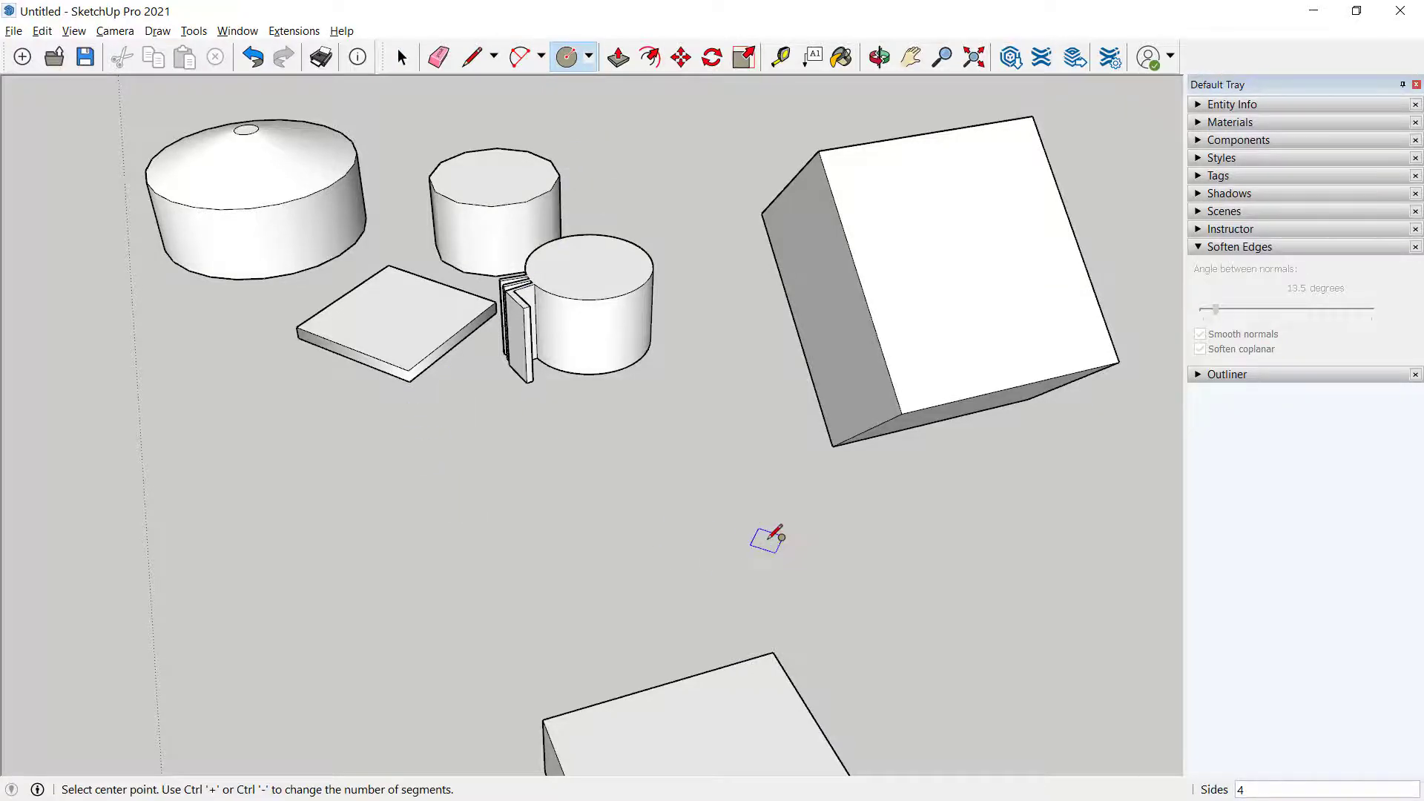
text(24)
click(377, 509)
click(494, 549)
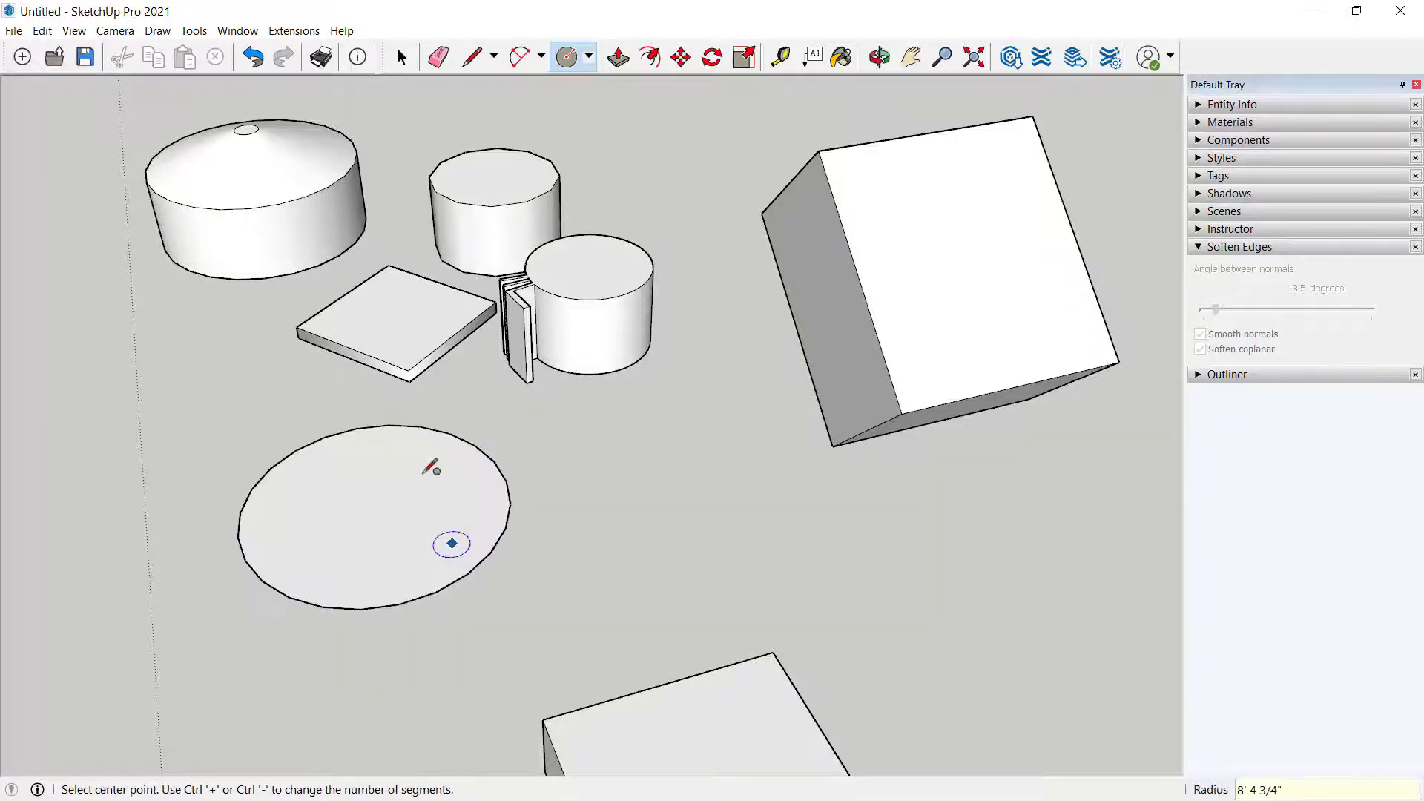
Offset the new circle's edge inward by 12"
middle_drag(429, 464, 467, 382)
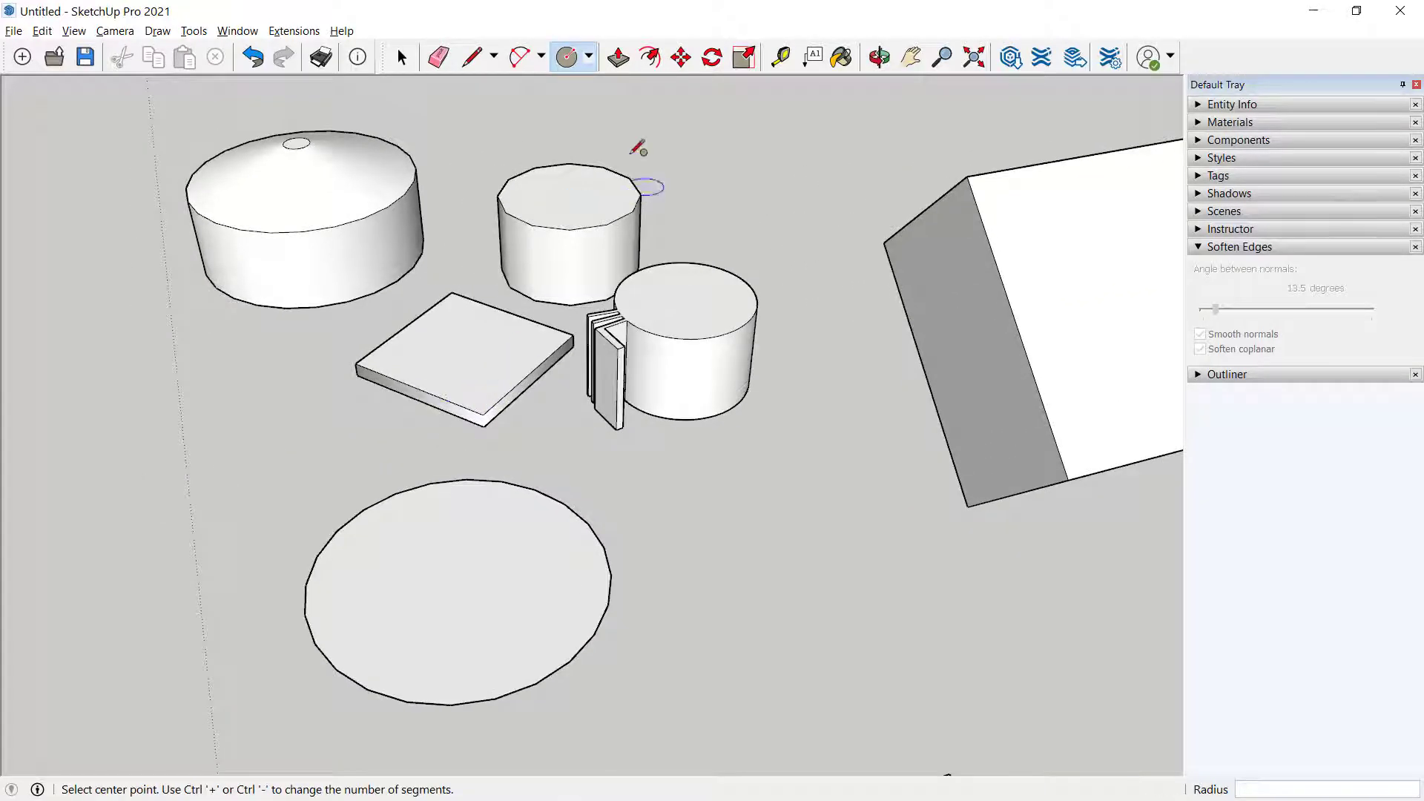
click(650, 57)
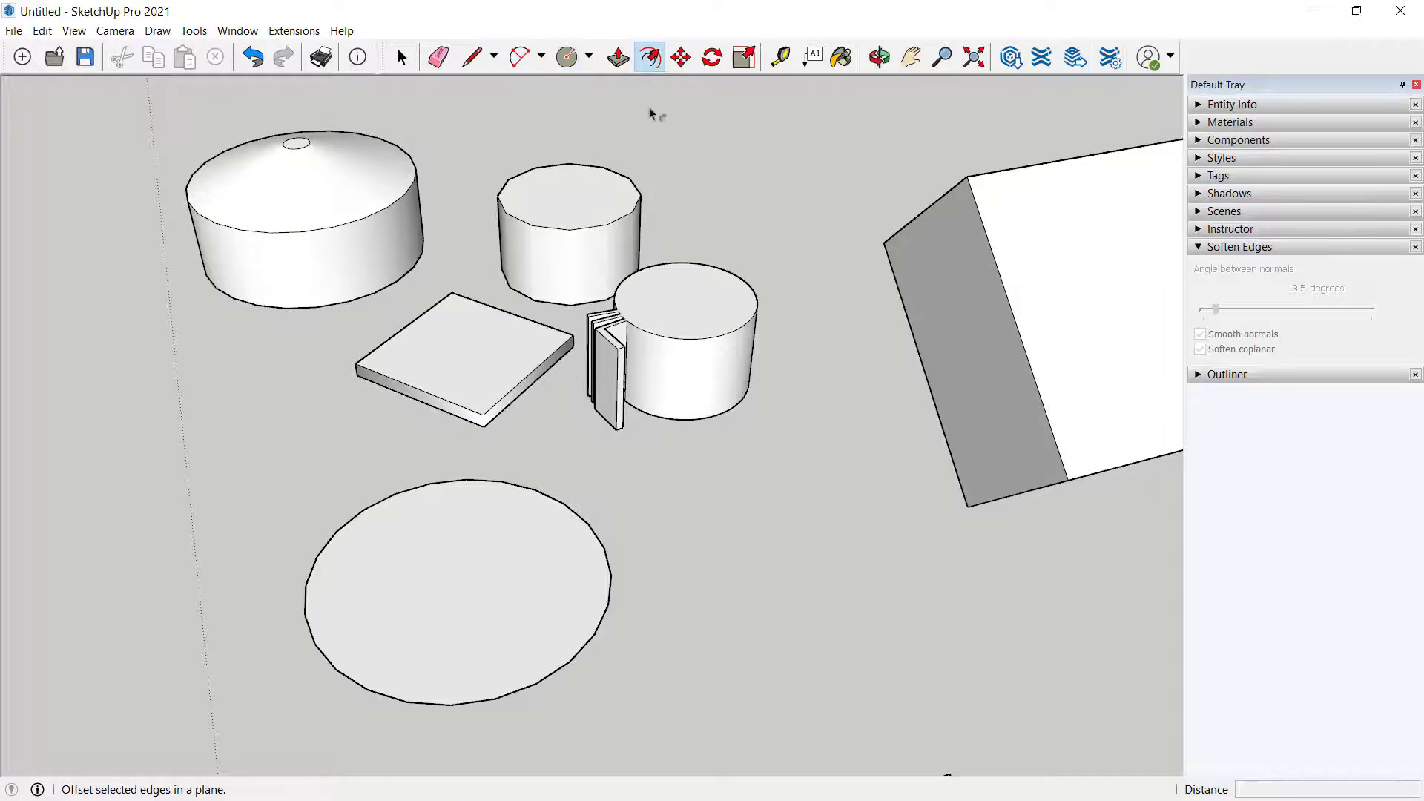
click(543, 581)
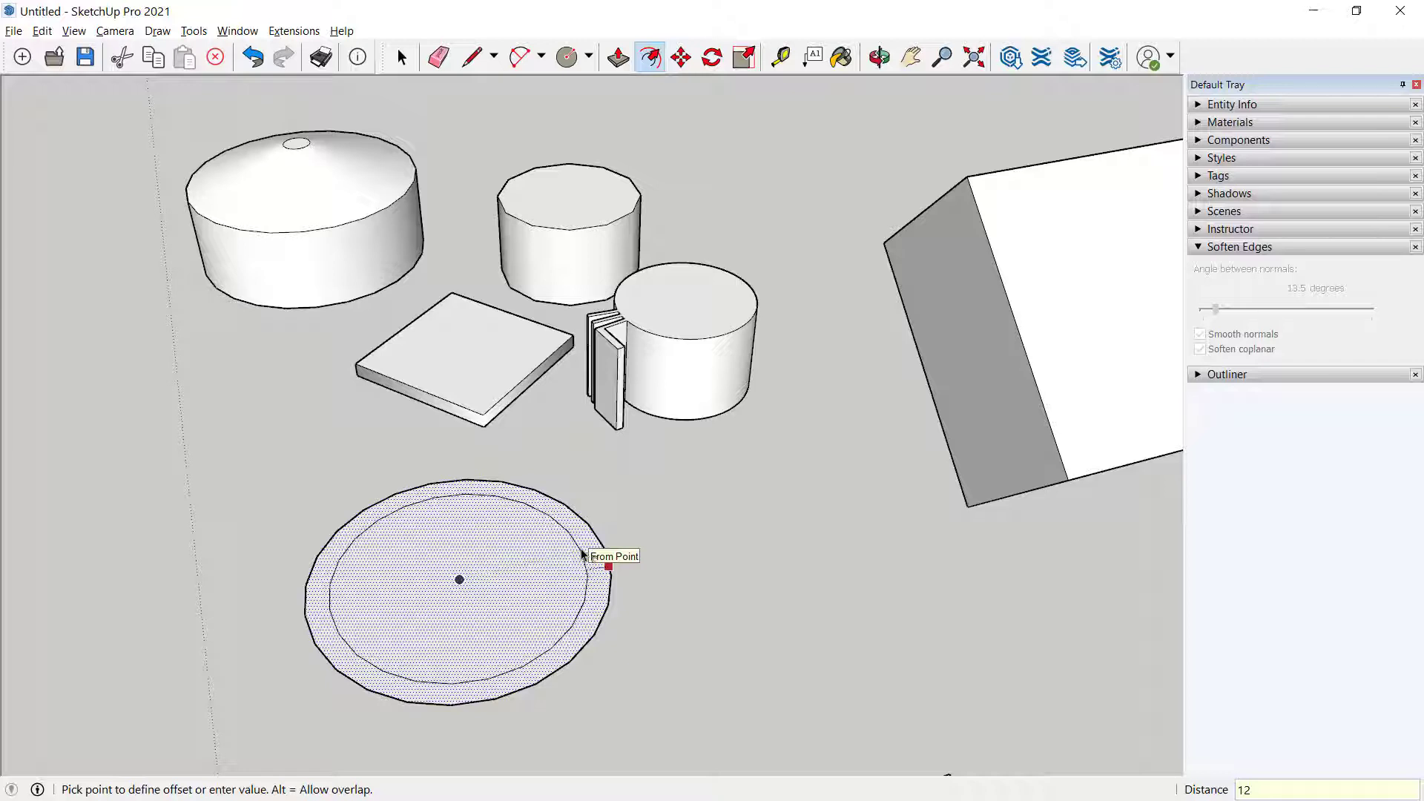
key(Return)
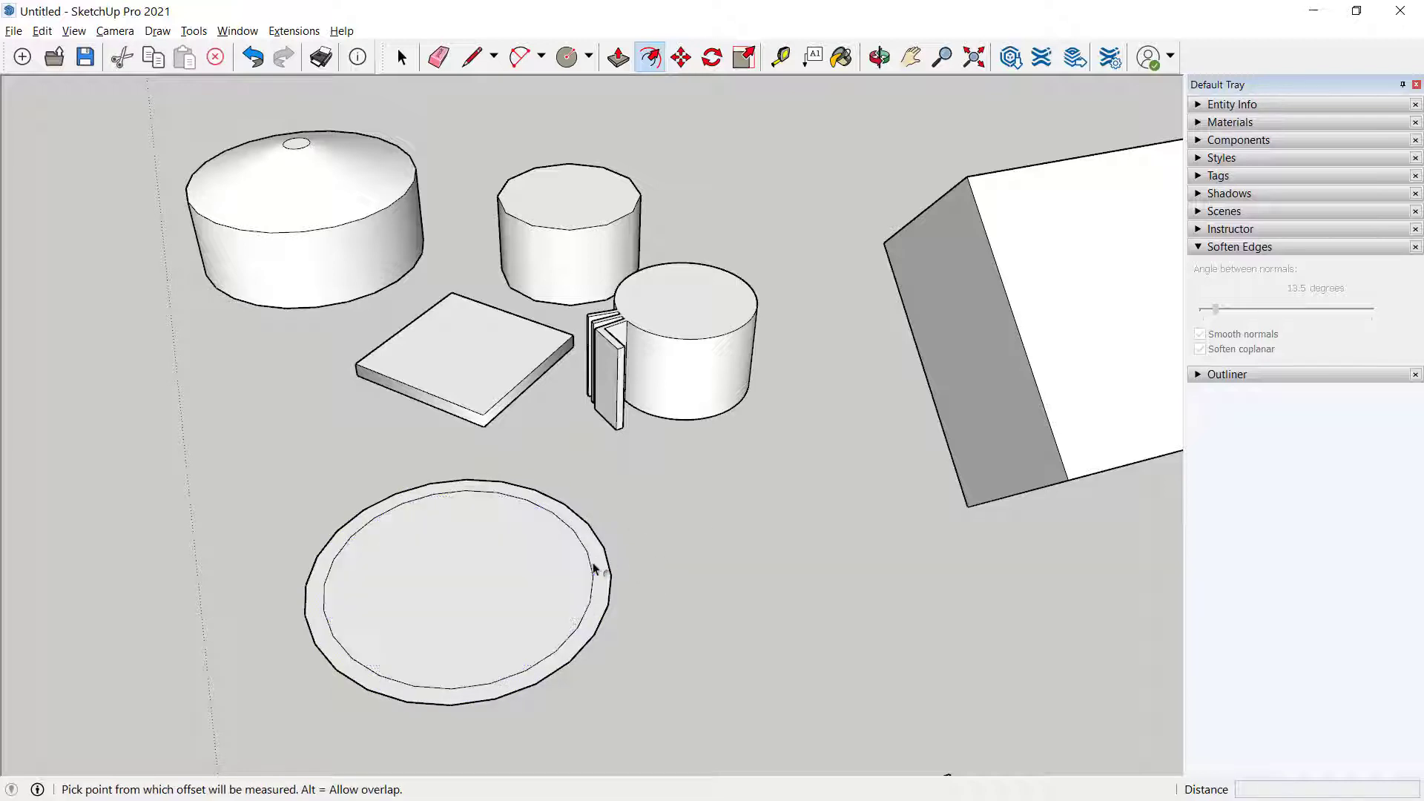
Push the outer ring down about 3' 8 3/4" and pull the inner disc up about 3' 3 3/8" with Push/Pull
key(p)
click(602, 584)
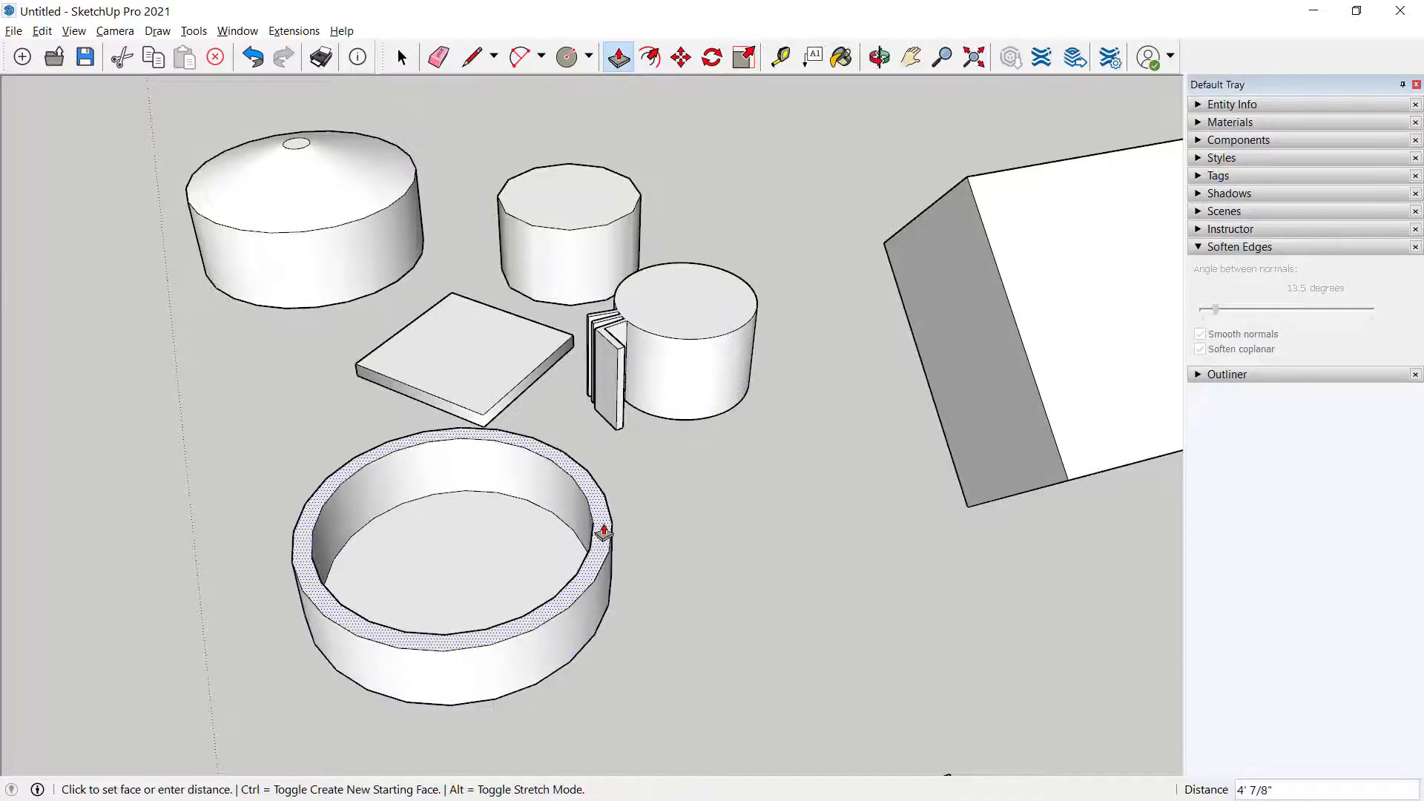
click(604, 626)
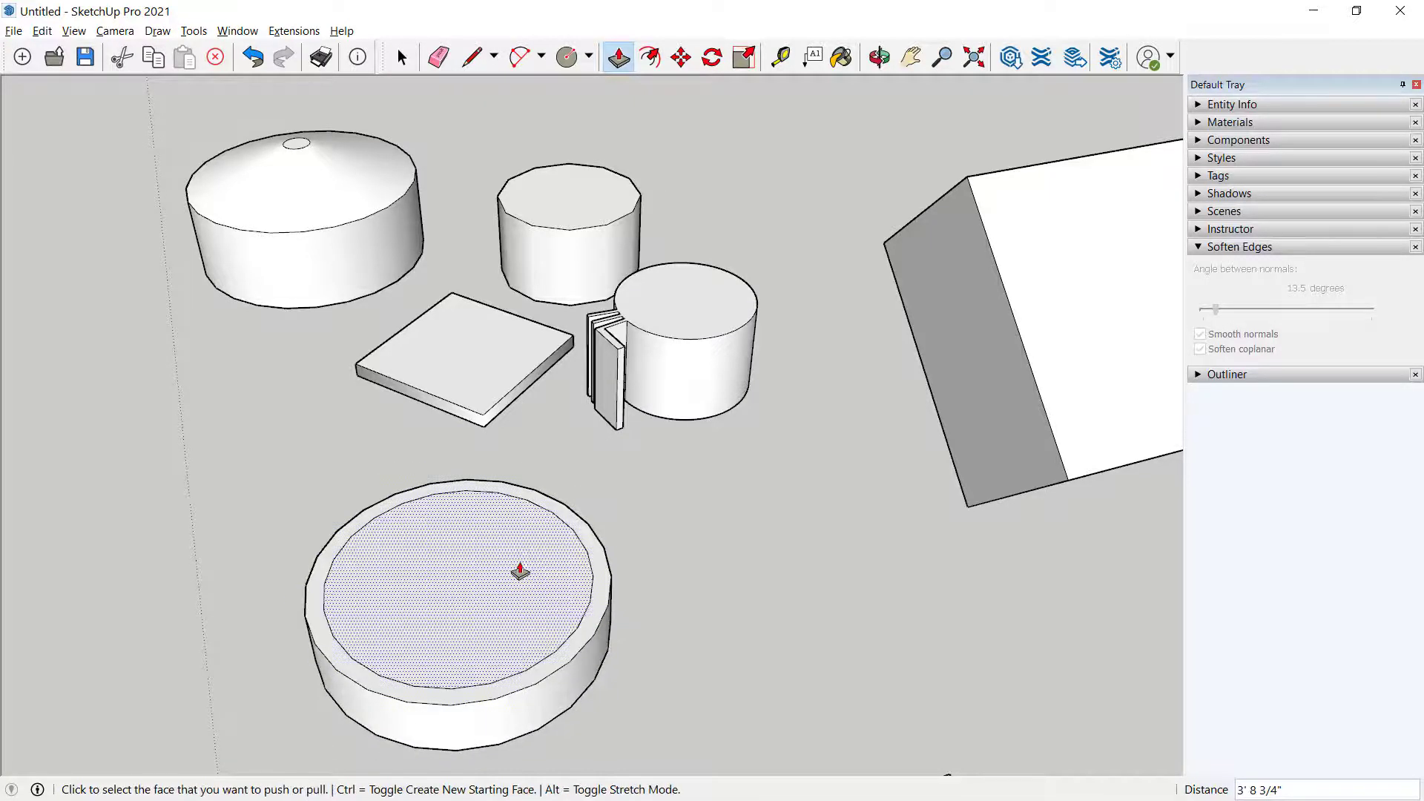
click(554, 597)
click(543, 555)
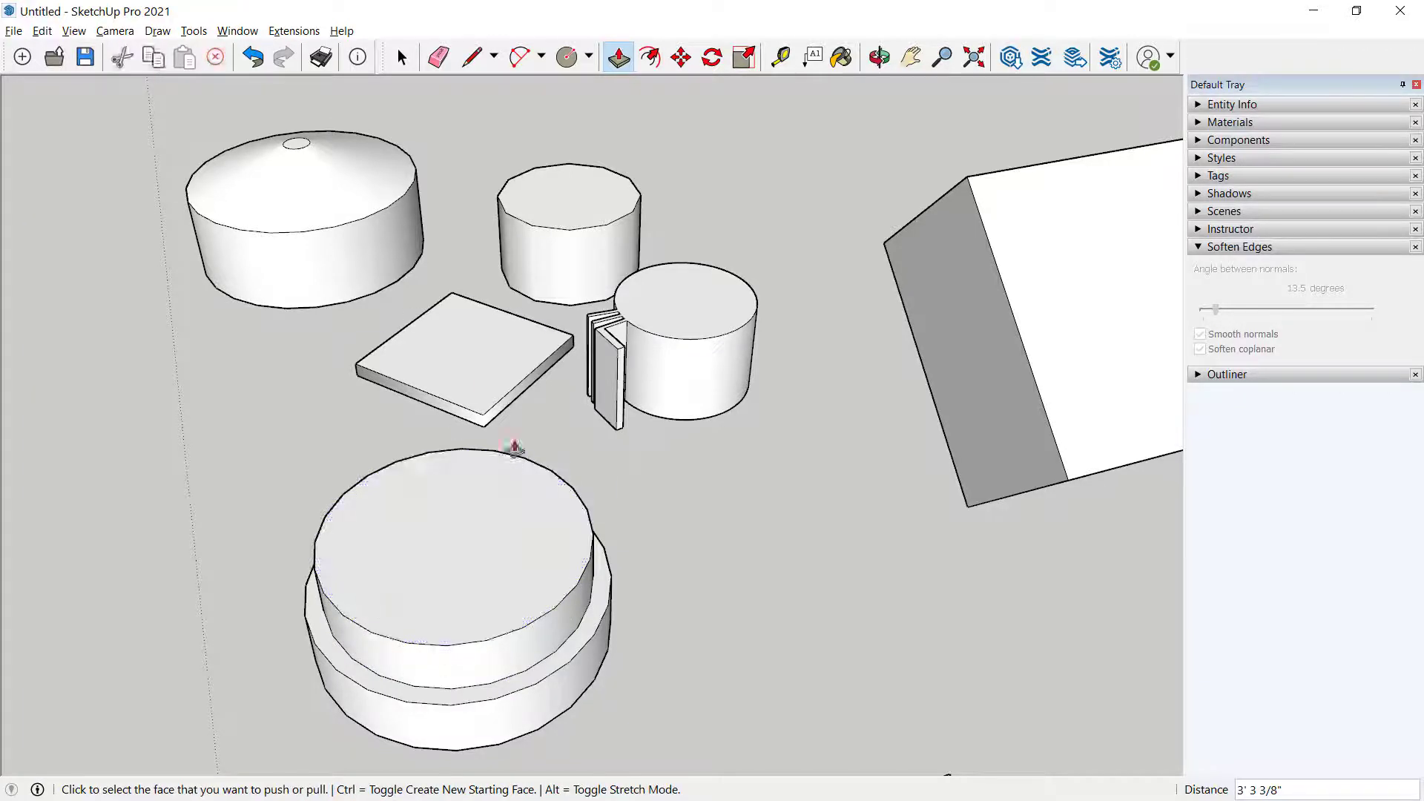
Offset the edge of the raised disc's top face inward by 12"
click(651, 57)
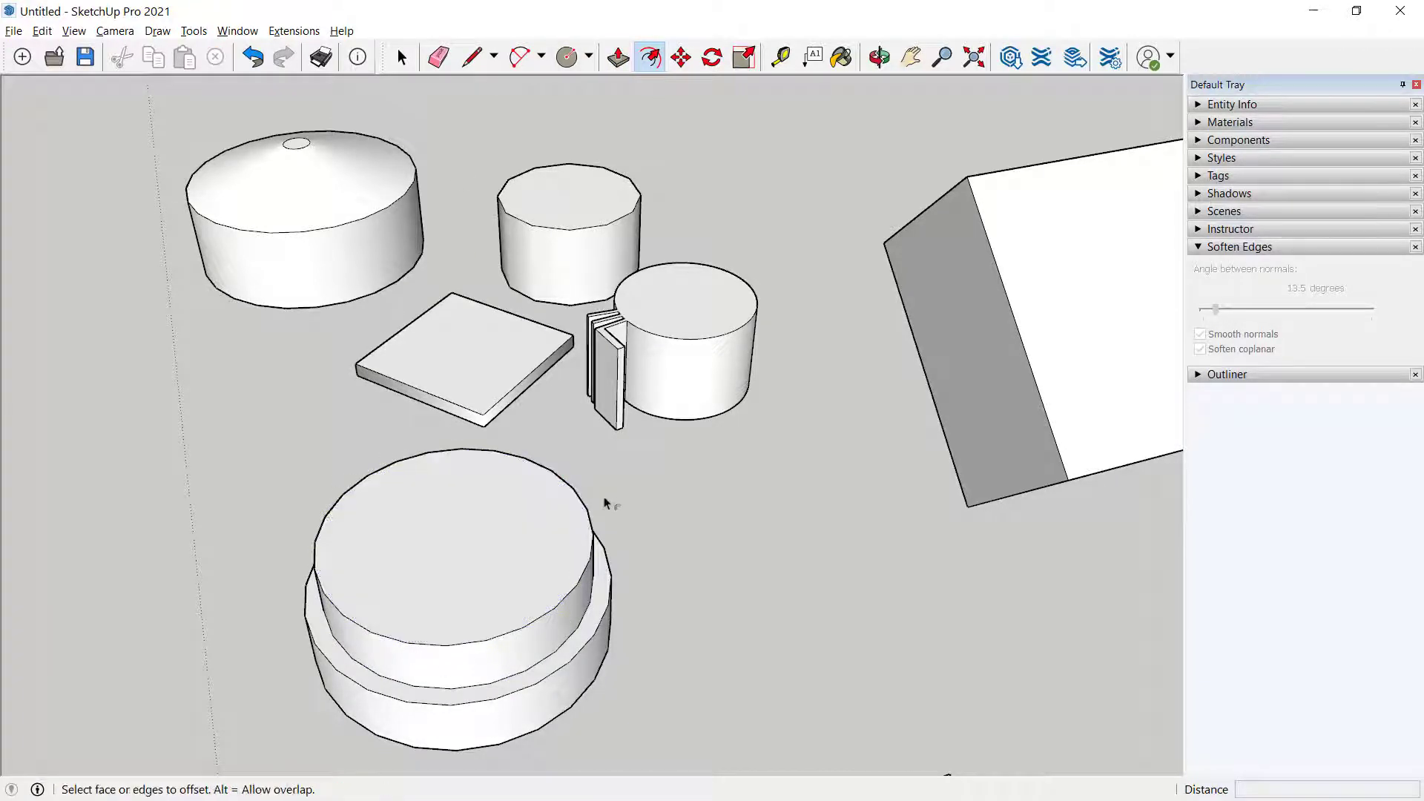
click(585, 507)
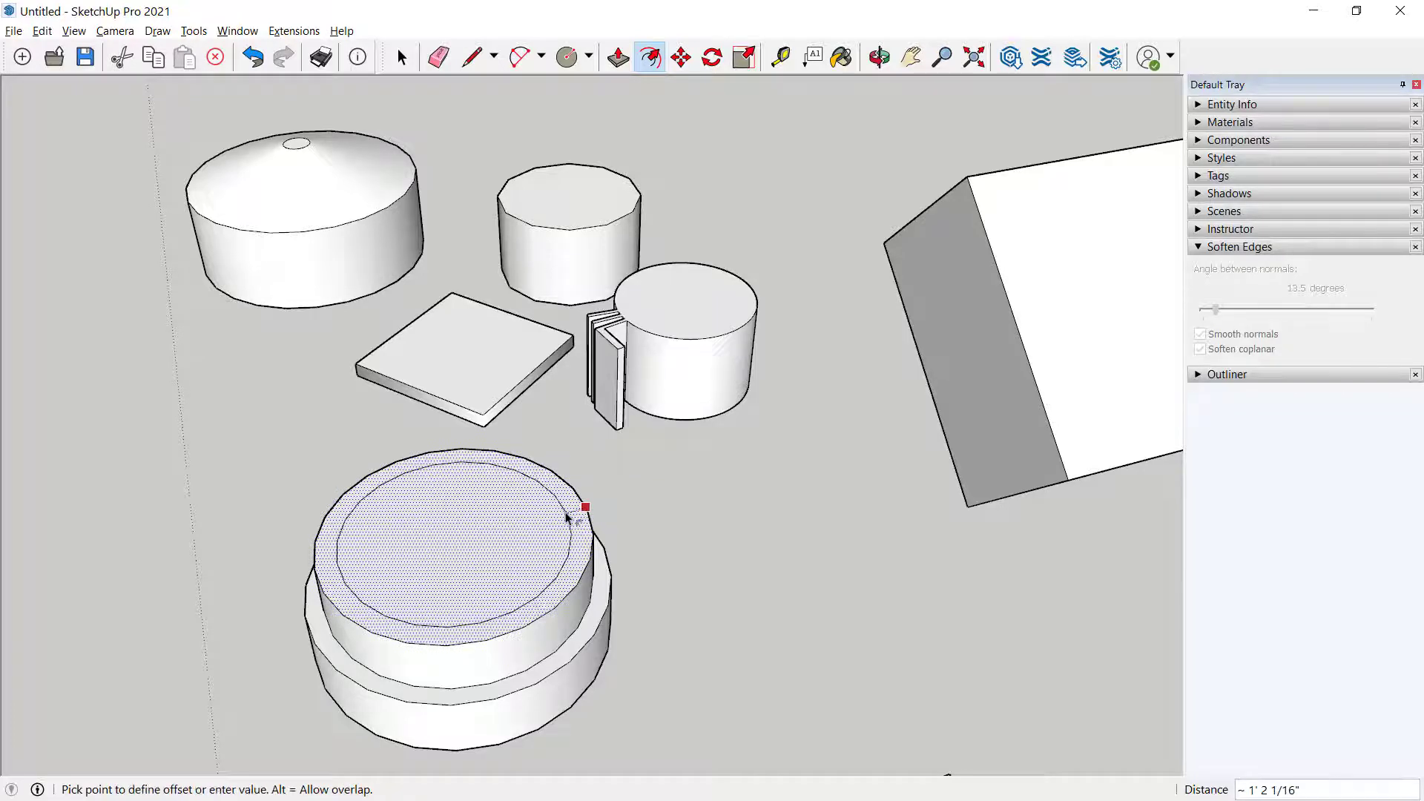
click(567, 517)
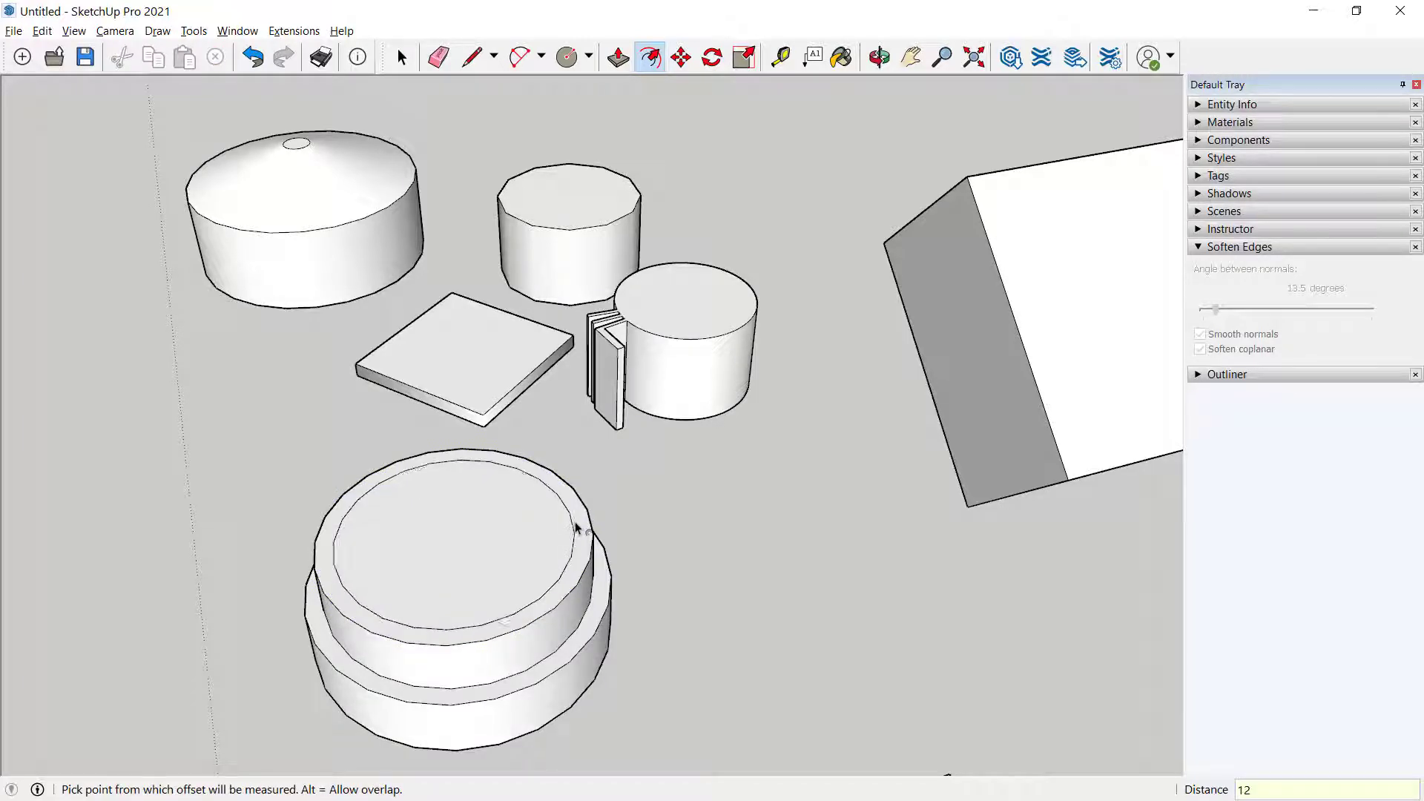
Offset two more concentric rings inward on the raised disc's top face, the innermost by about 1' 1 1/16"
click(571, 519)
click(556, 528)
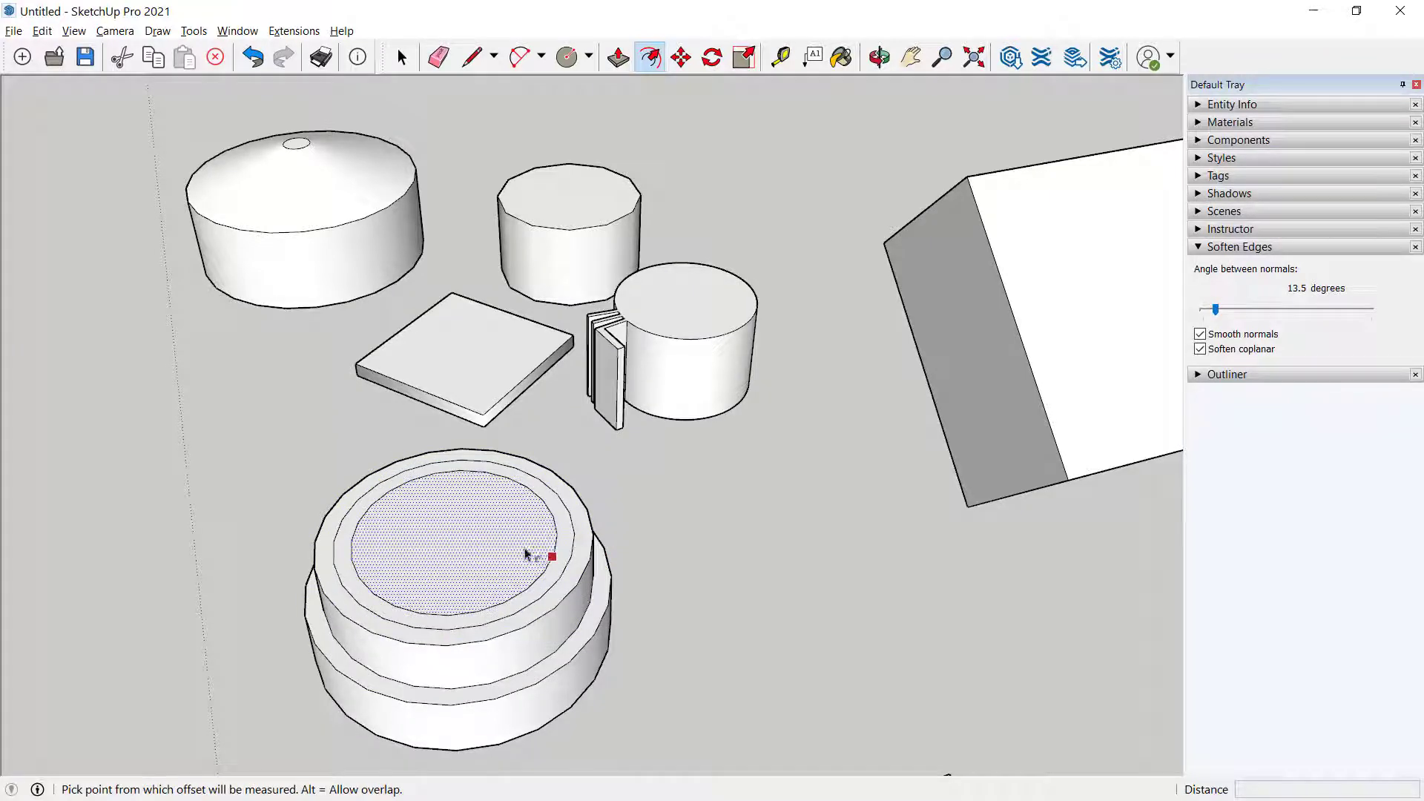
click(556, 546)
click(535, 549)
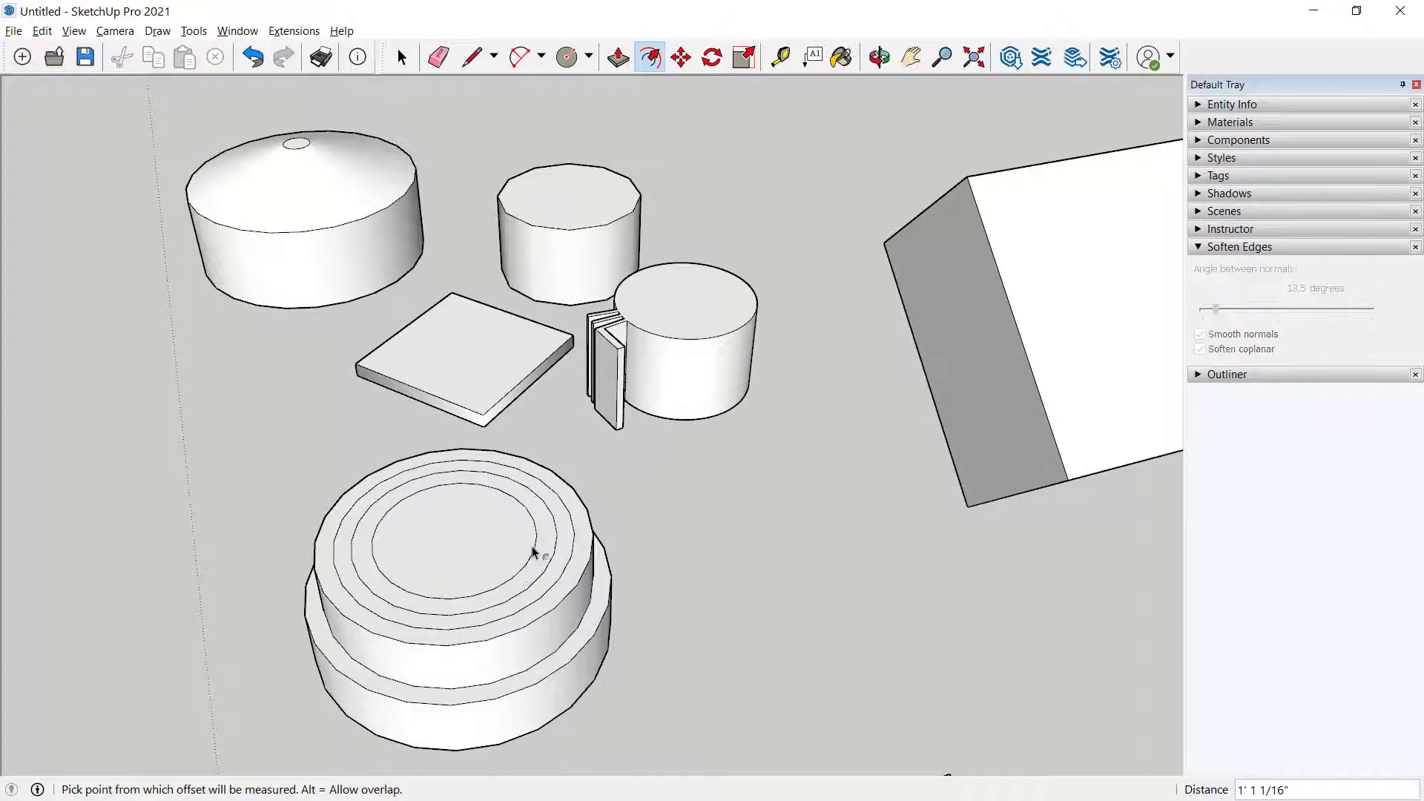
Push/Pull the innermost disc and the rings around it upward into stepped tiers, the last ring by about 1' 3/4"
key(p)
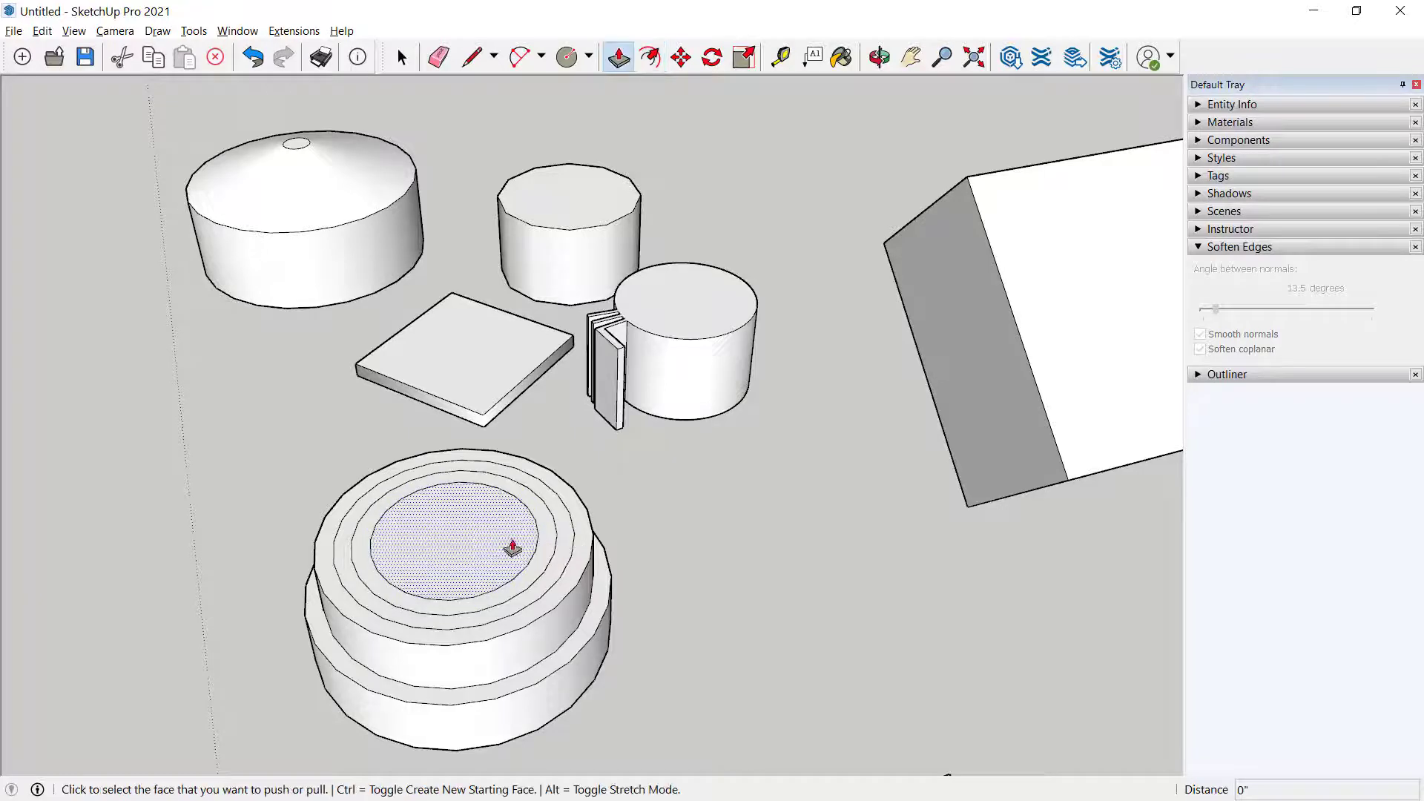
click(497, 548)
click(475, 458)
click(508, 593)
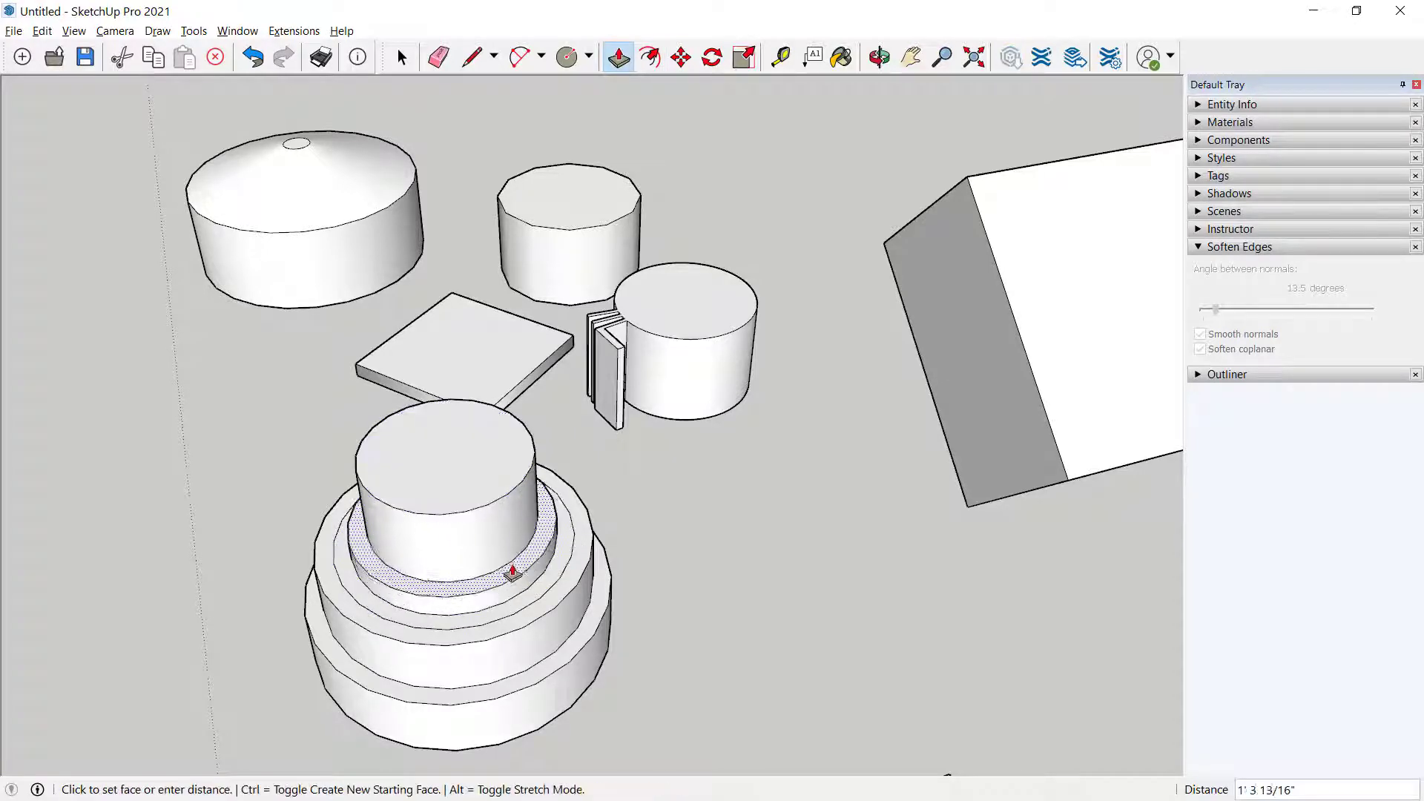
click(509, 550)
click(535, 577)
click(534, 577)
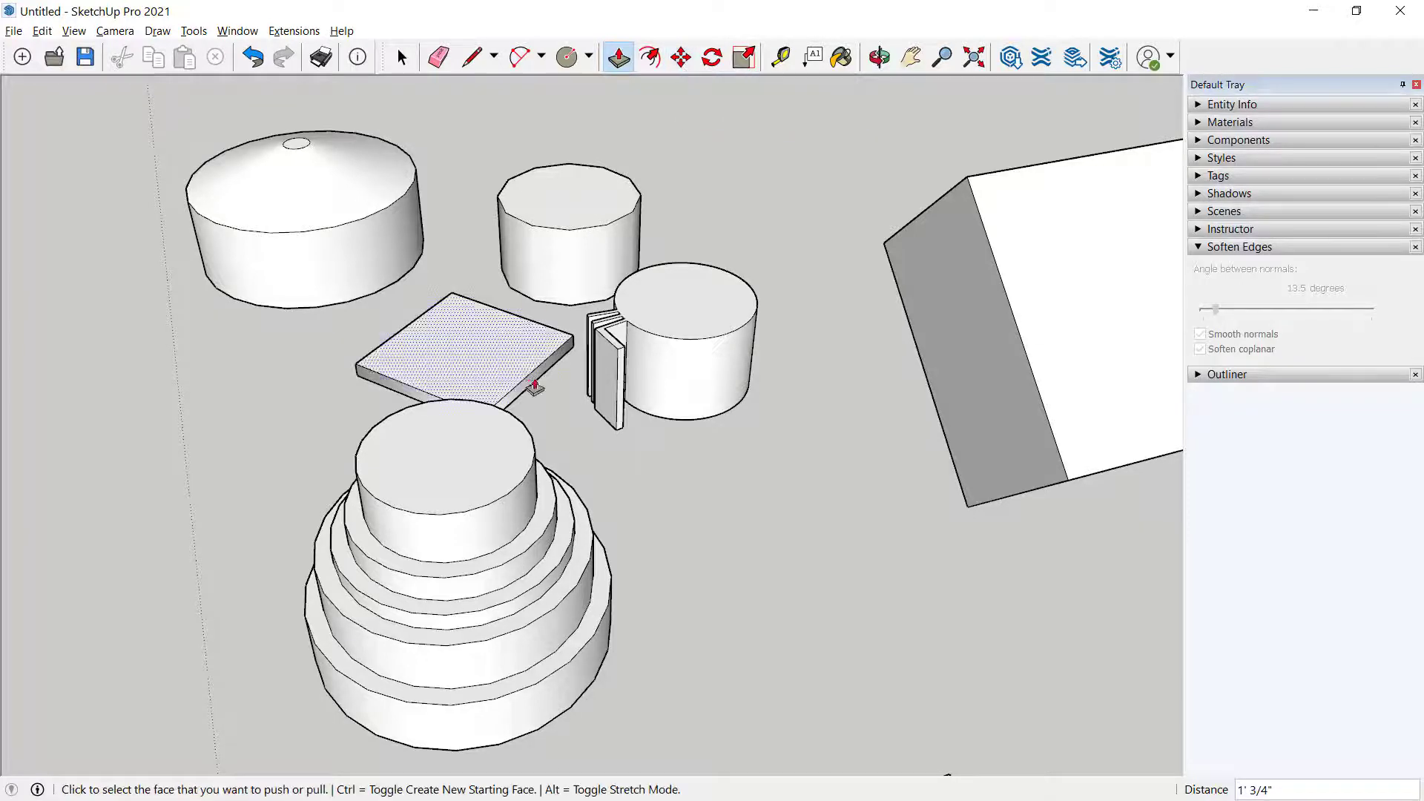
Select the whole cone-topped cylinder, including all its faces and edges
middle_drag(534, 388, 712, 690)
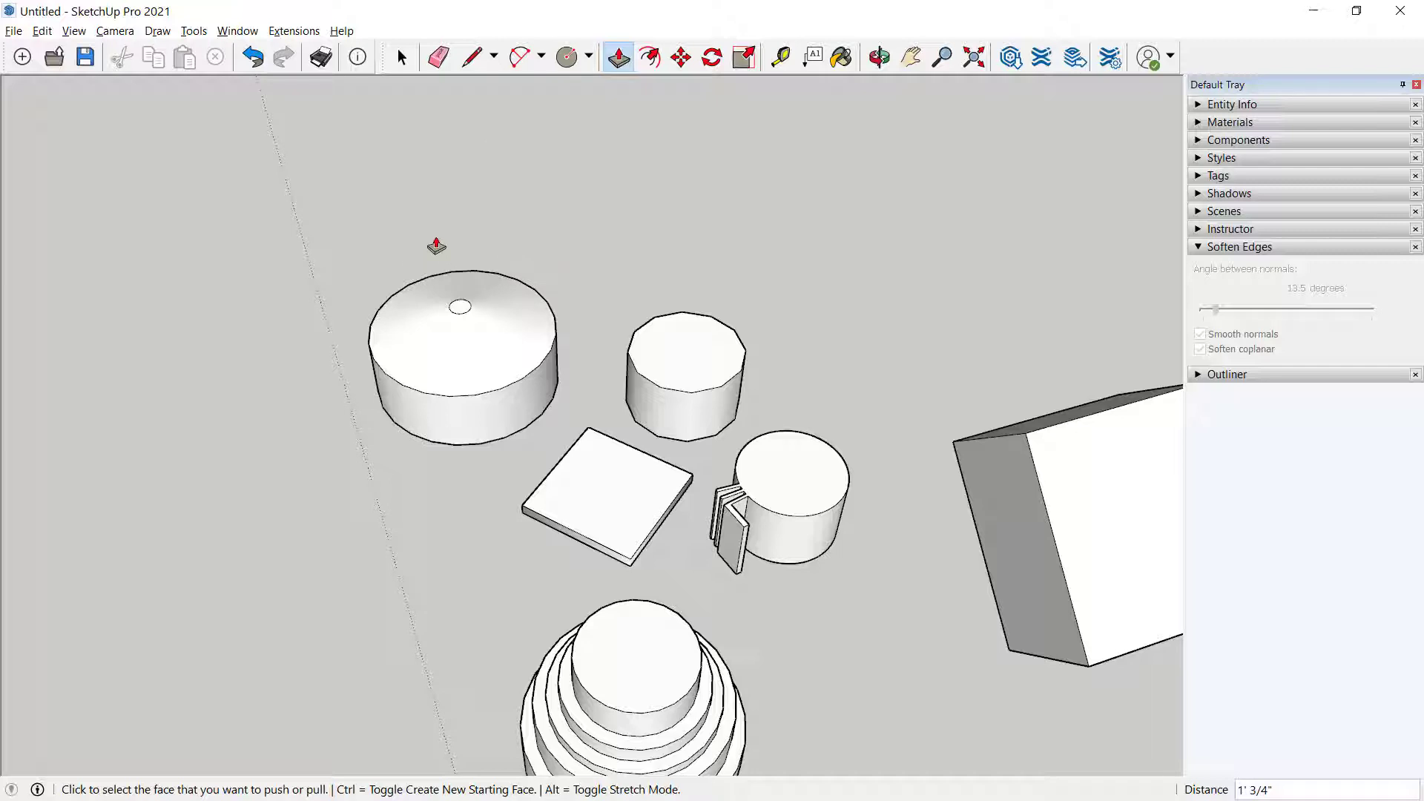
key(space)
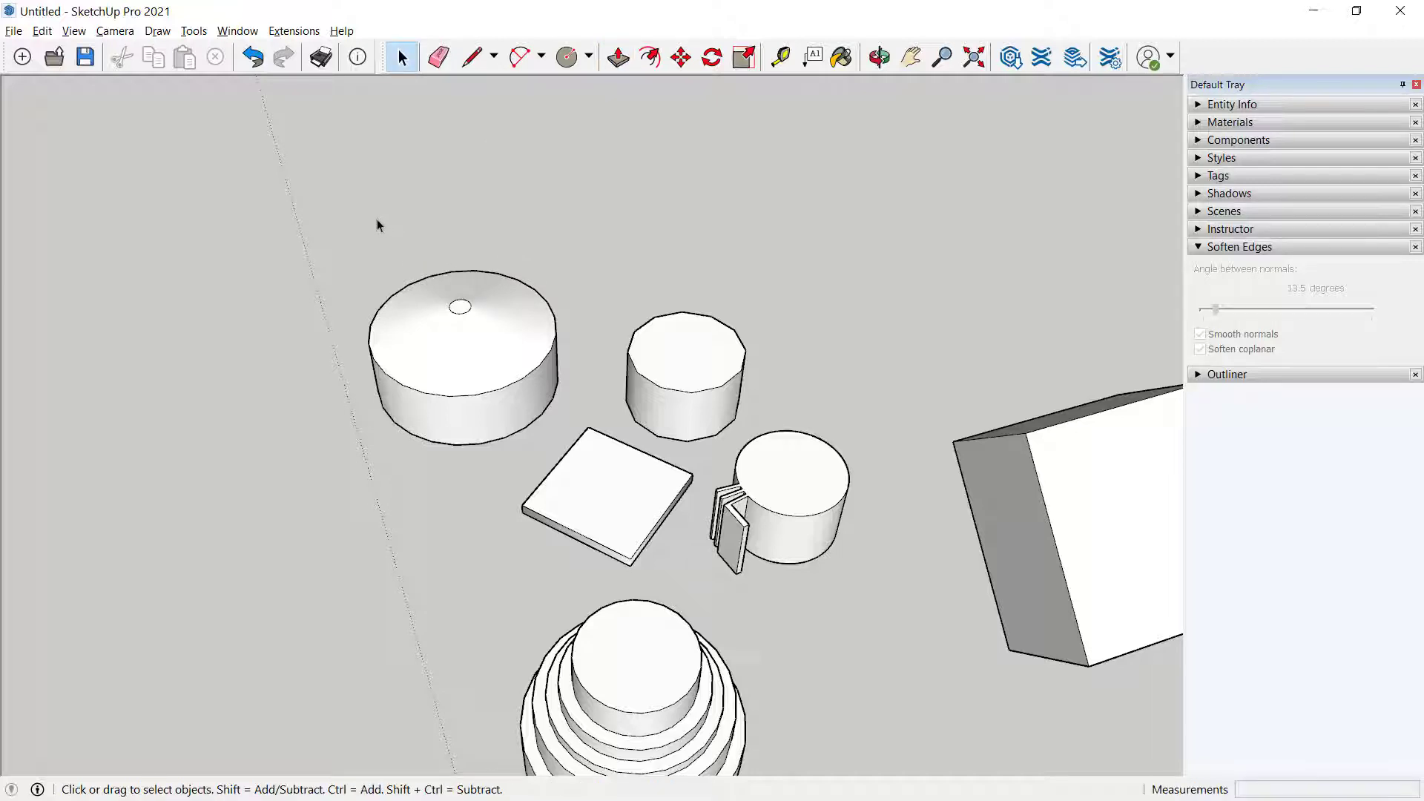
drag(353, 221, 589, 478)
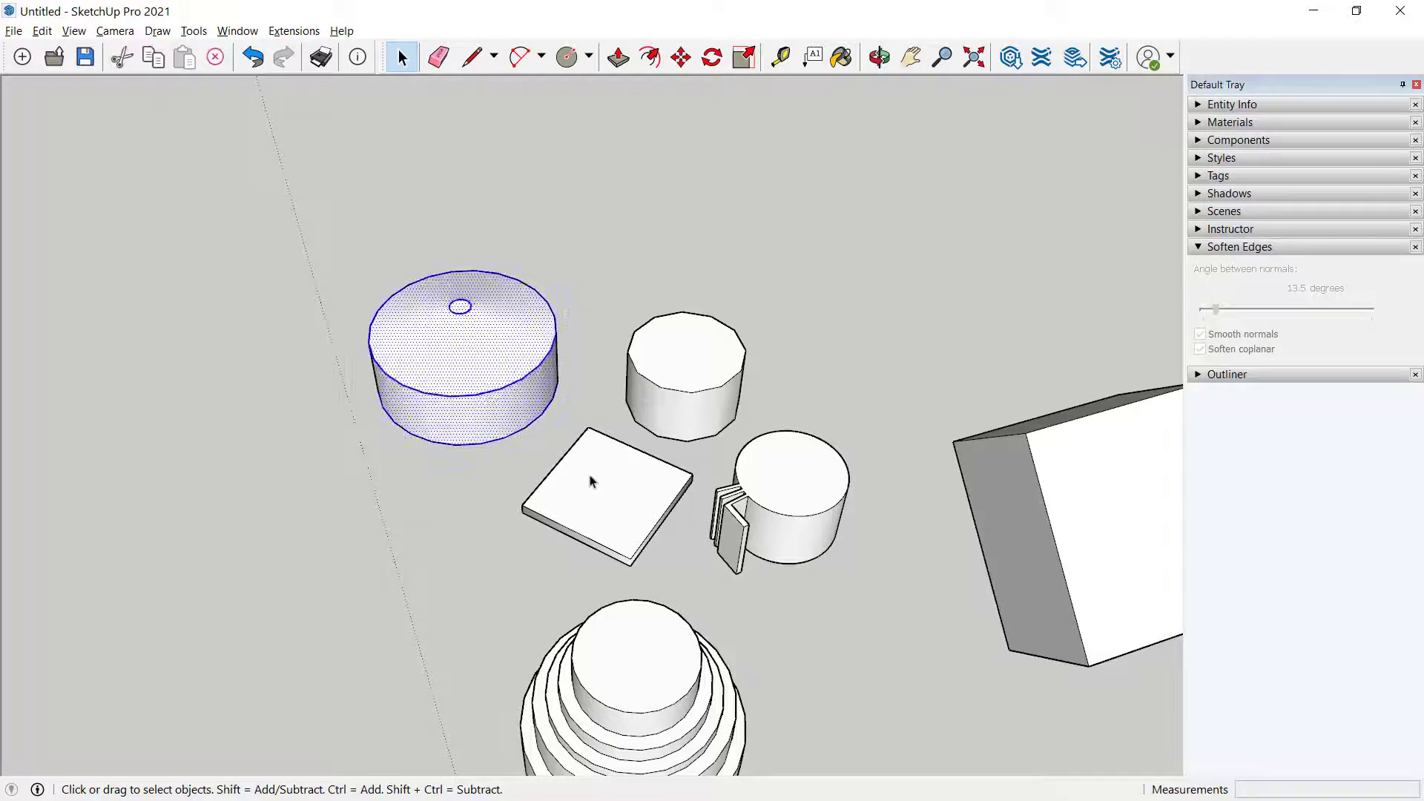
middle_drag(367, 407, 405, 435)
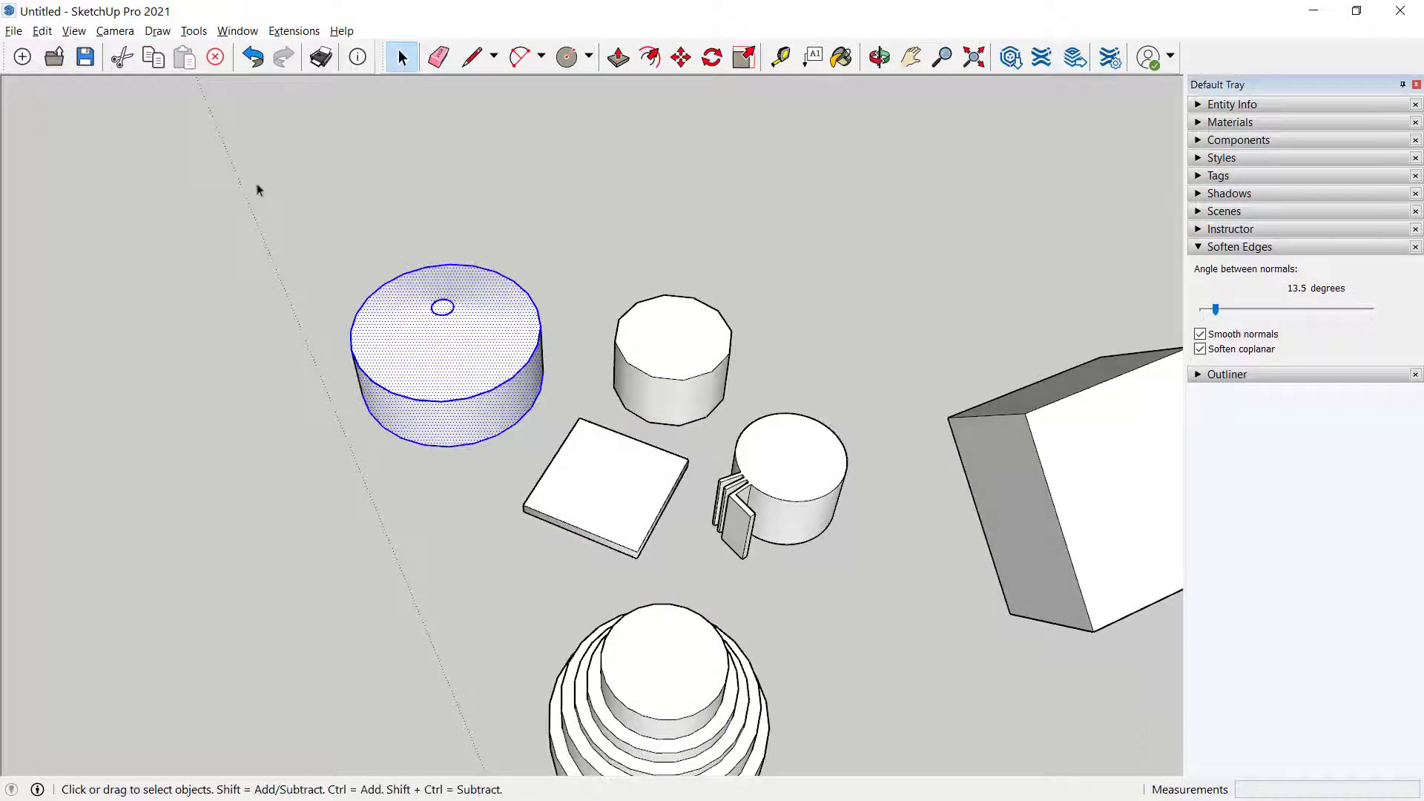
drag(248, 184, 517, 441)
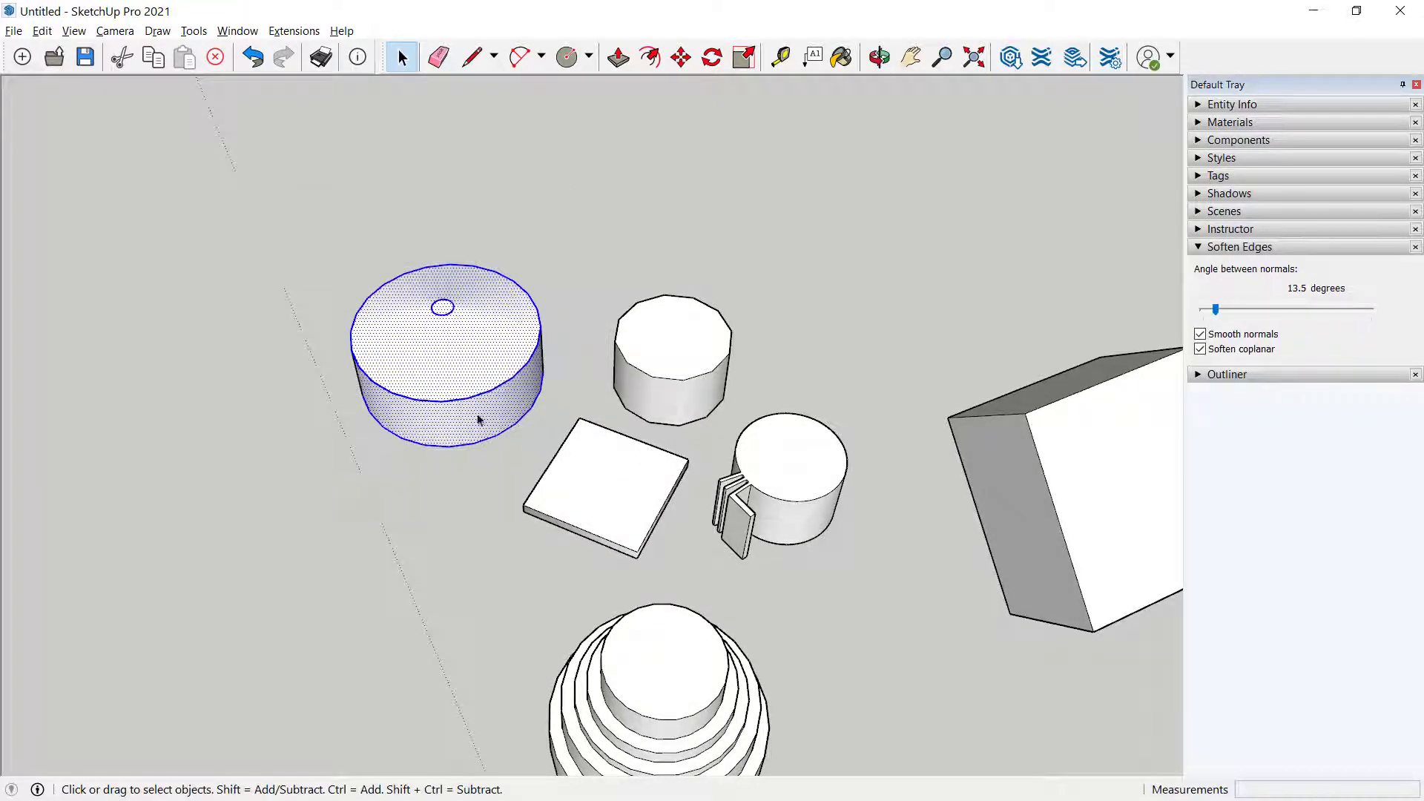
key(alt+Tab)
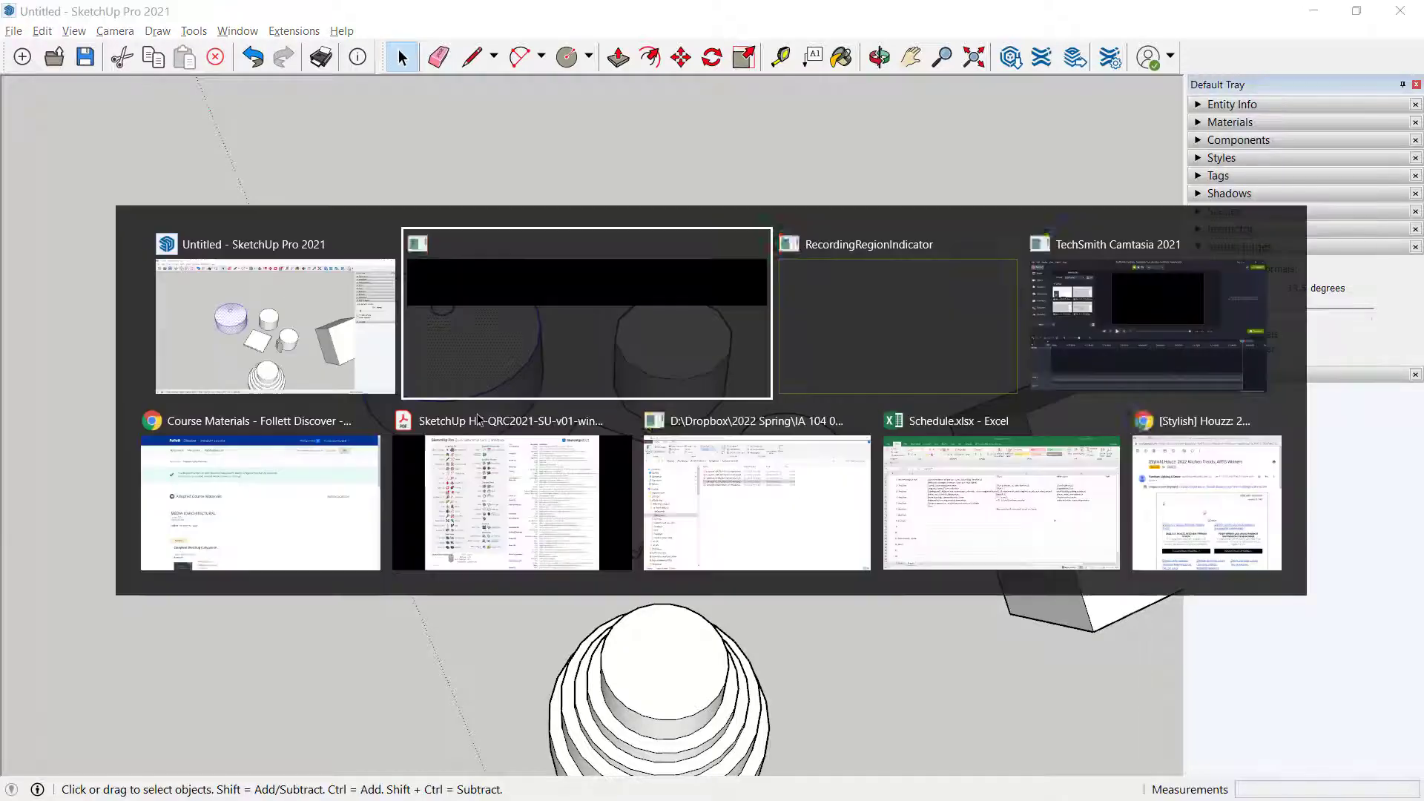
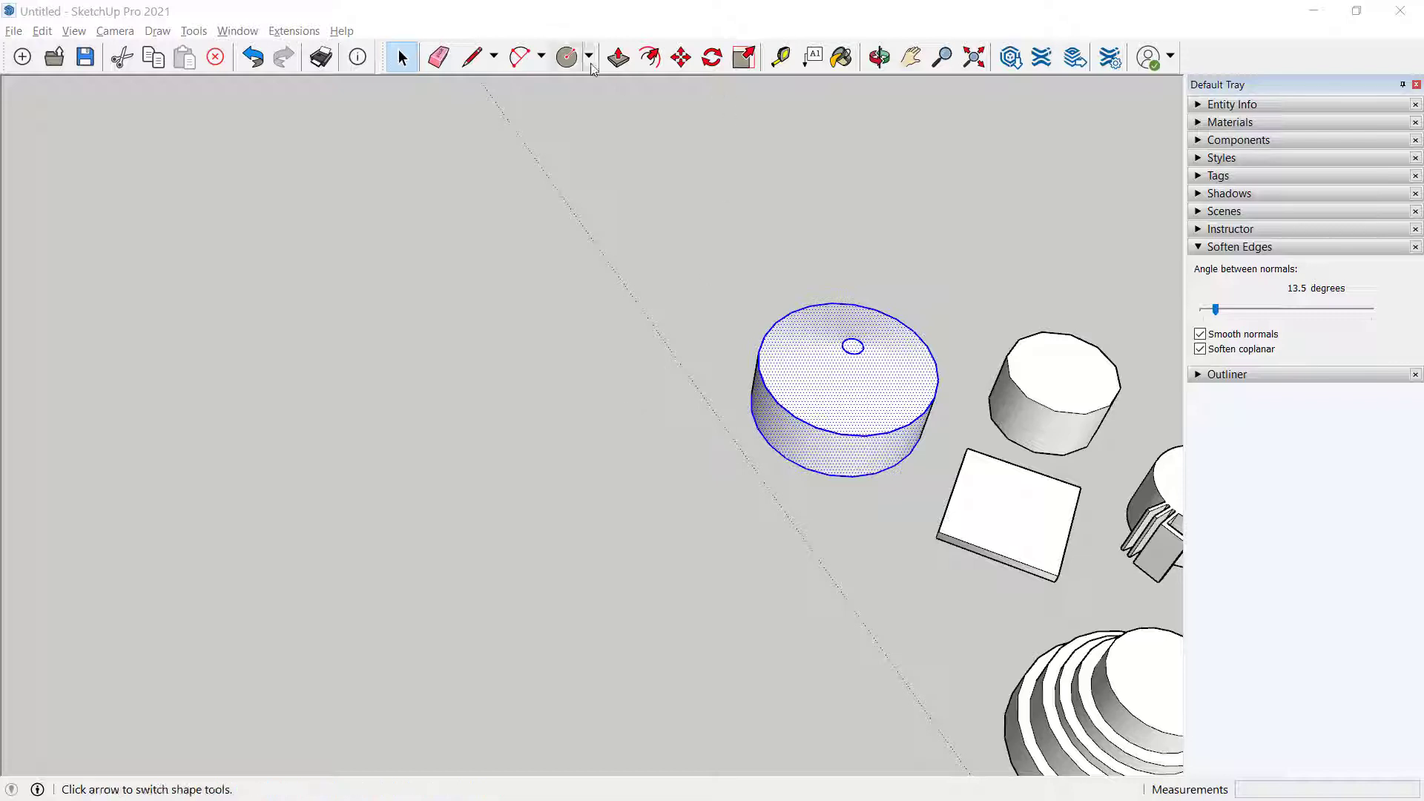
Activate the Move tool, collapse the Soften Edges settings and show the Instructor help for the tool
click(680, 60)
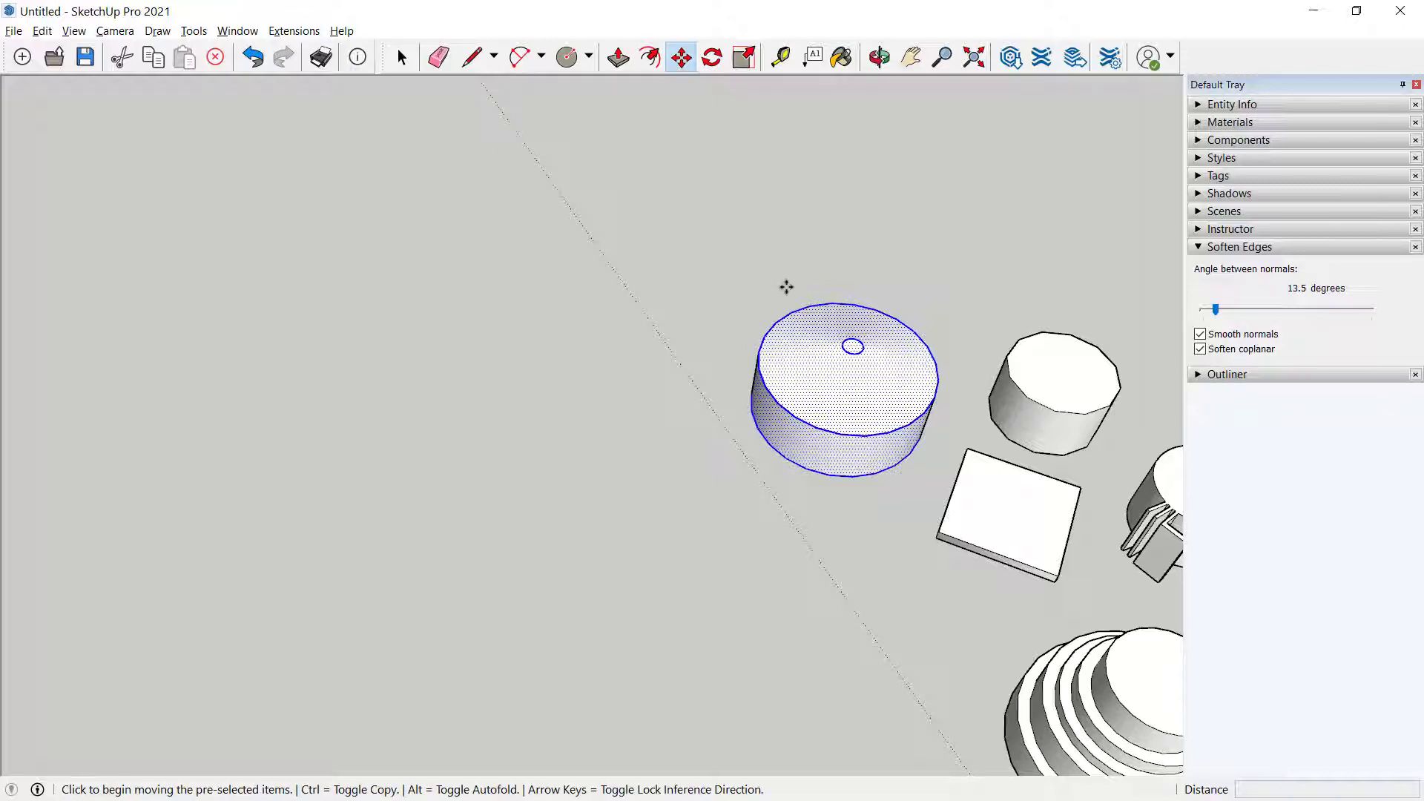
click(1199, 248)
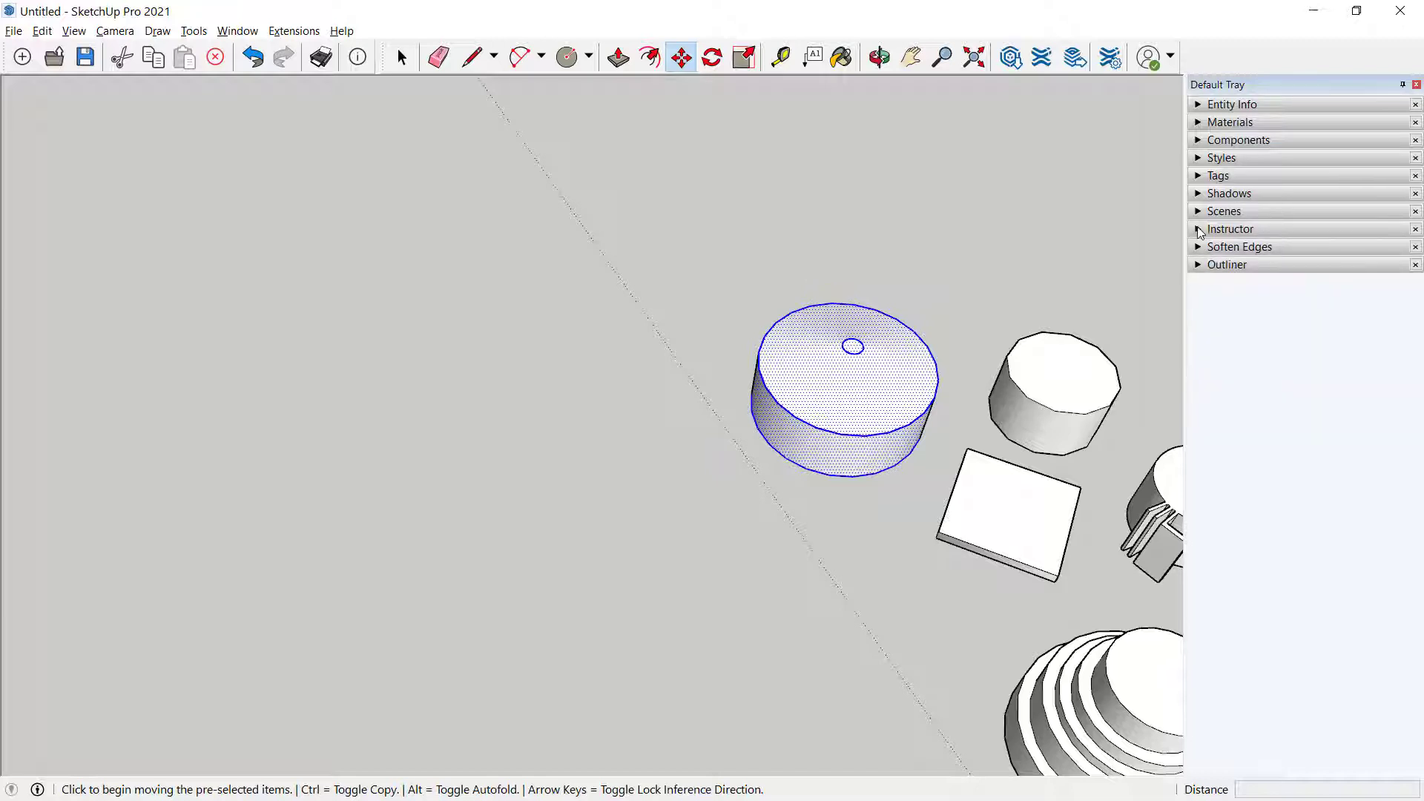
click(1199, 230)
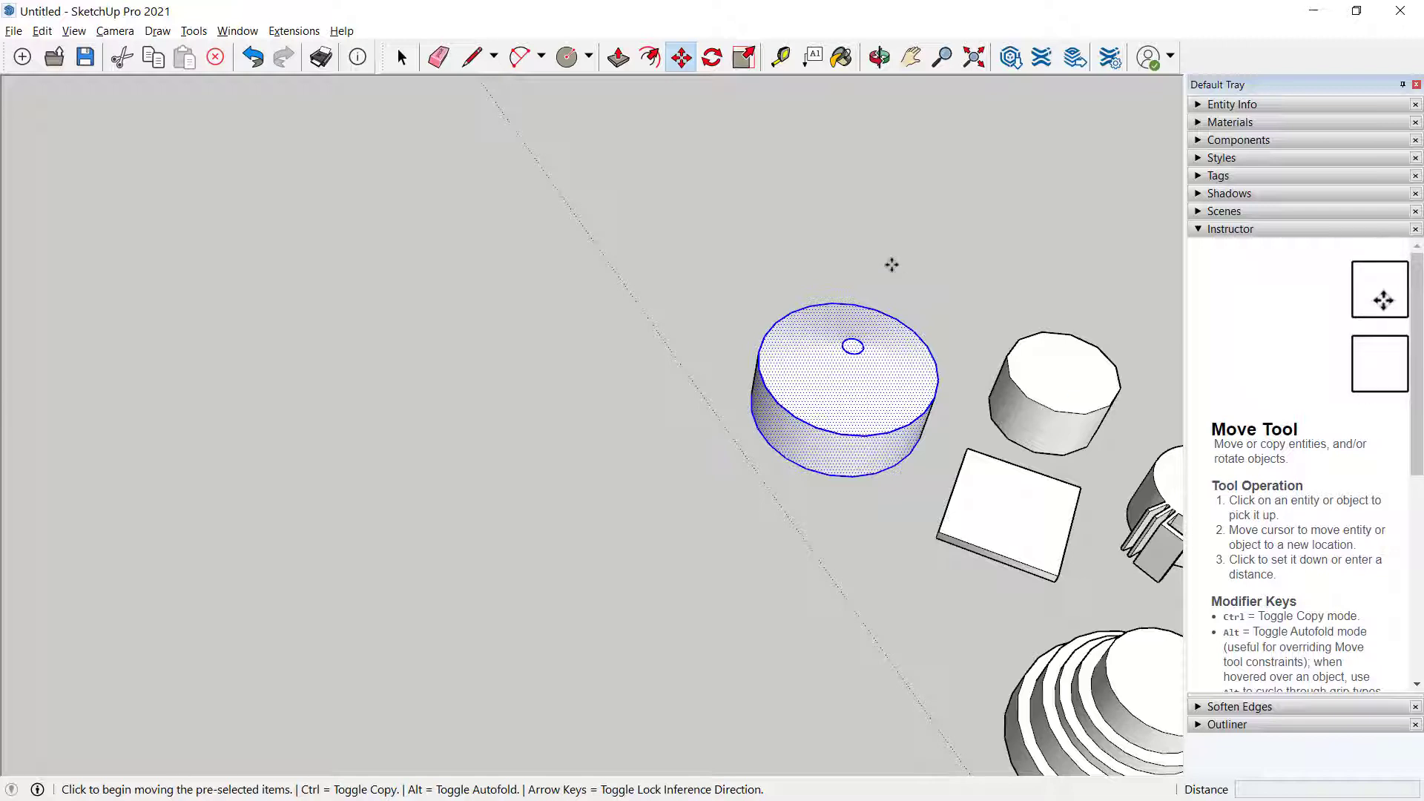
click(196, 33)
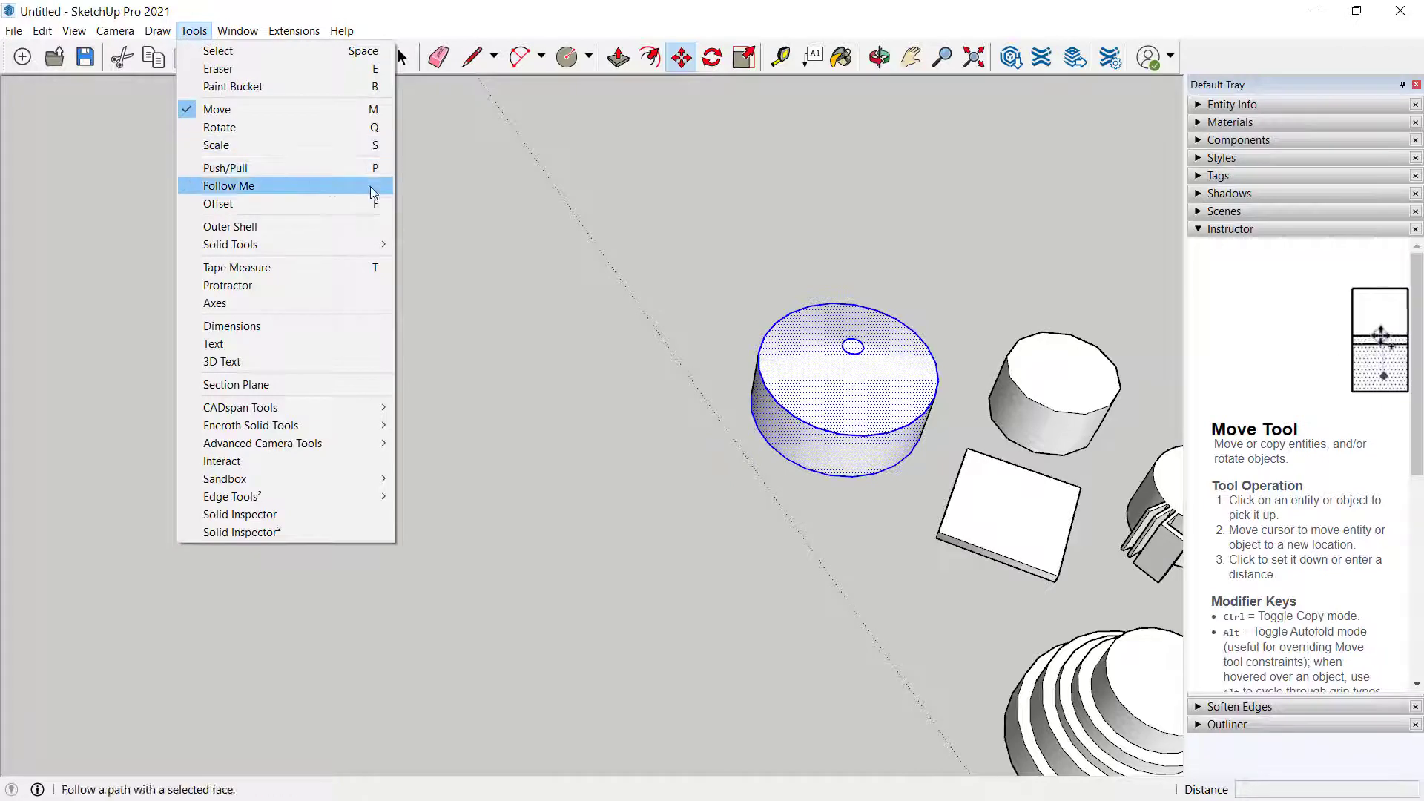
click(192, 8)
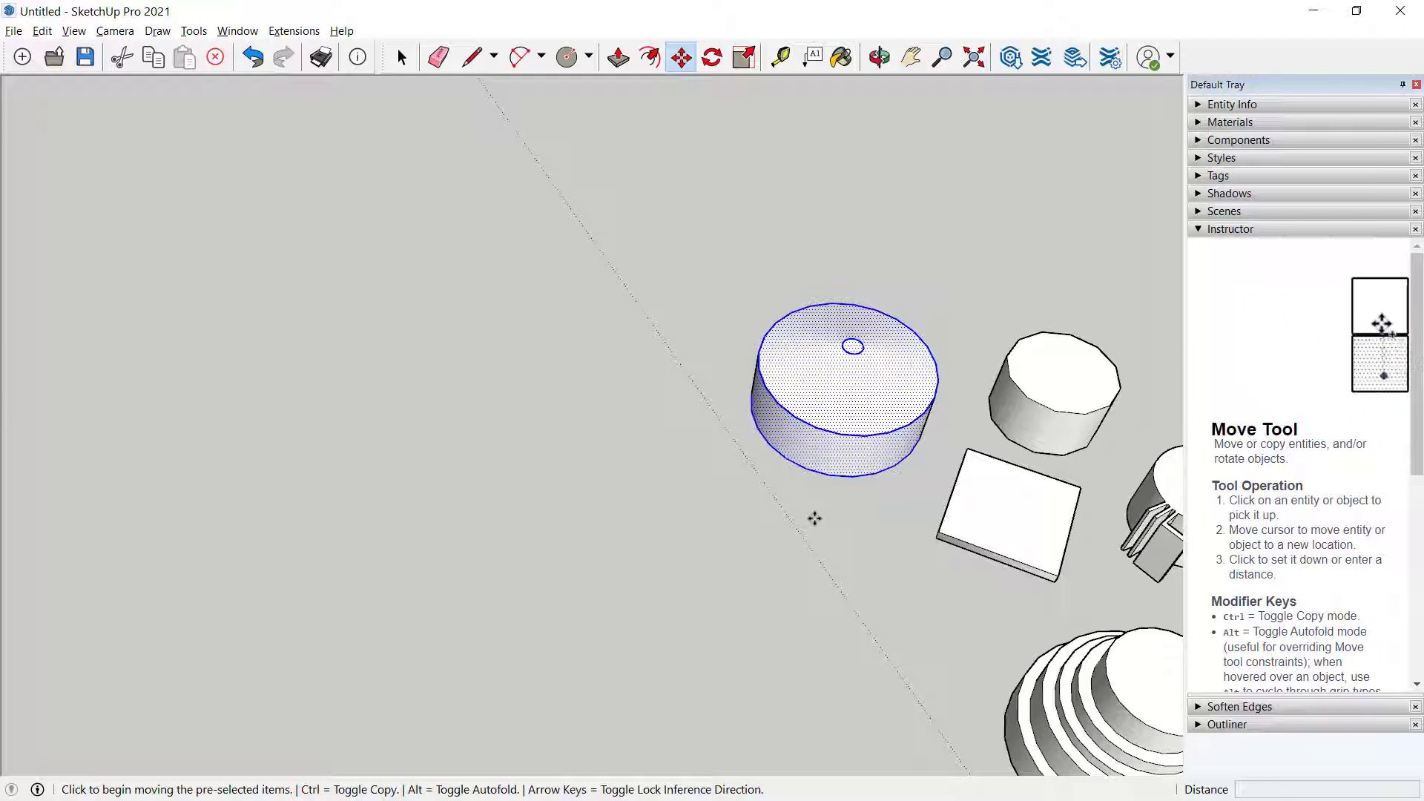
Move the selected cone-topped cylinder 12' toward the neighbouring shapes and undo the move
click(867, 438)
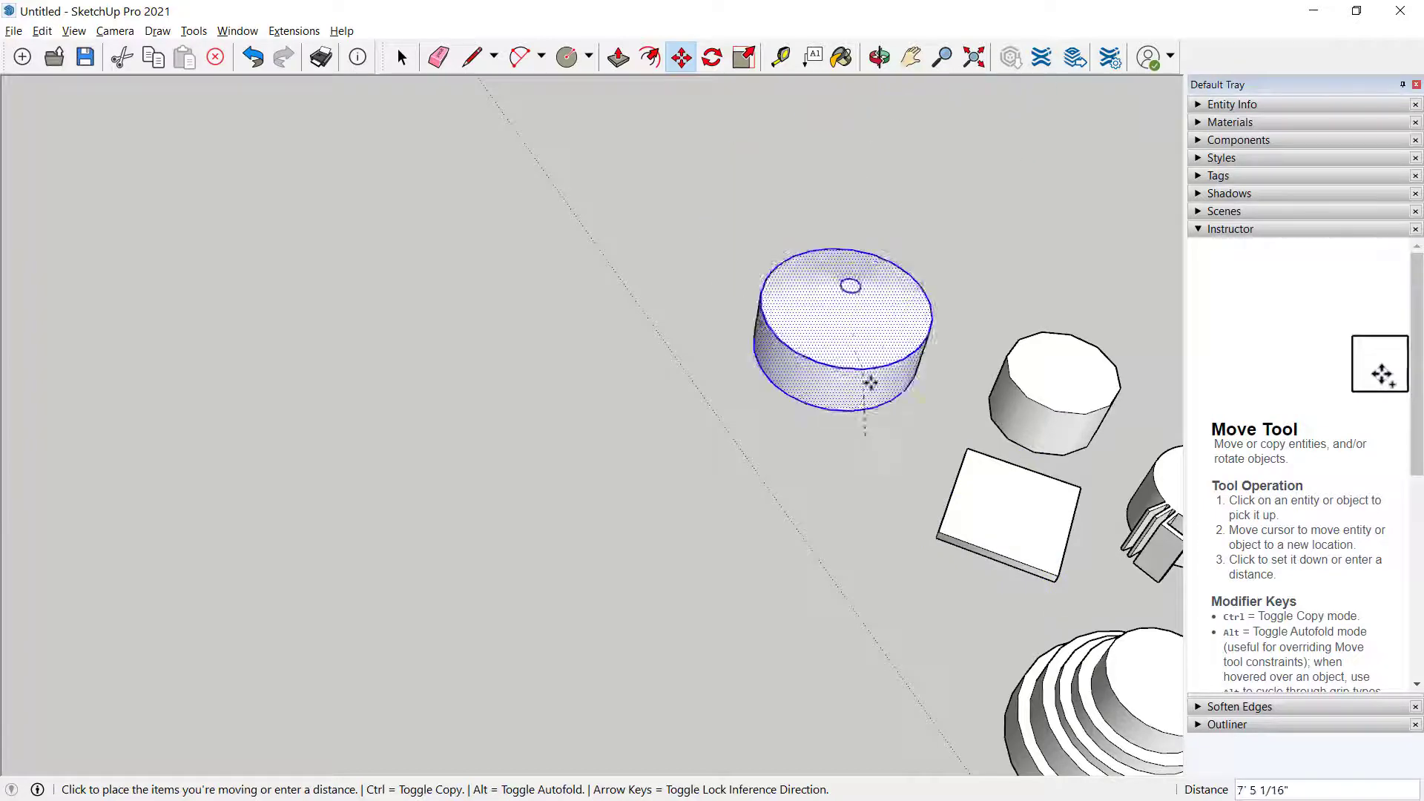
click(995, 469)
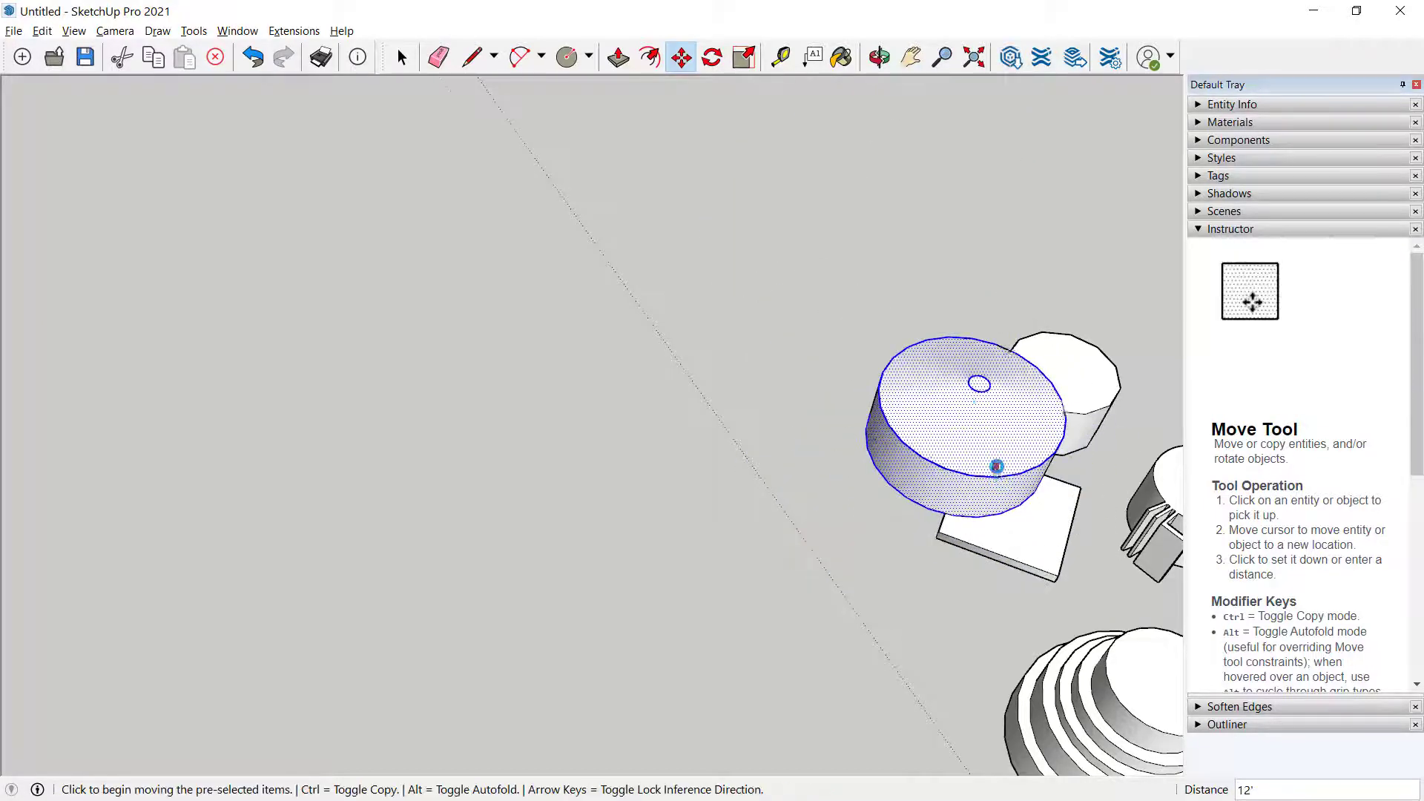
mouse_move(995, 469)
middle_down()
mouse_move(1040, 169)
mouse_move(979, 445)
middle_up()
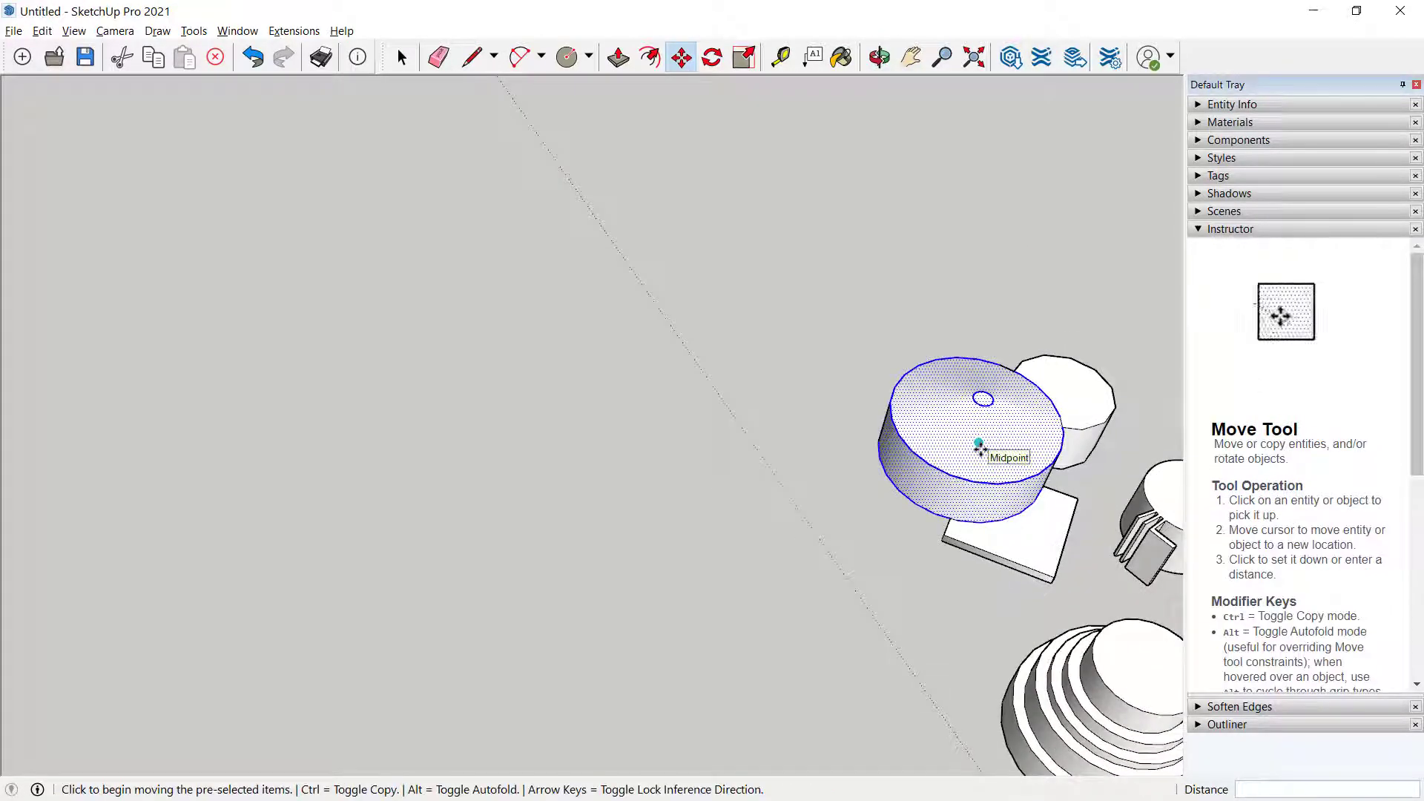
key(ctrl+z)
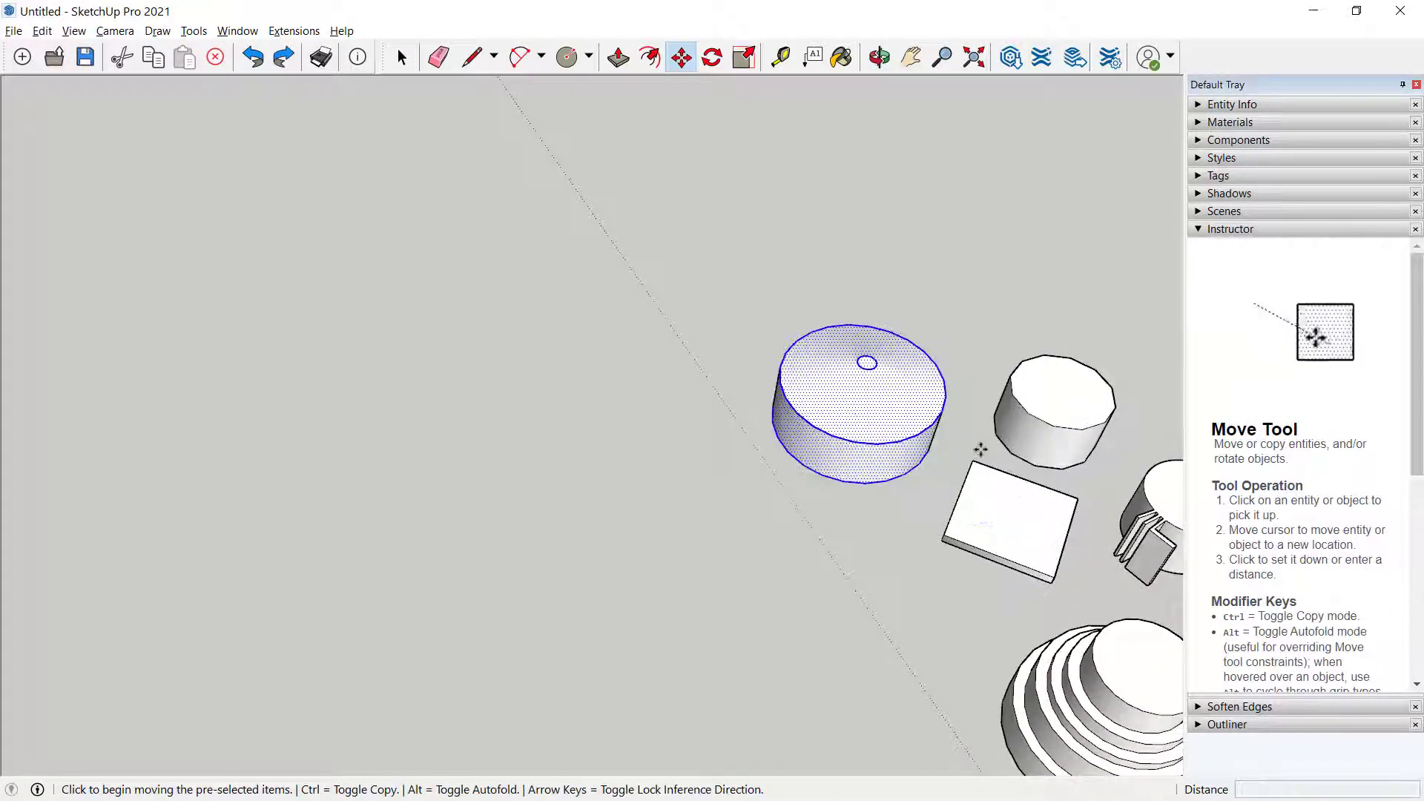
Move the selected cone-topped cylinder about 20' 5 13/16" straight up along the blue axis and undo the move
click(861, 531)
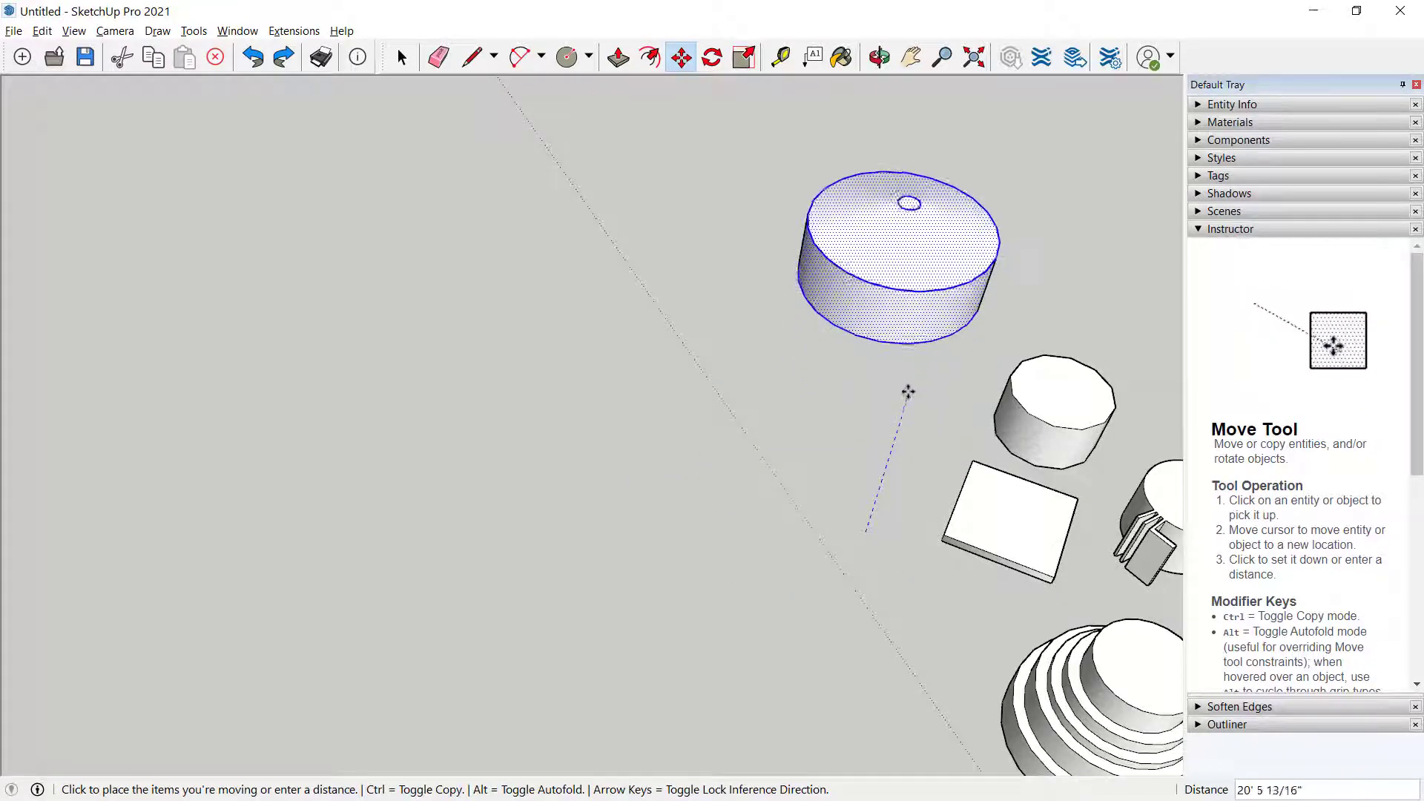
click(909, 391)
middle_drag(799, 422, 906, 420)
key(ctrl+z)
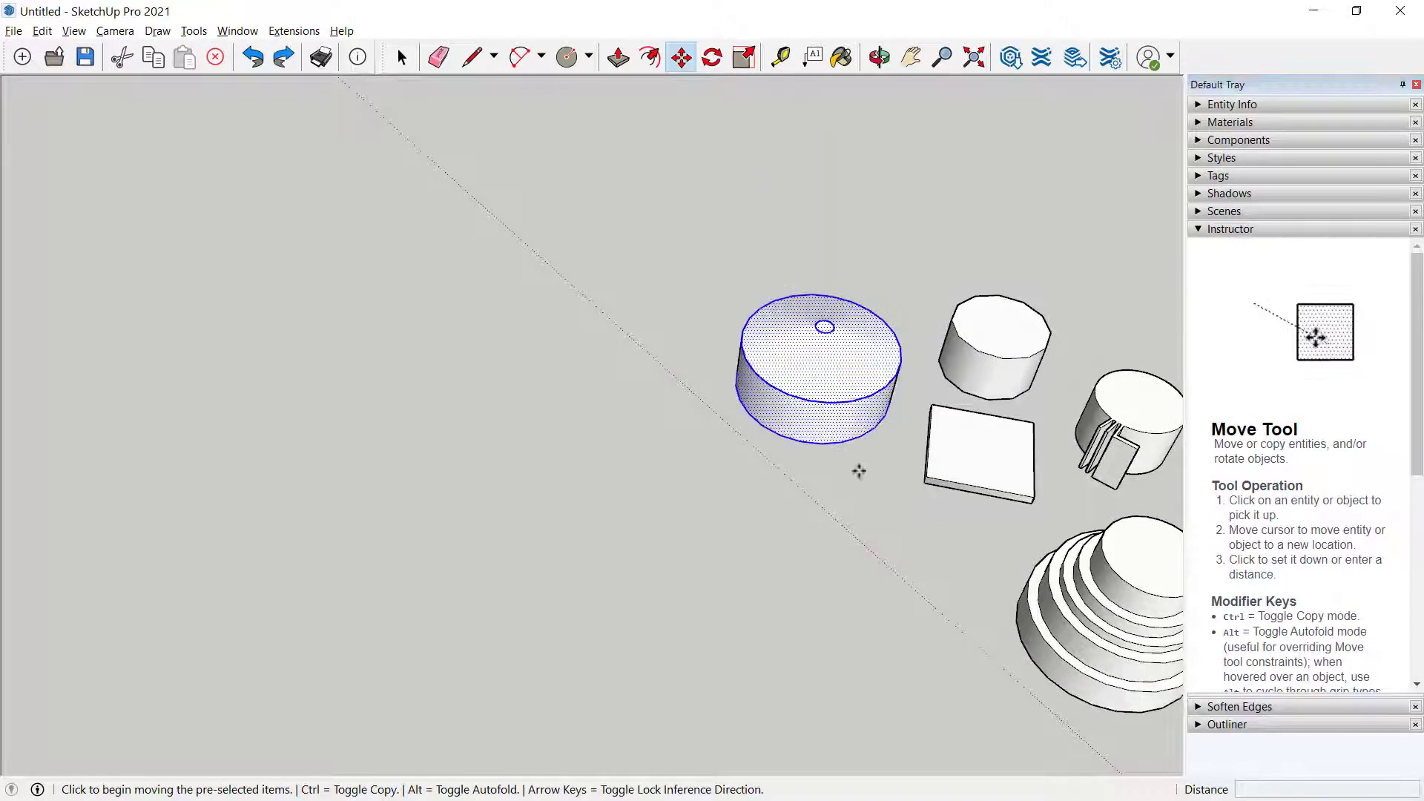
Move the cone-topped cylinder away from the other shapes, then shift it about 13' 7 1/4" along the red axis
click(868, 502)
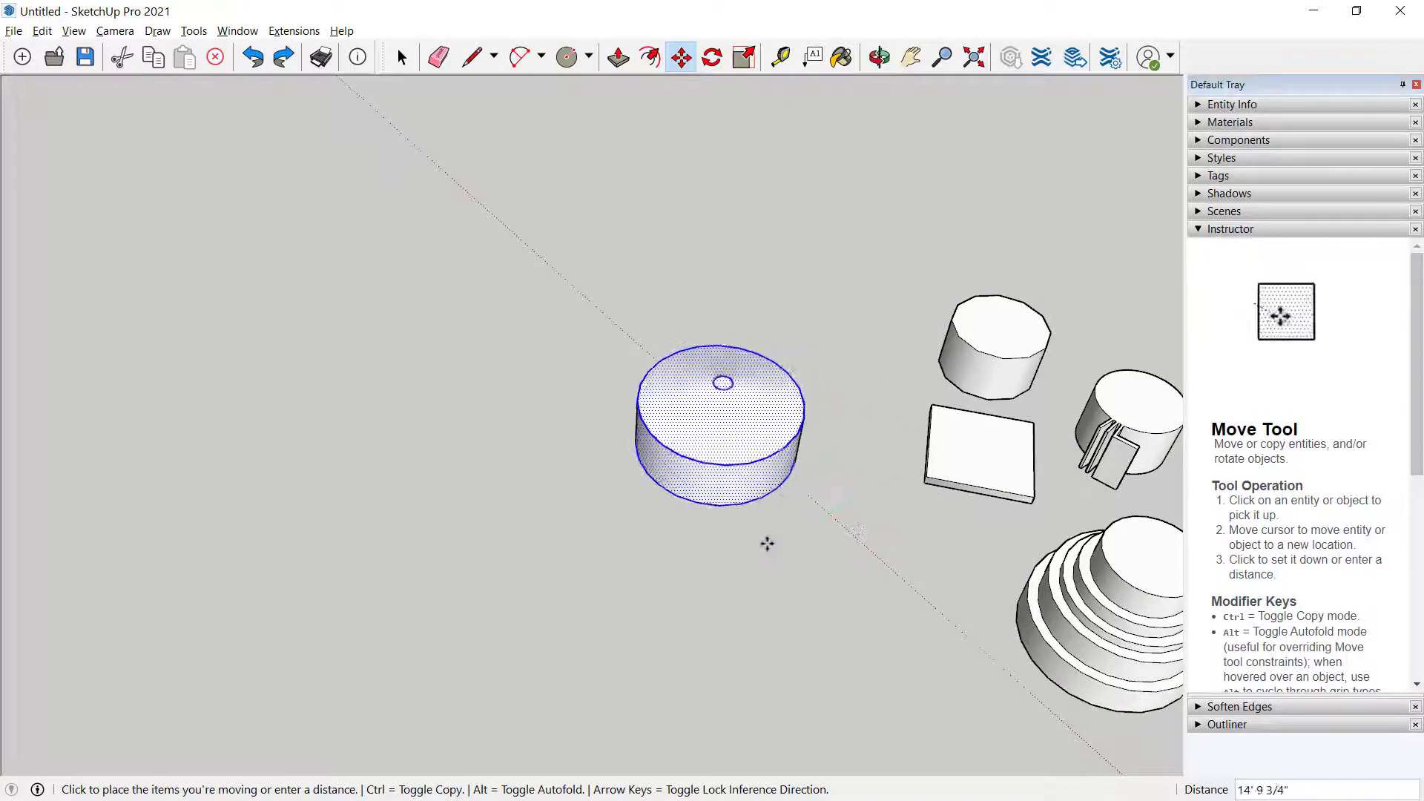
click(648, 623)
click(750, 675)
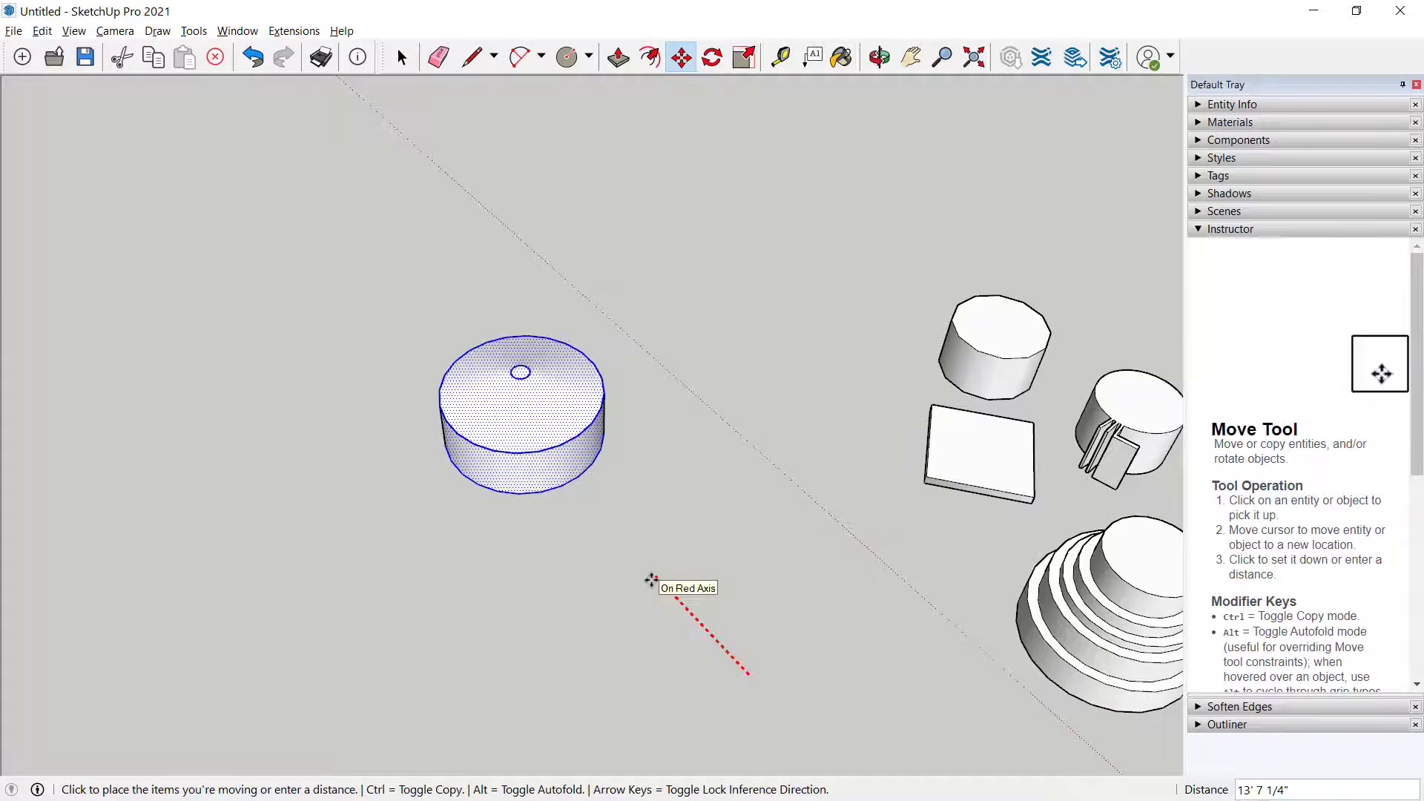
click(651, 581)
middle_drag(547, 471, 613, 442)
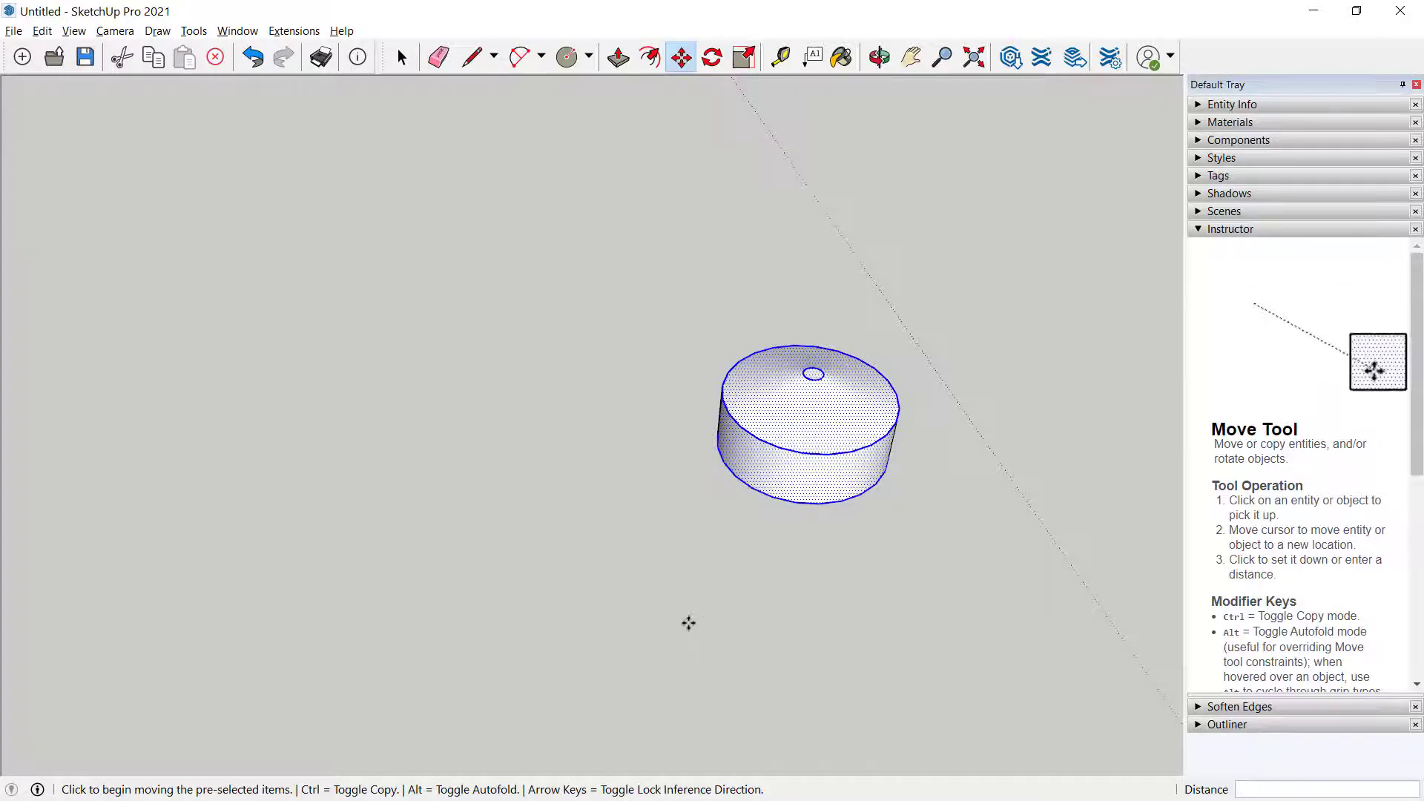
Copy the cone-topped cylinder along the green axis with the Move tool in copy mode, at a distance of 30'
mouse_move(687, 620)
middle_down()
mouse_move(648, 615)
mouse_move(683, 588)
mouse_move(674, 498)
mouse_move(644, 464)
mouse_move(623, 311)
mouse_move(677, 471)
mouse_move(737, 540)
middle_up()
scroll(671, 528, down, 2)
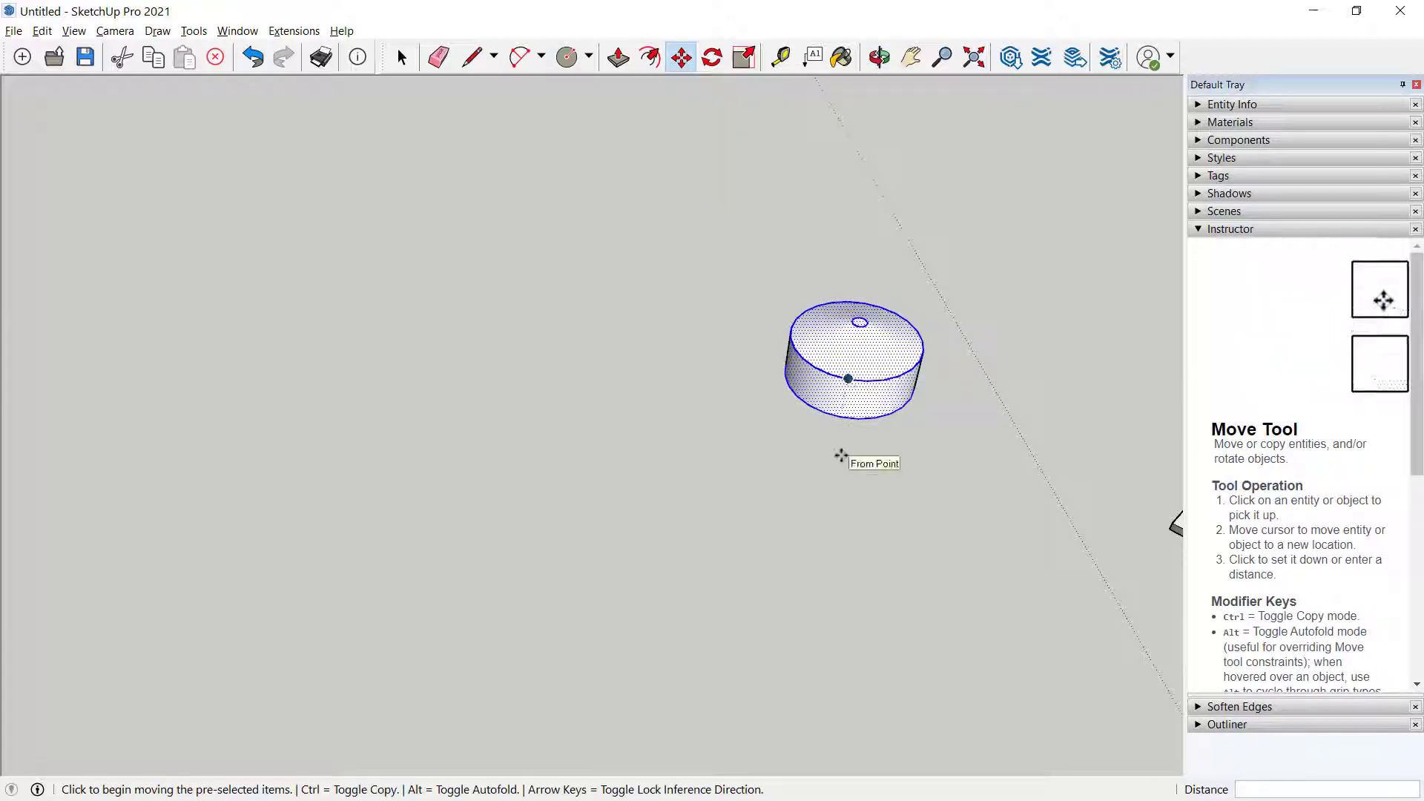
key(ctrl)
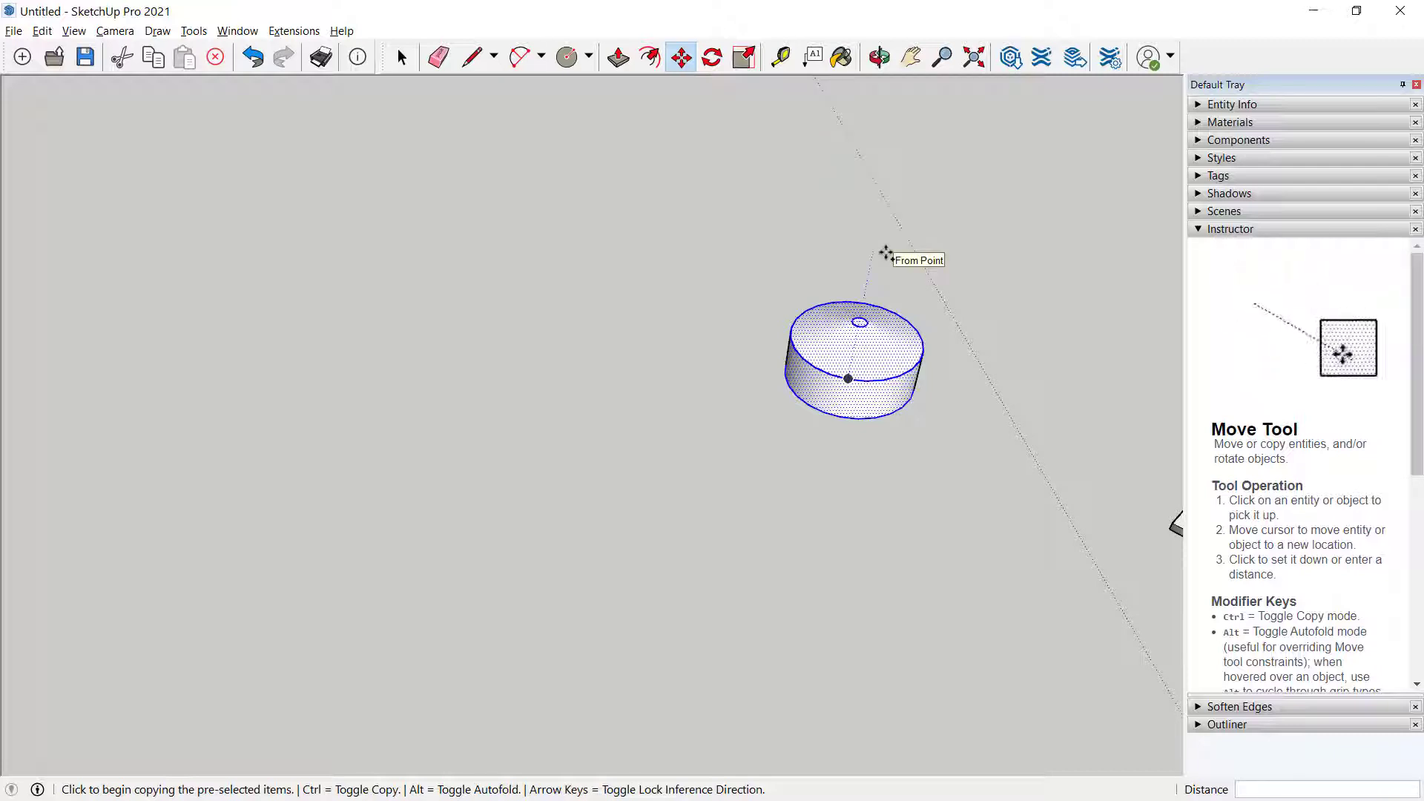
key(super+plus)
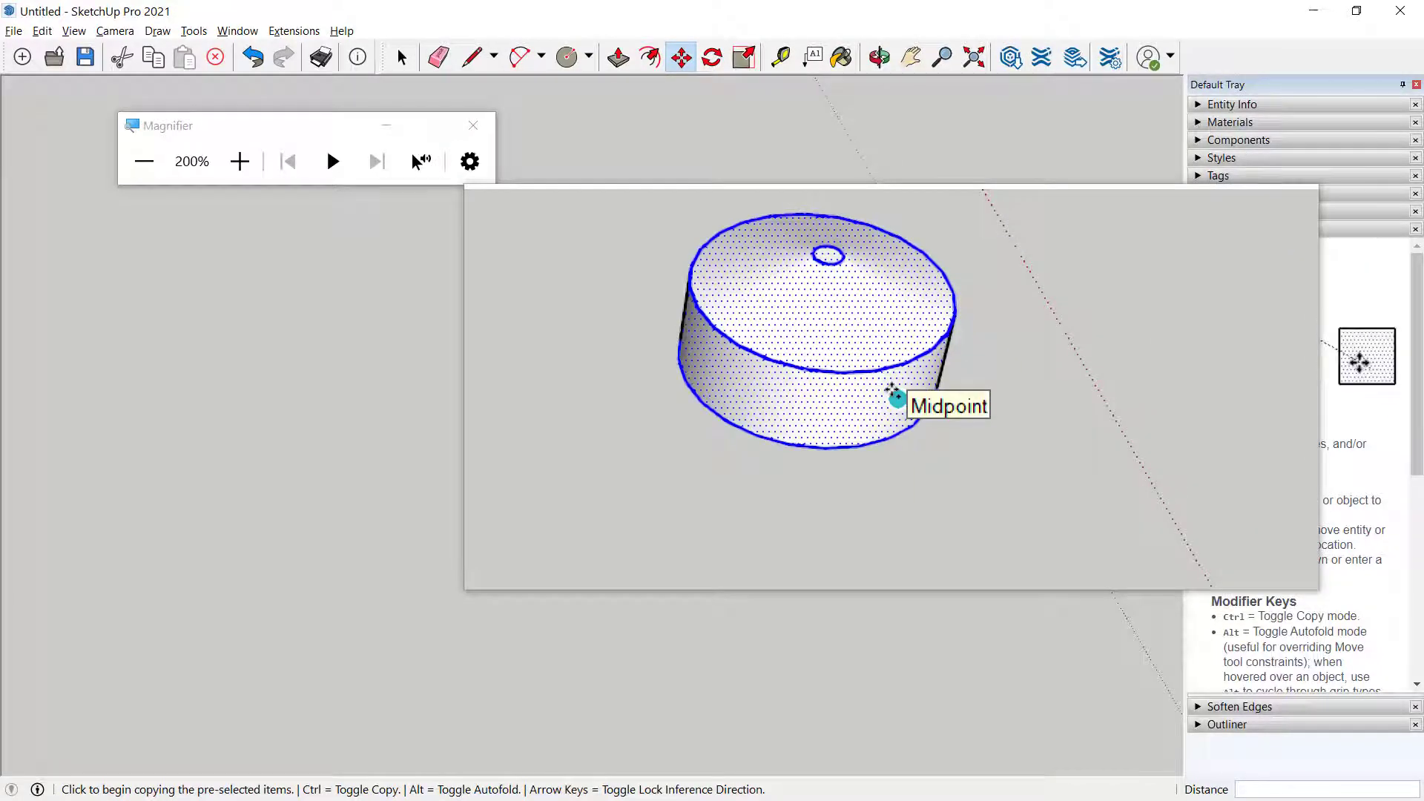
key(super+Escape)
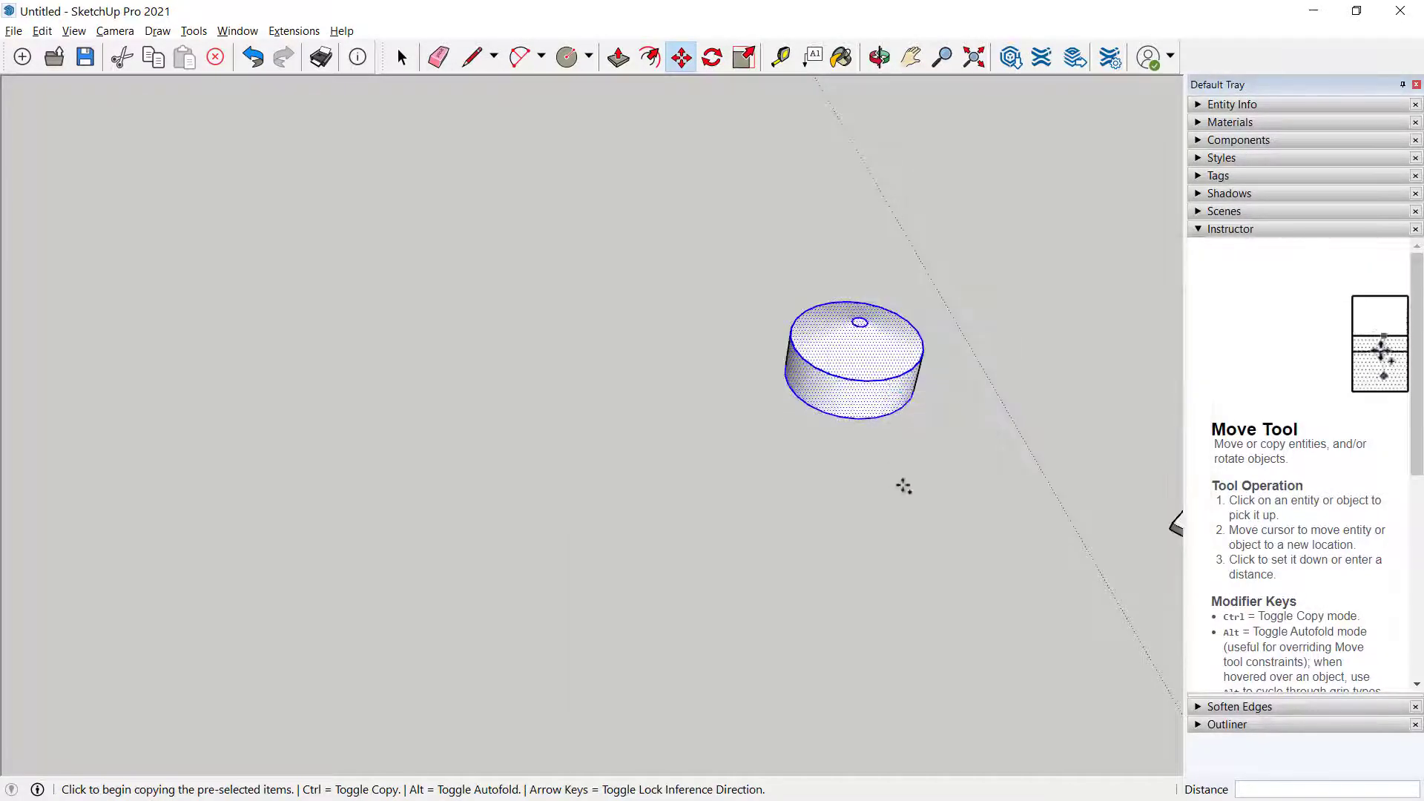
click(922, 487)
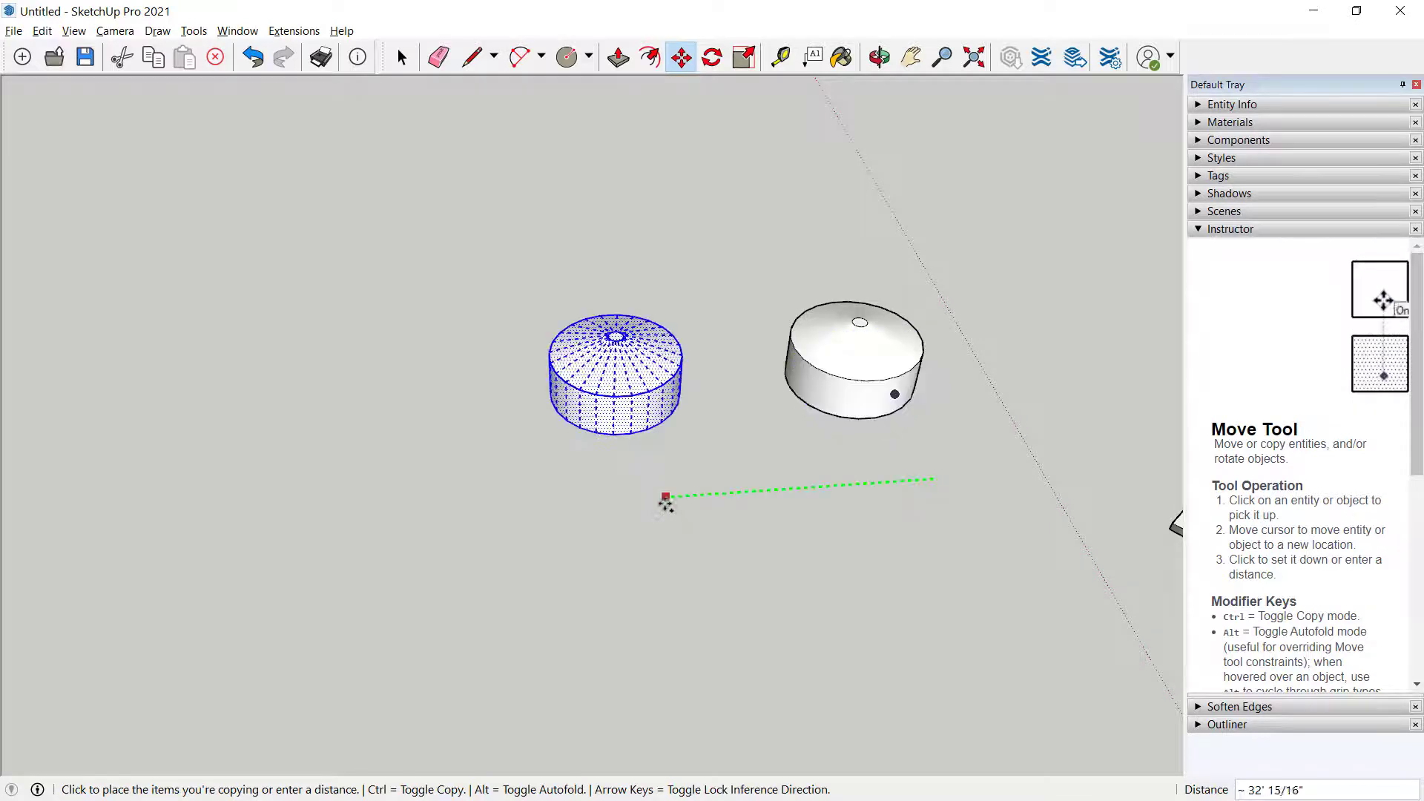
click(716, 499)
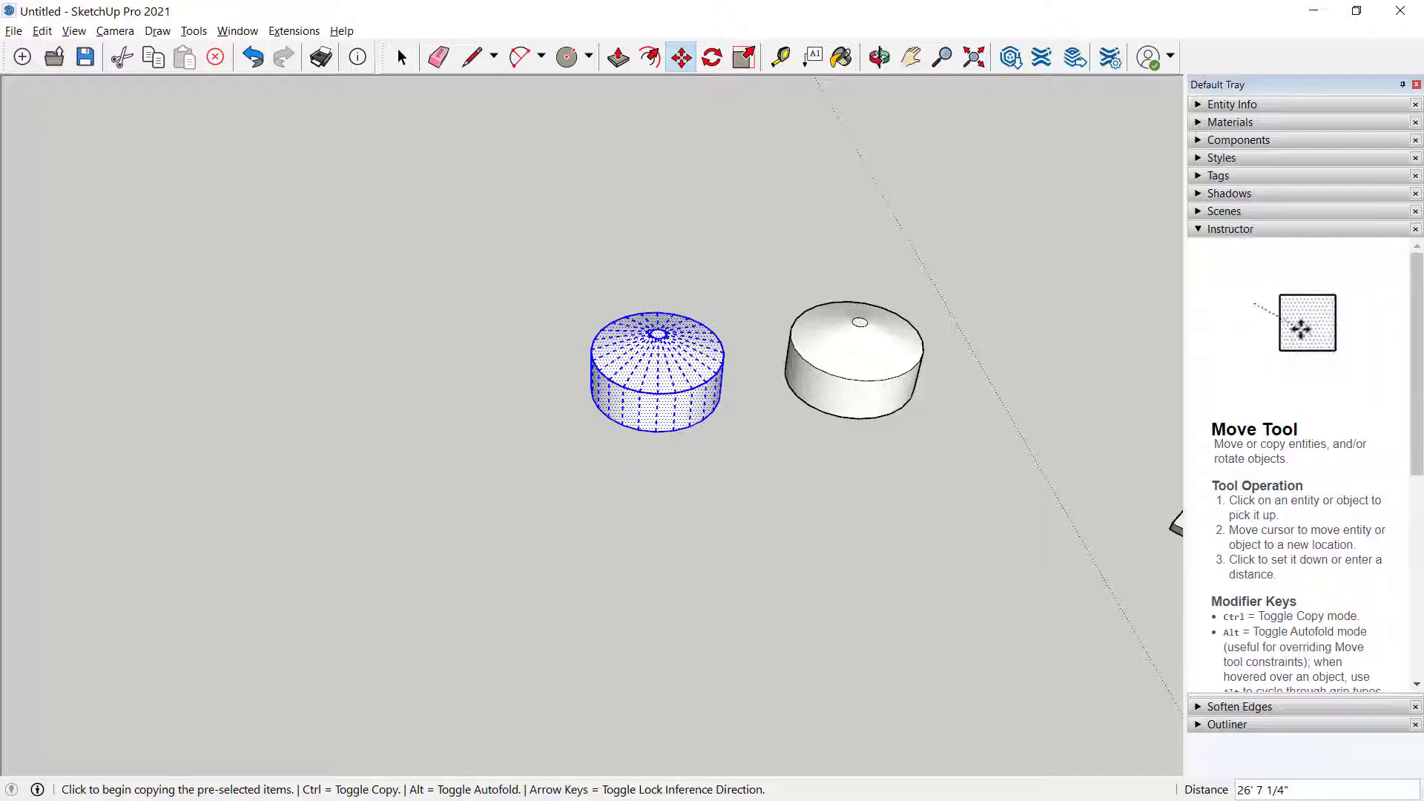
text(30')
key(Return)
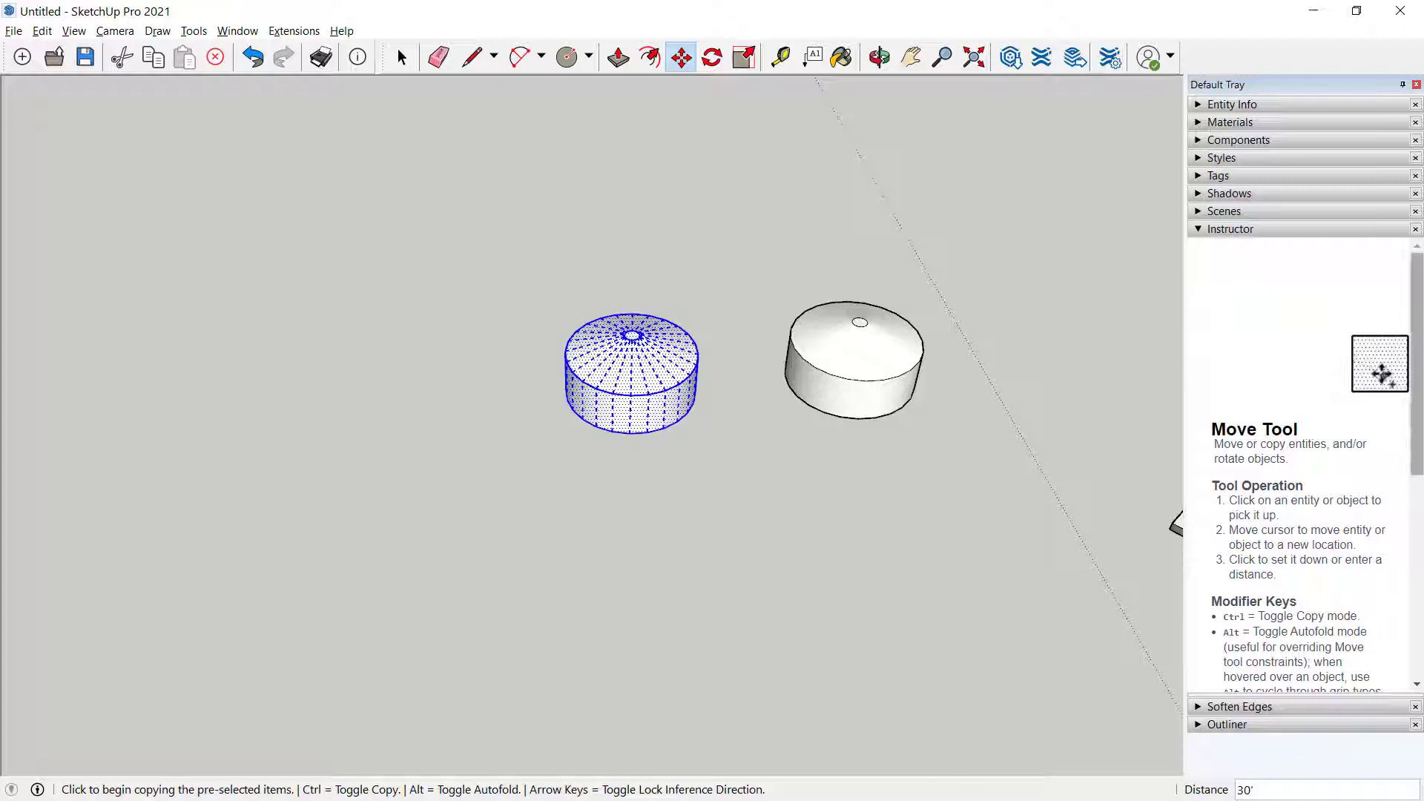
Copy the selected cone-topped cylinder farther away from the original in the same line and multiply that copy with an x3 array
drag(1418, 446, 1406, 664)
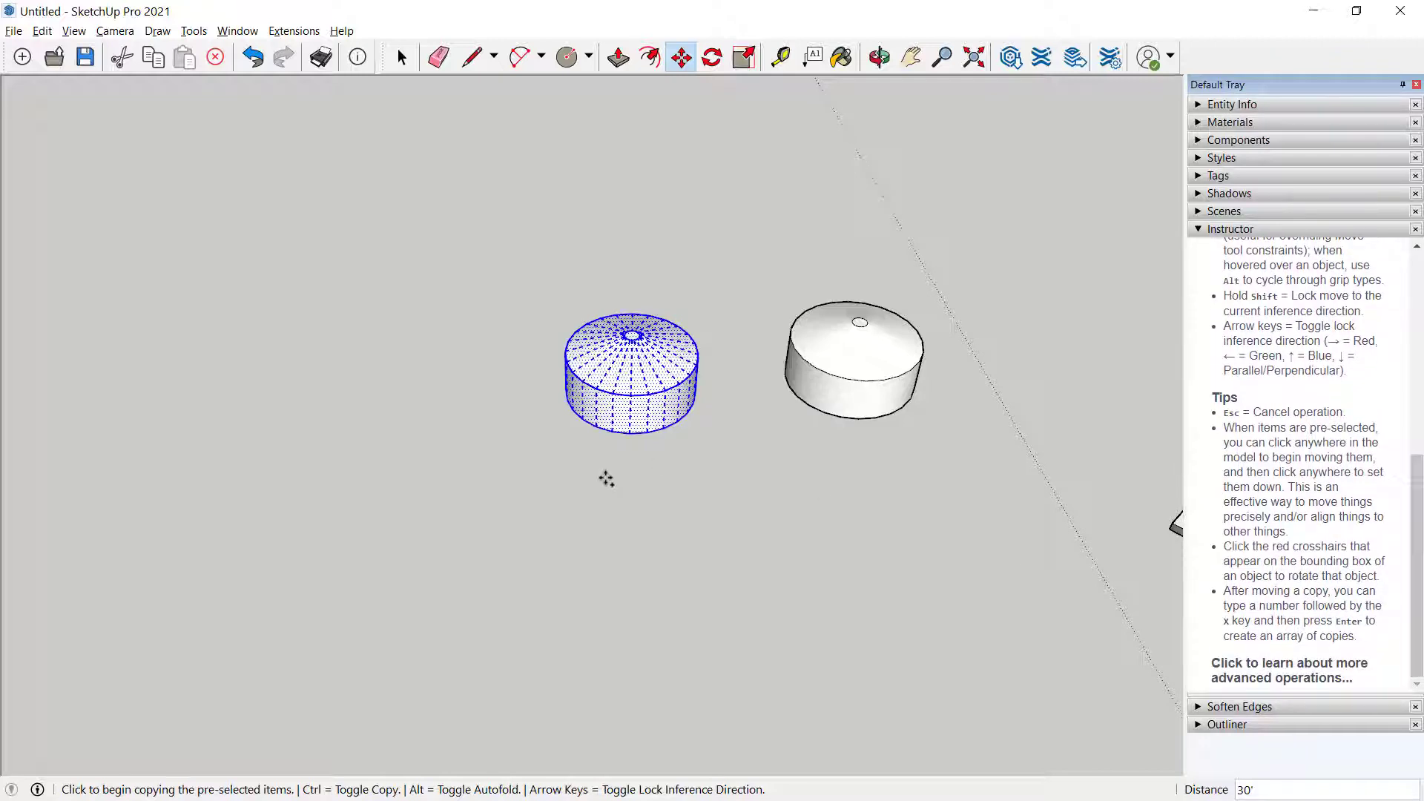
click(650, 408)
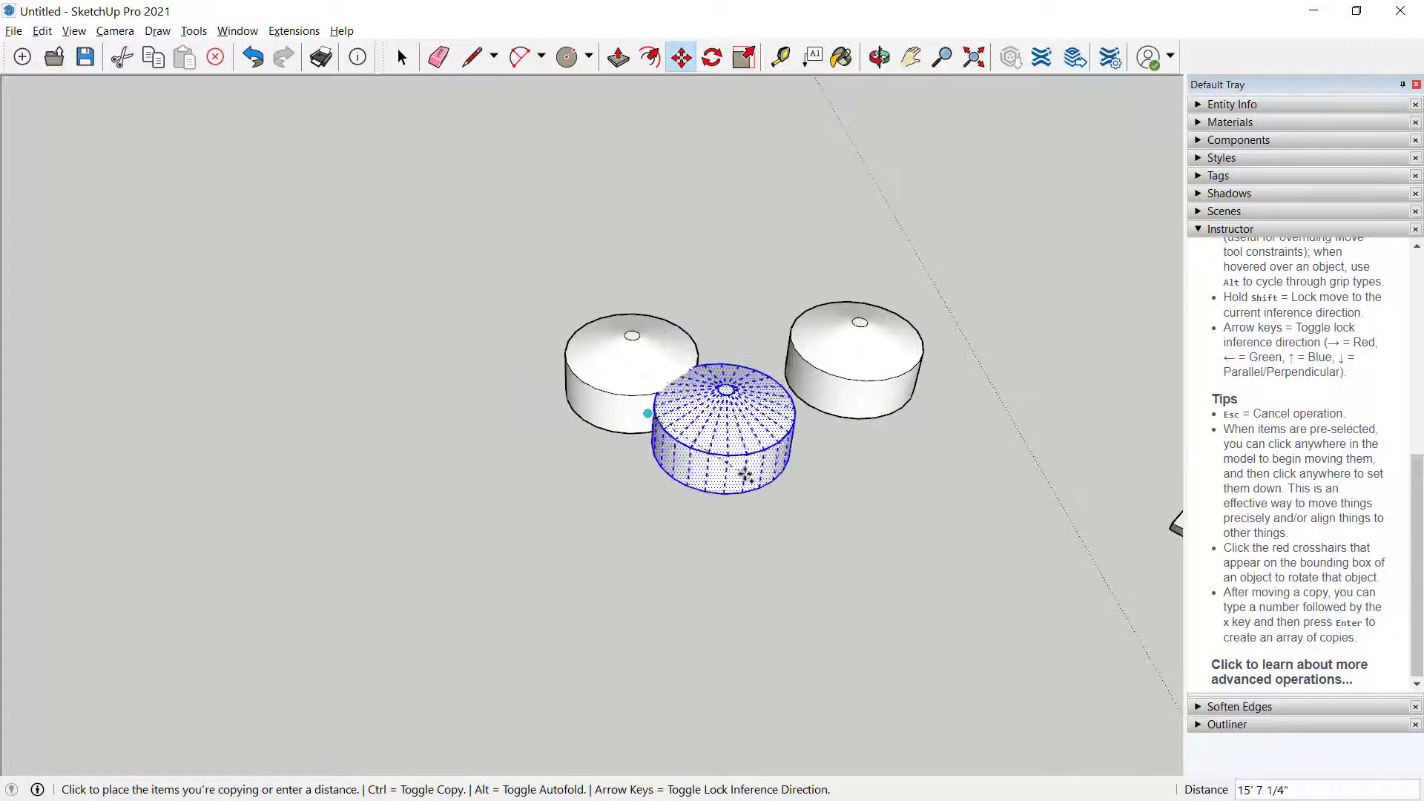
key(Escape)
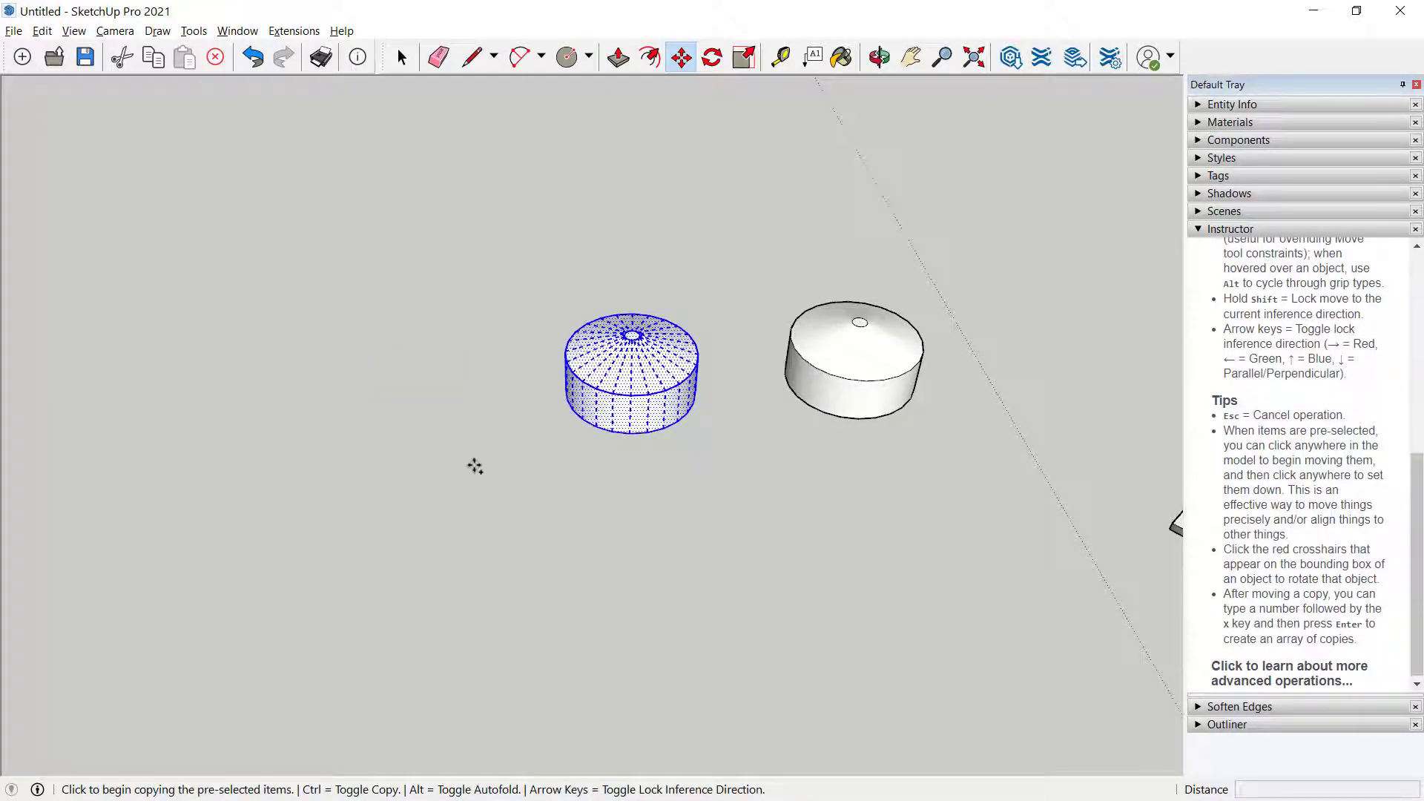
click(670, 495)
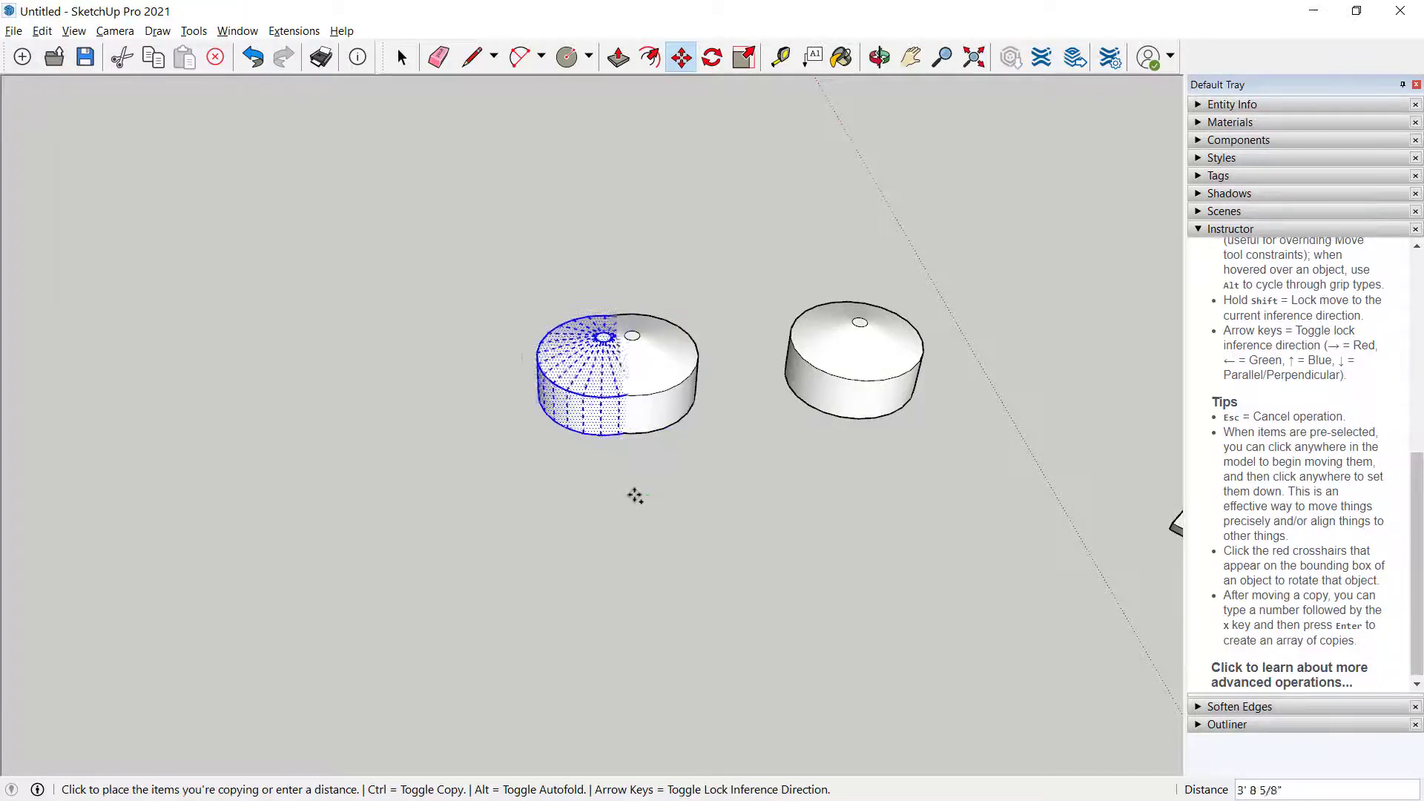
click(465, 513)
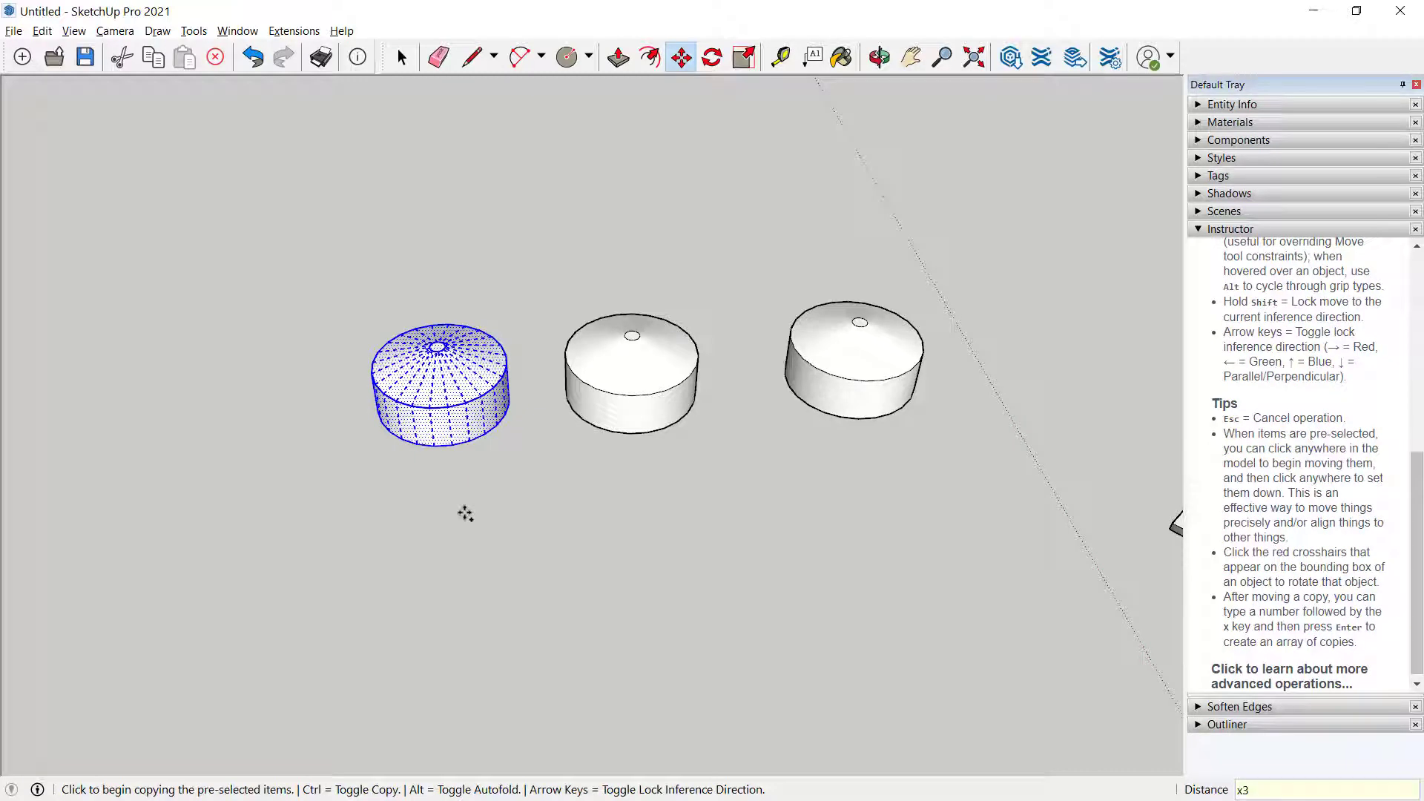
key(Return)
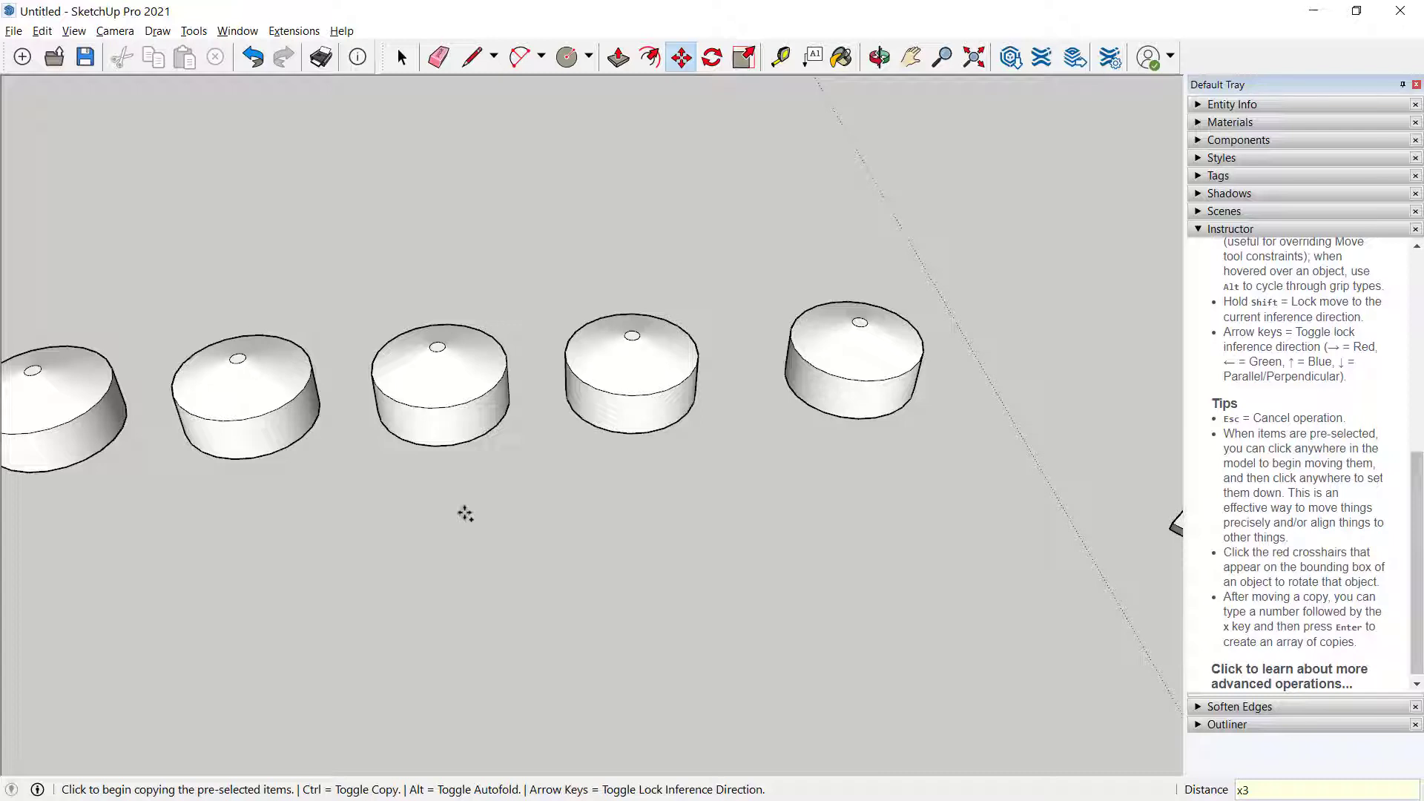
Reduce the array to two copies, try dividing the copy distance with /2, and return to two full-distance copies
key(Return)
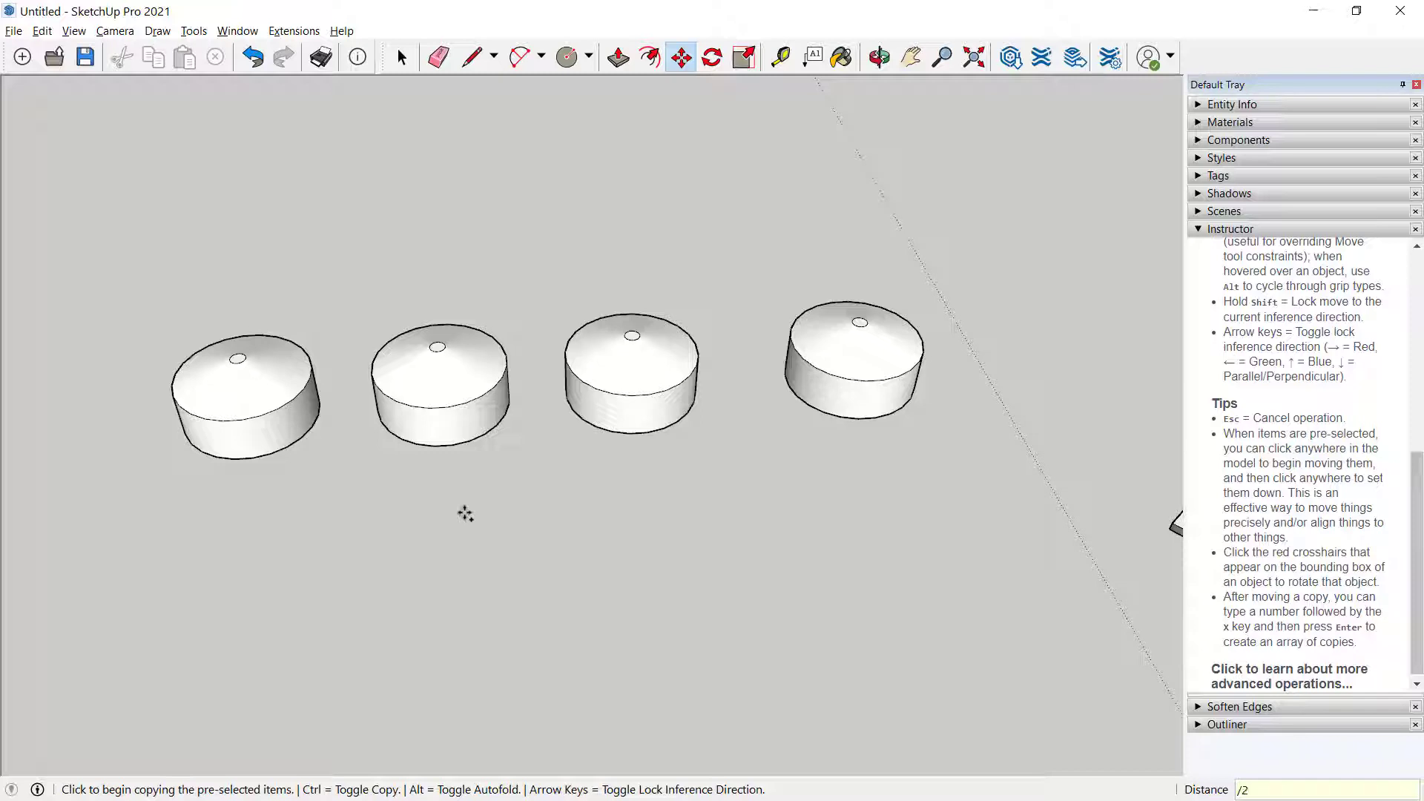
key(Return)
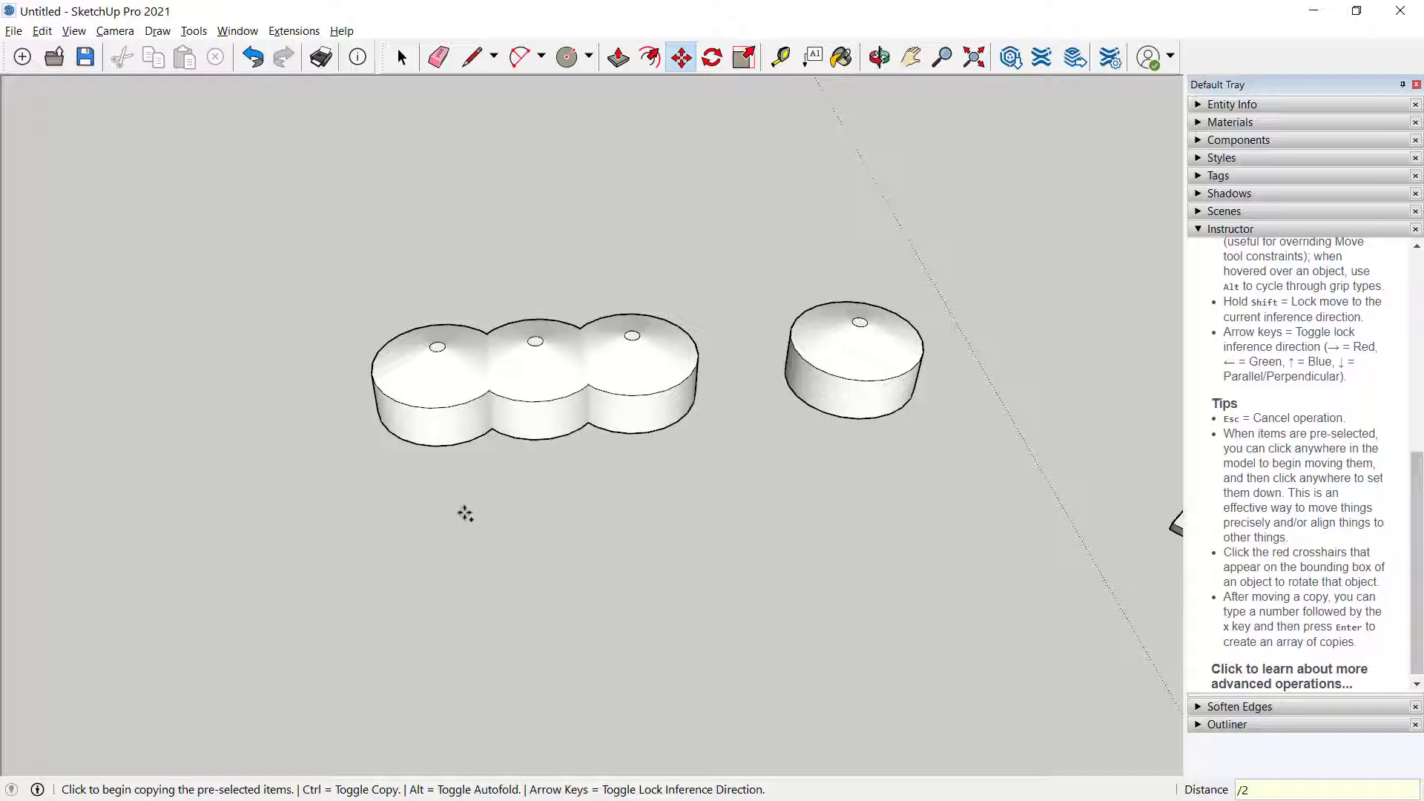
key(Return)
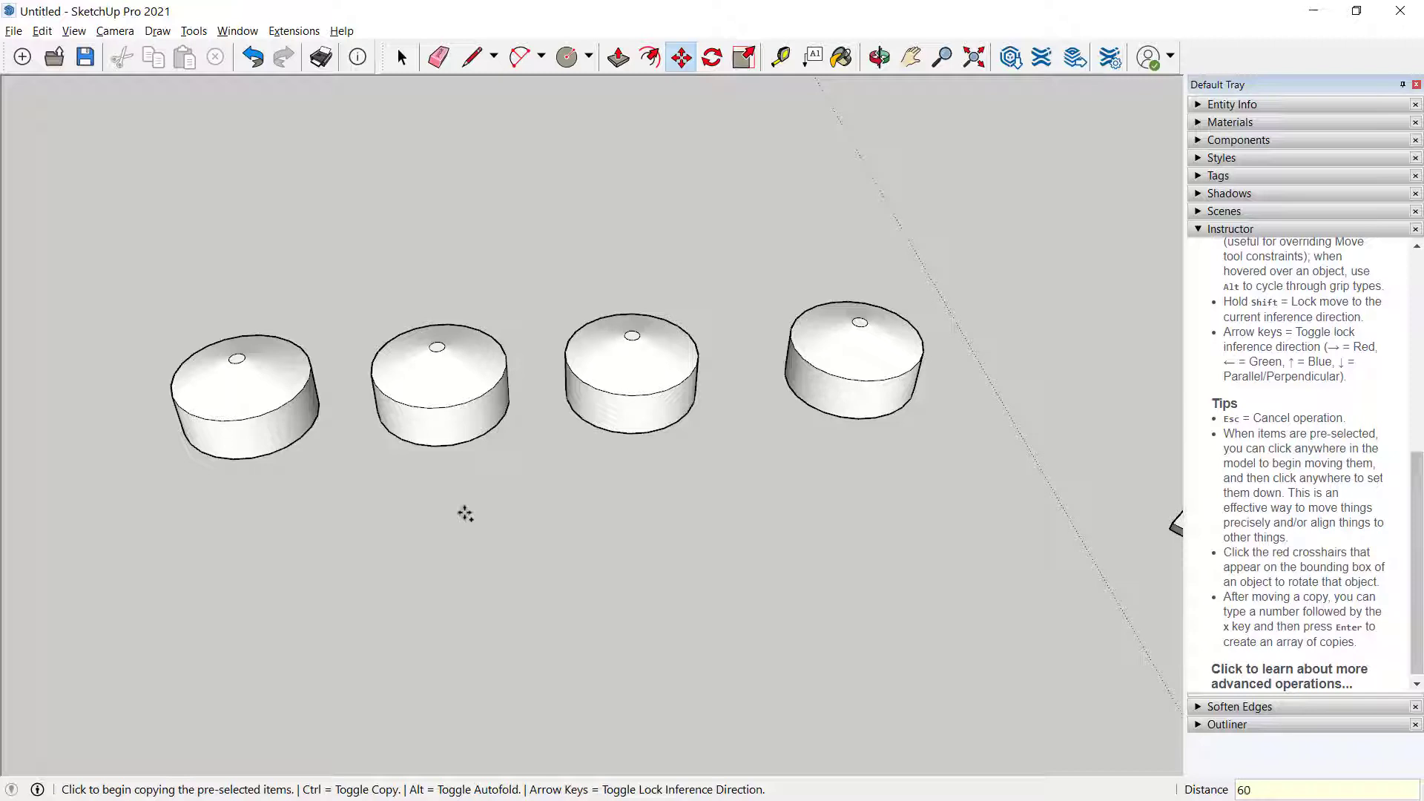
Set the copy distance of the cylinder array to 60' and divide it with /3 into evenly spaced copies
key(Return)
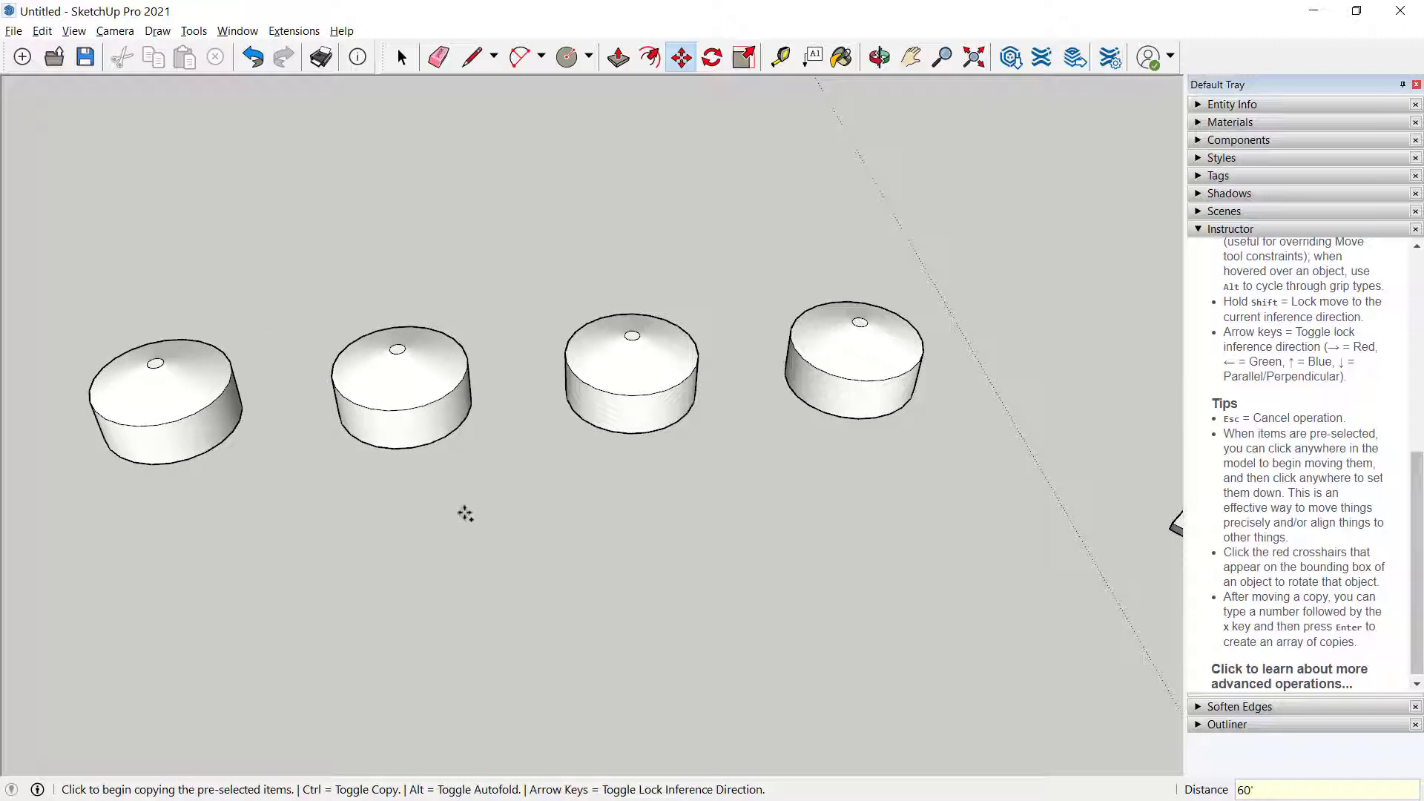
text(60)
key(Return)
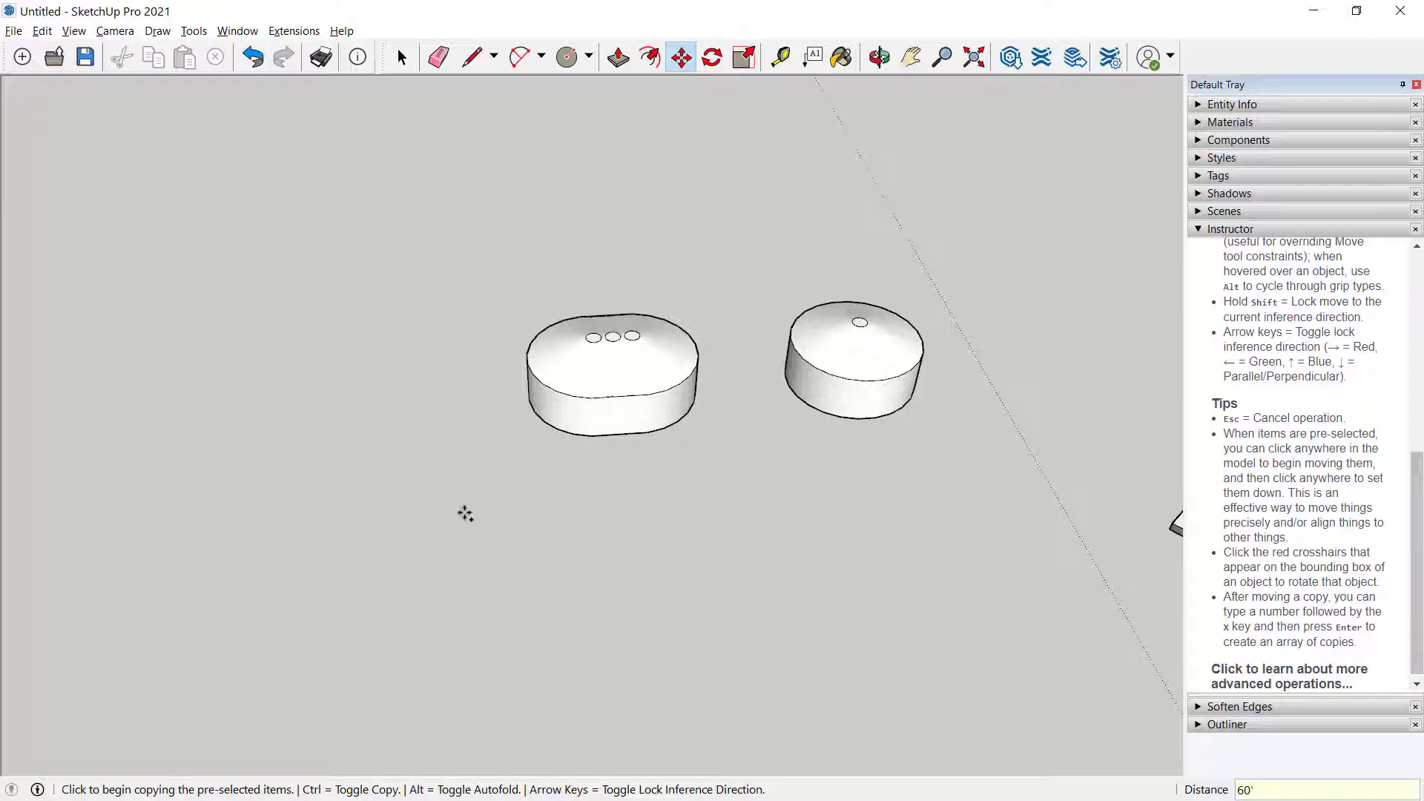
key(Return)
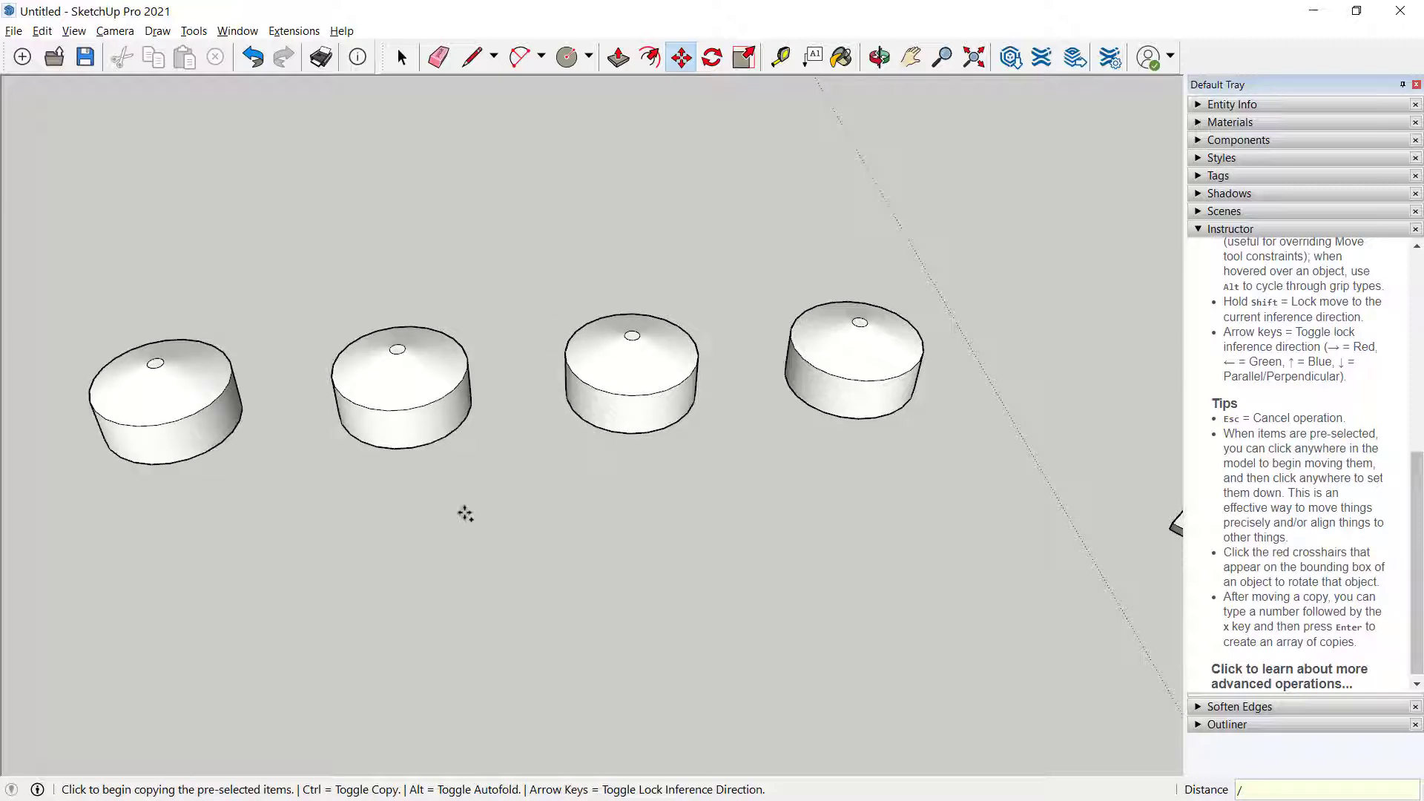
key(Return)
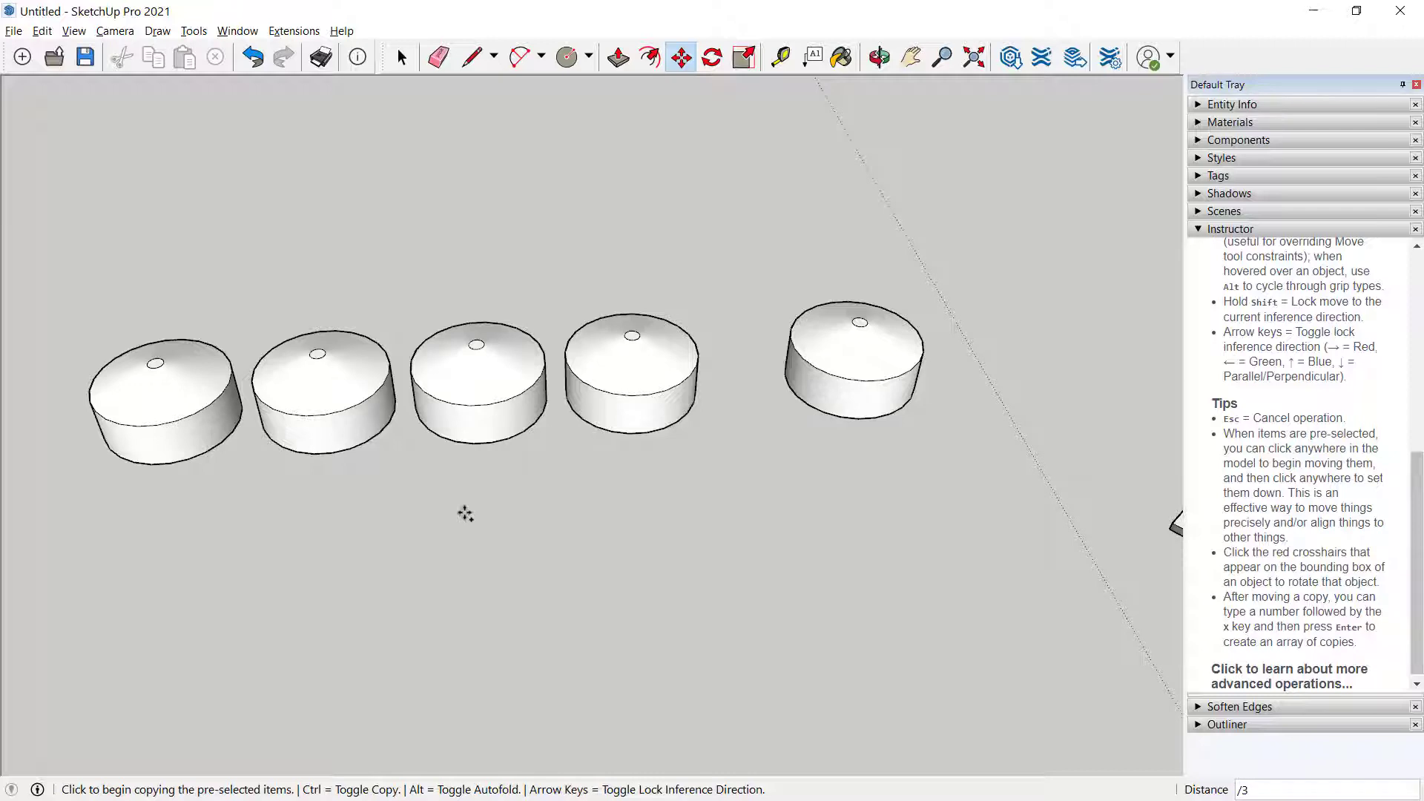
Lower the conical top face of the copied cylinder nearest the original with the Move tool, making that cylinder shorter
middle_drag(509, 550, 535, 563)
key(space)
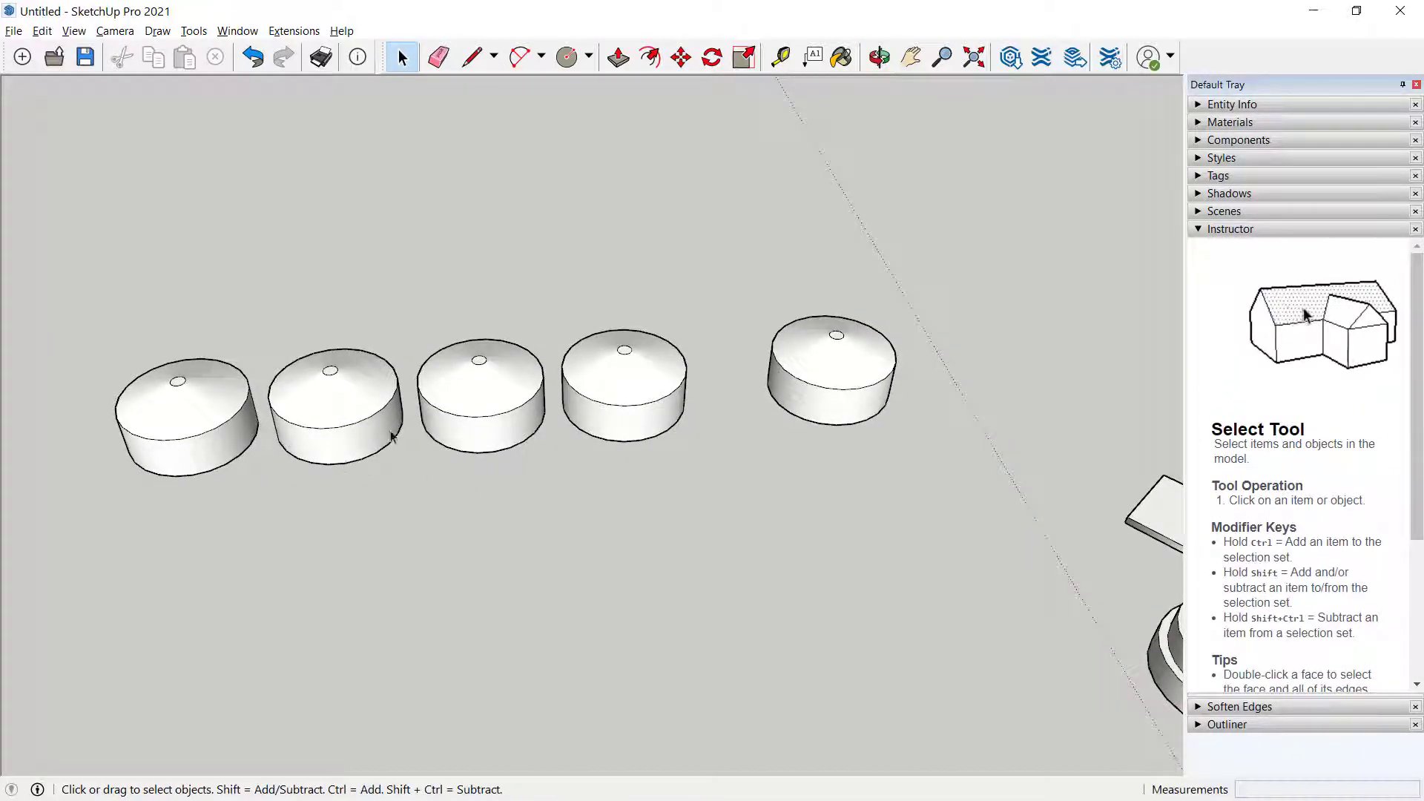
click(481, 405)
click(650, 394)
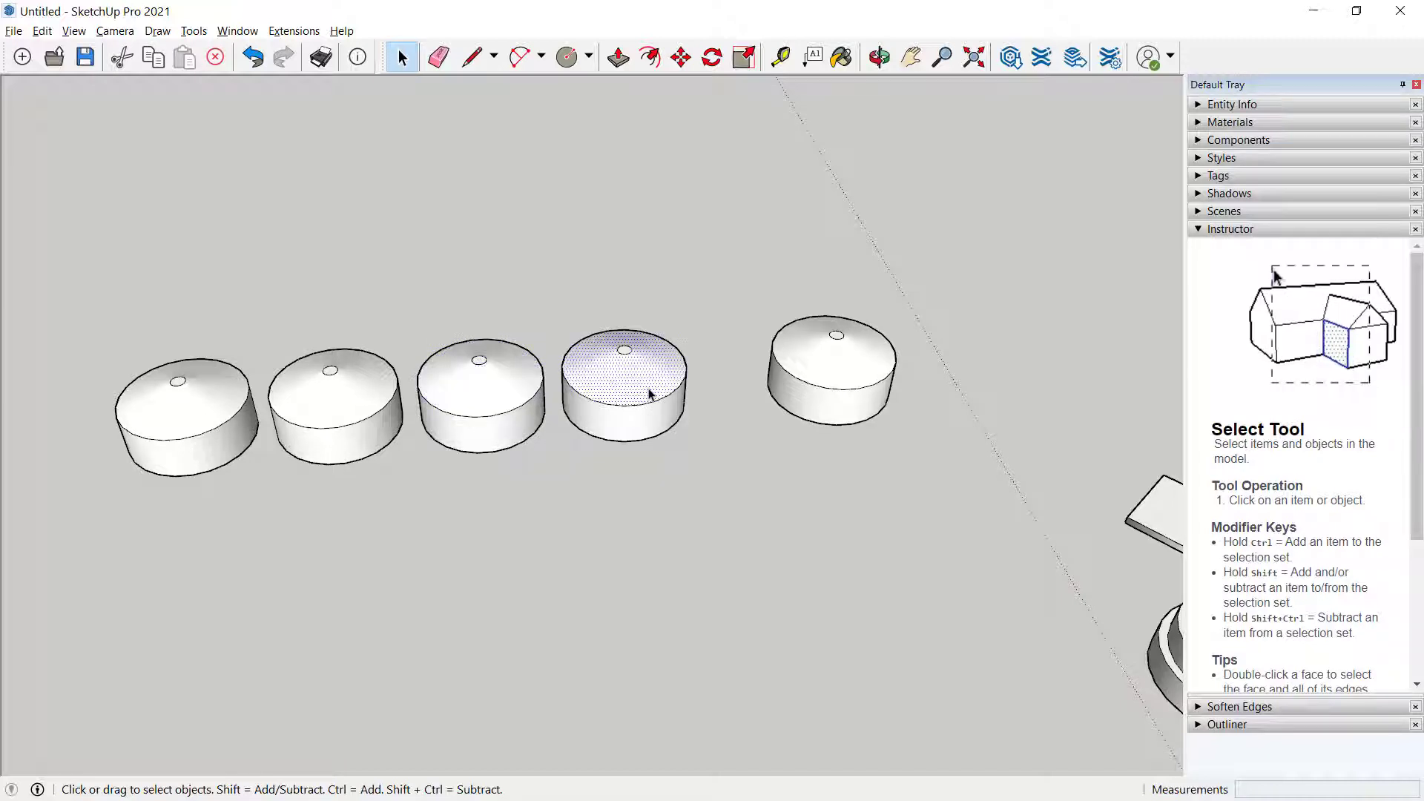
key(m)
click(639, 381)
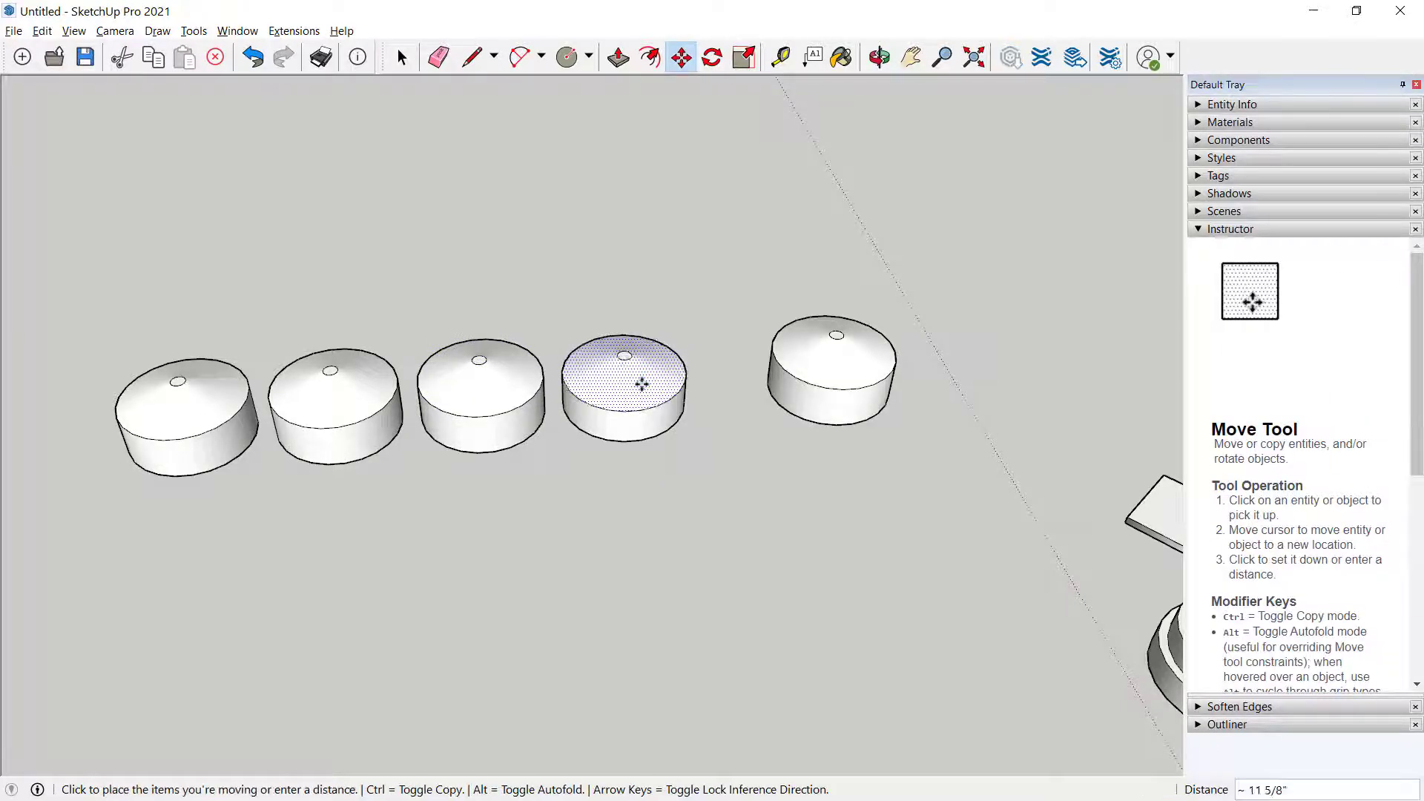
click(639, 394)
Select the conical top face of the next cylinder in the row, beside the shortened one
key(space)
click(487, 397)
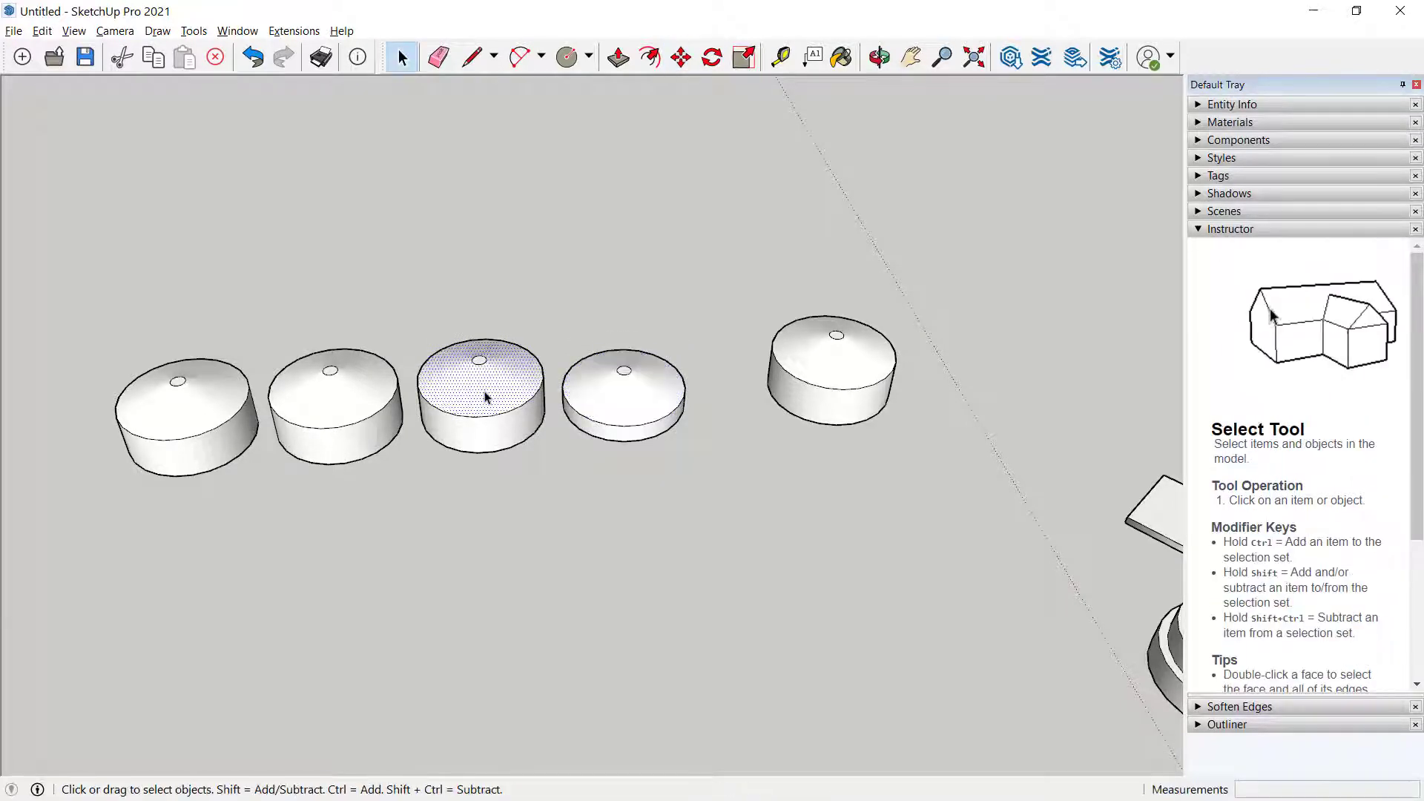
Raise the top face of the third cylinder from the left in the row of four
key(m)
click(477, 381)
click(470, 344)
key(space)
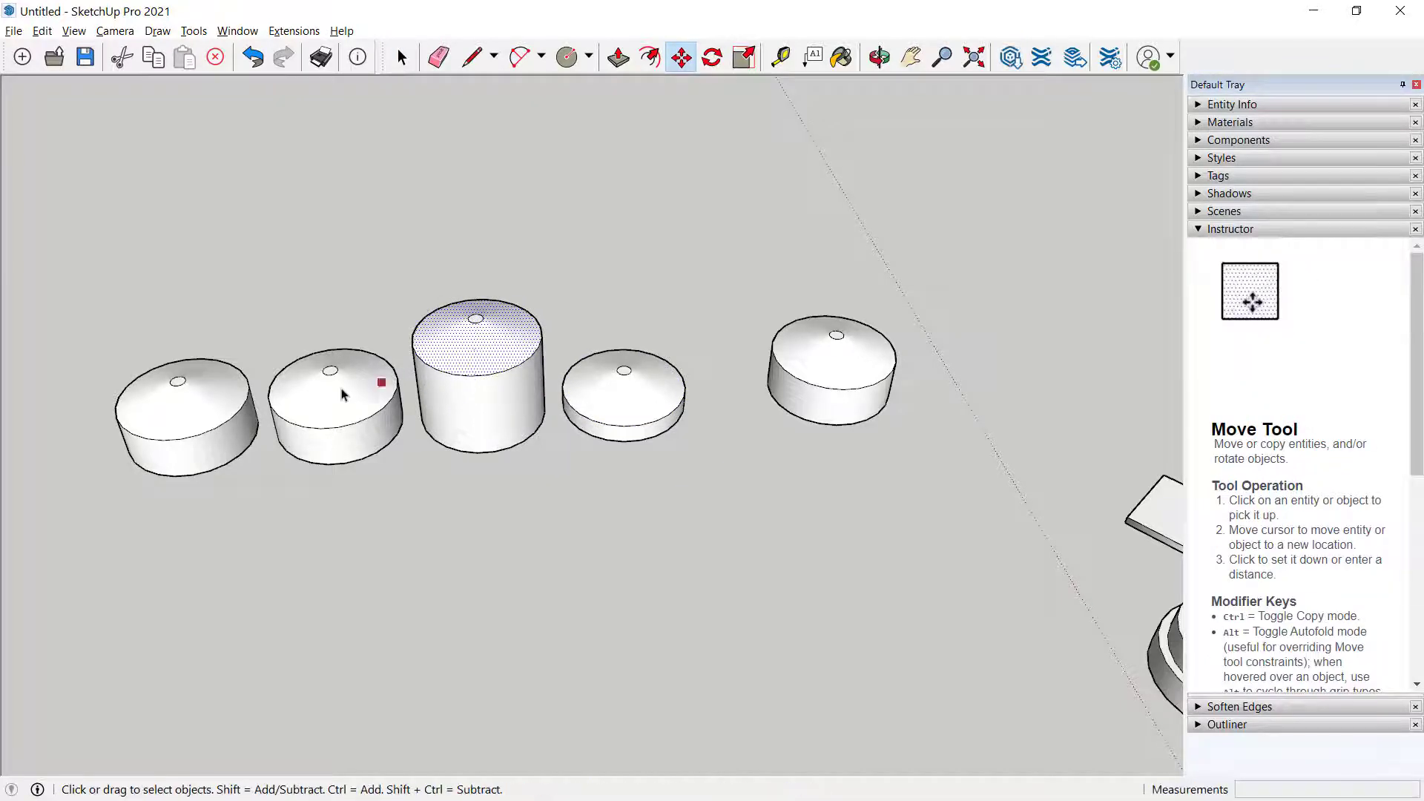
Raise the top face of the second cylinder from the left in two moves, the second one about 9' 5"
click(356, 400)
key(m)
click(359, 397)
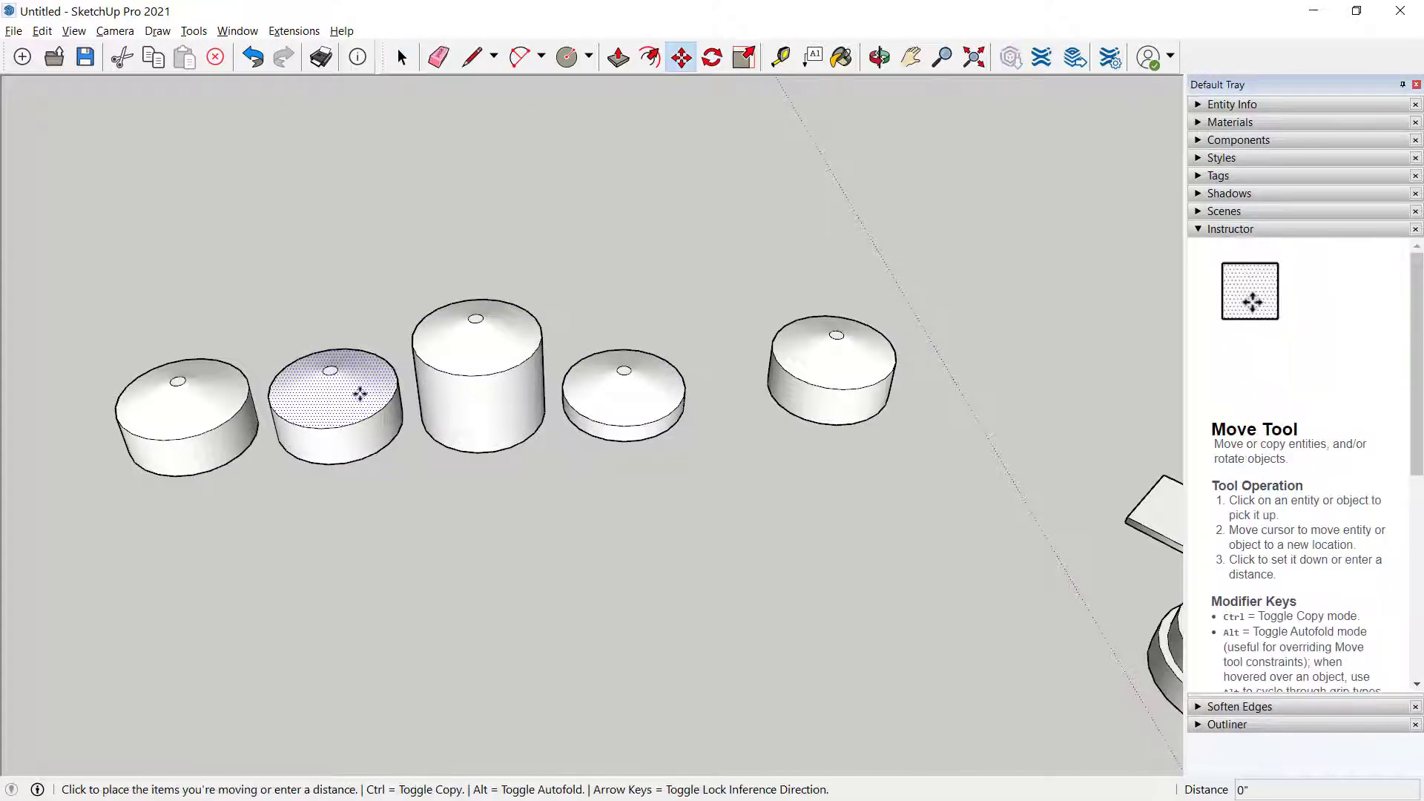
click(359, 375)
click(201, 555)
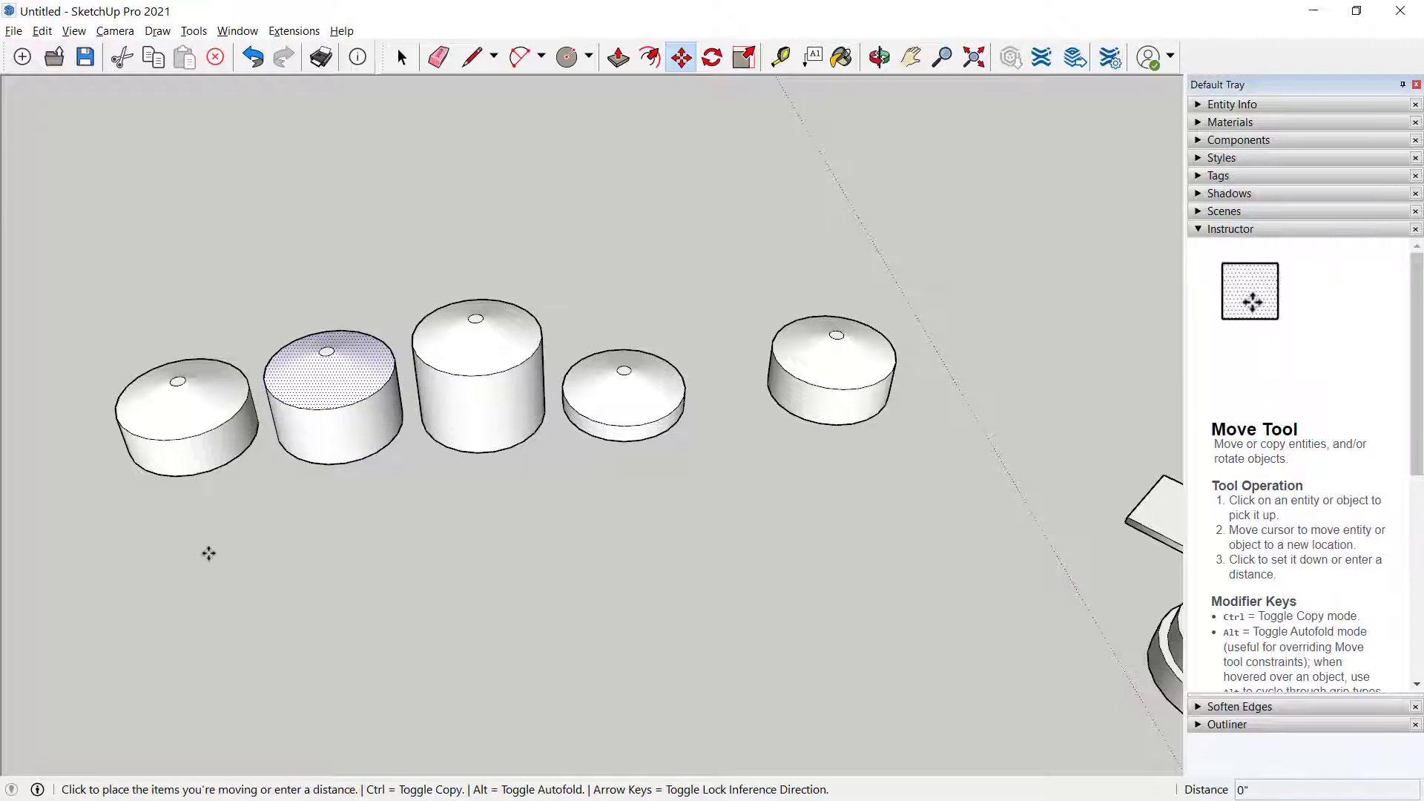
click(223, 490)
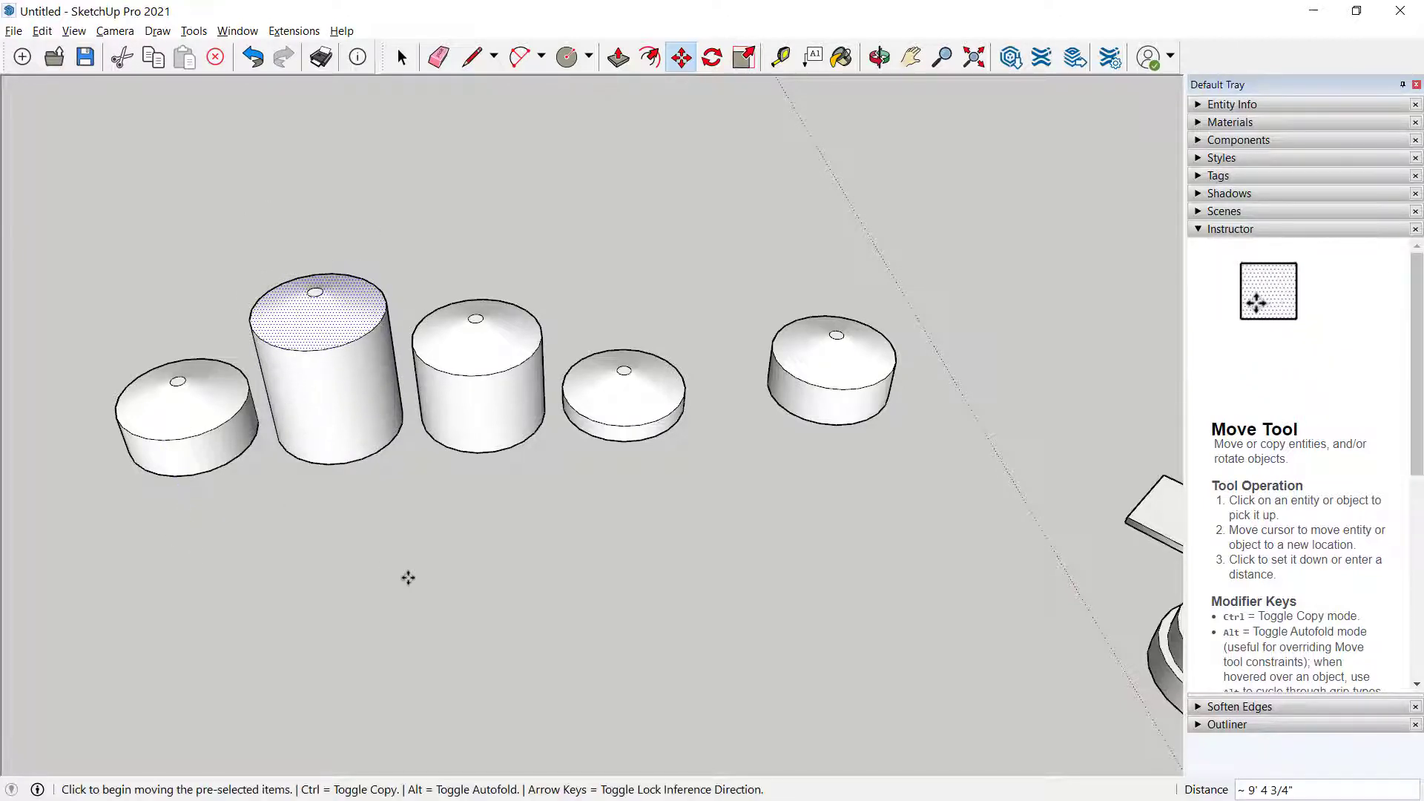
key(space)
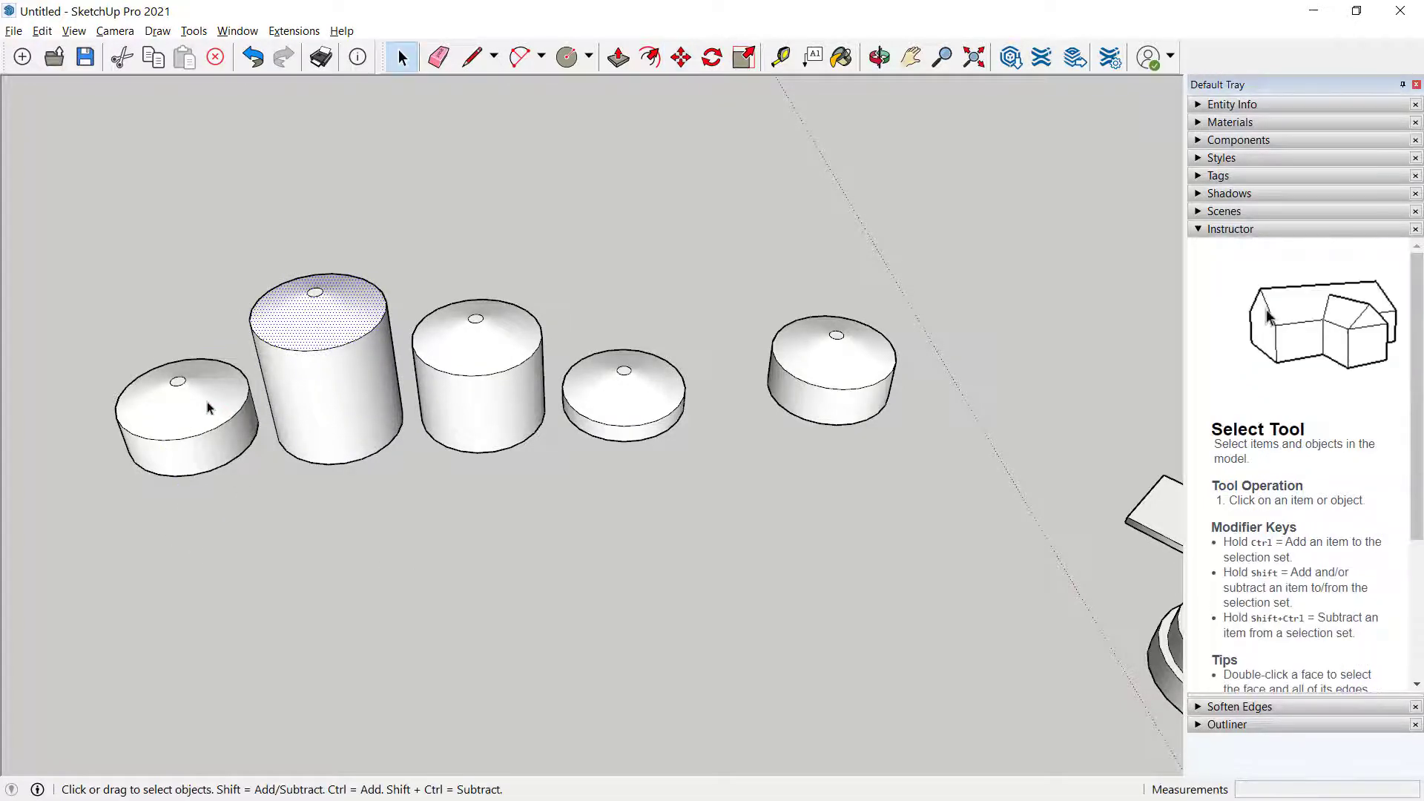
Raise the top face of the leftmost cylinder about 17' 3" to make it the tallest of the row
click(210, 407)
key(m)
click(203, 398)
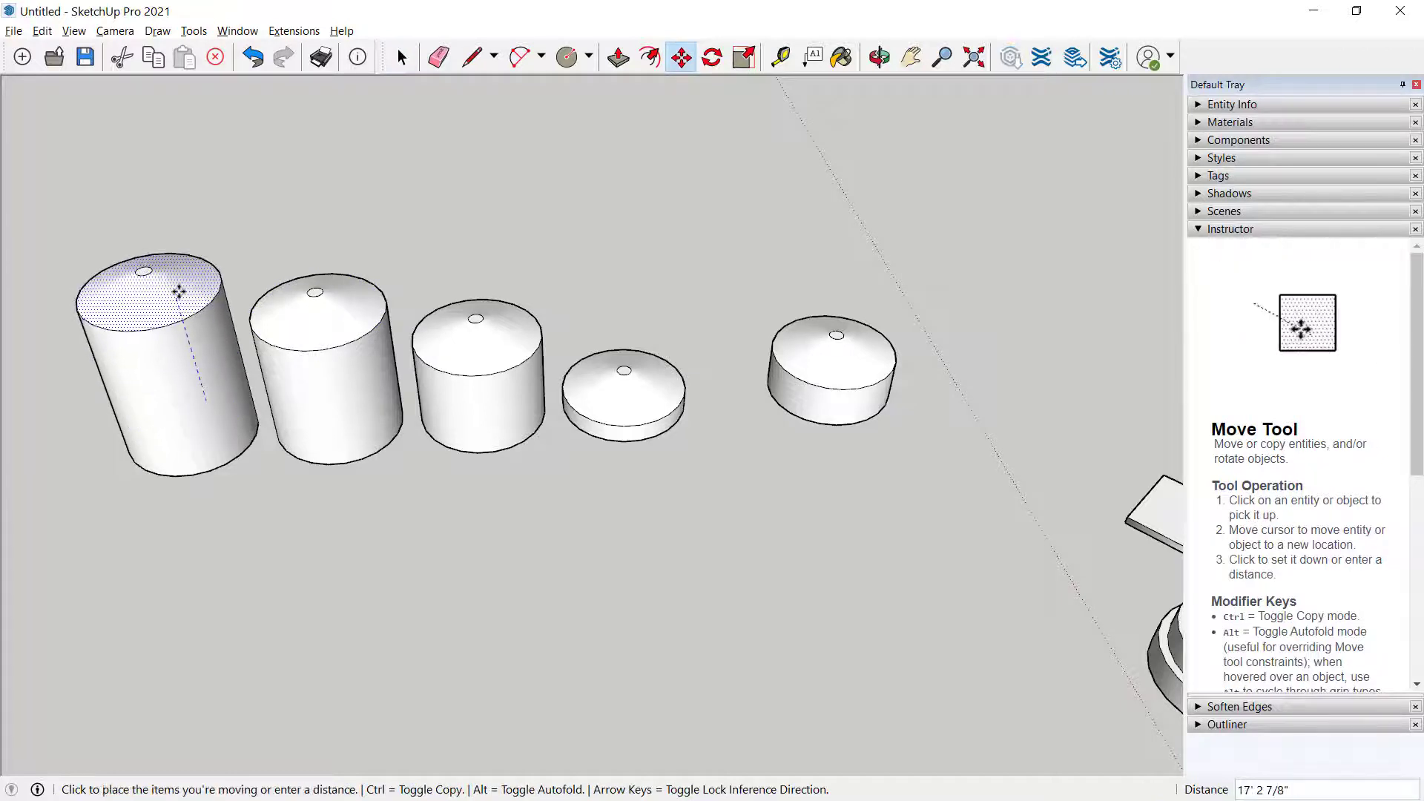
click(178, 289)
middle_drag(522, 507, 567, 477)
scroll(560, 477, up, 2)
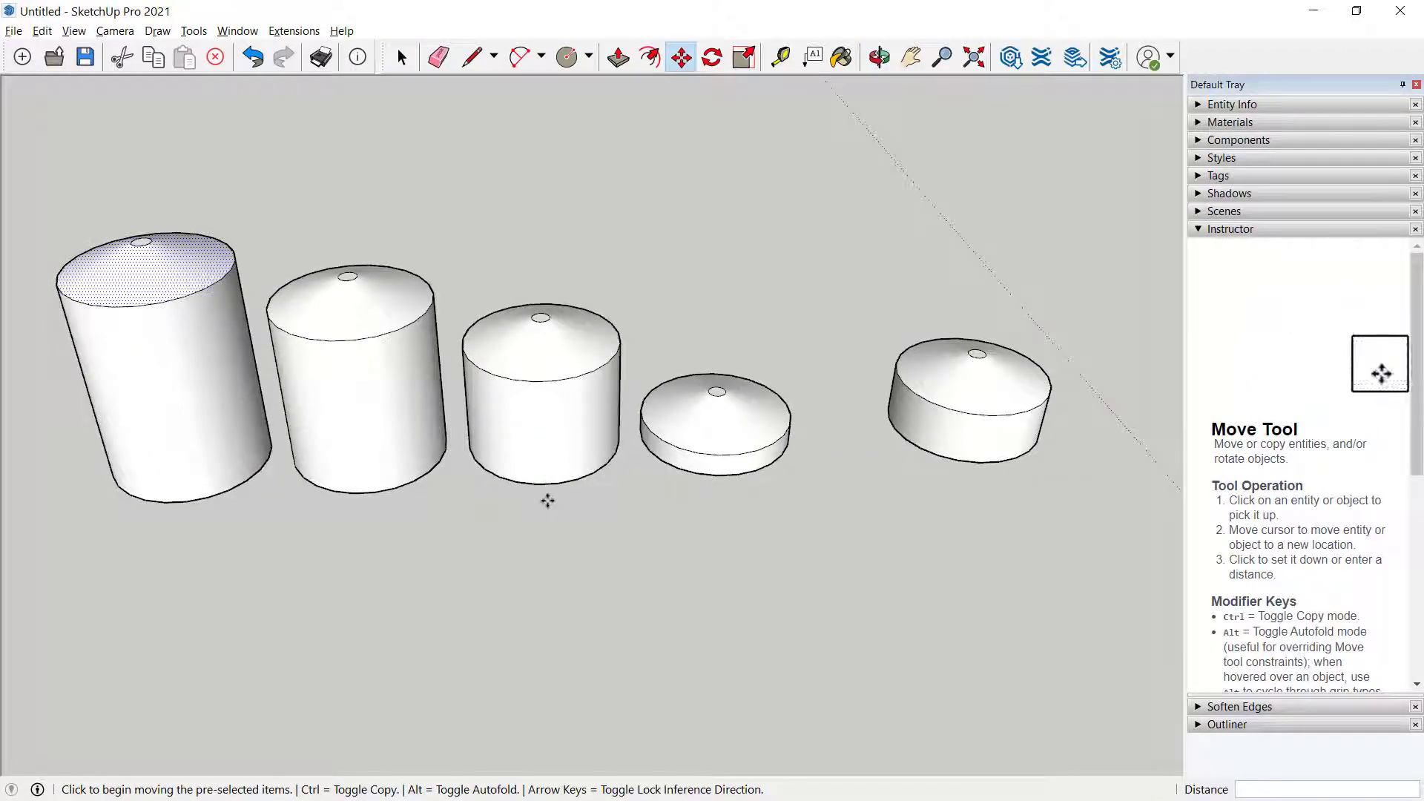
Lower the top face of the leftmost cylinder about 24' 1", flattening it into a thin disc
scroll(554, 503, down, 3)
middle_drag(534, 499, 475, 489)
click(144, 233)
click(486, 326)
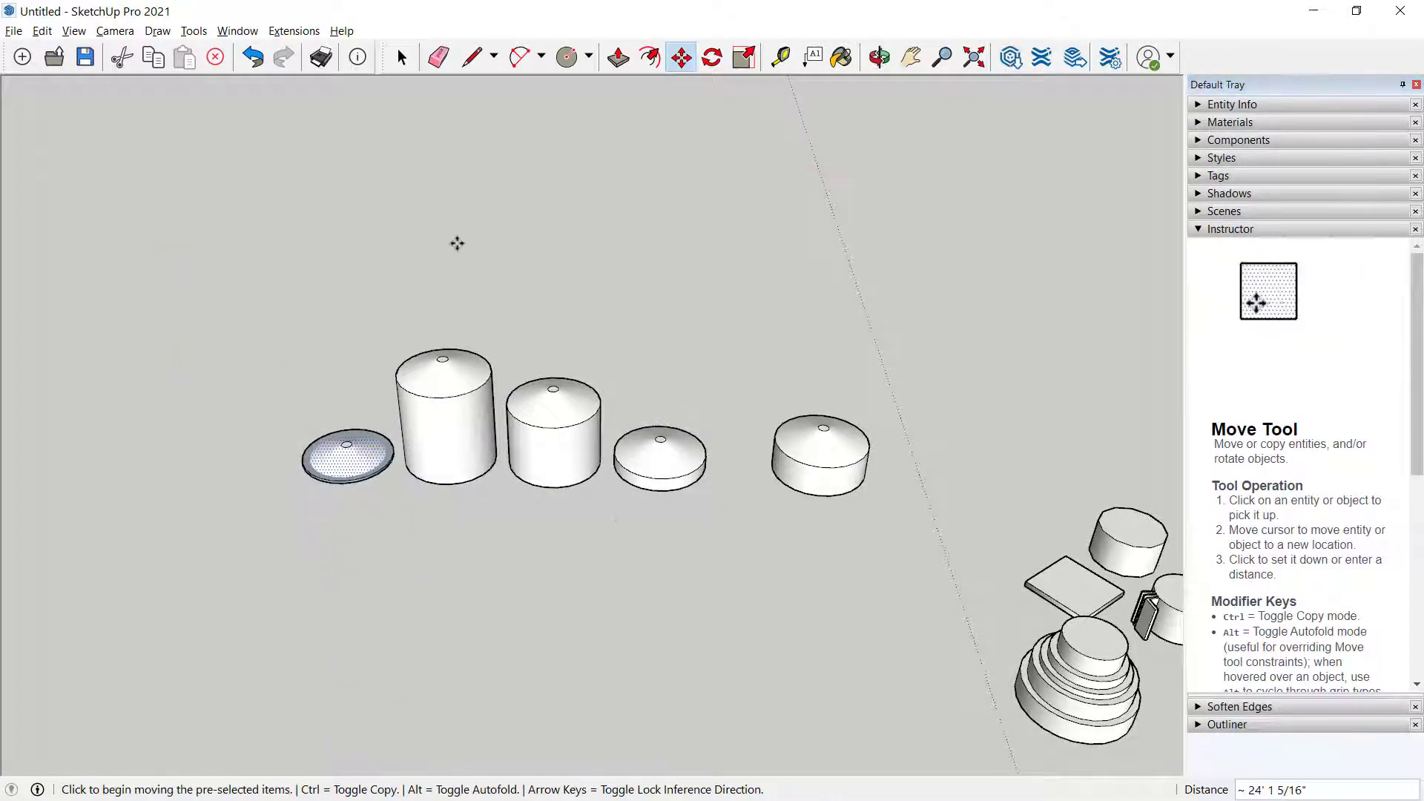
key(Escape)
Delete the row of four cylinders, keeping the single cylinder that stands apart
key(space)
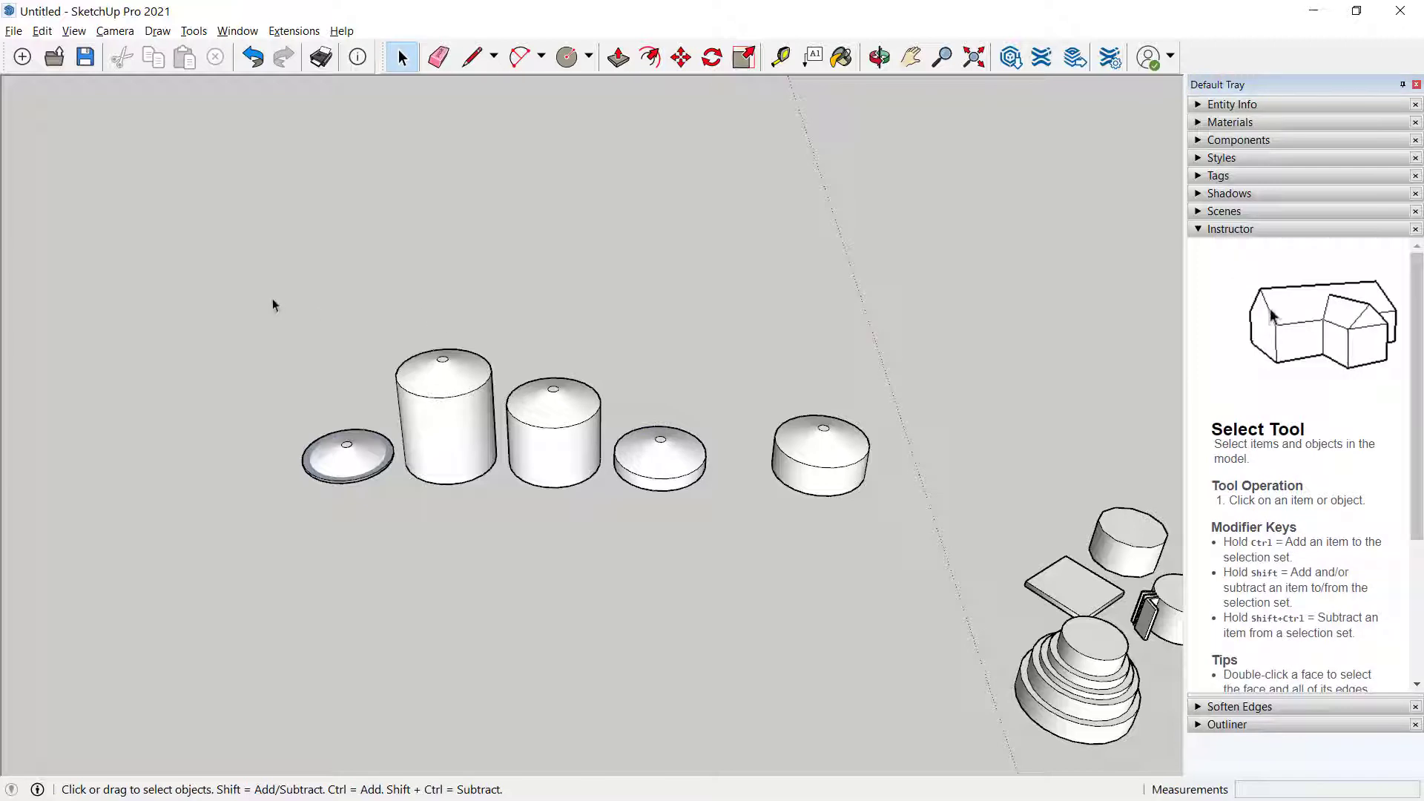
drag(229, 281, 712, 527)
key(Delete)
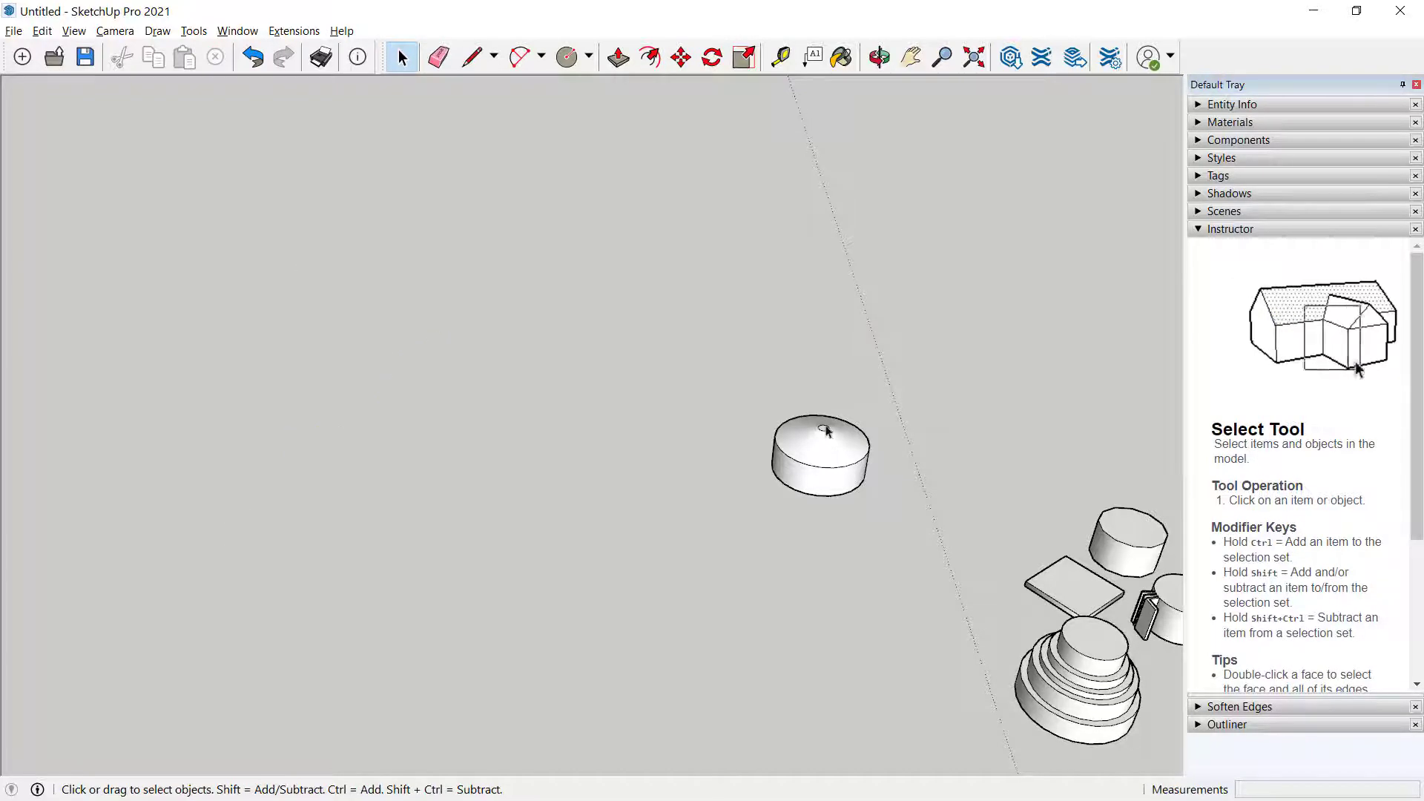
Raise the remaining cylinder's top face together with its edges to stretch it into a tall cylinder
click(809, 443)
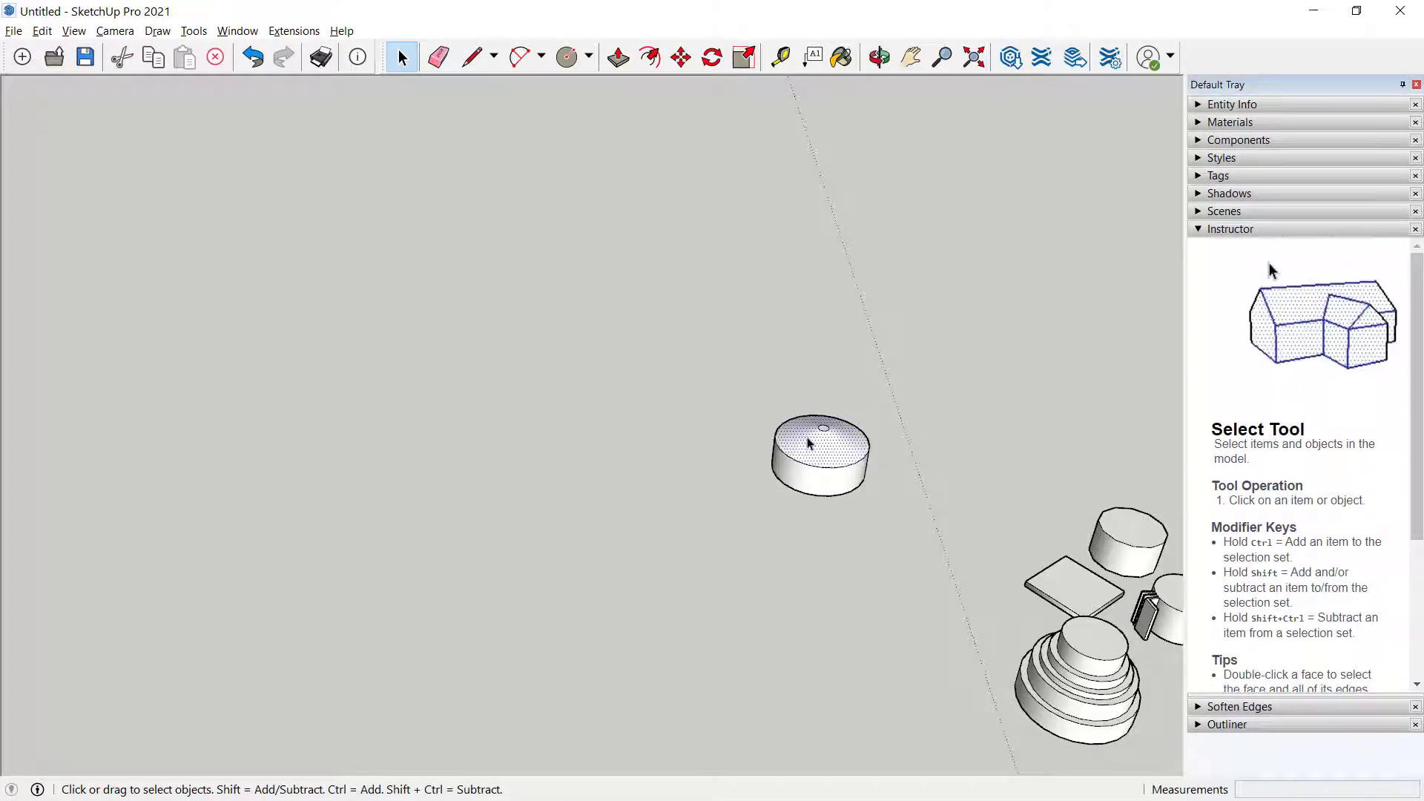
double_click(809, 443)
key(m)
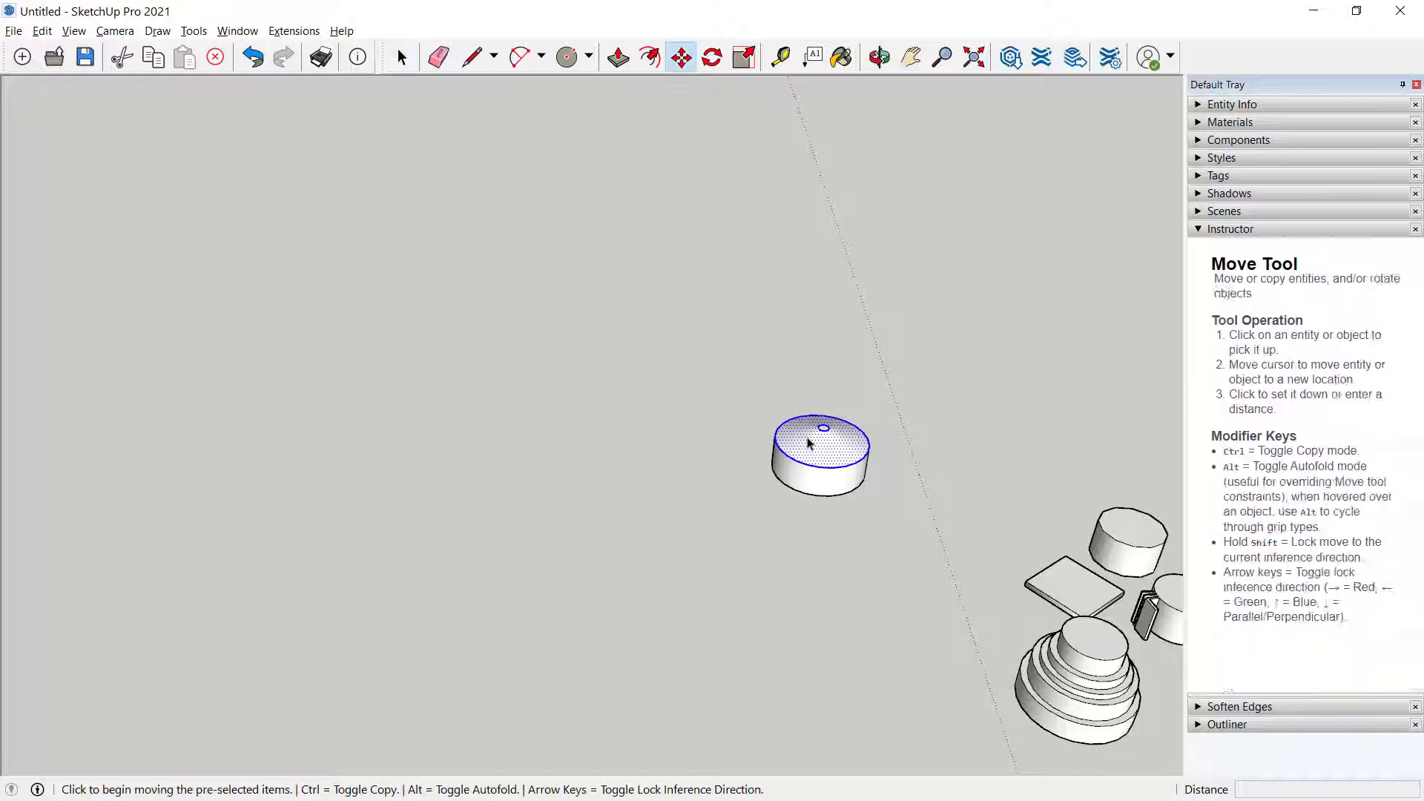
click(809, 443)
key(space)
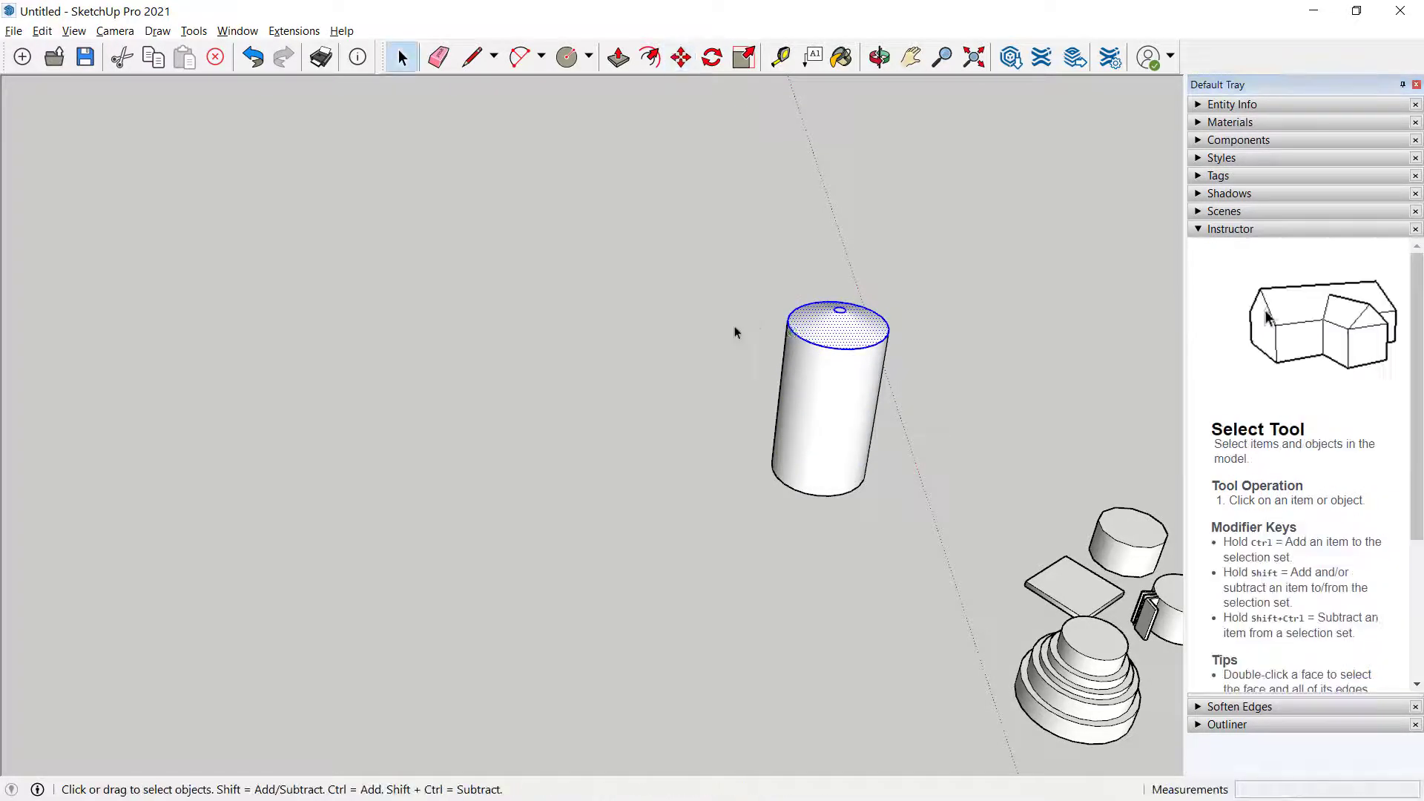
click(765, 384)
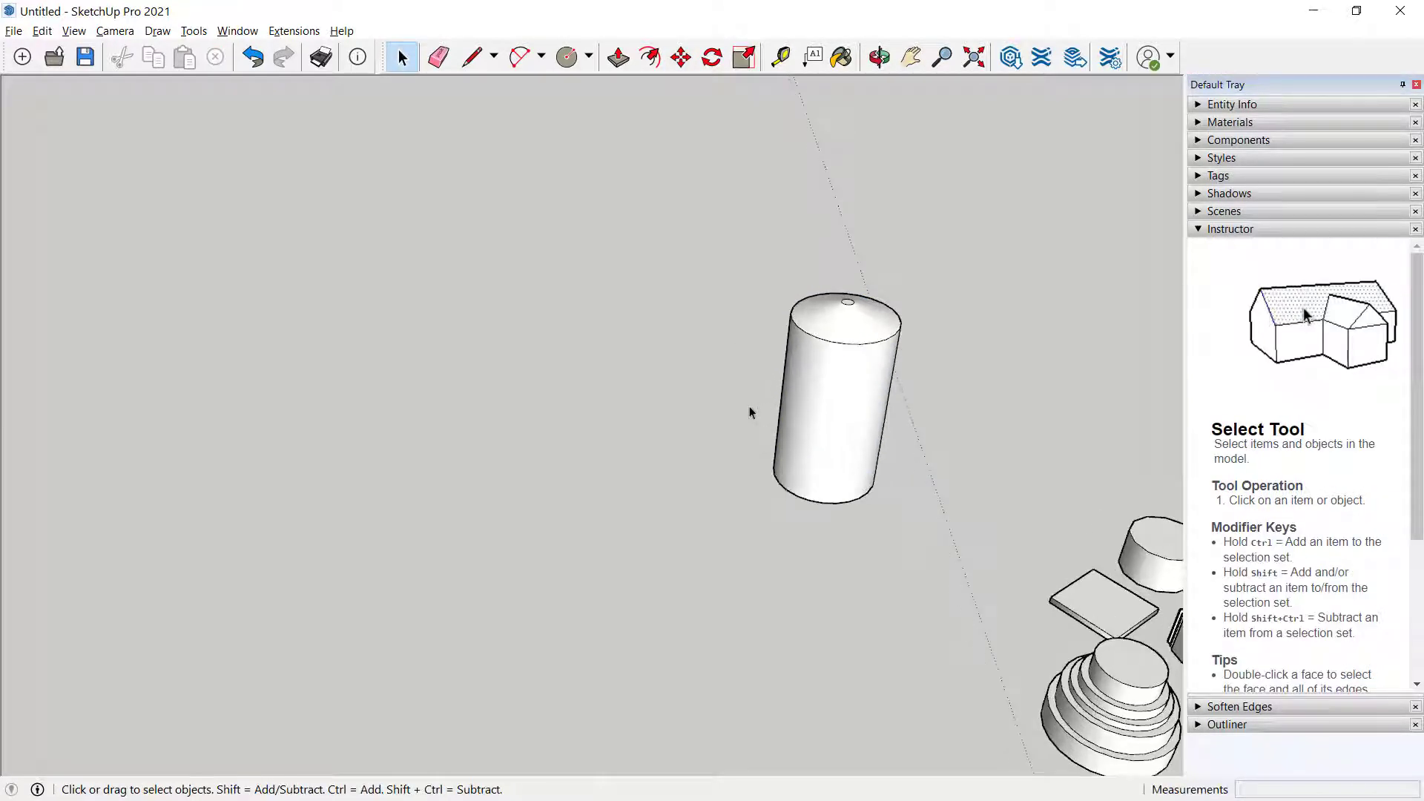
Copy the whole tall cylinder along the red axis at about 45' 4" spacing, making two evenly spaced copies
shift+middle_drag(751, 410, 897, 404)
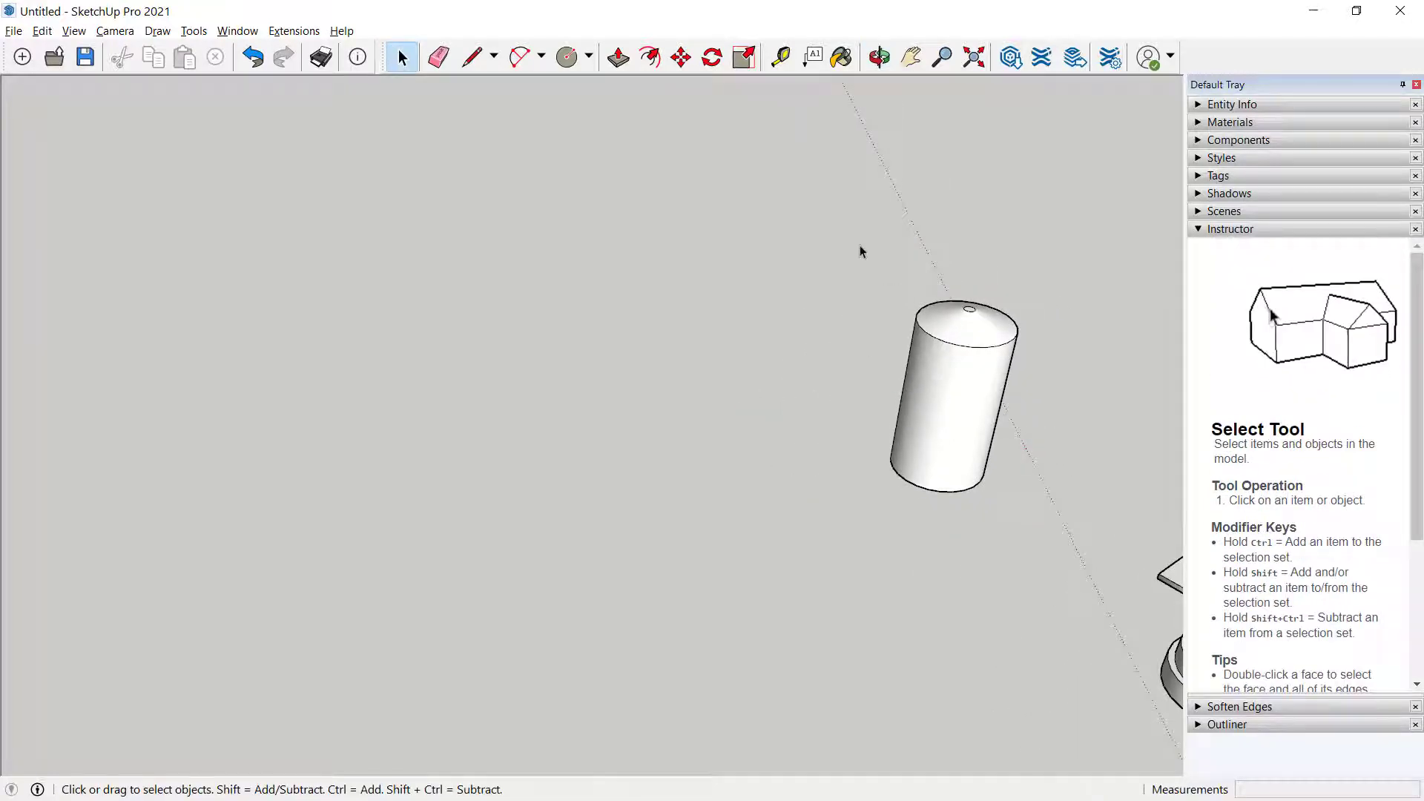
mouse_move(860, 246)
mouse_down()
mouse_move(1098, 527)
mouse_move(1093, 594)
mouse_up()
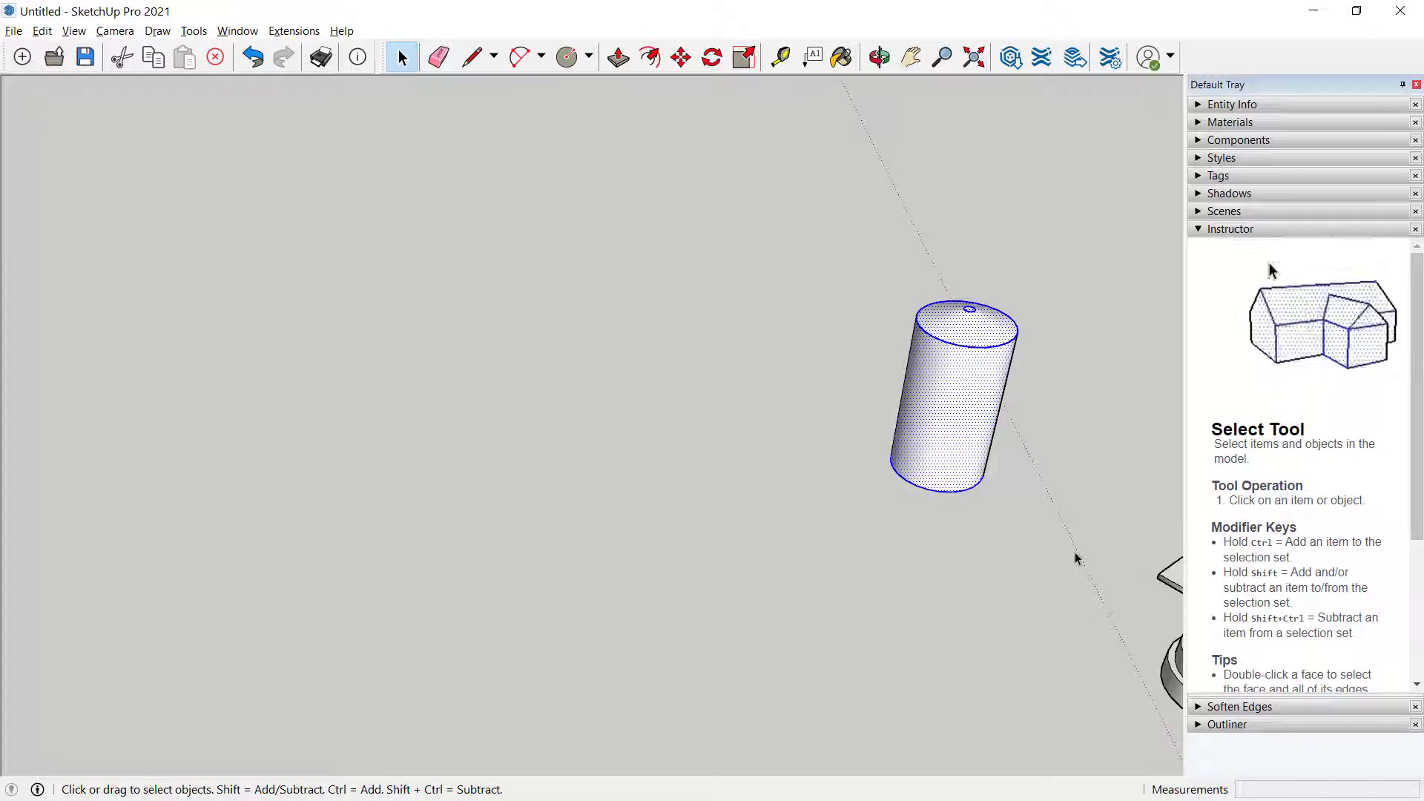
key(o)
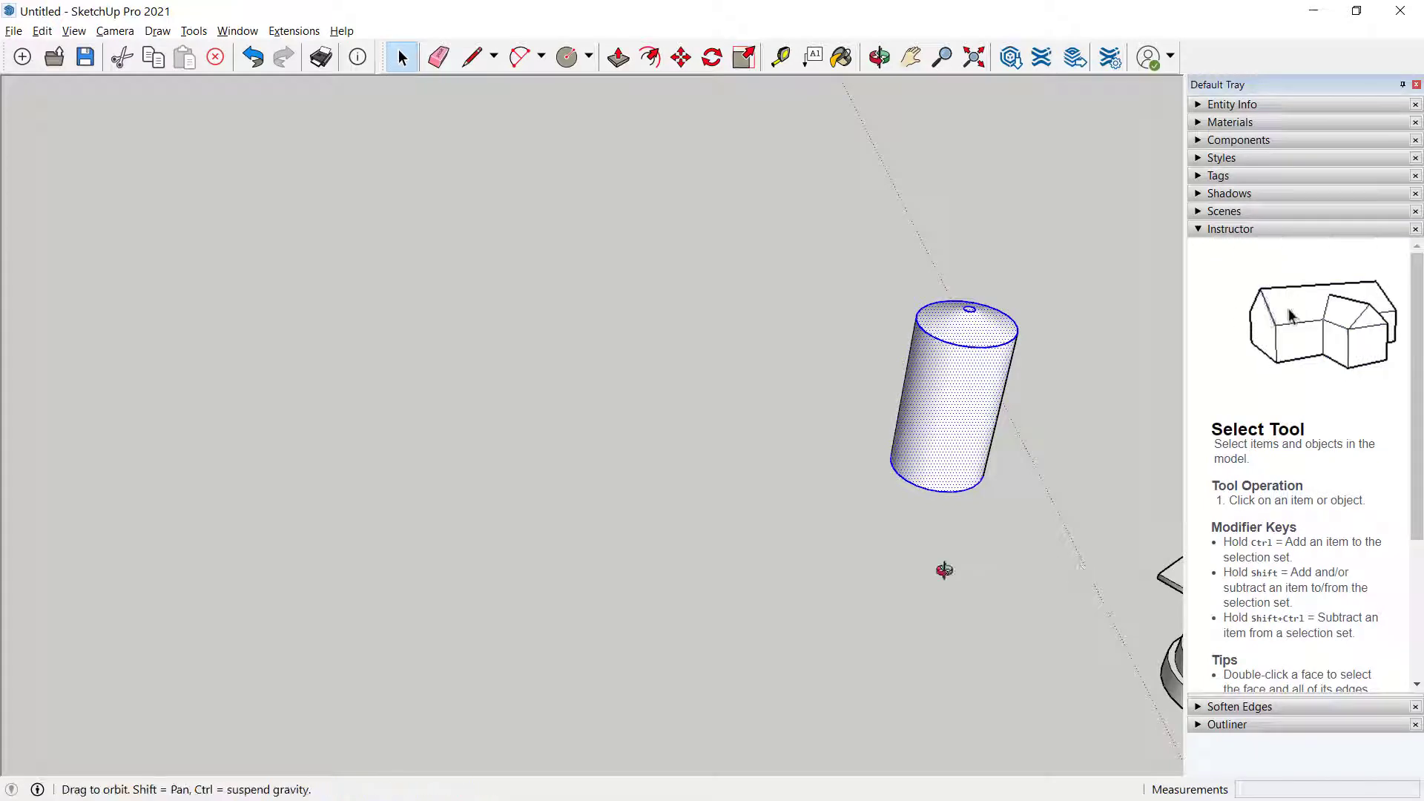
drag(942, 569, 935, 506)
key(space)
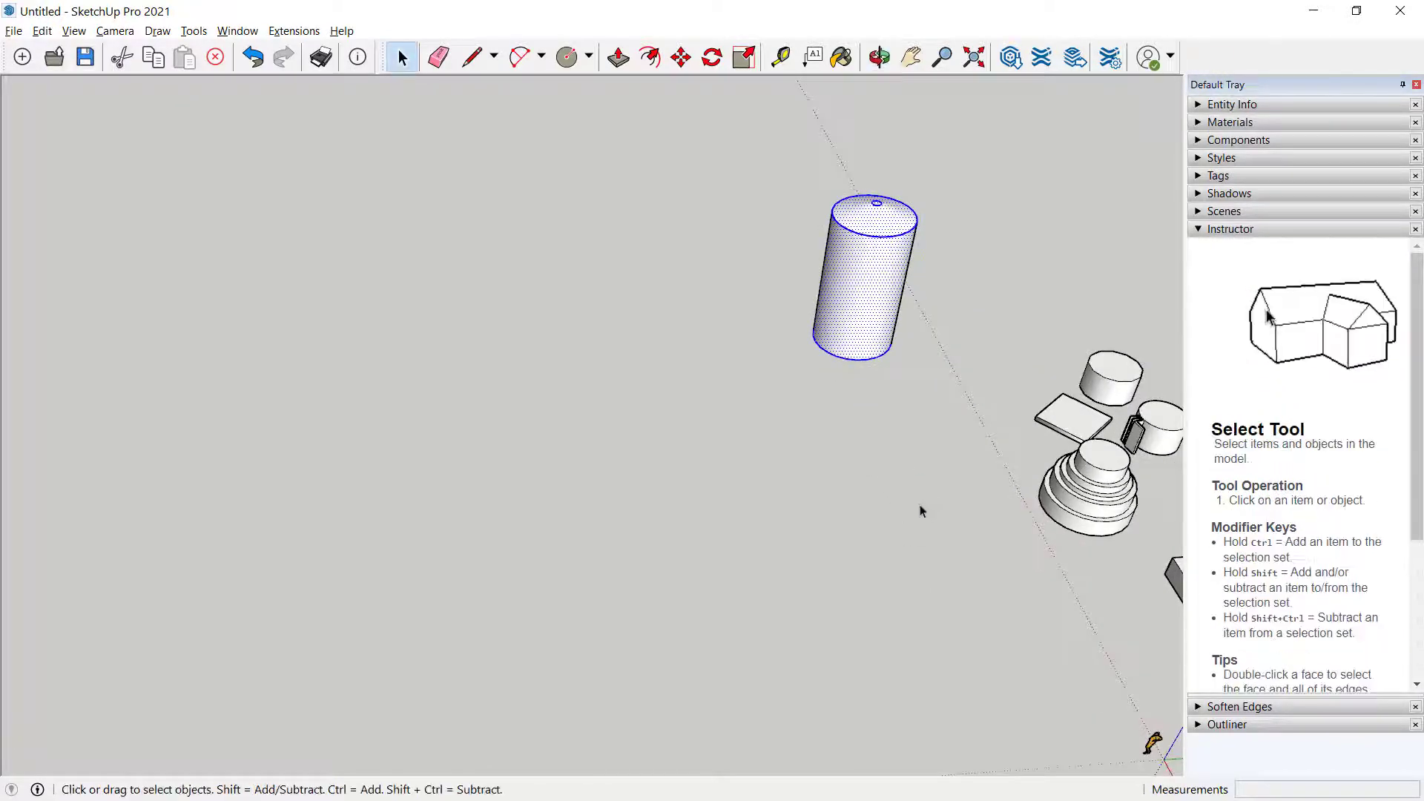
key(m)
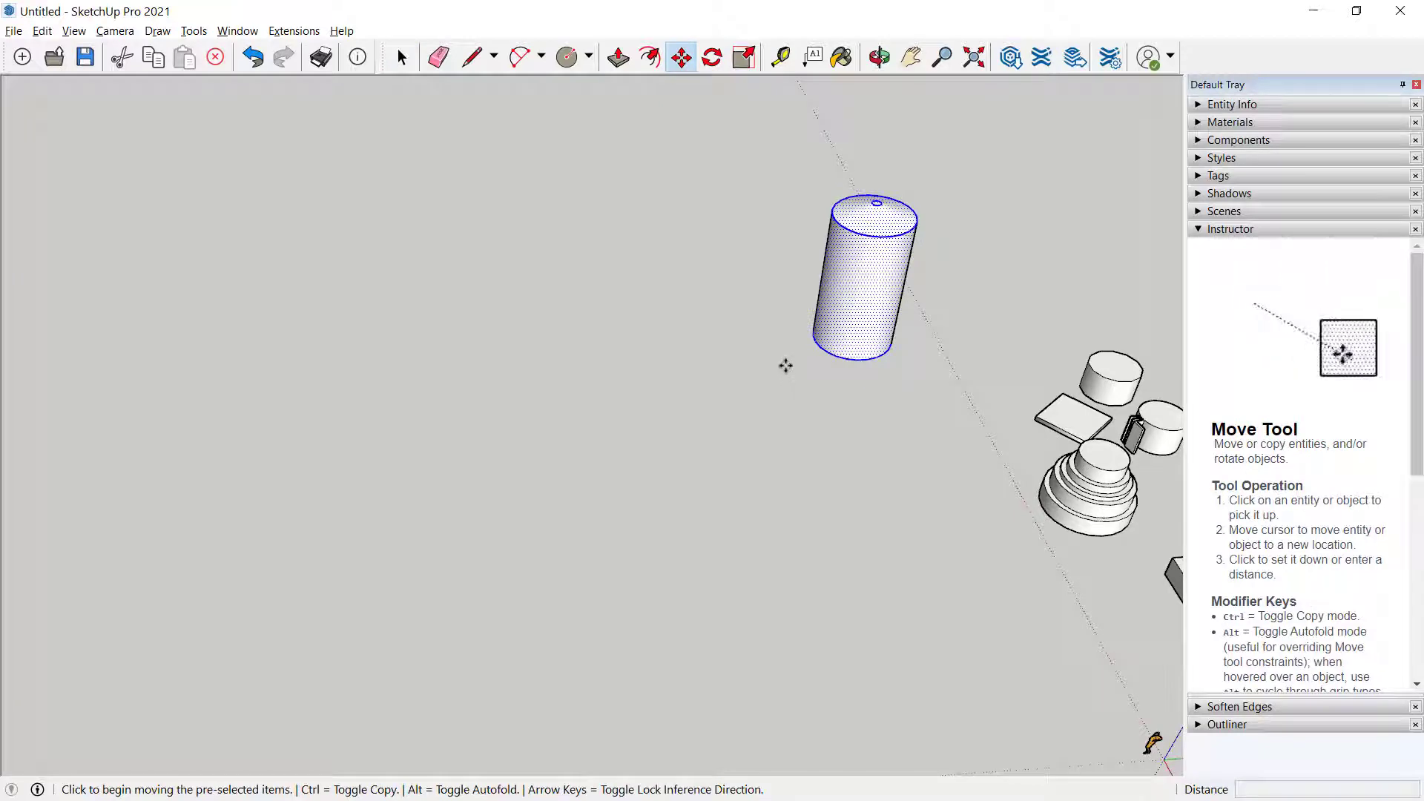
key(ctrl)
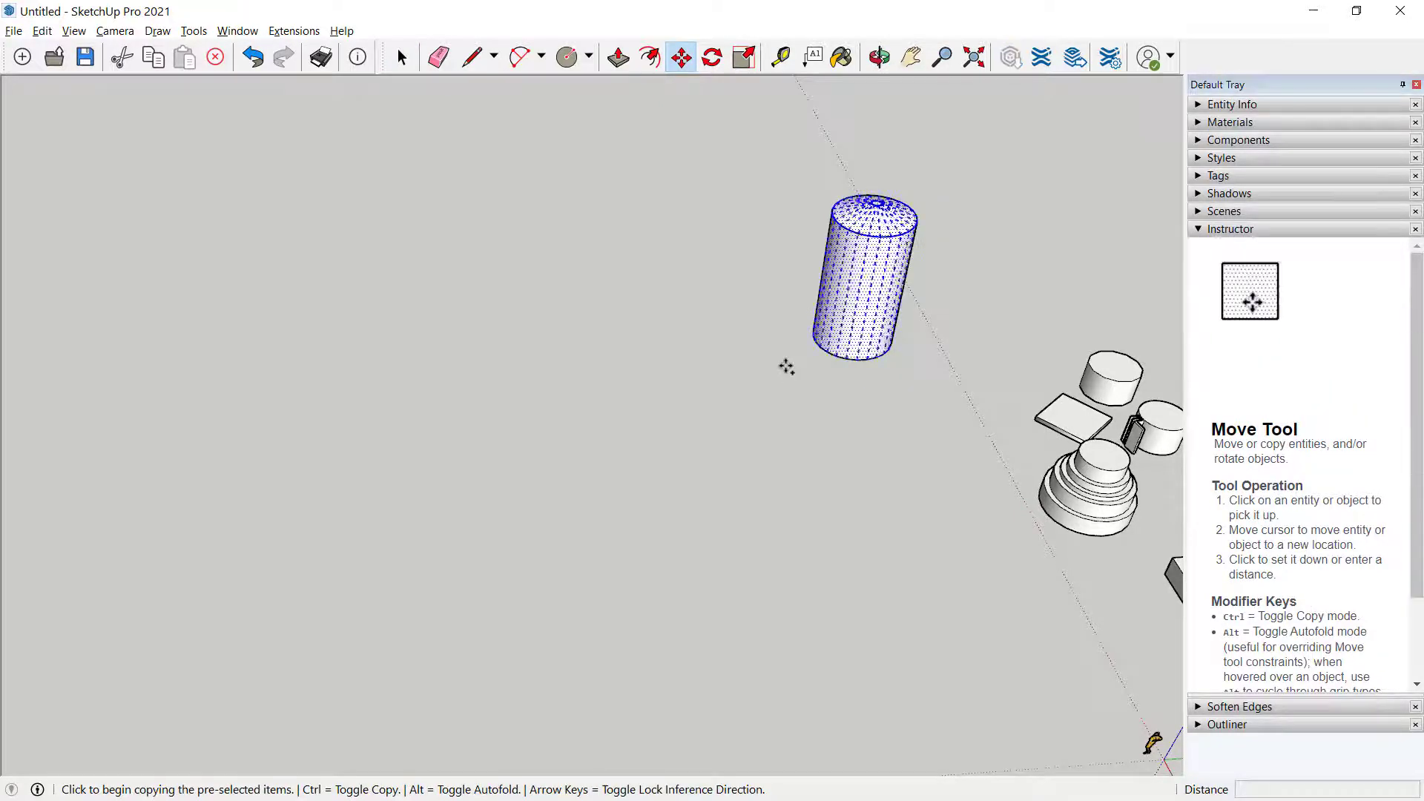
click(786, 366)
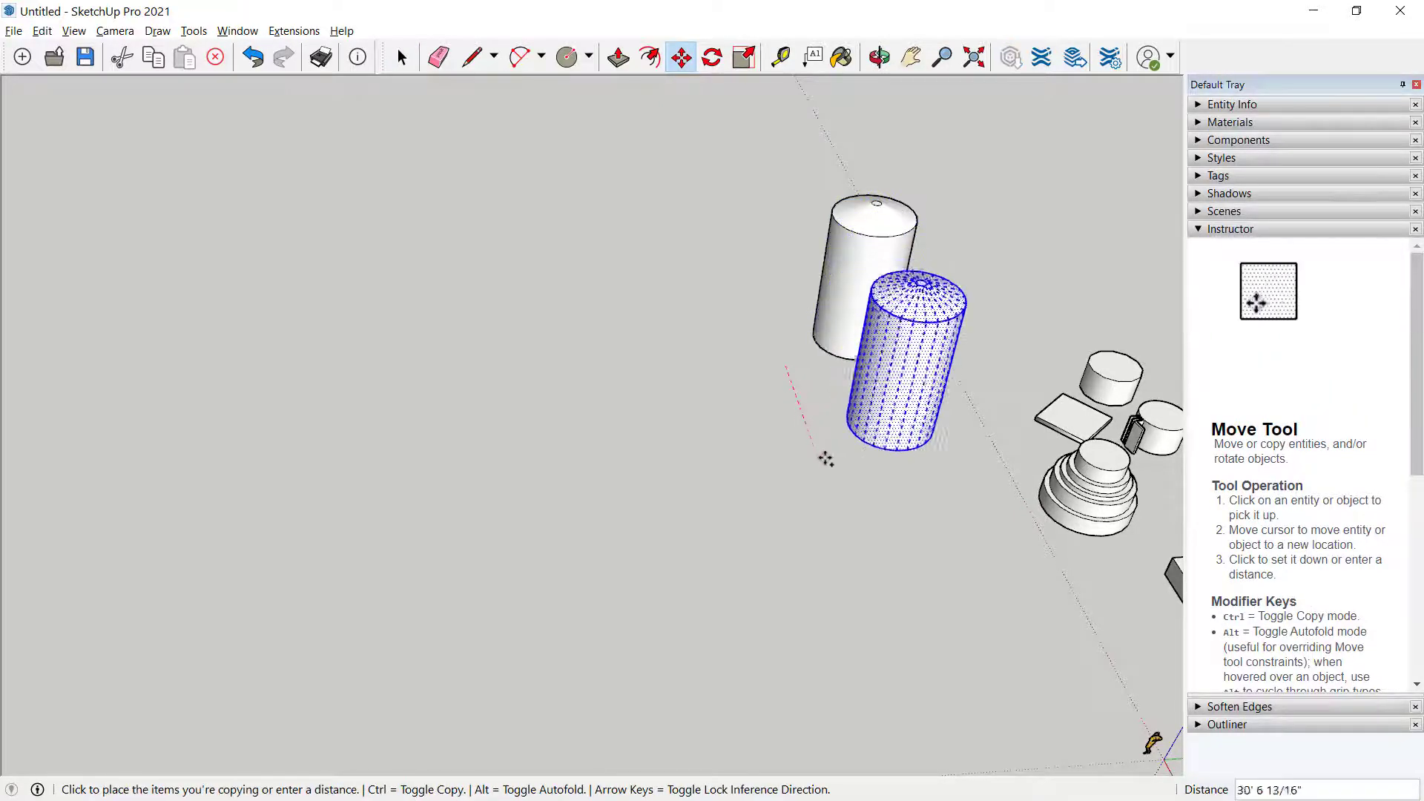
click(828, 524)
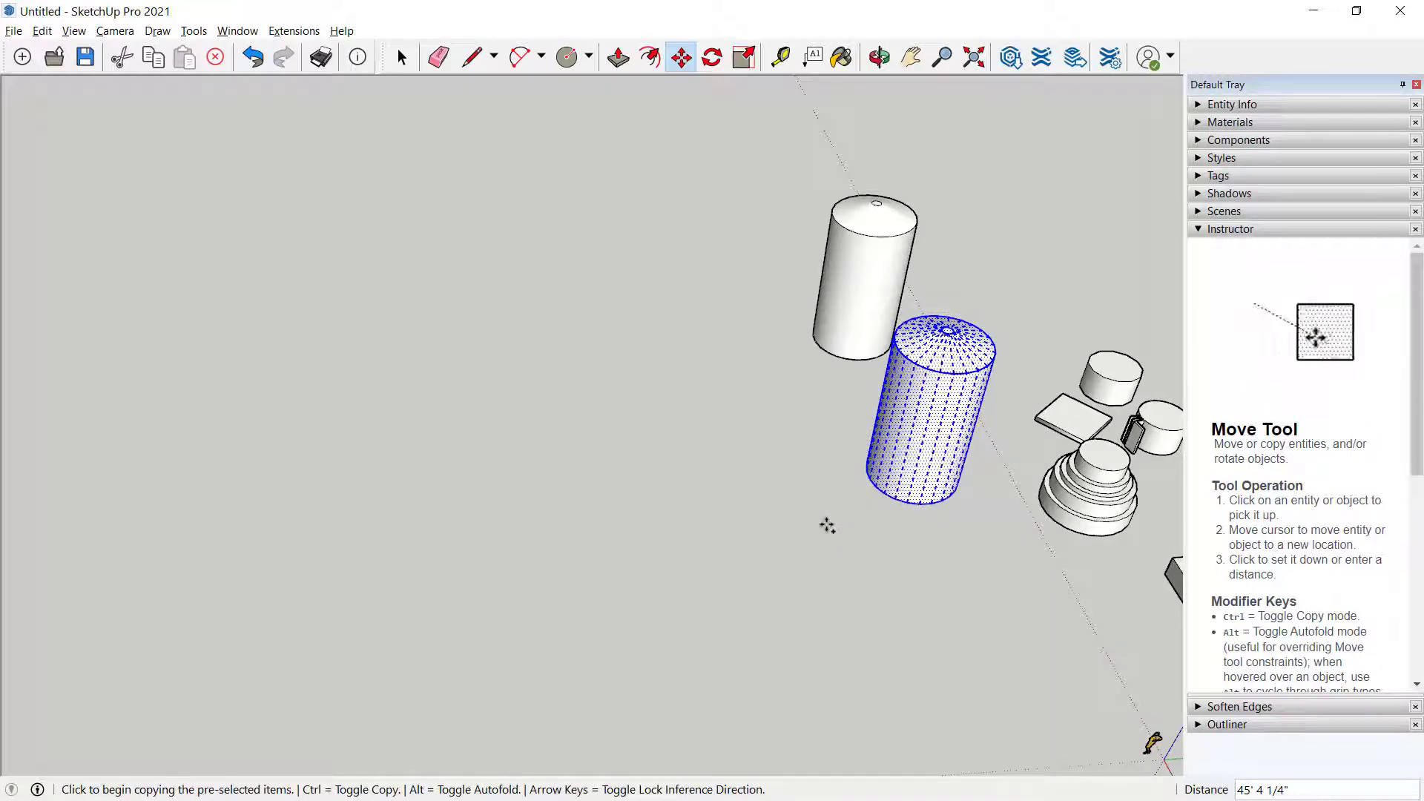
key(Return)
middle_drag(824, 525, 697, 464)
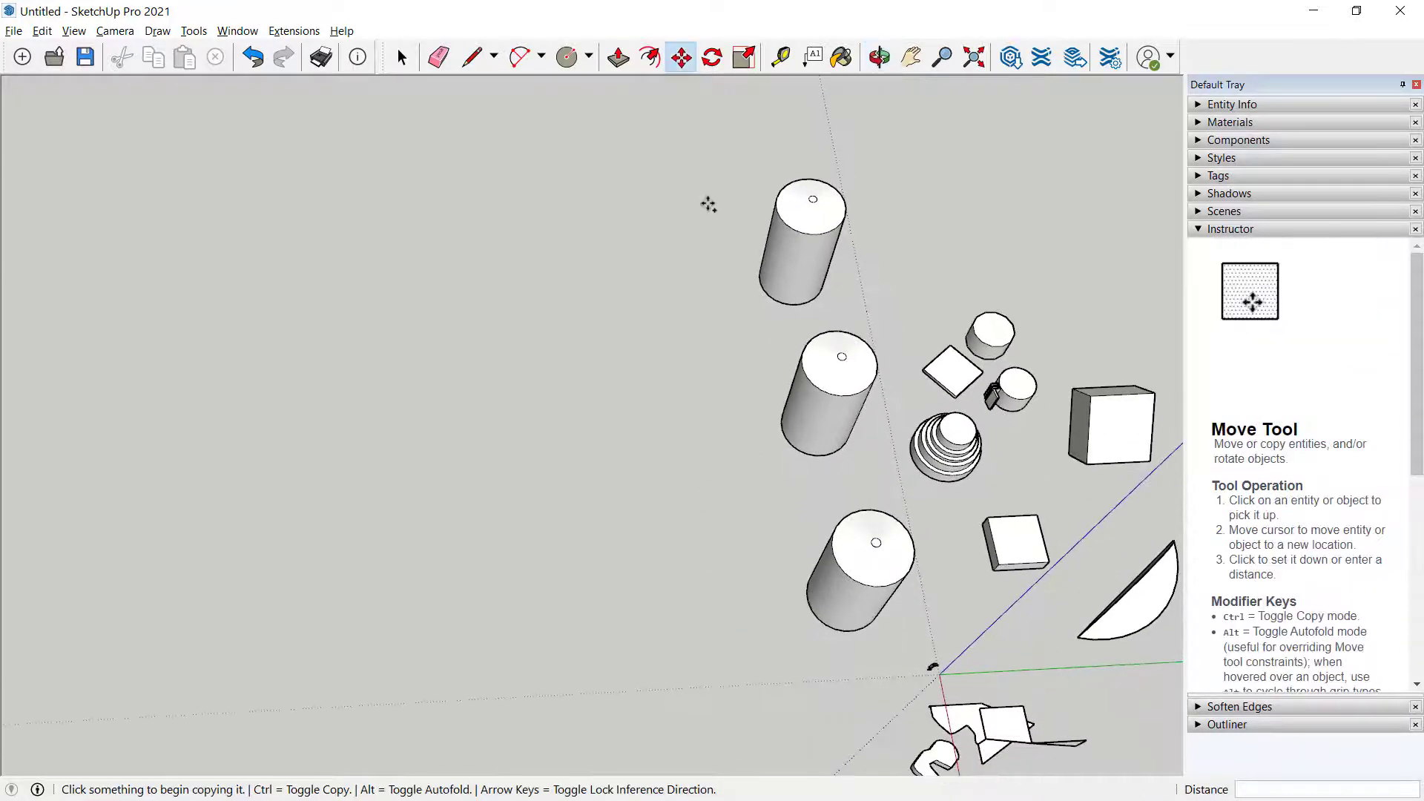
Select the whole middle cylinder and make it a group
key(space)
drag(688, 129, 869, 325)
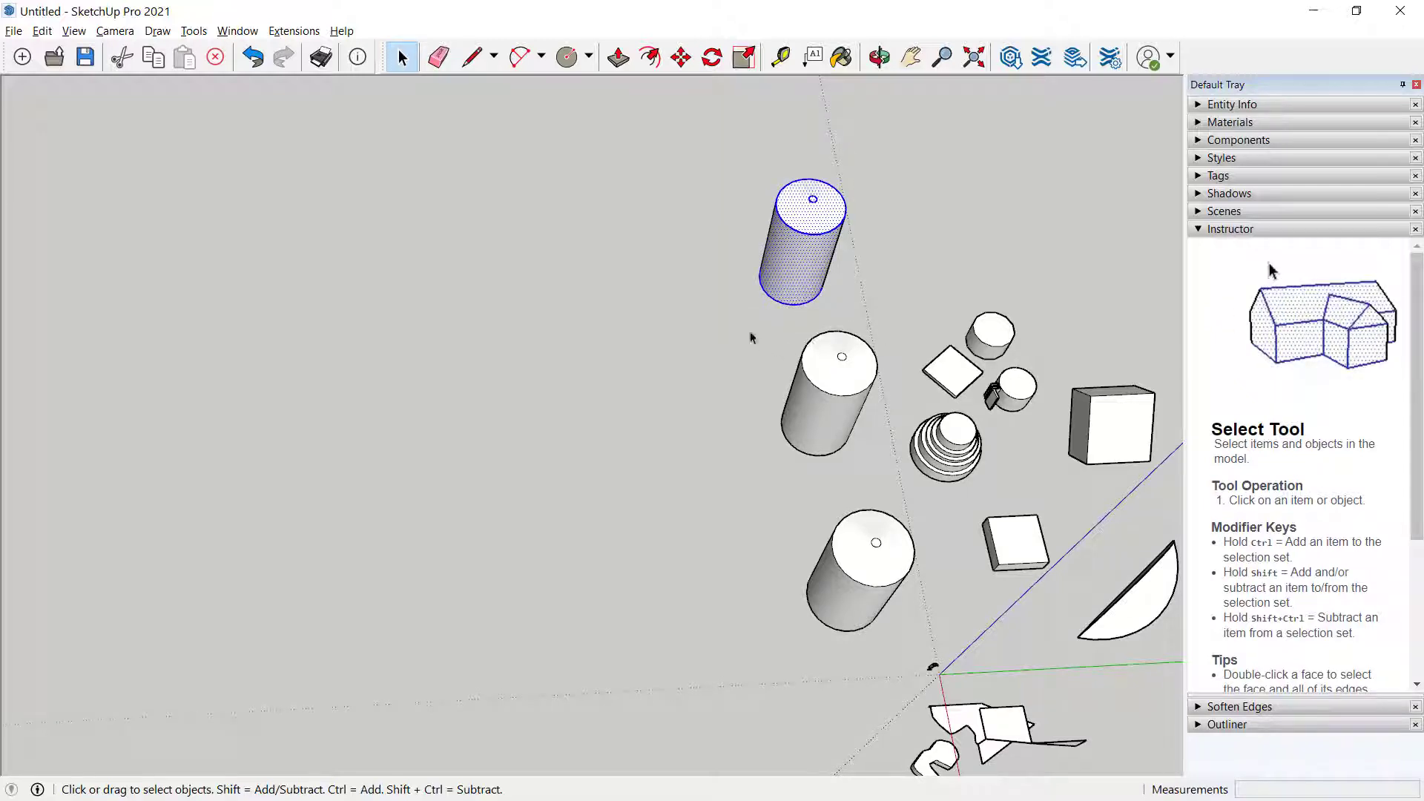
drag(749, 315, 897, 496)
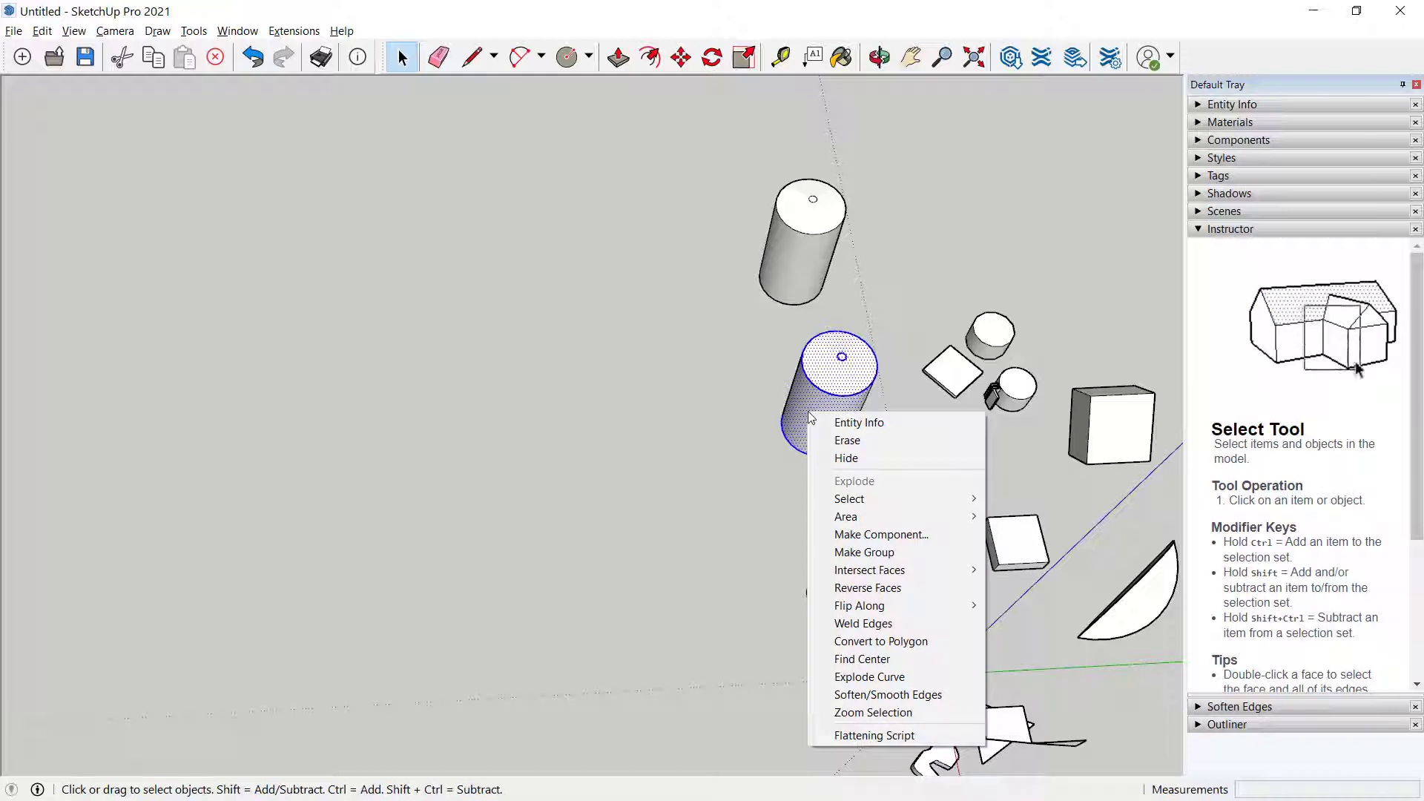
click(864, 552)
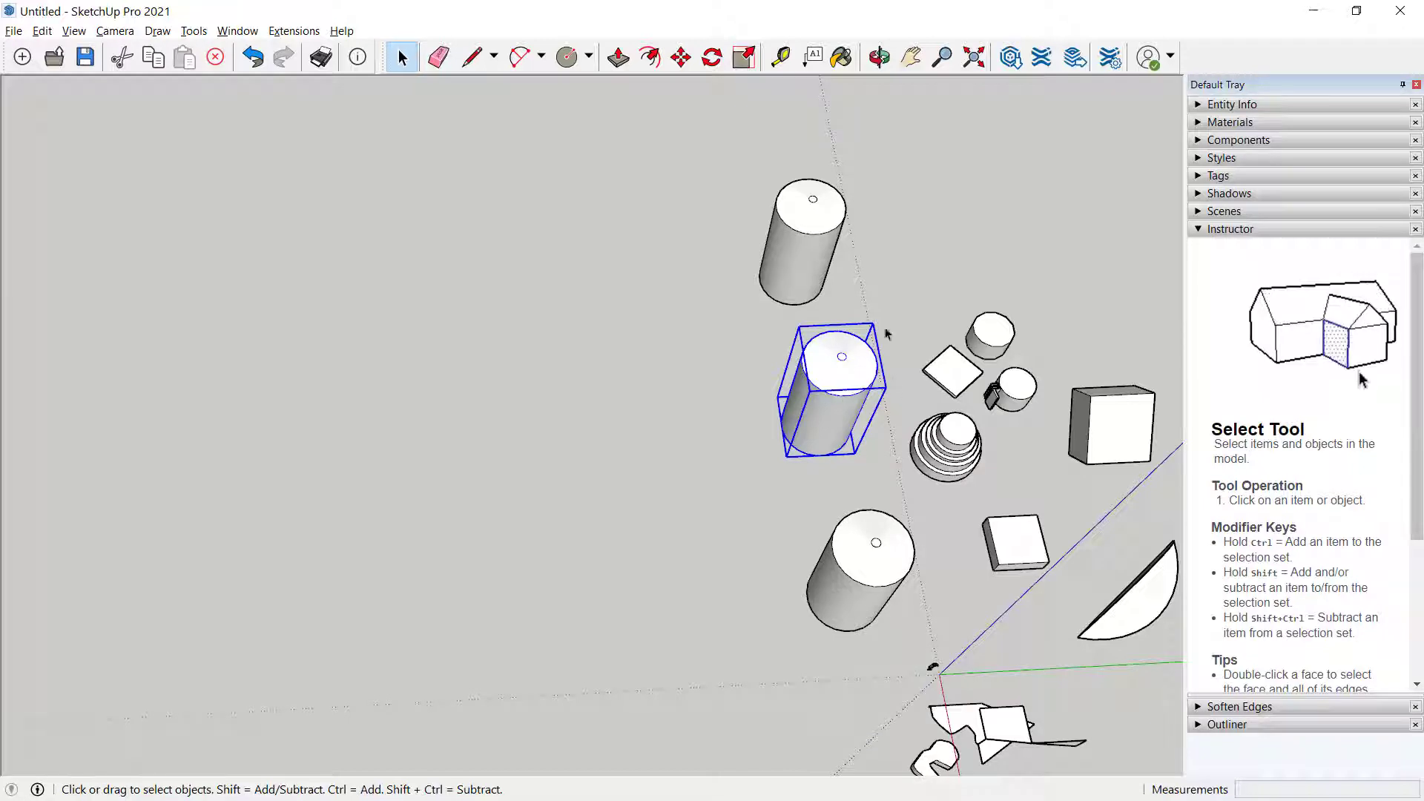
Deselect and reselect the middle cylinder to check that its group is picked as one object
click(841, 512)
click(843, 360)
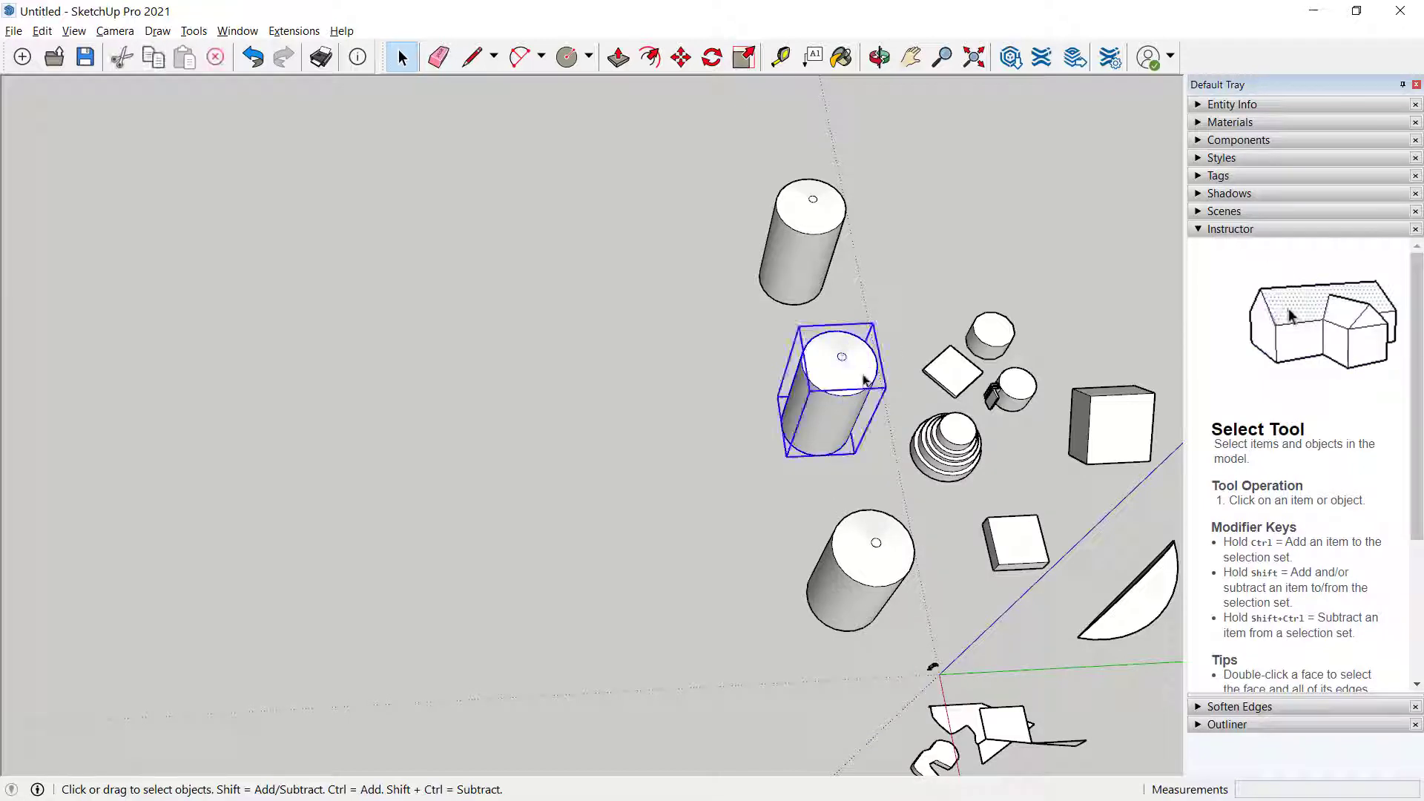
click(767, 390)
click(856, 392)
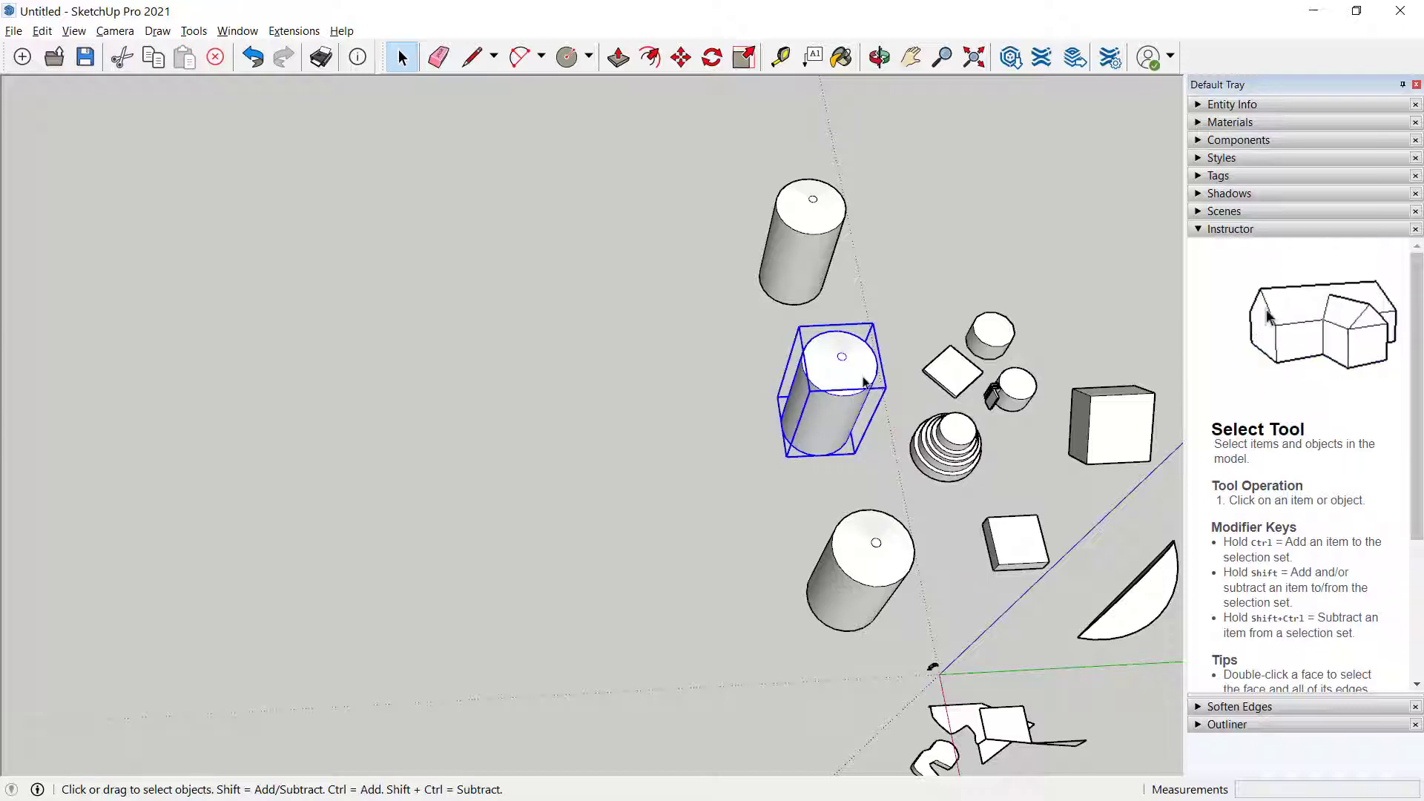
Open the middle cylinder's group, select its top and side faces individually, and close the group
double_click(861, 381)
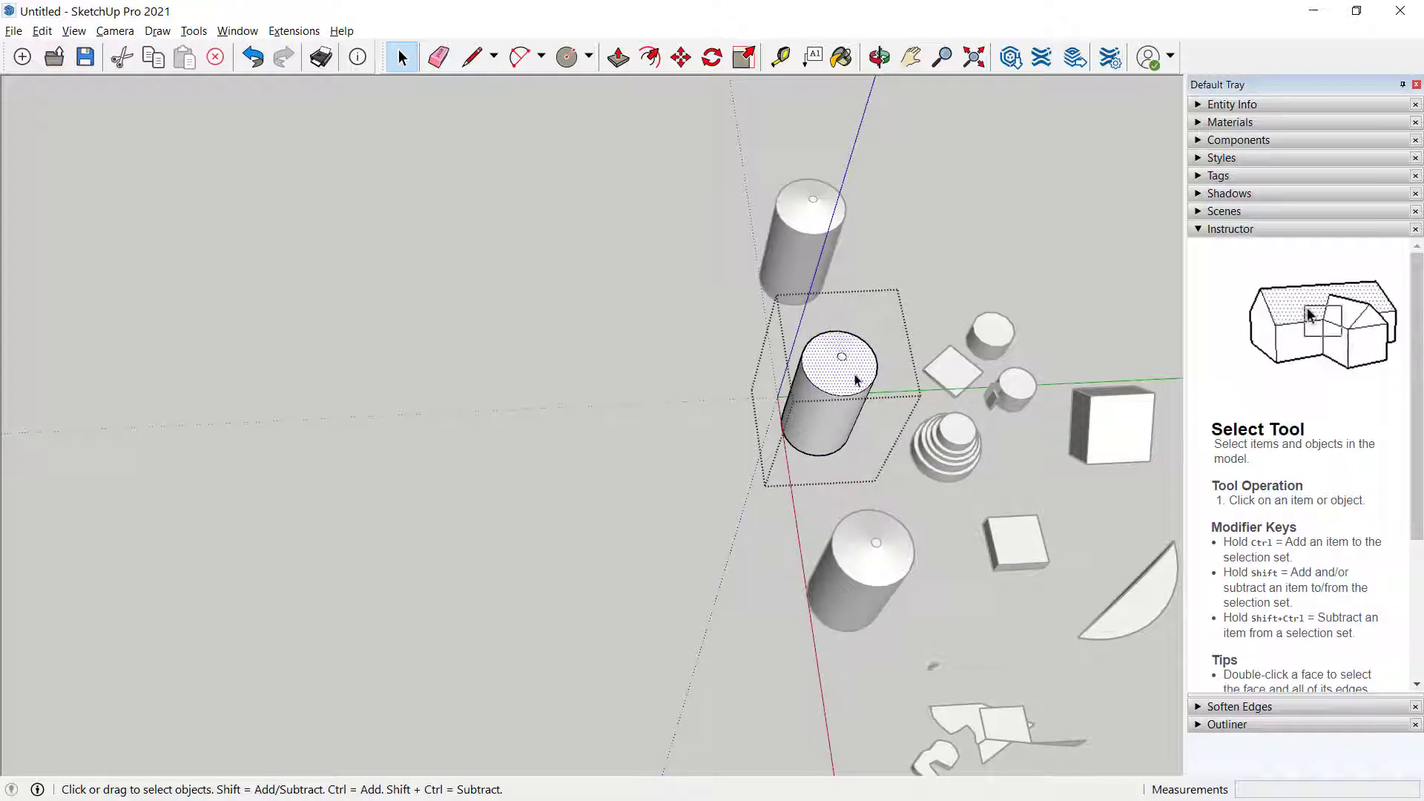
click(843, 361)
click(832, 407)
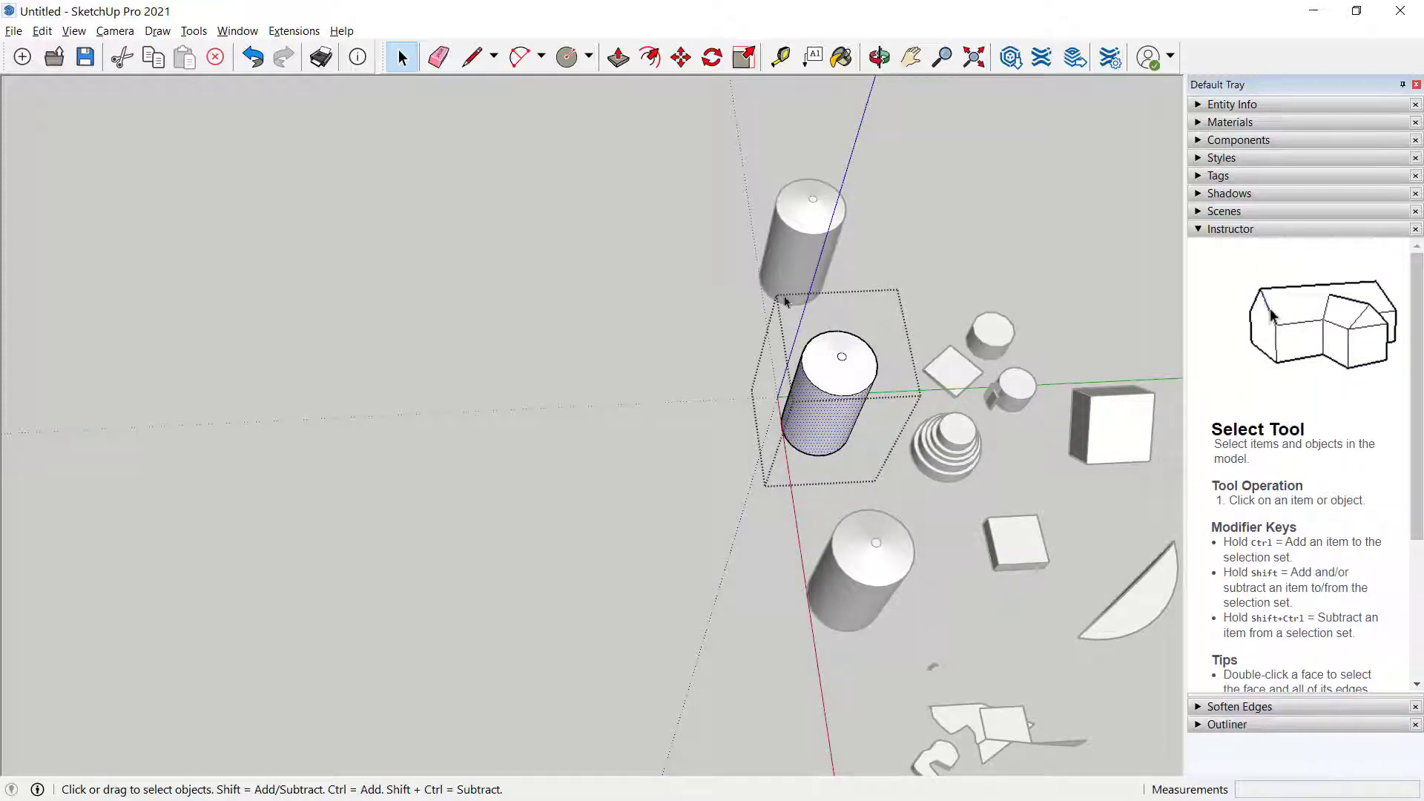
scroll(875, 326, up, 2)
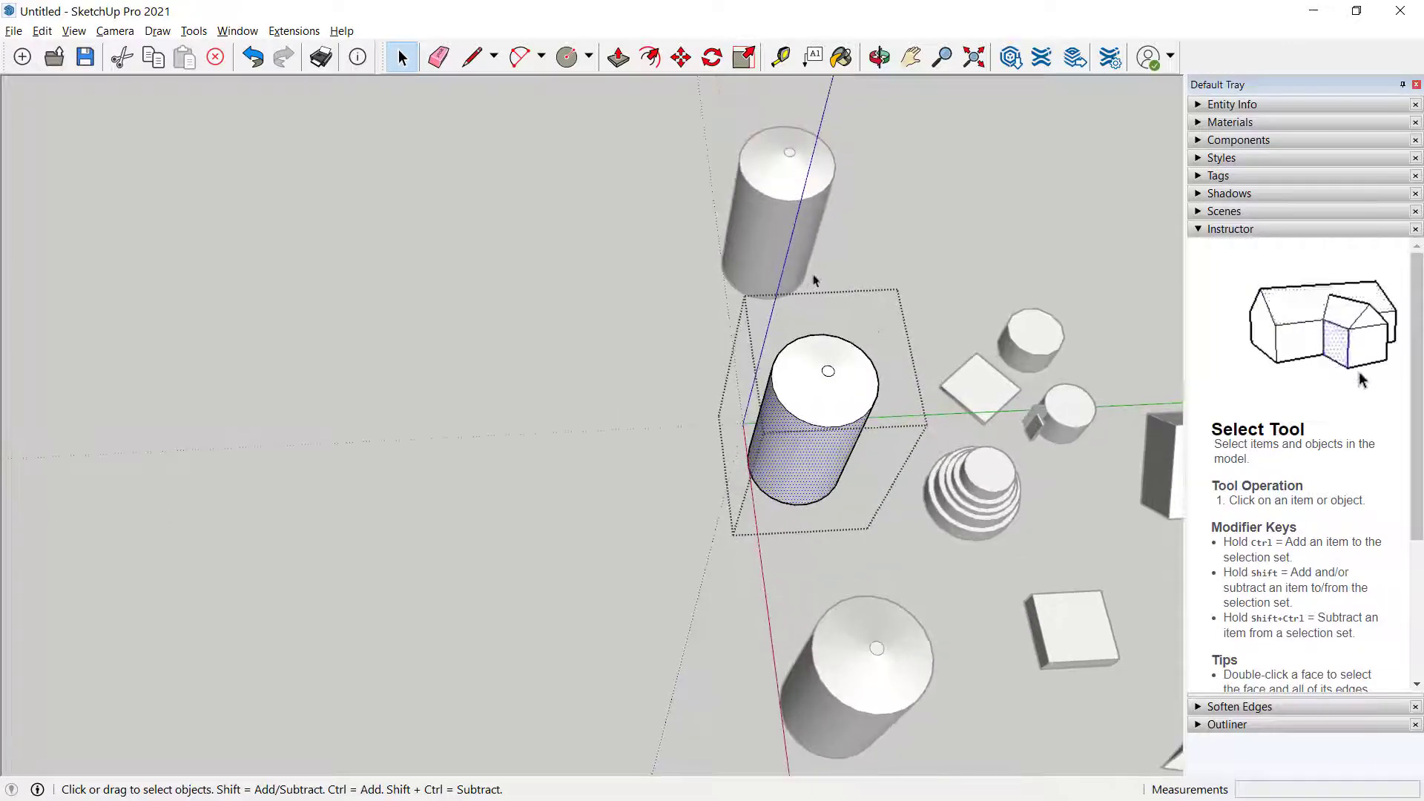
click(605, 301)
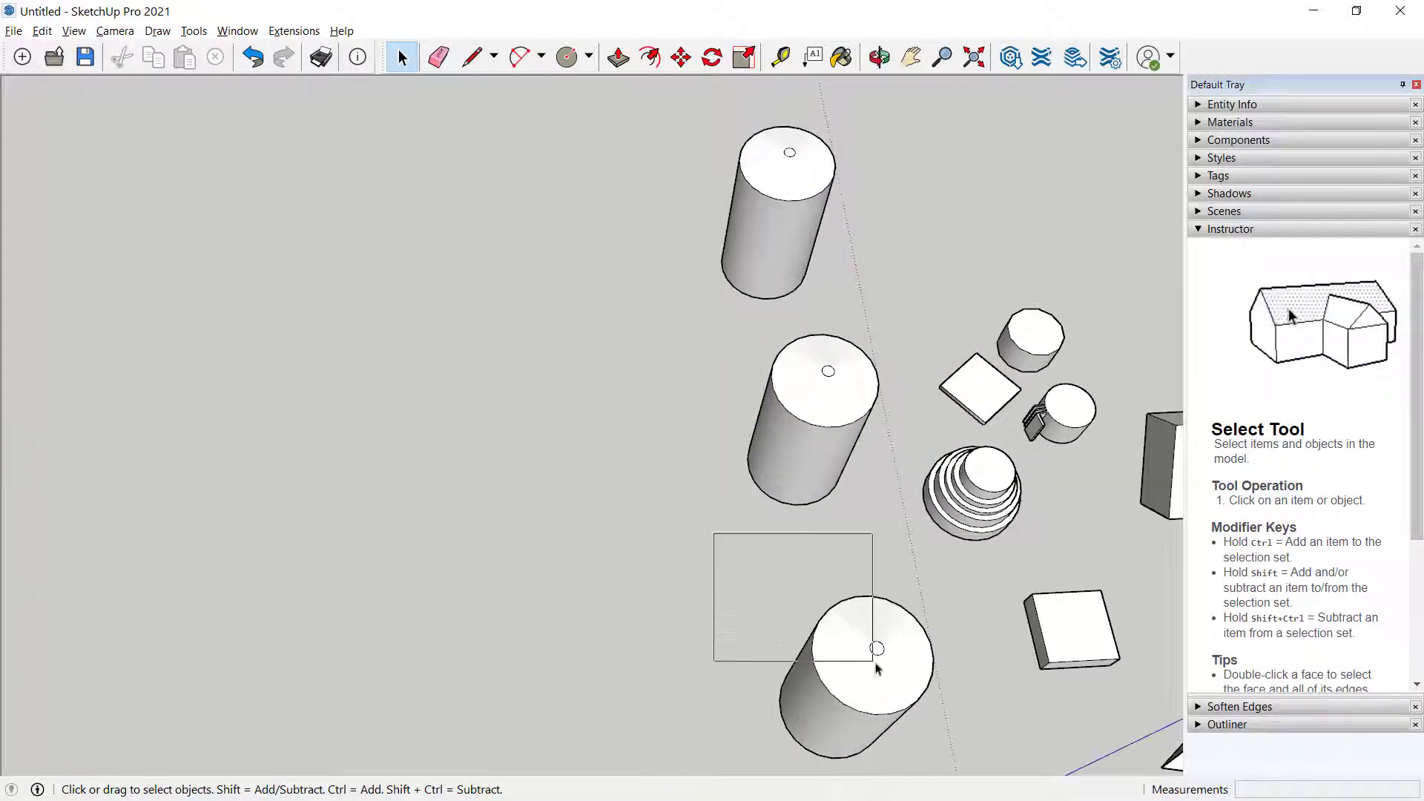
Select the whole nearest tall cylinder, make it a component with the definition name "Salt shaker", and deselect it
mouse_move(877, 668)
mouse_down()
mouse_move(957, 785)
mouse_move(964, 773)
mouse_up()
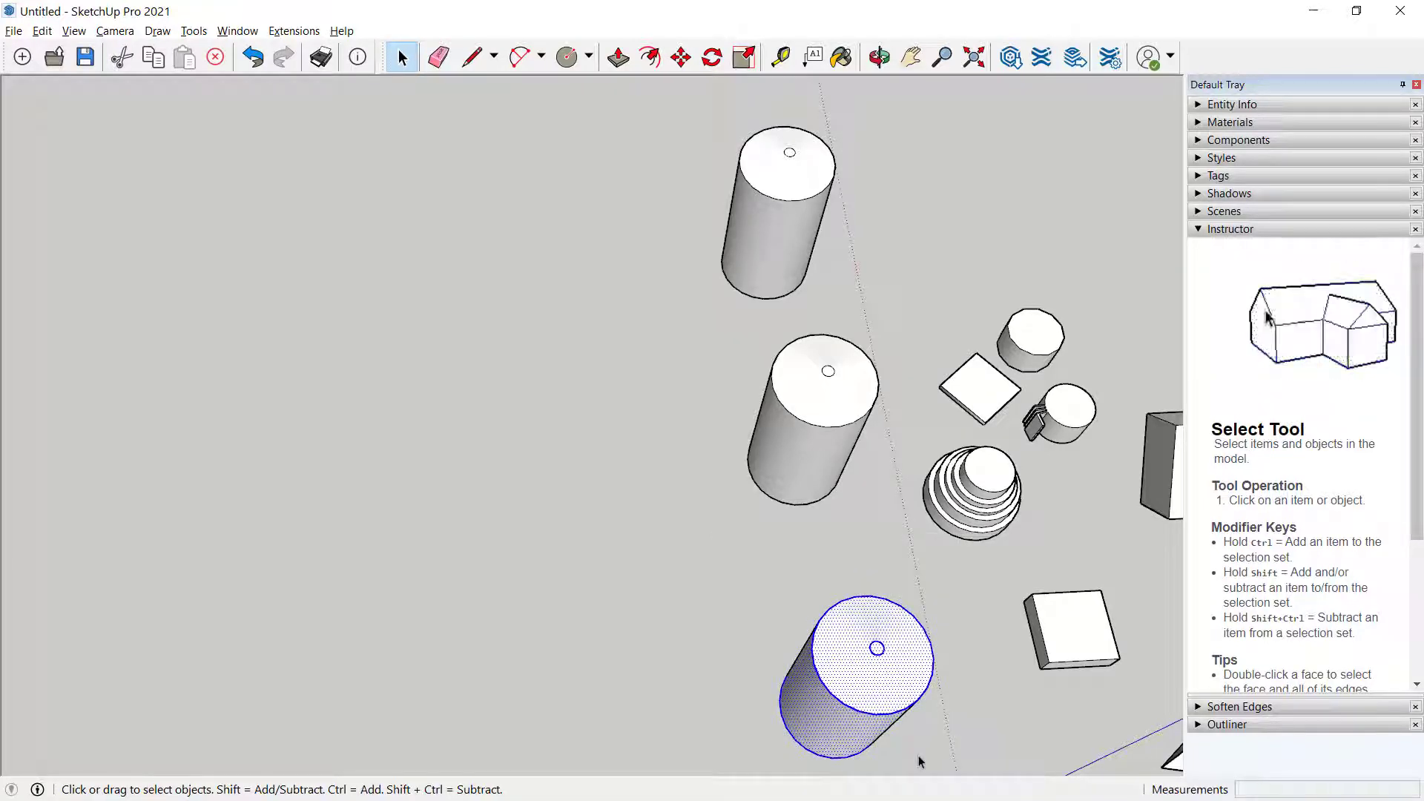
right_click(864, 697)
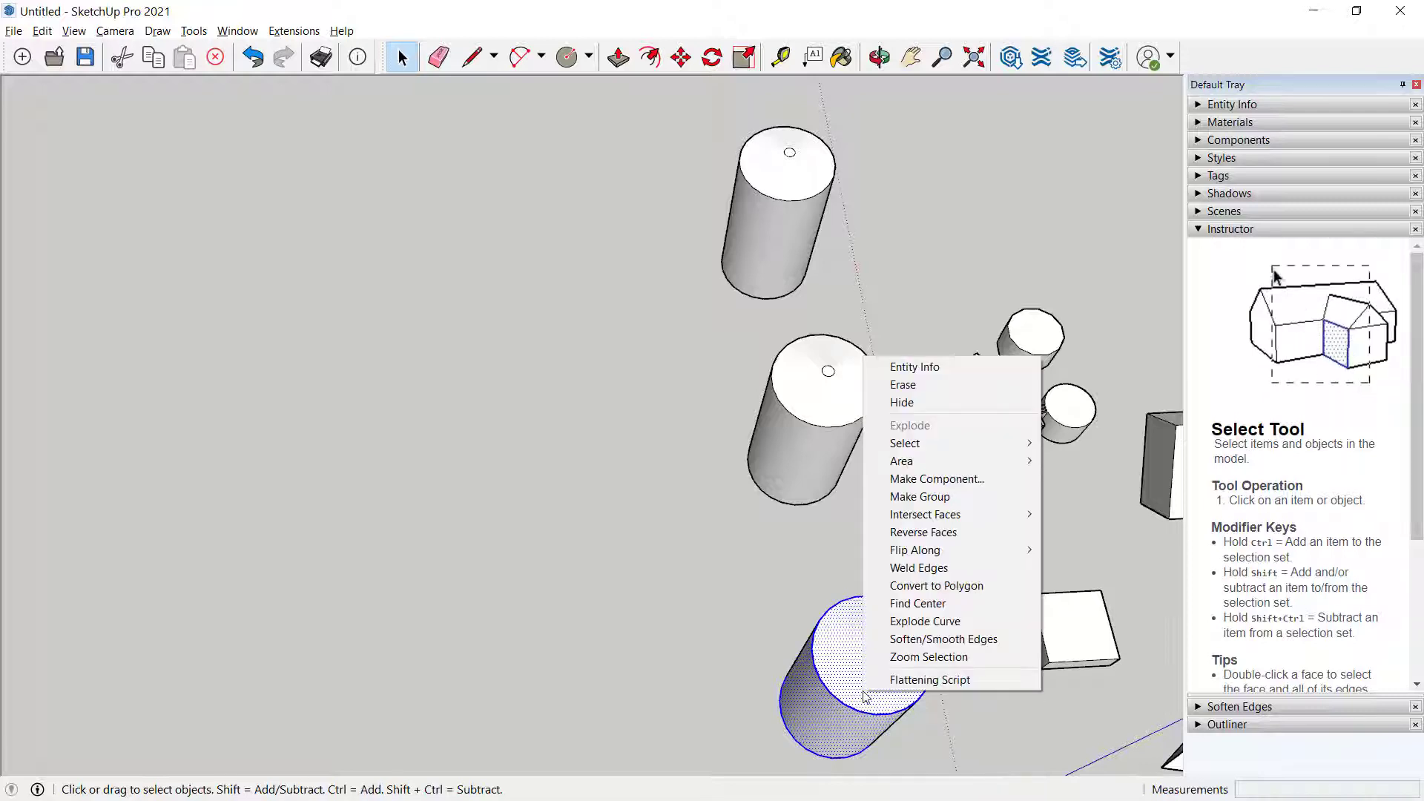
click(919, 480)
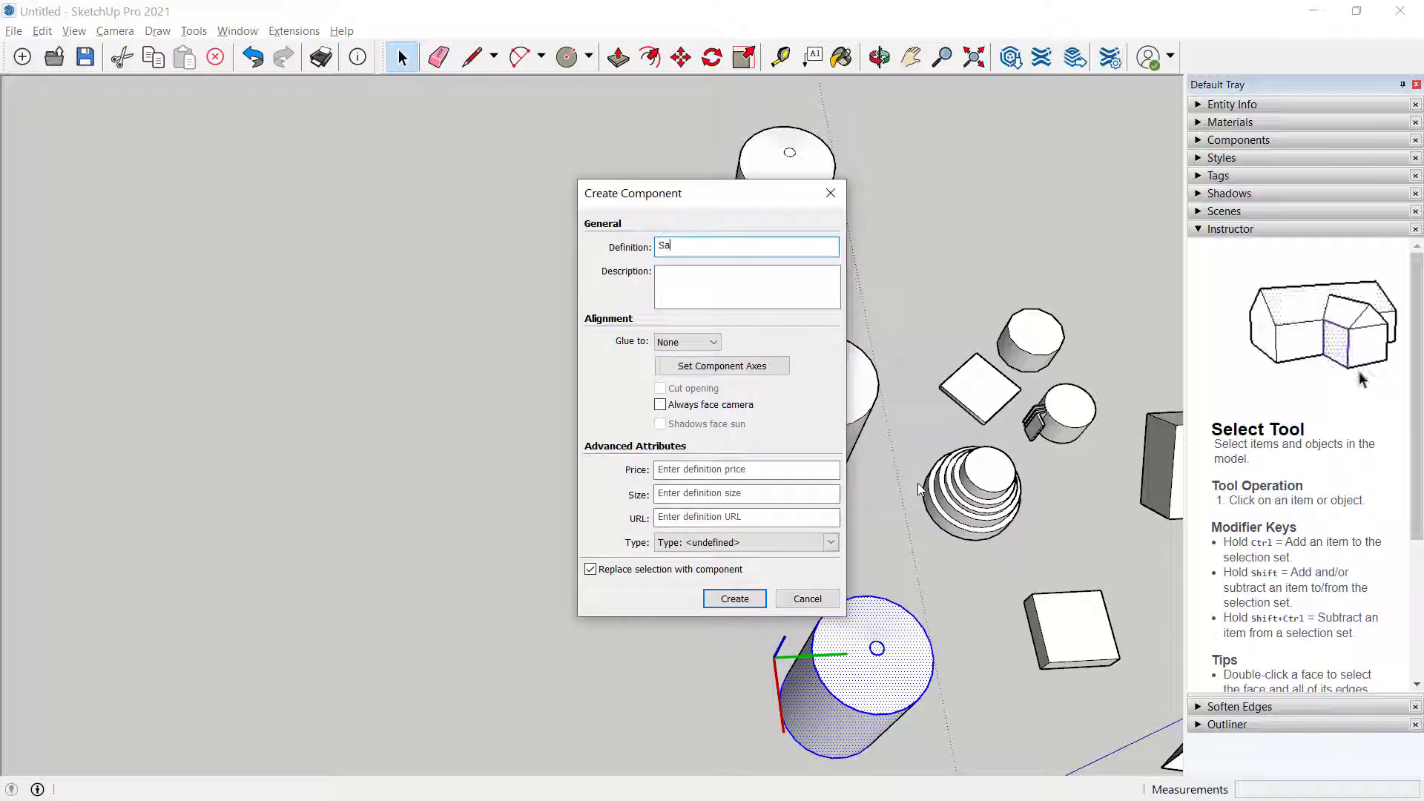
text(Salt shaker)
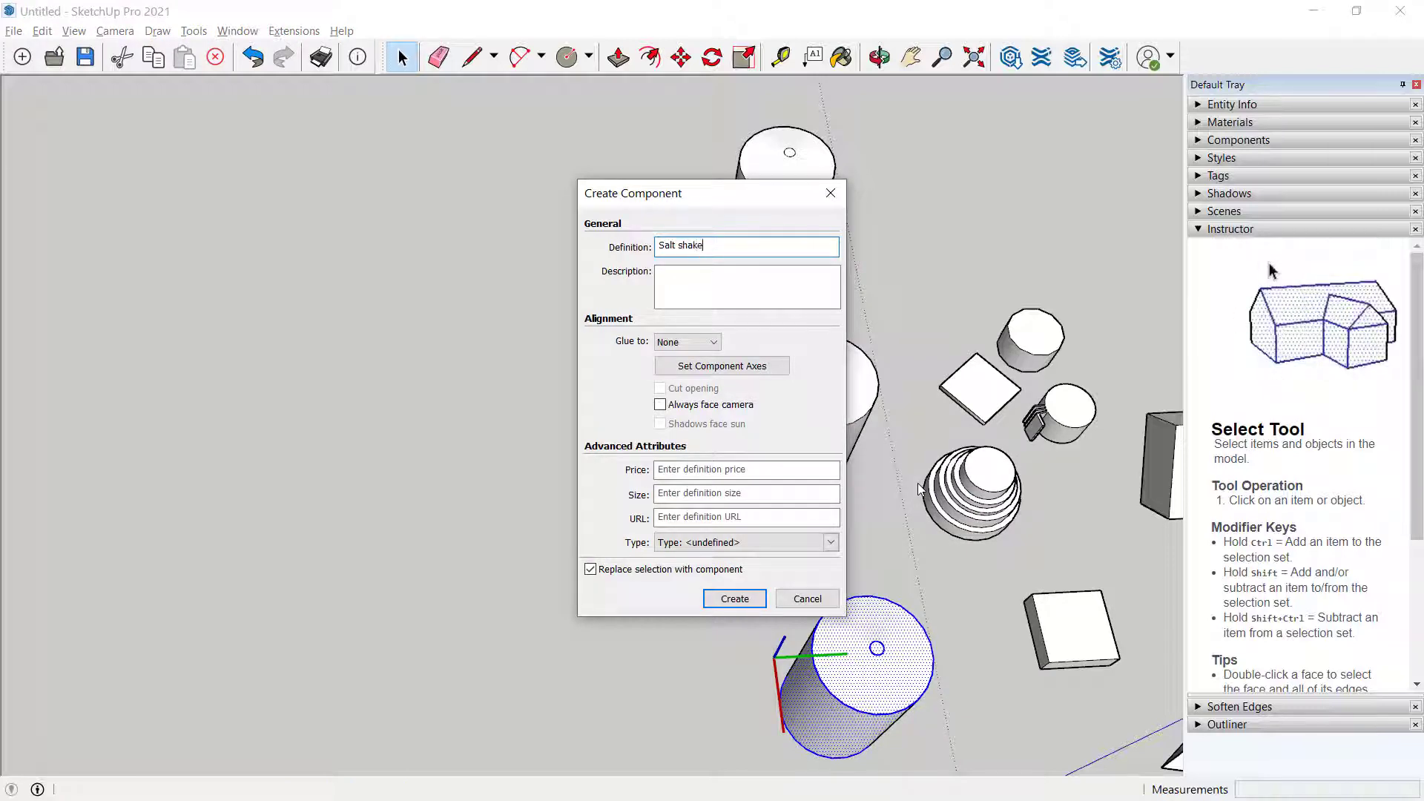
key(Return)
middle_drag(445, 571, 474, 524)
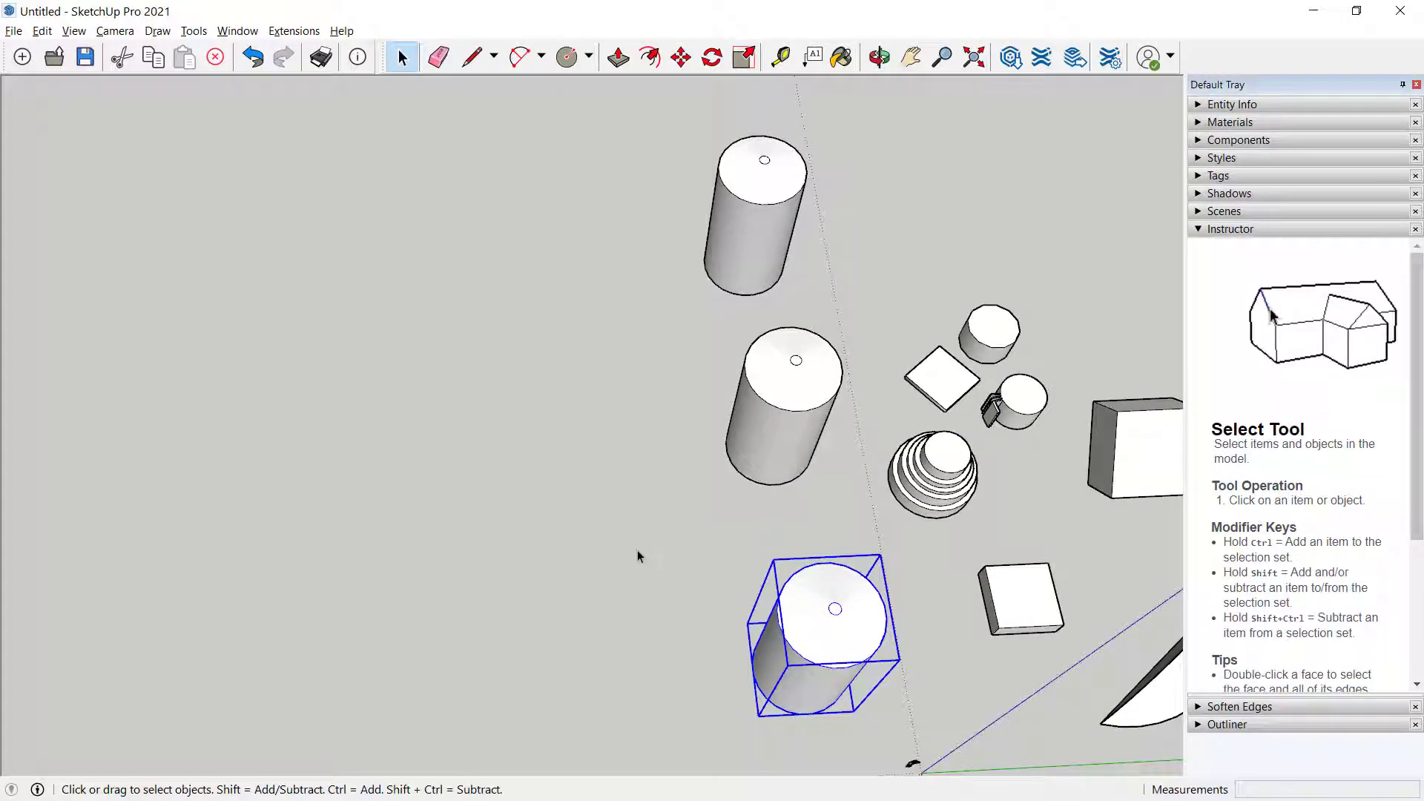
click(897, 340)
Copy all three tall cylinders sideways at about 25' 5" spacing, making six evenly spaced copies (x6)
middle_drag(841, 405, 804, 356)
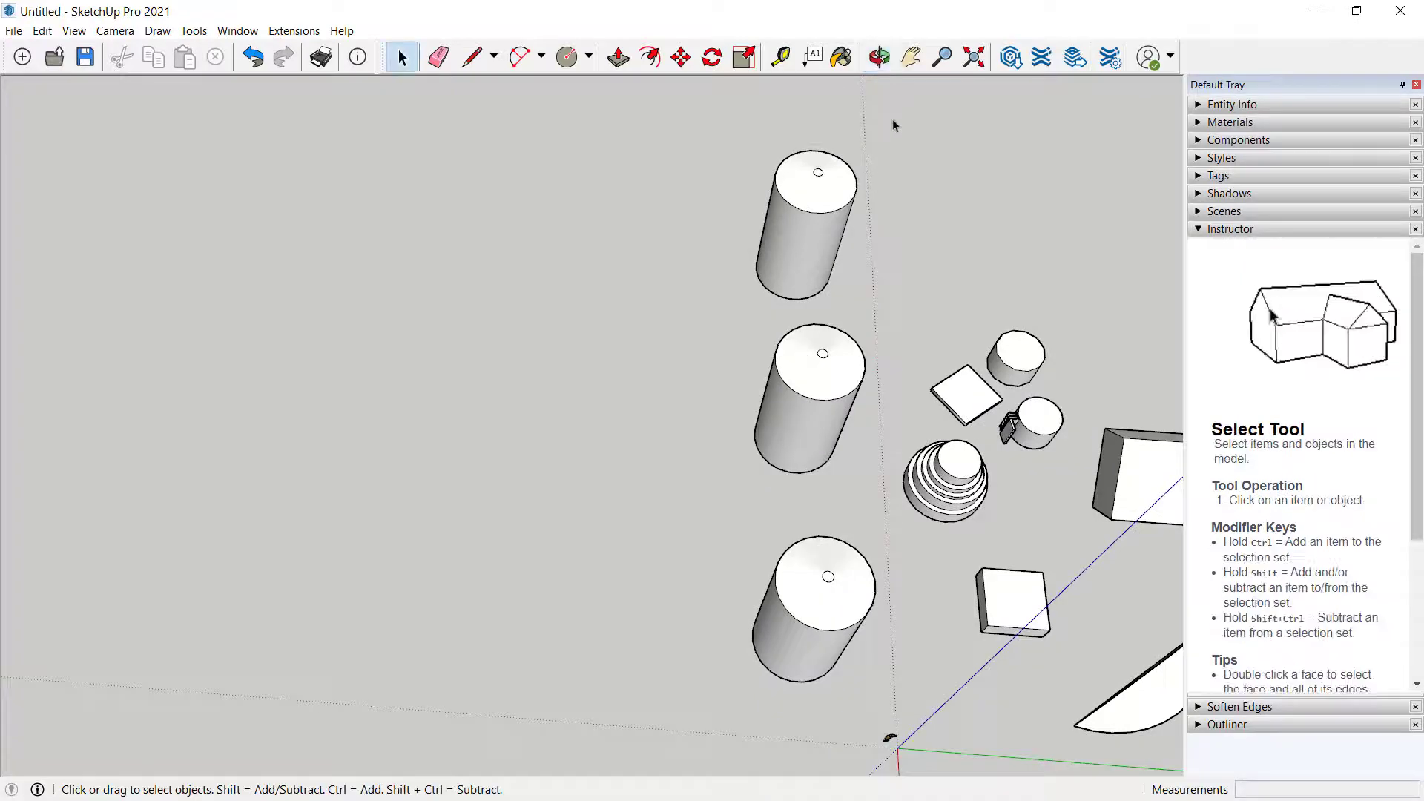
drag(745, 700, 745, 700)
key(m)
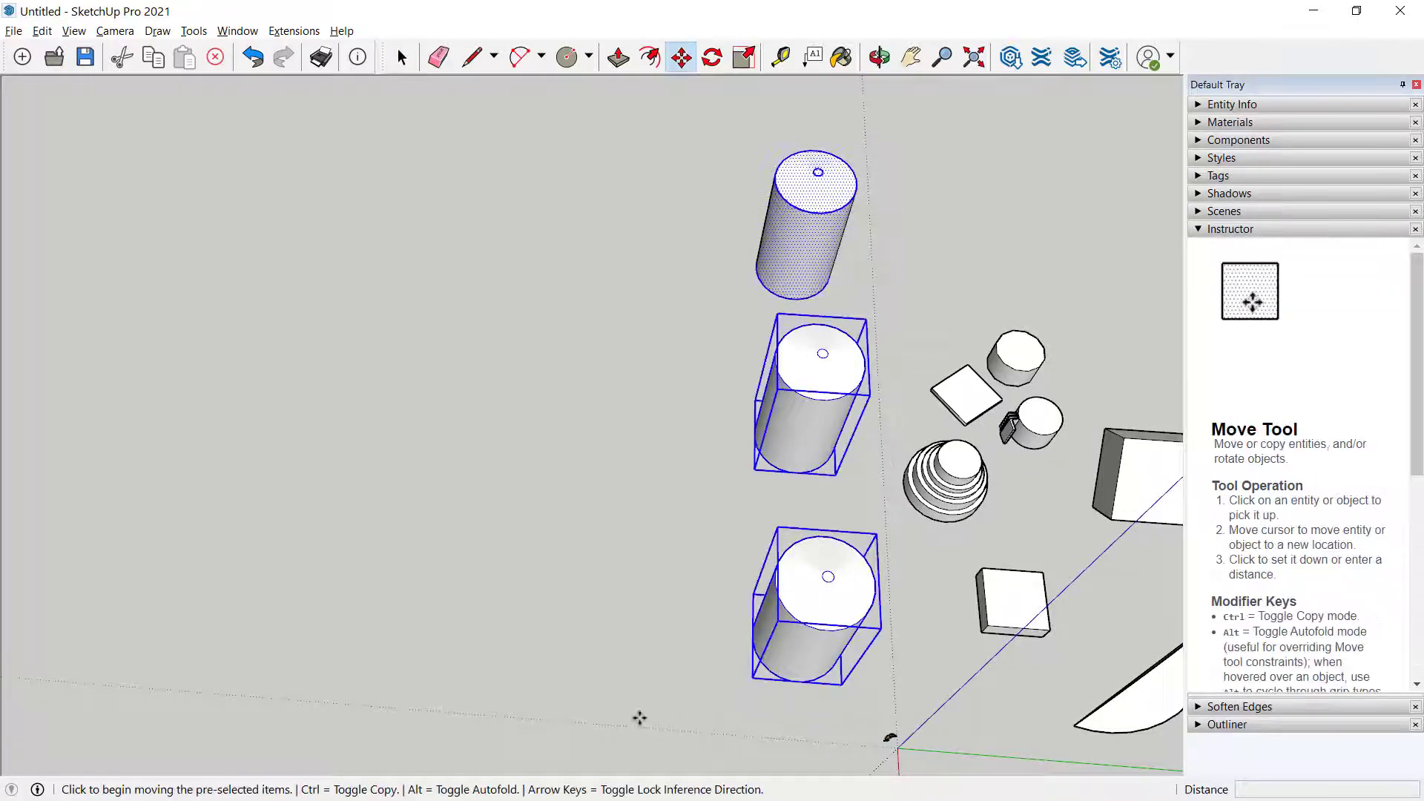
click(659, 722)
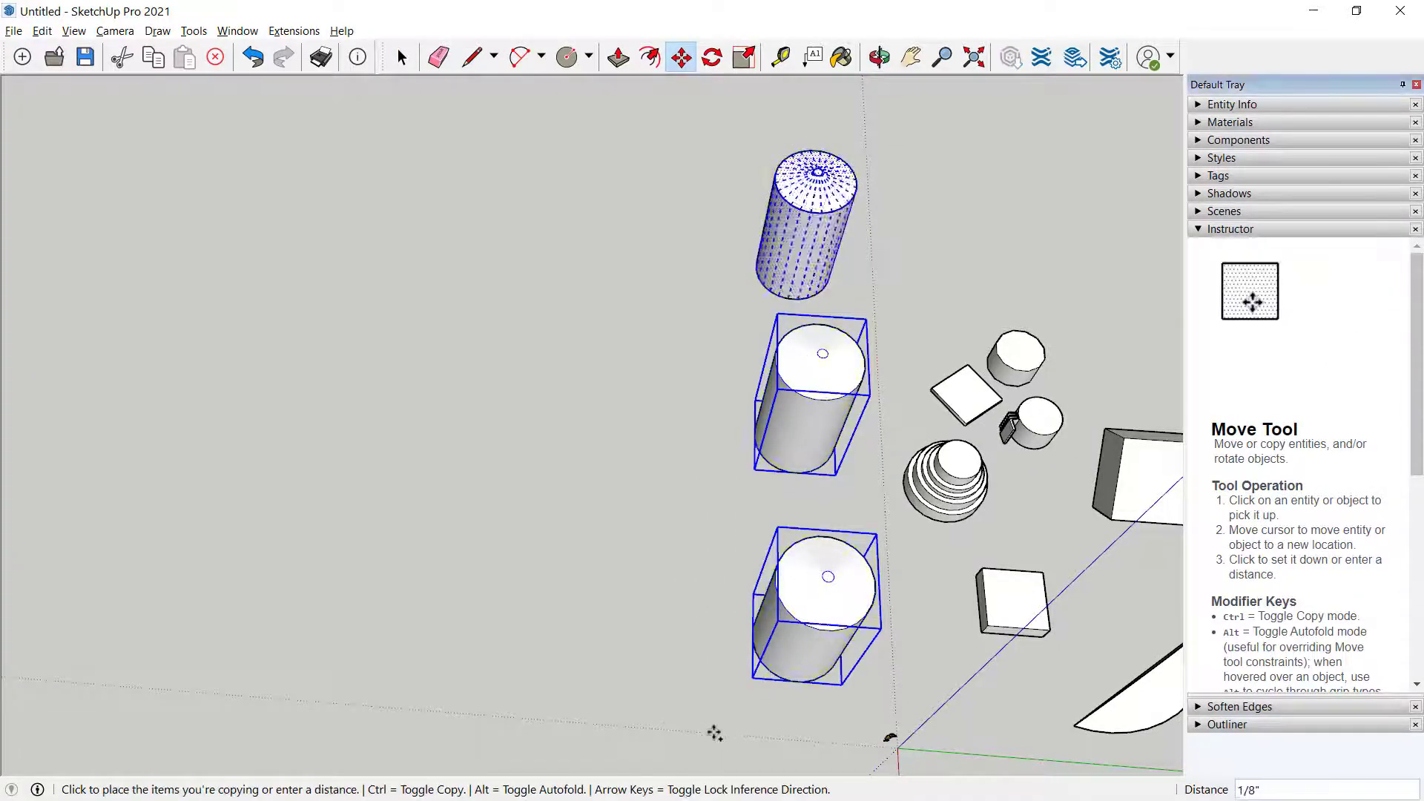
click(588, 709)
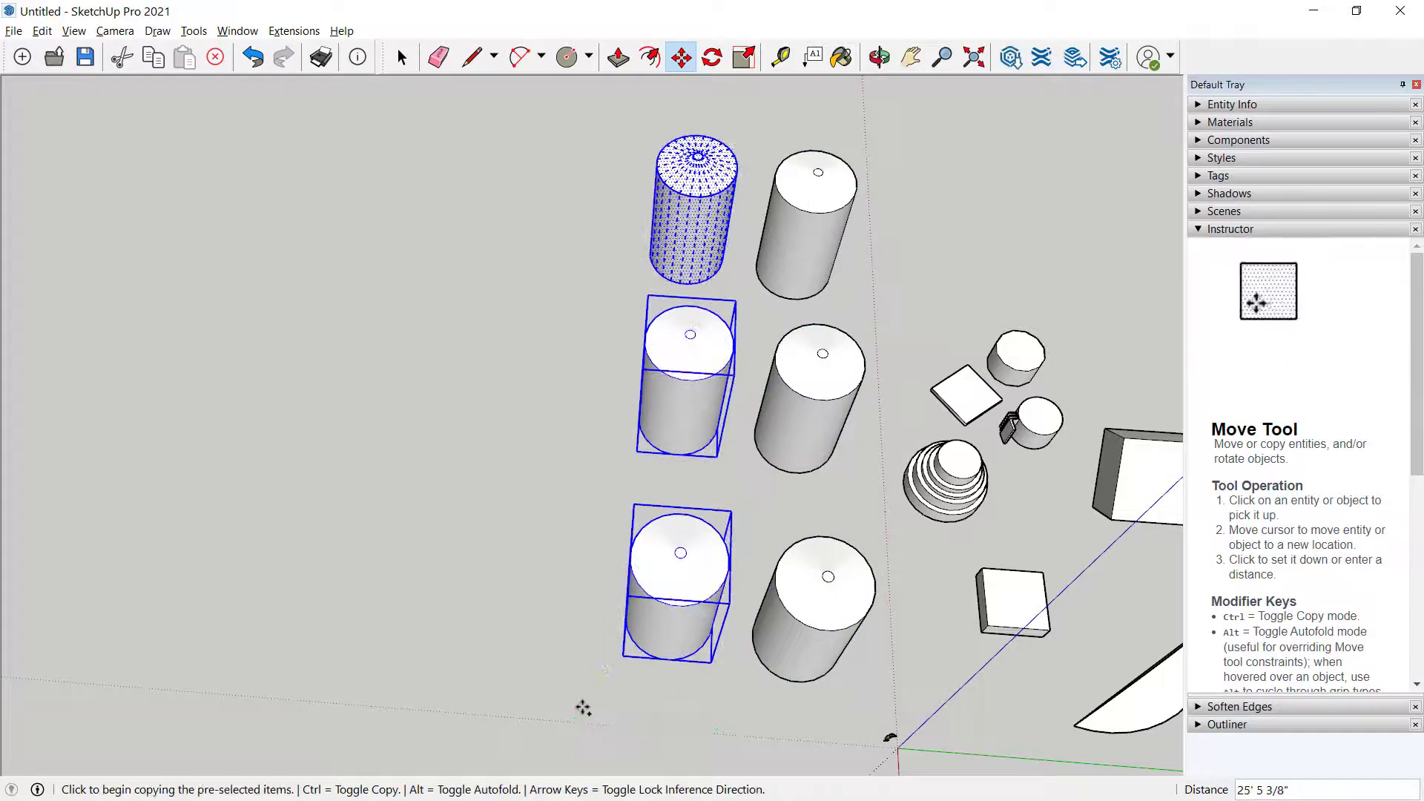
text(x3)
key(Return)
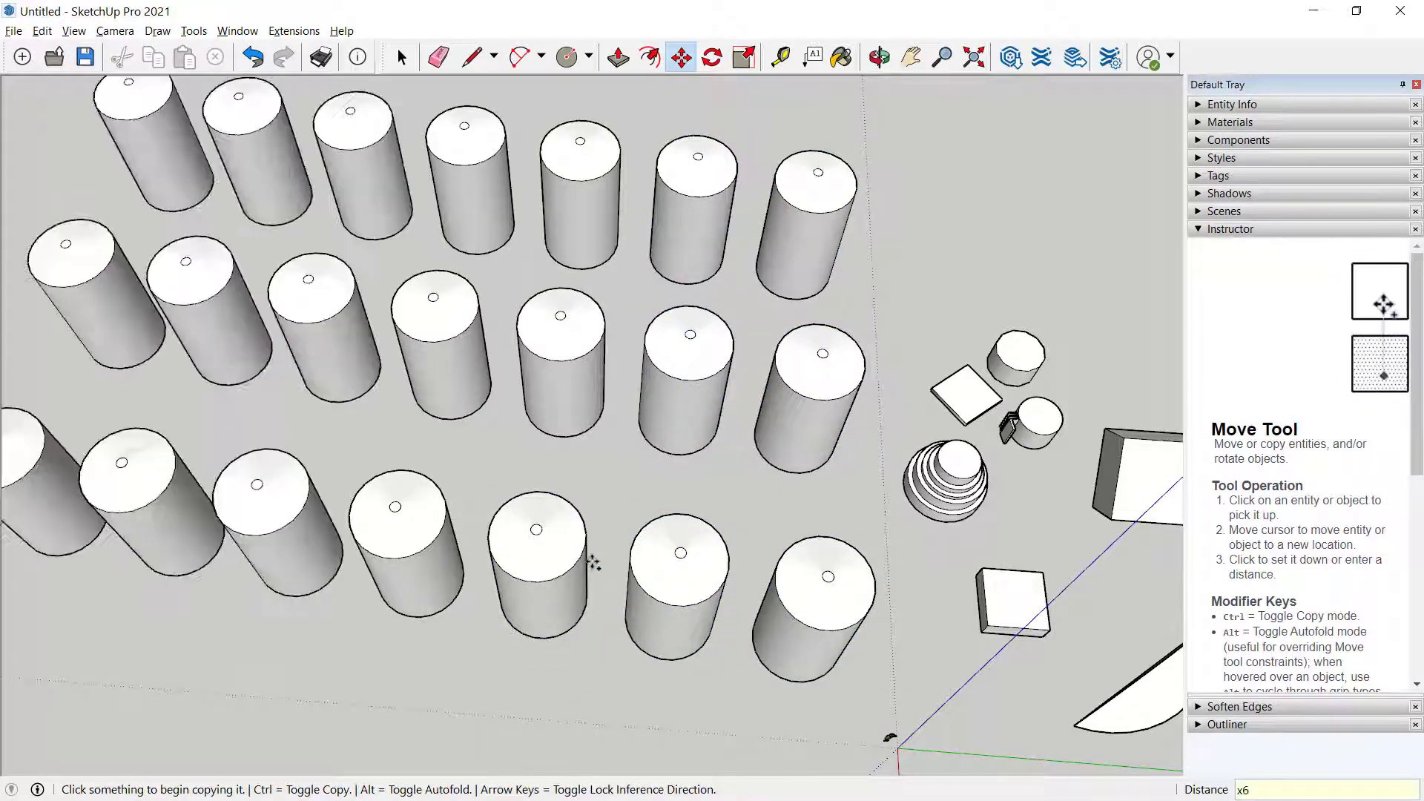
Select single top and side faces on several cylinders in the loose-geometry row, and clear the selection
middle_drag(670, 375, 734, 398)
key(space)
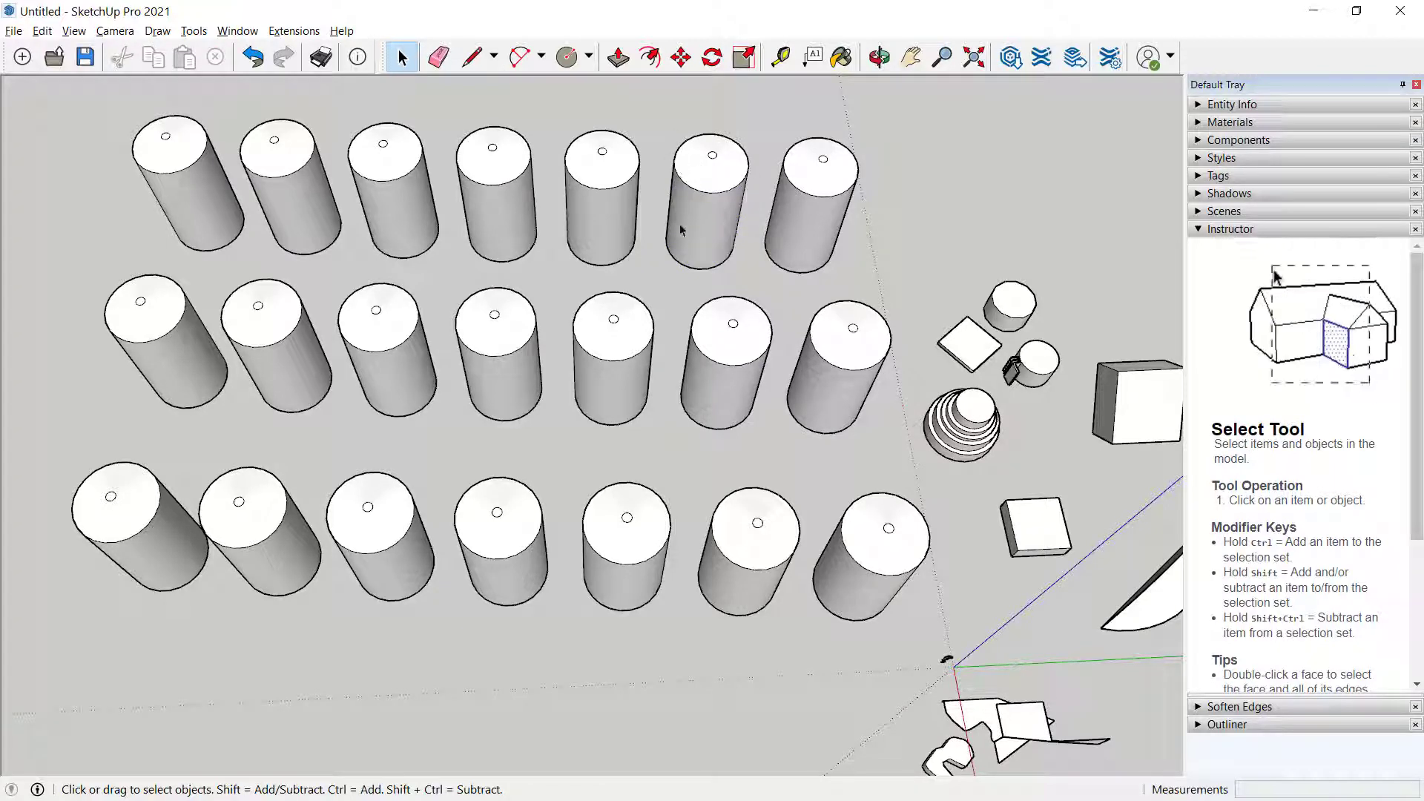
click(625, 175)
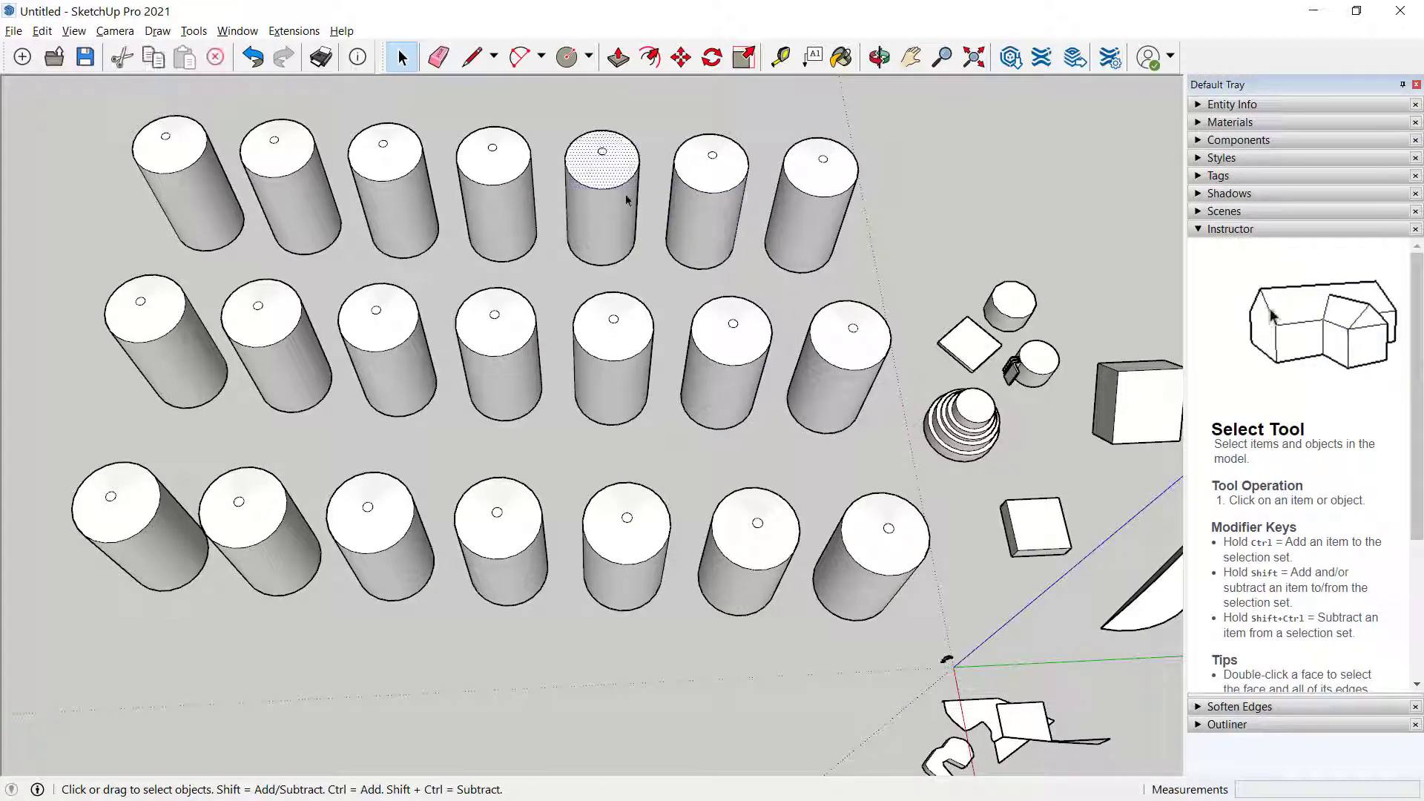
click(682, 217)
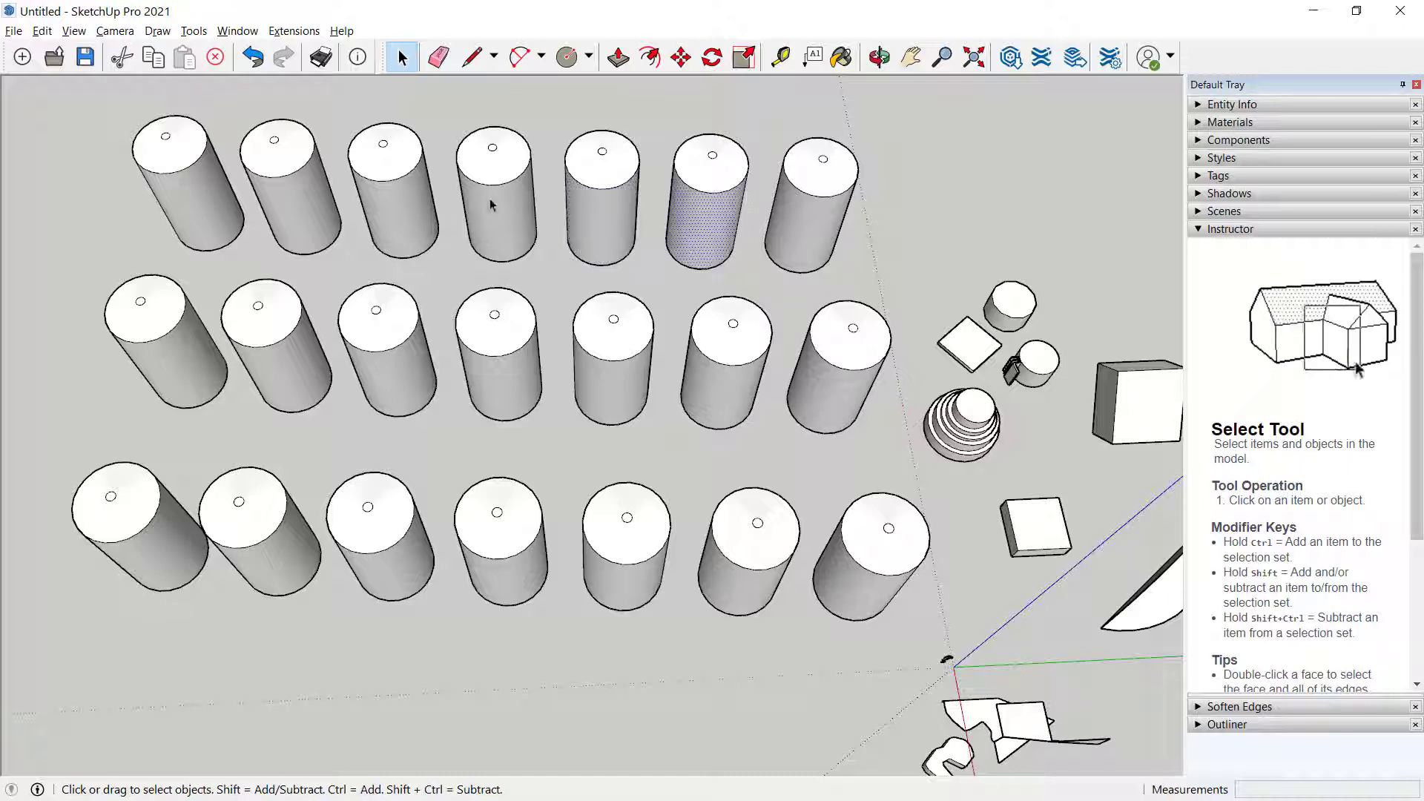
click(498, 173)
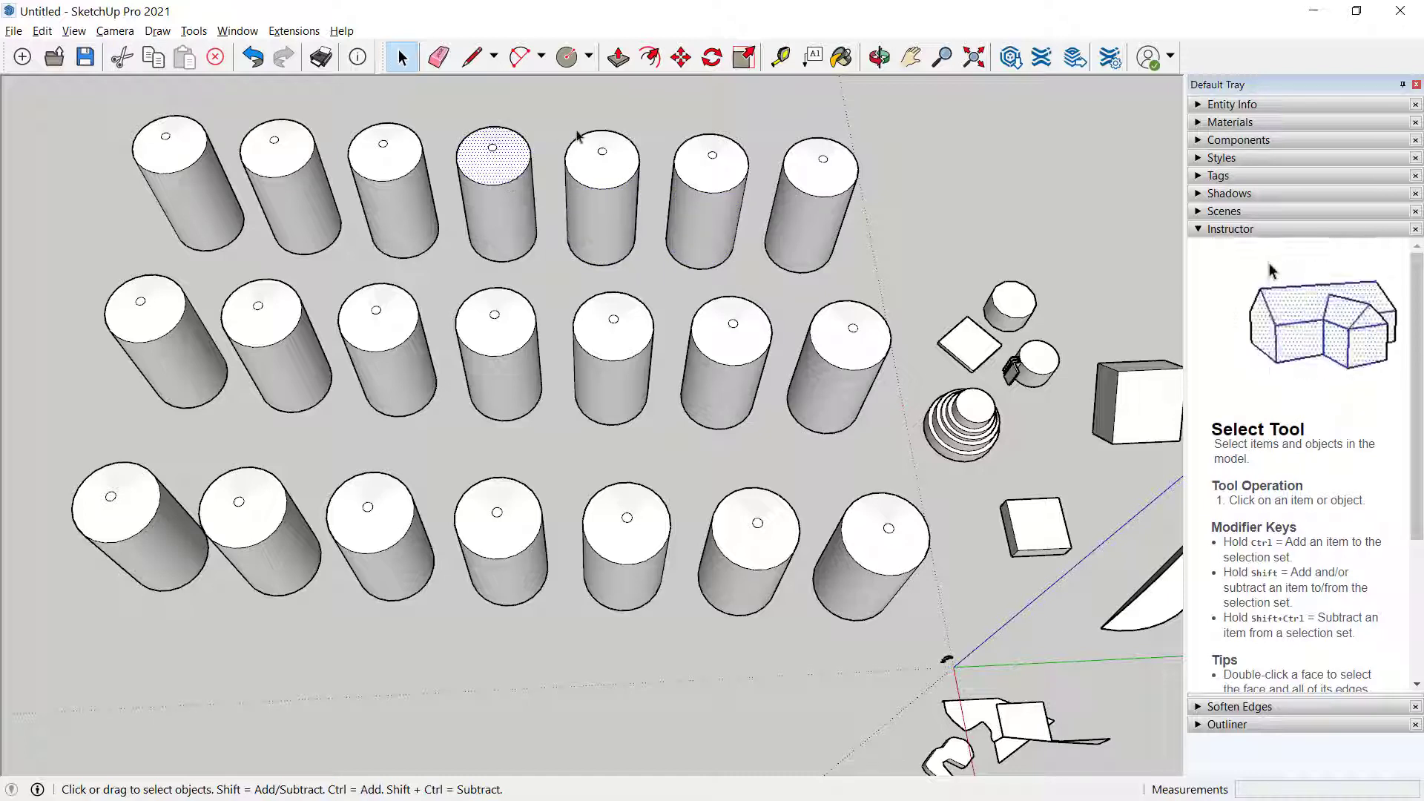
click(610, 89)
In the loose-geometry row, move the fifth cylinder's top rim 12' along the red axis and widen the fourth cylinder's top circle
key(m)
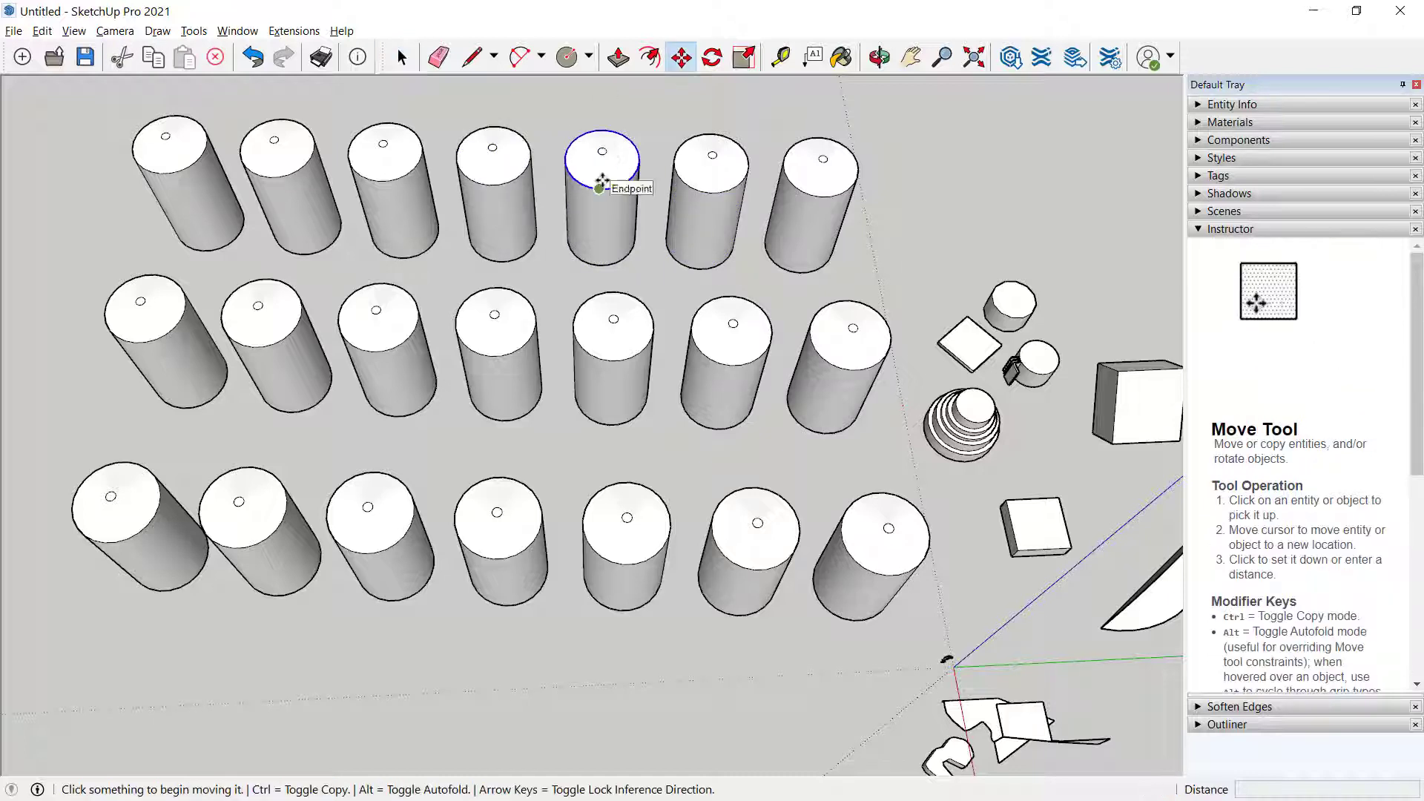
click(602, 180)
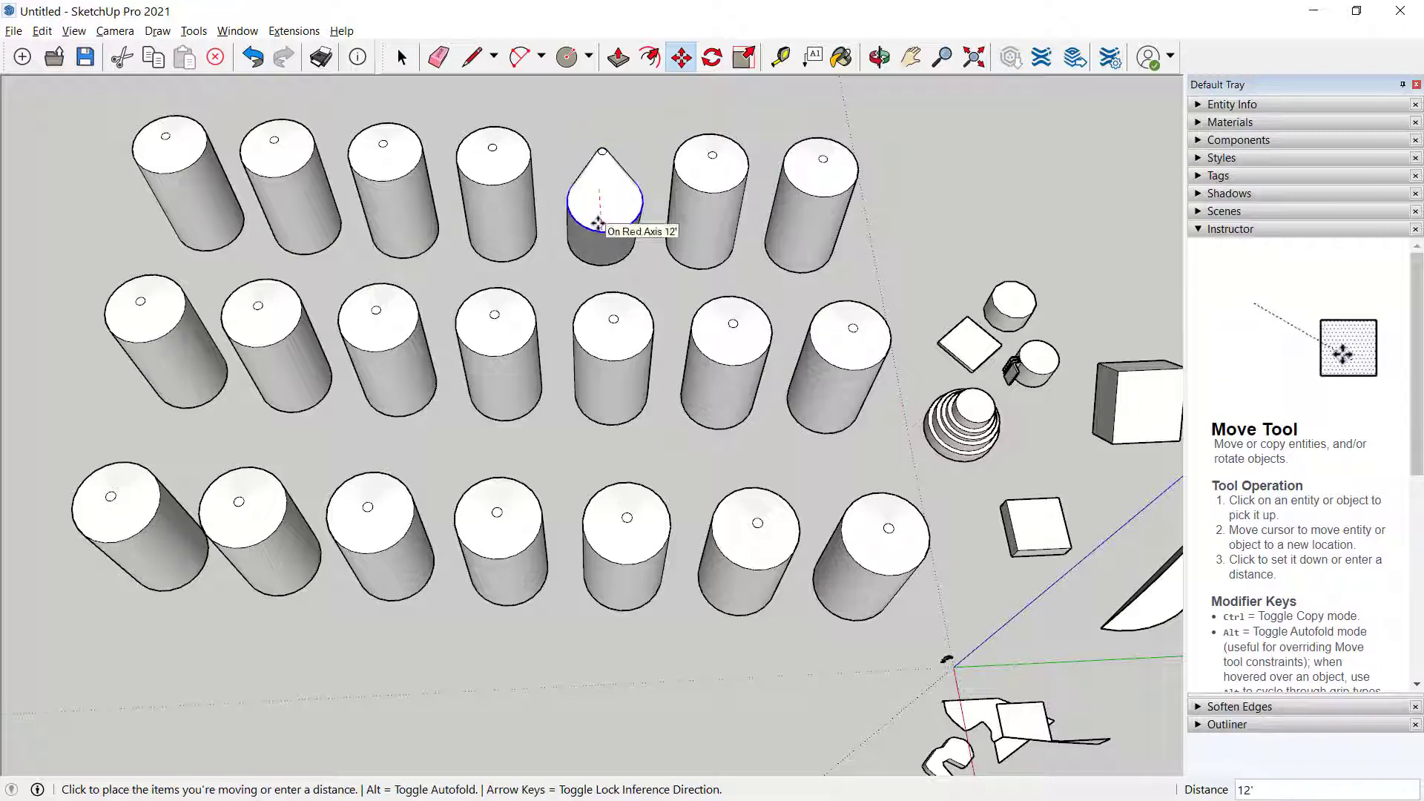
click(598, 222)
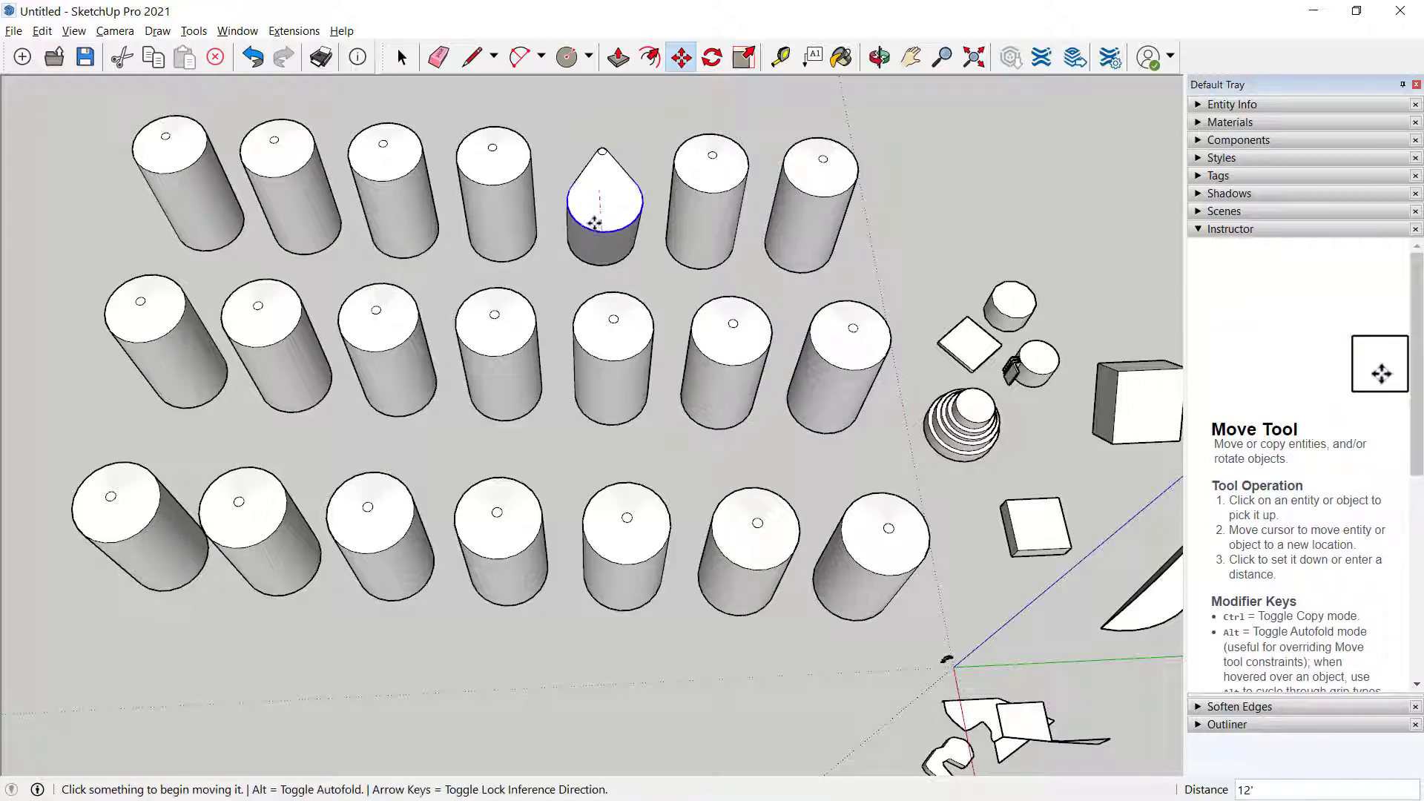
click(495, 182)
click(484, 198)
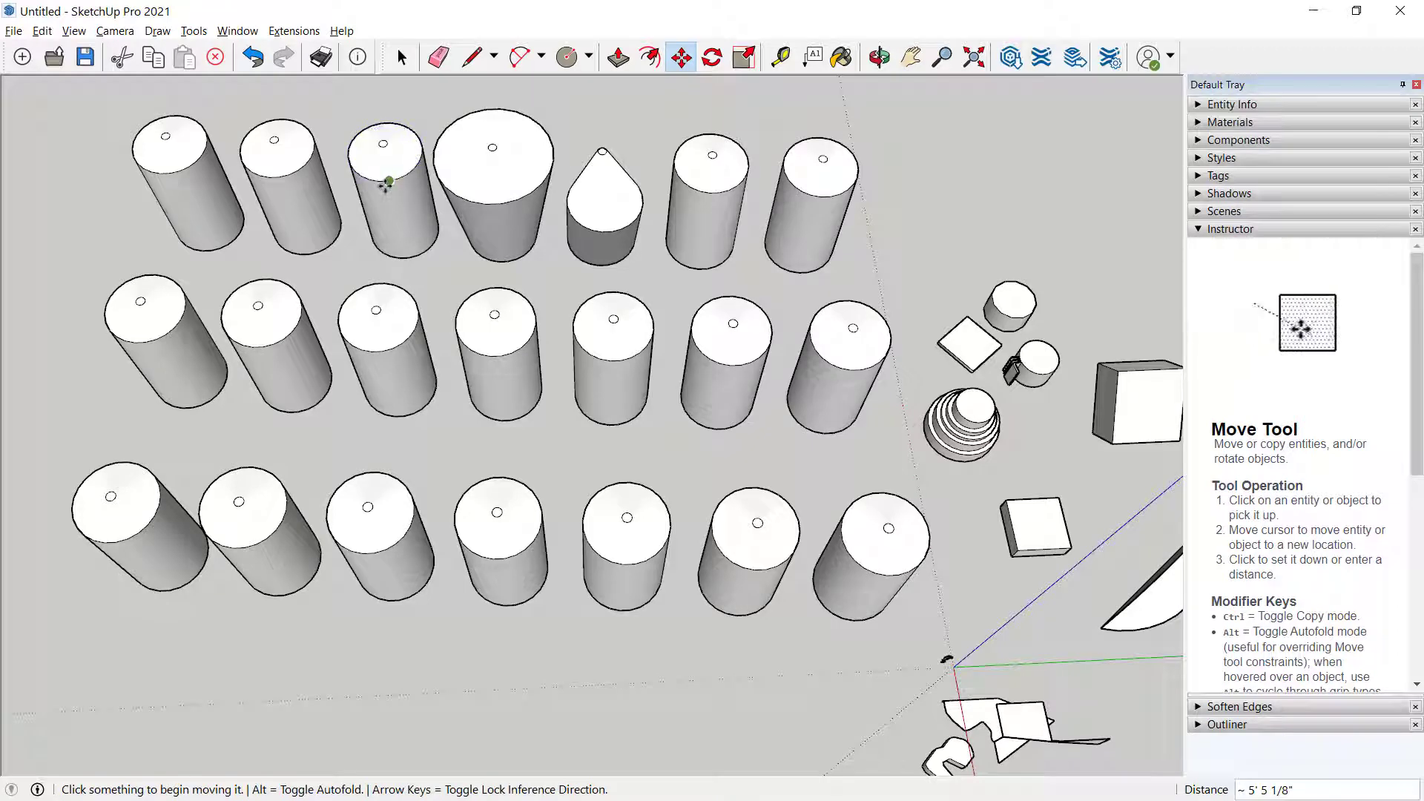
In the loose-geometry row, lower the third cylinder's rim into a cone, skew the second's top sideways, and shrink the first's top circle
click(383, 181)
click(385, 212)
click(285, 159)
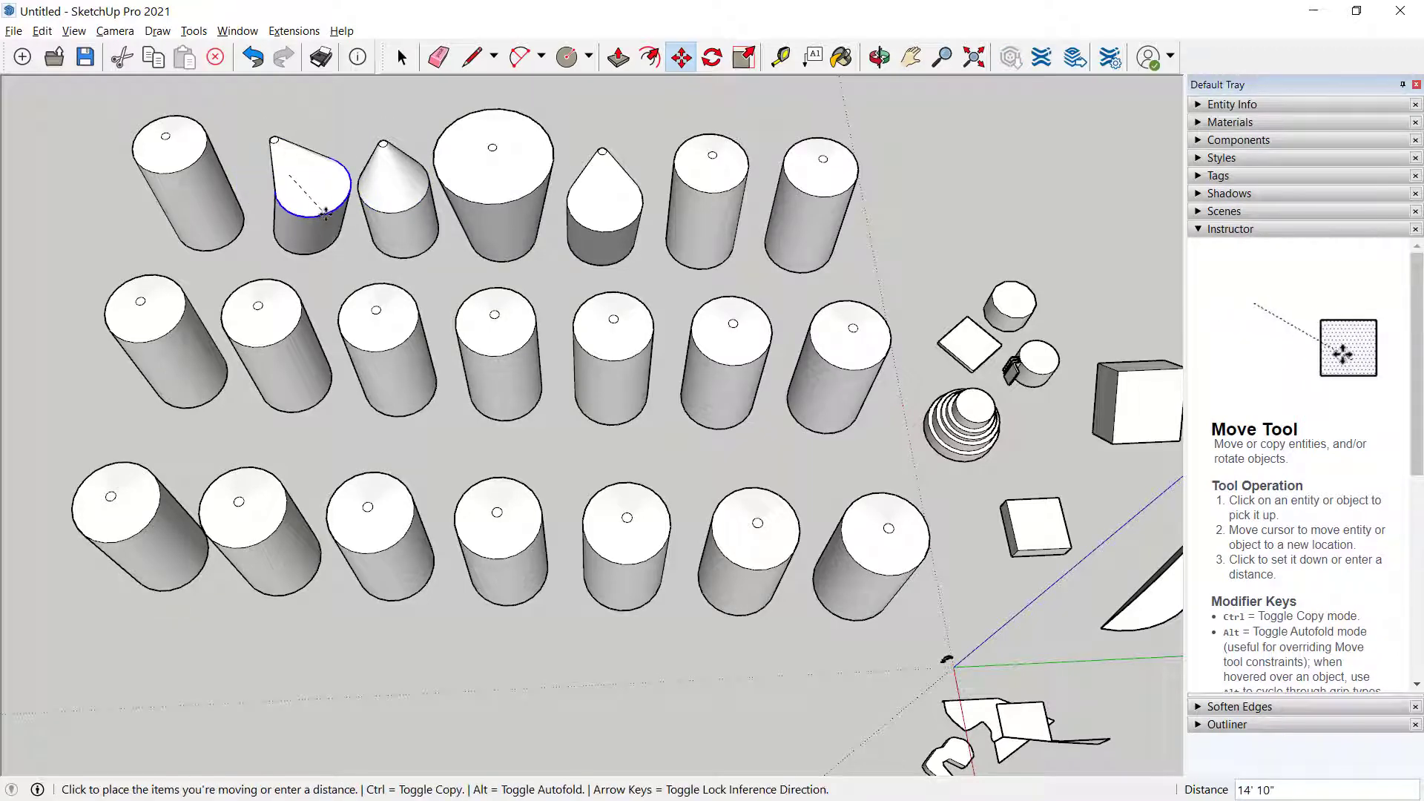
click(287, 207)
click(182, 176)
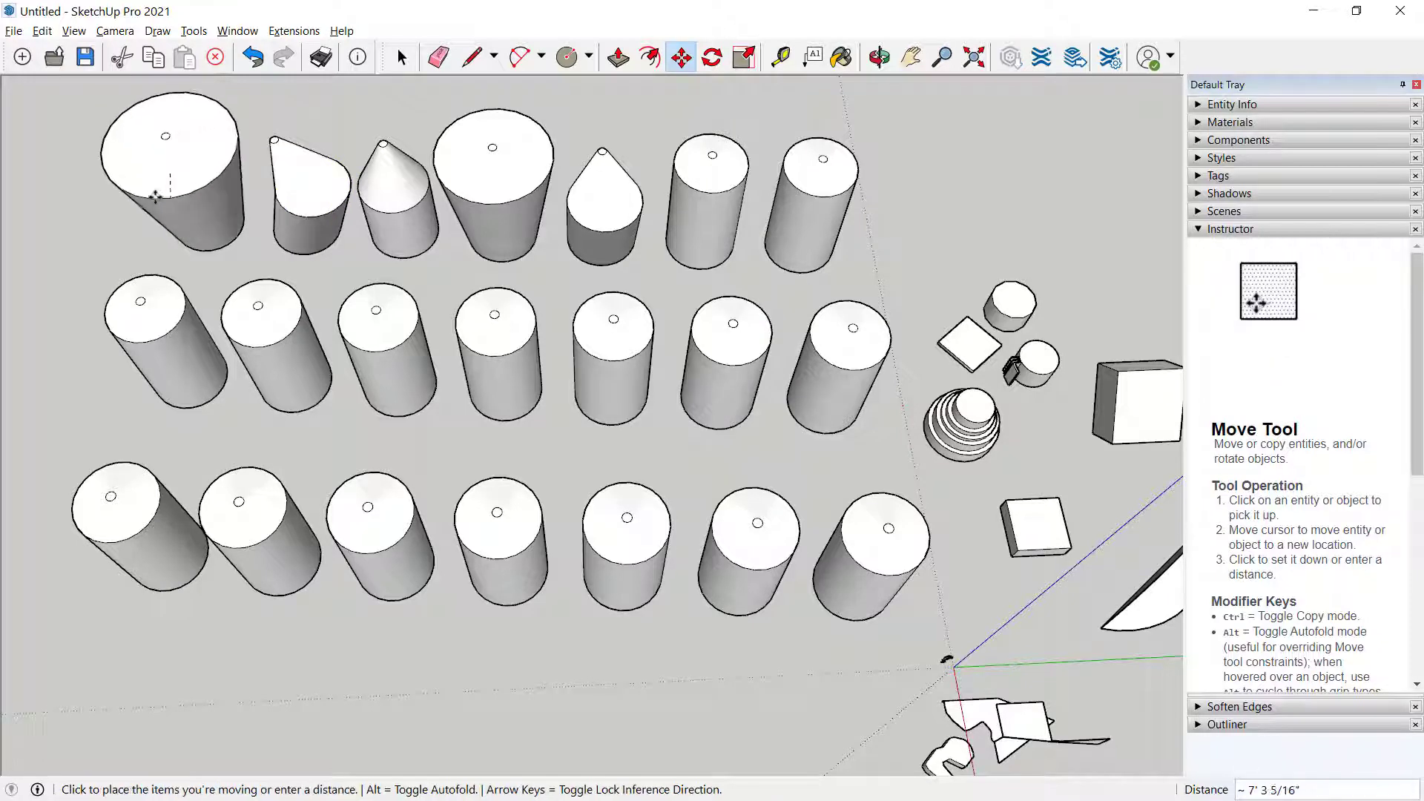
click(238, 158)
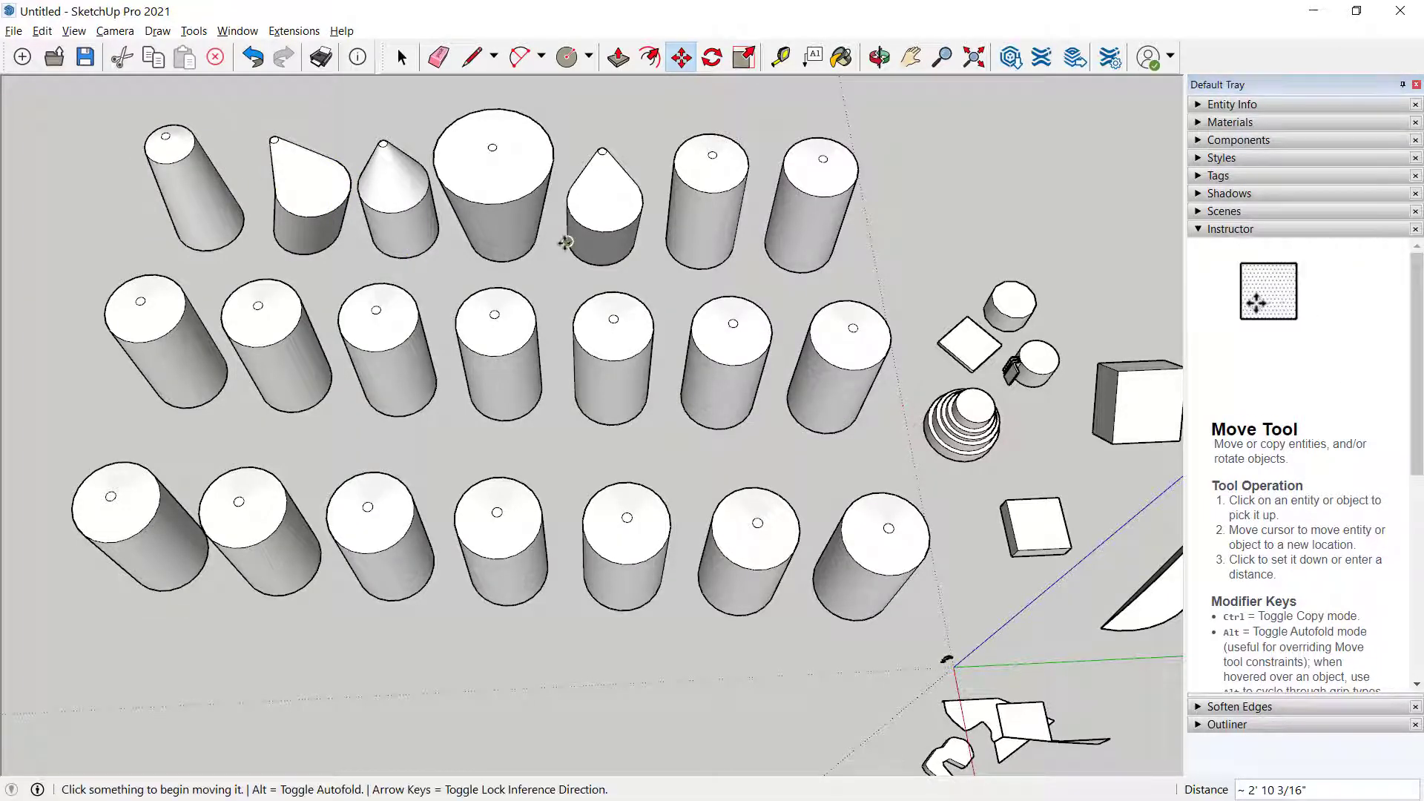
middle_drag(572, 233, 567, 244)
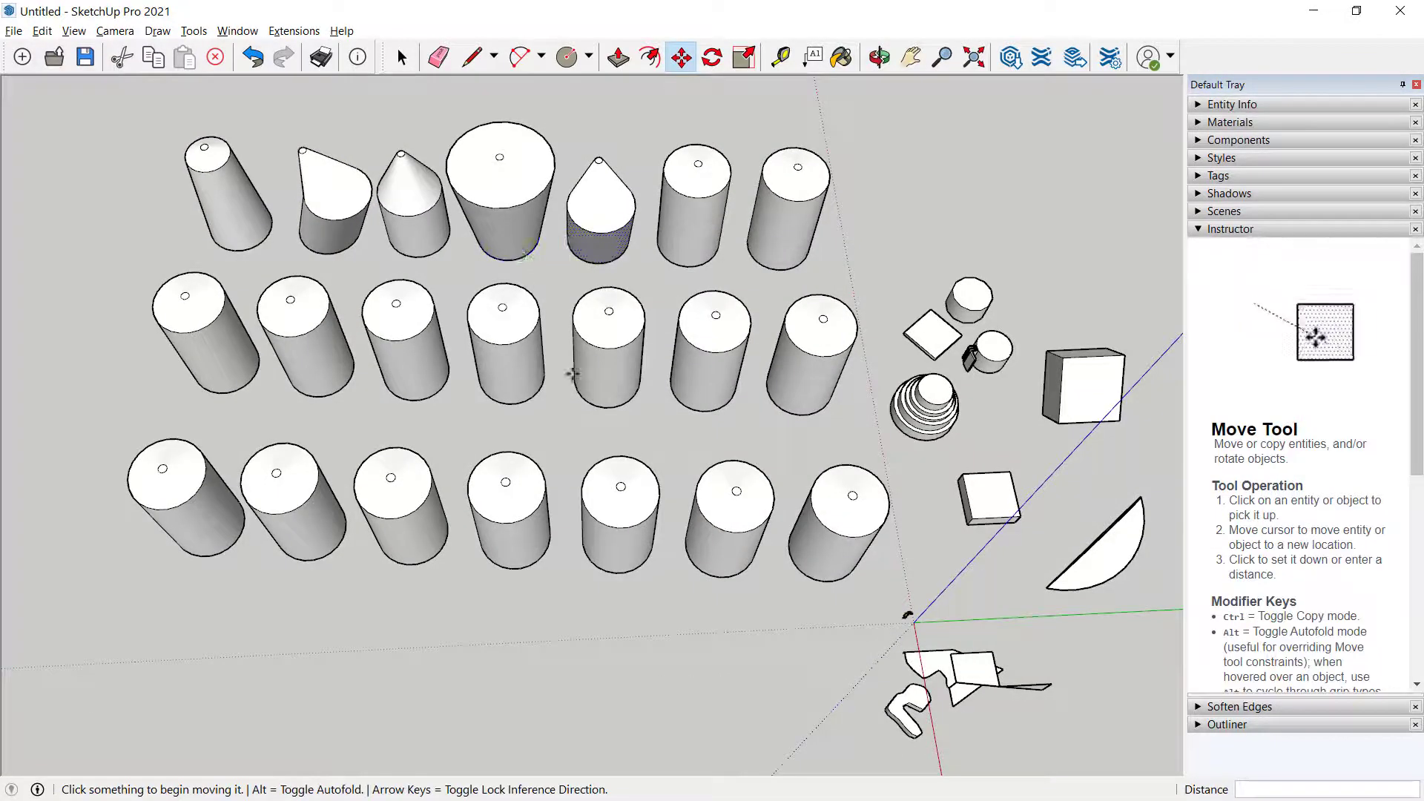
Move the sixth cylinder in the grouped row toward the fifth, leaving a narrow gap between them
key(space)
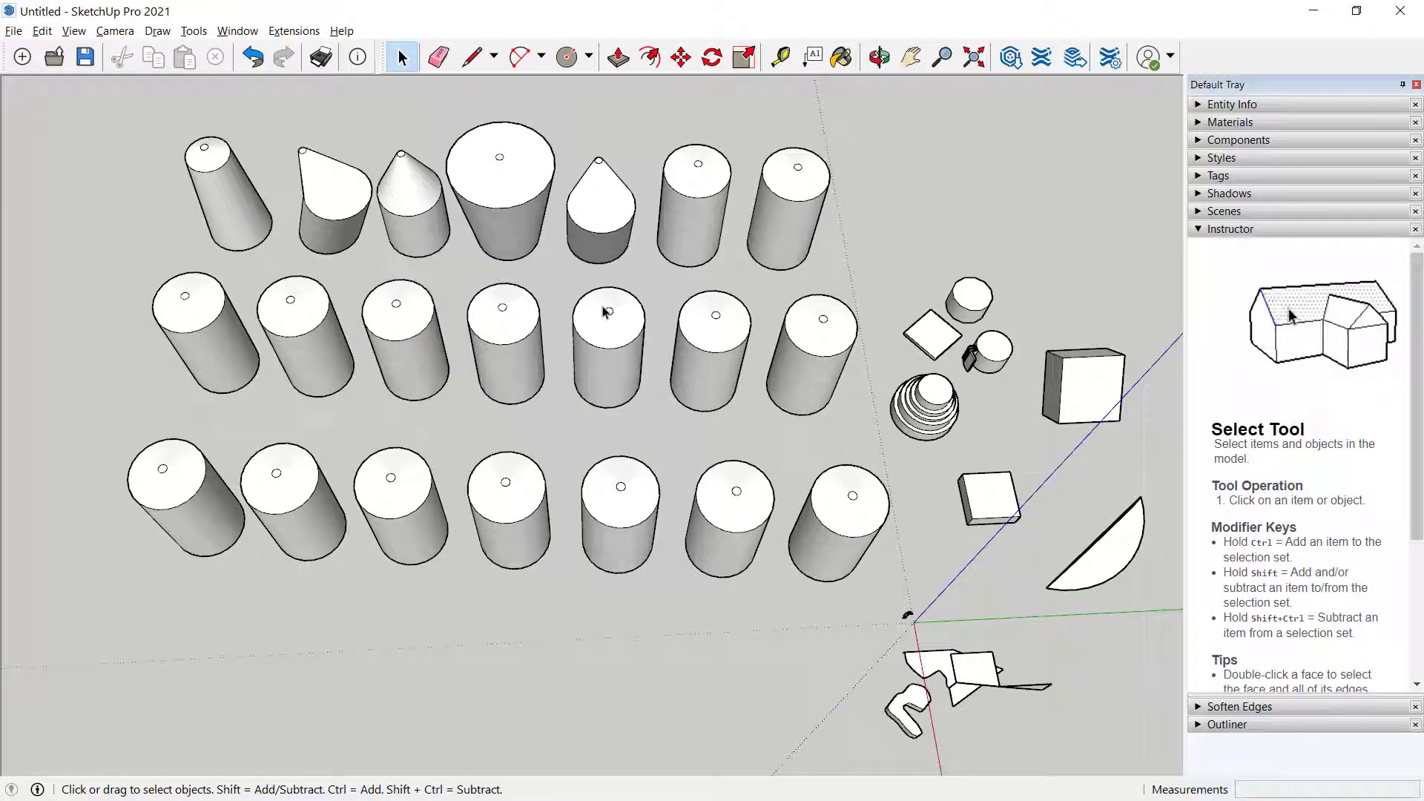
mouse_move(542, 401)
middle_down()
mouse_move(581, 413)
mouse_move(533, 421)
middle_up()
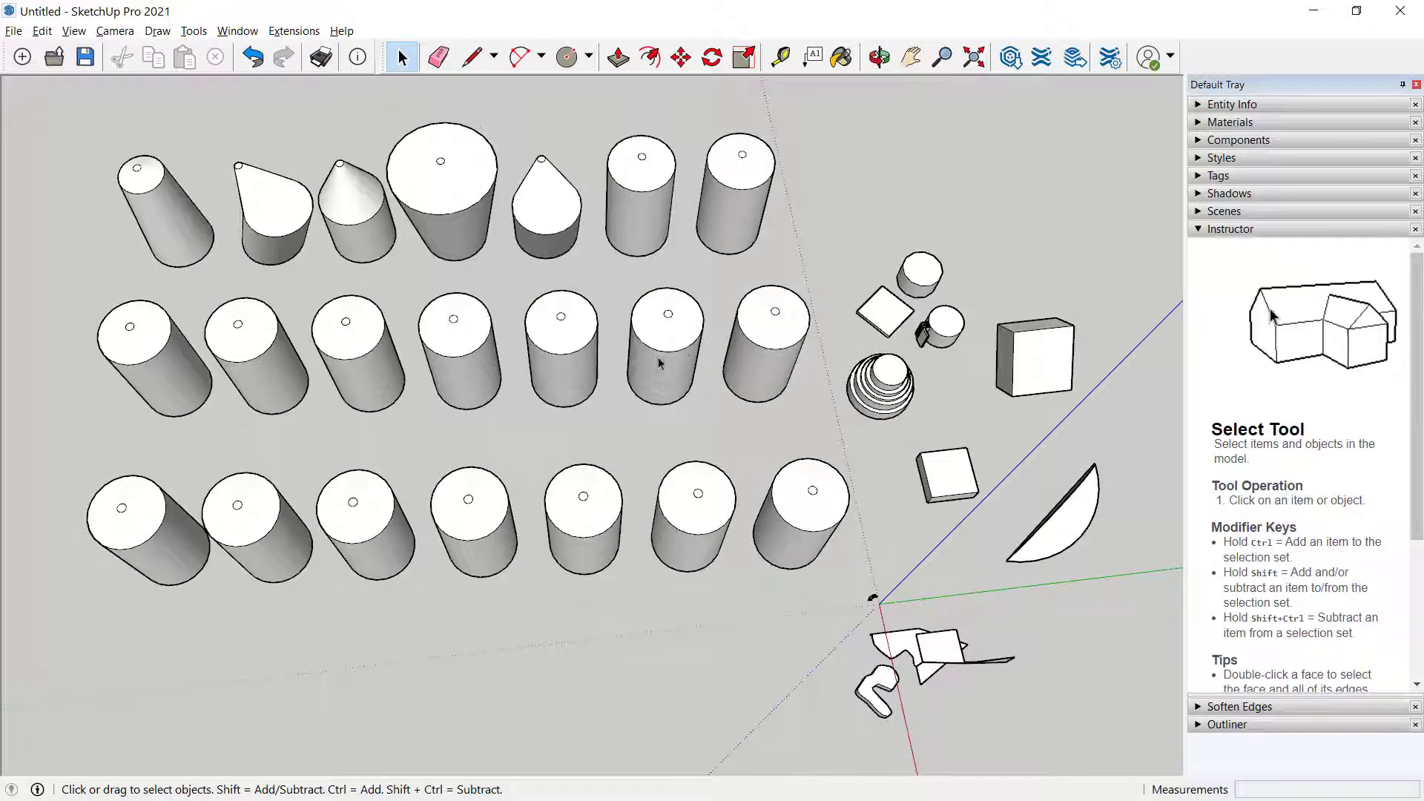
click(665, 354)
key(m)
click(663, 380)
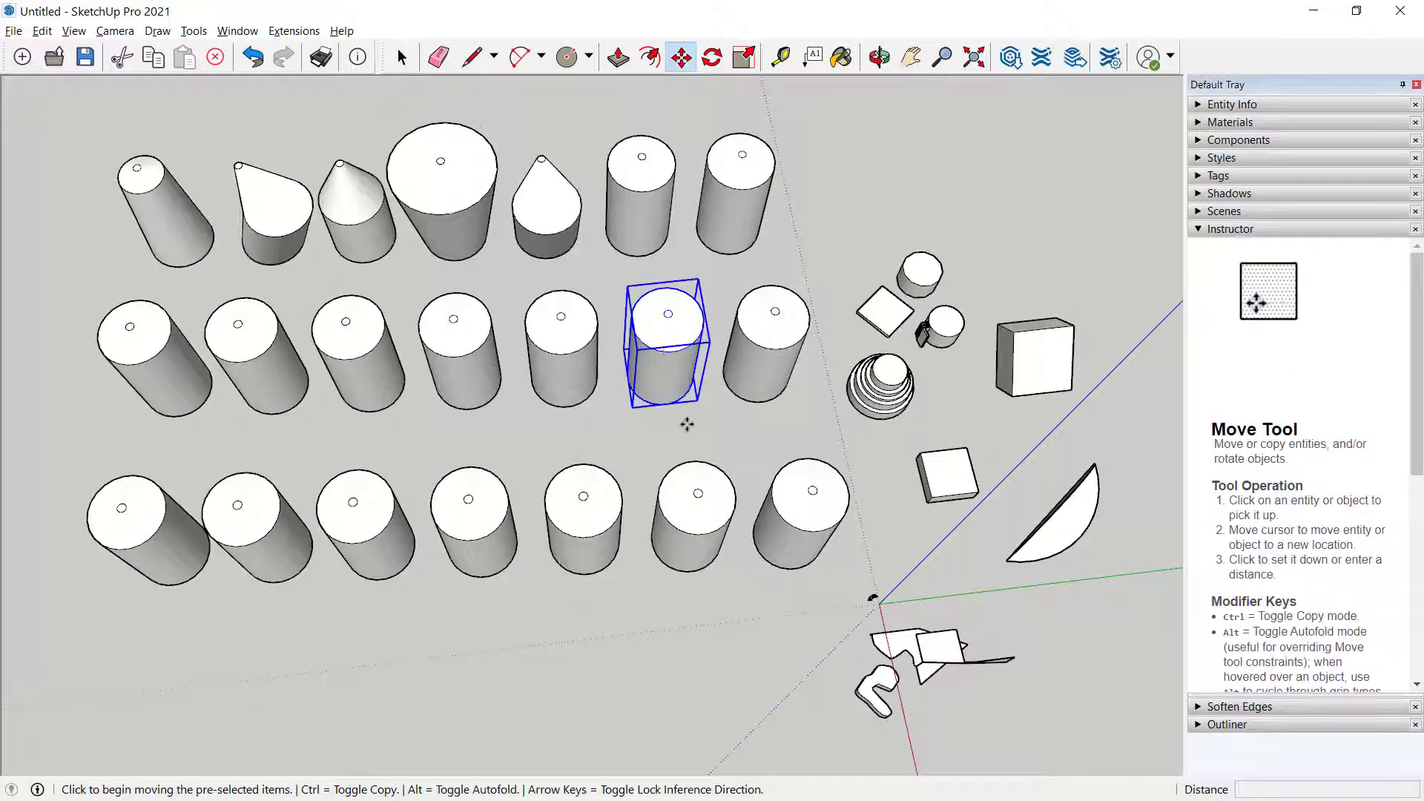
key(space)
Move the fourth cylinder in the grouped row so it overlaps the fifth, and deselect it
click(480, 375)
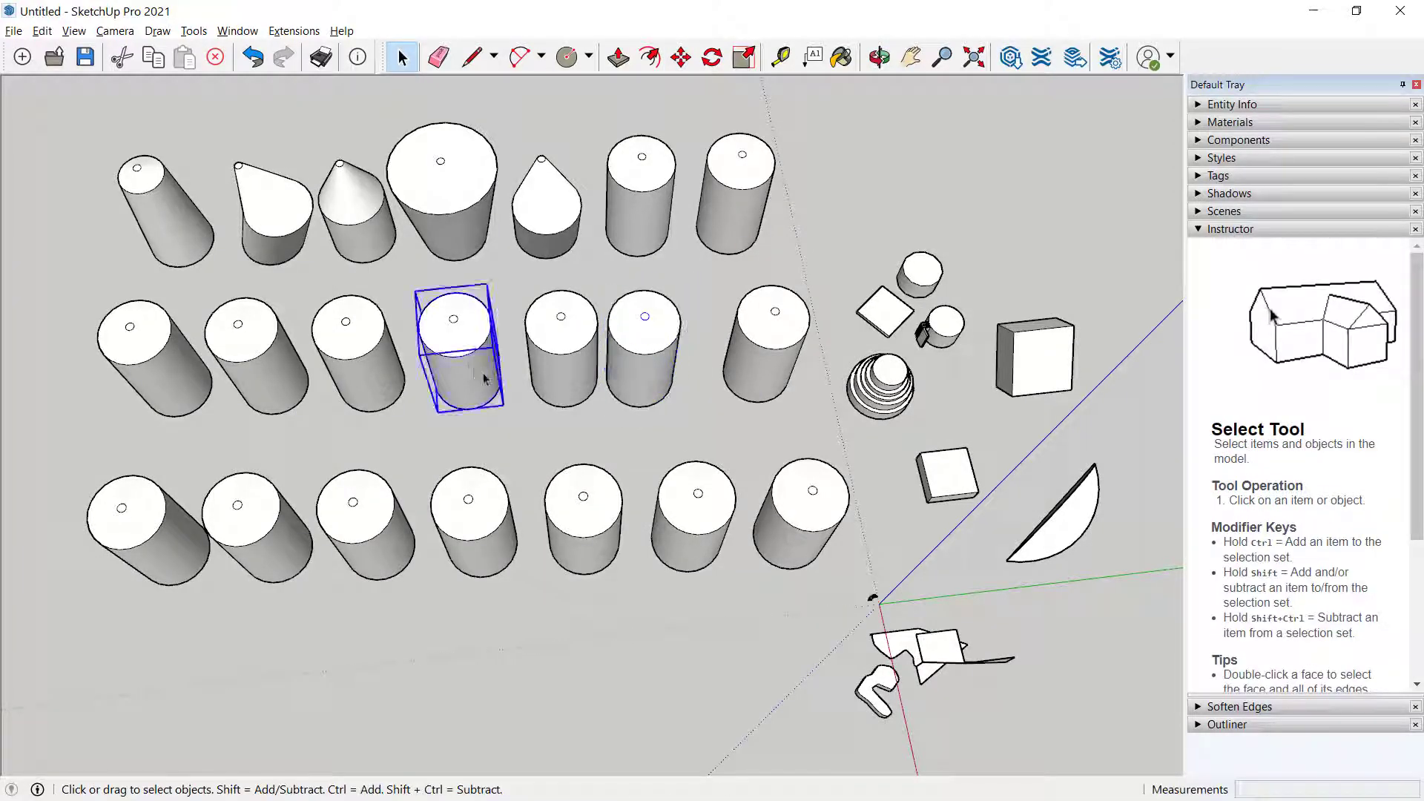
key(m)
click(509, 423)
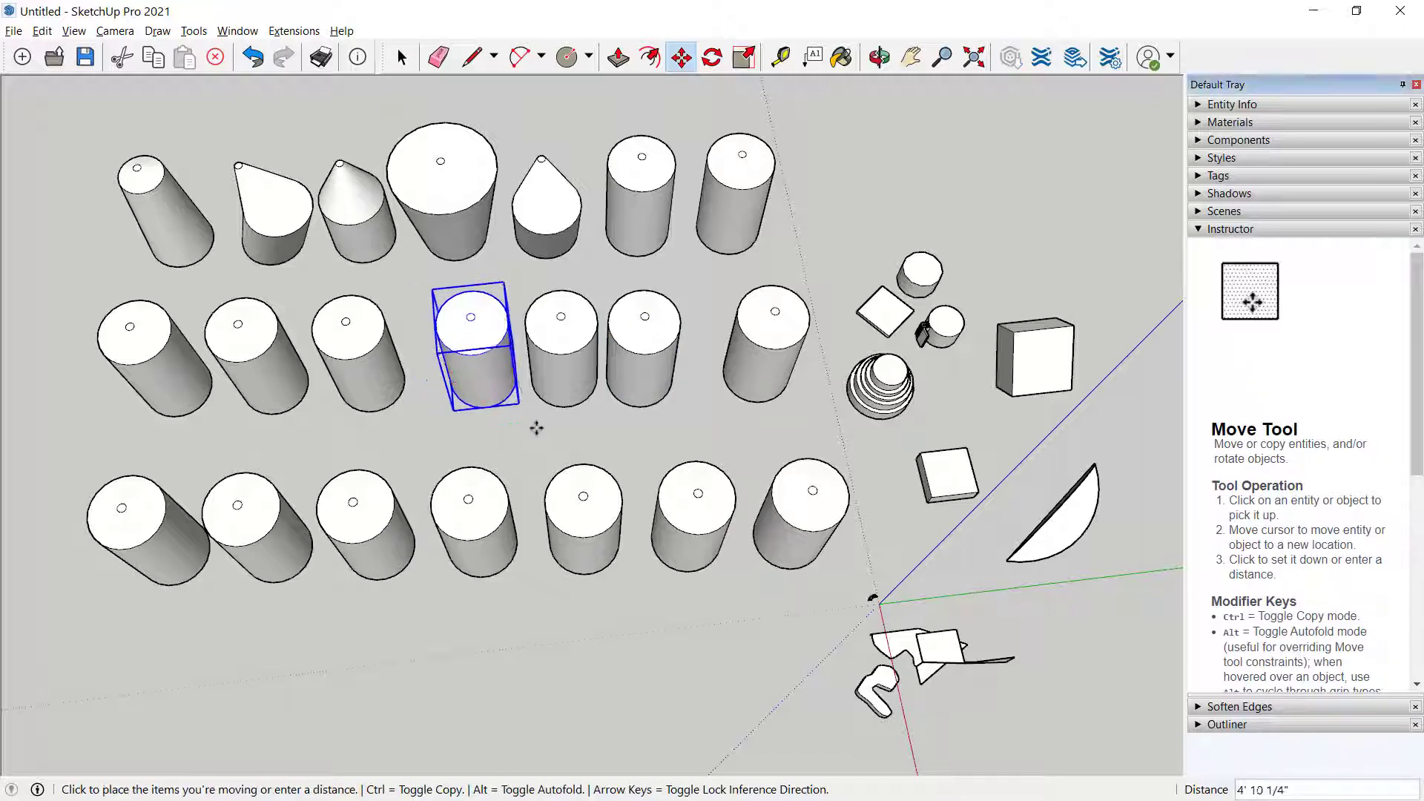
click(575, 427)
key(space)
click(448, 412)
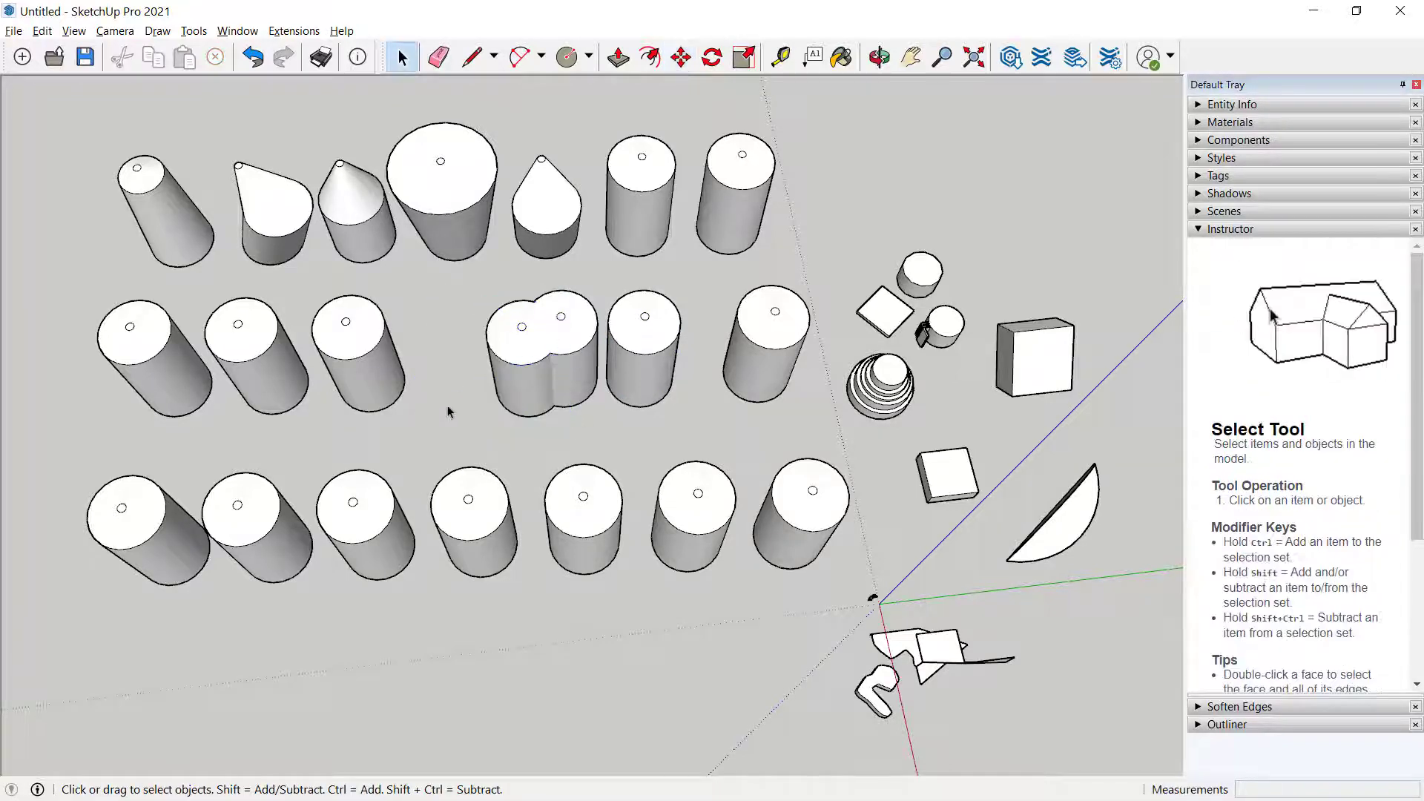
Move the third cylinder in the grouped row about 17' 4" so it overlaps the second
click(398, 376)
key(m)
click(413, 394)
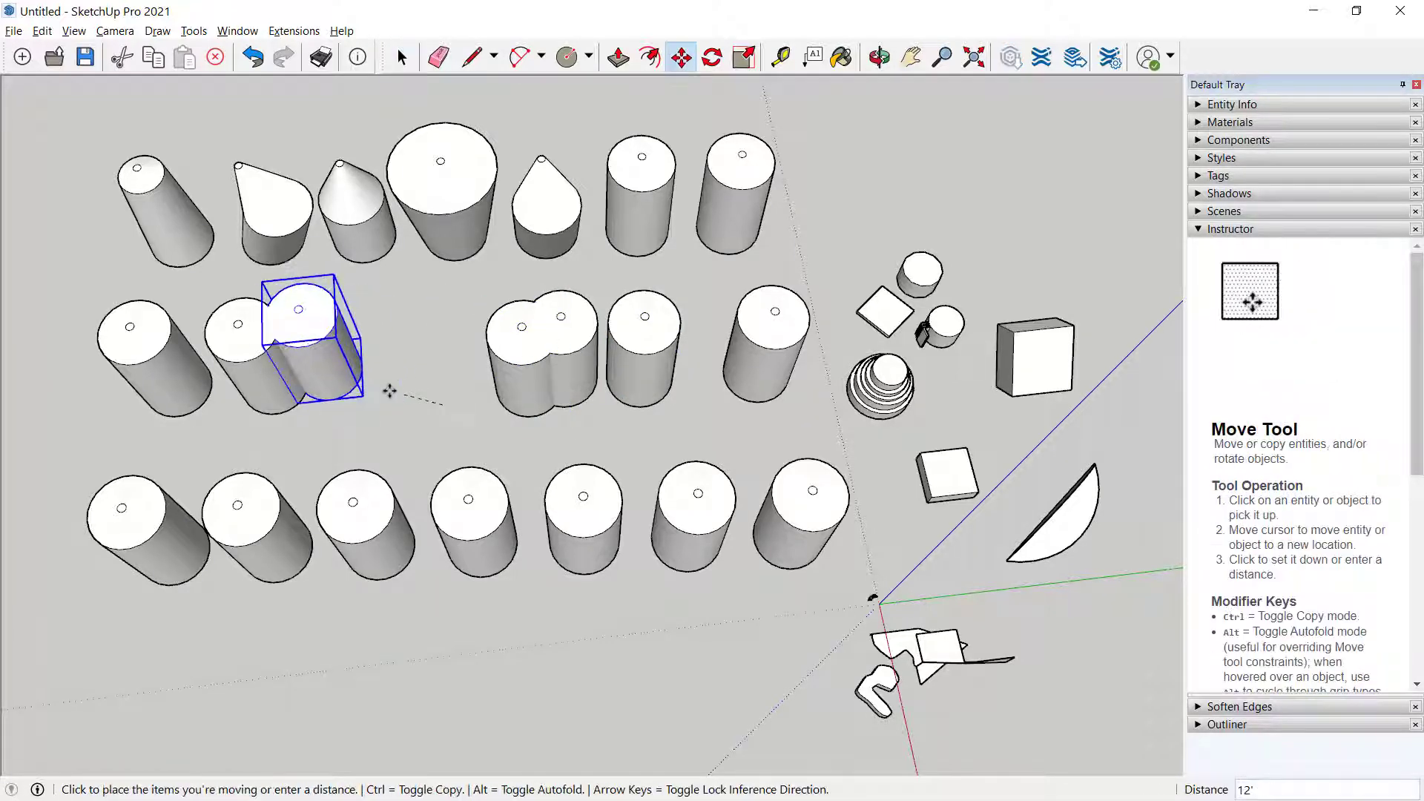
click(380, 391)
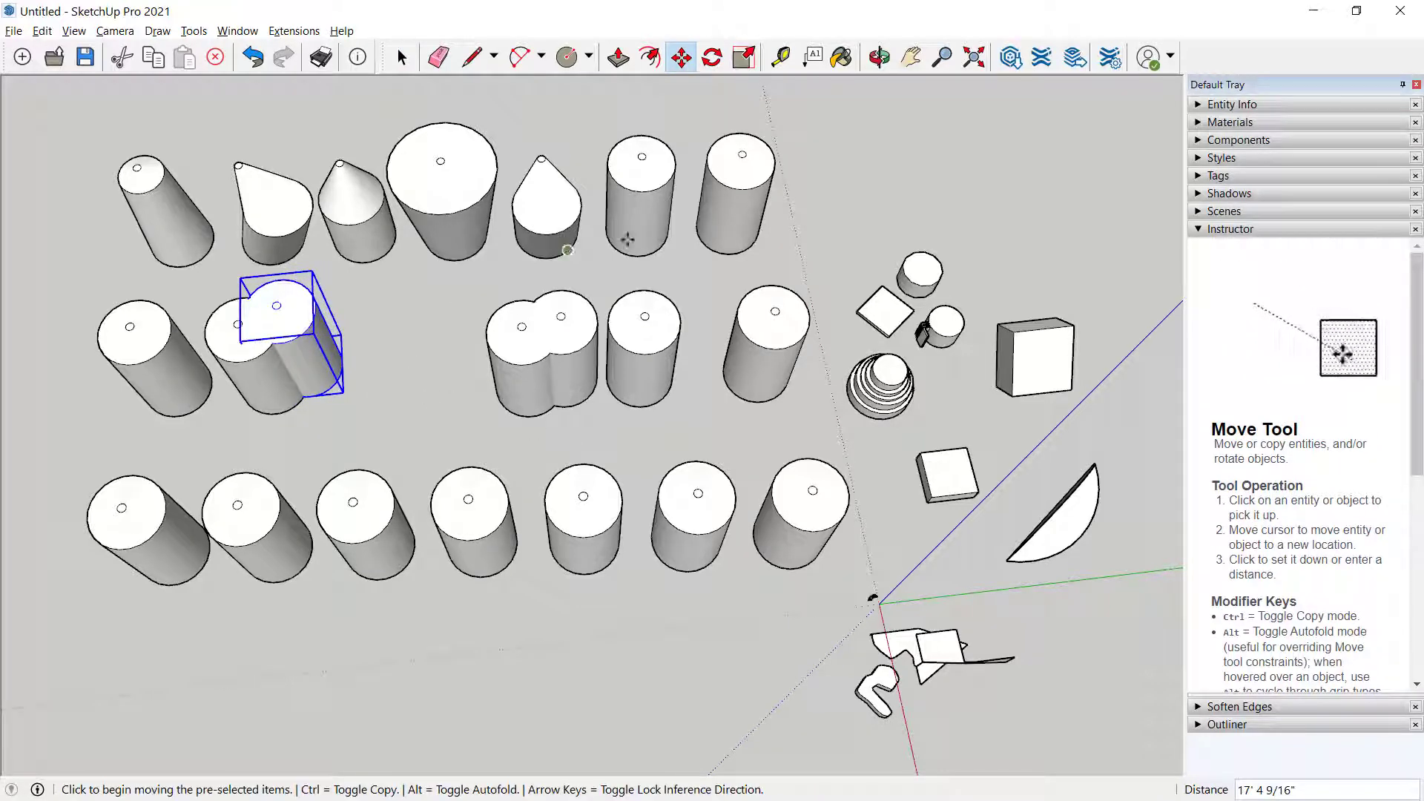
key(space)
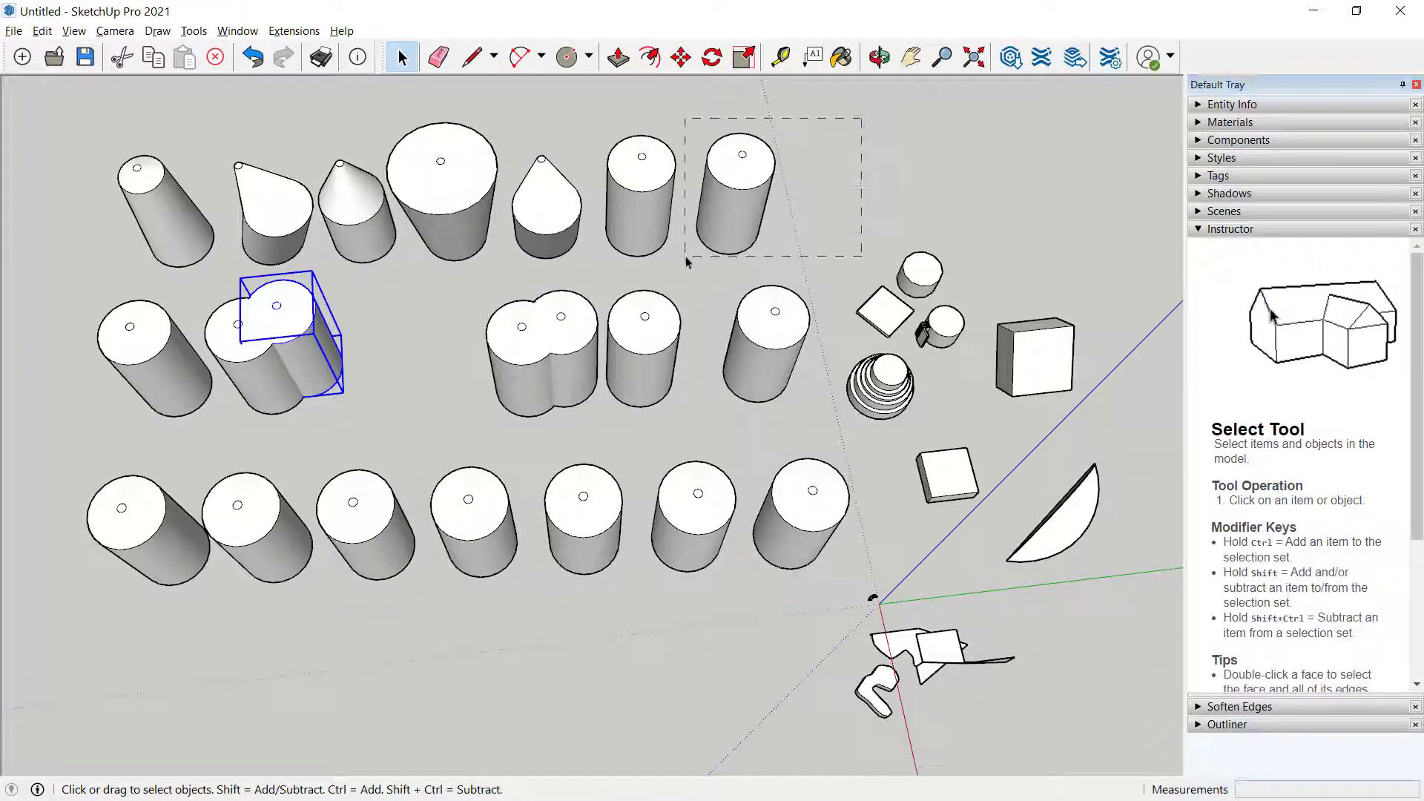
Select the whole seventh cylinder in the loose-geometry row, move it so it overlaps the sixth, and deselect it
drag(687, 260, 719, 265)
key(m)
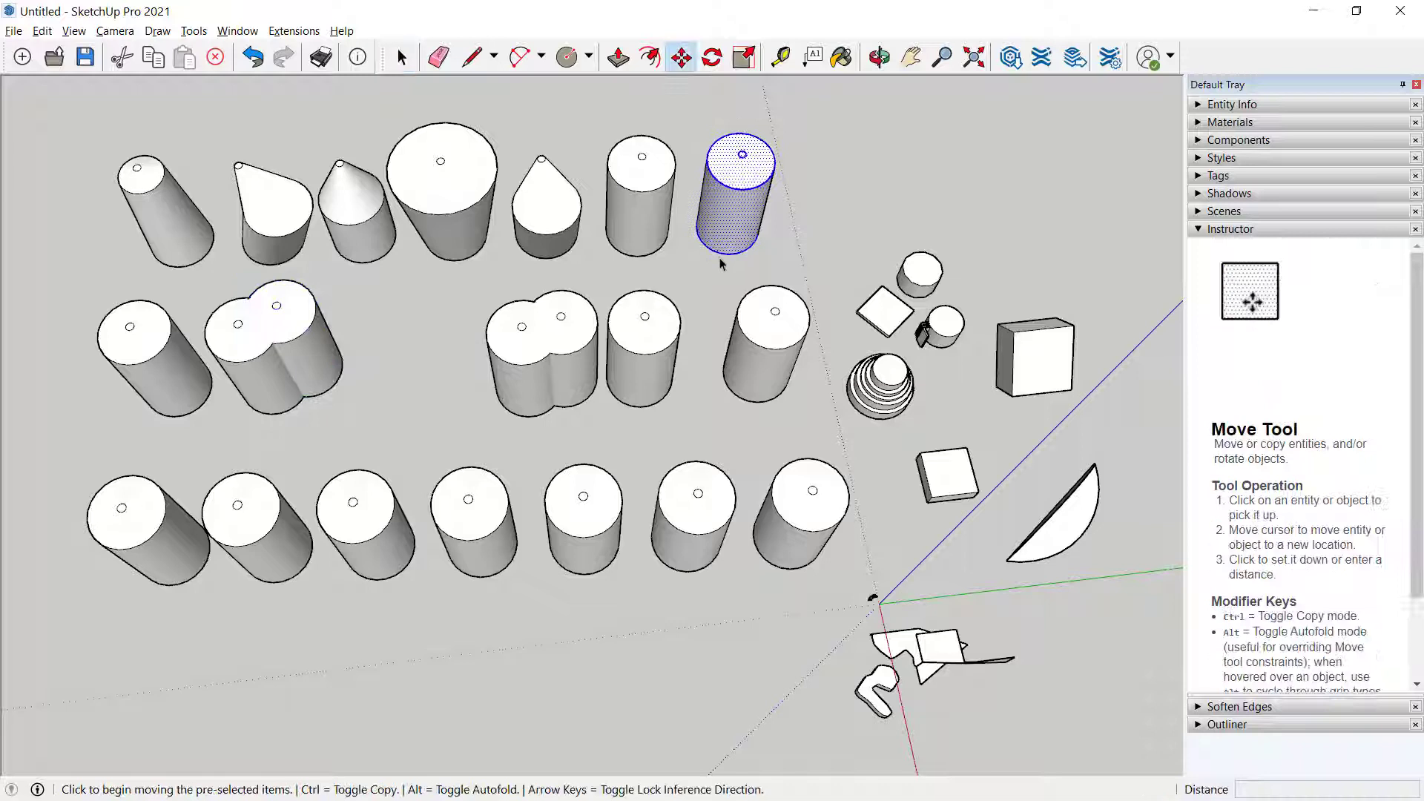
click(819, 234)
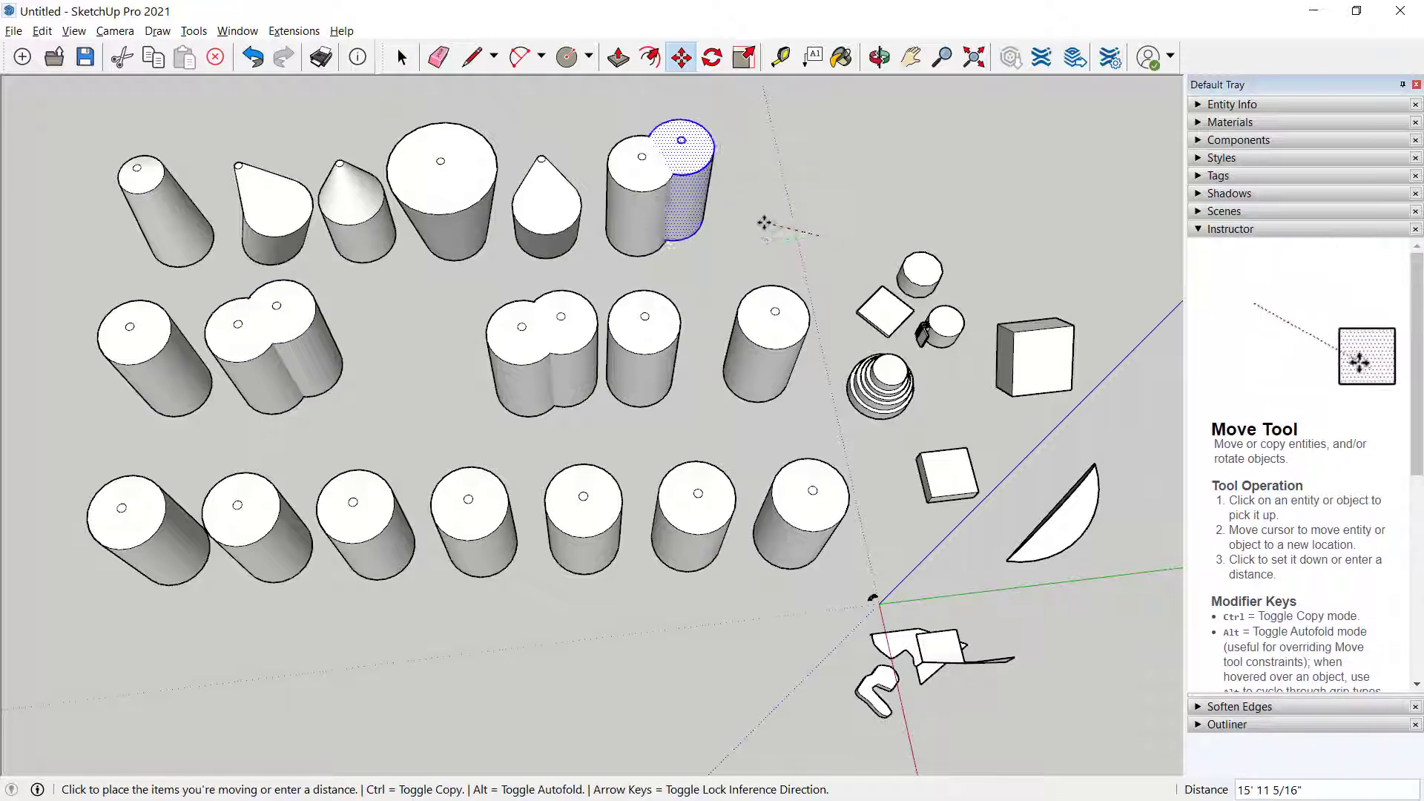
click(769, 238)
key(space)
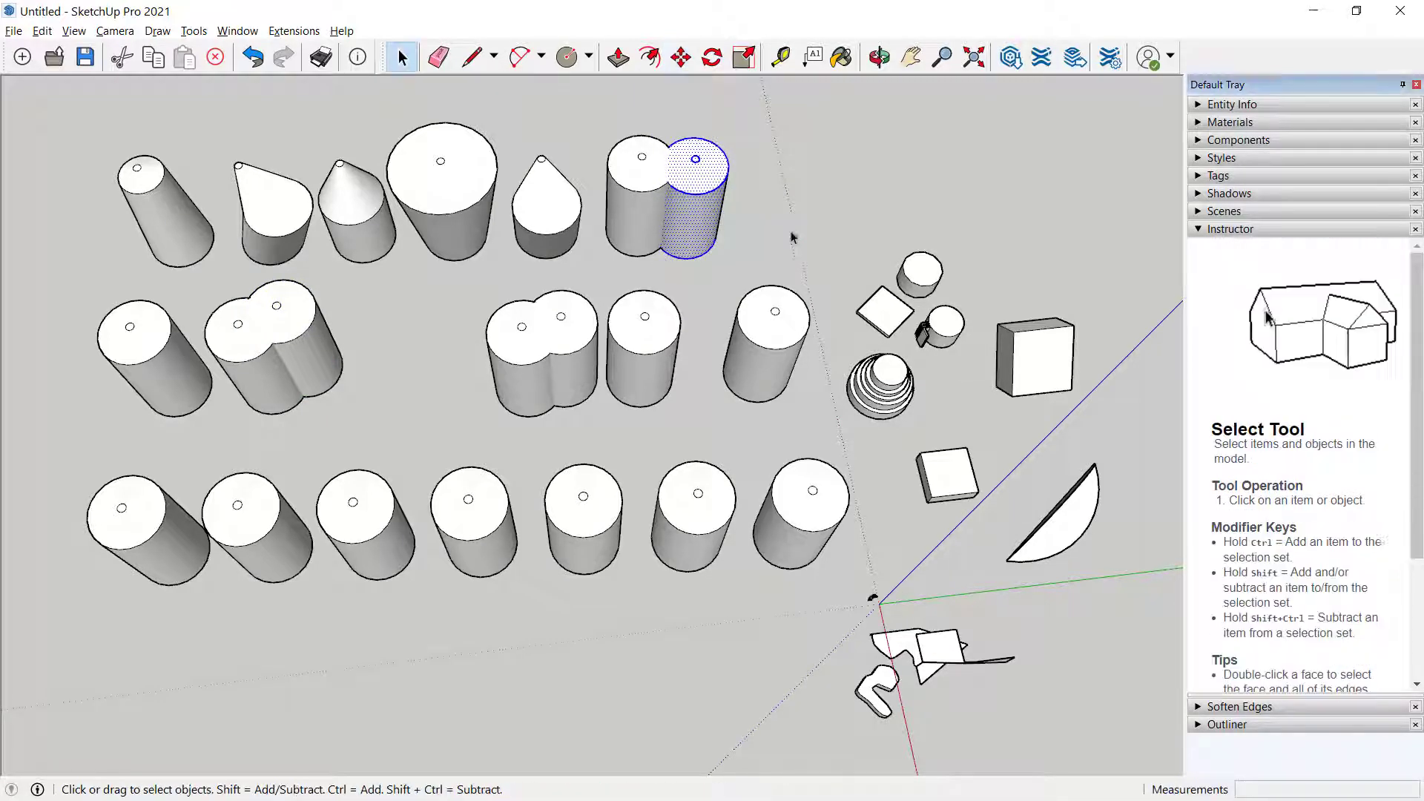
click(796, 224)
middle_drag(731, 233, 696, 245)
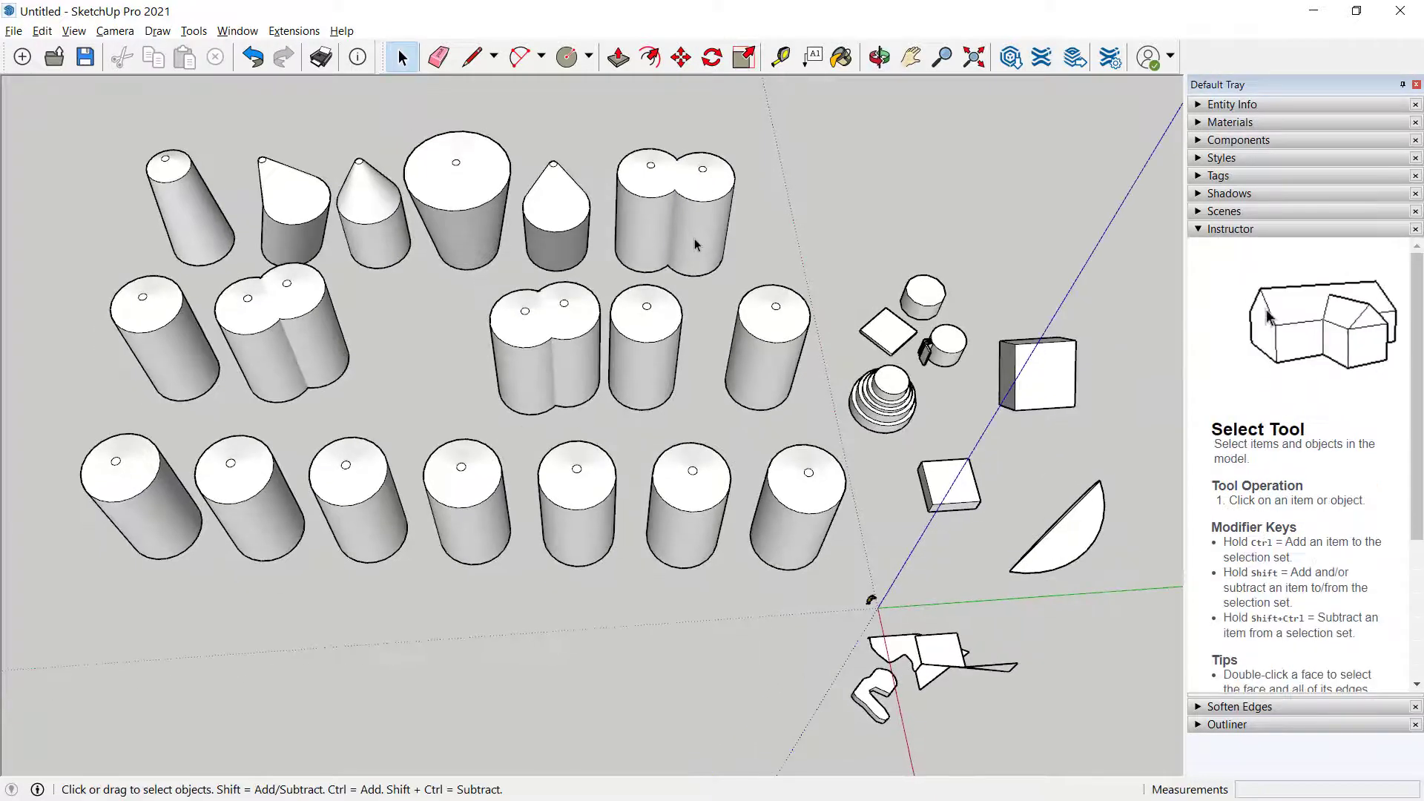
Move the side face of the seventh cylinder in the loose-geometry row about 3' 5" so it pulls on the overlapped sixth cylinder
key(m)
click(708, 237)
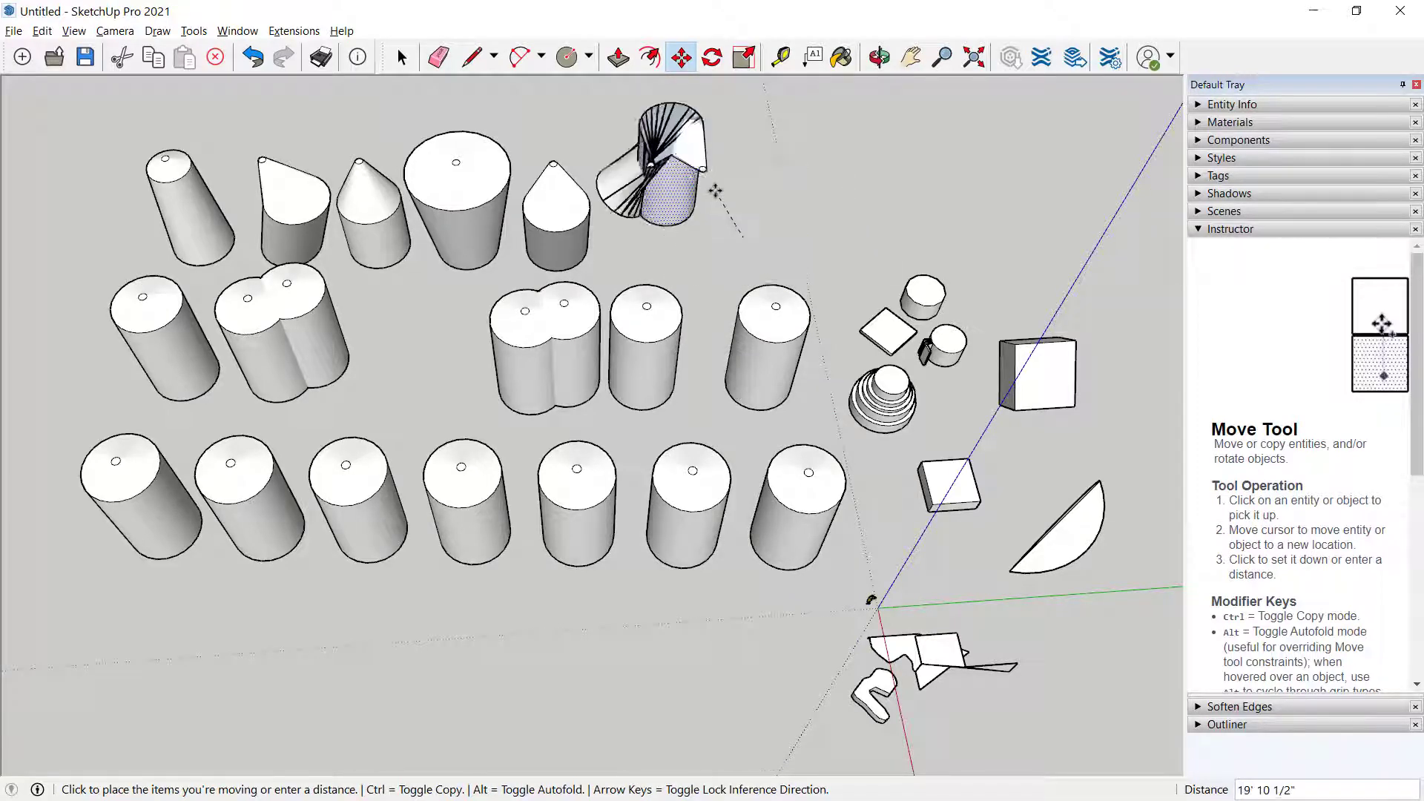
scroll(714, 190, up, 2)
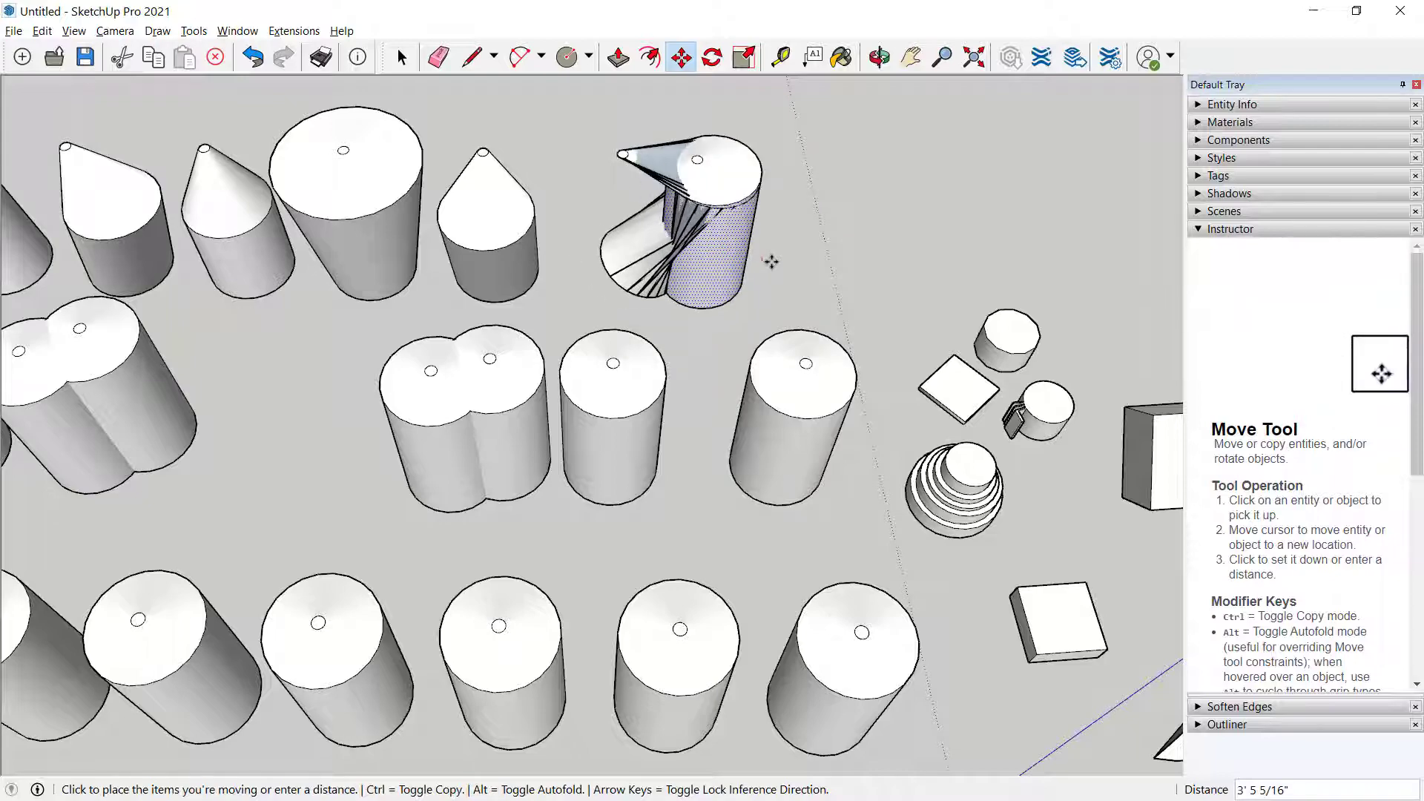
click(767, 260)
middle_drag(749, 276, 713, 255)
scroll(742, 282, down, 1)
scroll(710, 260, down, 1)
middle_drag(671, 356, 703, 340)
scroll(702, 341, down, 1)
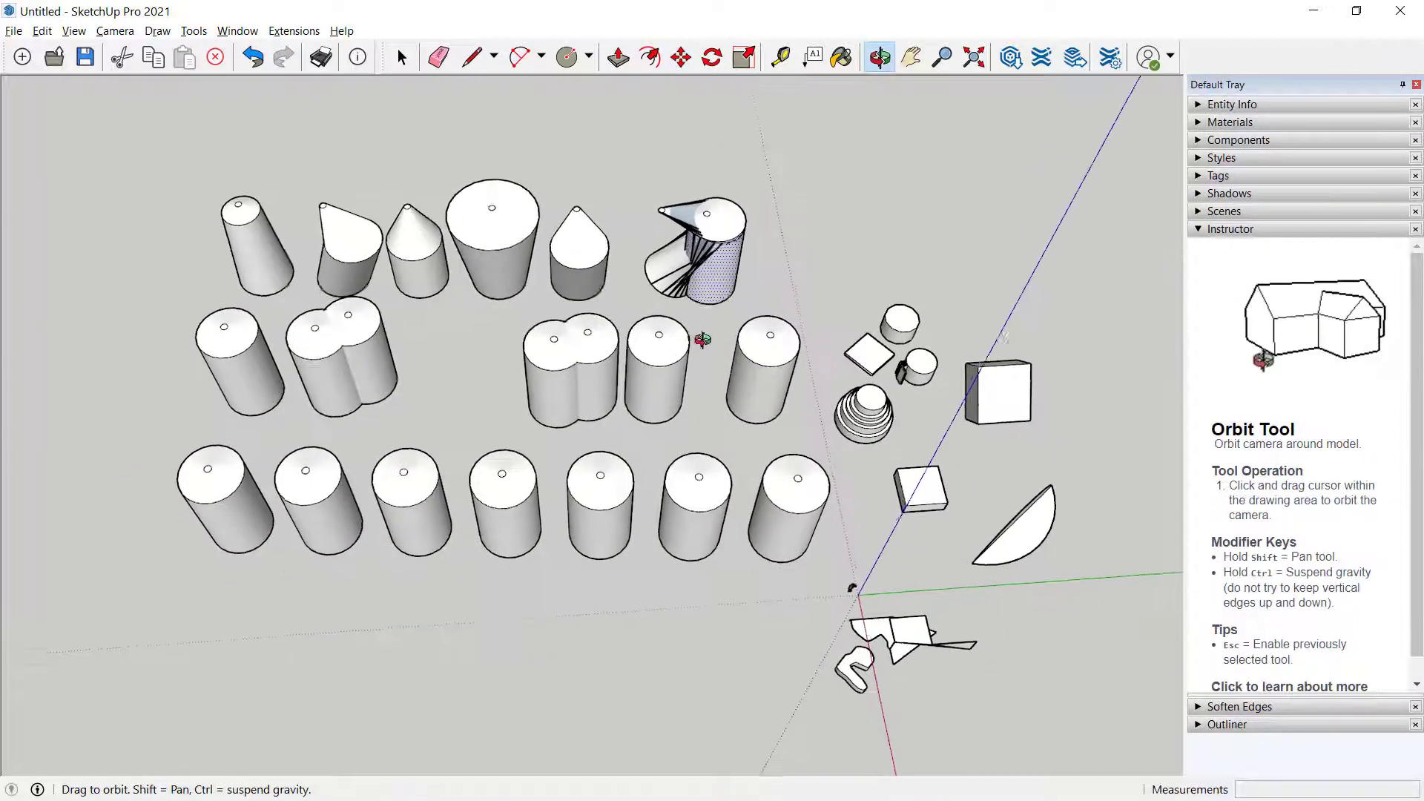
Select the fifth cylinder in the grouped row and shift it about 11 7/8"
key(space)
click(601, 378)
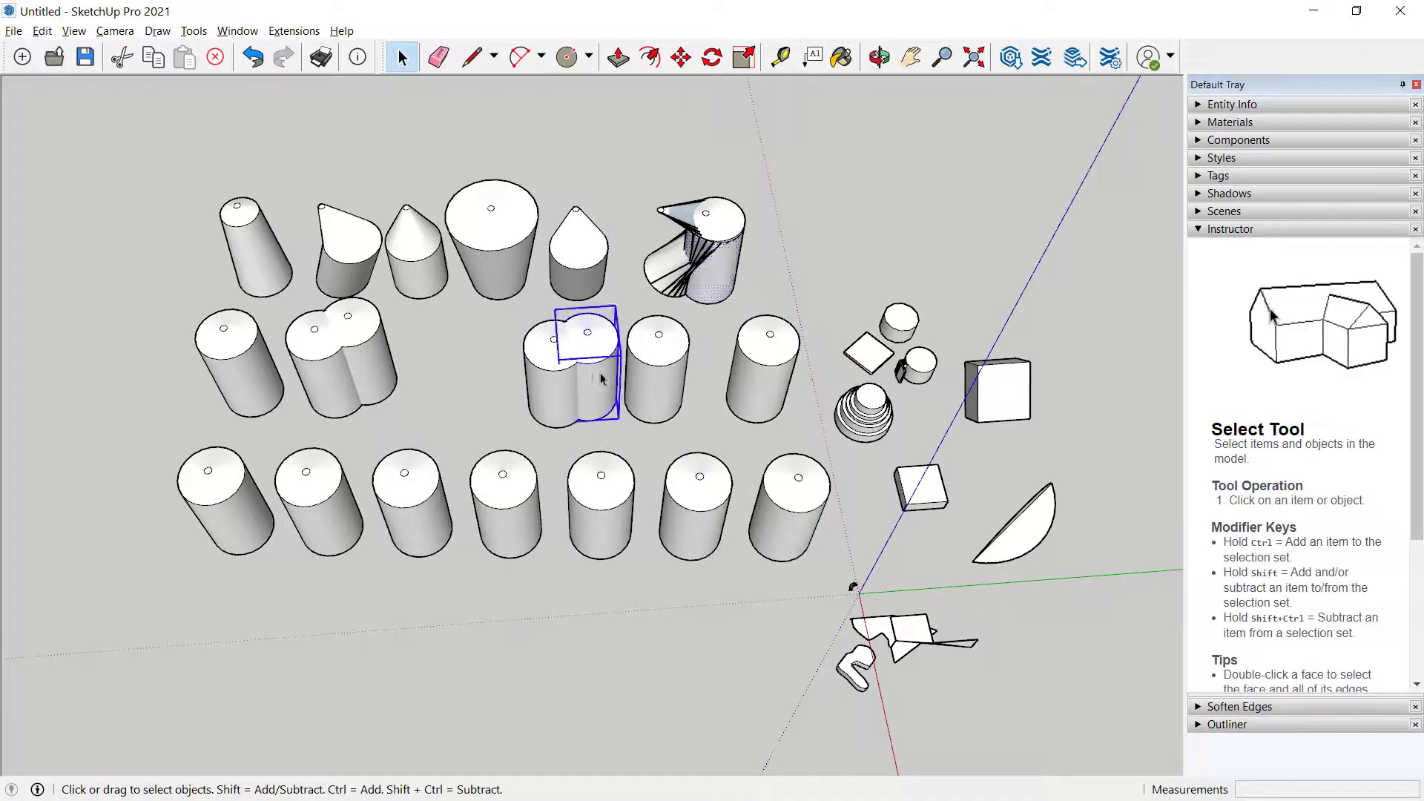
key(m)
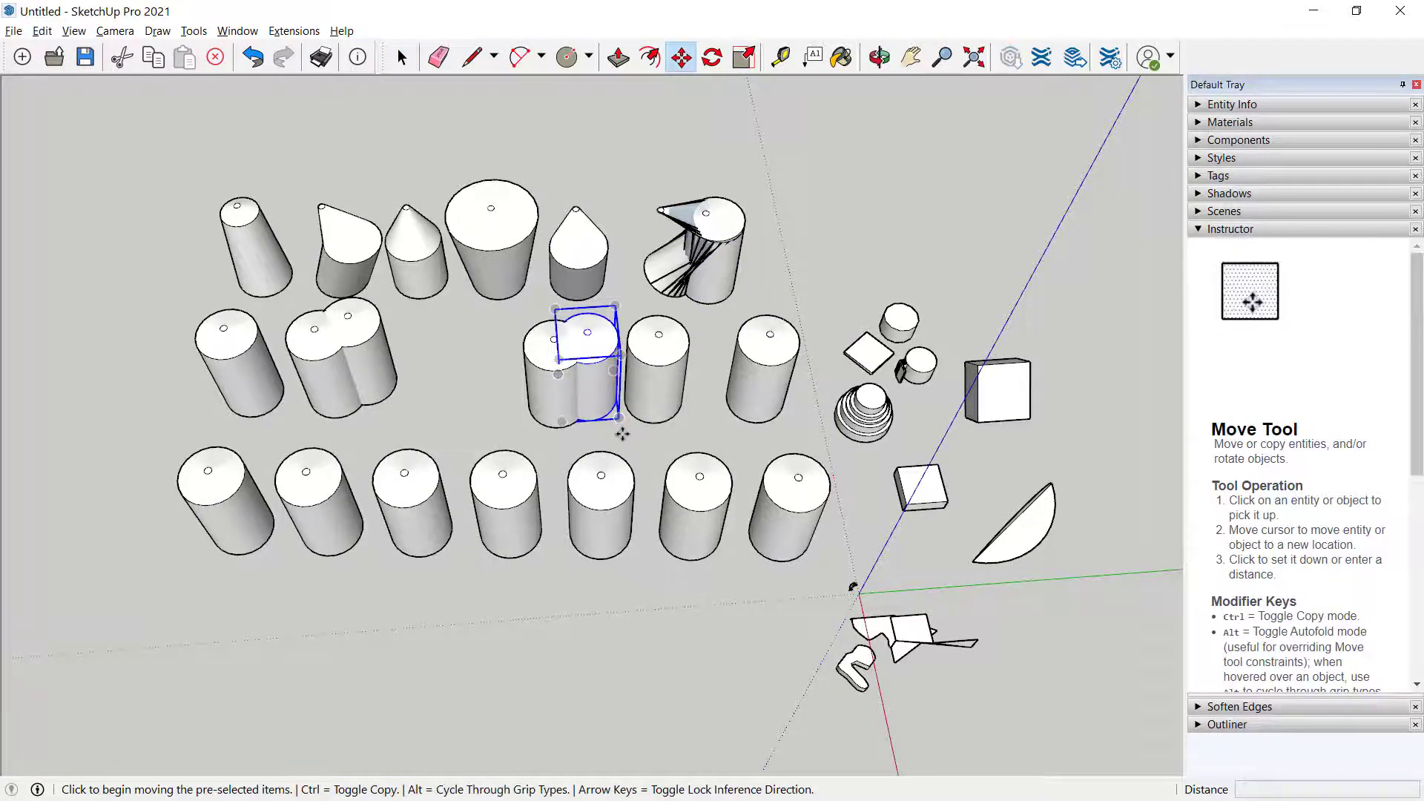
click(620, 433)
click(623, 432)
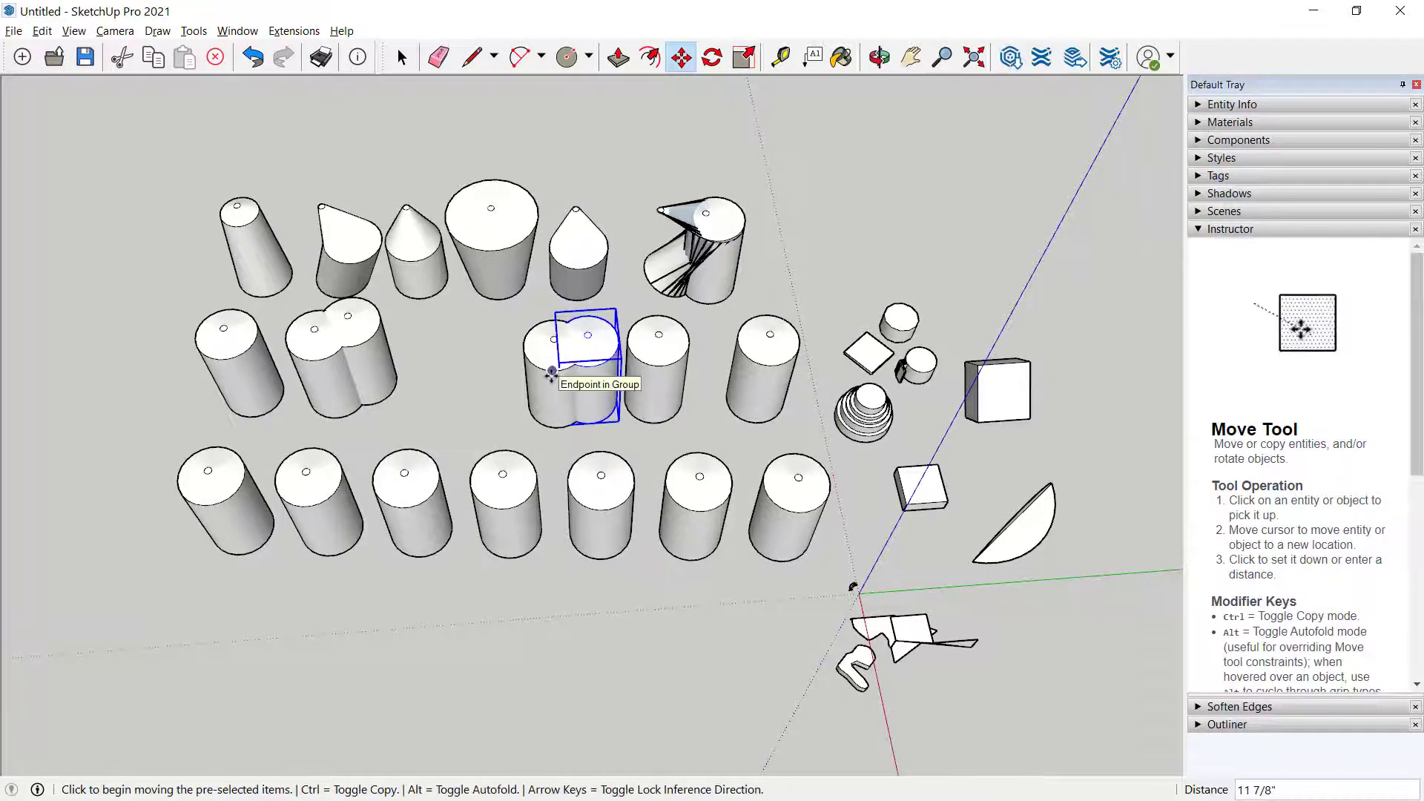
key(space)
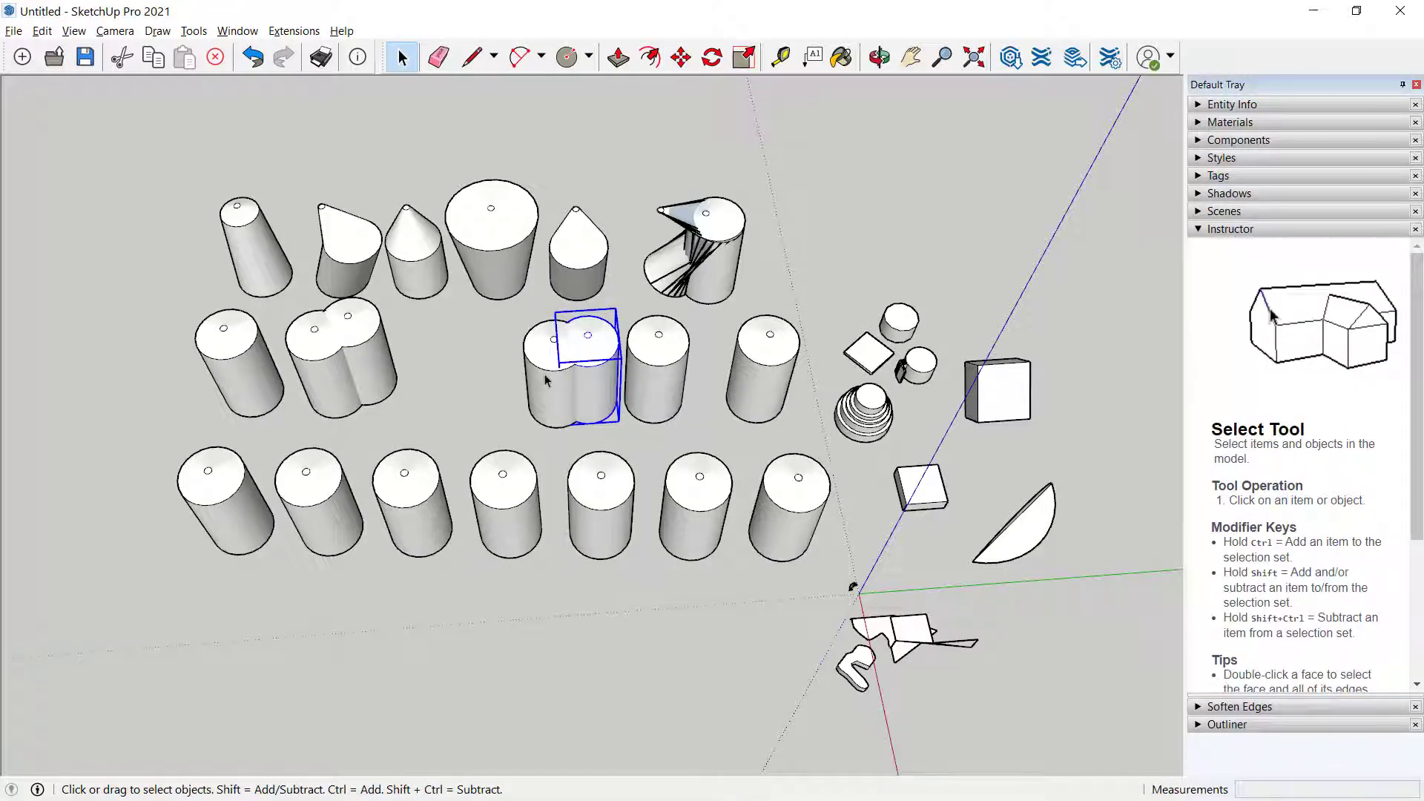
Open the fourth group in the grouped row, lower its outer top edge about 12', and close the group
double_click(546, 380)
key(m)
click(543, 368)
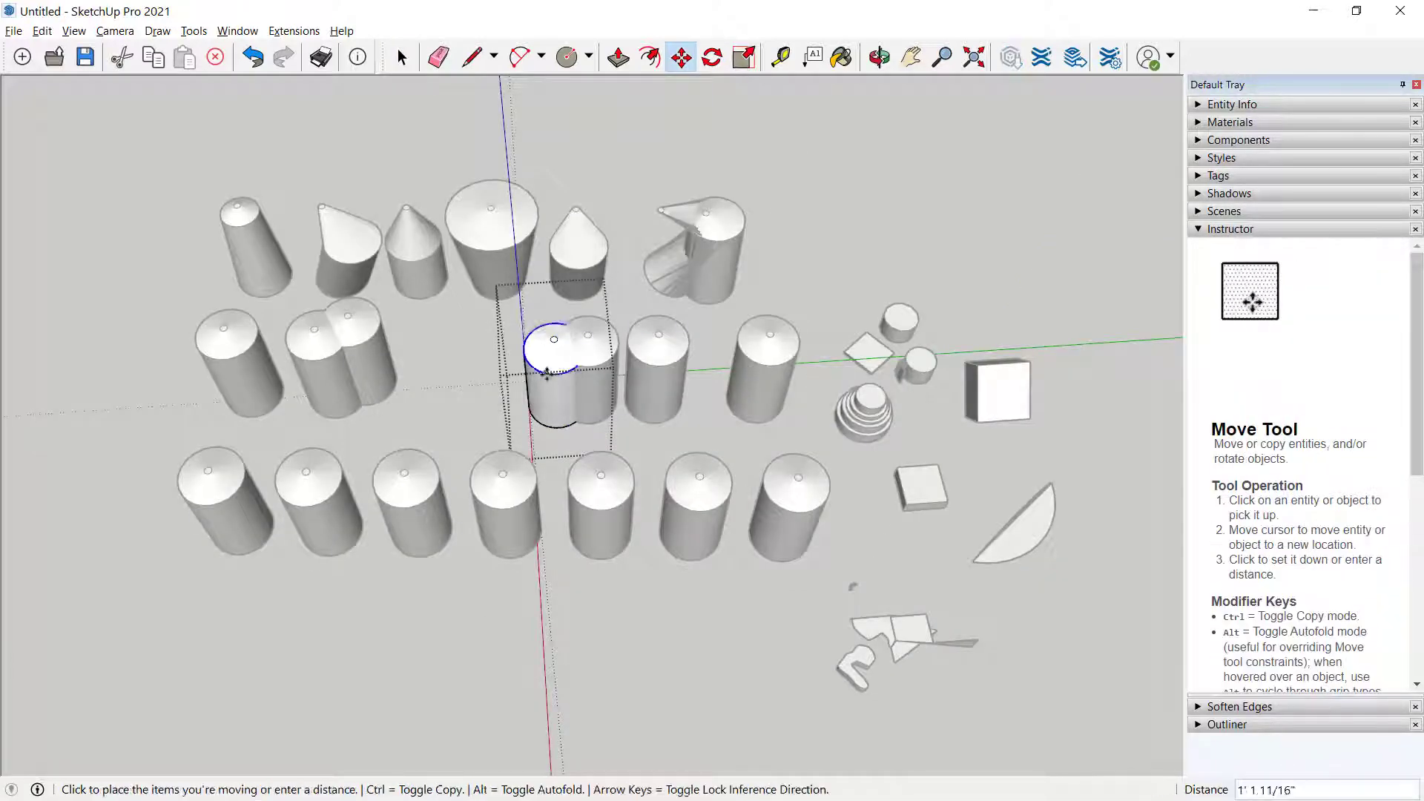
click(538, 396)
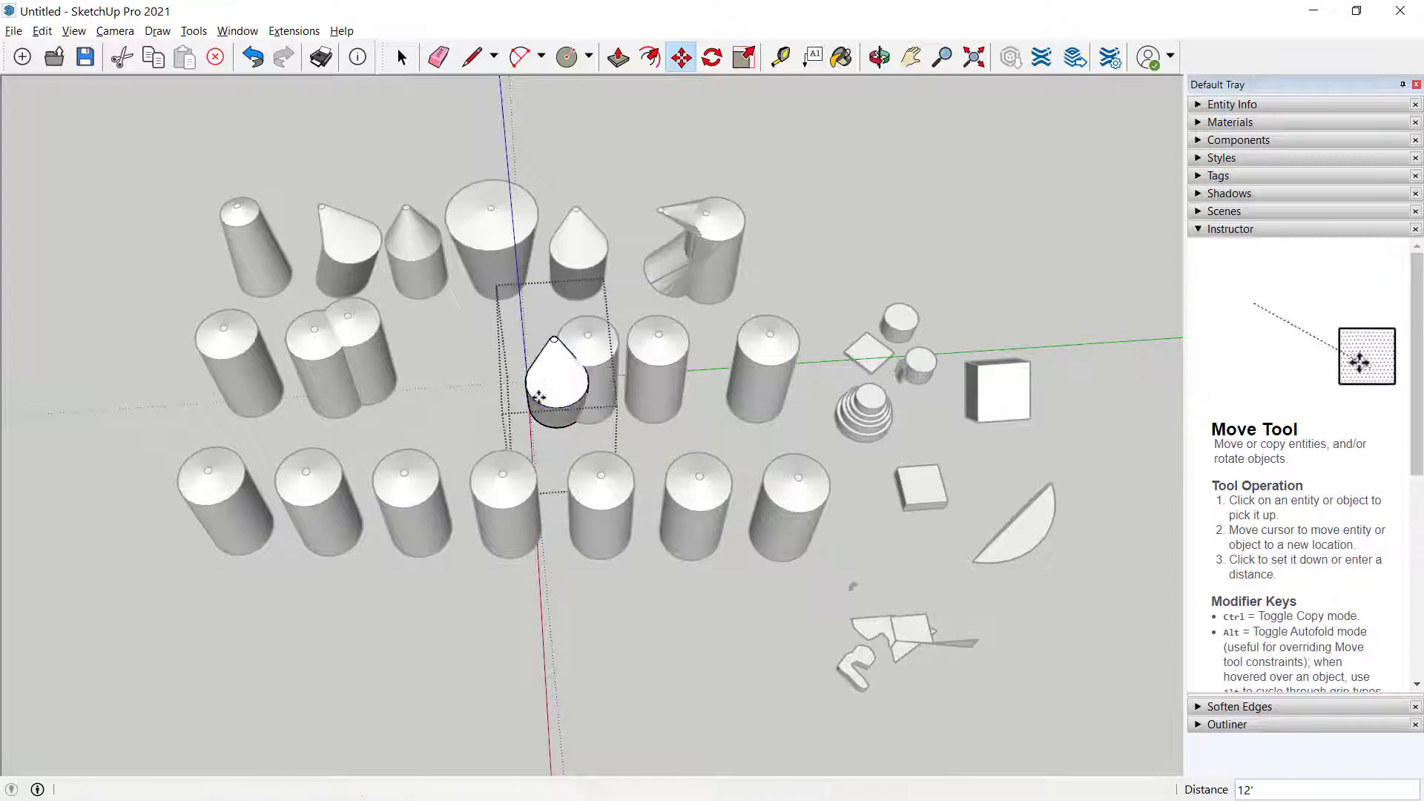
key(space)
click(455, 340)
middle_drag(558, 393, 598, 339)
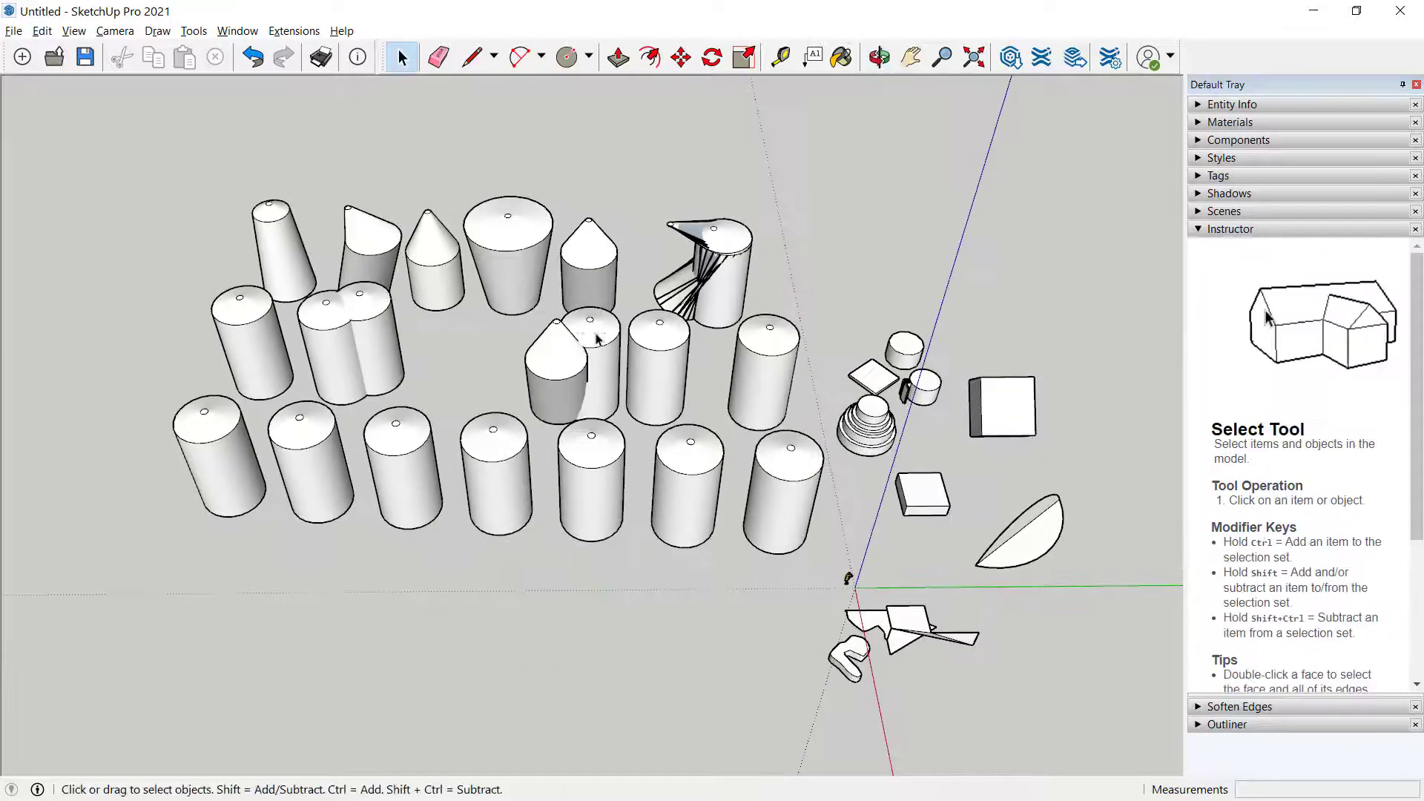
Open the third group in the grouped row, lower its outer top edge about 12', and close the group
click(385, 332)
double_click(385, 331)
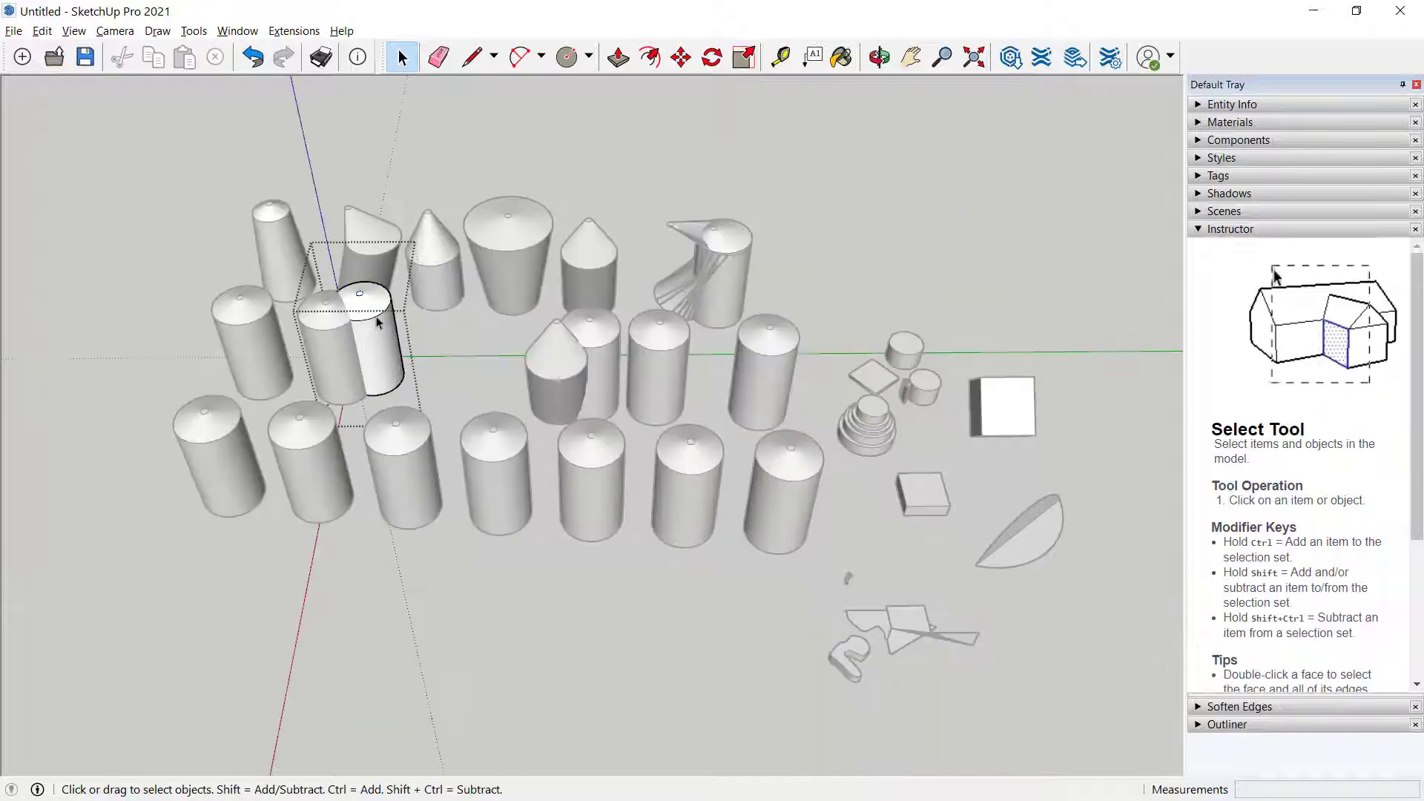
key(m)
click(378, 318)
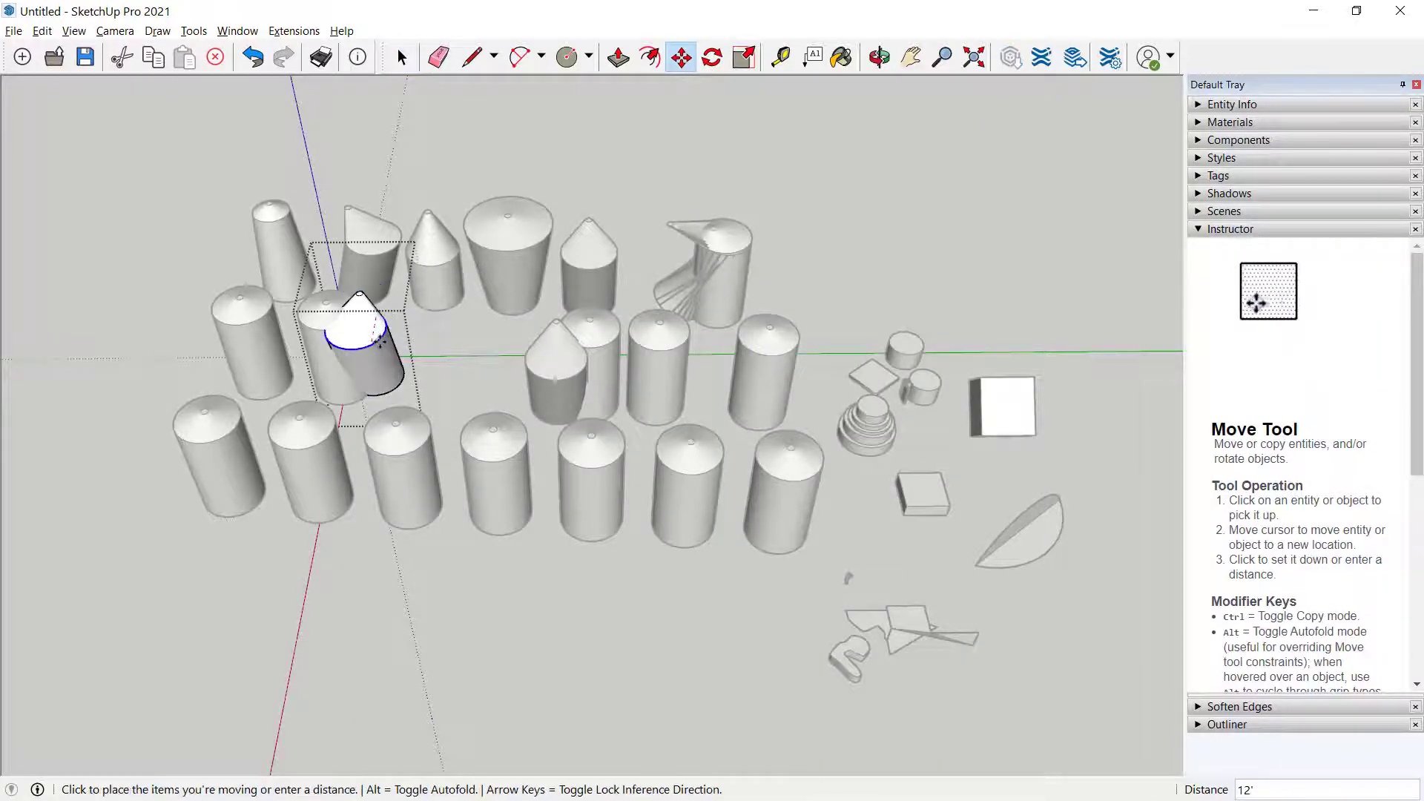
click(380, 340)
key(space)
click(457, 346)
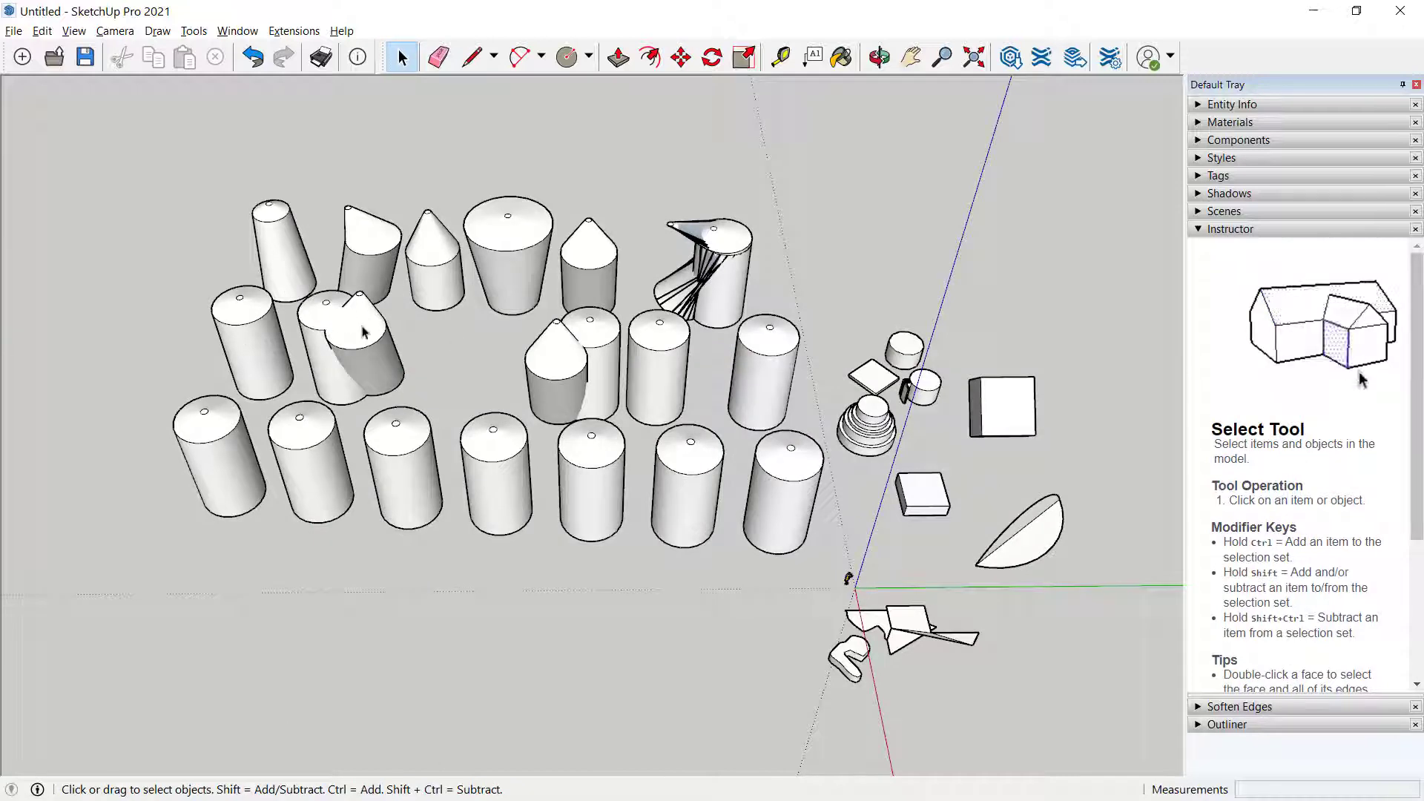
Move the third group about 12' away from the second so they stand apart, and deselect it
click(381, 338)
key(m)
click(383, 340)
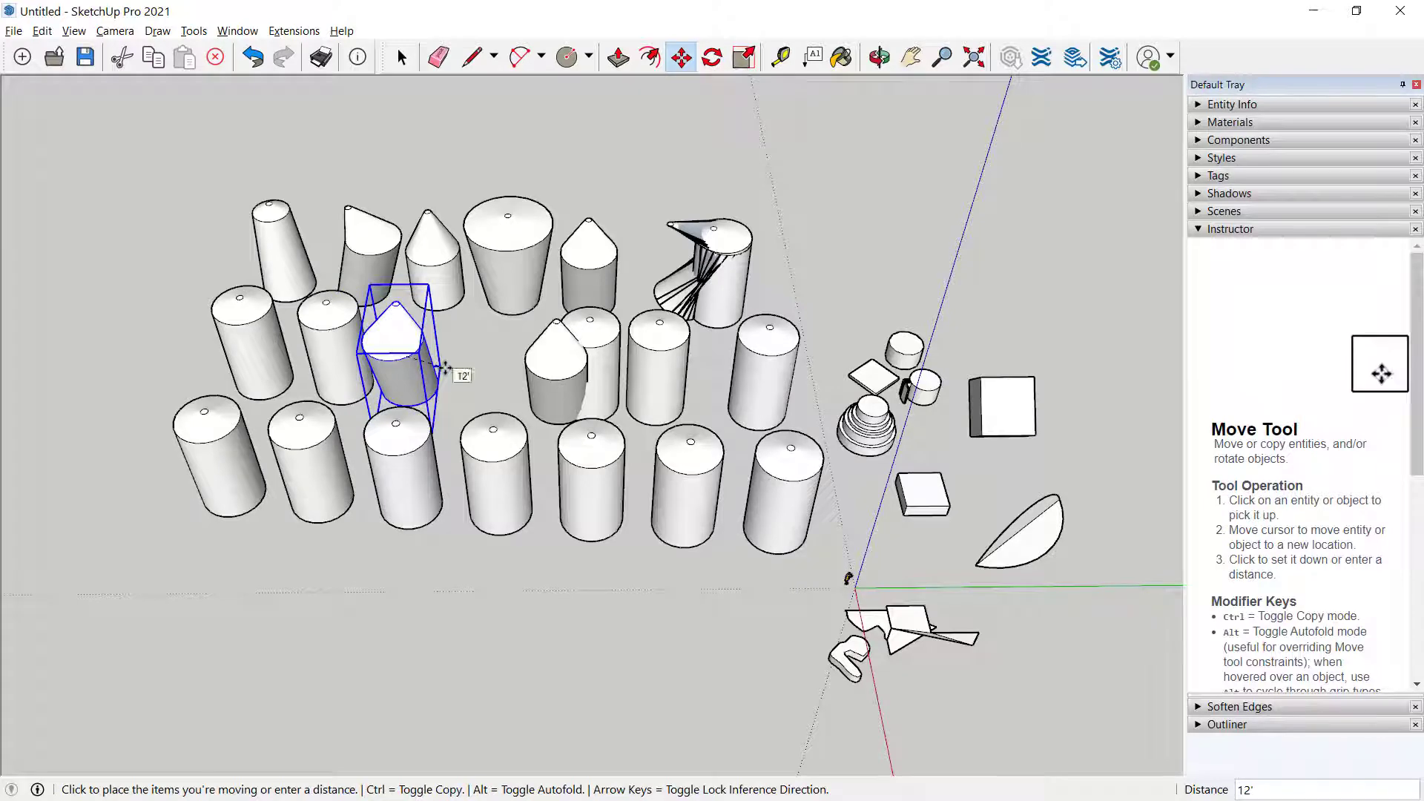
click(445, 361)
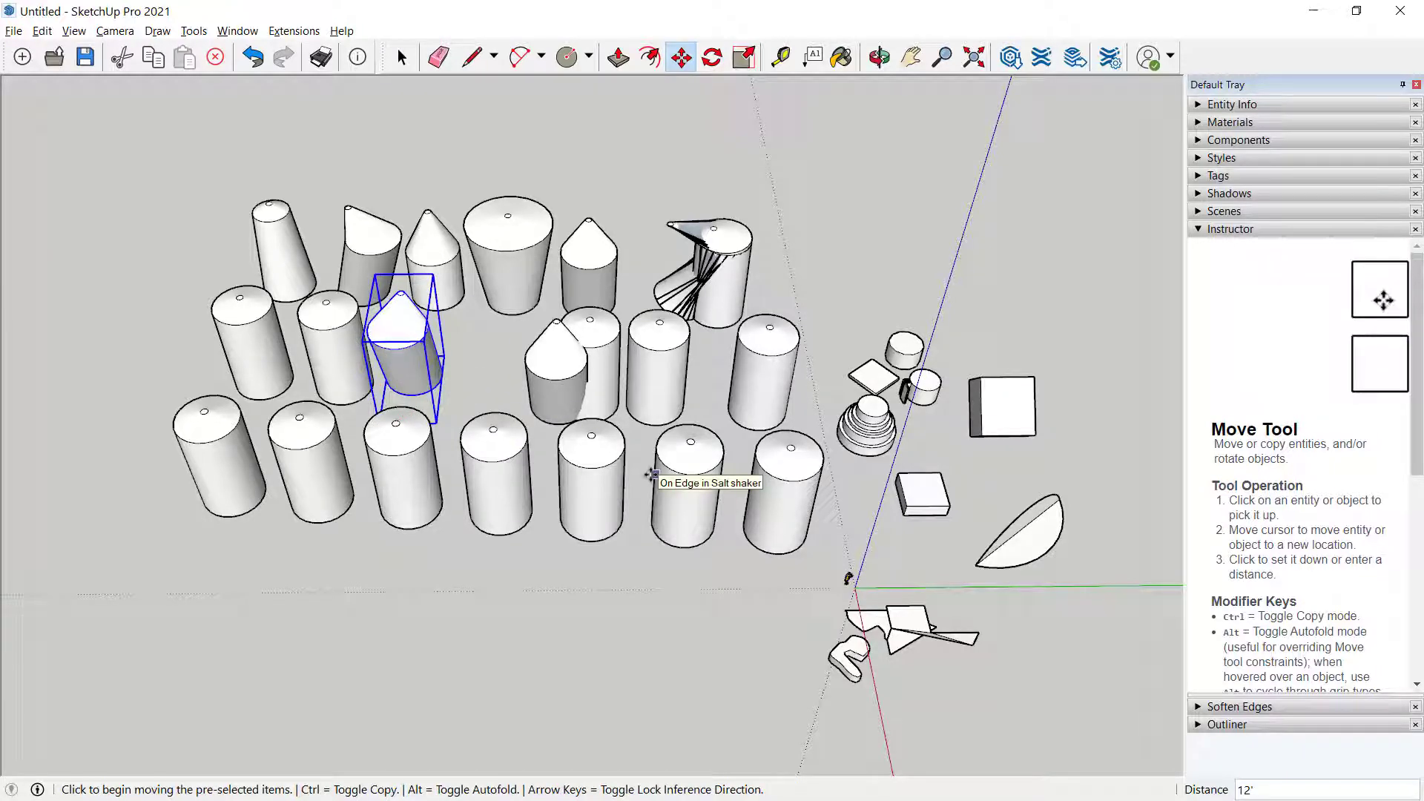
key(space)
click(653, 567)
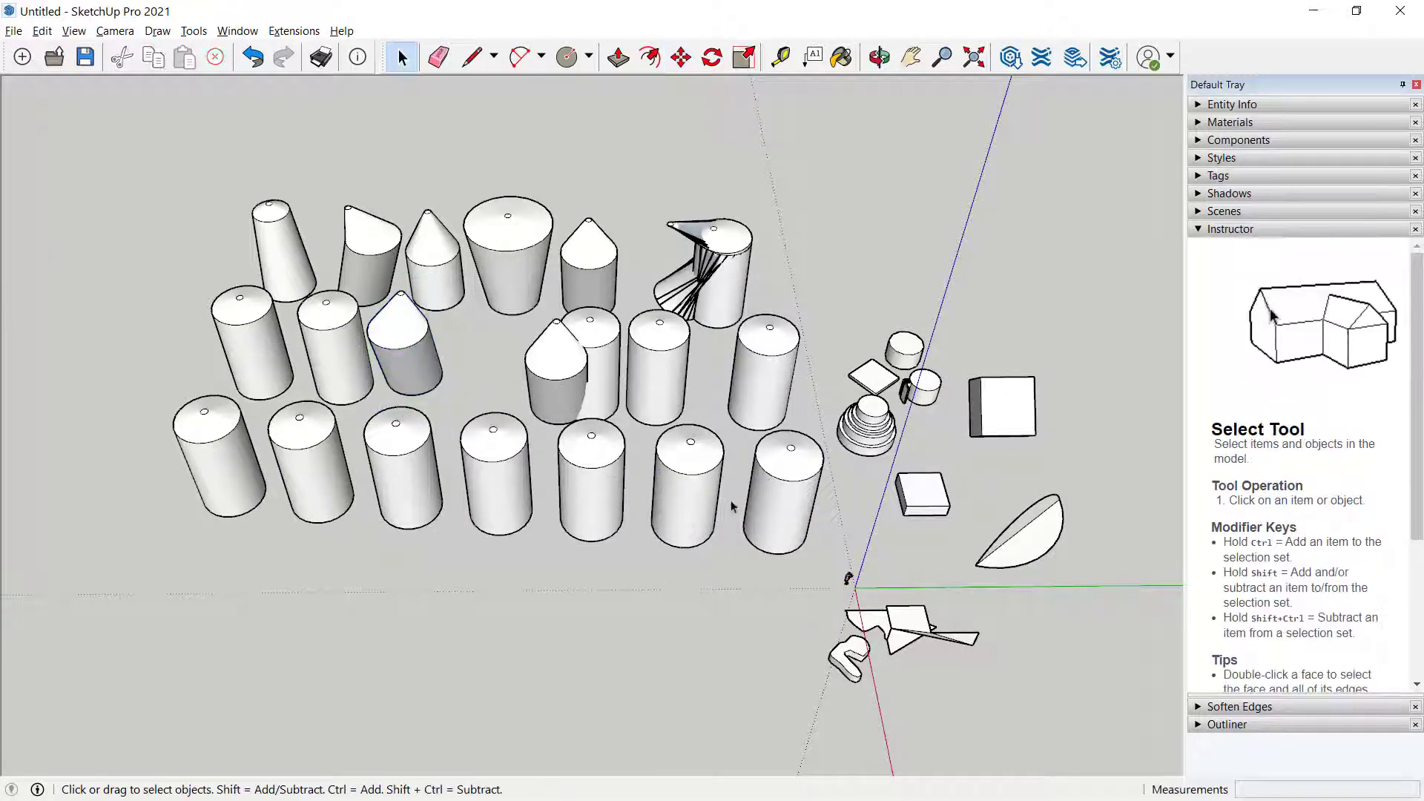
Open the seventh cylinder in the component row for editing
middle_drag(621, 583, 640, 536)
scroll(682, 512, up, 2)
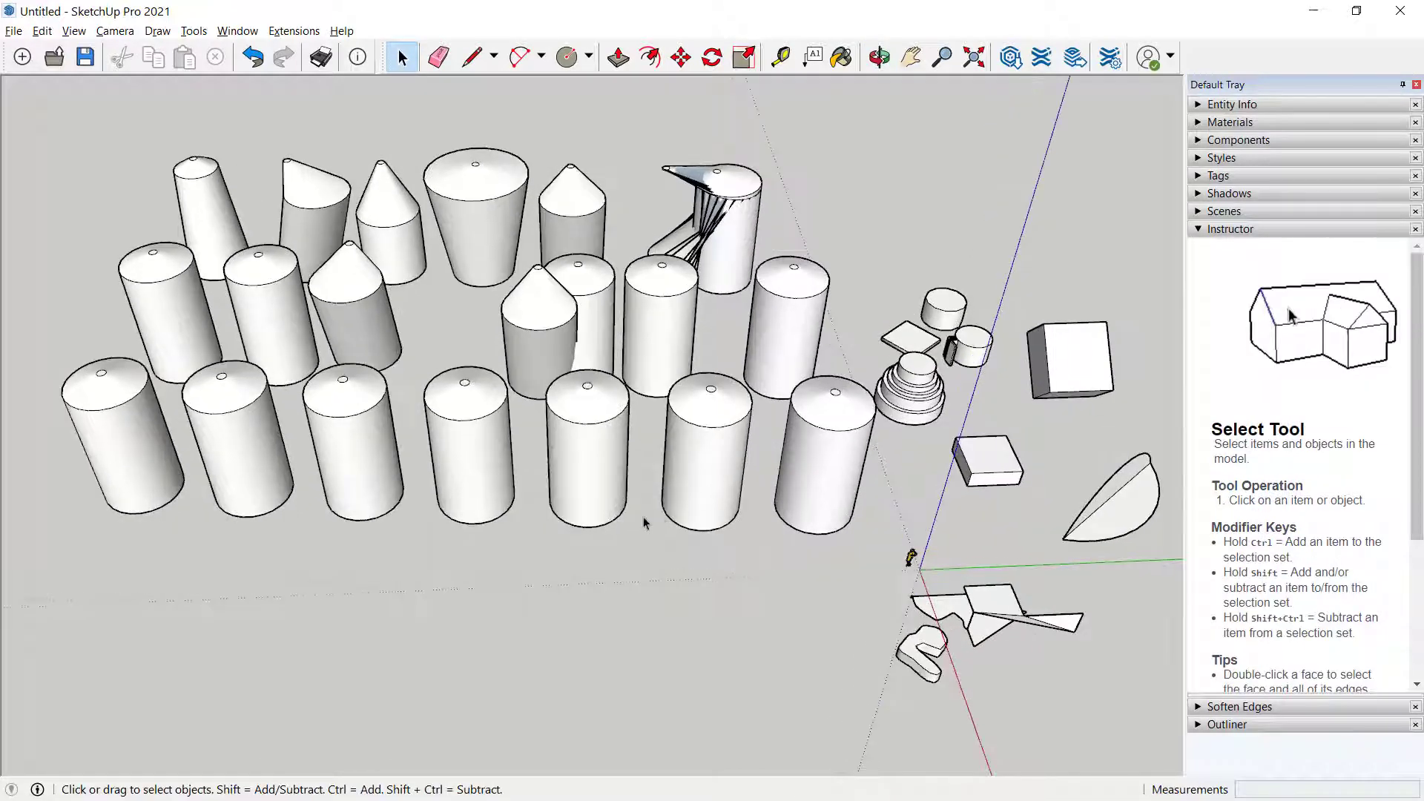
click(848, 441)
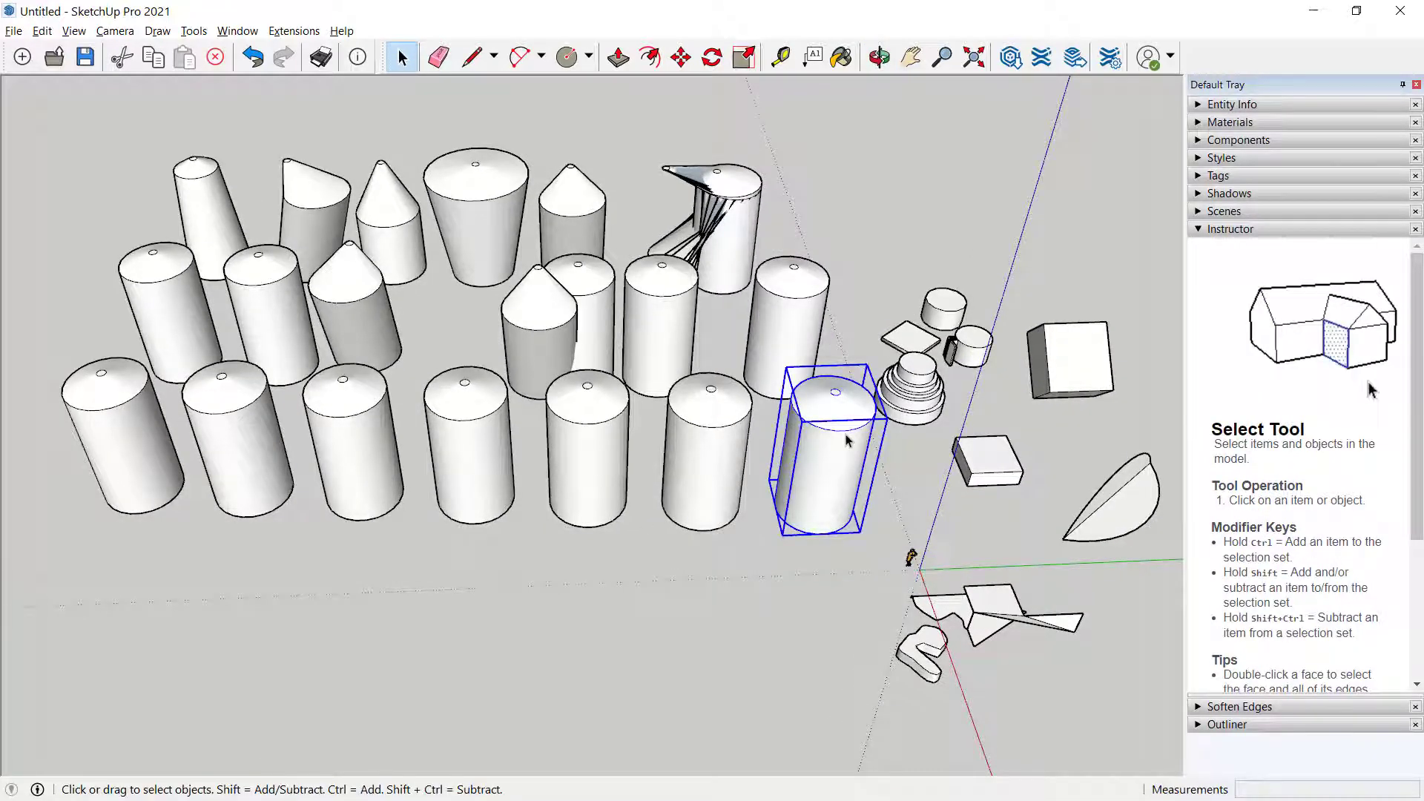
double_click(848, 441)
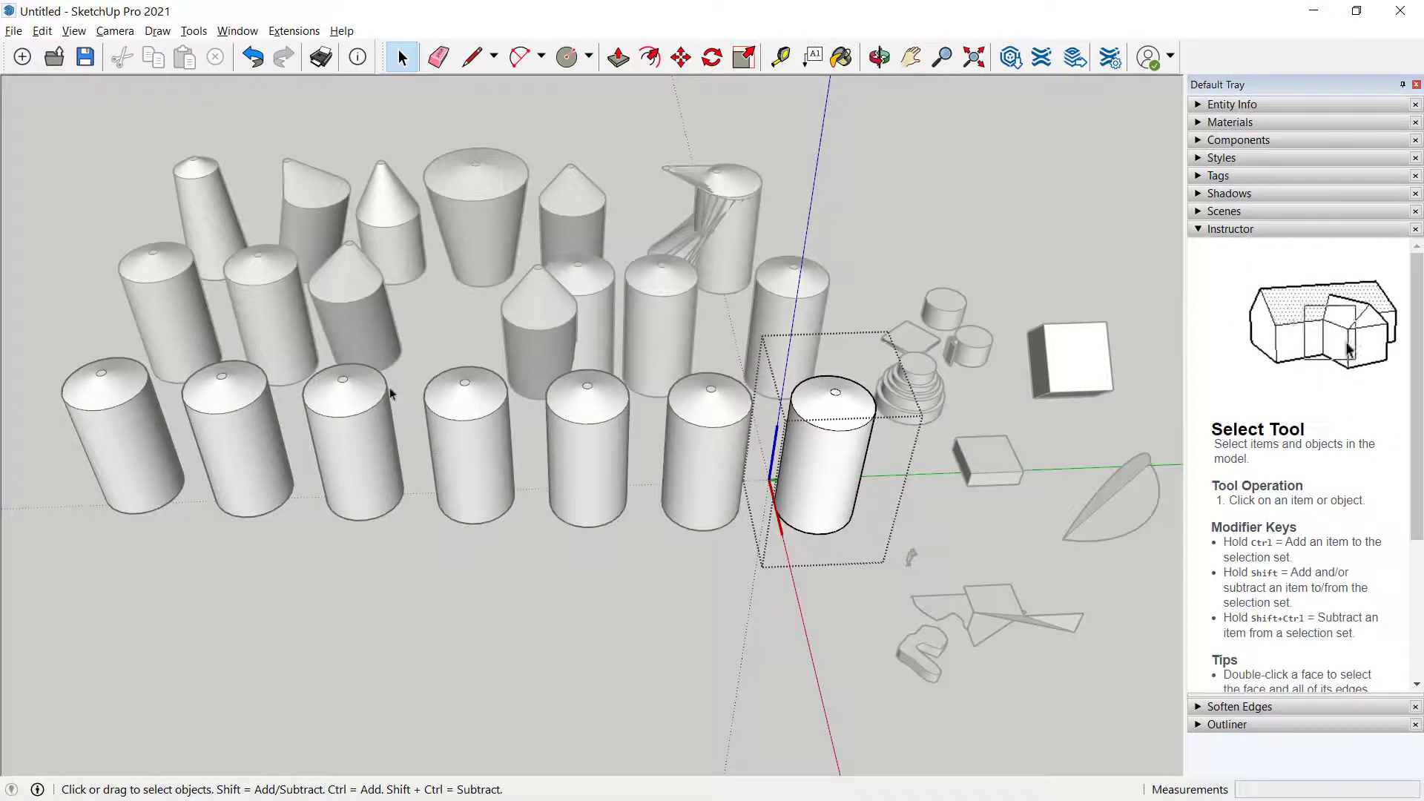
Hide the rest of the model during component editing, and toggle hiding of similar components on and off
click(42, 30)
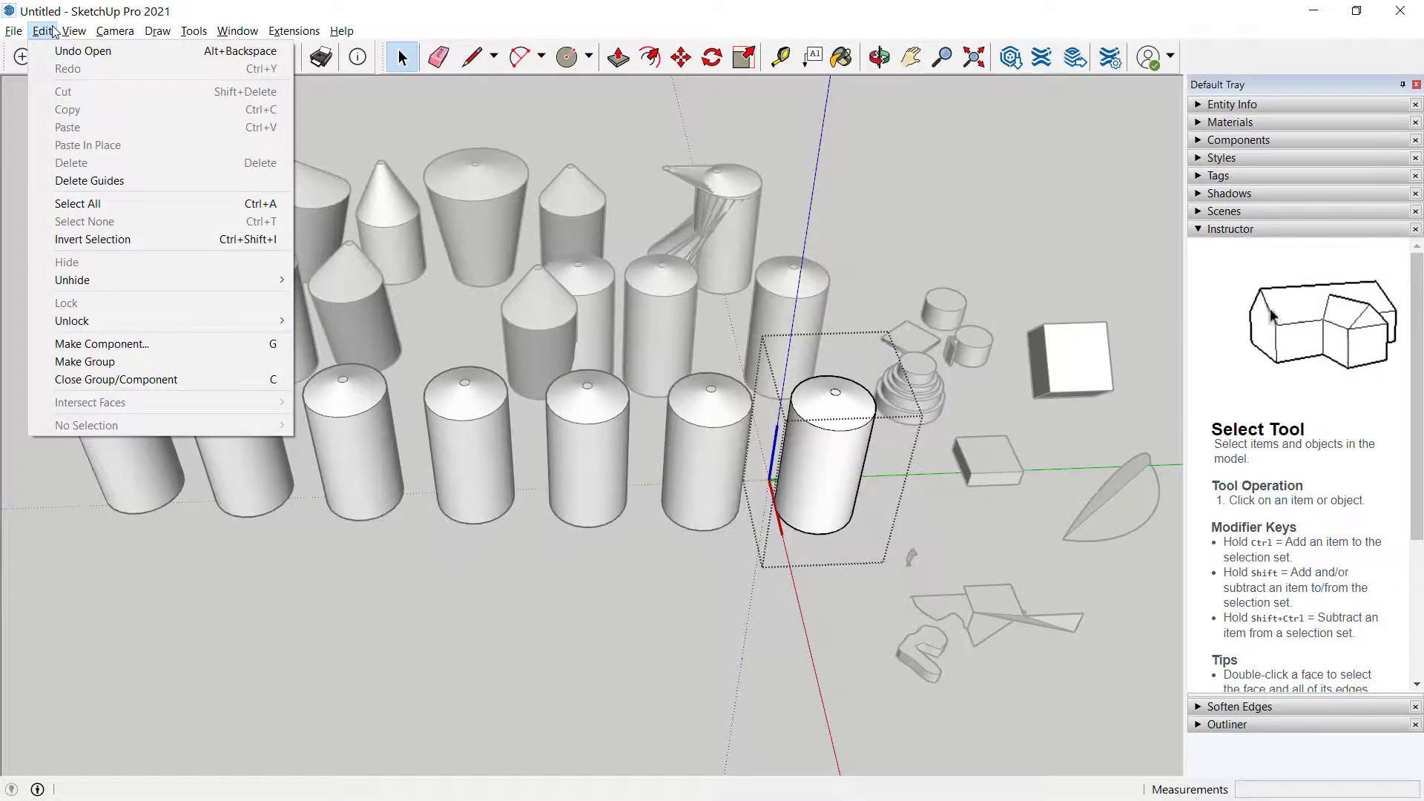
mouse_move(74, 30)
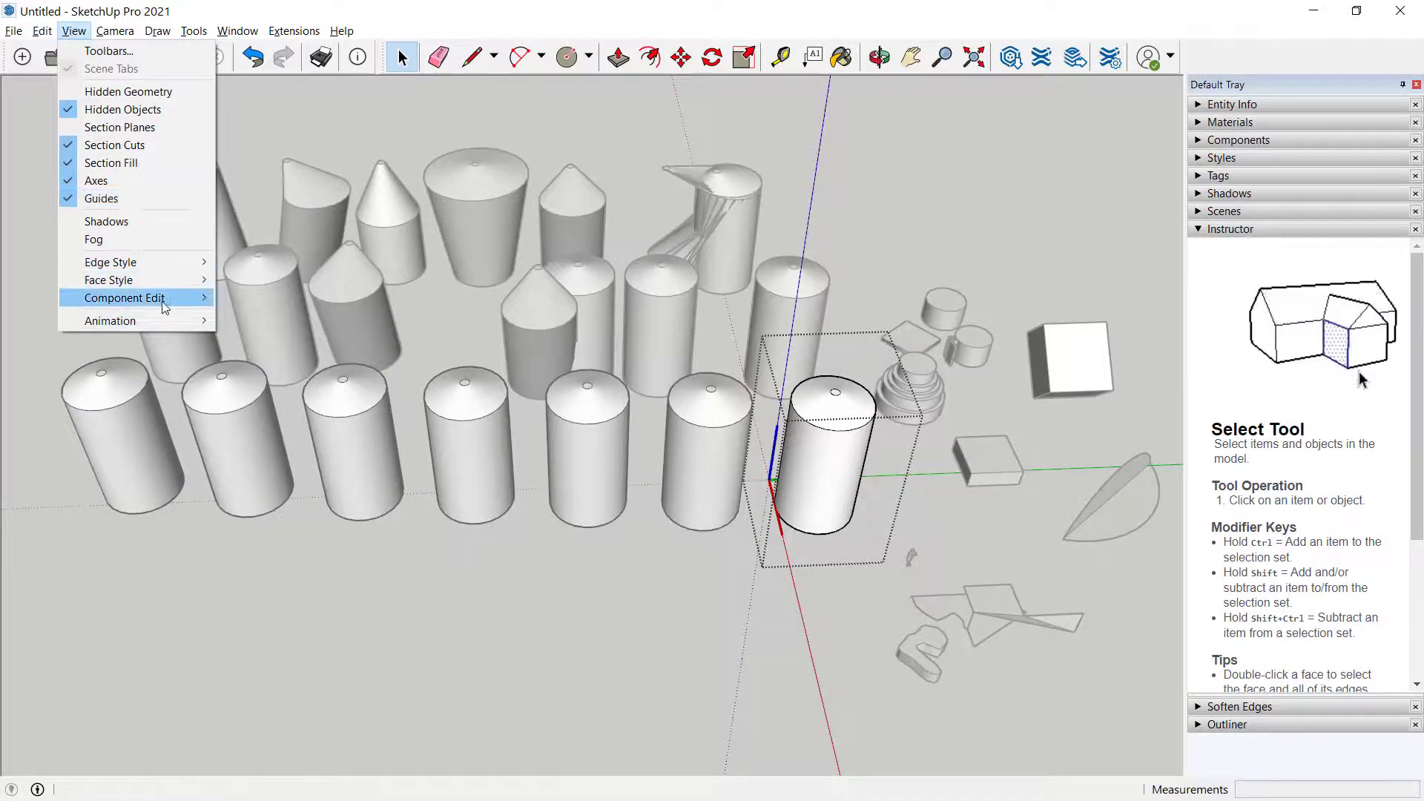
mouse_move(165, 302)
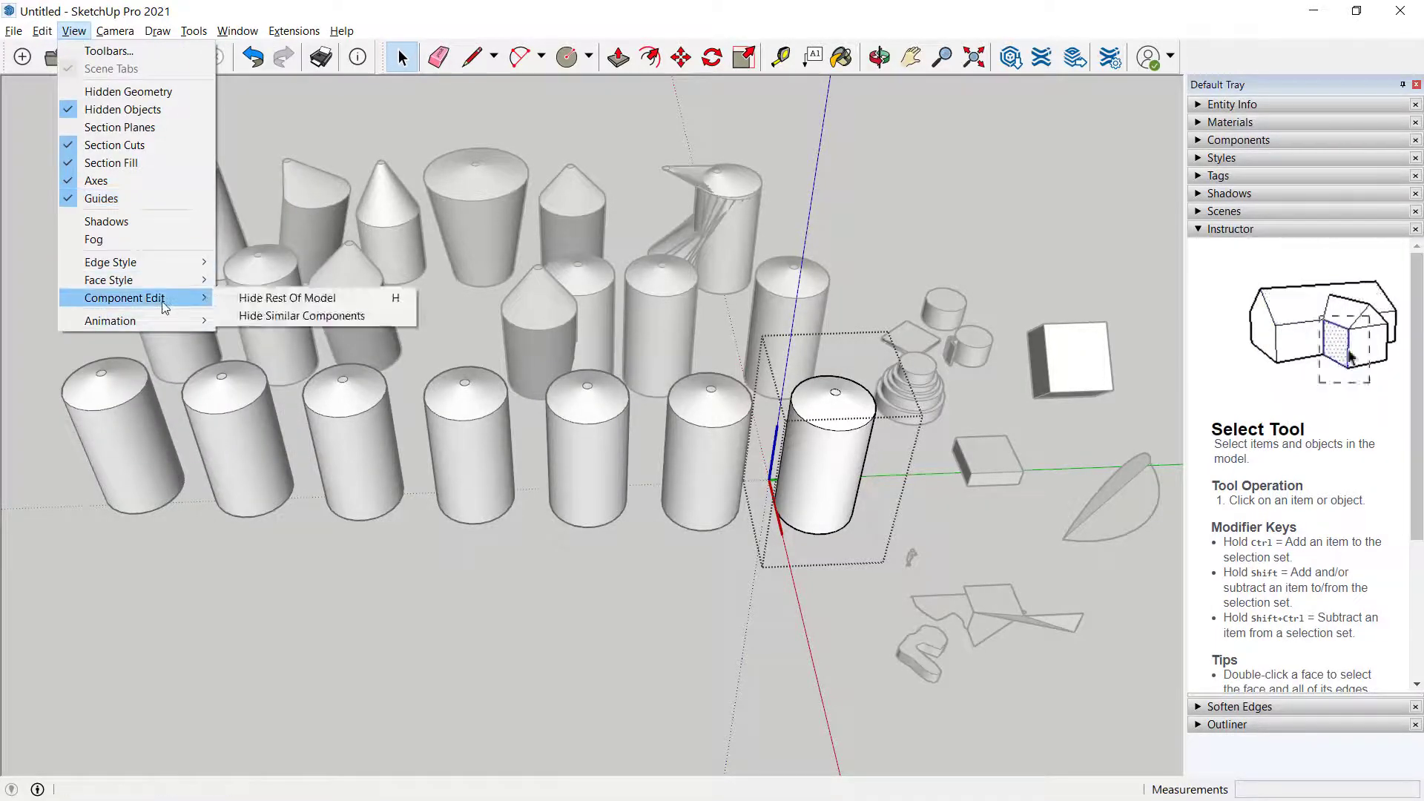
click(253, 301)
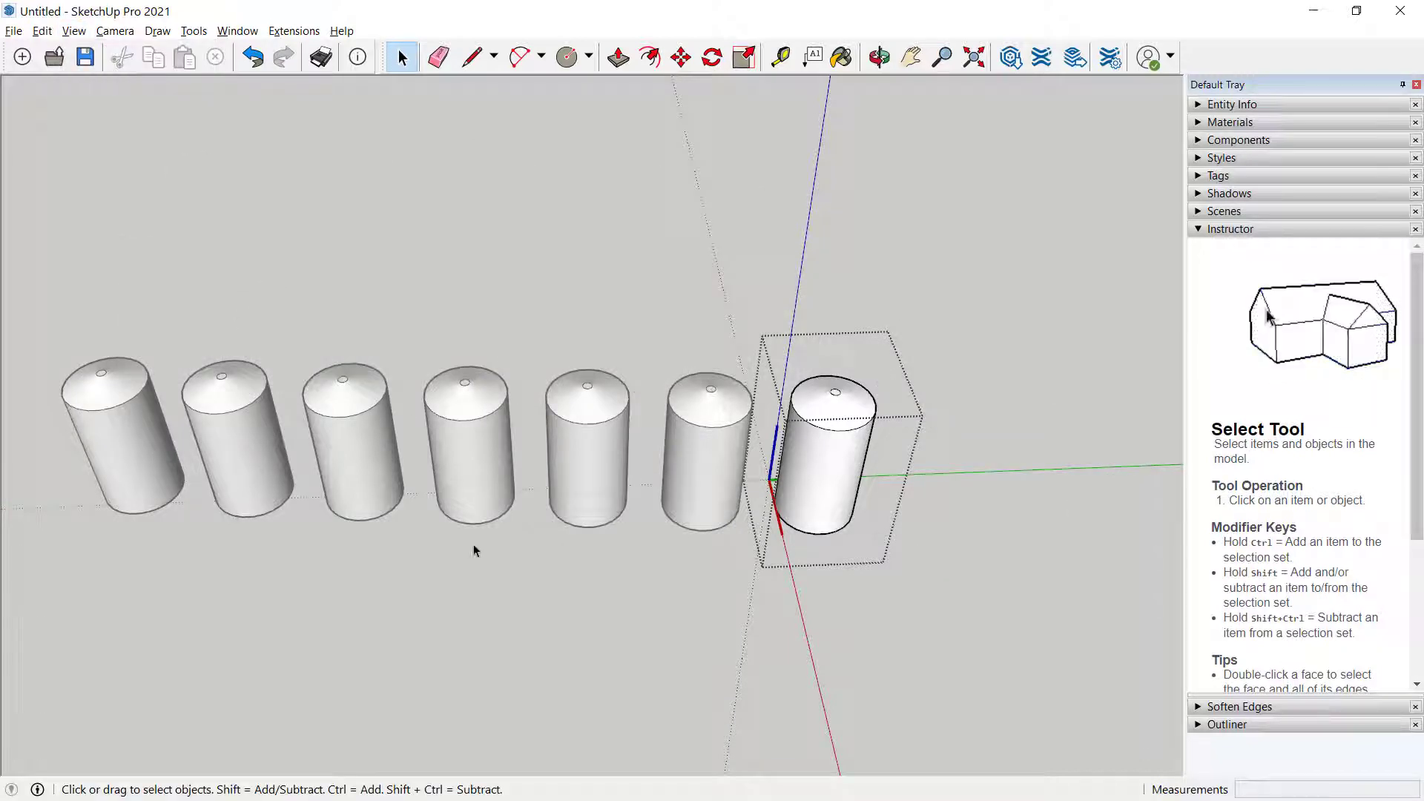
key(i)
key(i)
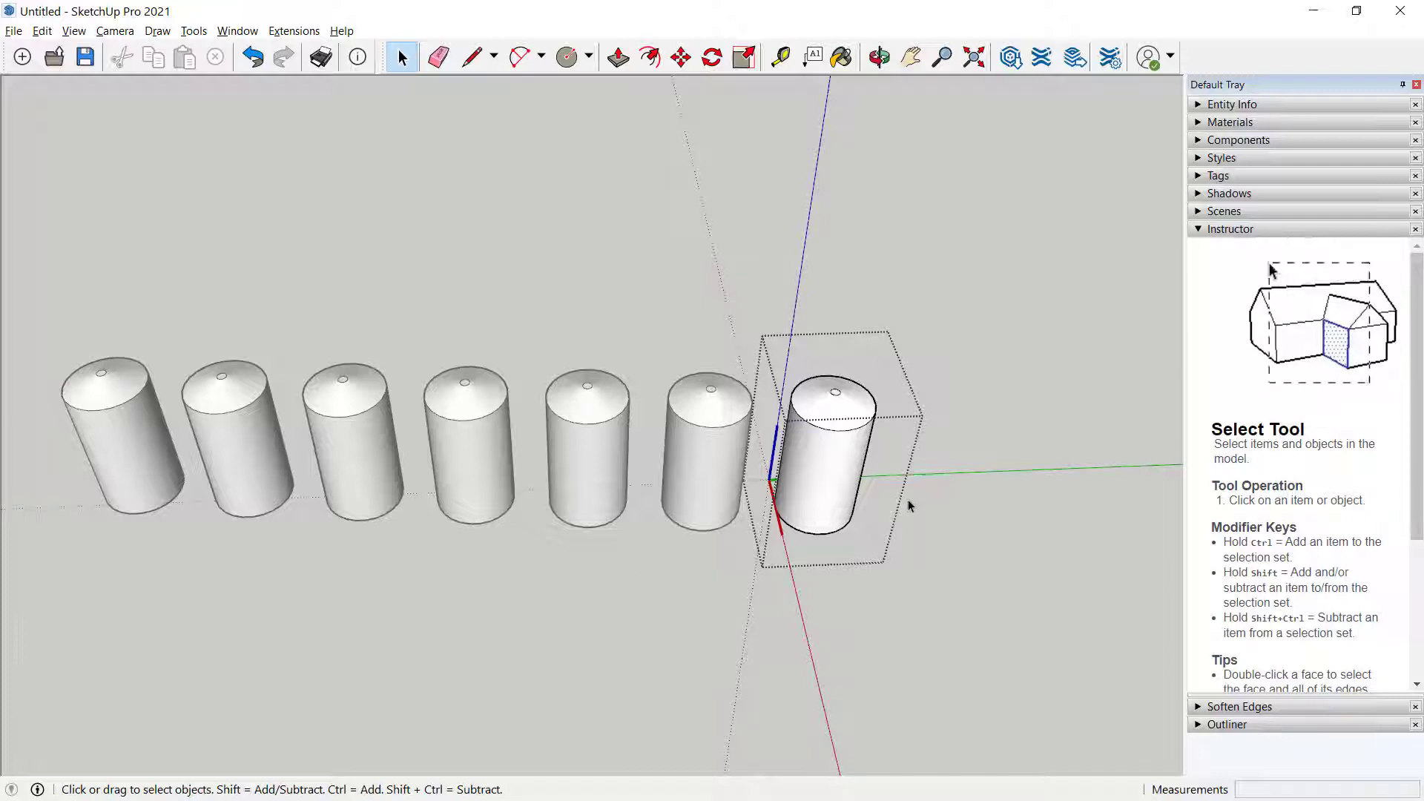
Lower the component's outer top edge about 9' 7", lower it further to form a taller cone, and close the component
key(m)
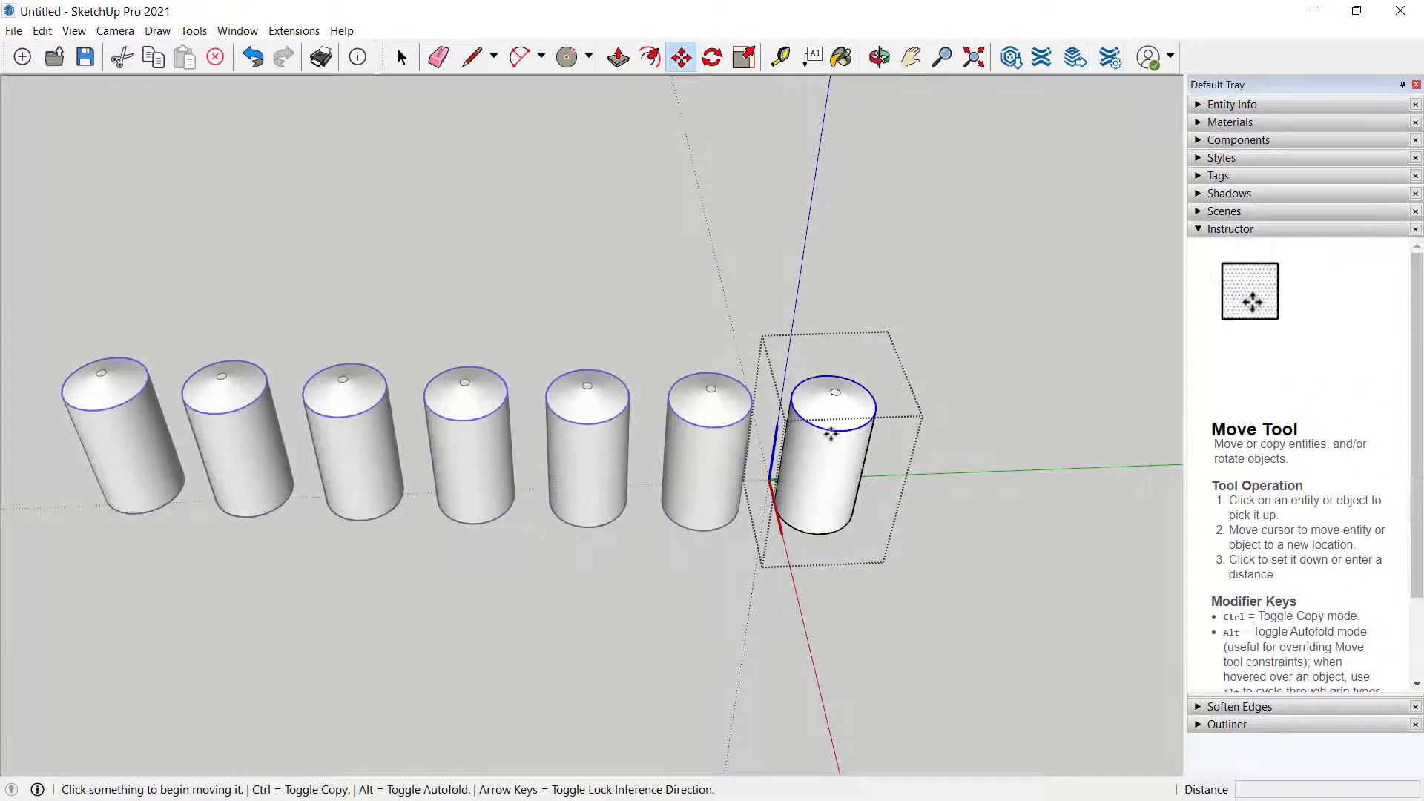
click(830, 433)
click(826, 464)
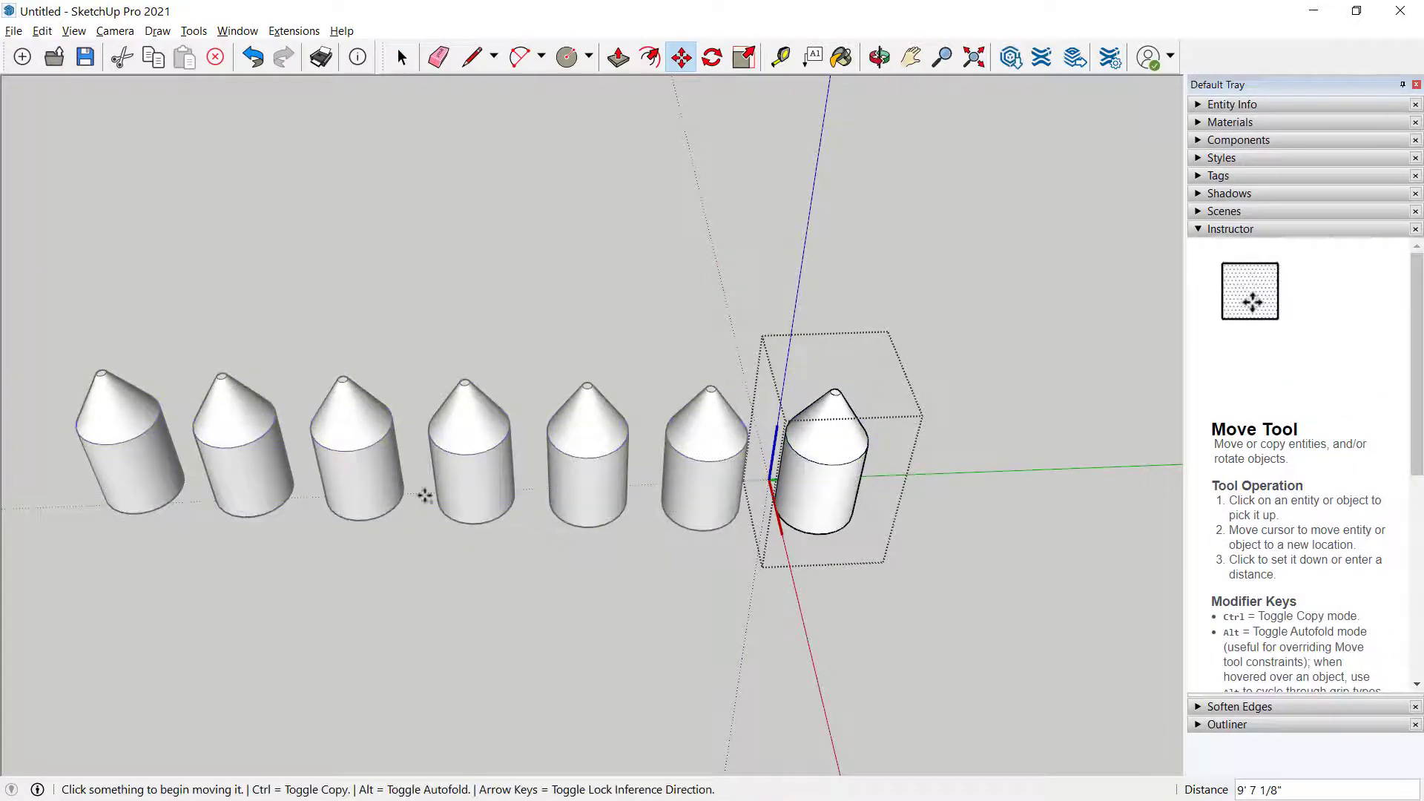
click(822, 466)
click(819, 492)
key(space)
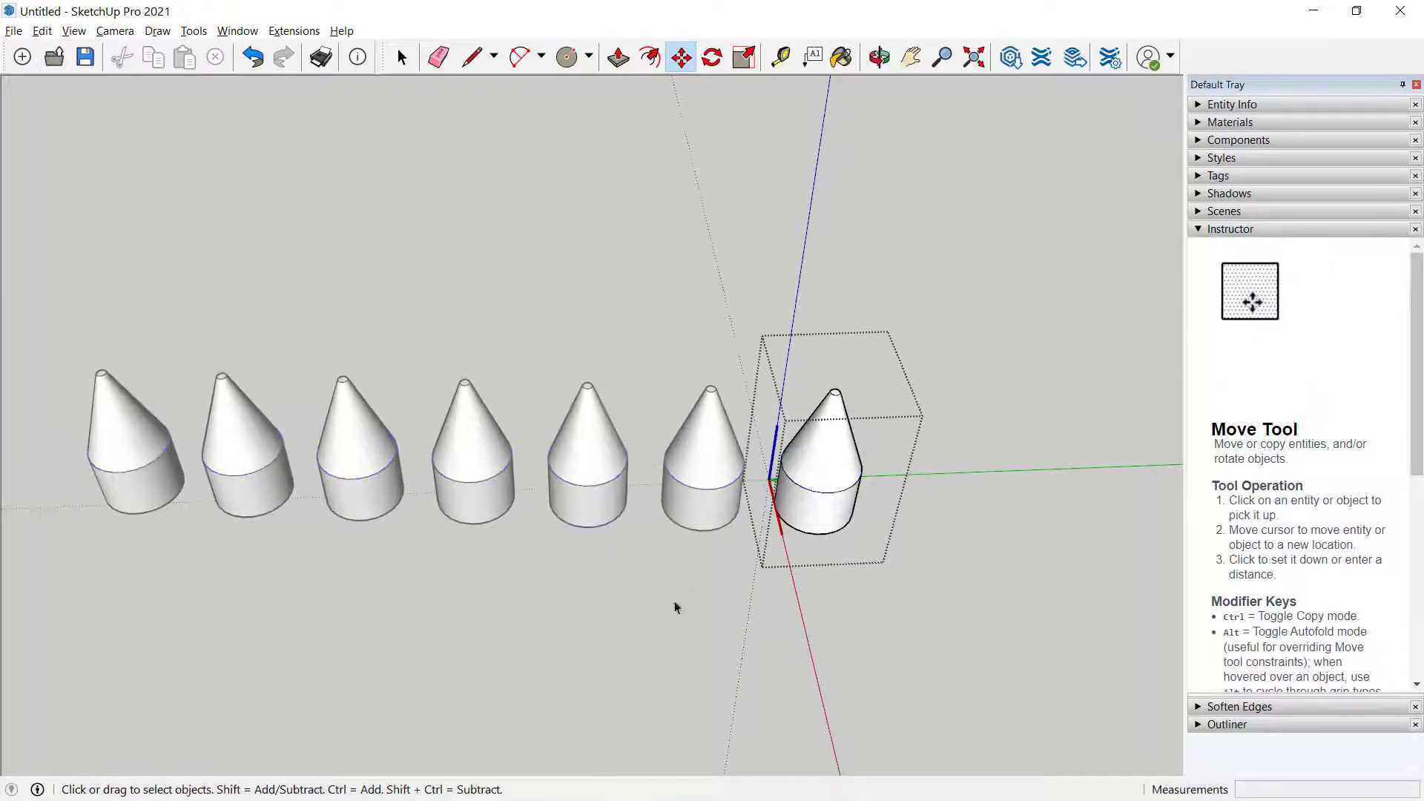
click(654, 609)
key(o)
drag(648, 597, 559, 589)
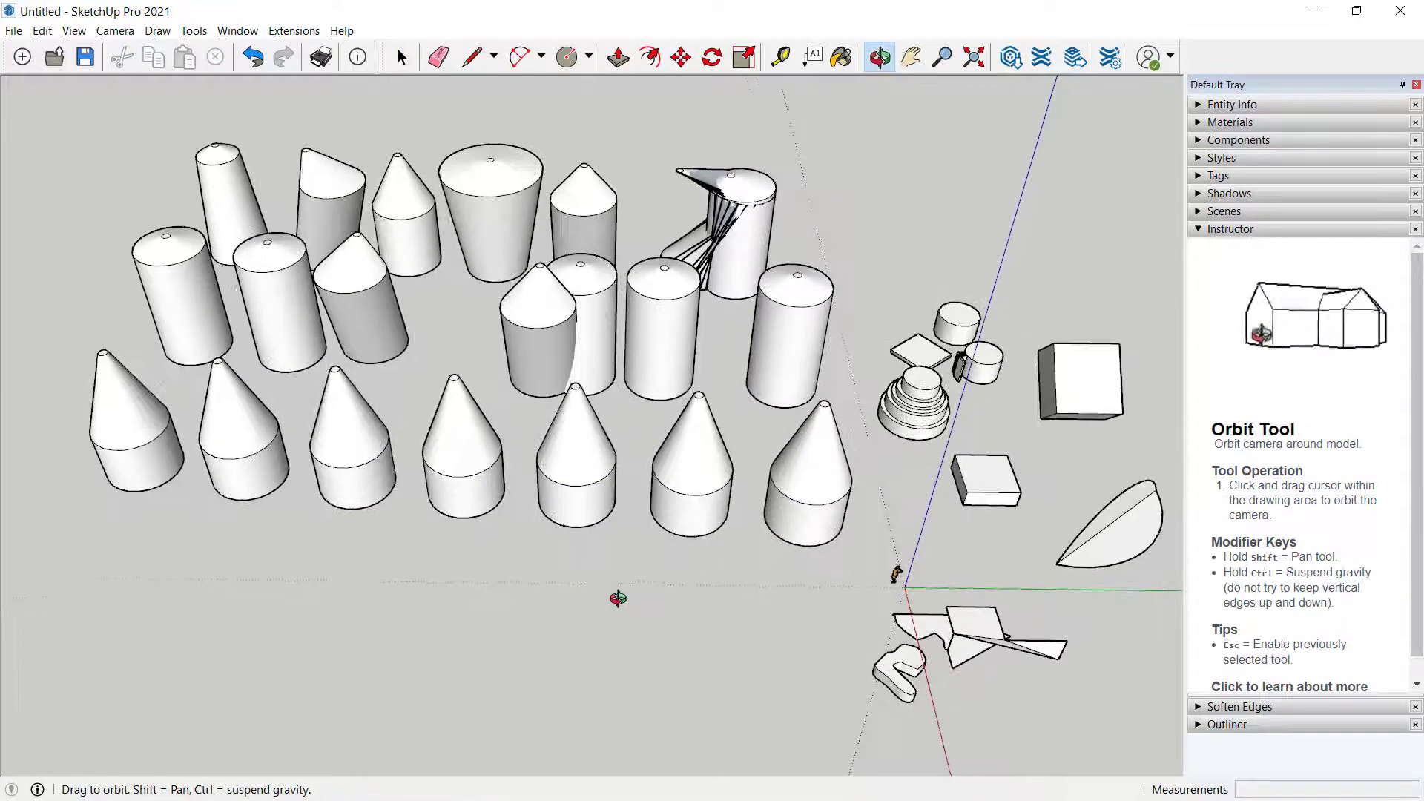
key(space)
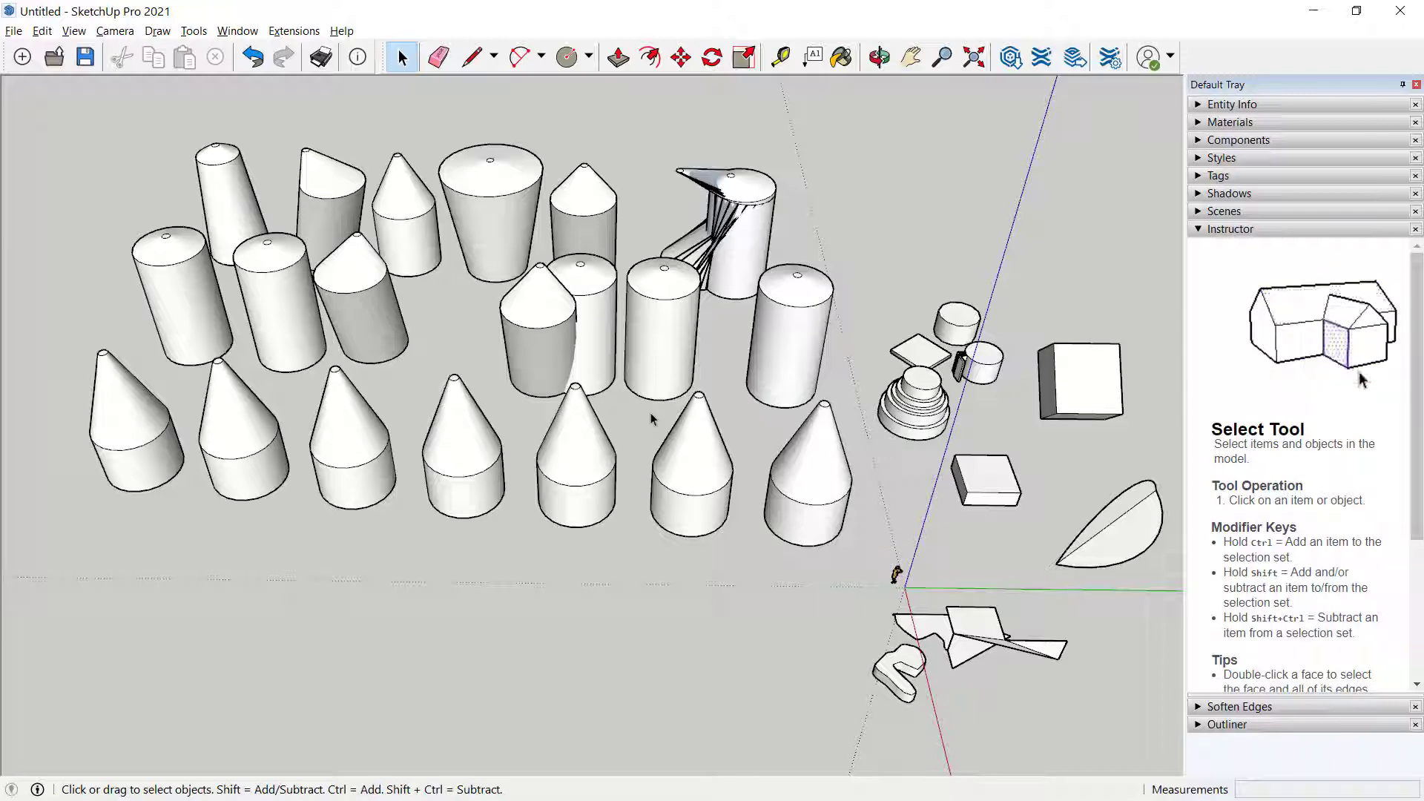
middle_drag(745, 577, 723, 623)
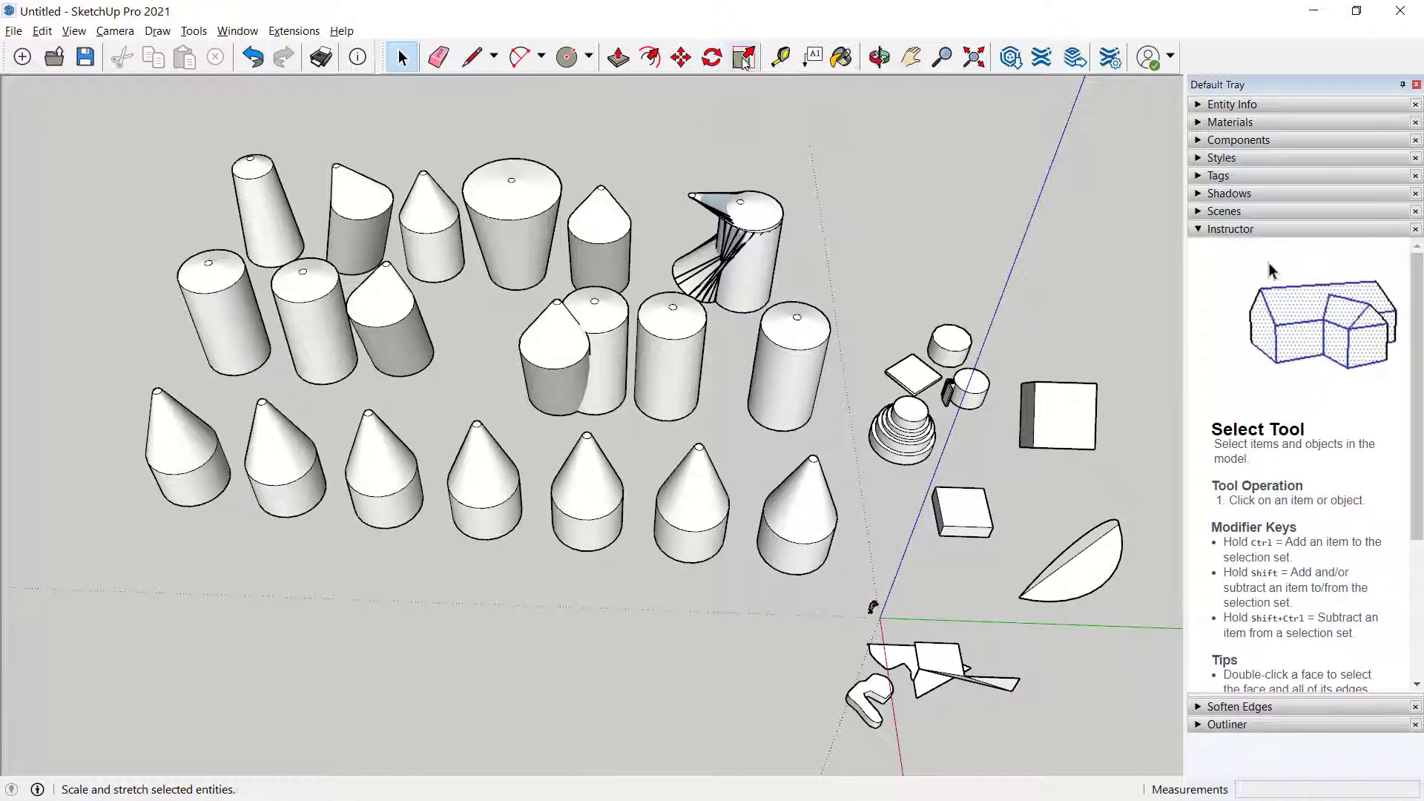
click(713, 58)
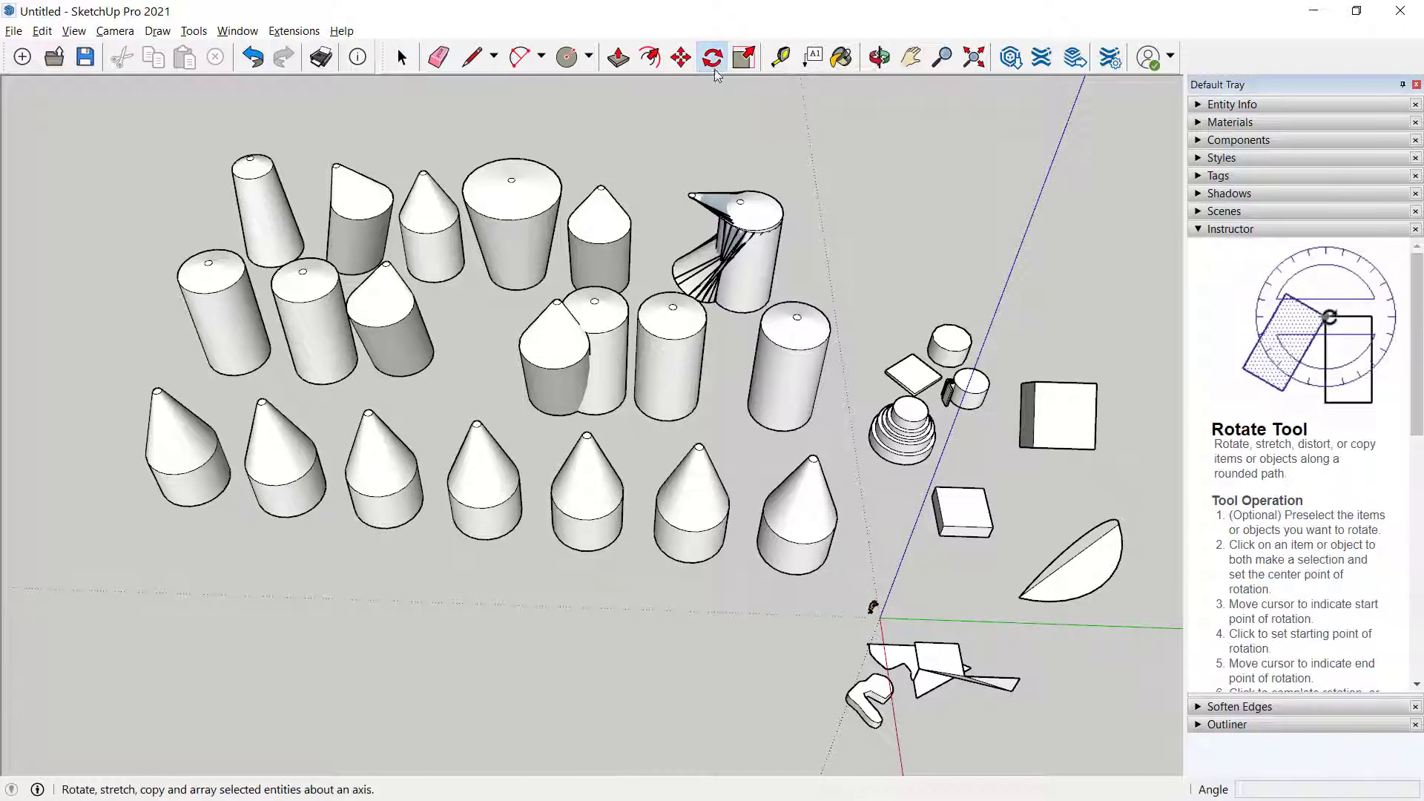
key(space)
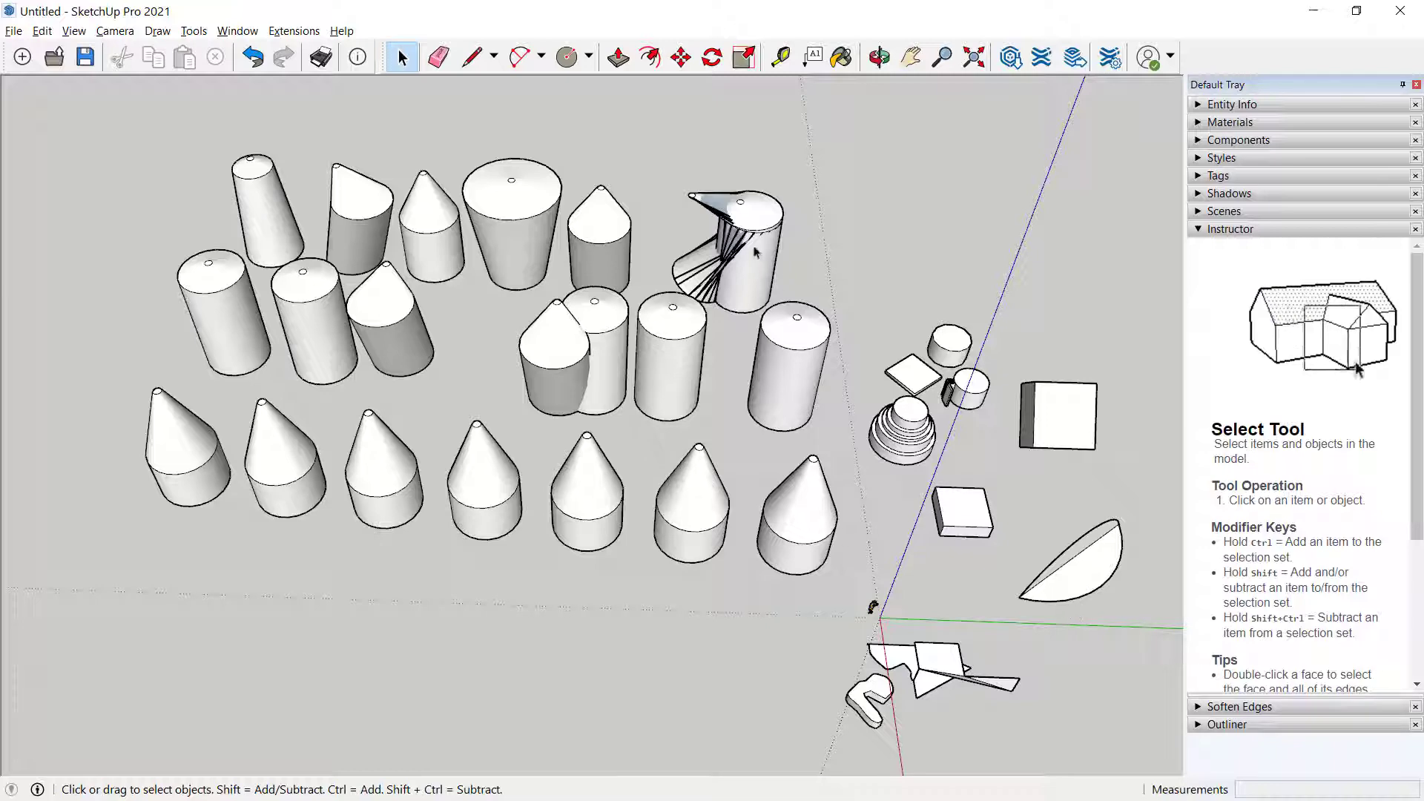
Select the side face of the distorted seventh cylinder in the loose-geometry row
scroll(1004, 443, up, 1)
scroll(764, 278, up, 6)
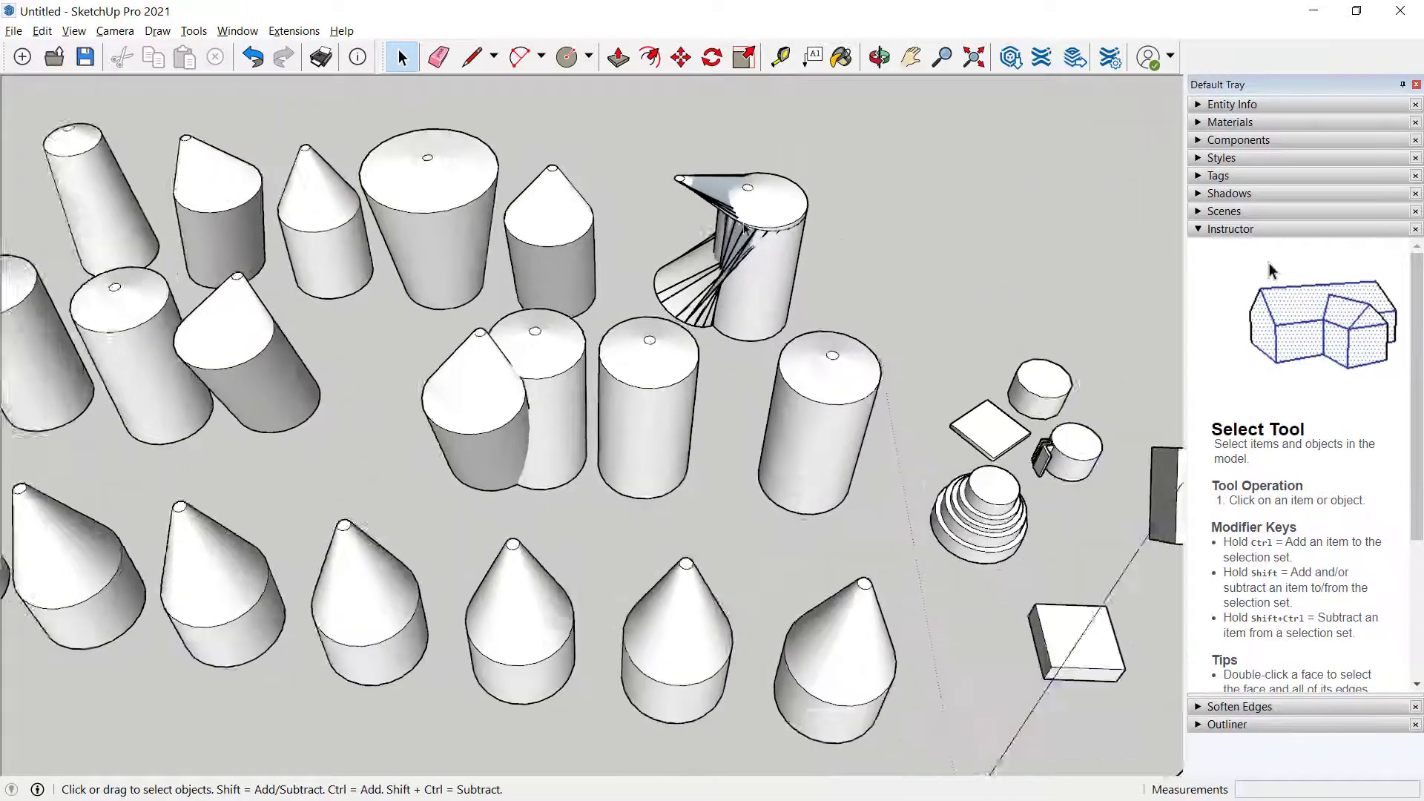
middle_drag(724, 319, 753, 474)
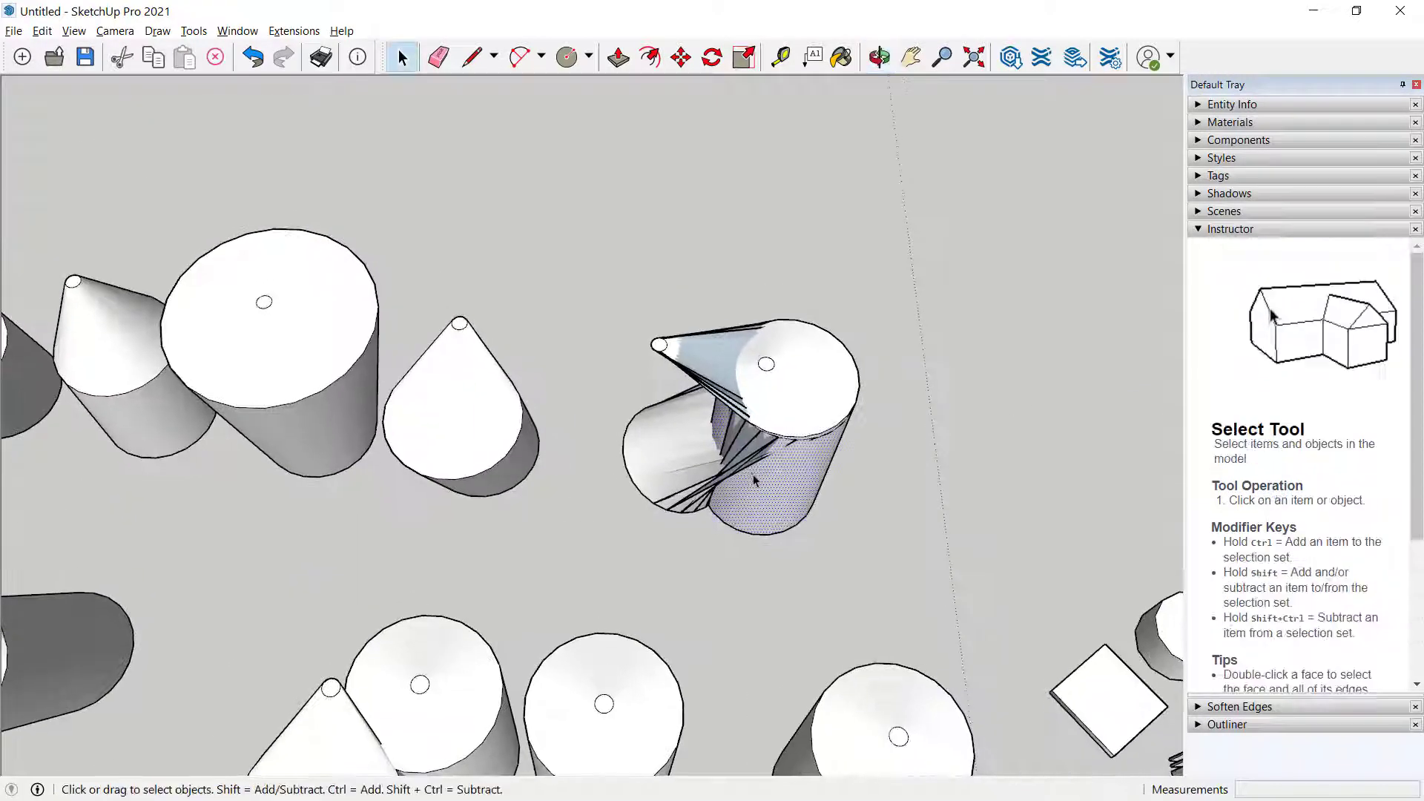
click(772, 501)
scroll(771, 501, down, 1)
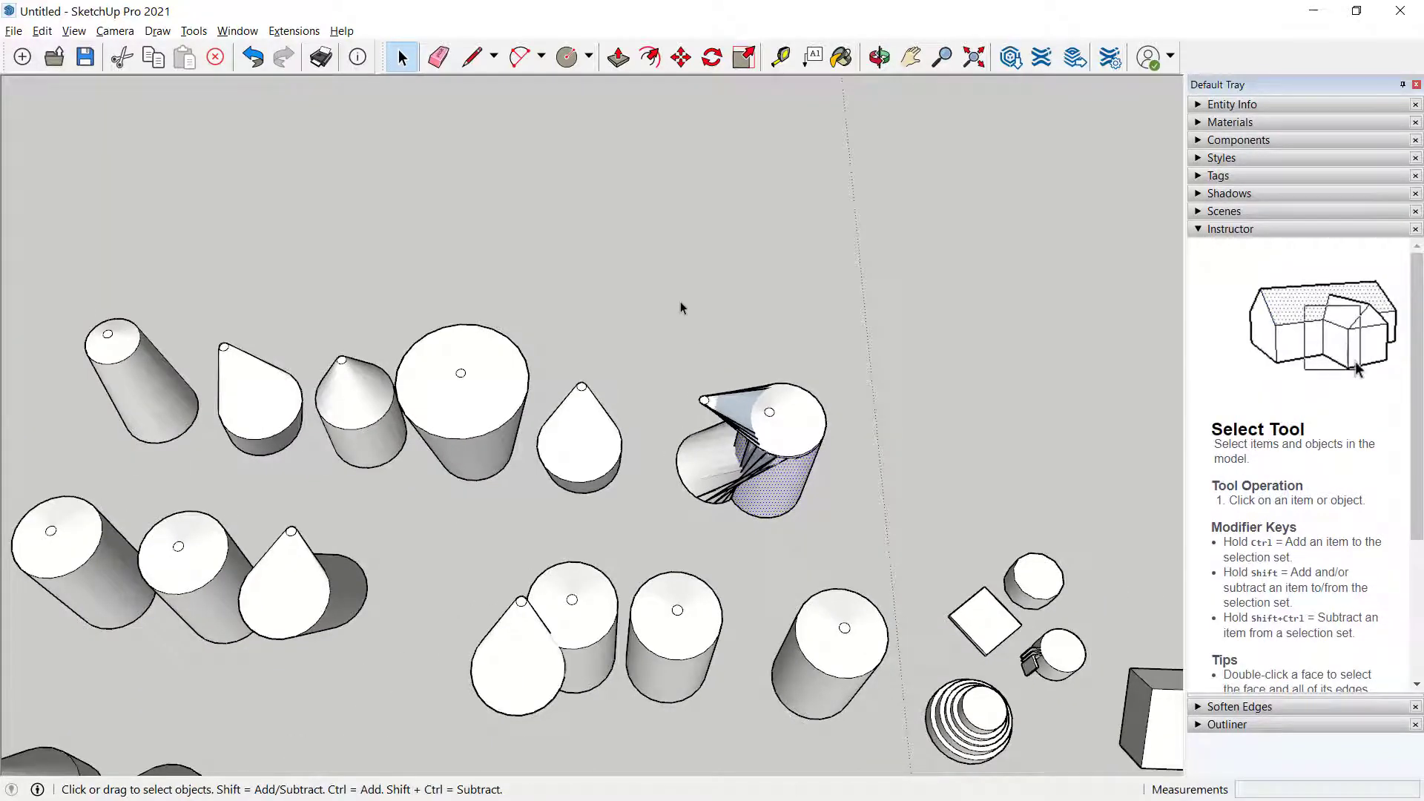
Select all geometry of the distorted seventh cylinder in the loose-geometry row and make it a group
drag(681, 306, 911, 573)
drag(644, 279, 887, 534)
right_click(763, 454)
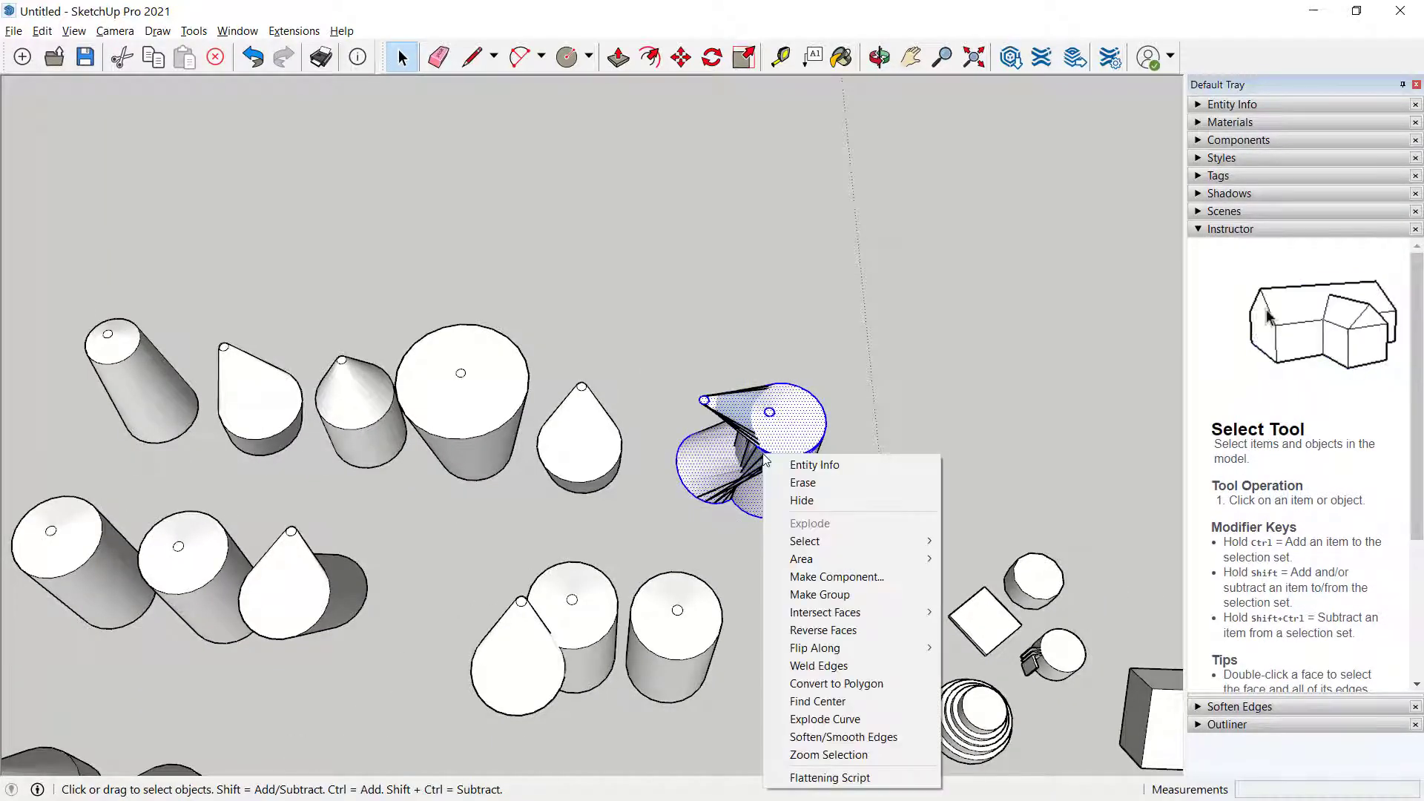
click(837, 594)
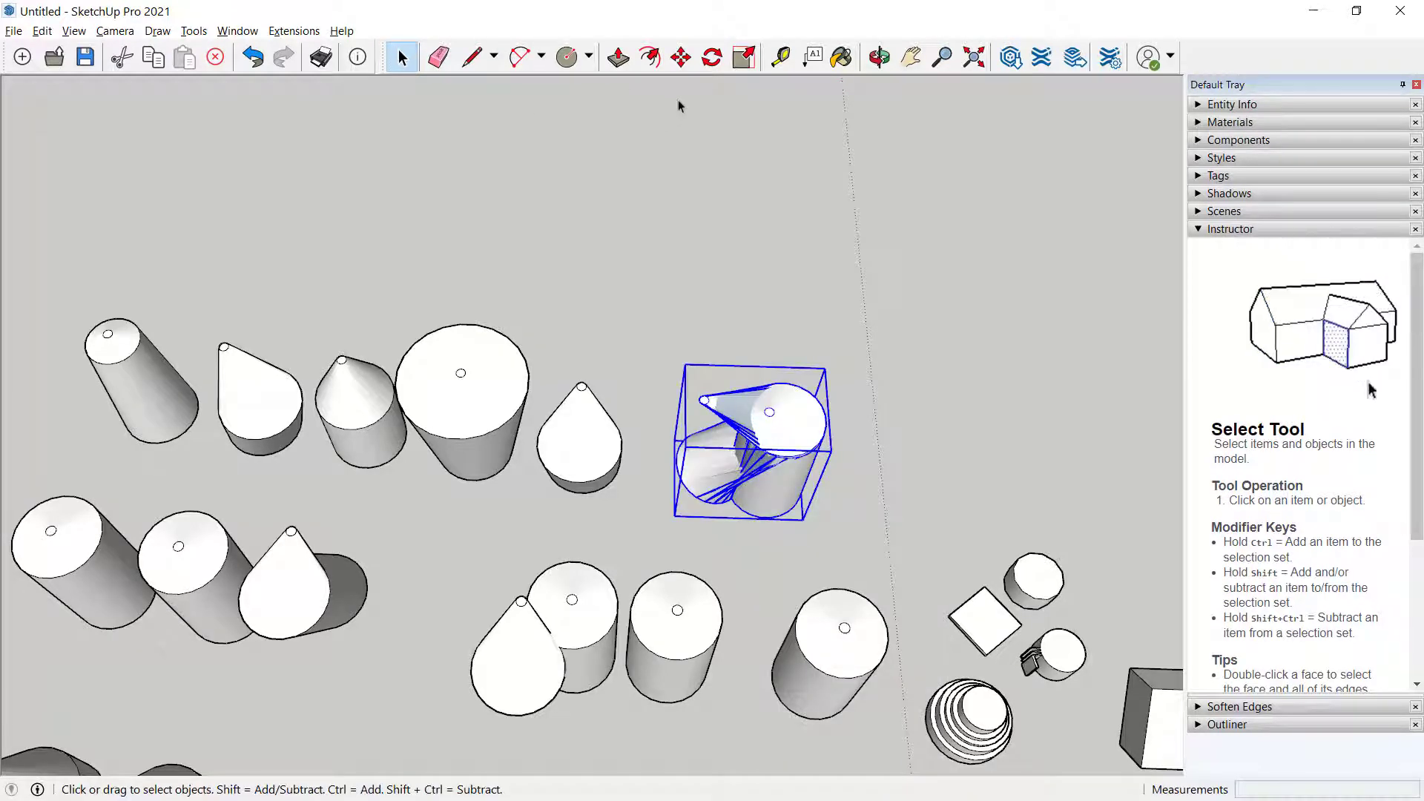
Rotate the new group about 42.6° around a point beside it, and about 4.1° more around a second point
click(712, 57)
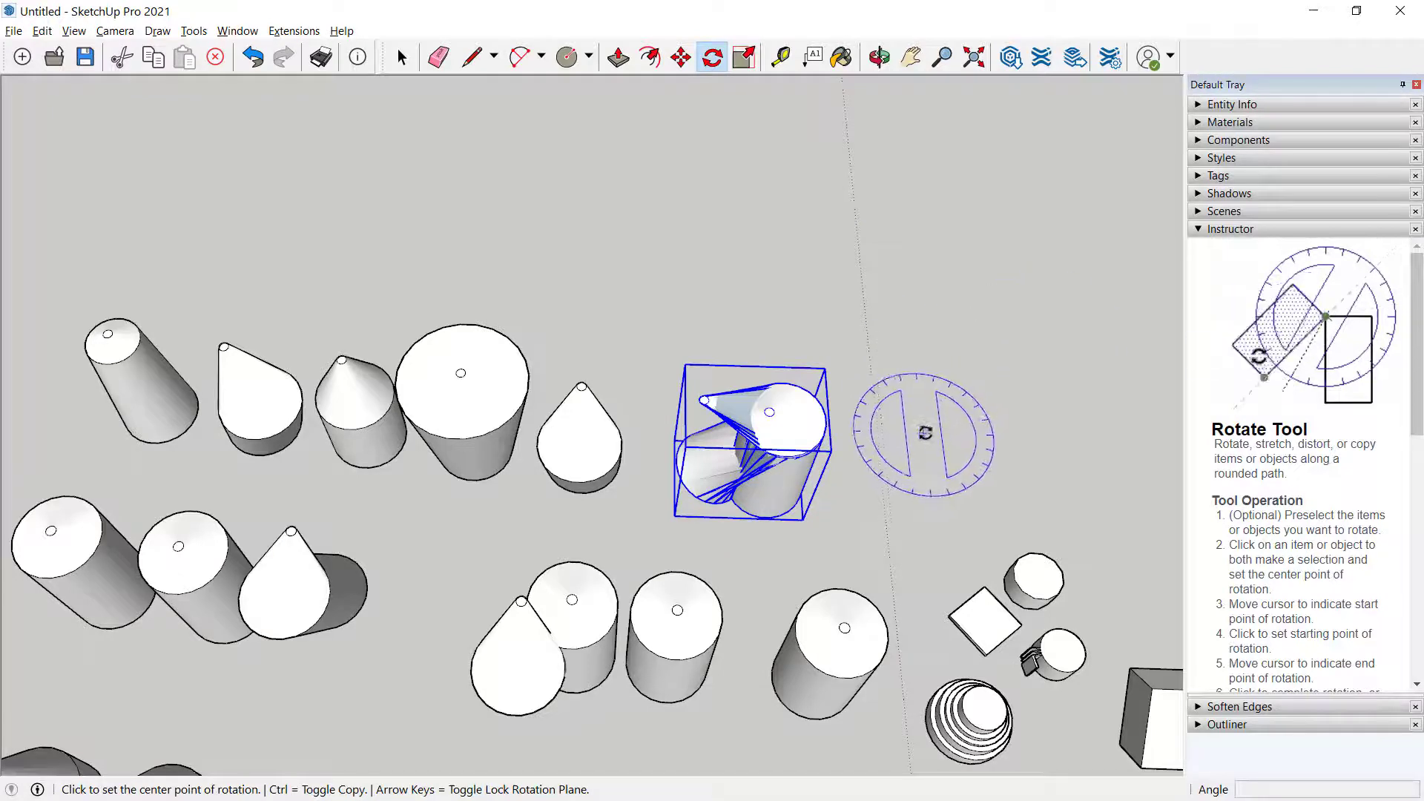
click(926, 348)
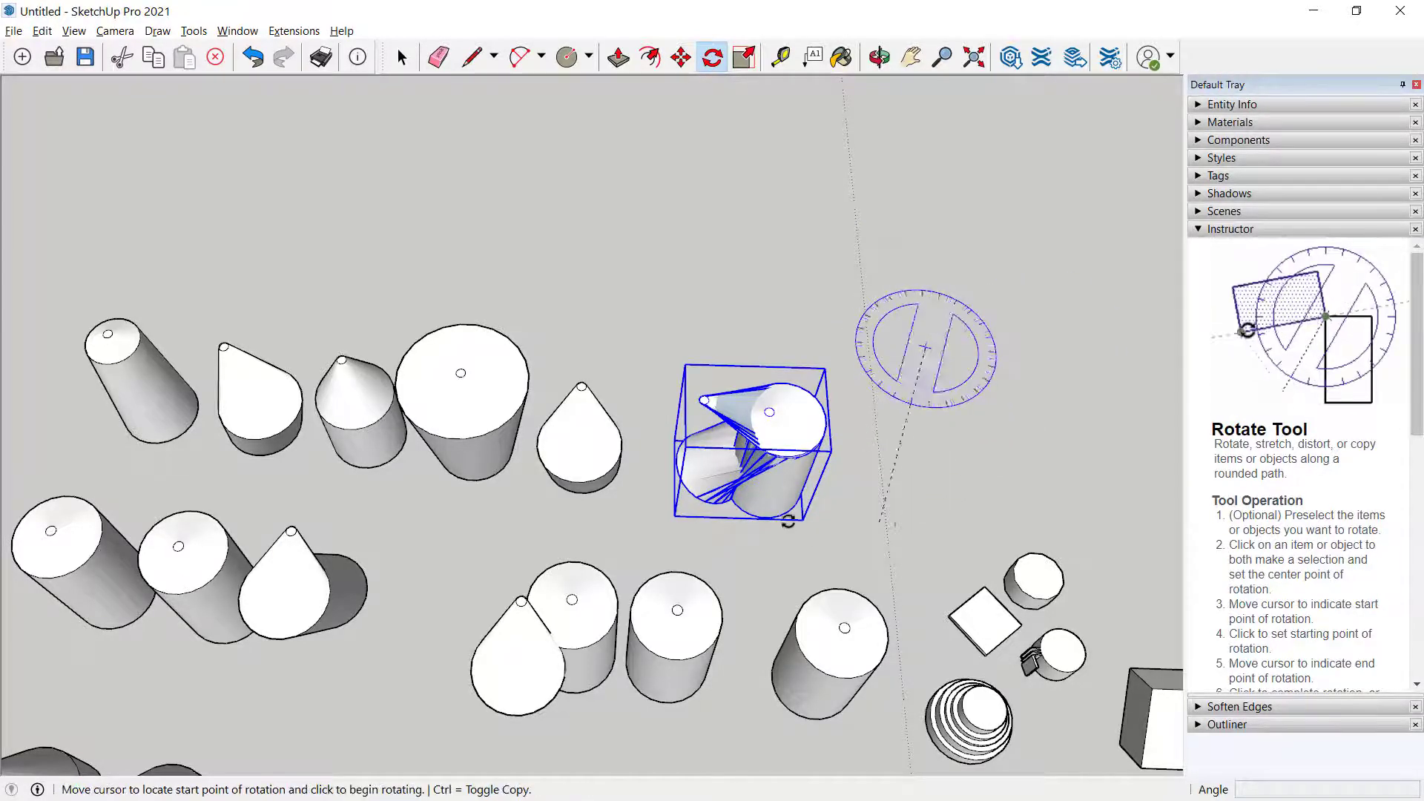
click(653, 535)
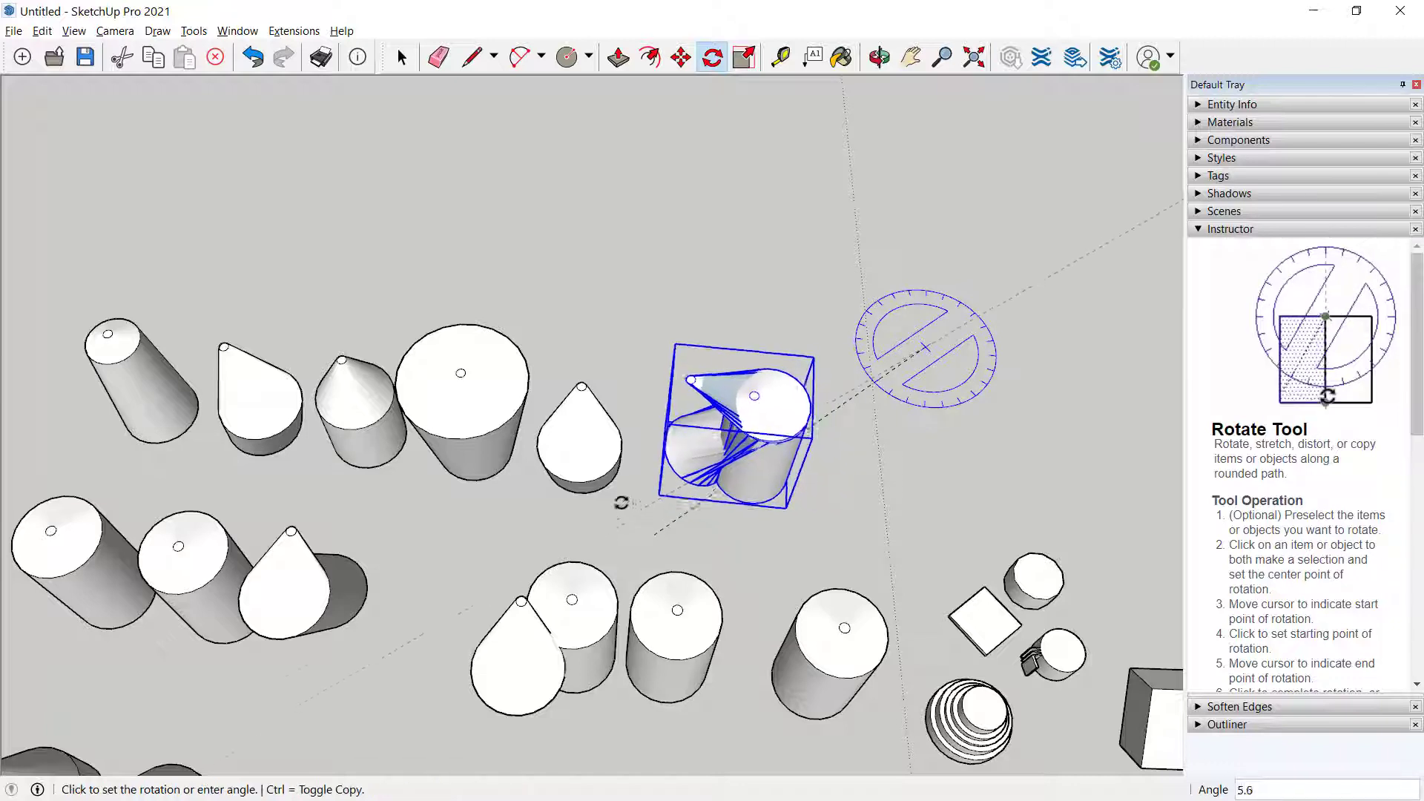
click(427, 303)
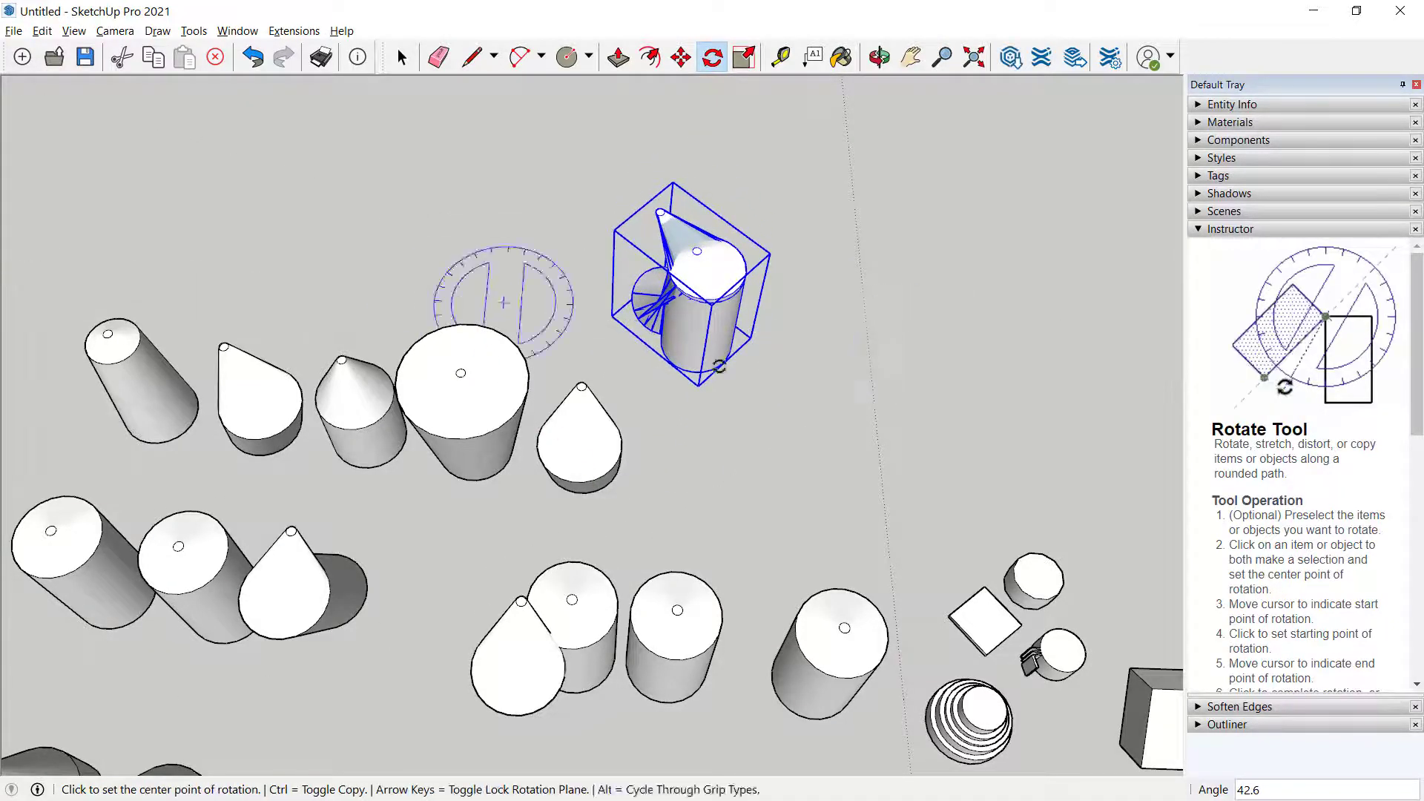
click(858, 382)
click(696, 321)
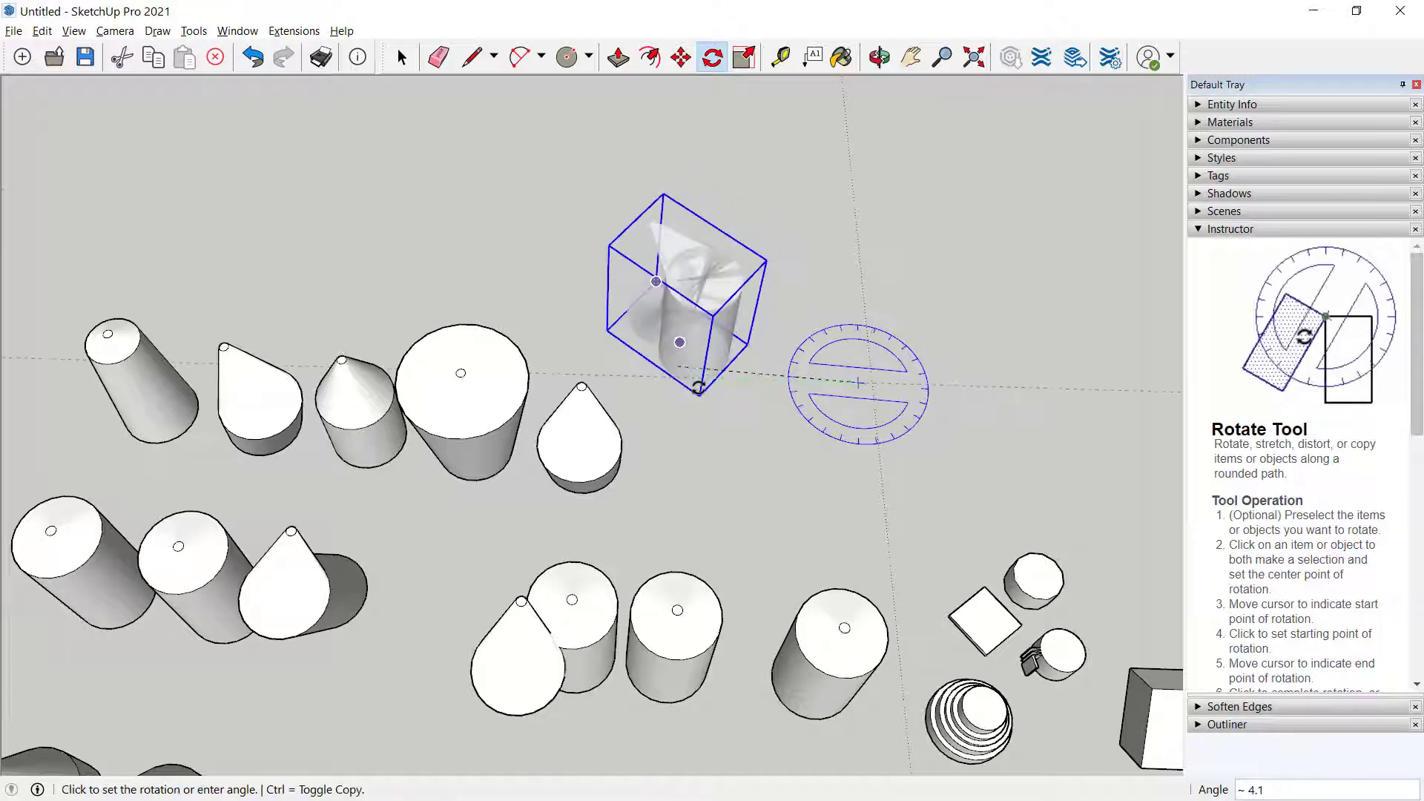
click(693, 331)
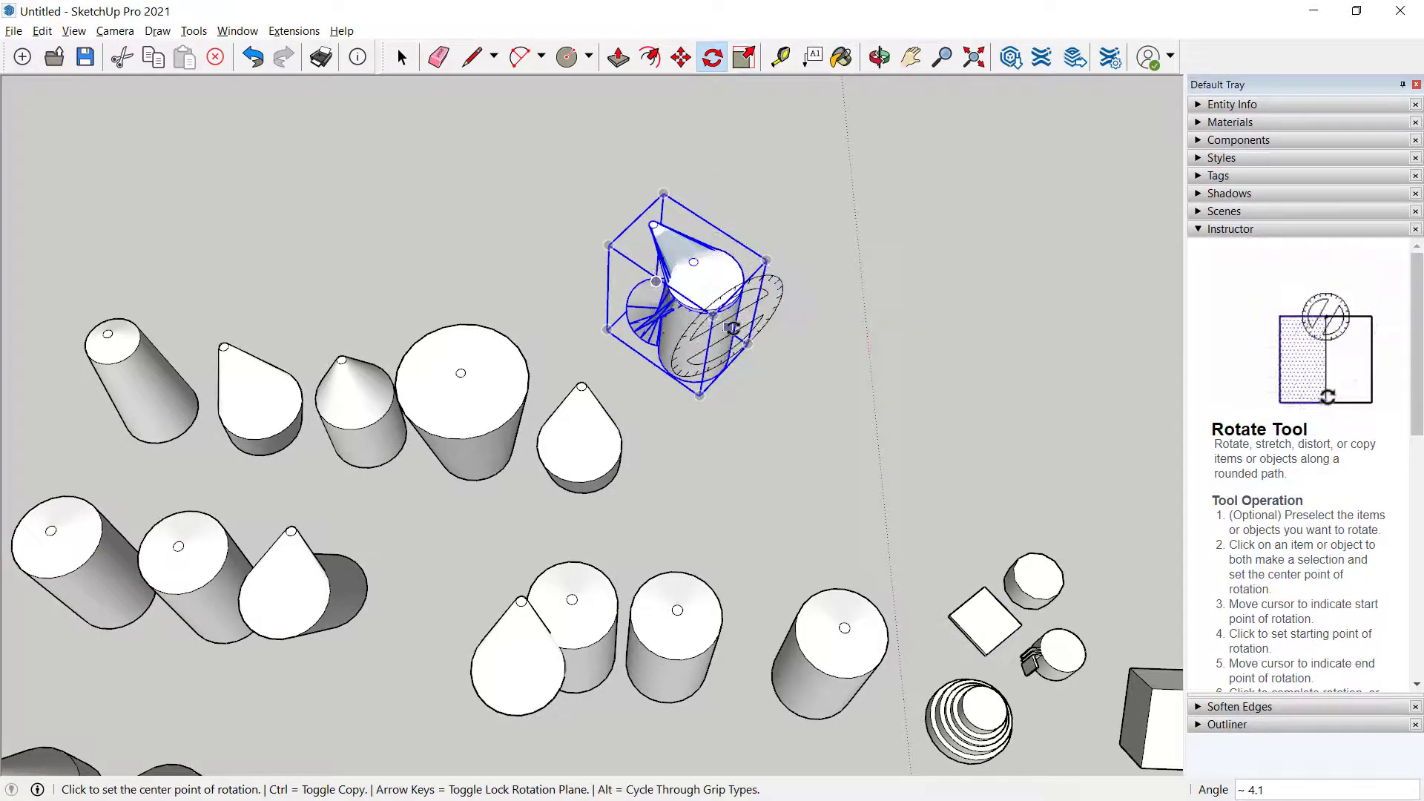
Tilt the group about 41.1° around a center point on its side face
click(727, 325)
click(810, 279)
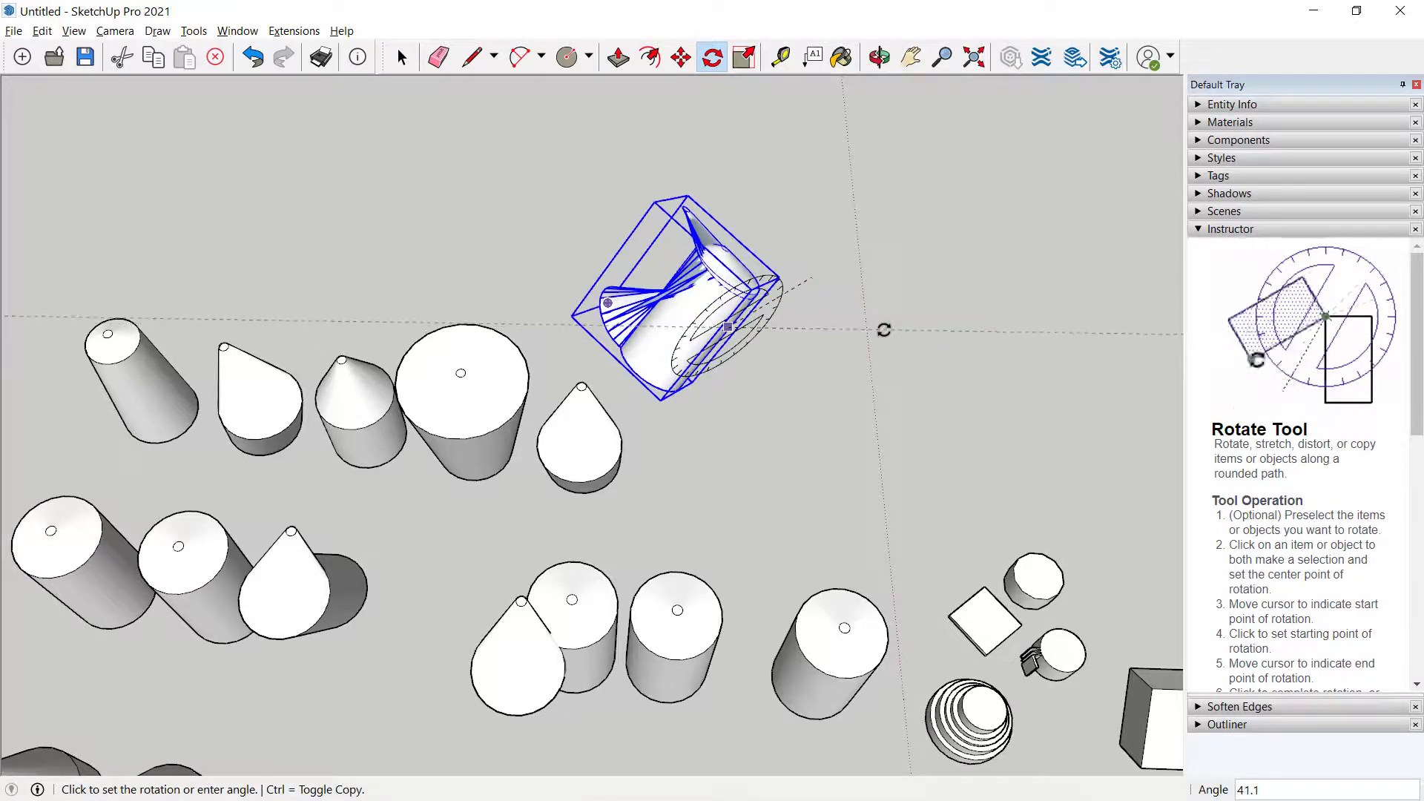
click(884, 327)
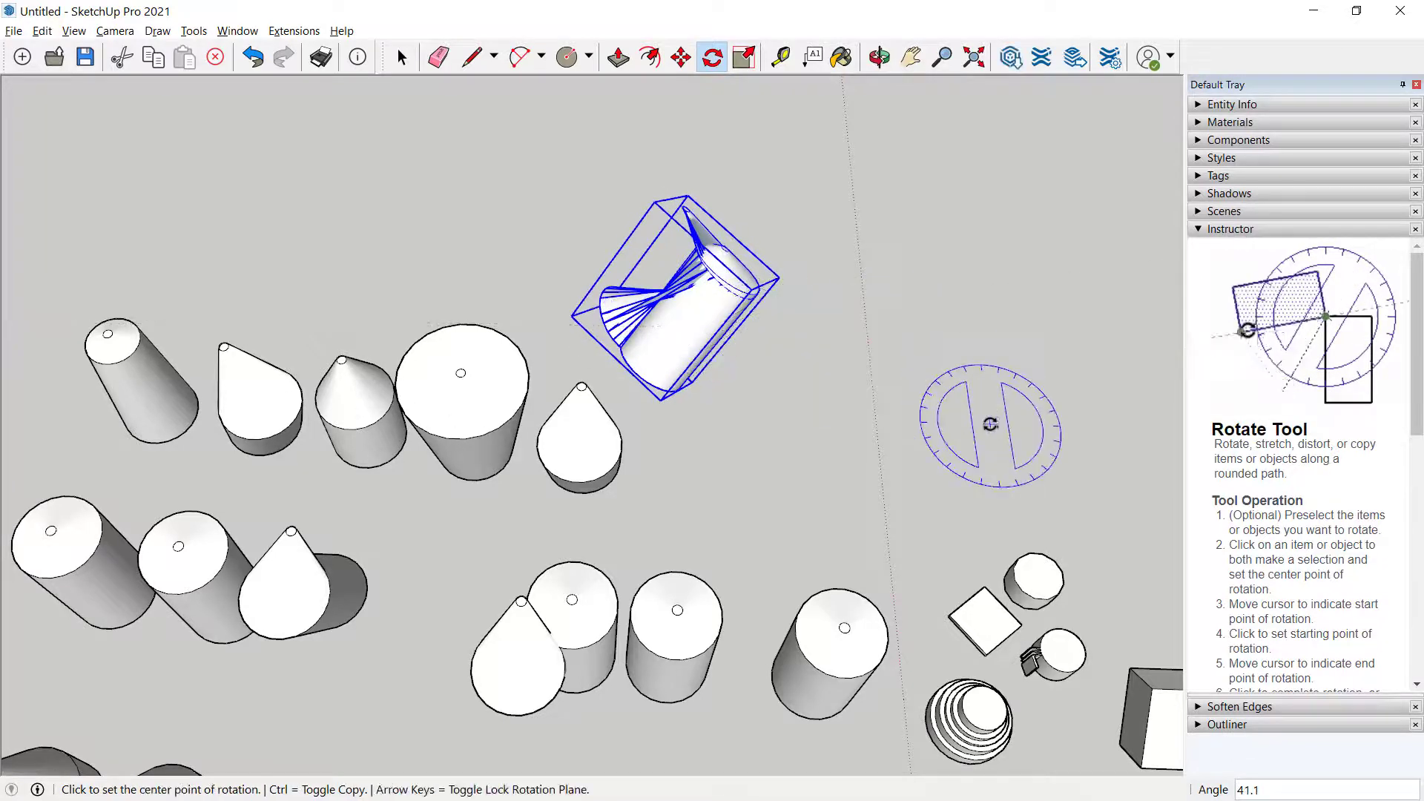
Make a rotated copy of the tilted group 45° around a nearby point and multiply it into four copies
click(873, 440)
click(794, 404)
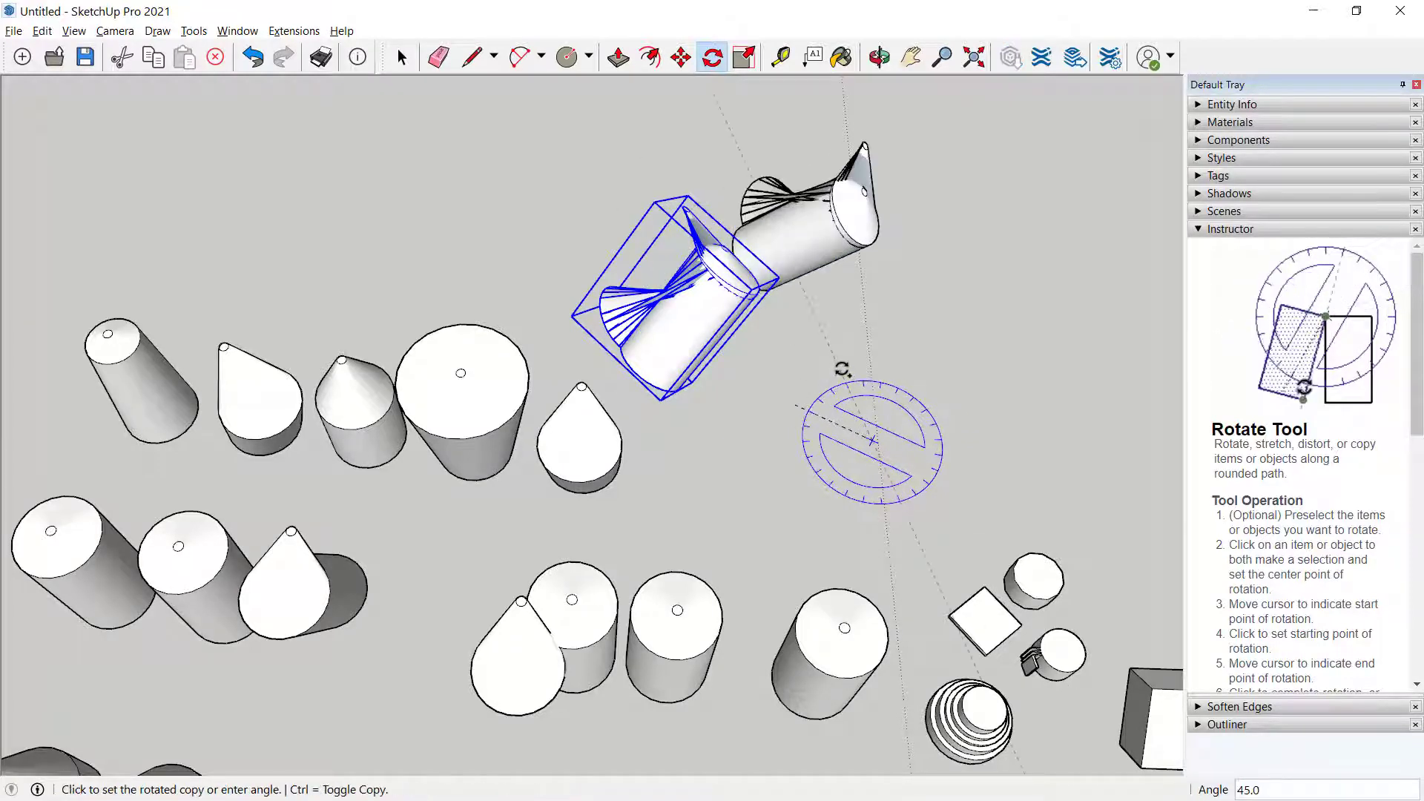
click(840, 368)
text(x)
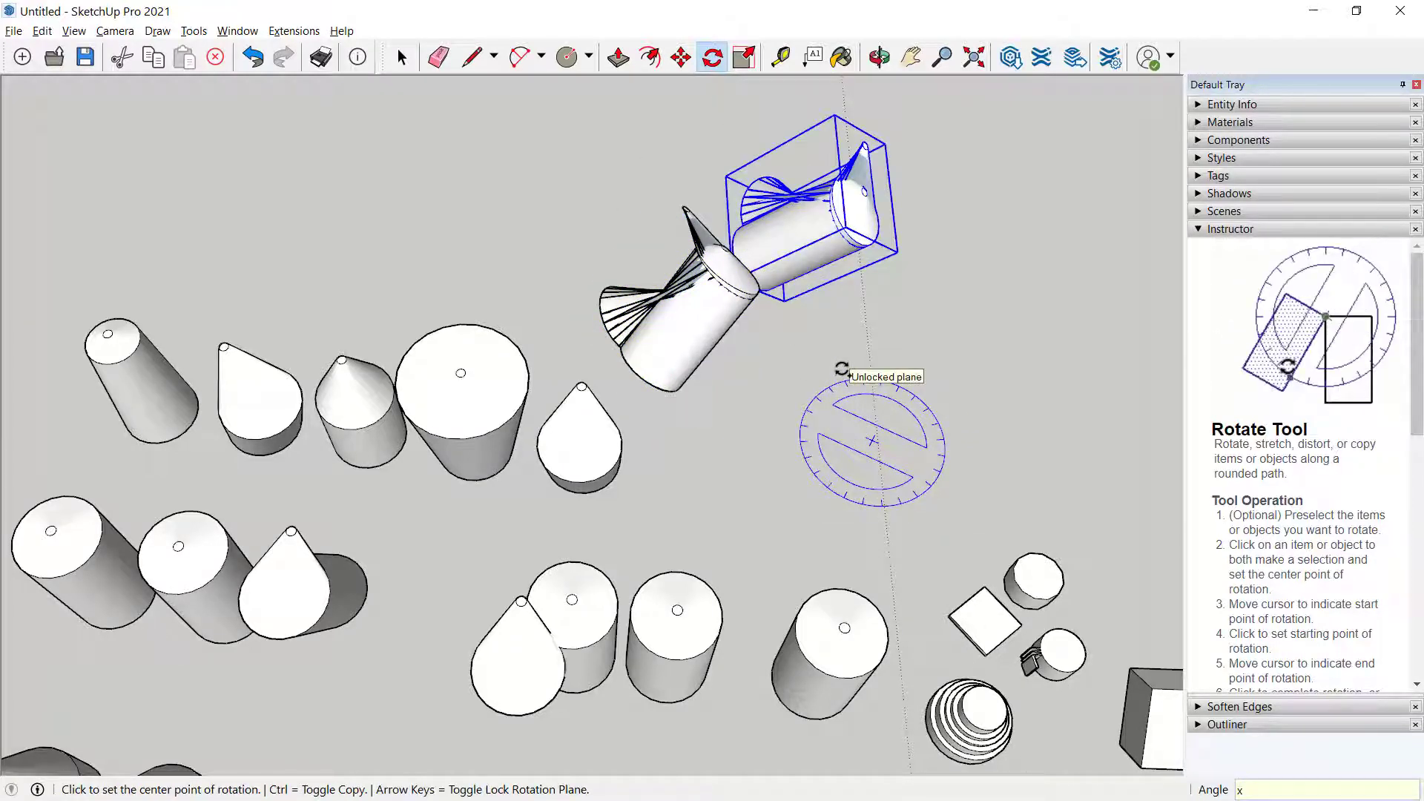
text(4)
key(Return)
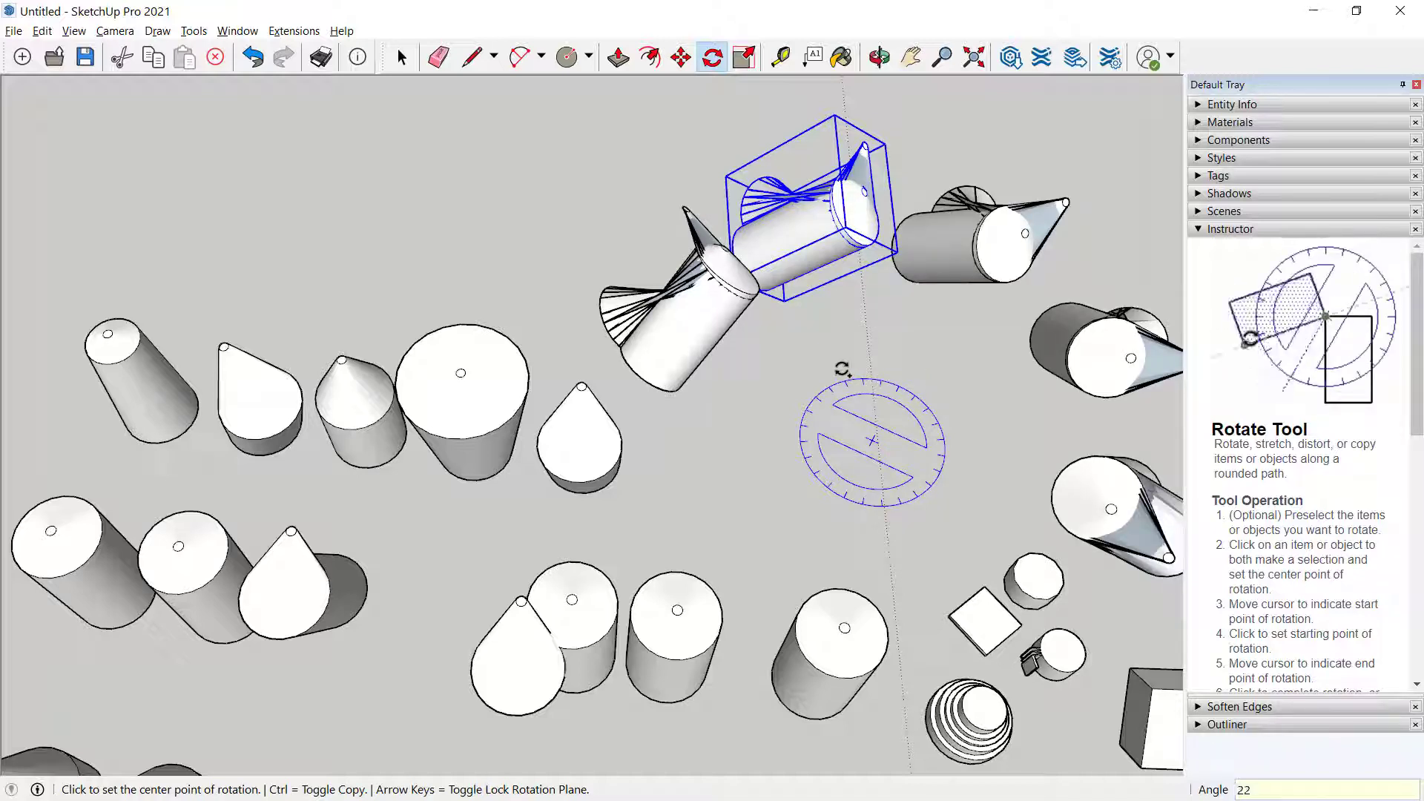
Set the rotated copies' spacing angle to 22°, and change it to 33°
text(22)
key(Return)
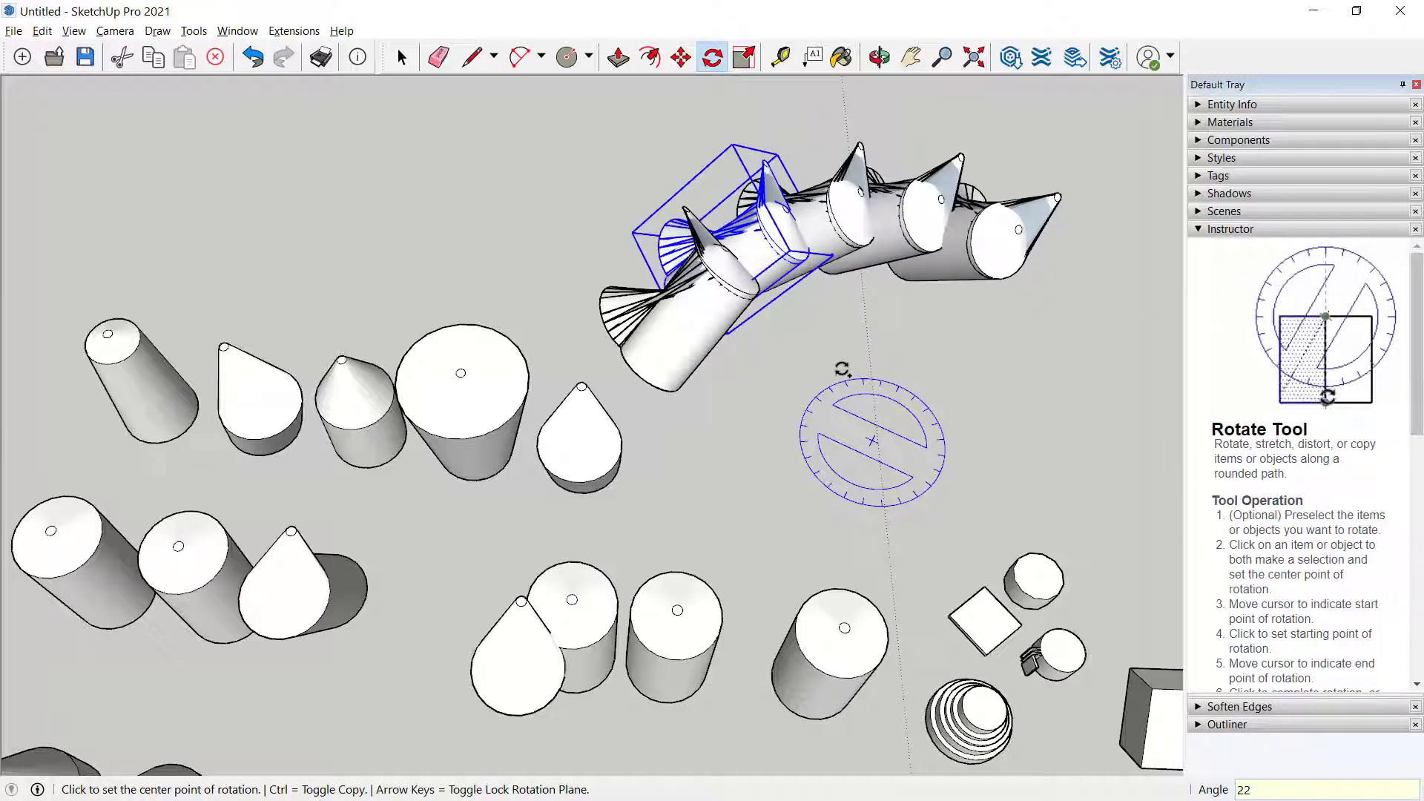
text(33)
key(Return)
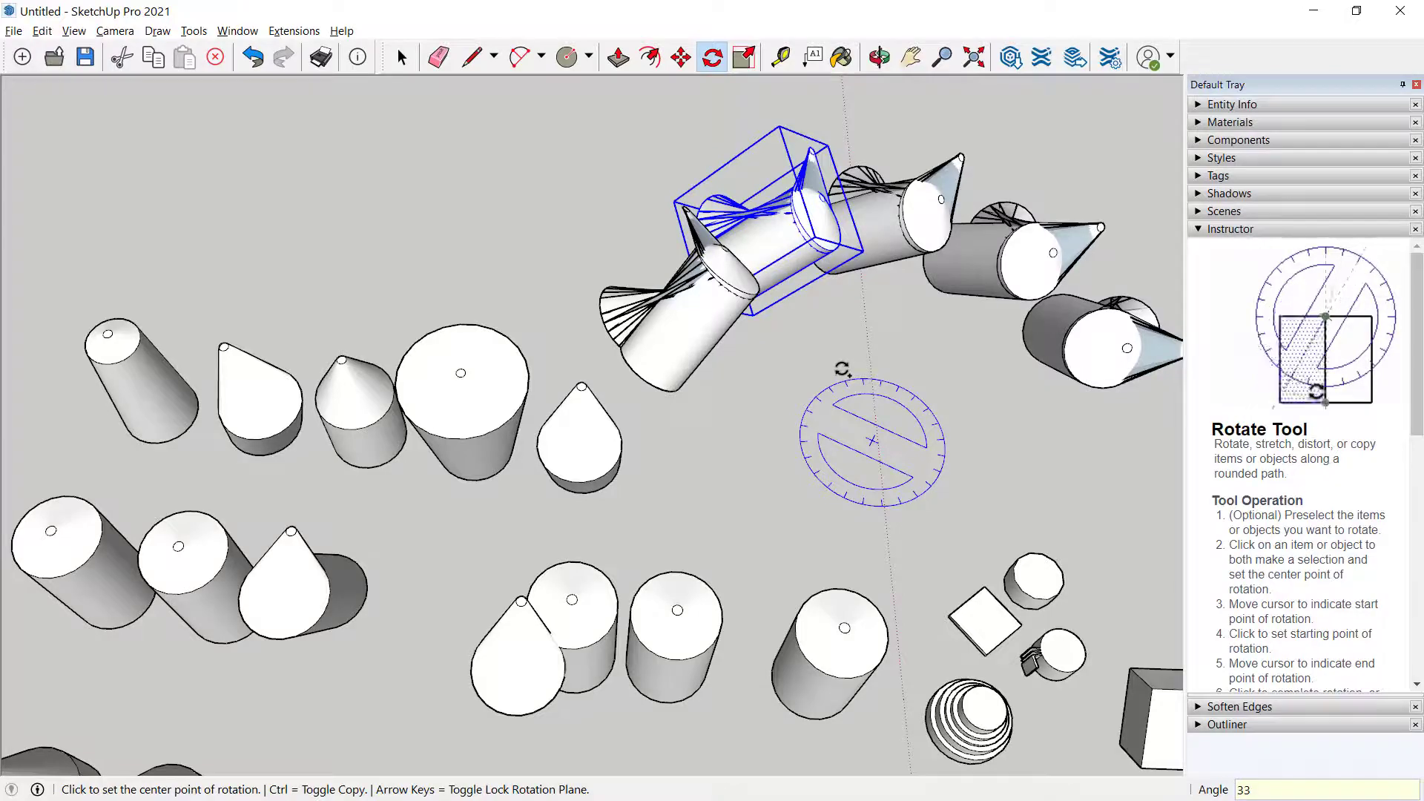
key(space)
Select the seventh cone component and the seventh grouped cylinder, and scale both taller by about 1.39 along the blue axis
scroll(807, 385, down, 1)
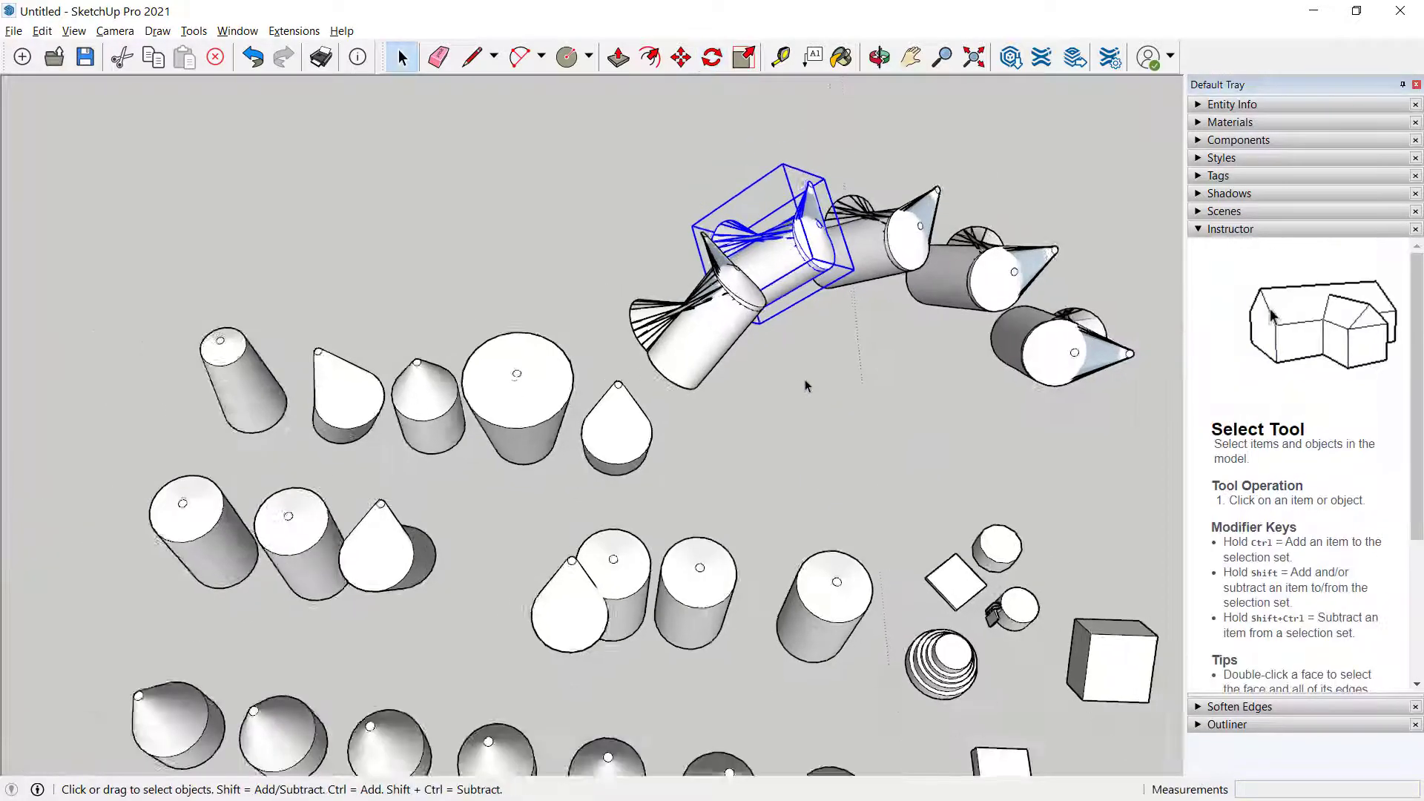
middle_drag(806, 385, 804, 245)
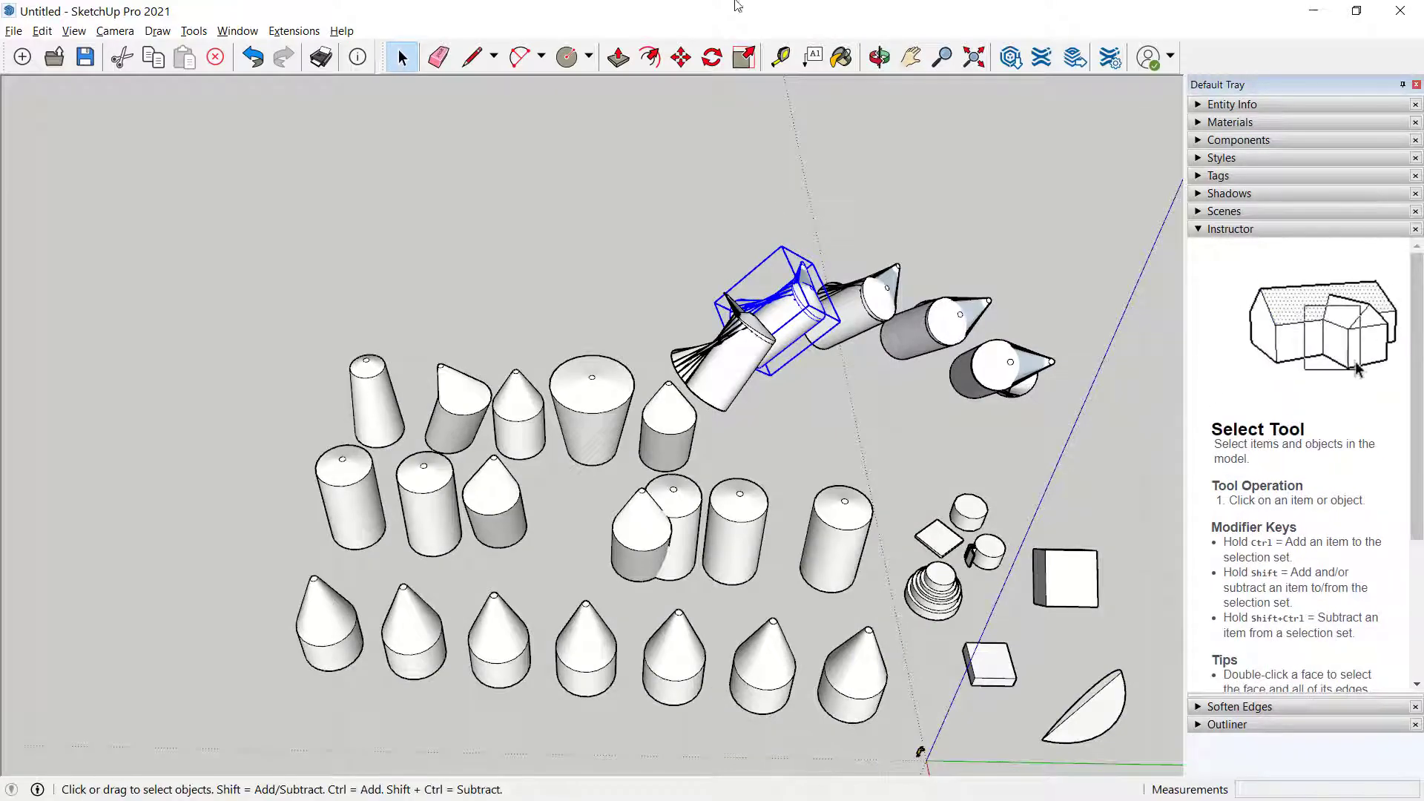
middle_drag(940, 542, 870, 591)
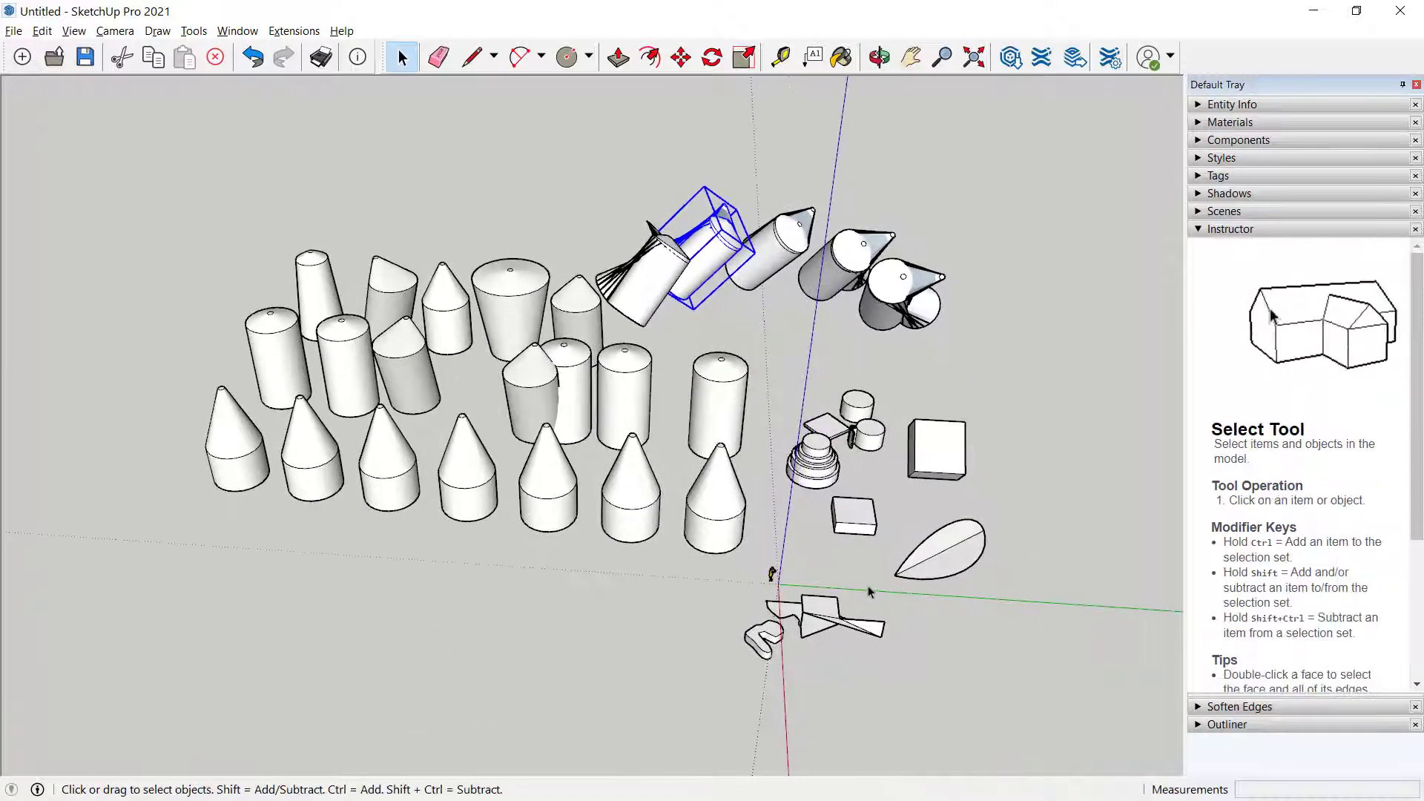
scroll(854, 521, up, 6)
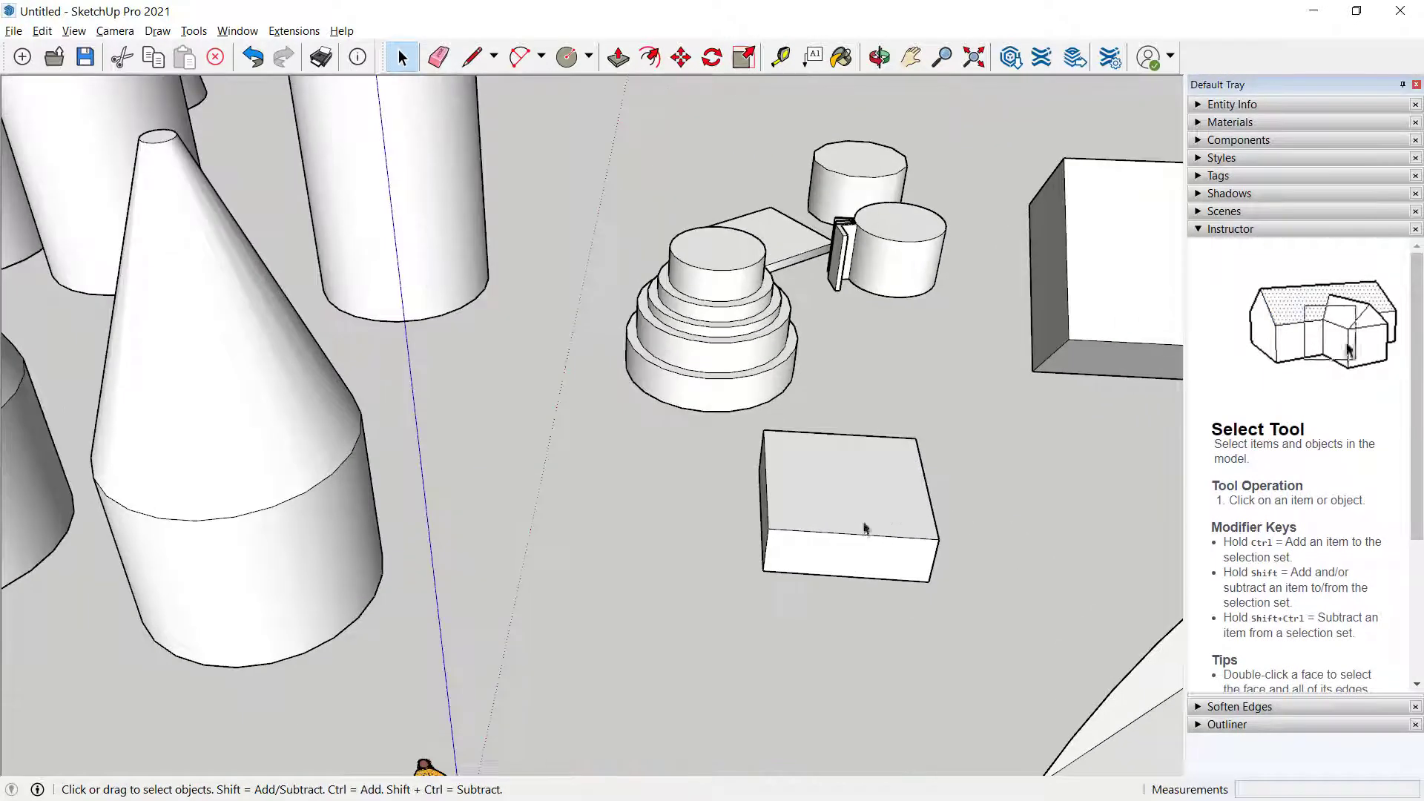
scroll(850, 506, down, 4)
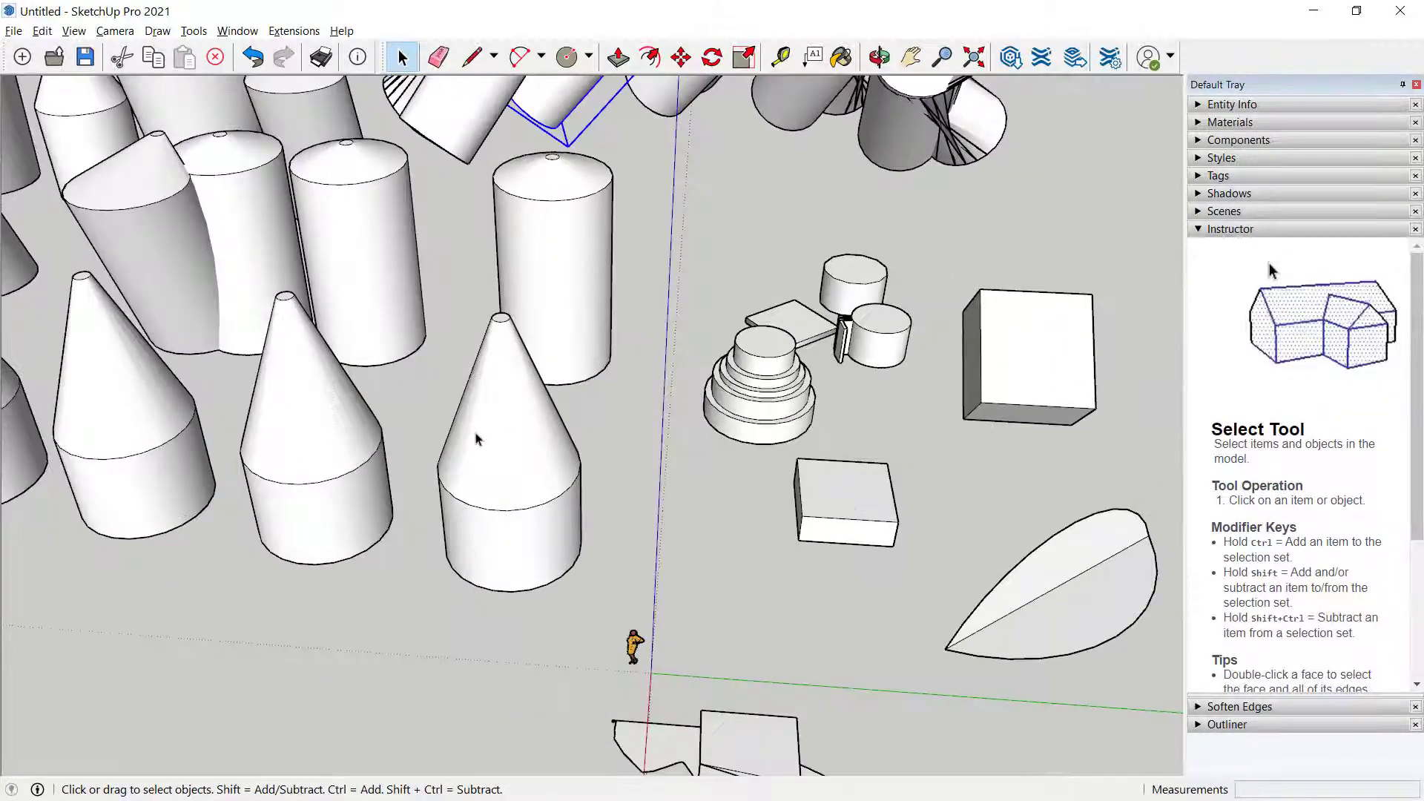
click(475, 439)
middle_drag(507, 469, 504, 567)
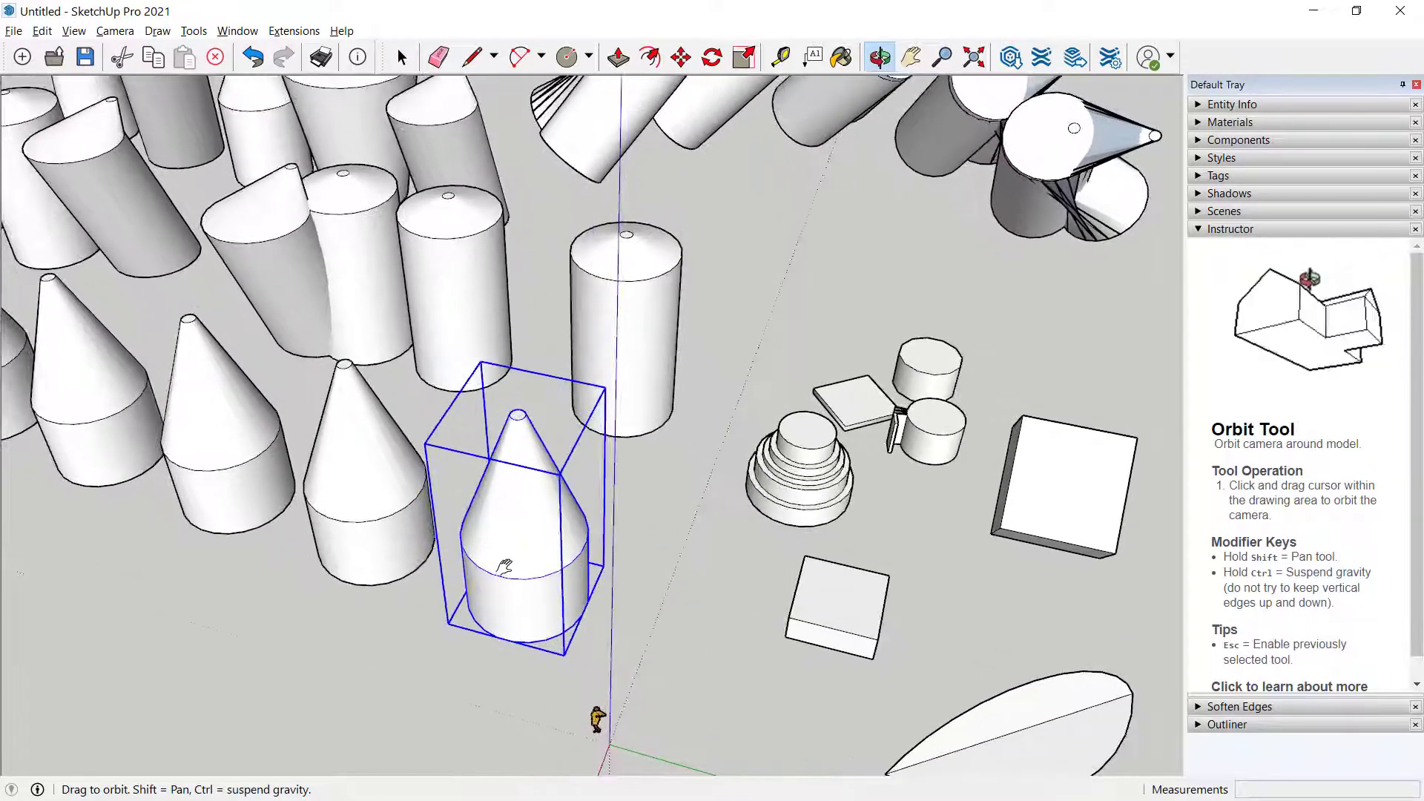
shift+click(618, 342)
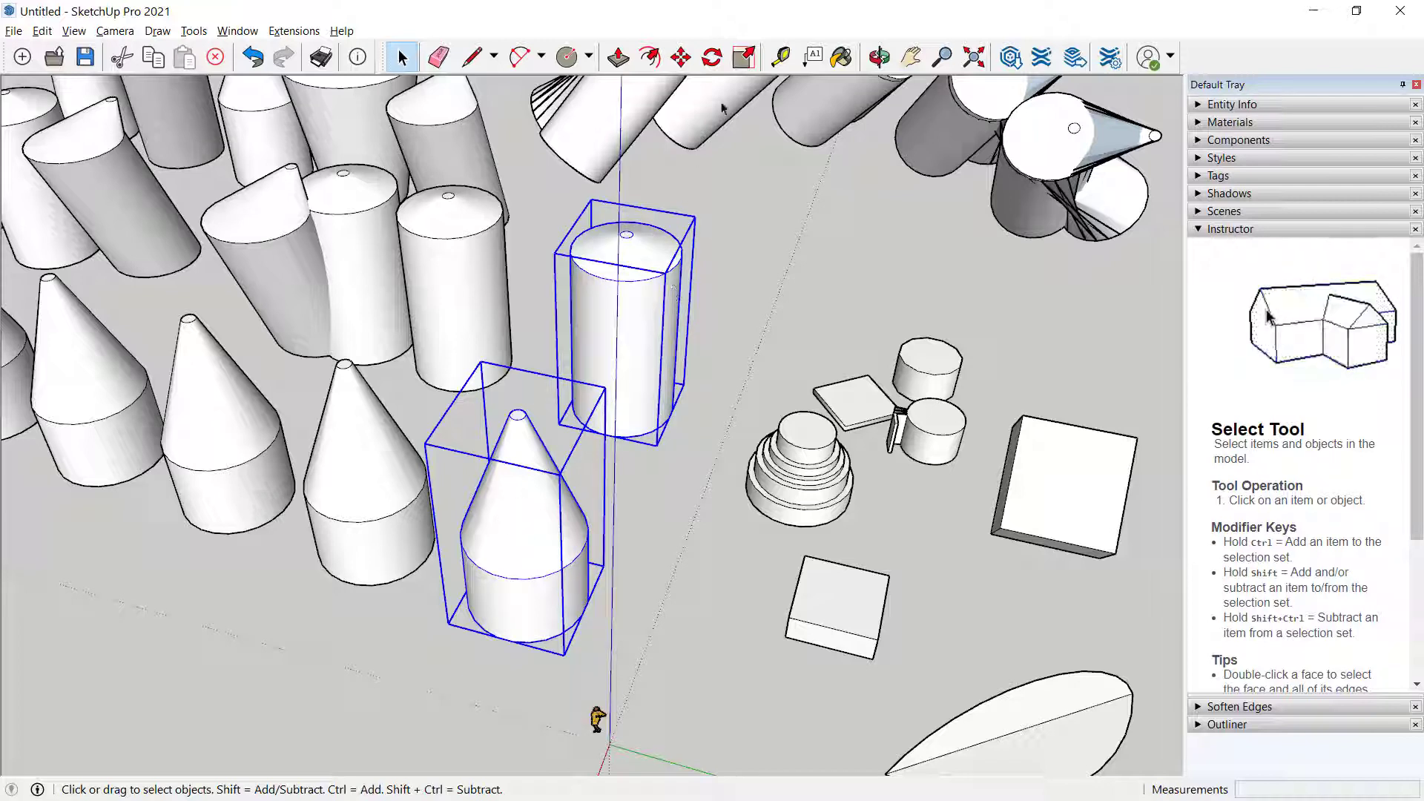
click(745, 57)
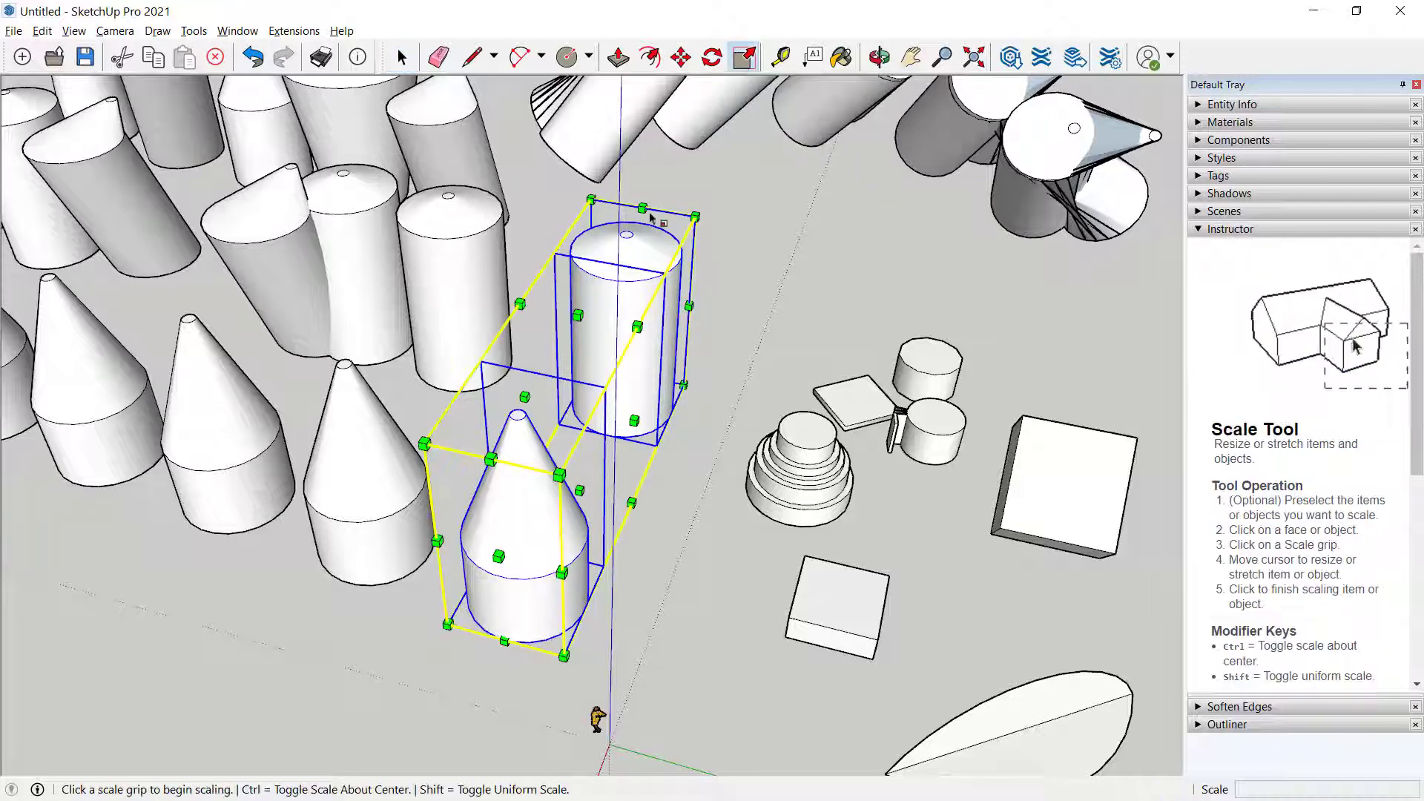
click(578, 315)
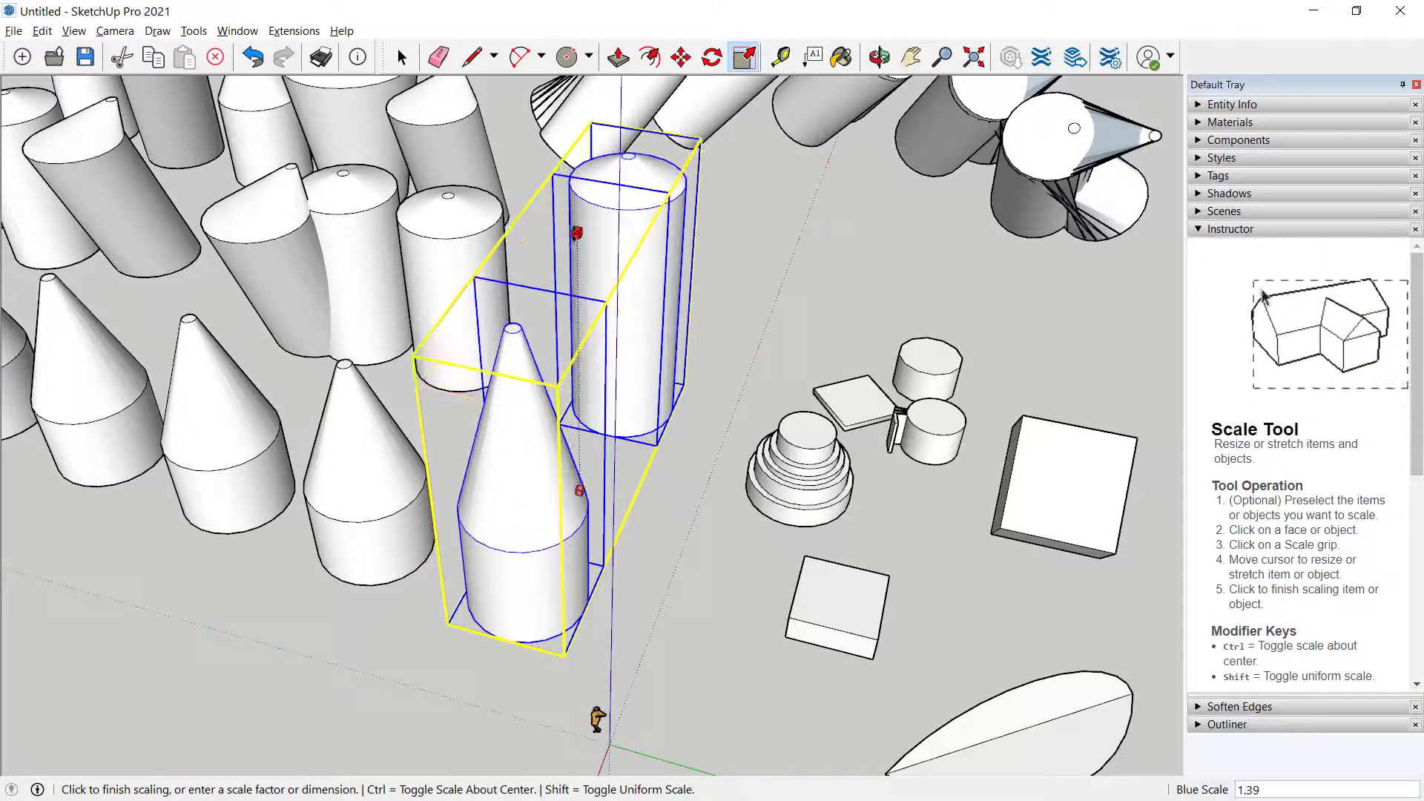
click(577, 233)
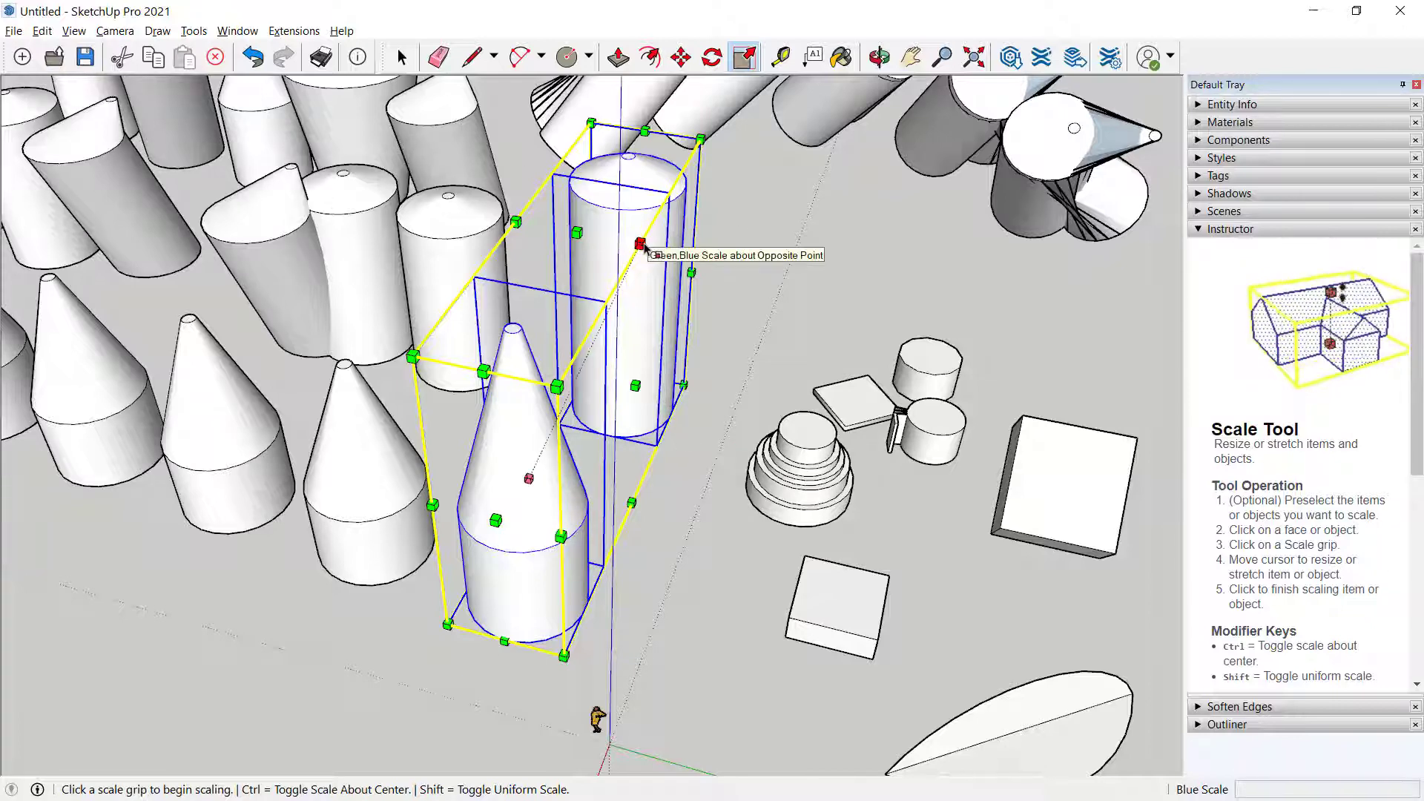
Widen the two selected cylinders by about 1.43 along the green axis and clear the selection
click(636, 387)
click(681, 395)
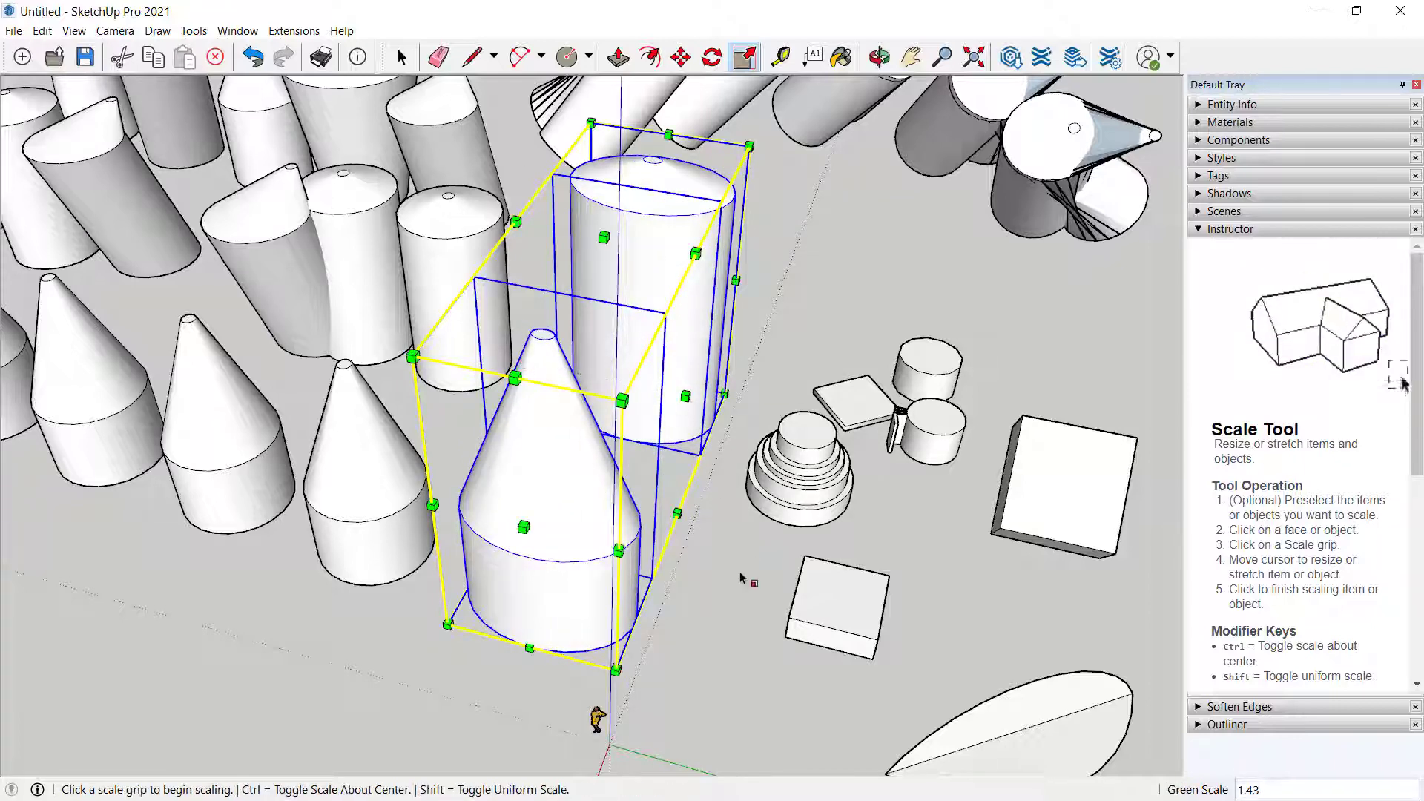
key(space)
click(729, 576)
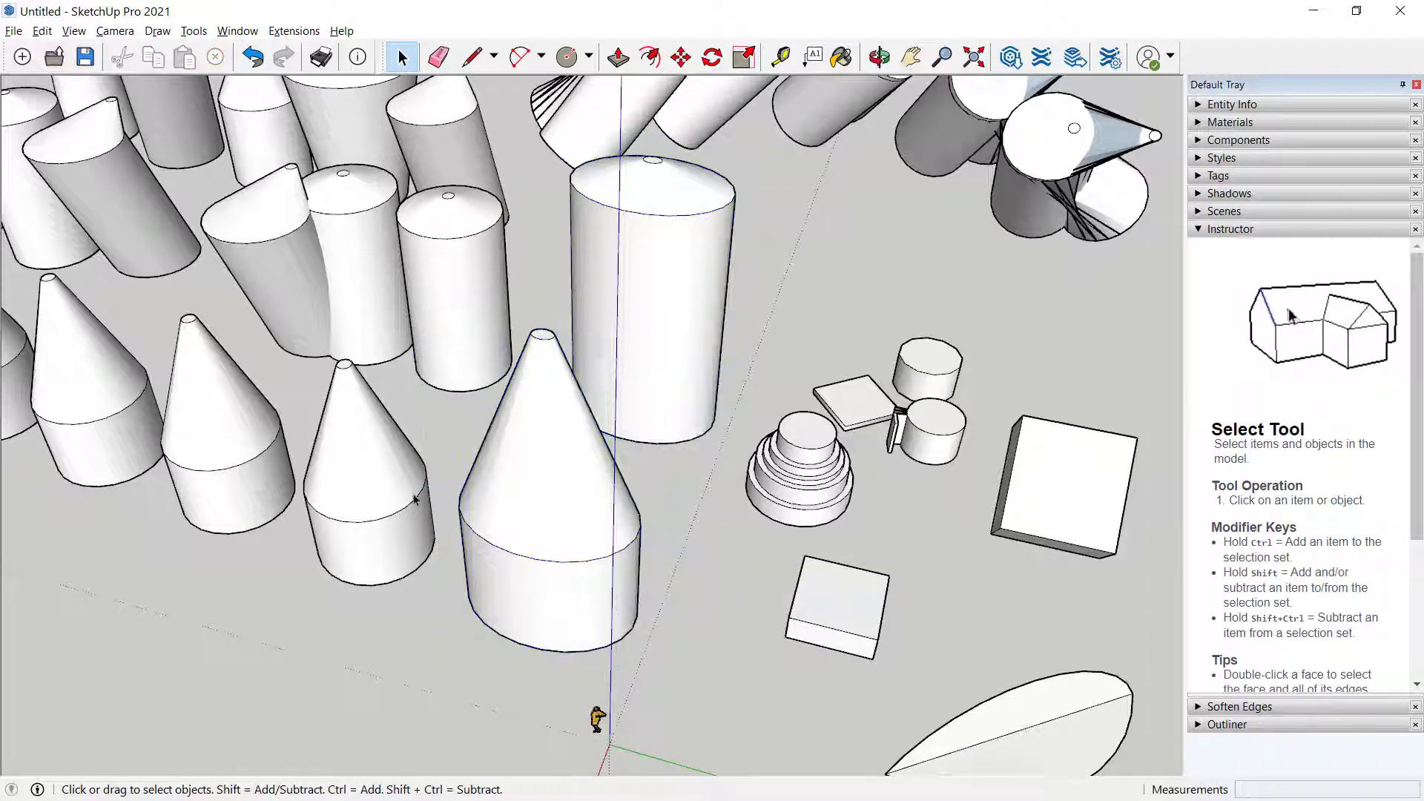
Open the sixth cone component, scale all its geometry shorter along the blue axis, and close the component
click(354, 487)
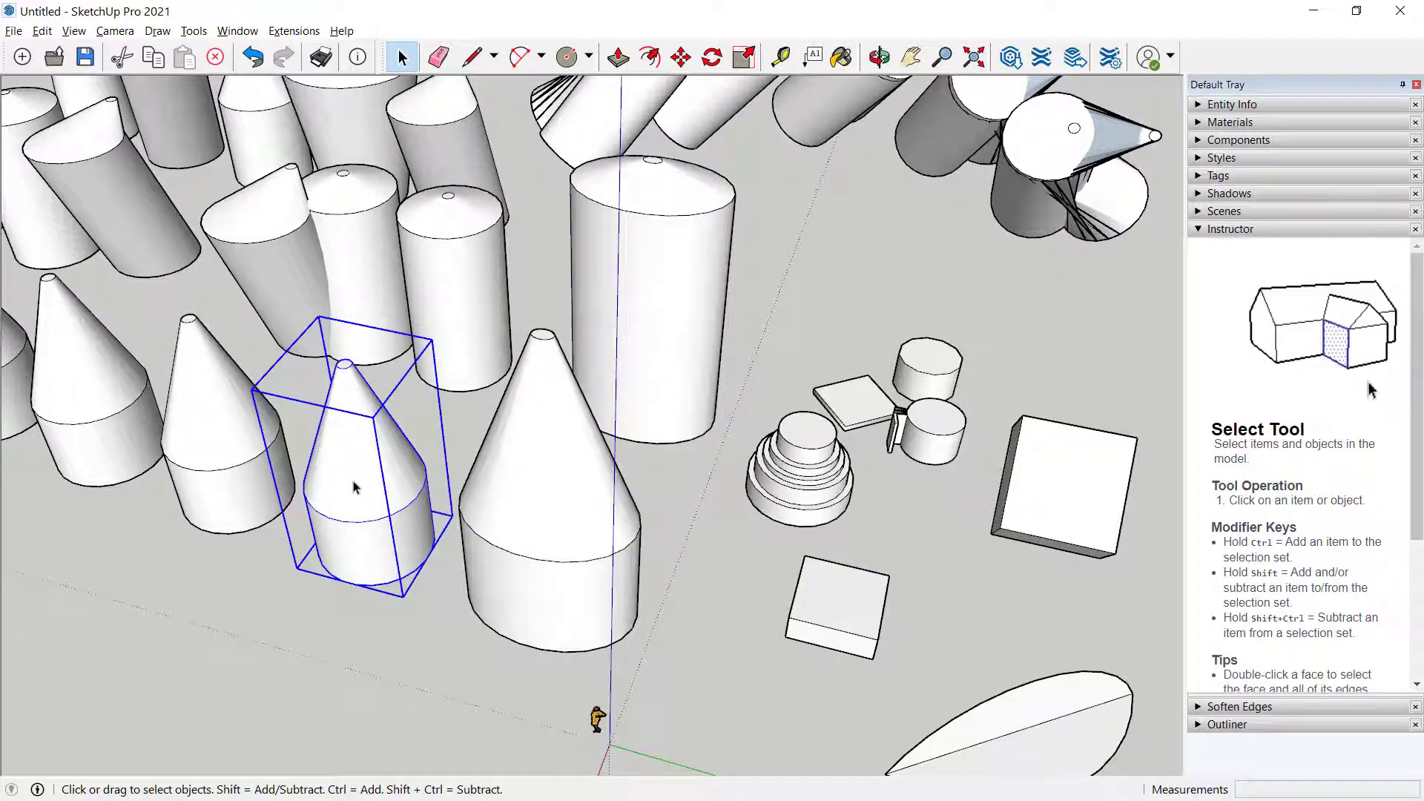
double_click(354, 488)
drag(270, 320, 483, 658)
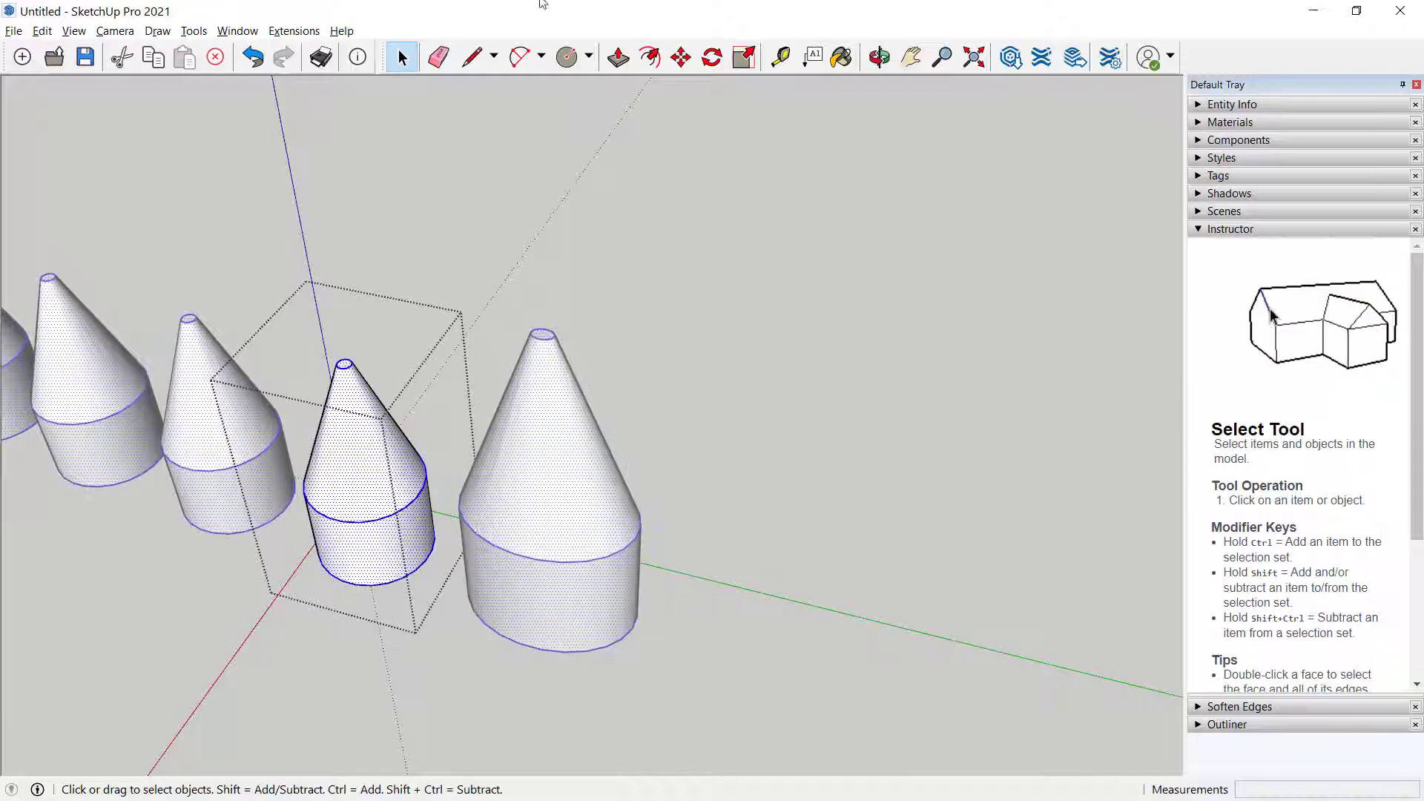
click(743, 57)
click(344, 363)
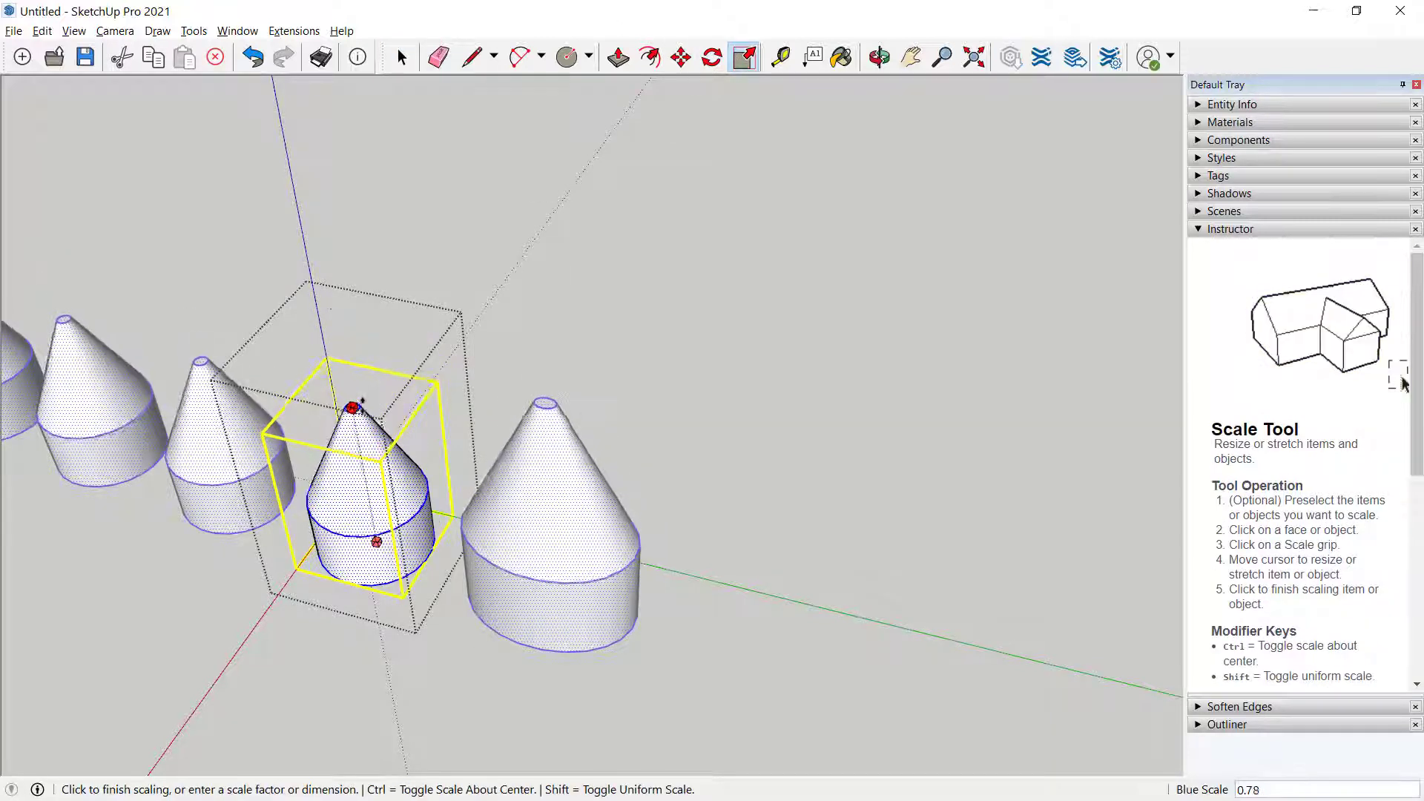
click(354, 417)
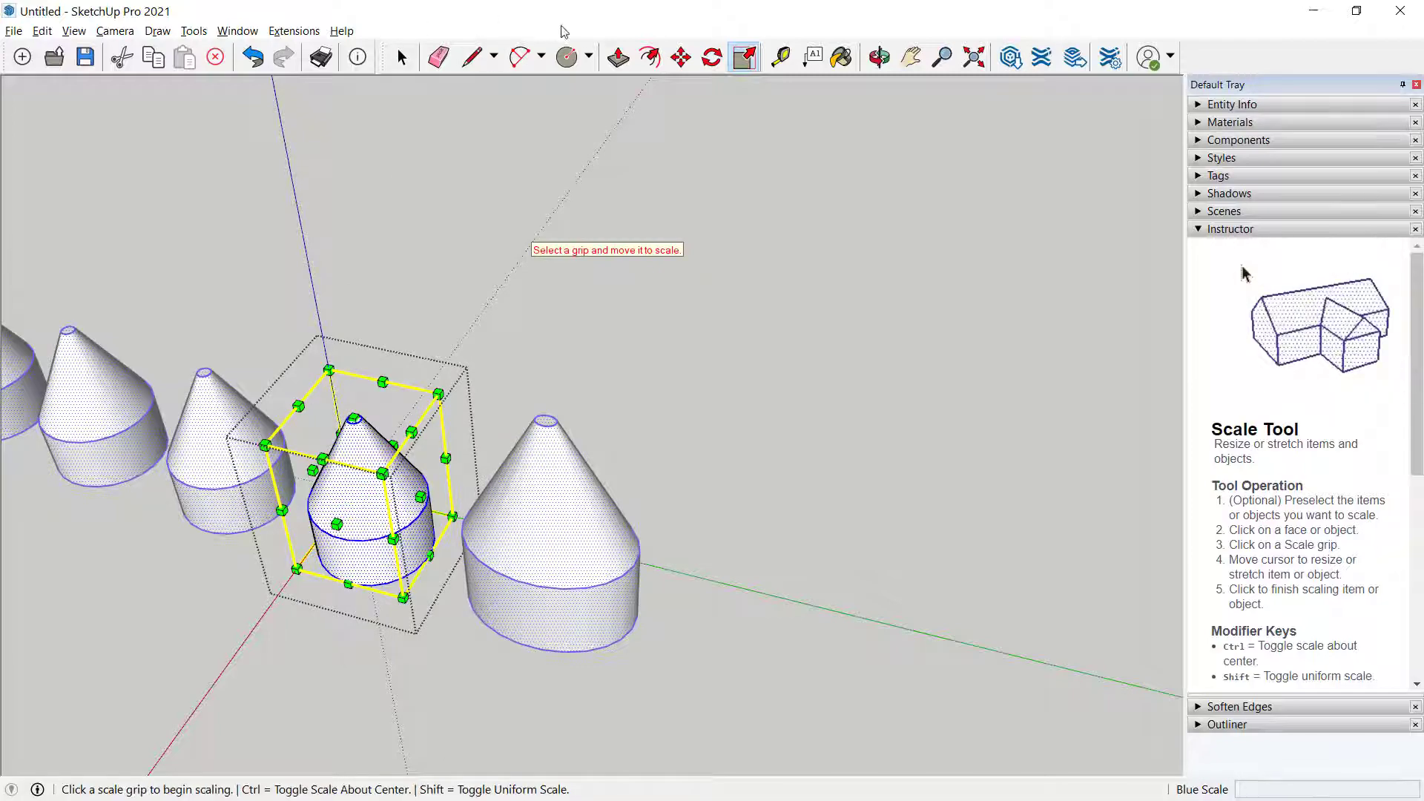
click(398, 56)
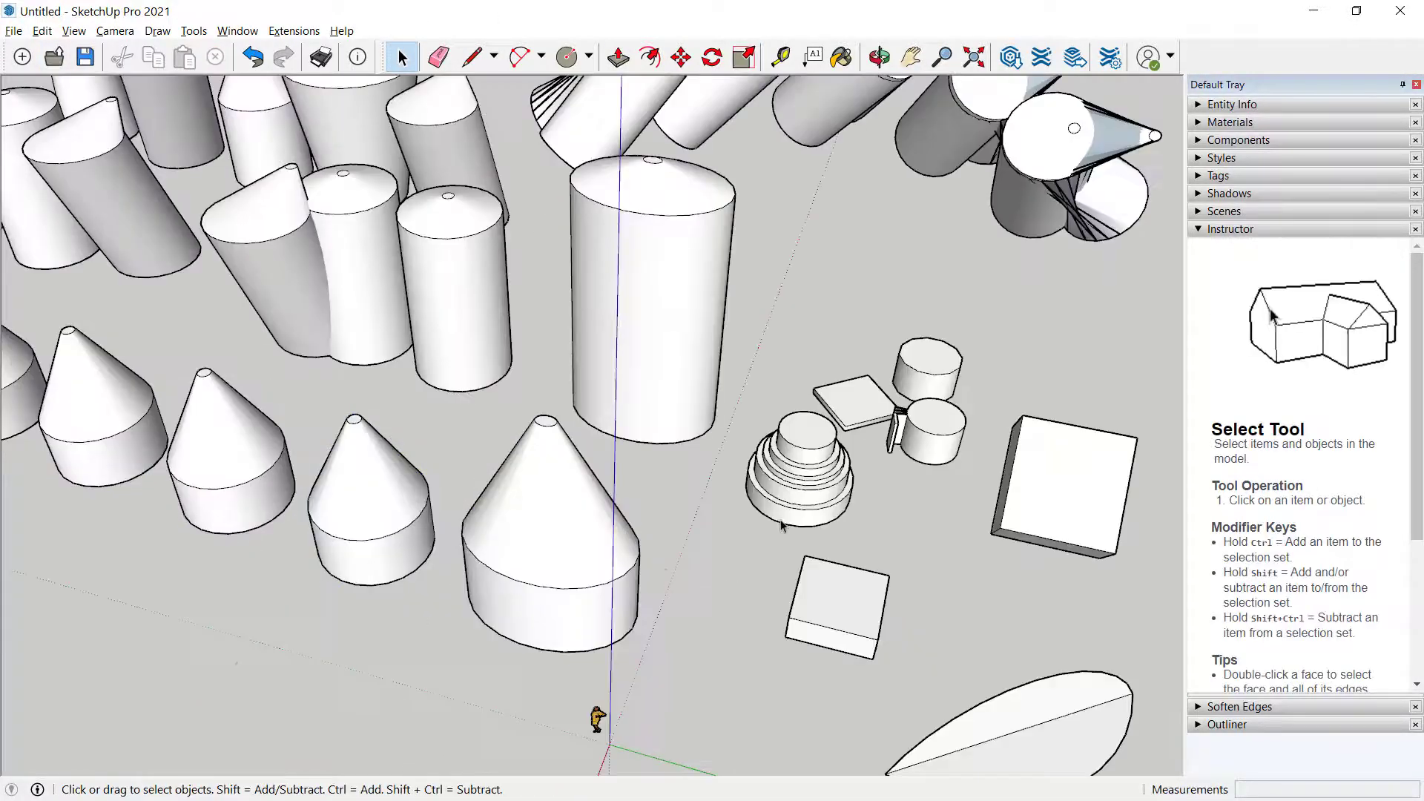
Select the enlarged seventh cone in the component row
middle_drag(620, 606, 716, 592)
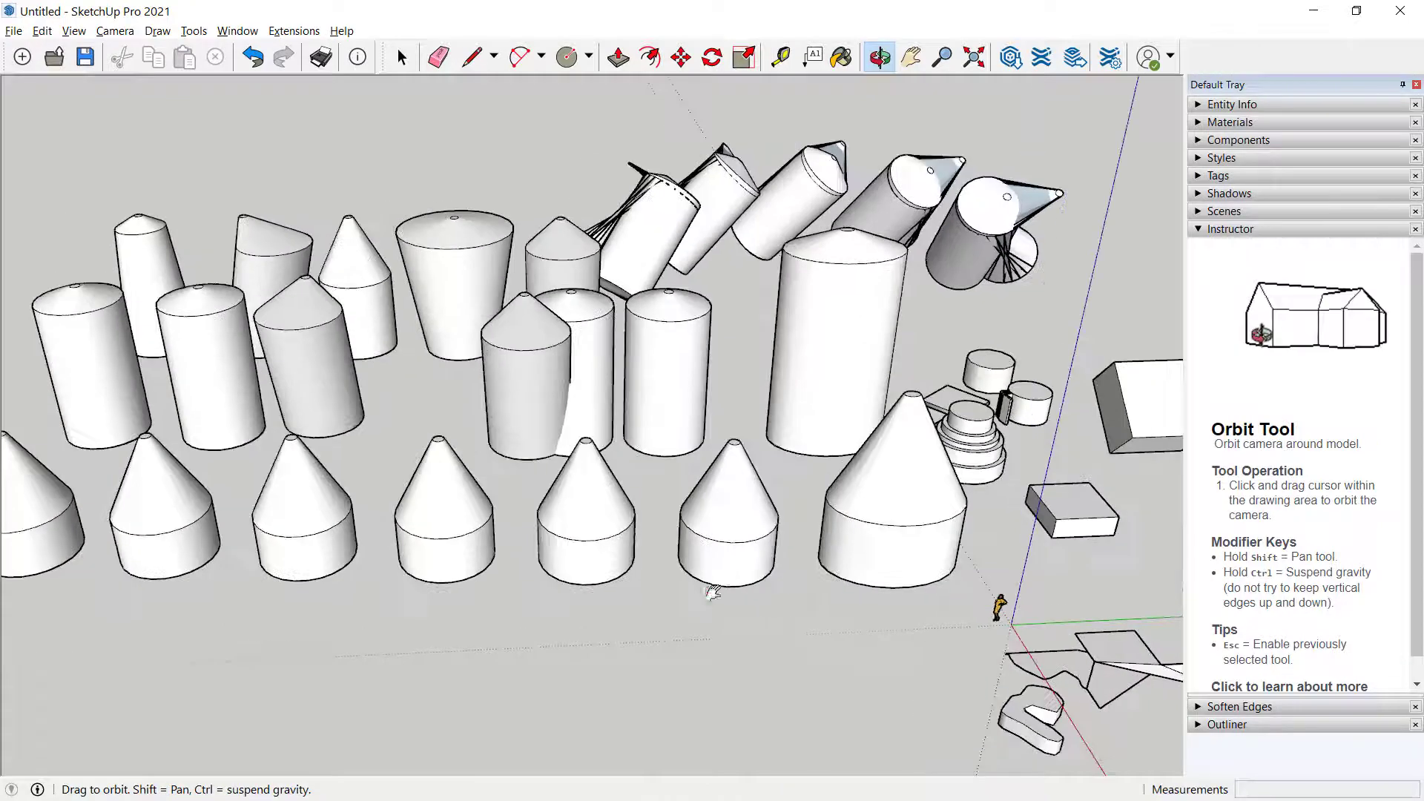
click(875, 529)
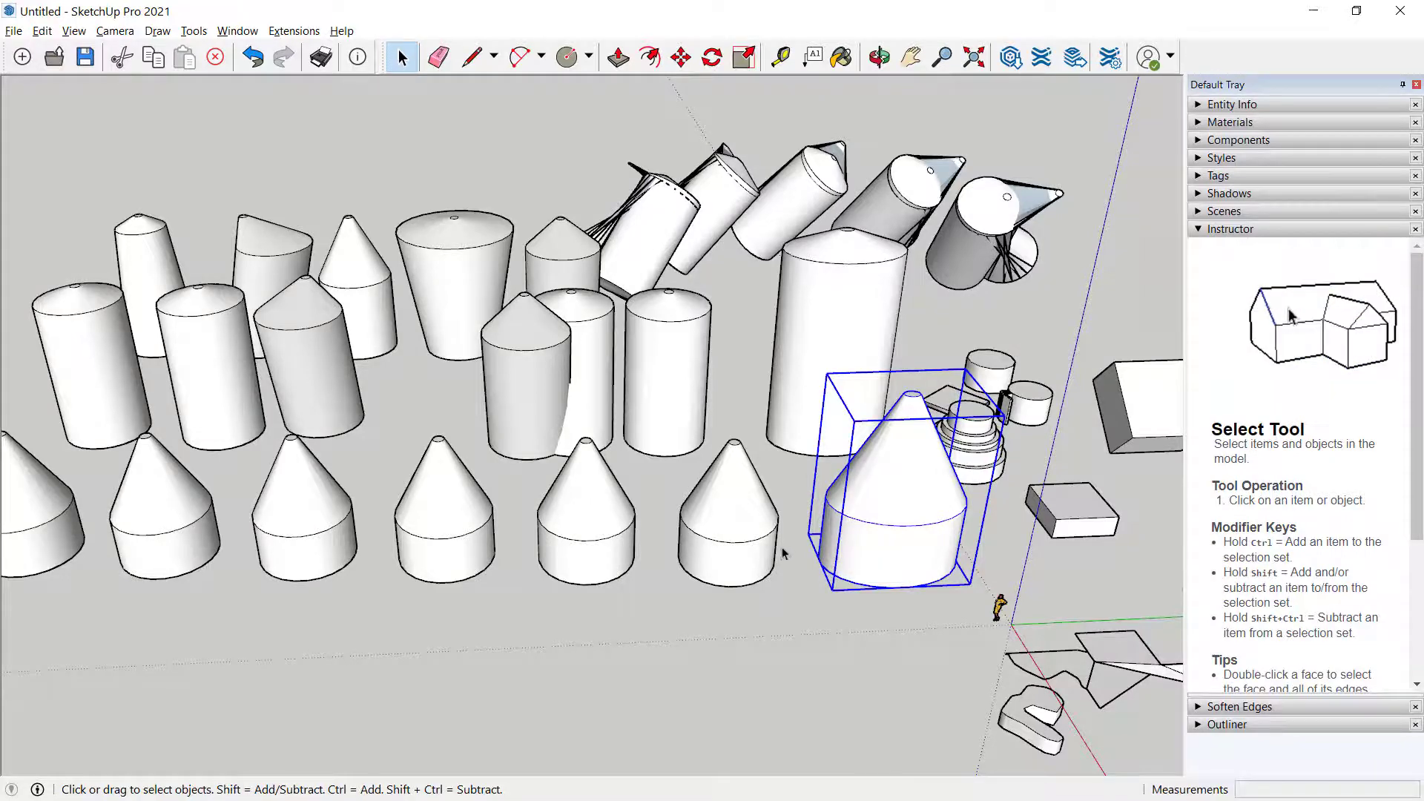
middle_drag(783, 553, 667, 580)
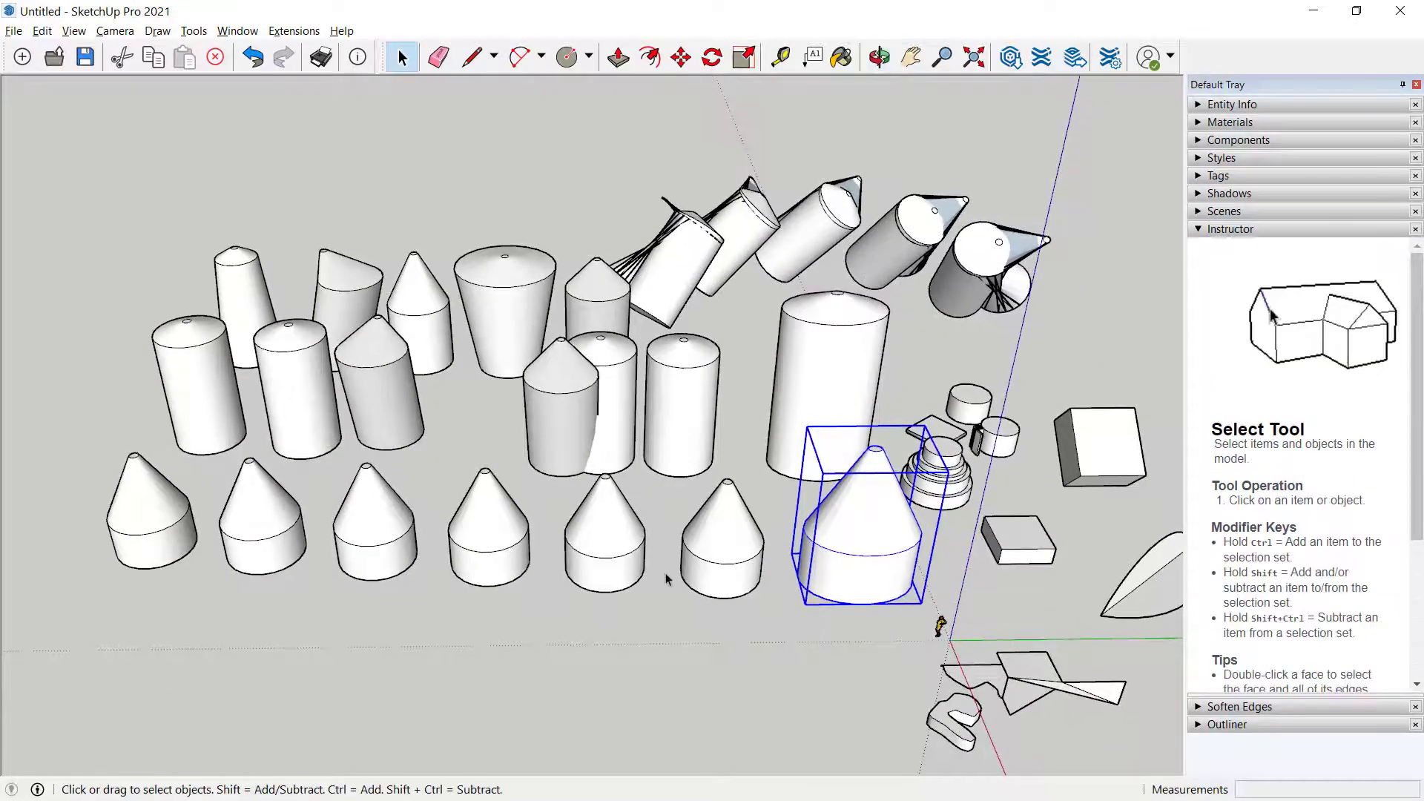
scroll(666, 579, down, 1)
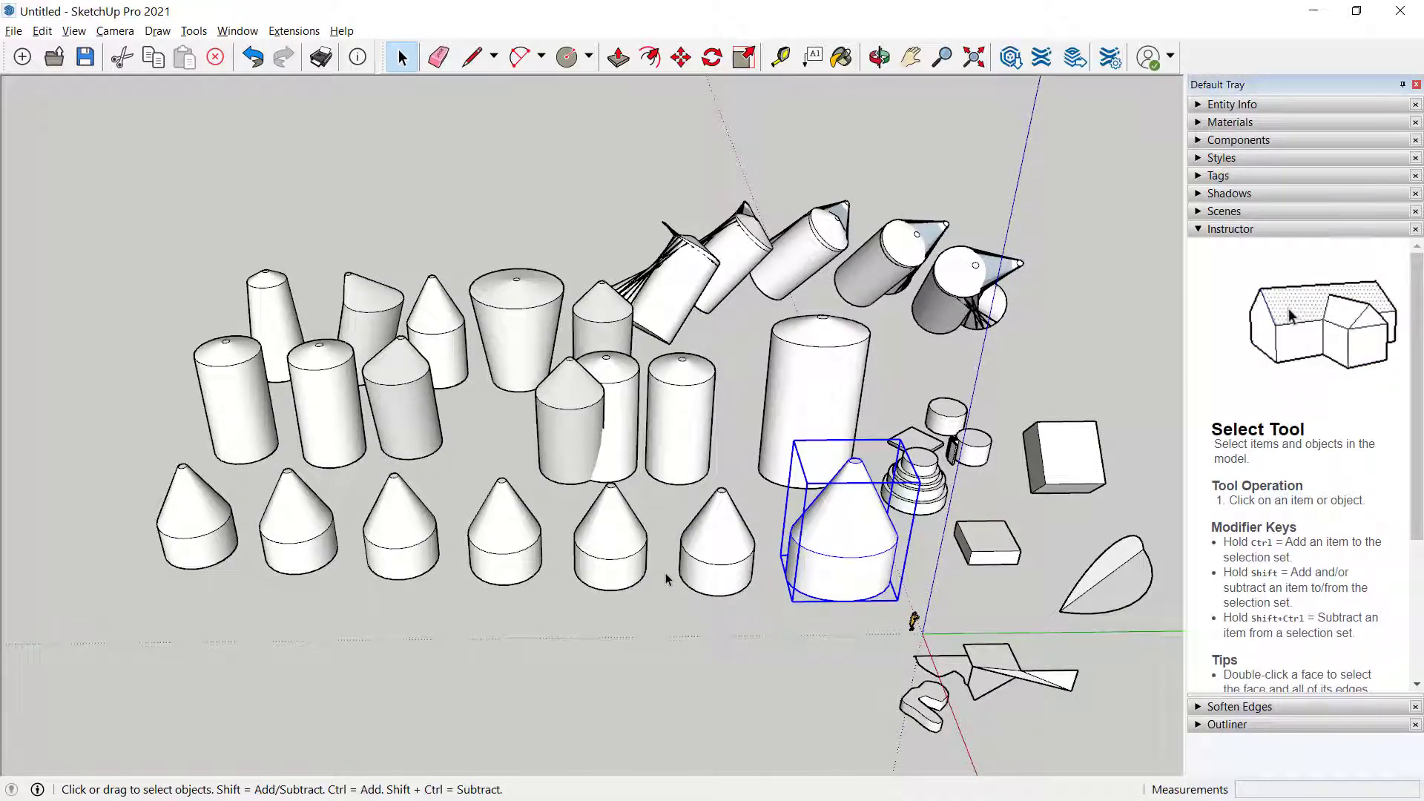
middle_drag(383, 552, 407, 592)
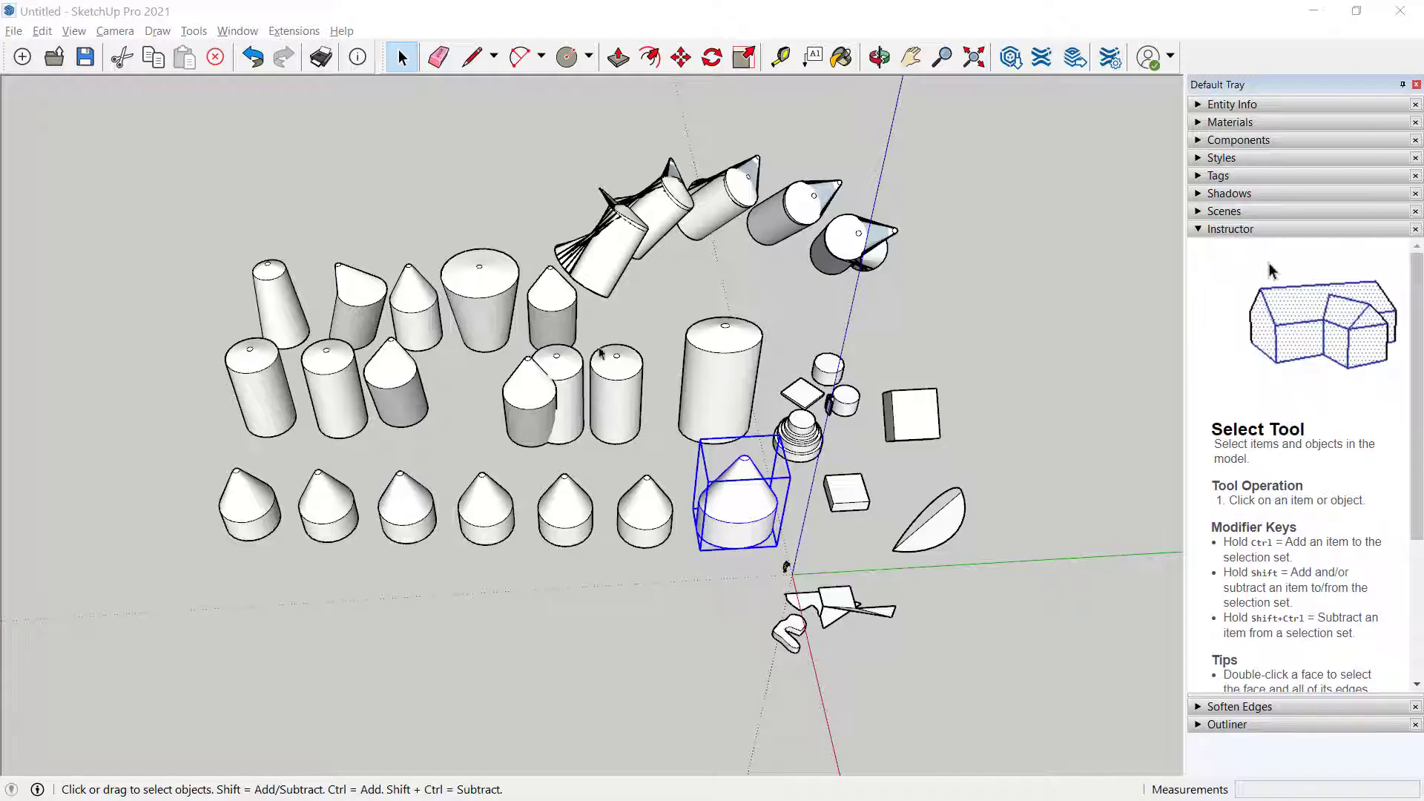
scroll(535, 396, up, 3)
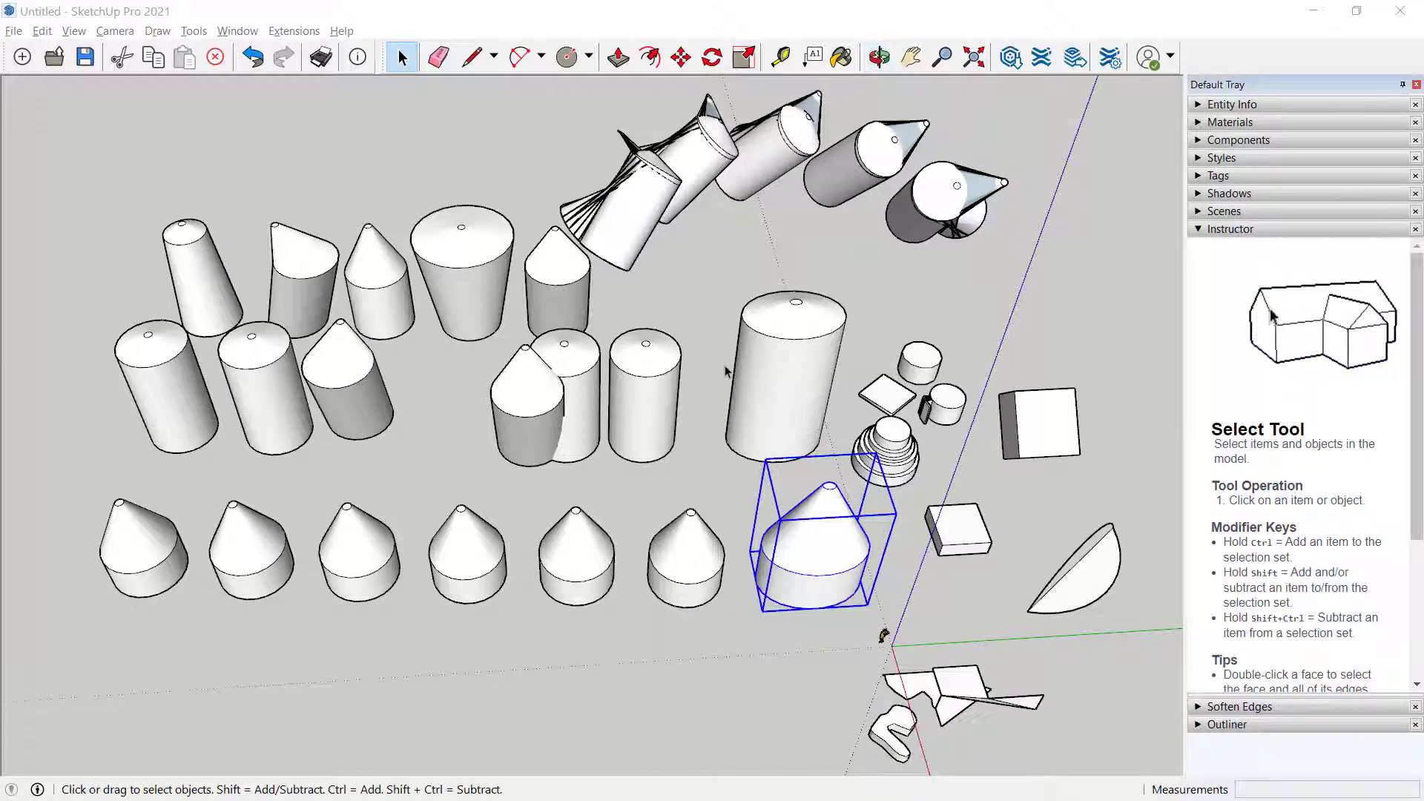
mouse_move(727, 371)
middle_down()
mouse_move(802, 404)
mouse_move(733, 387)
mouse_move(763, 385)
mouse_move(697, 359)
mouse_move(730, 369)
middle_up()
scroll(730, 369, down, 1)
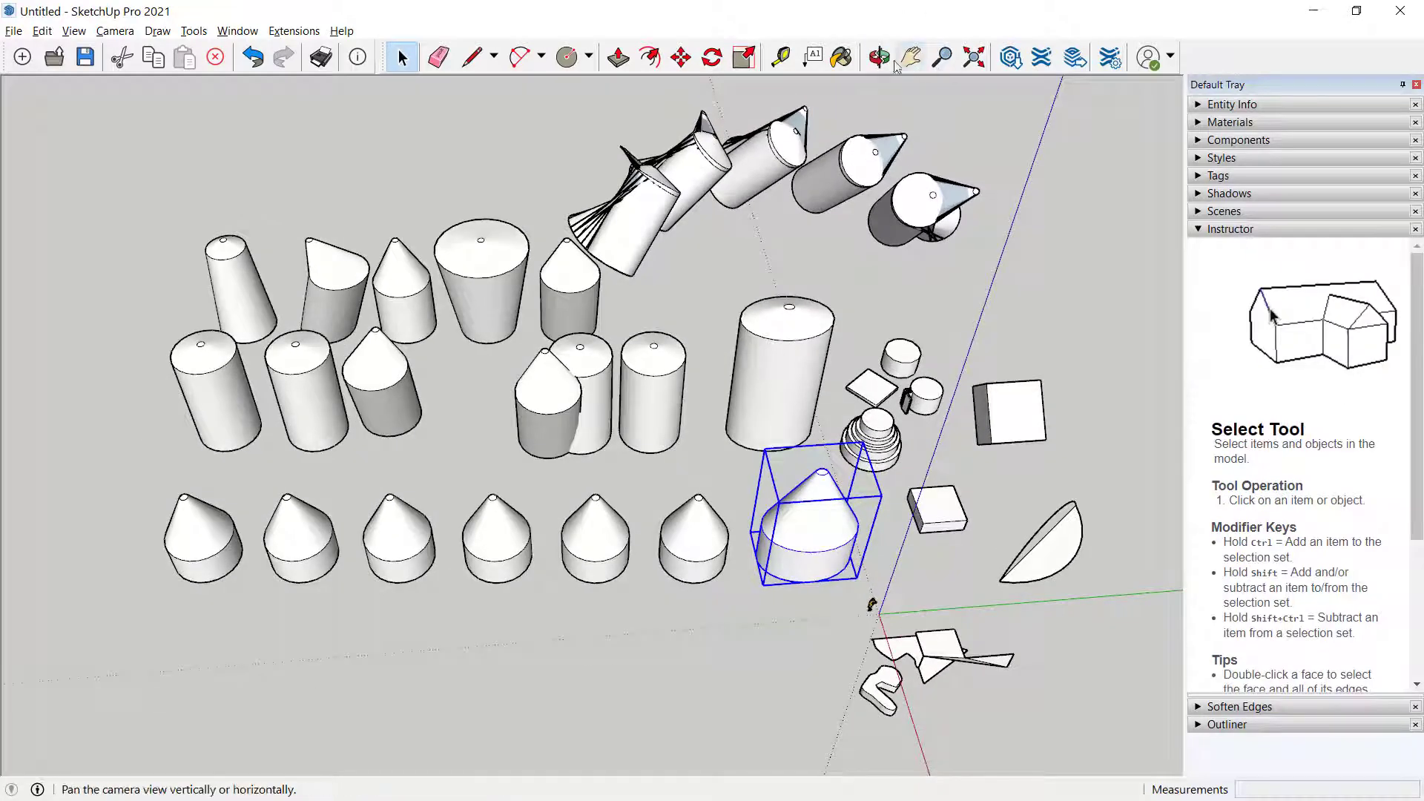
middle_drag(702, 448, 679, 423)
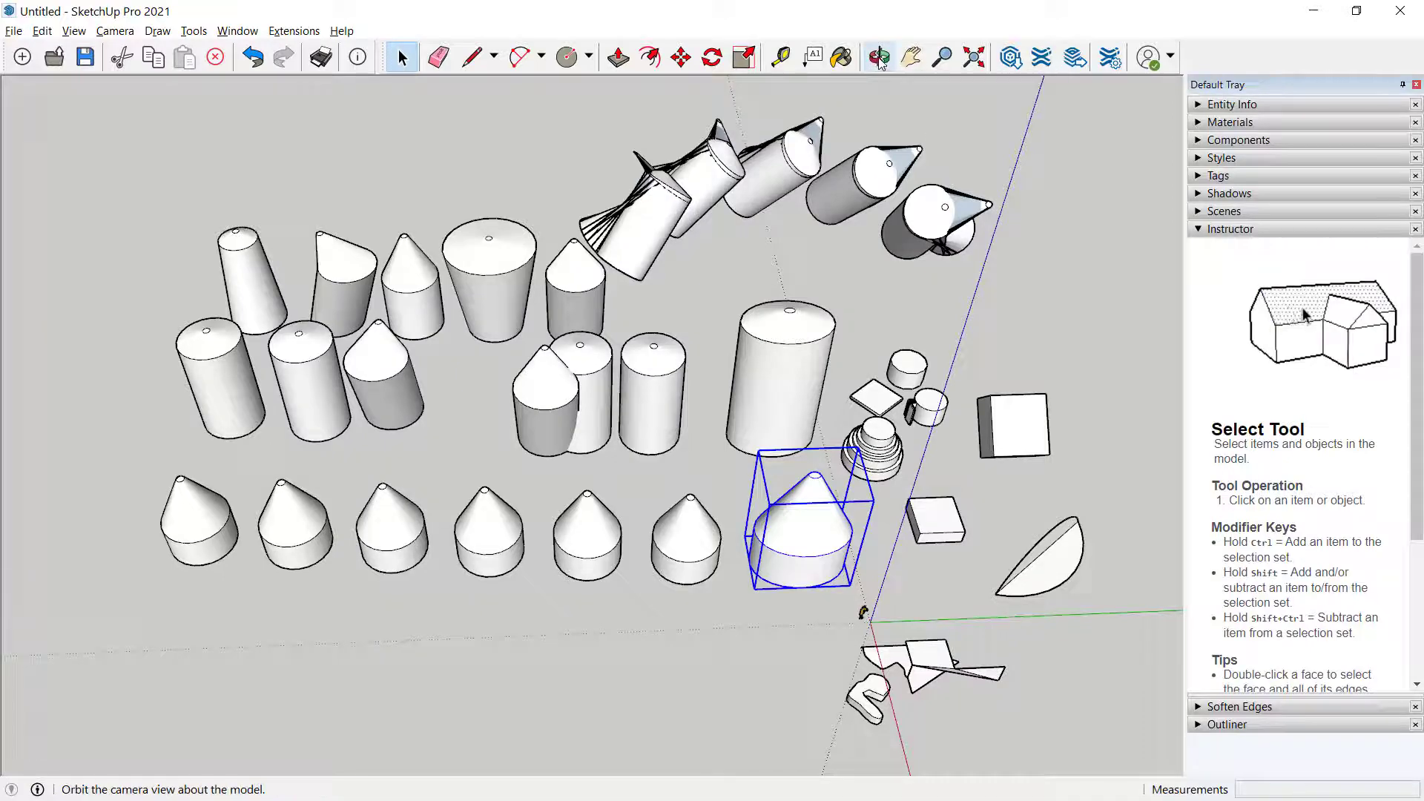
Select the first grouped cylinder in the middle row
click(878, 58)
drag(652, 438, 387, 462)
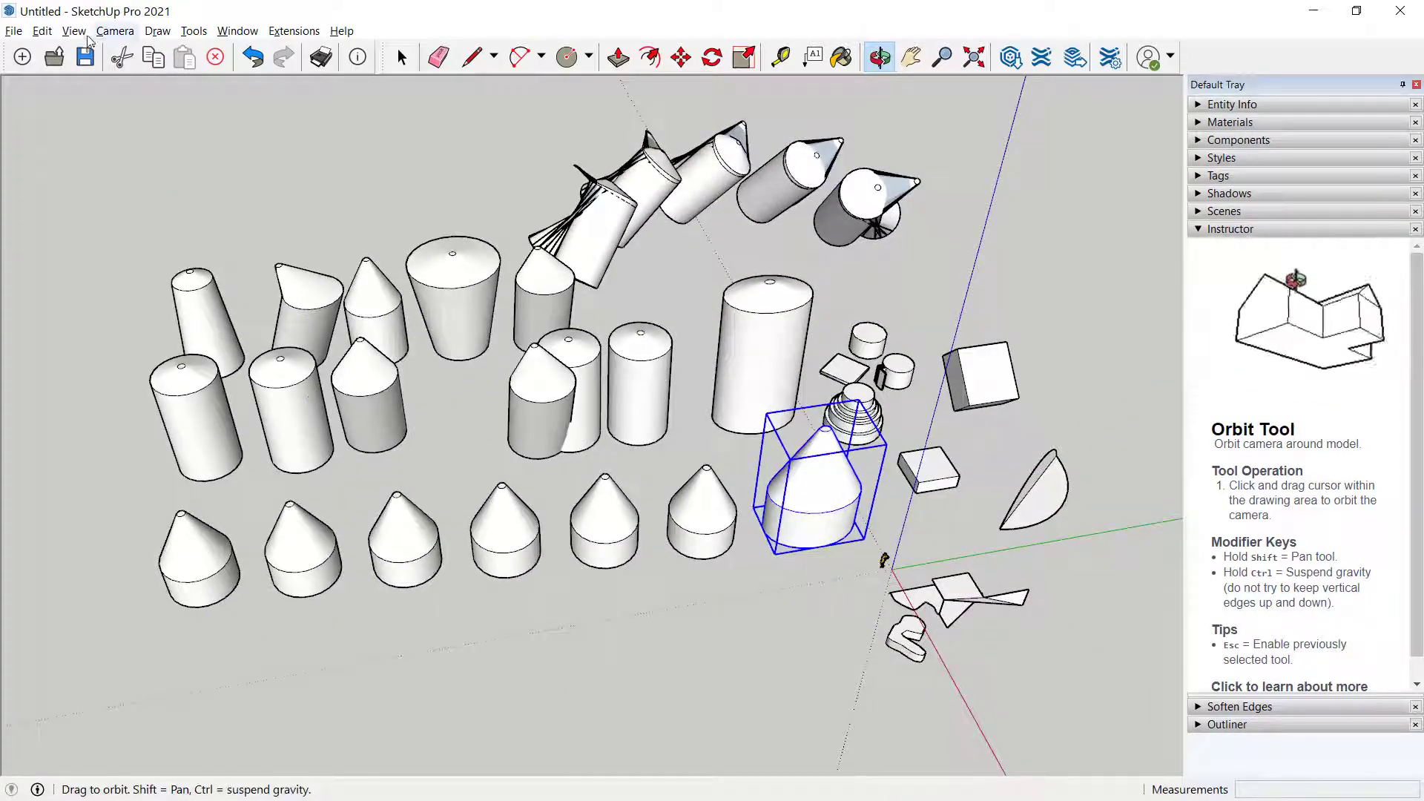
click(402, 56)
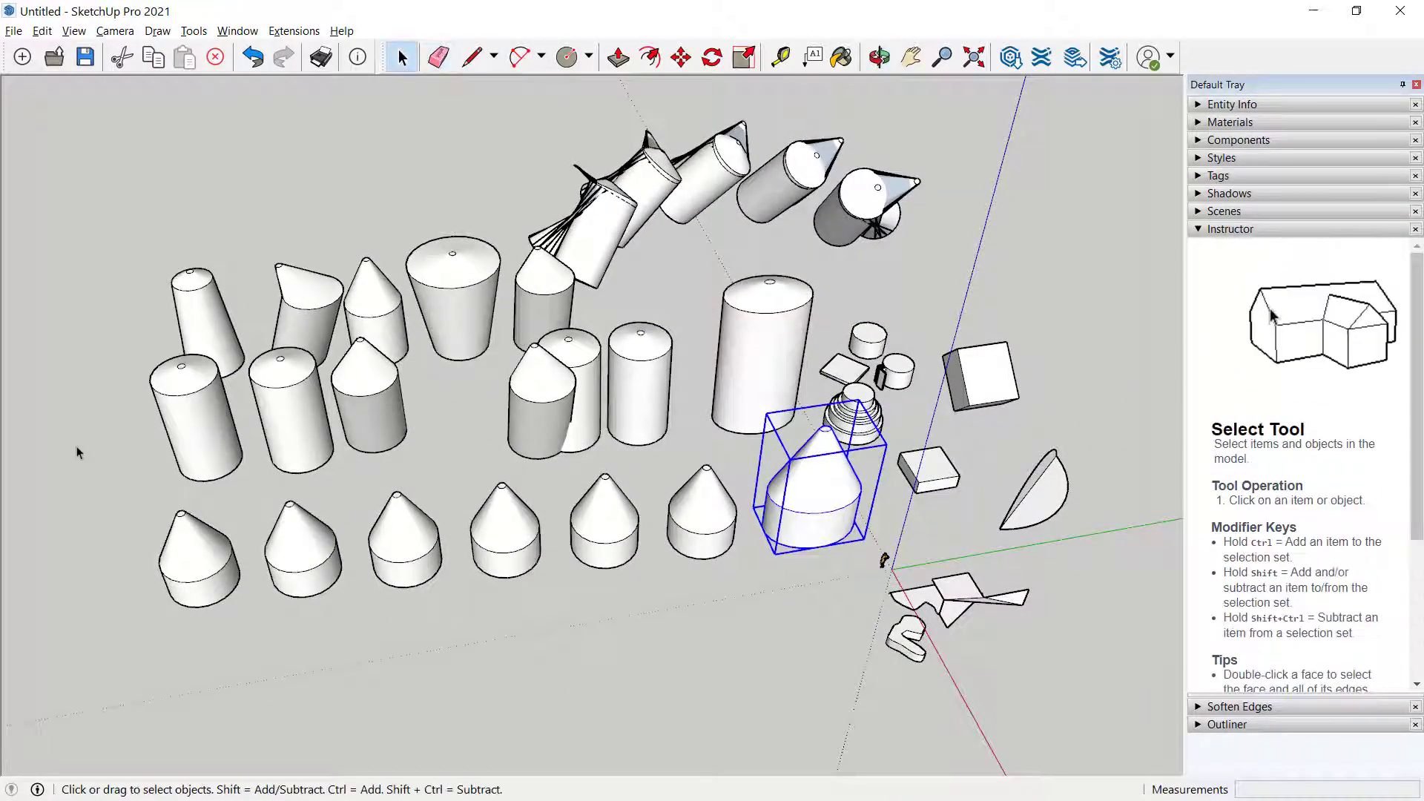
click(175, 424)
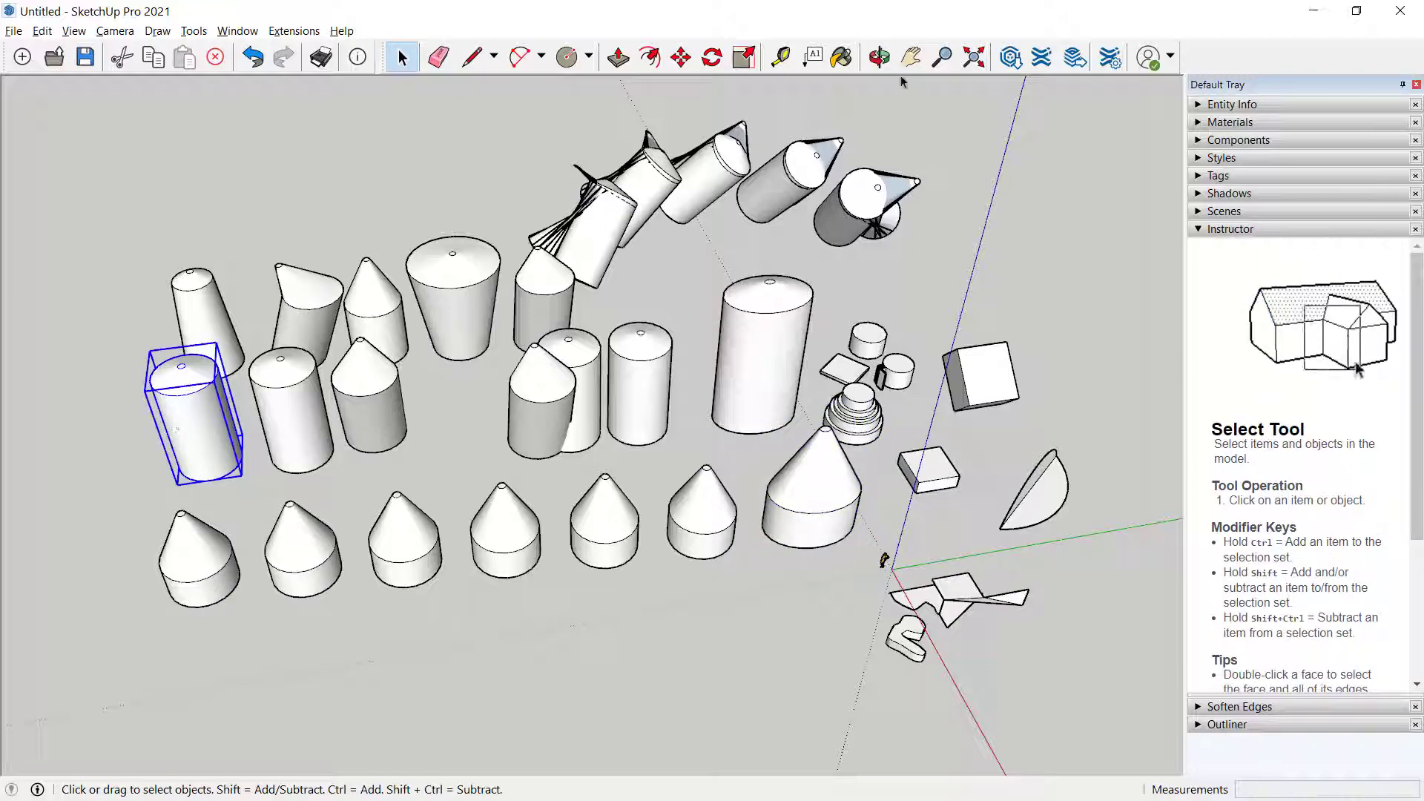
Examine the three rows of cylinders and cones from different angles and distances using the Orbit, Pan and Zoom tools
click(879, 57)
drag(349, 581, 235, 469)
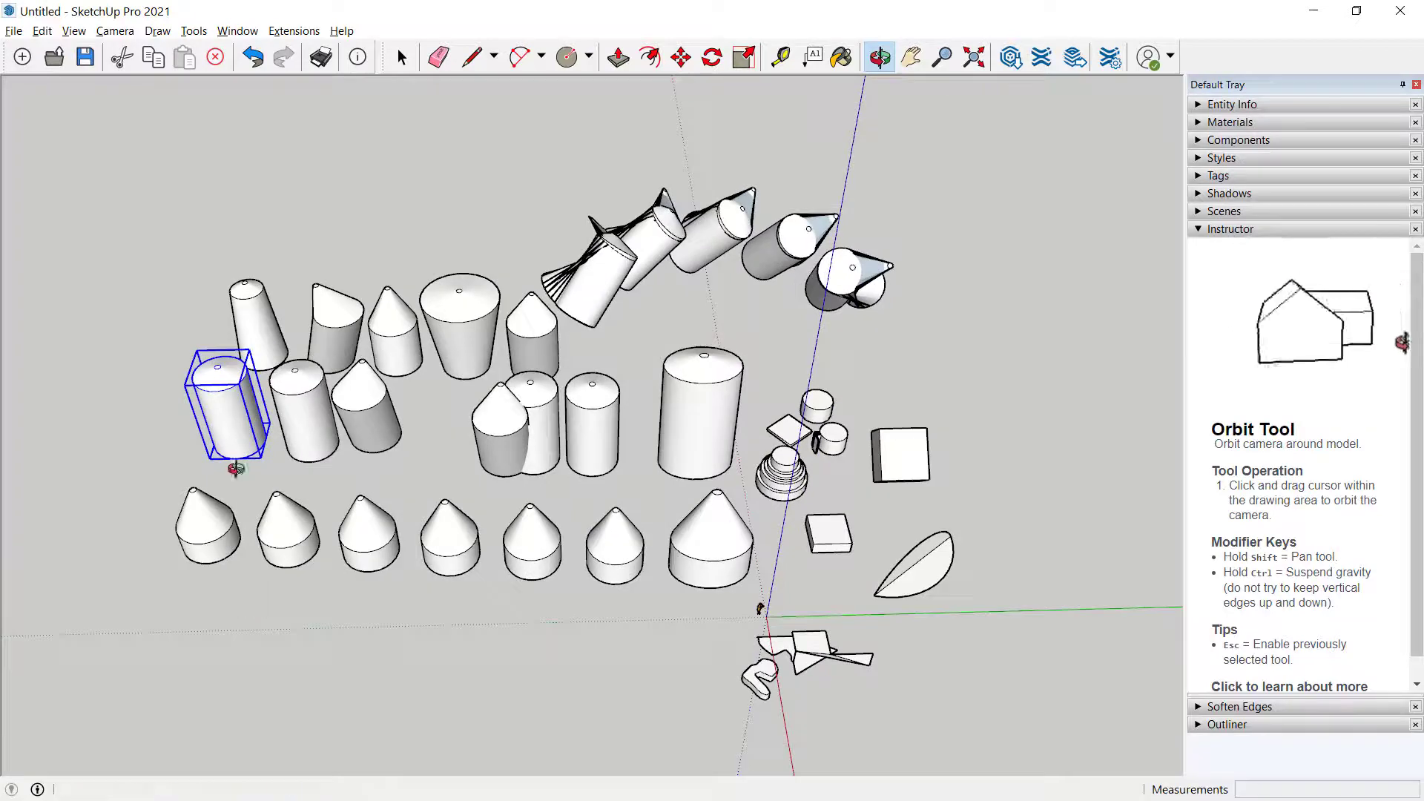
key(space)
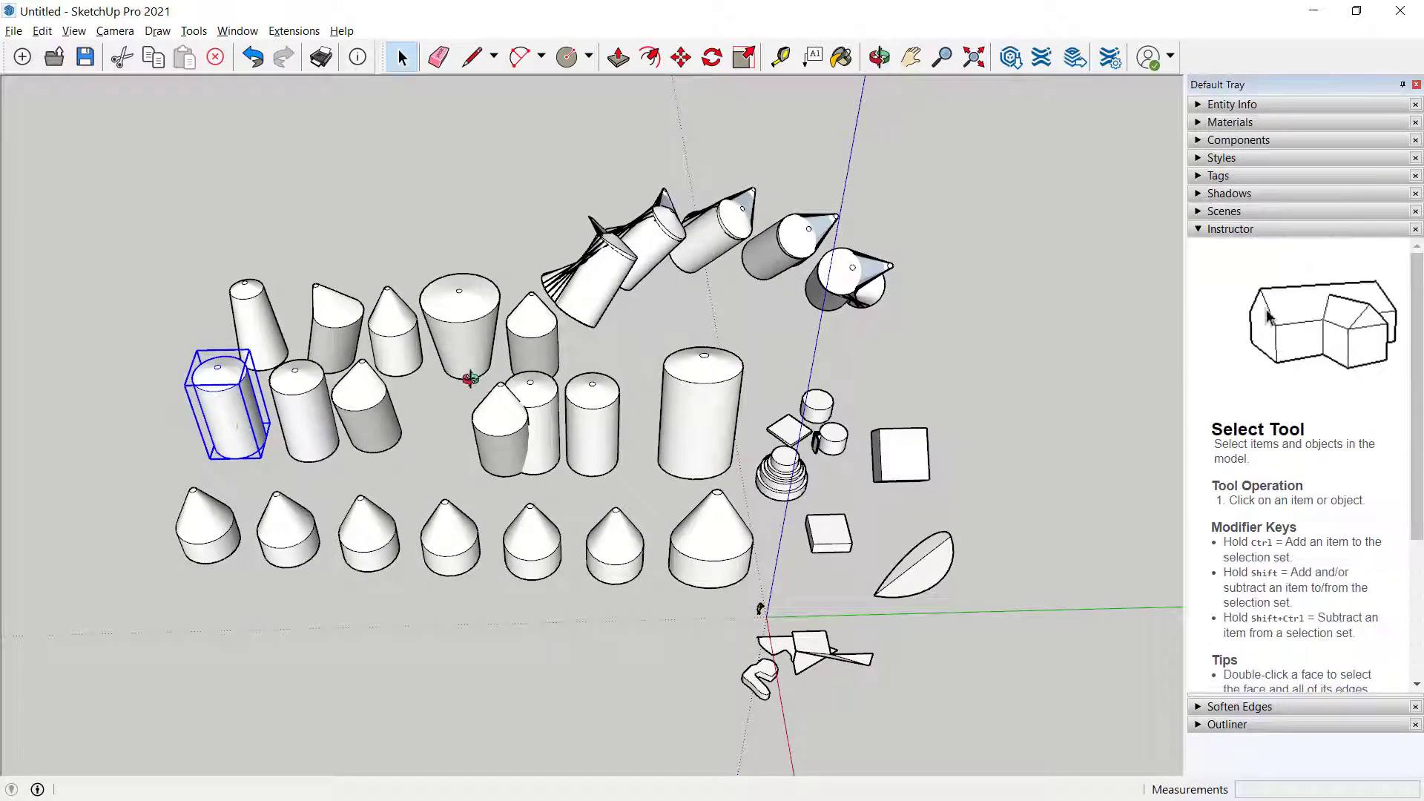
click(911, 57)
drag(695, 309, 596, 288)
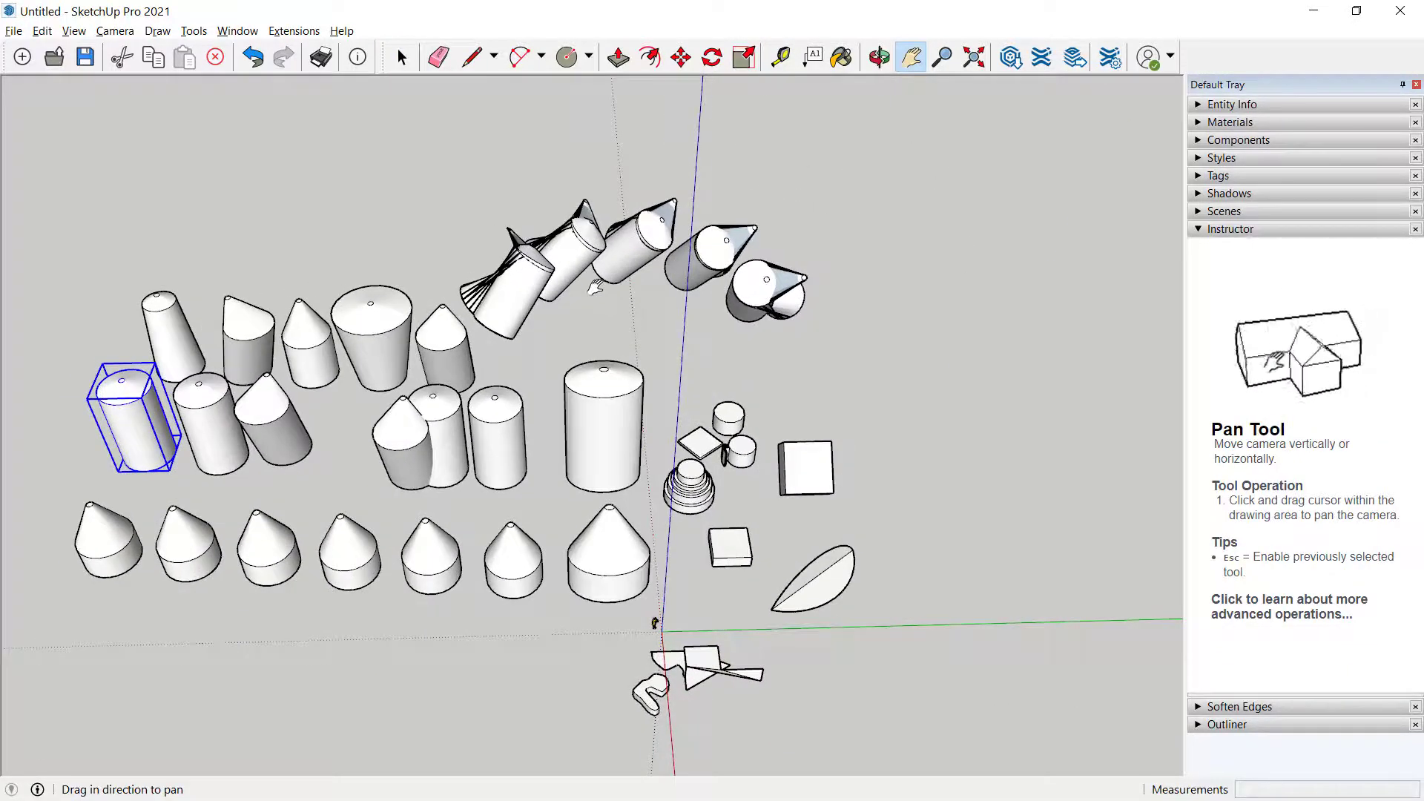
key(o)
shift+middle_drag(672, 444, 744, 405)
key(h)
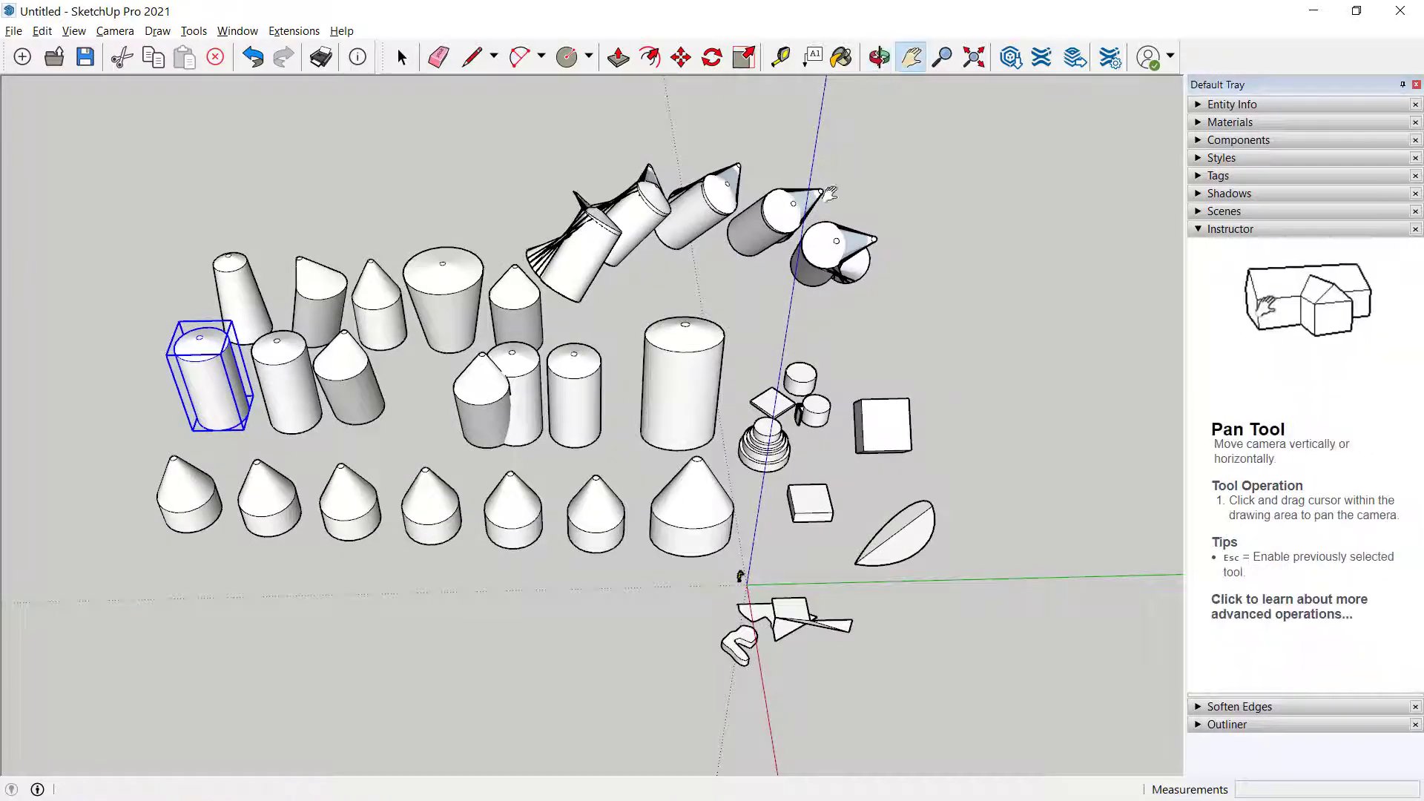
click(942, 57)
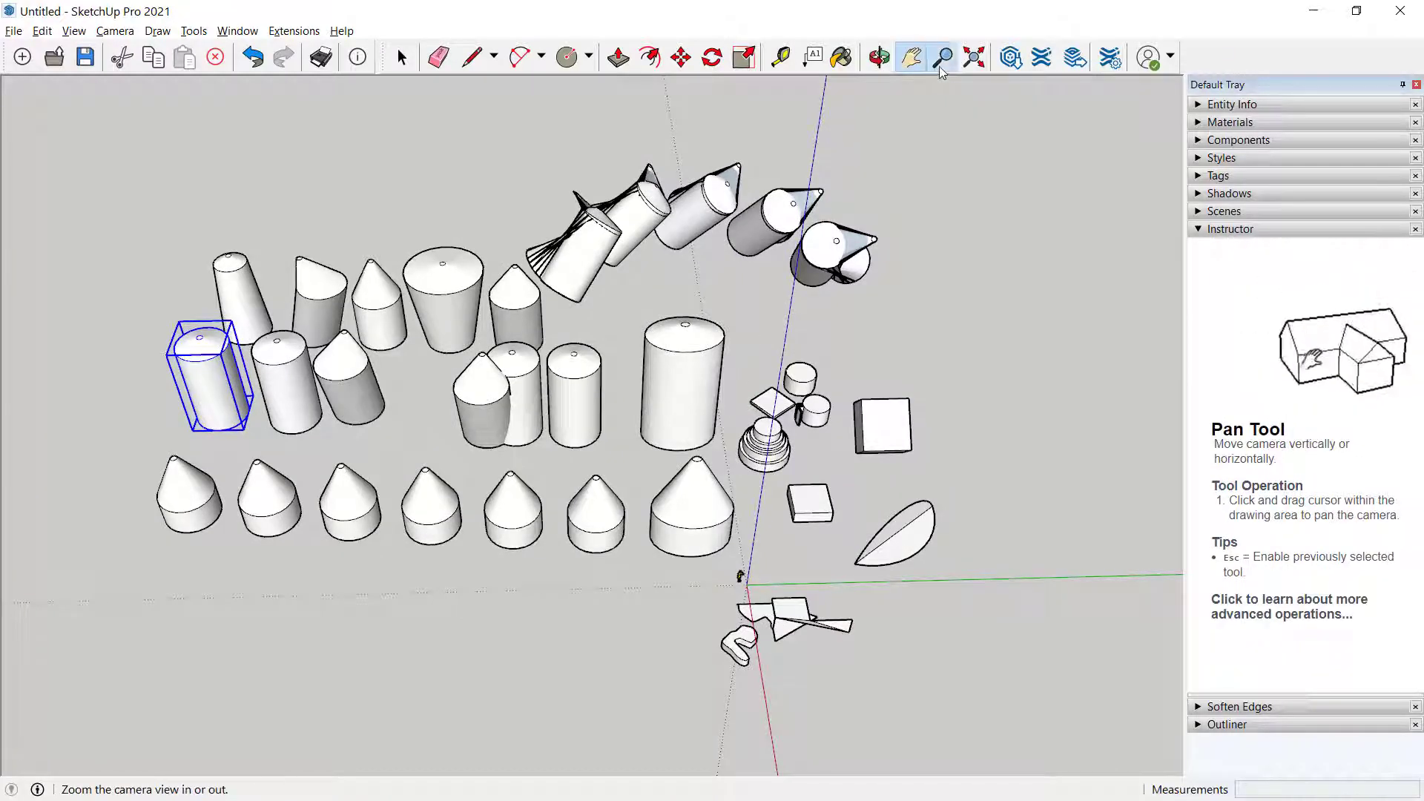
drag(647, 415, 419, 289)
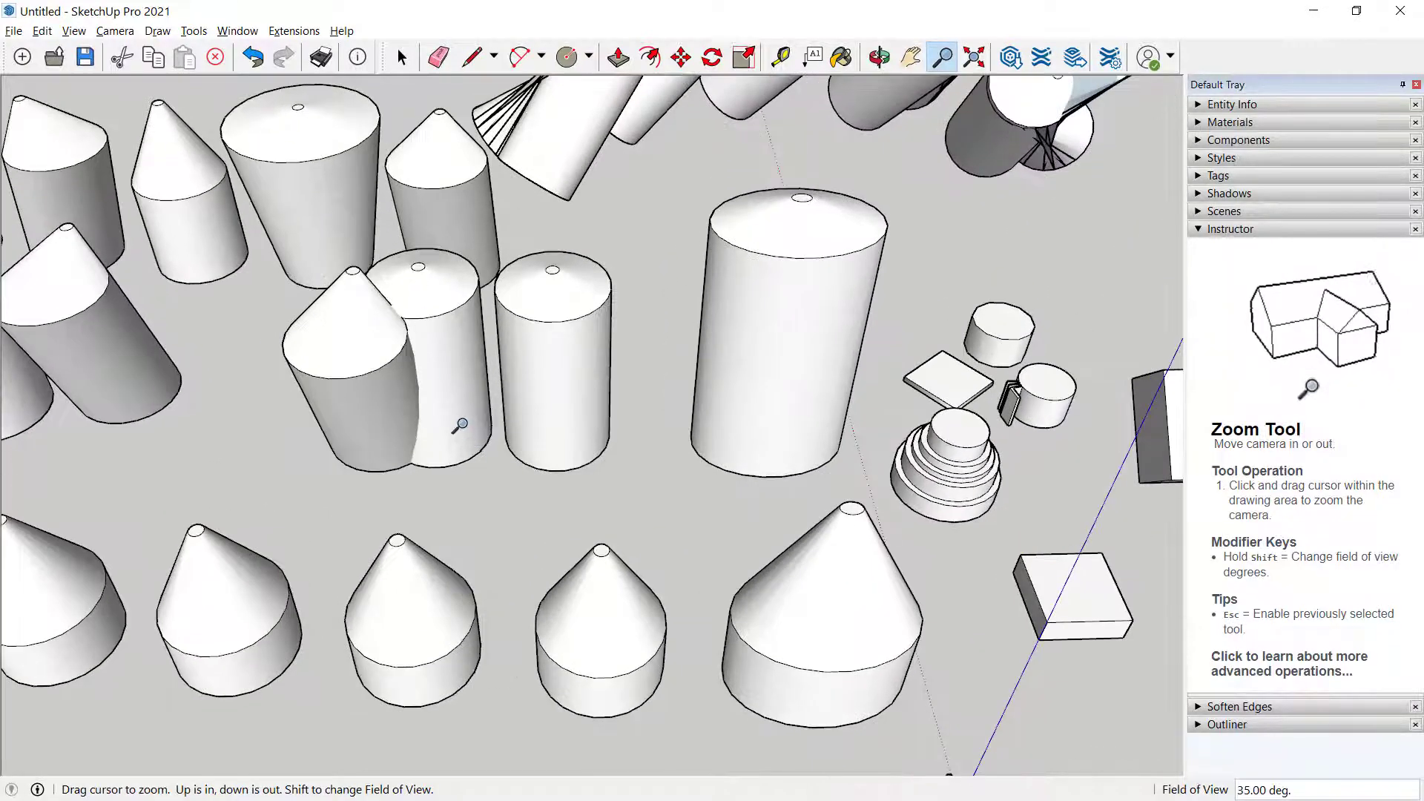
Bring the camera down to ground level and set its field of view to 55 degrees with the Zoom tool
middle_drag(450, 387, 675, 370)
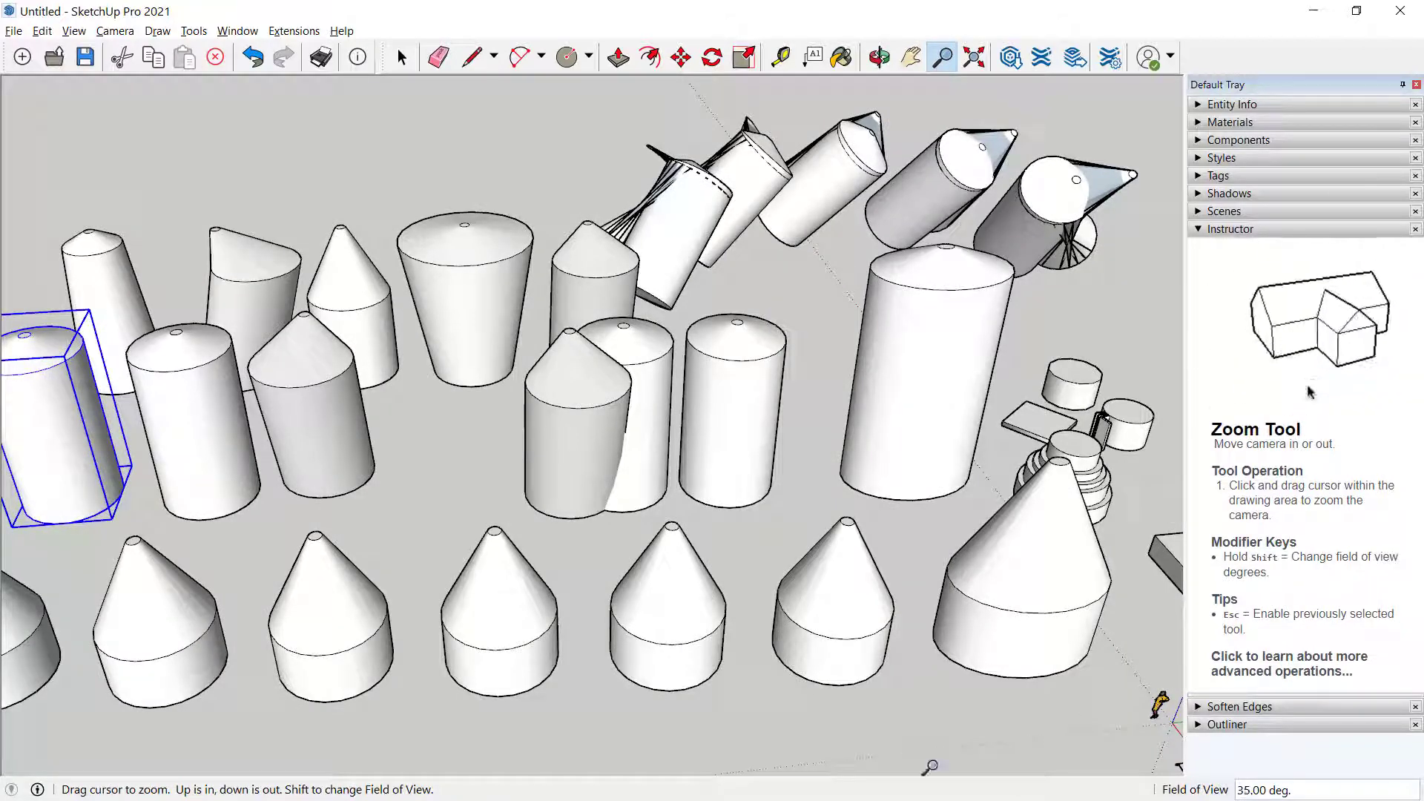
middle_drag(882, 699, 861, 490)
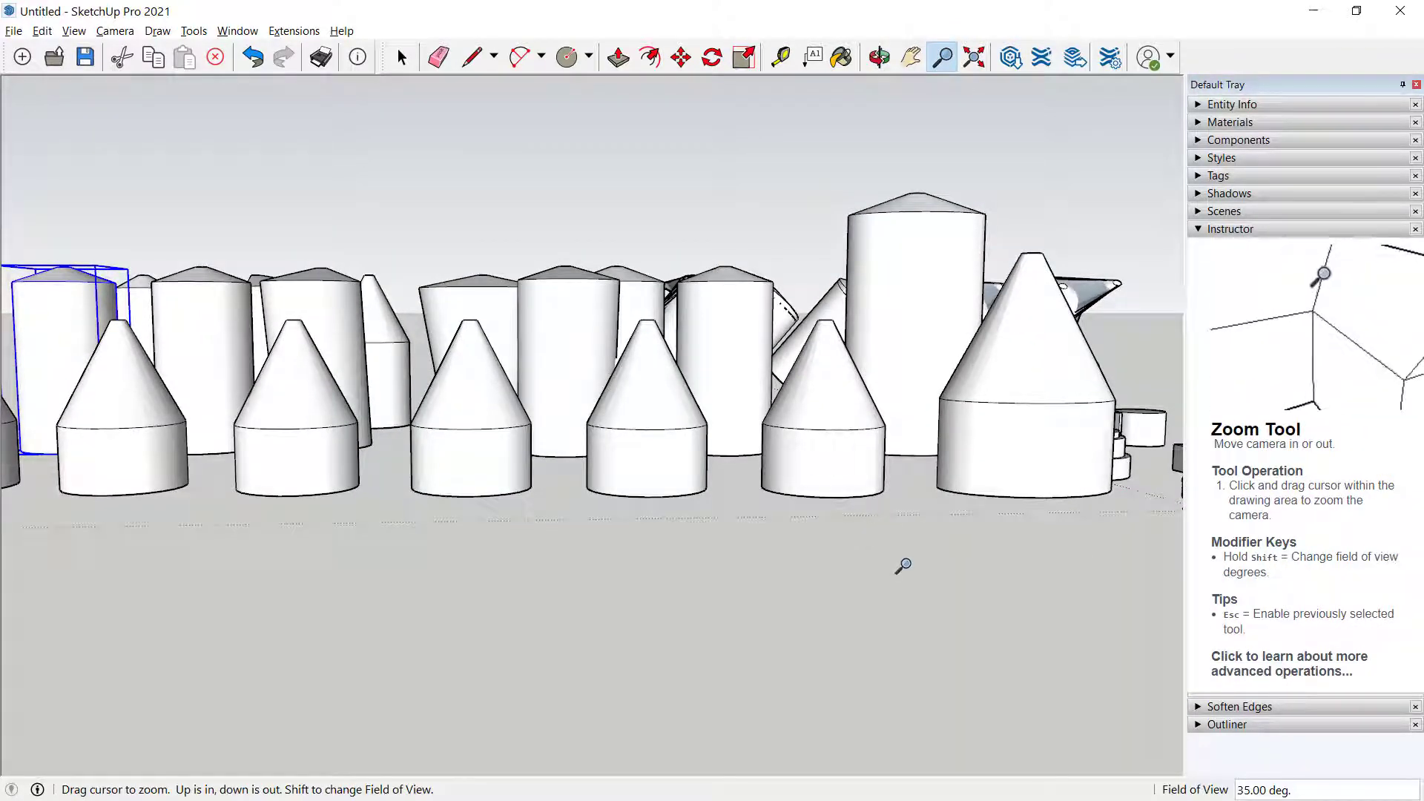
text(55)
key(Return)
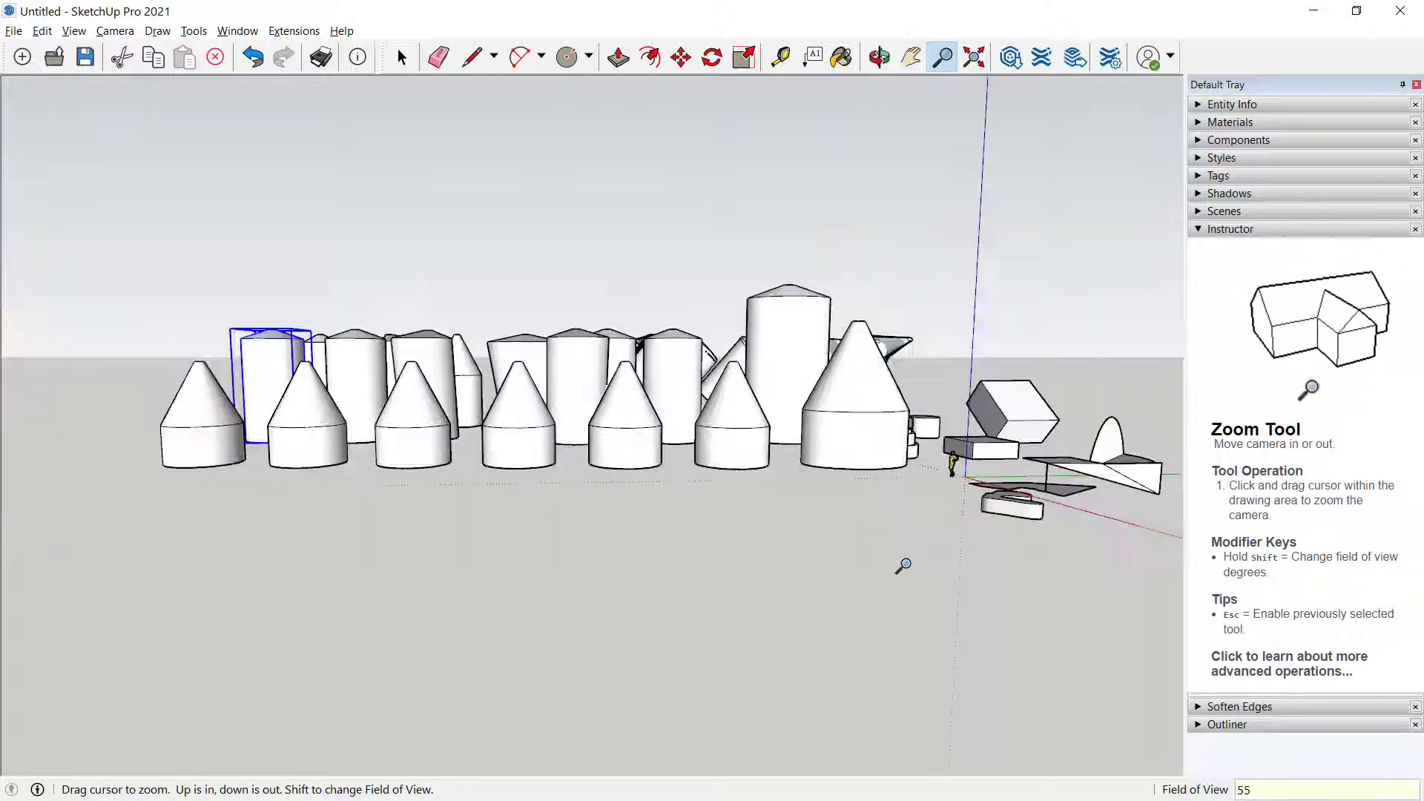
drag(772, 497, 755, 193)
drag(710, 314, 741, 408)
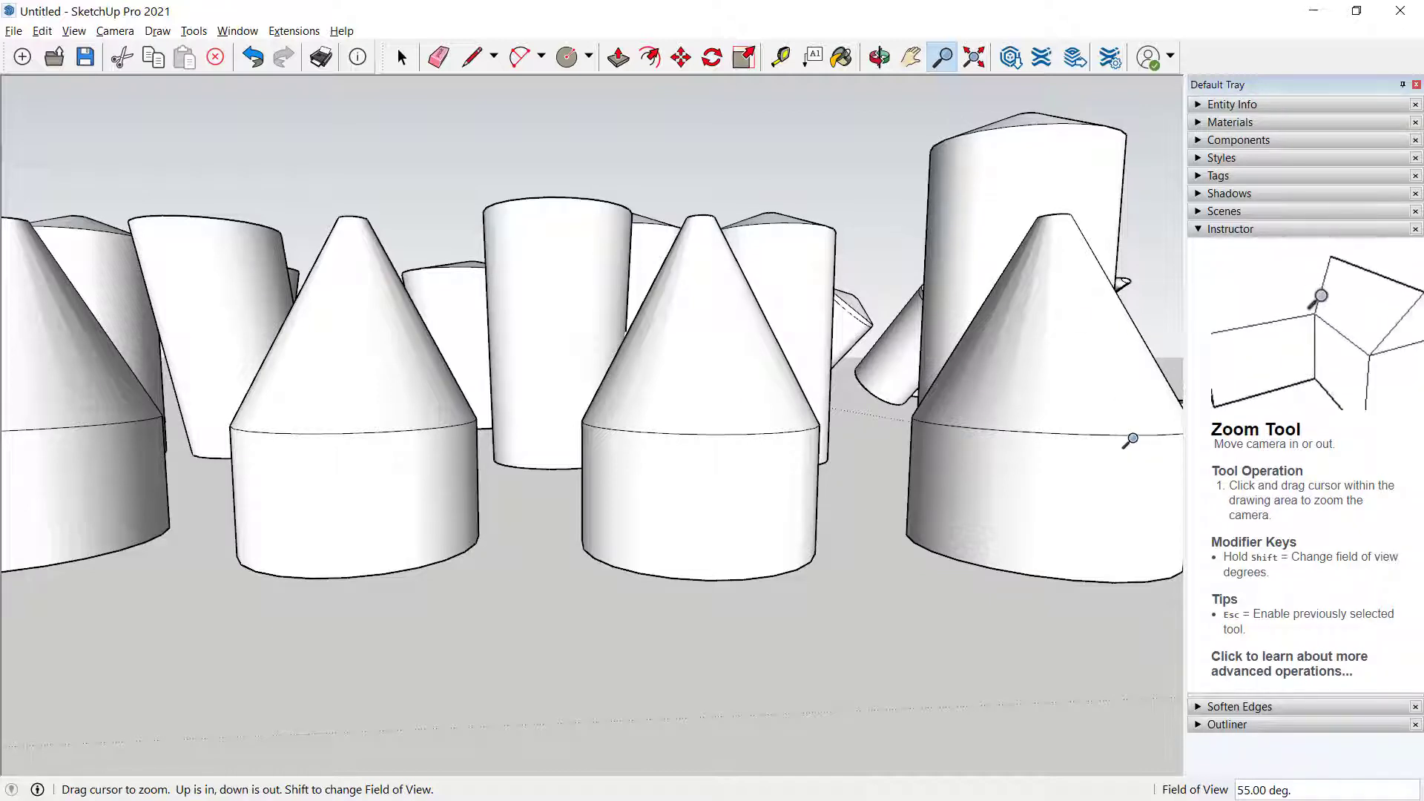
Set the camera's field of view to 28 degrees
text(28)
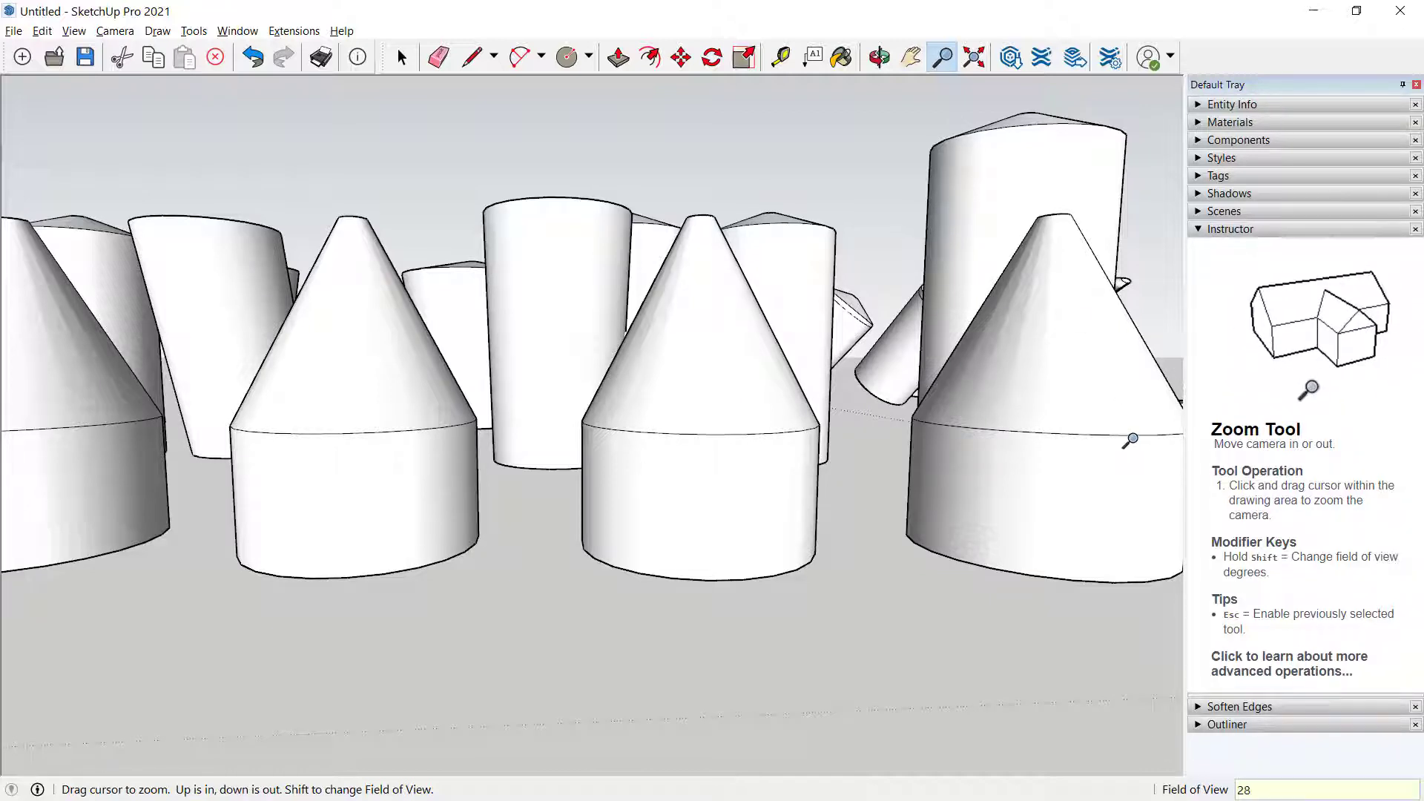
key(Return)
drag(811, 435, 838, 653)
drag(757, 451, 792, 649)
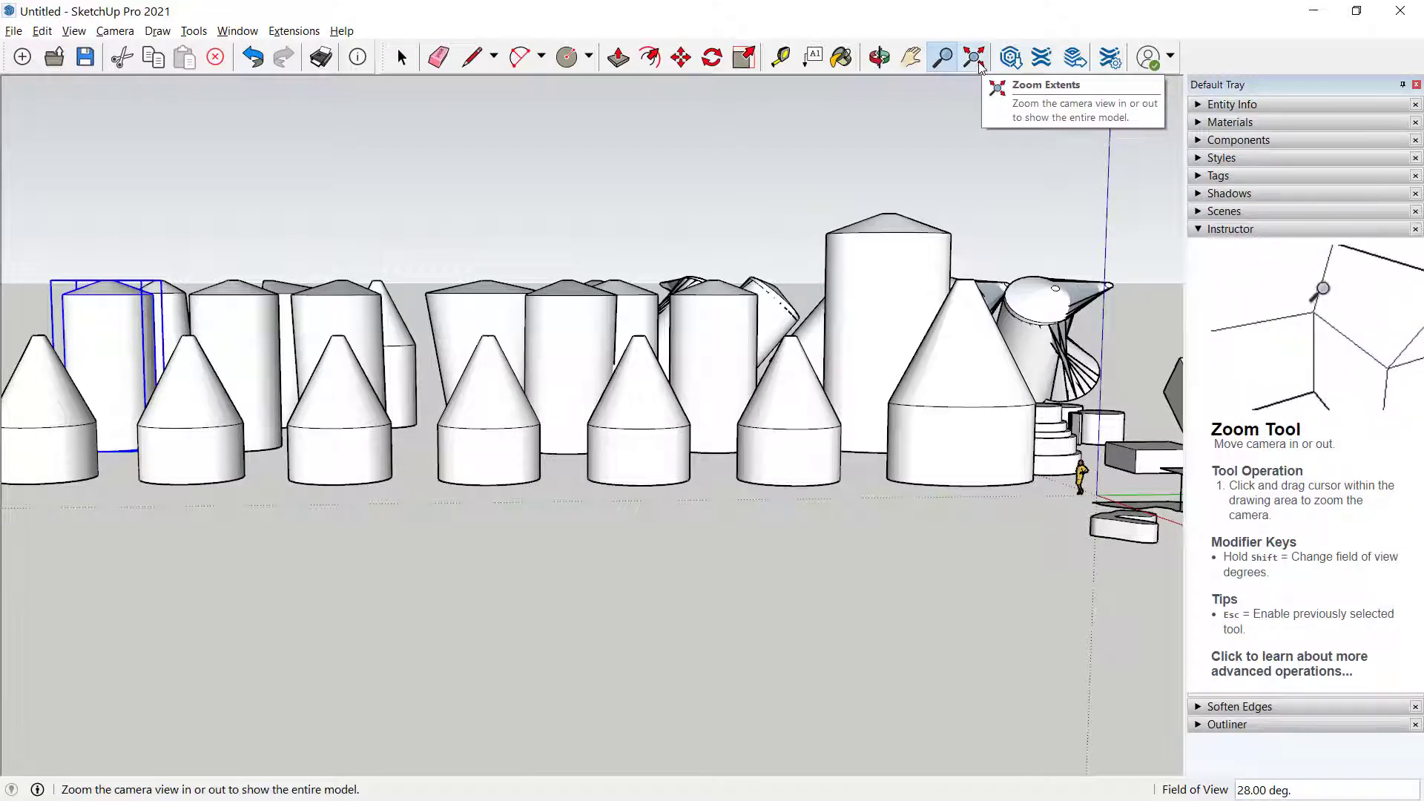
Move the camera inside the geometry and set the field of view to 55 degrees
drag(849, 343, 486, 37)
drag(632, 391, 524, 17)
drag(596, 350, 571, 383)
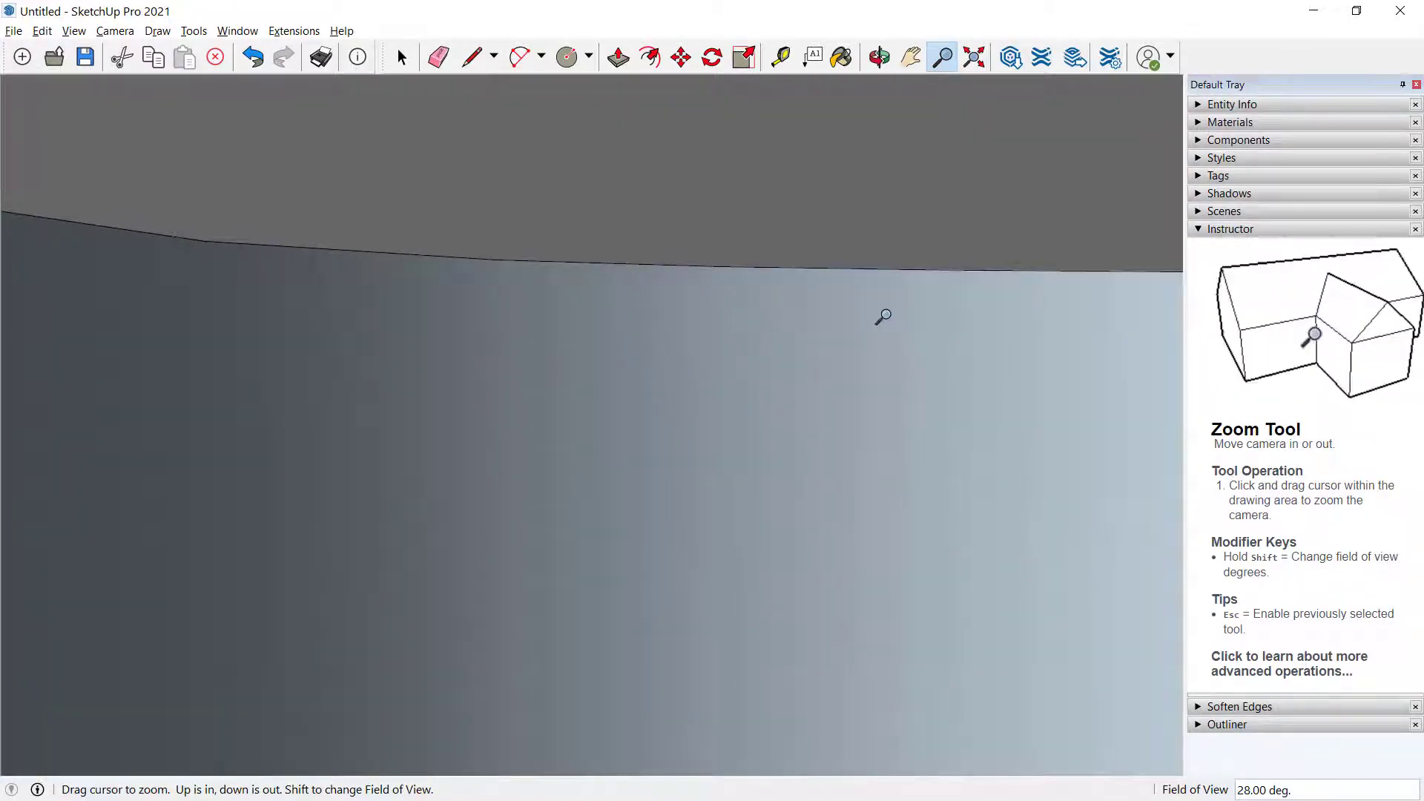
text(55)
key(Return)
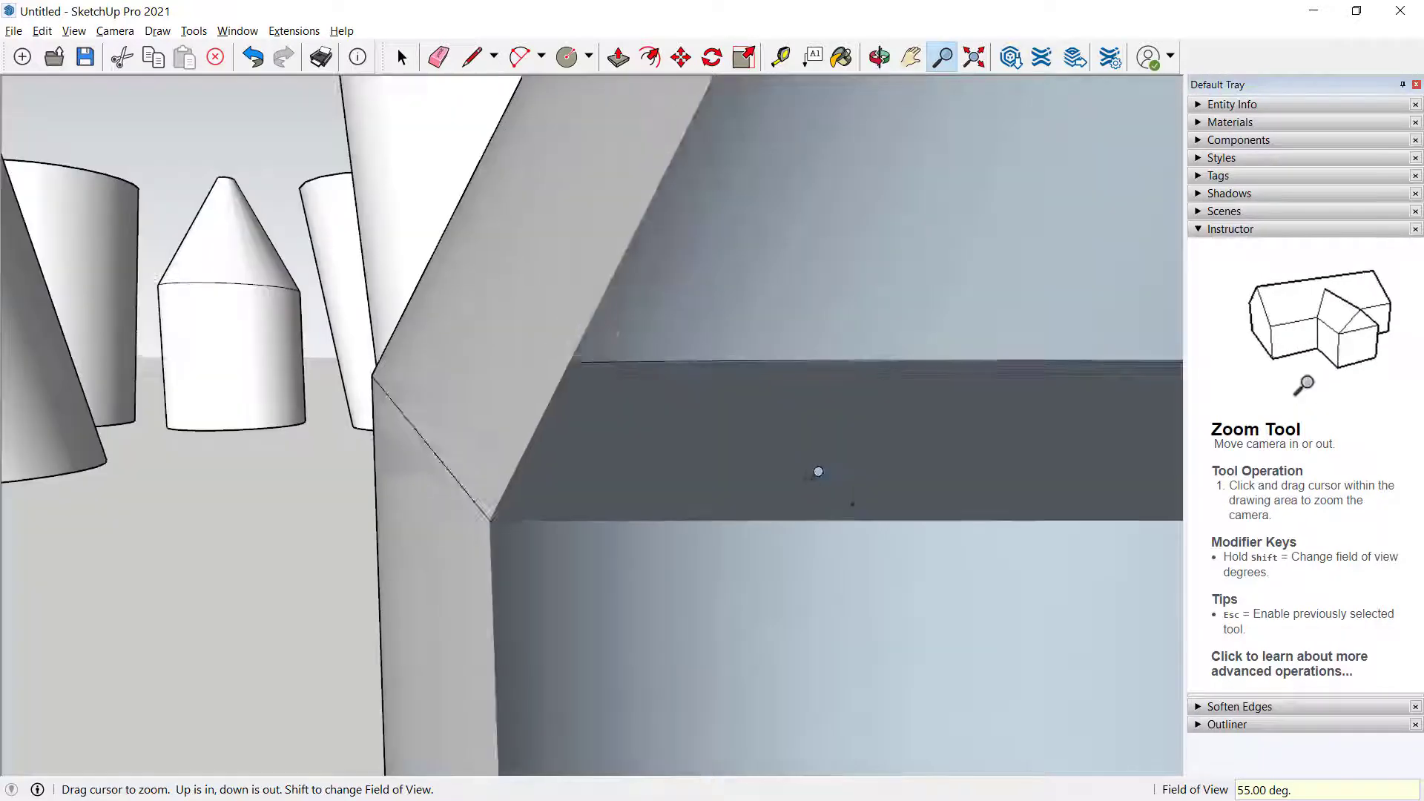
Fit the whole model in view from a raised viewpoint using Zoom Extents
drag(707, 422, 137, 284)
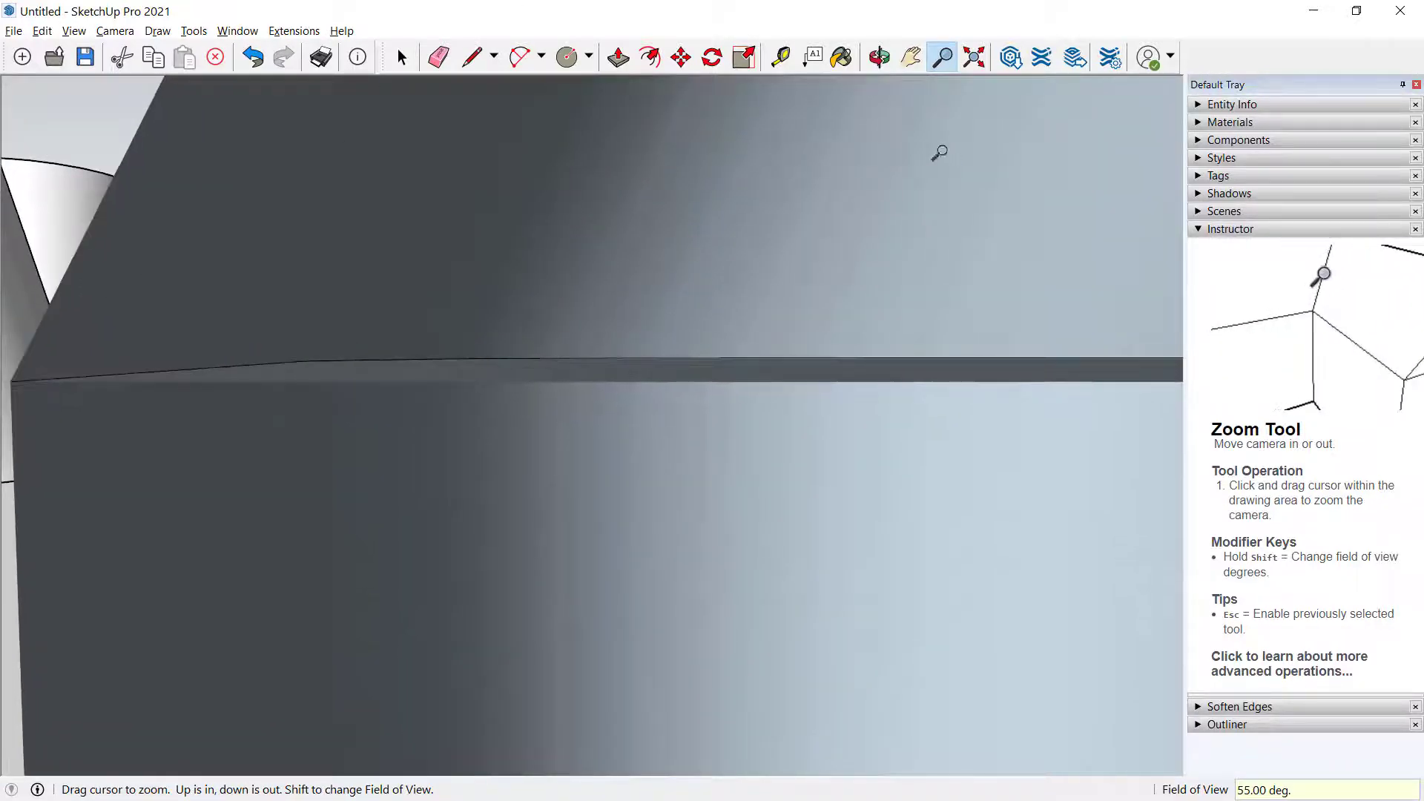
click(975, 58)
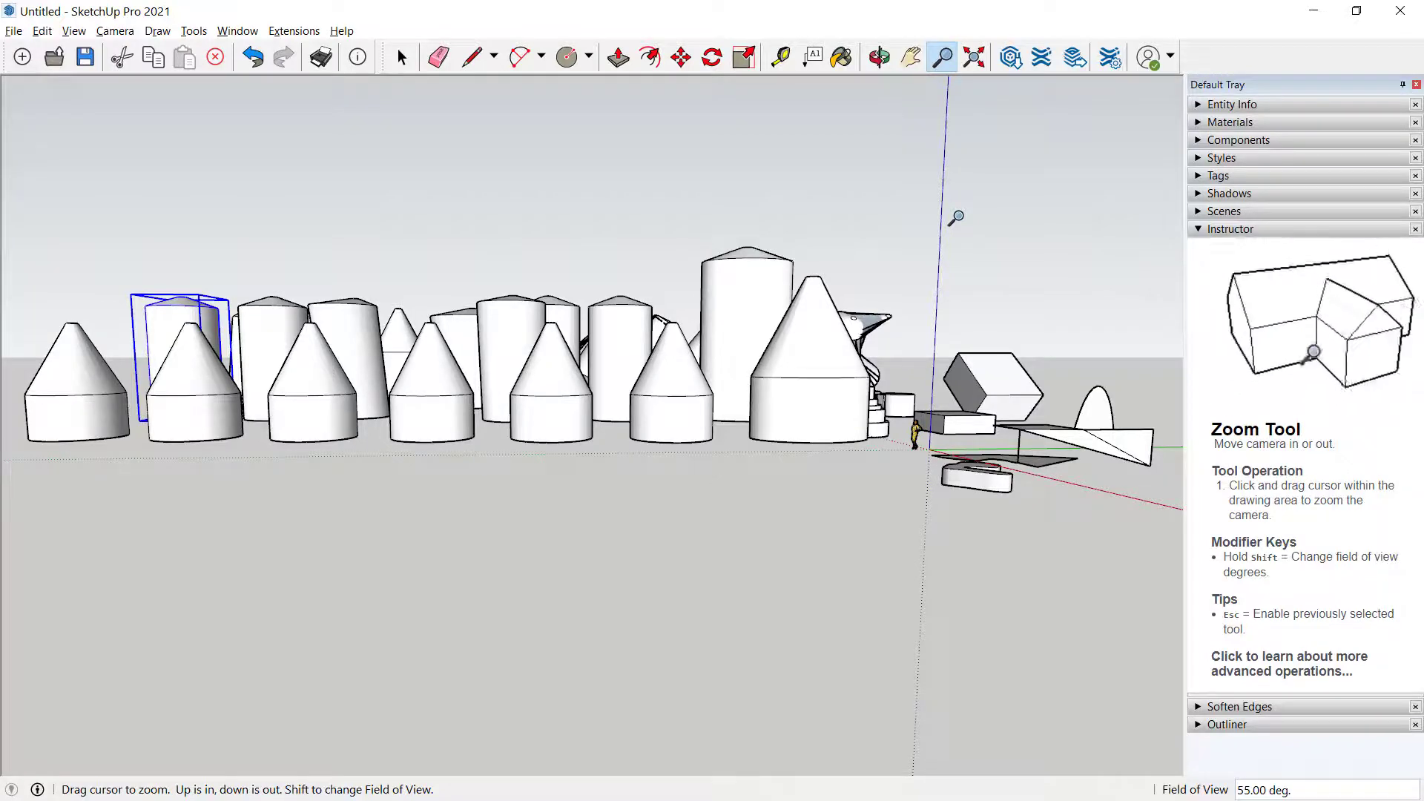
scroll(1044, 364, down, 5)
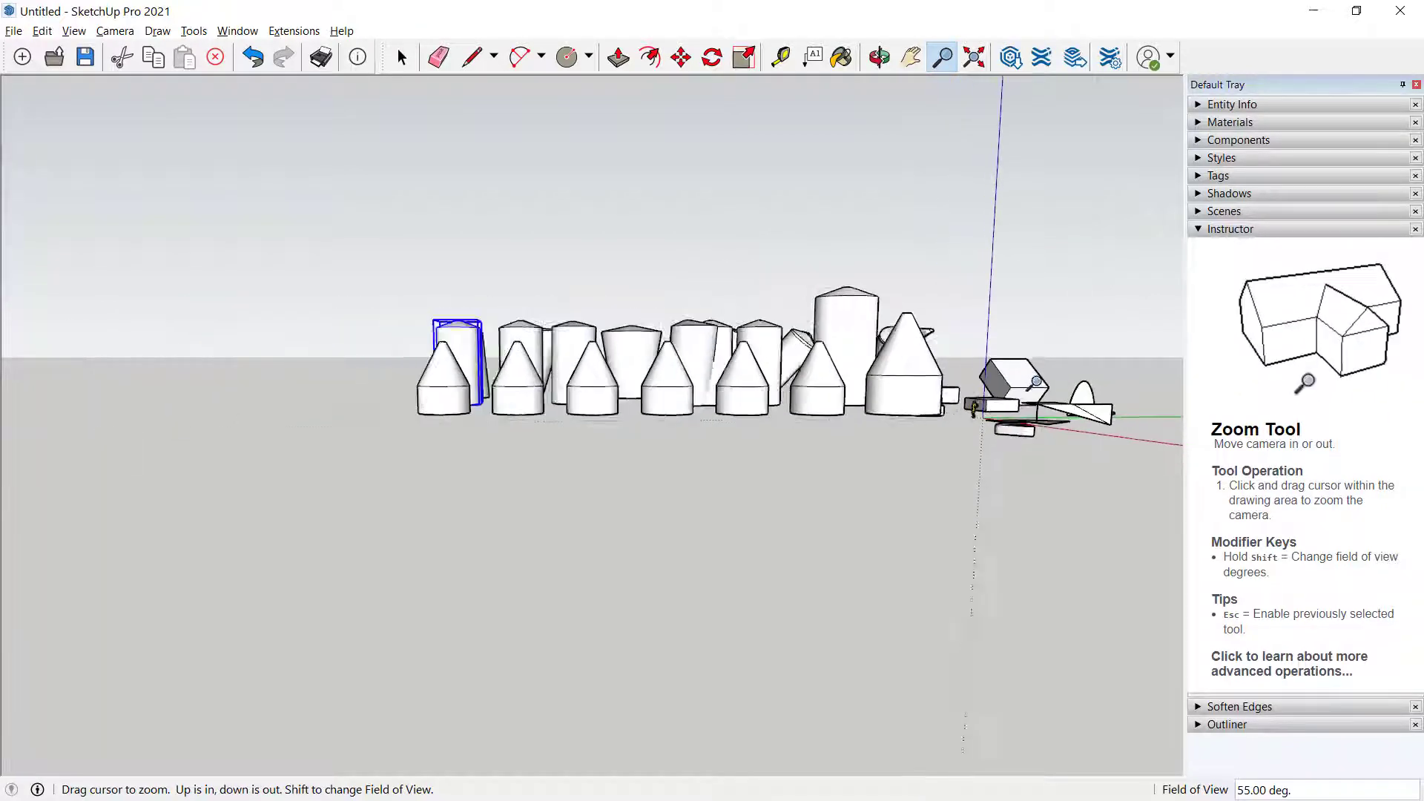
middle_drag(1039, 374, 1036, 591)
scroll(1008, 547, down, 4)
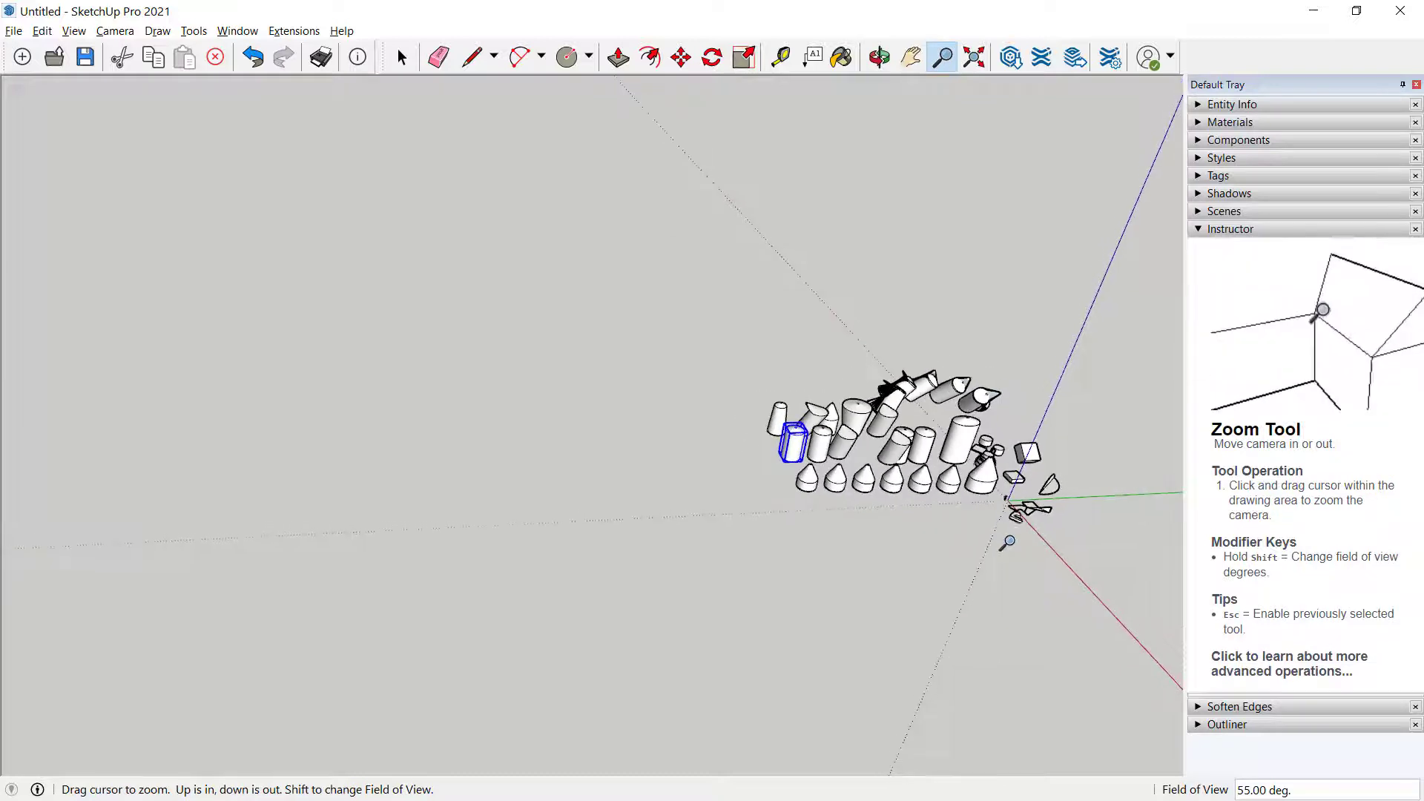
click(974, 57)
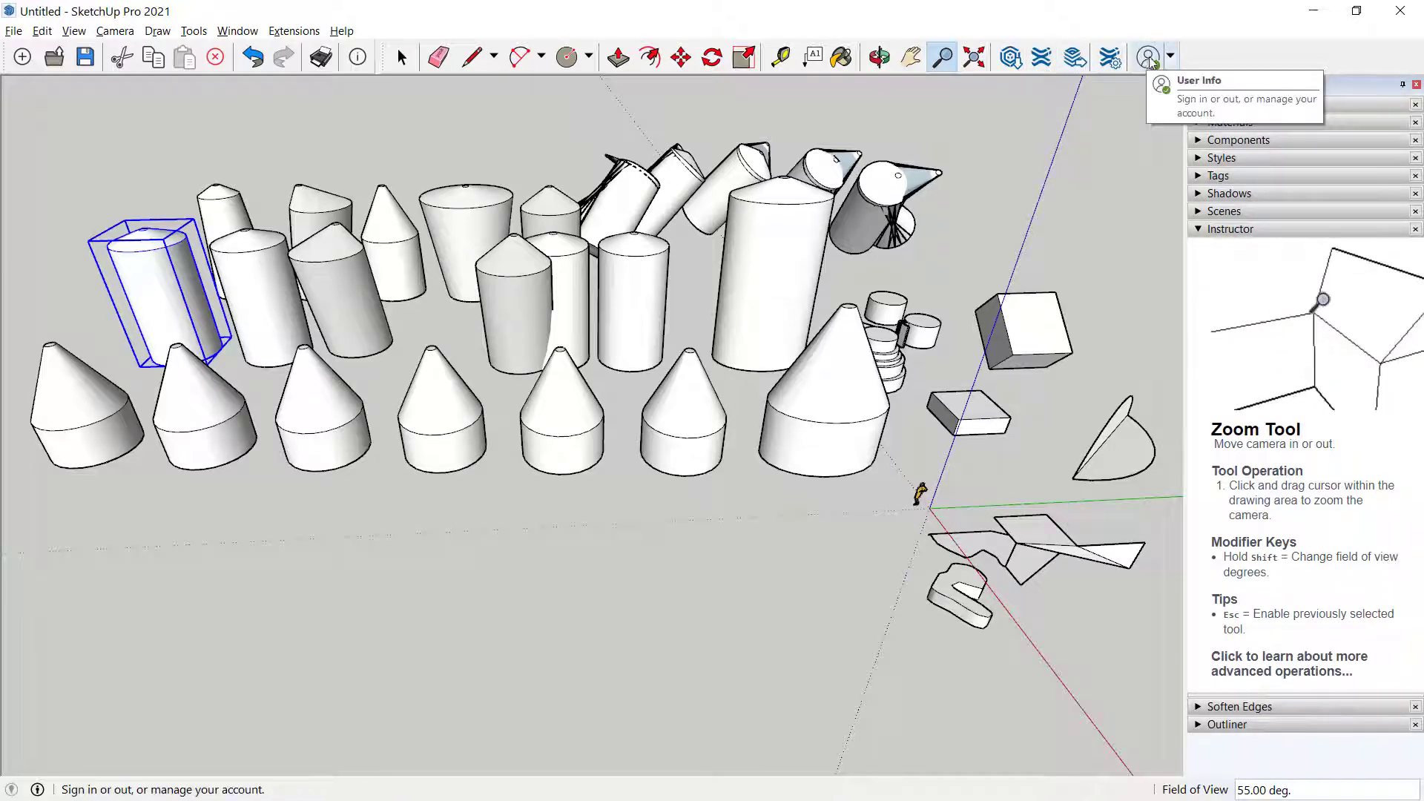
click(1173, 58)
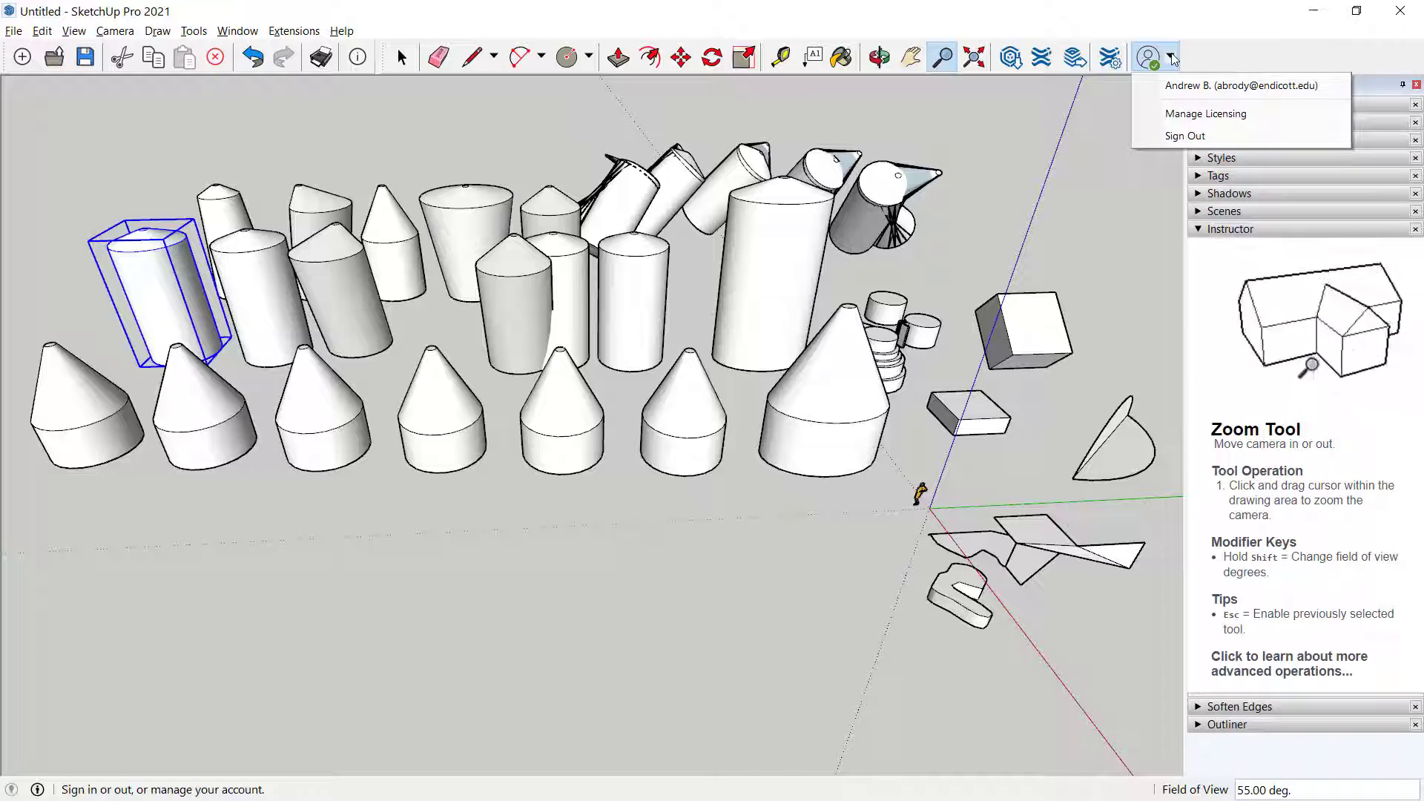
click(1086, 23)
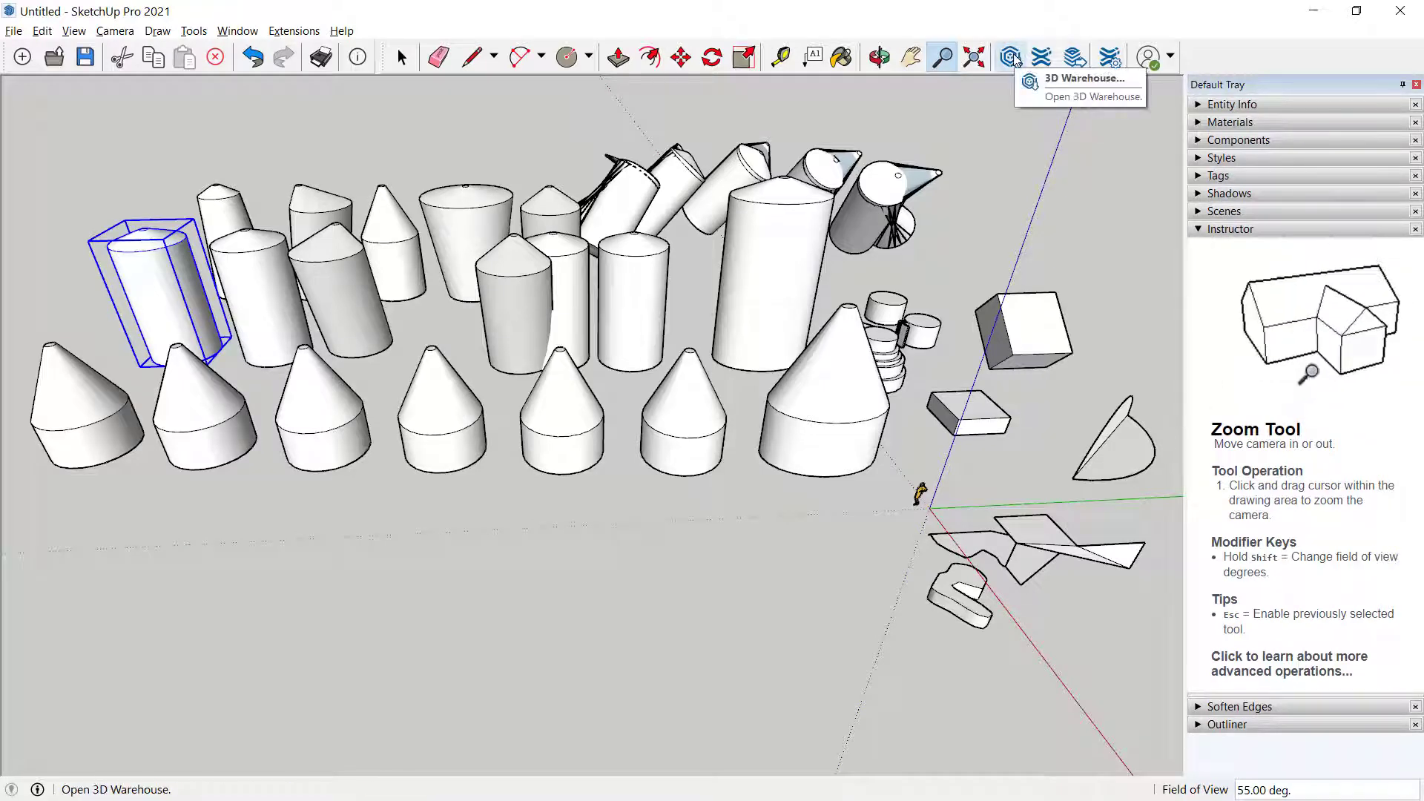
Open 3D Warehouse, search it for "sofa", and show the matching products instead of models
click(1014, 59)
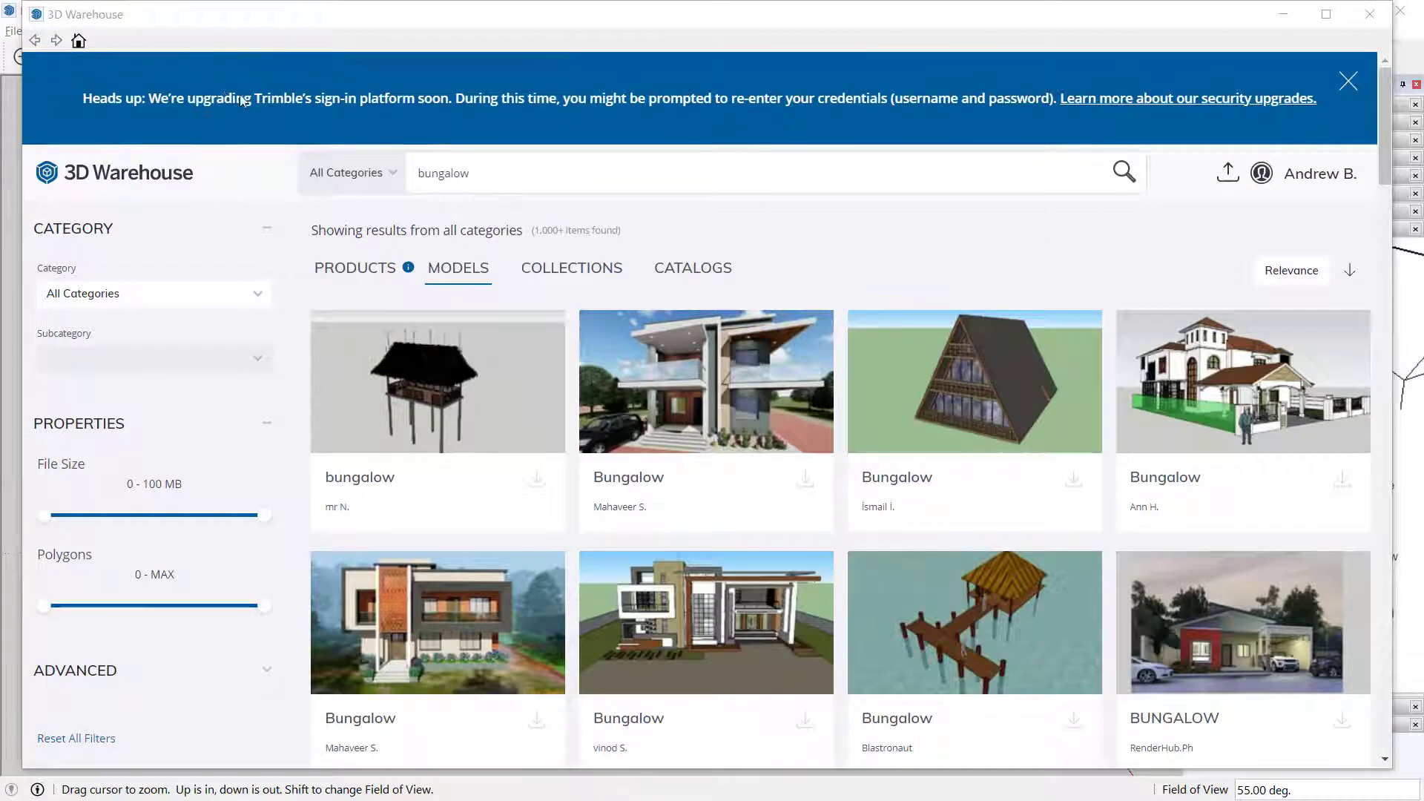
click(464, 178)
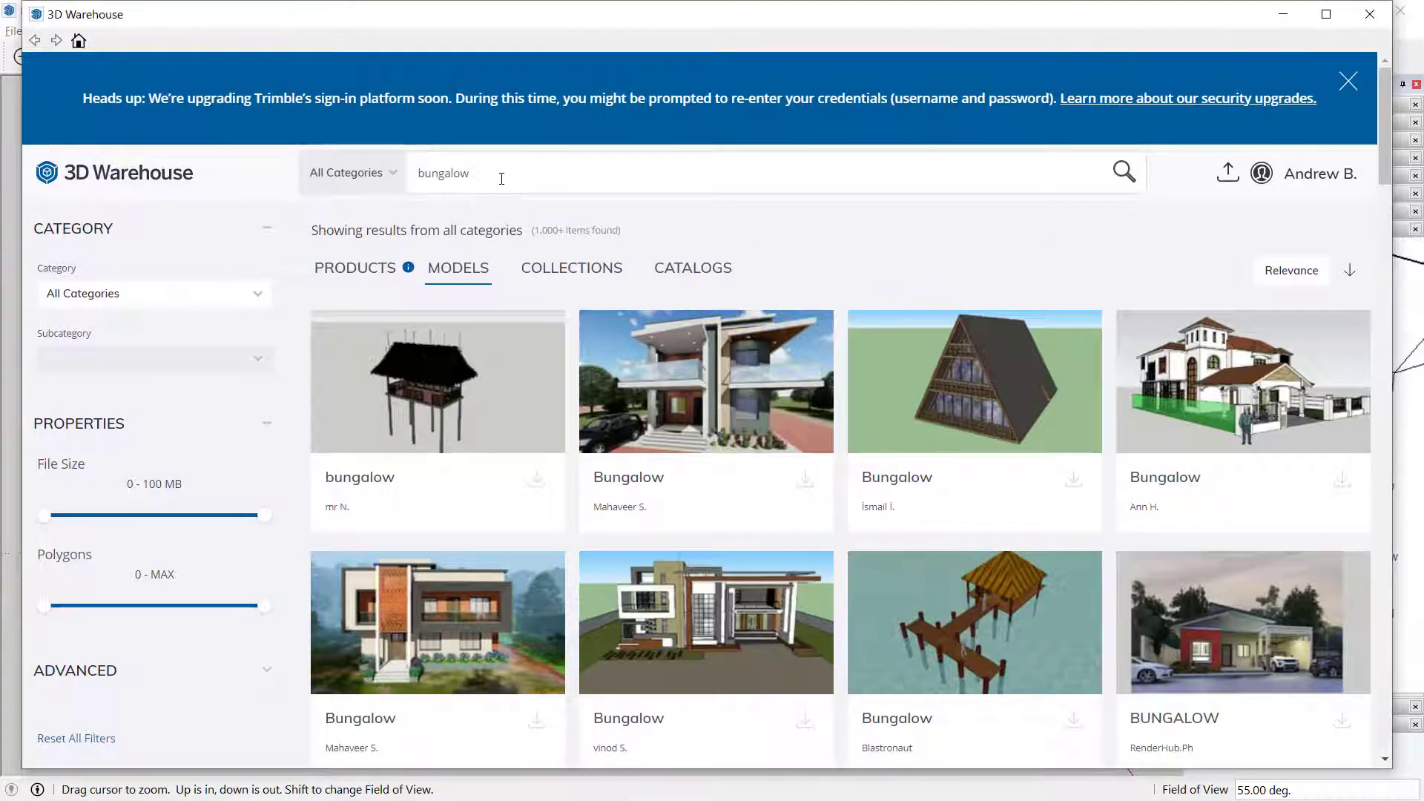
drag(502, 178, 411, 162)
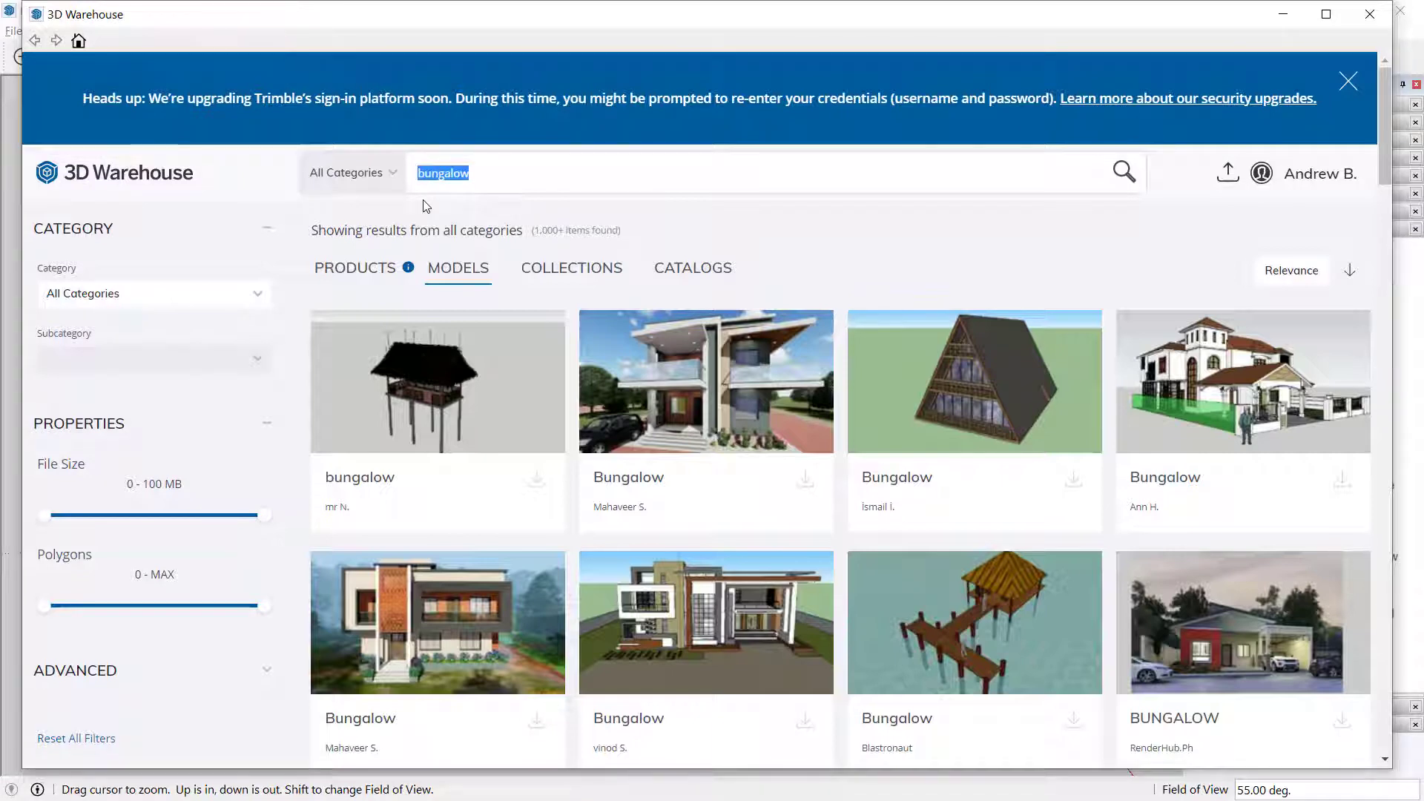
text(sofa)
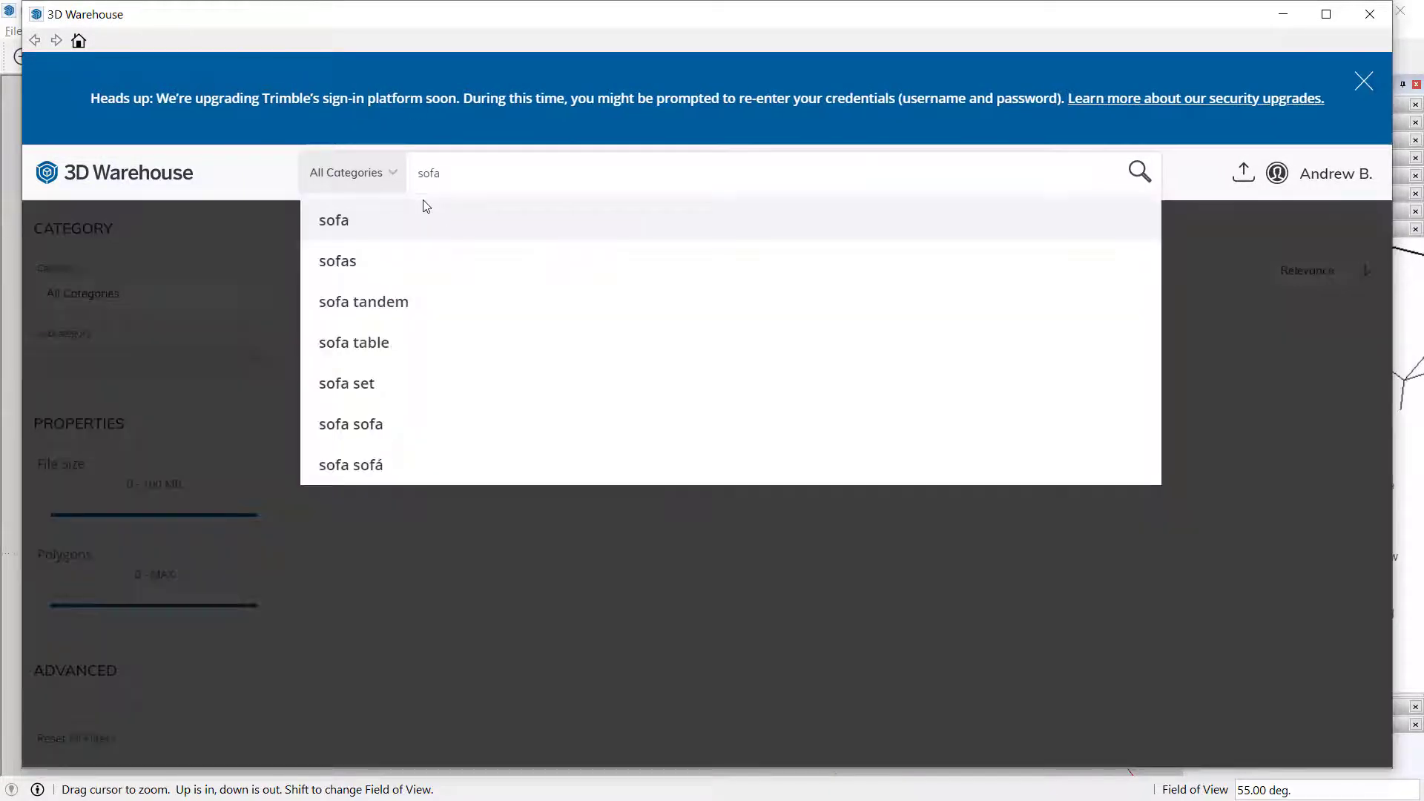
key(Return)
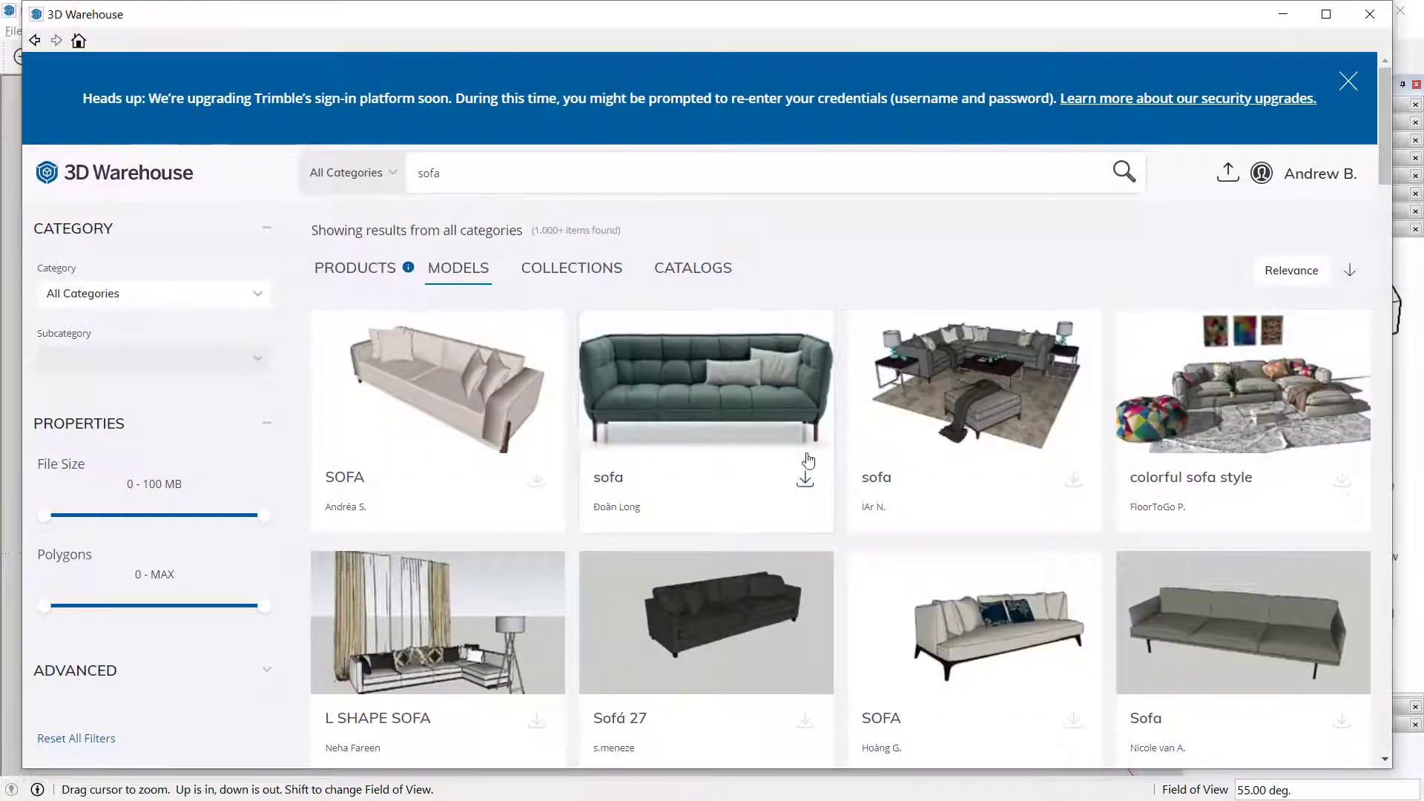
click(370, 276)
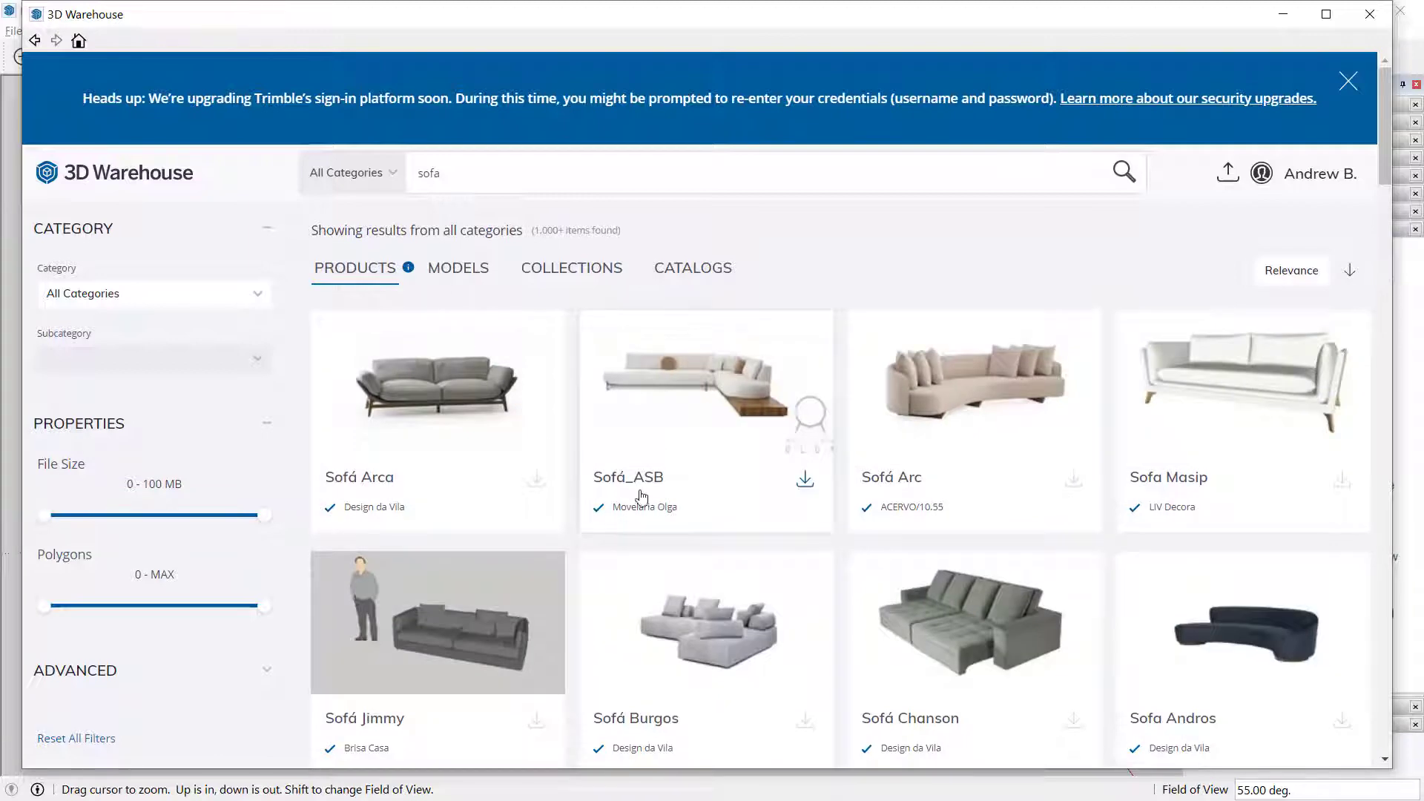
Look through the sofa product results and switch the search results to models
scroll(744, 569, down, 5)
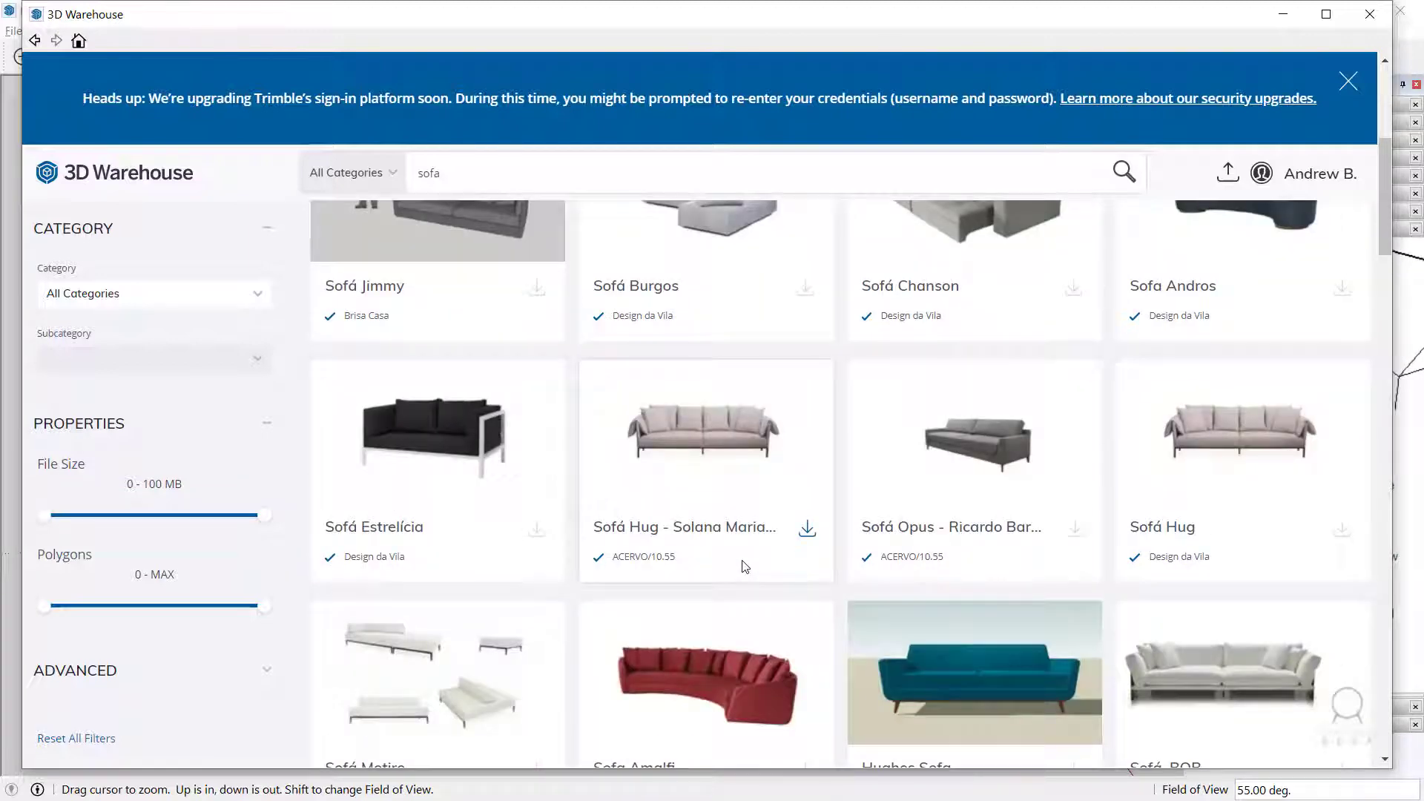
scroll(745, 567, down, 5)
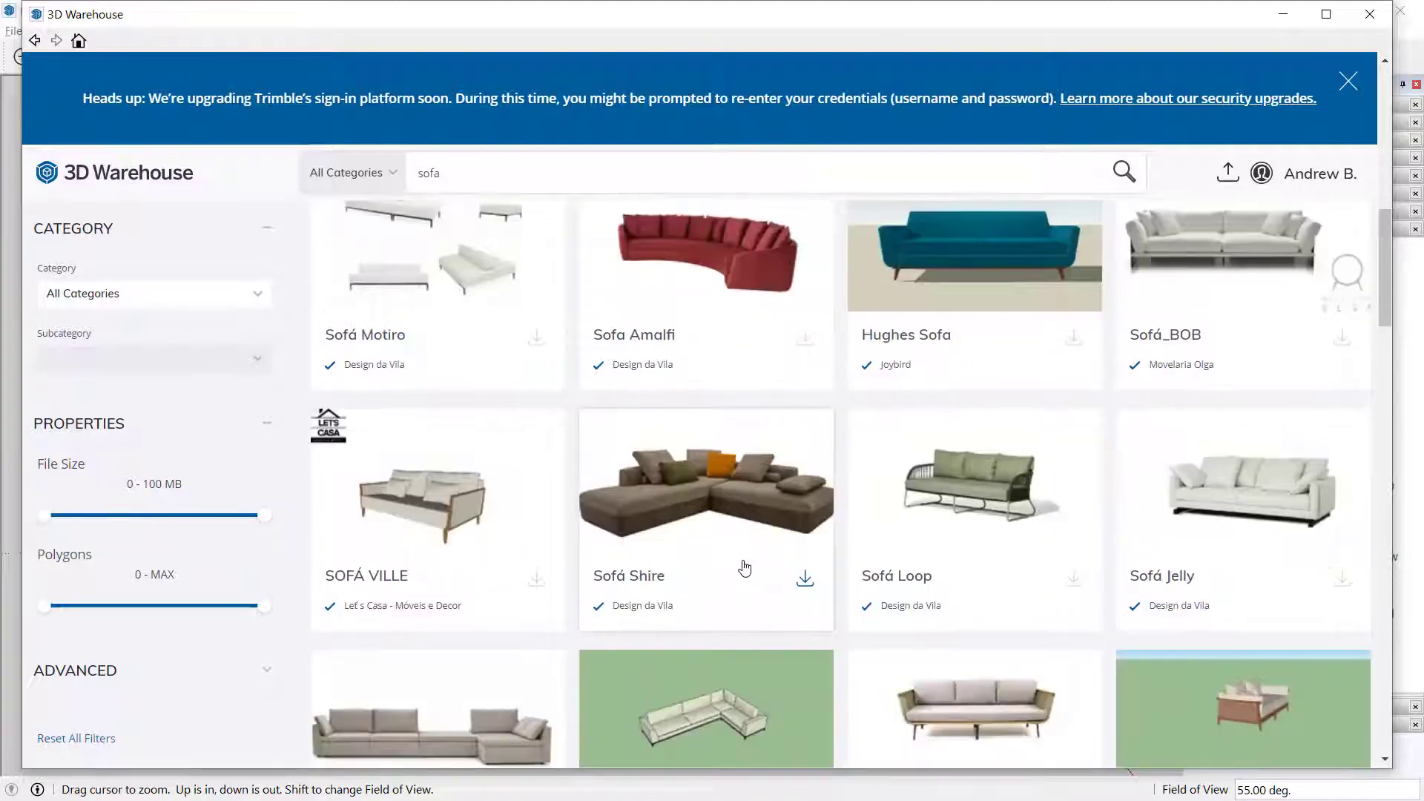
scroll(744, 568, up, 10)
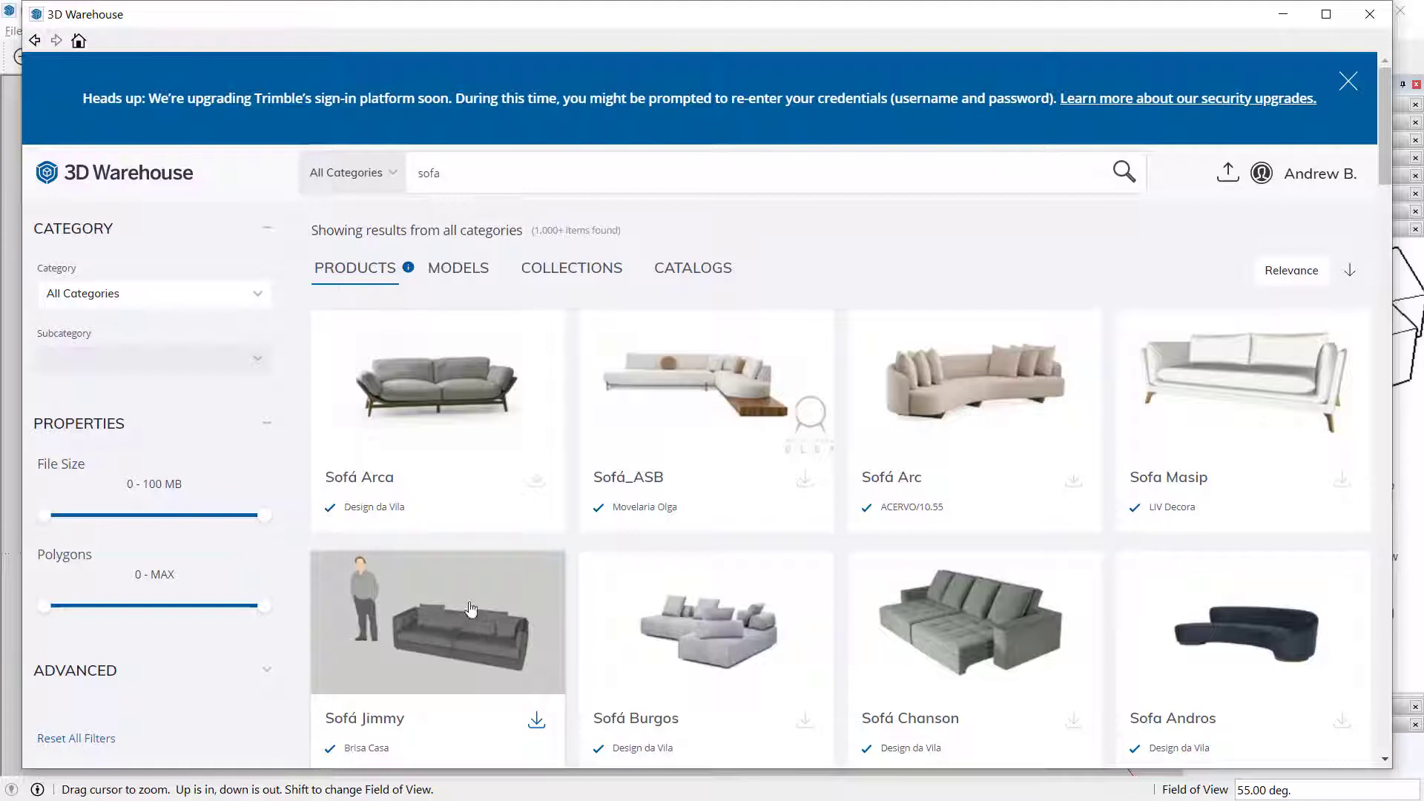
click(476, 281)
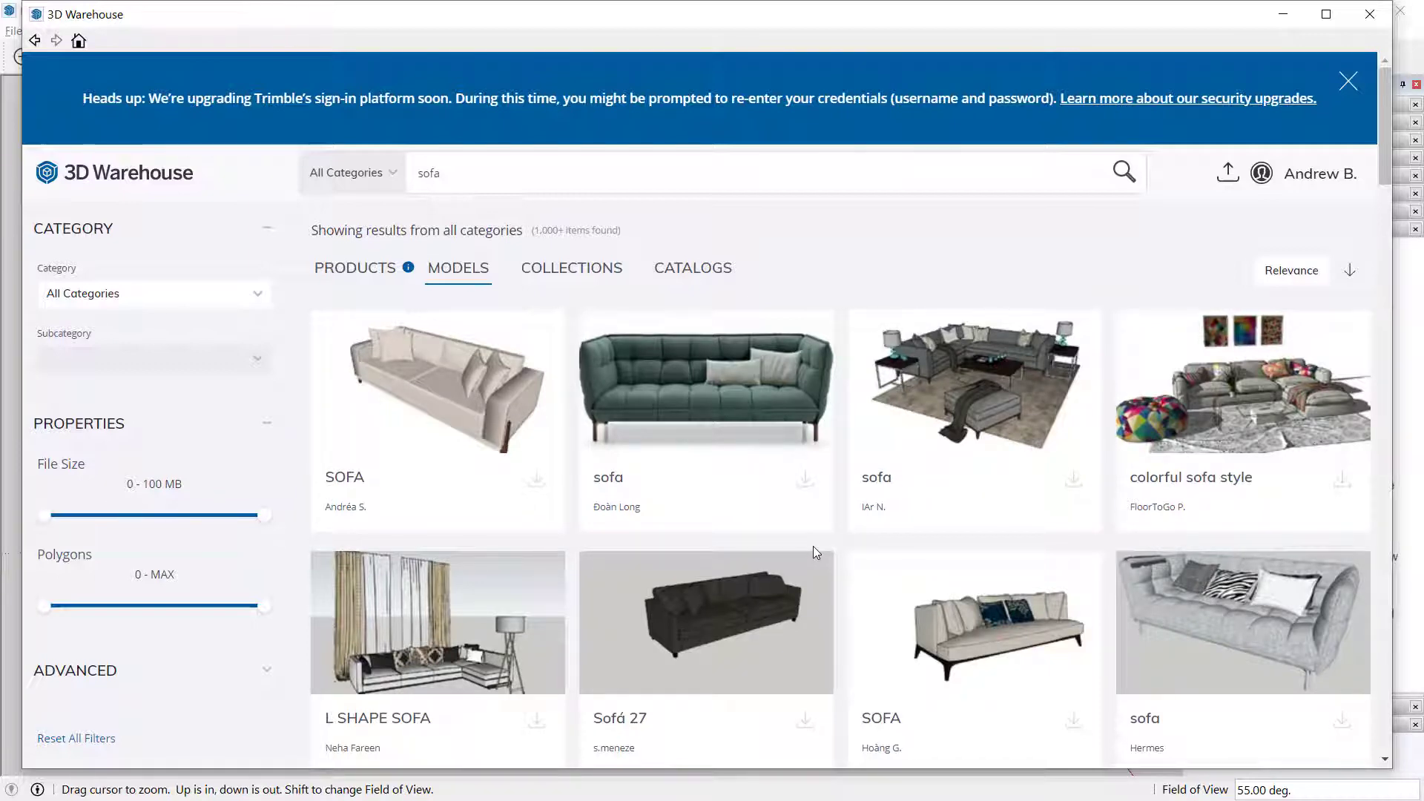
Load the cream sofa set with the dark coffee table from 3D Warehouse directly into the model and place it near the standing figure
scroll(816, 549, down, 5)
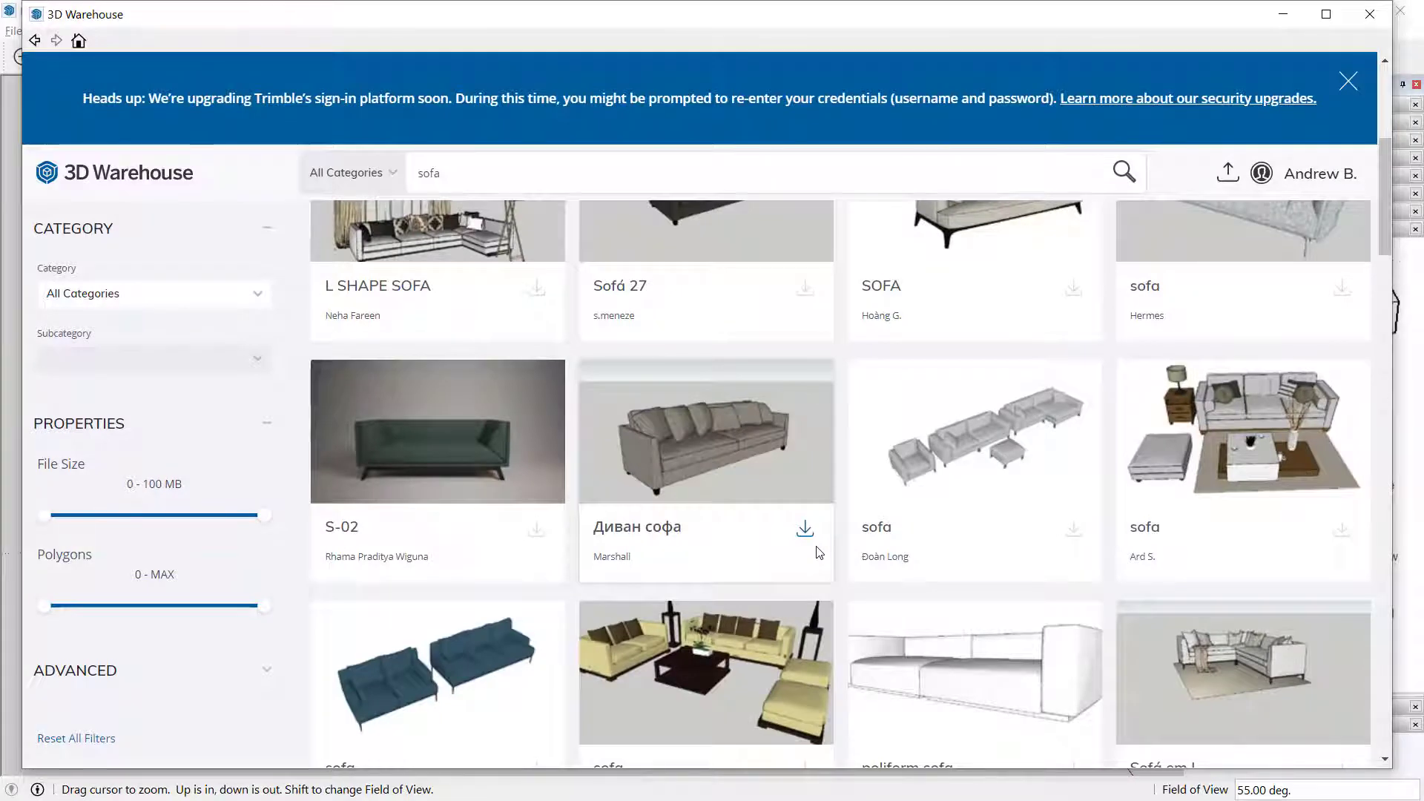
scroll(816, 550, down, 3)
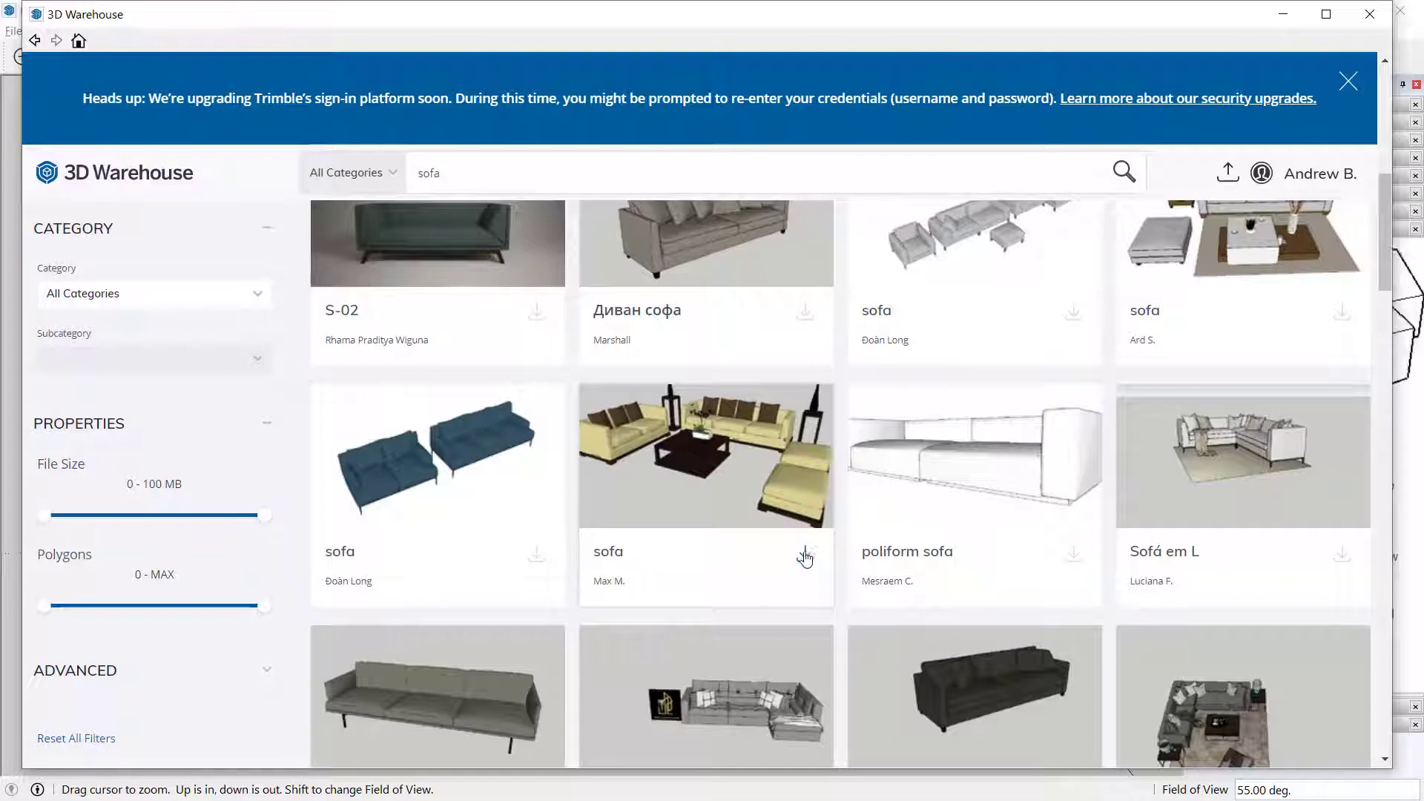
click(731, 483)
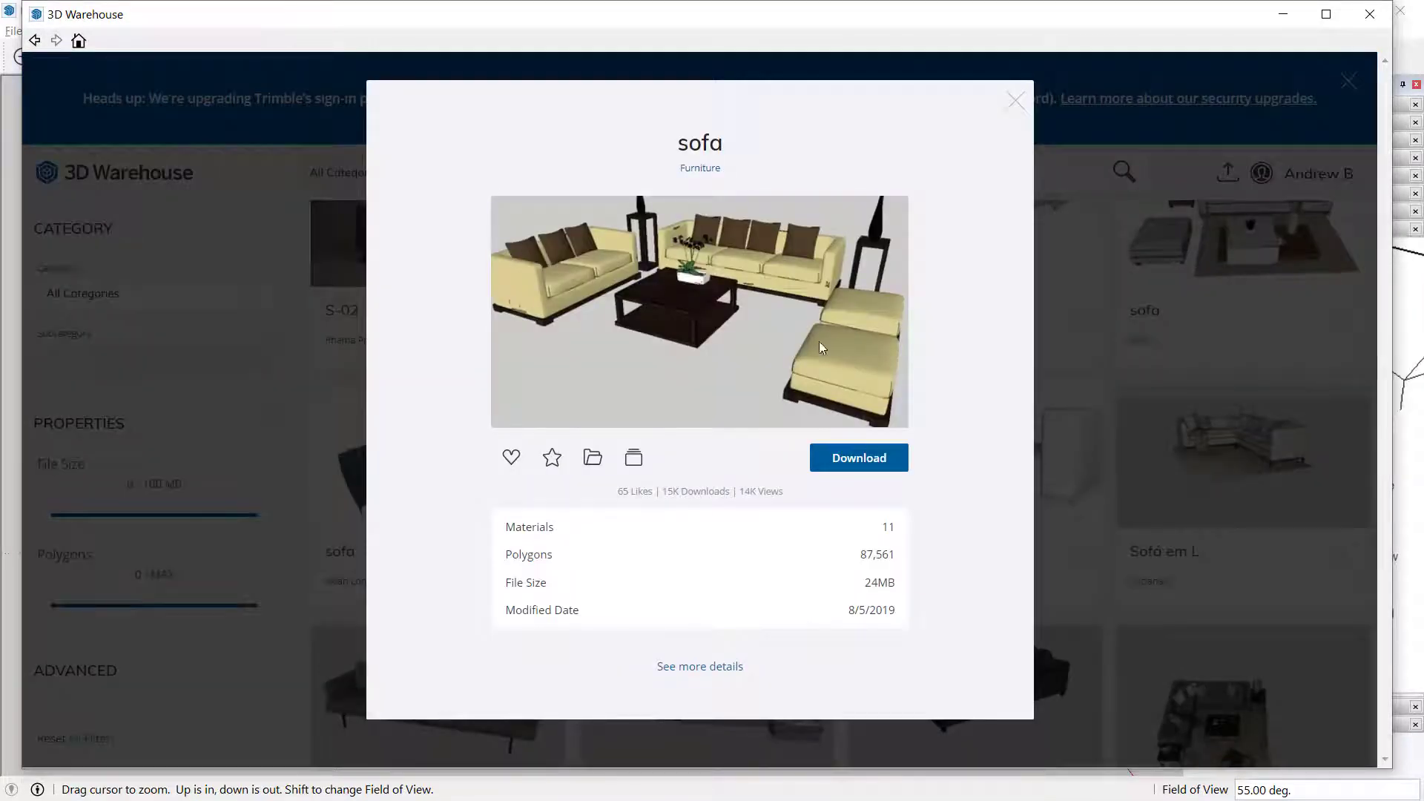
click(851, 461)
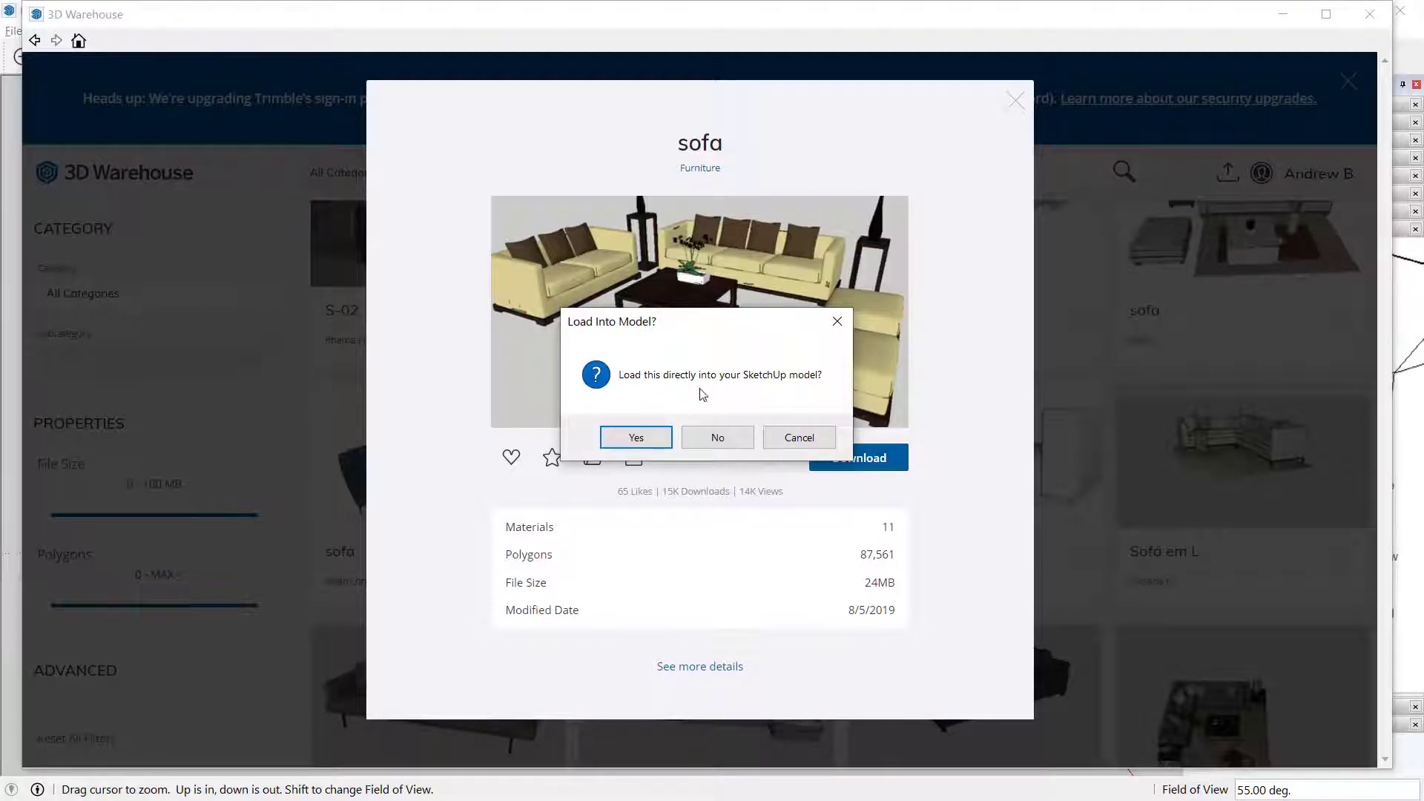
click(653, 438)
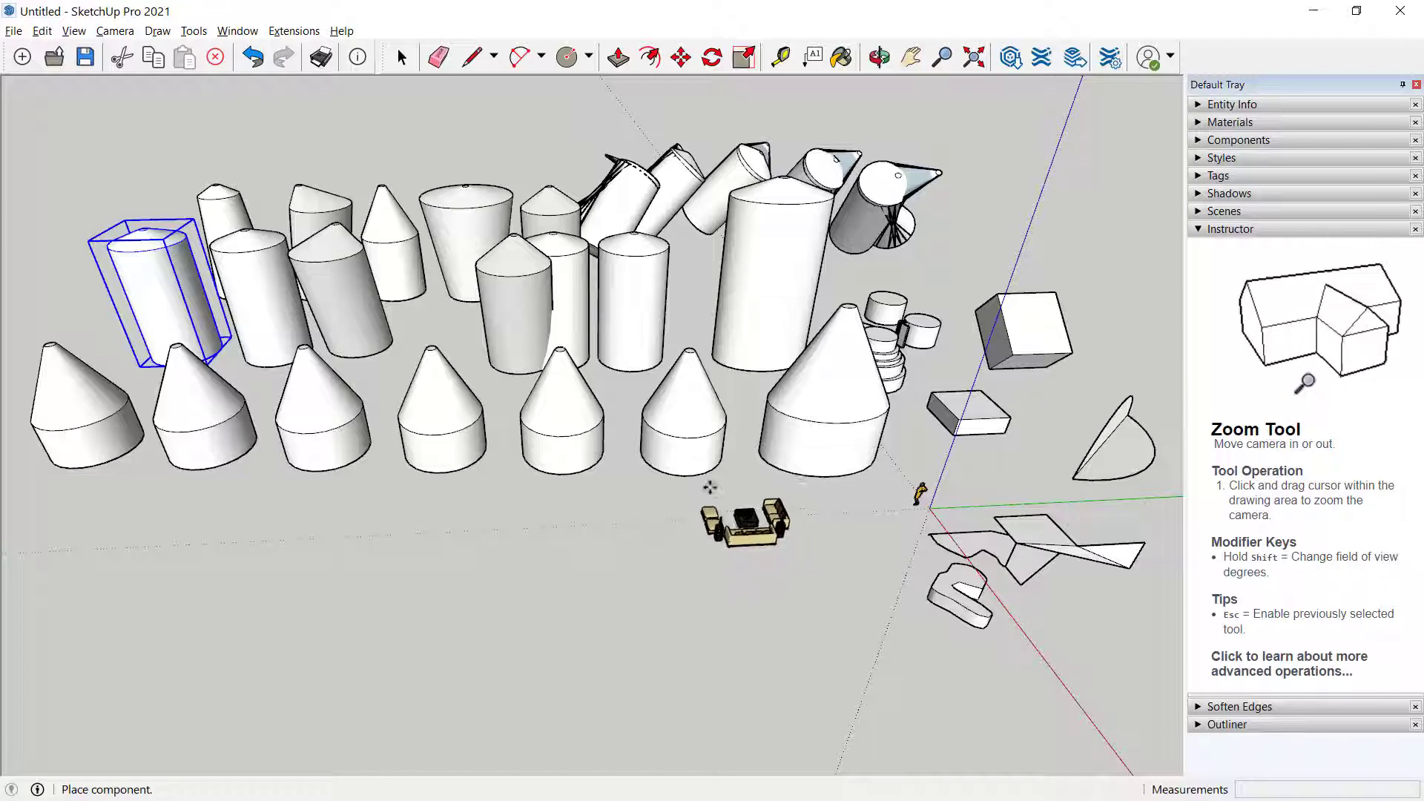
click(830, 484)
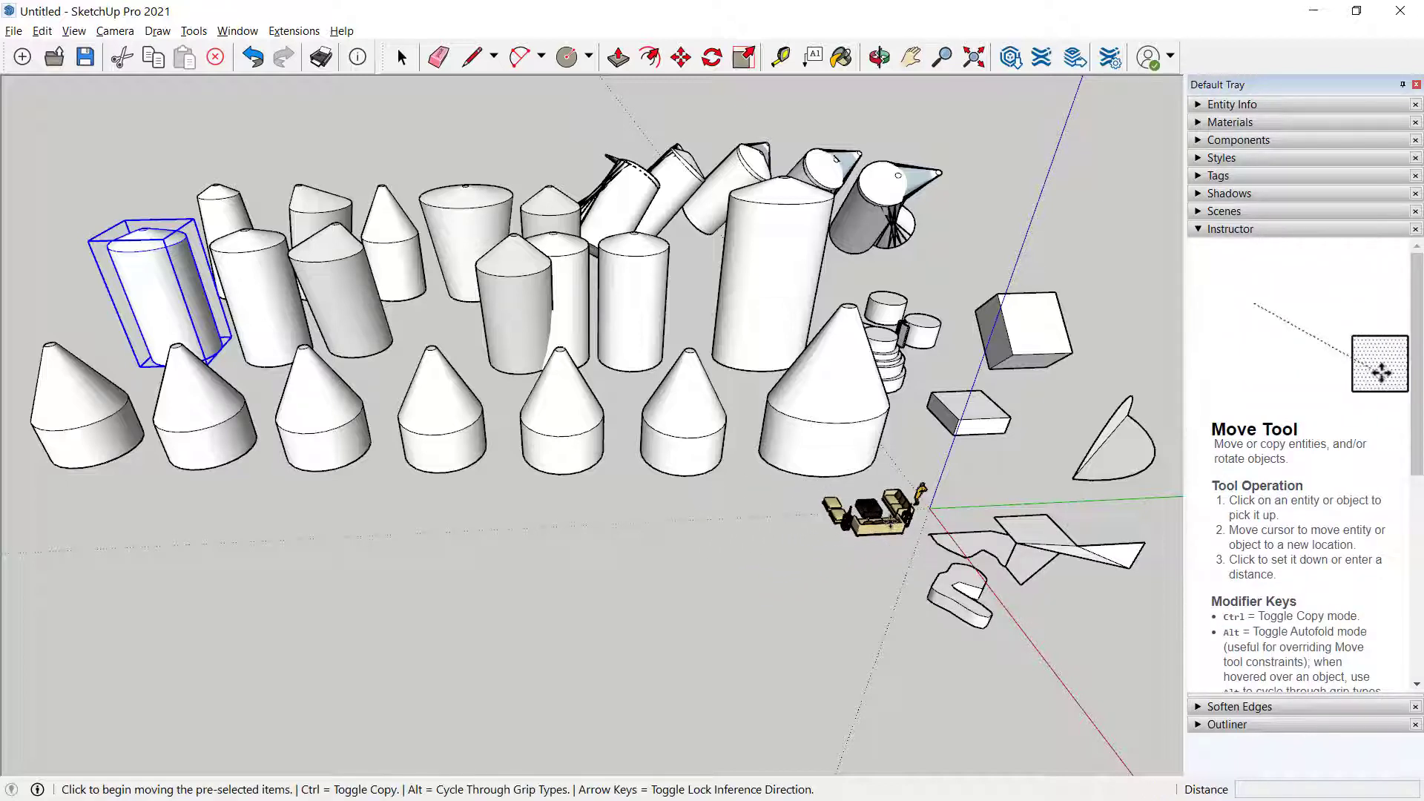
Rotate the sofa set twice about its vertical axis using the Move tool's rotation grips
key(m)
scroll(854, 482, up, 2)
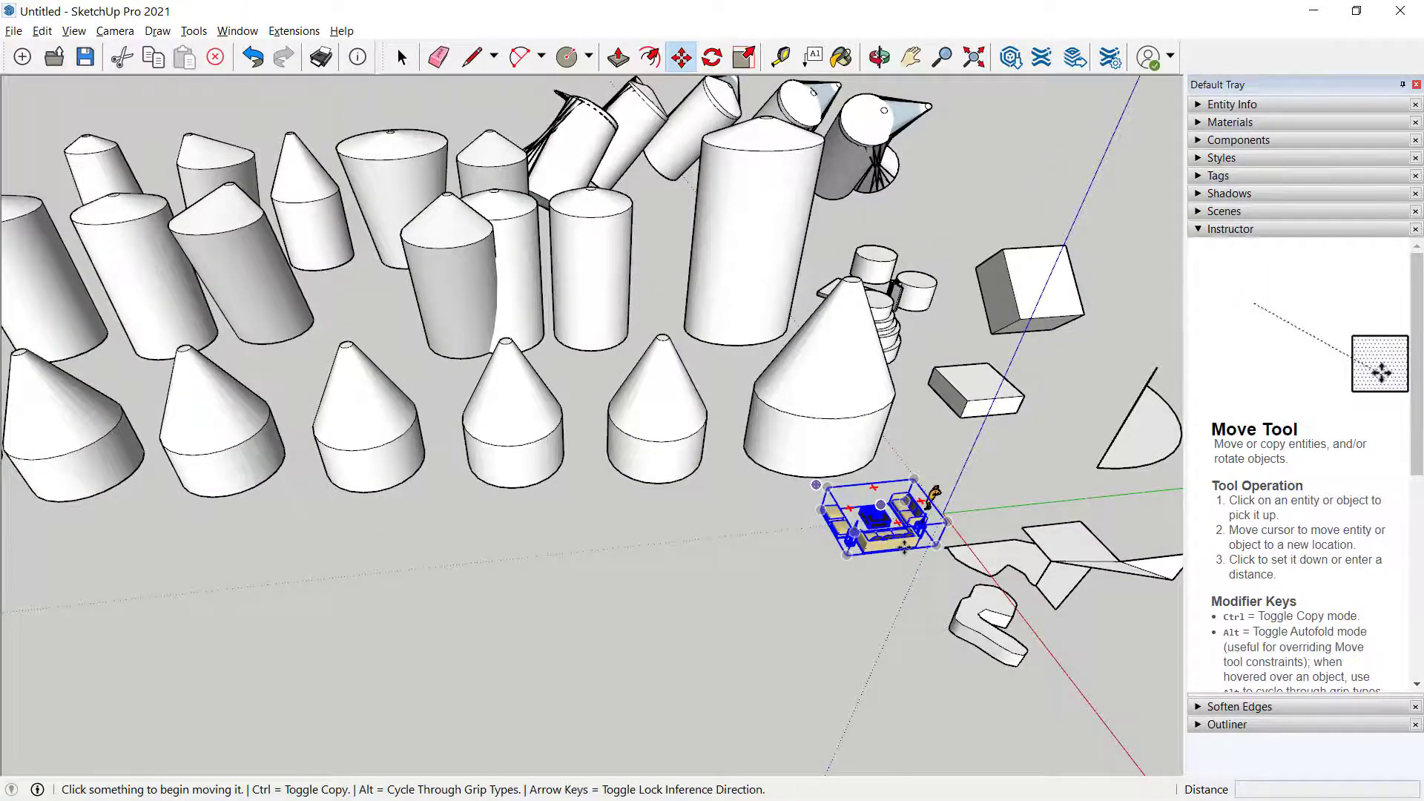
scroll(905, 547, up, 6)
middle_click(892, 513)
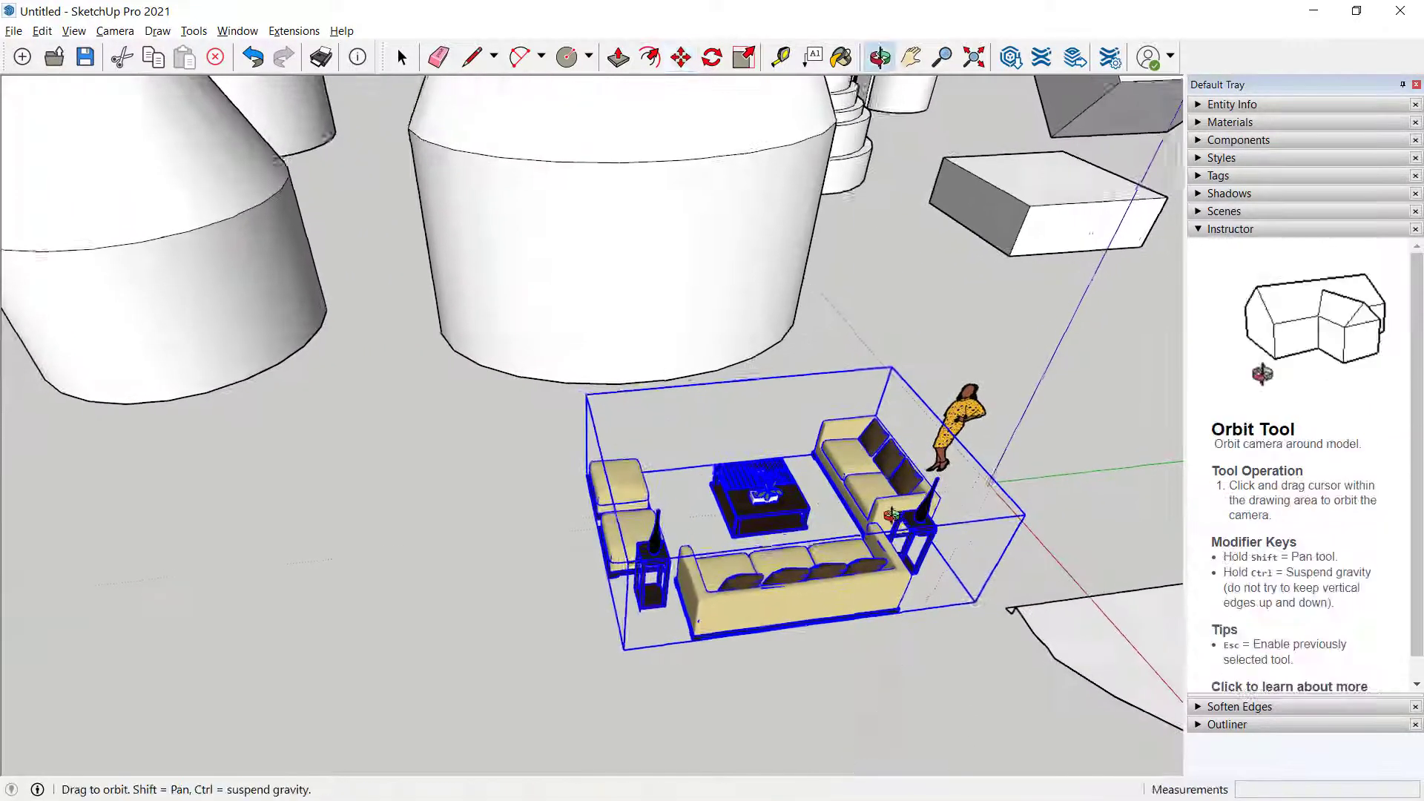
middle_drag(892, 514, 935, 600)
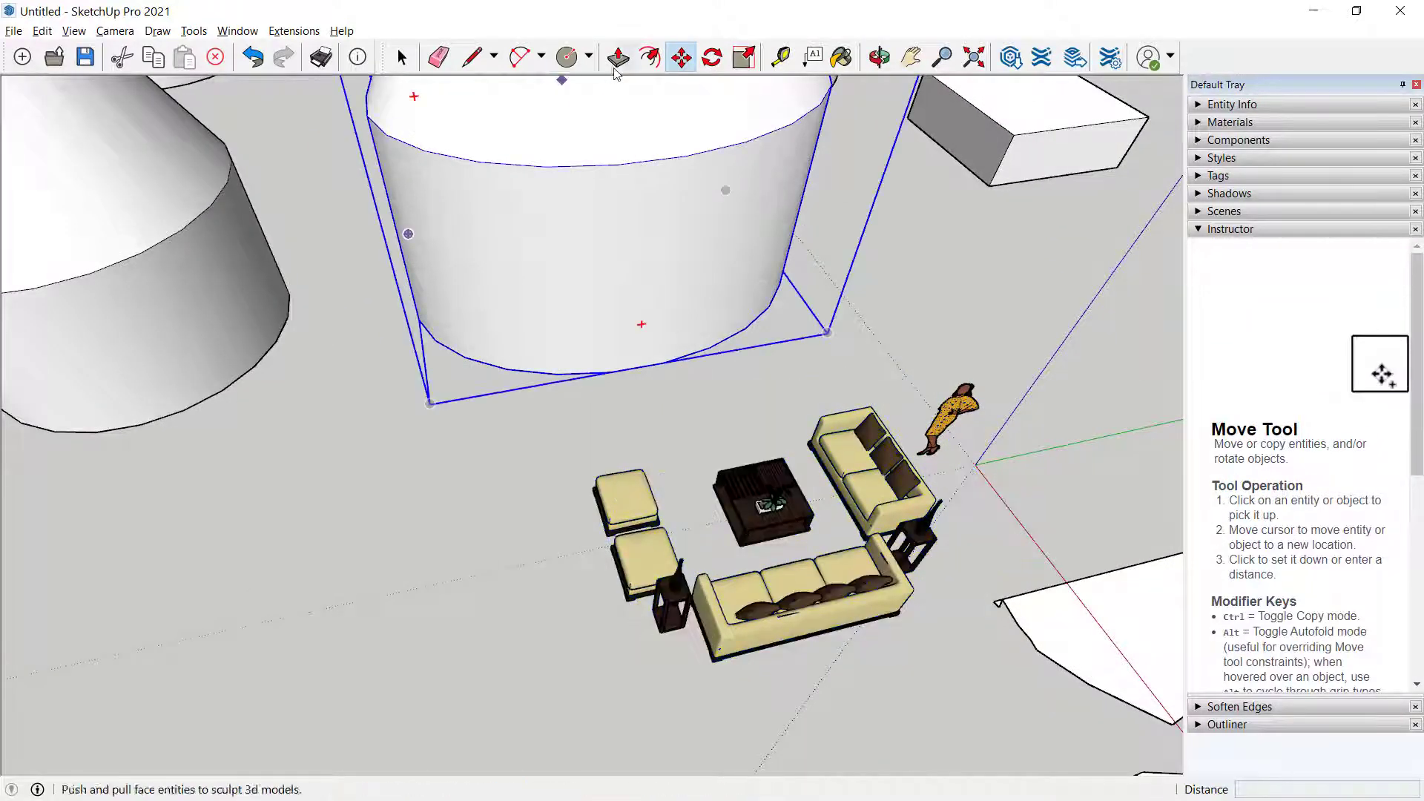
click(918, 446)
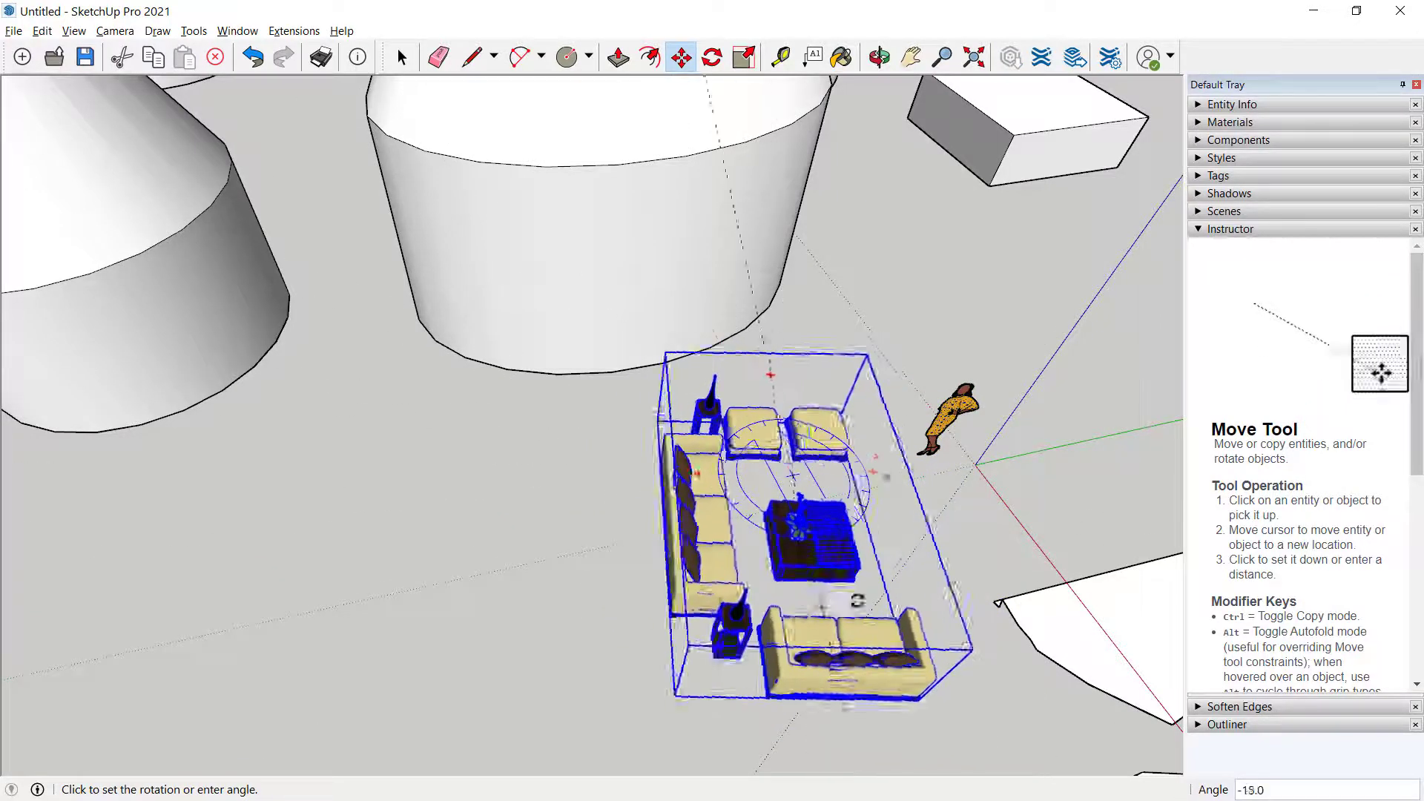
click(858, 606)
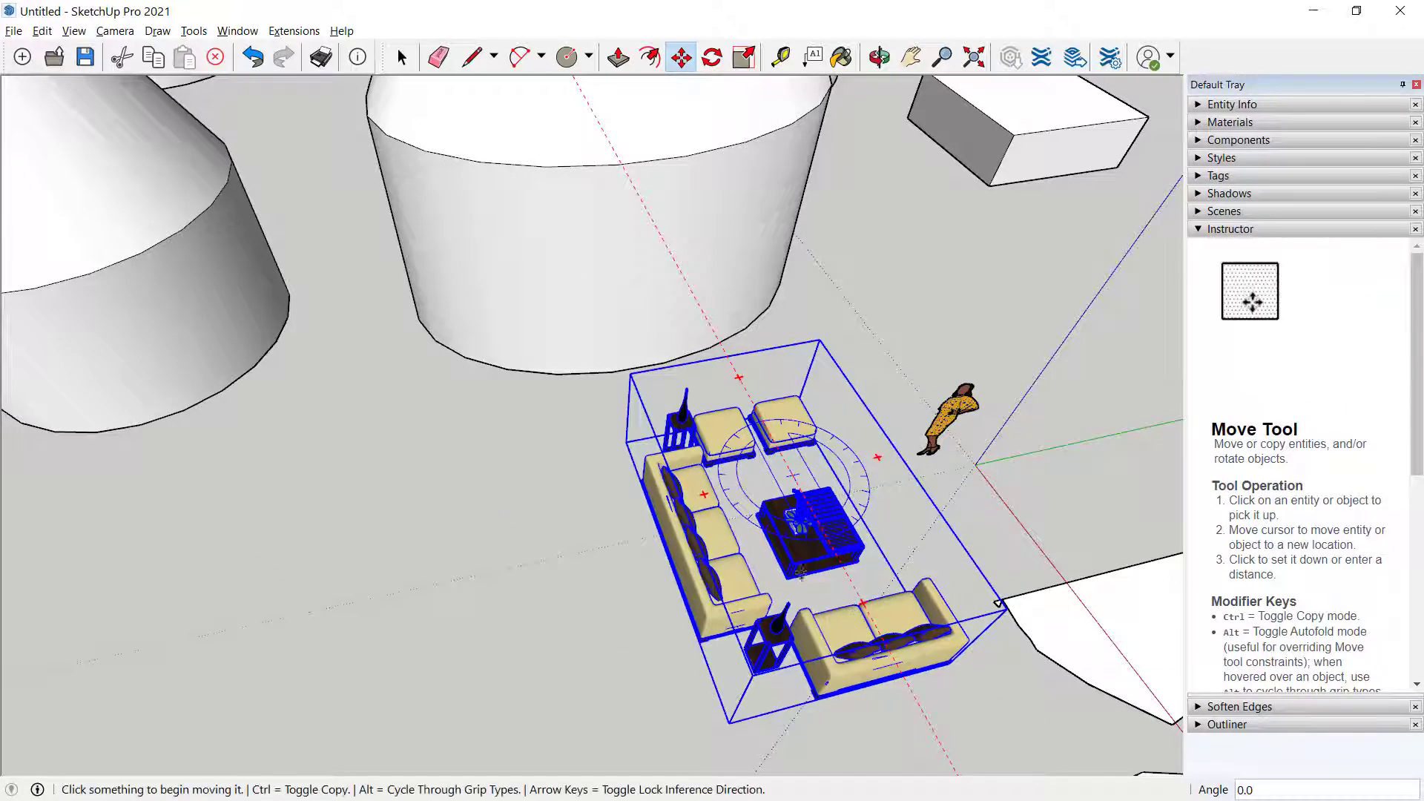
click(742, 381)
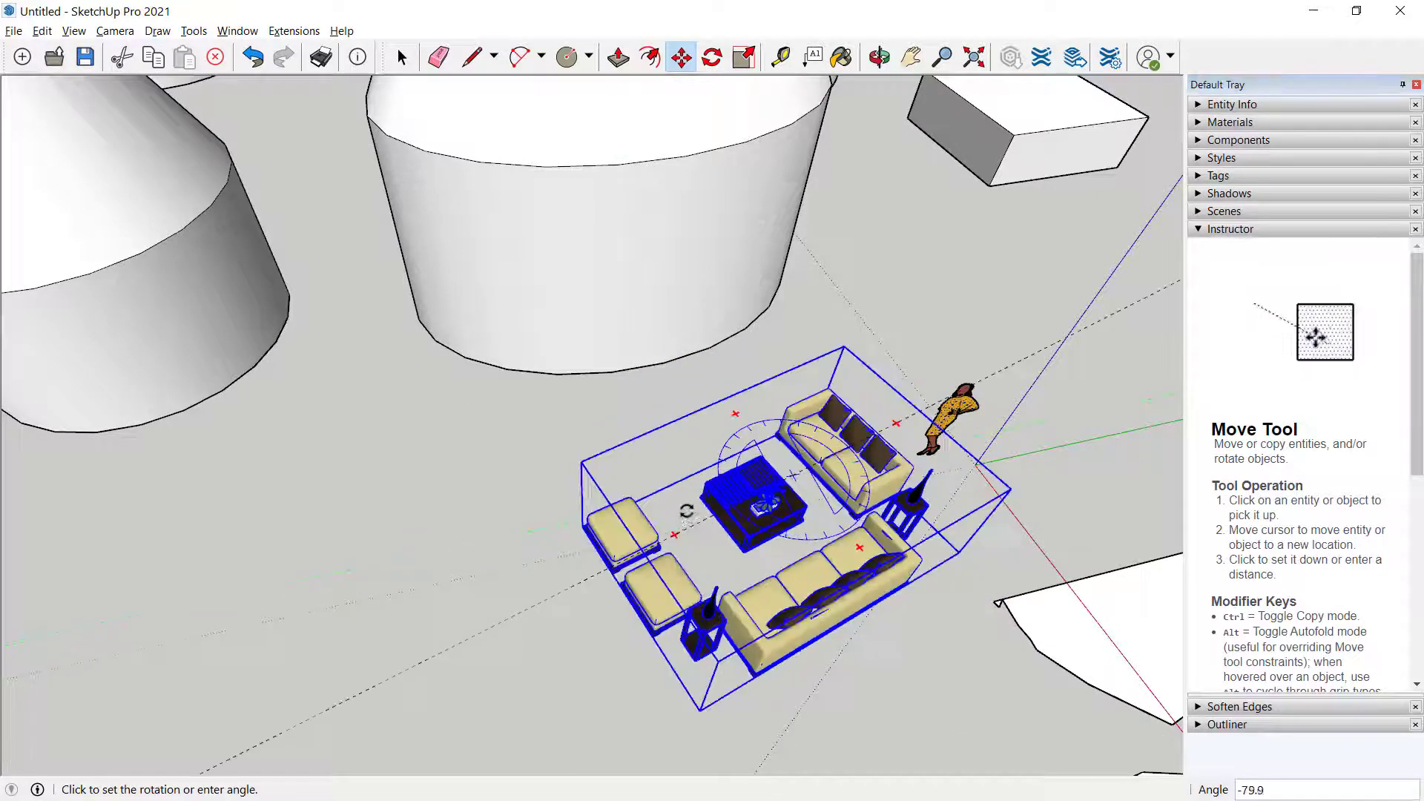
click(681, 495)
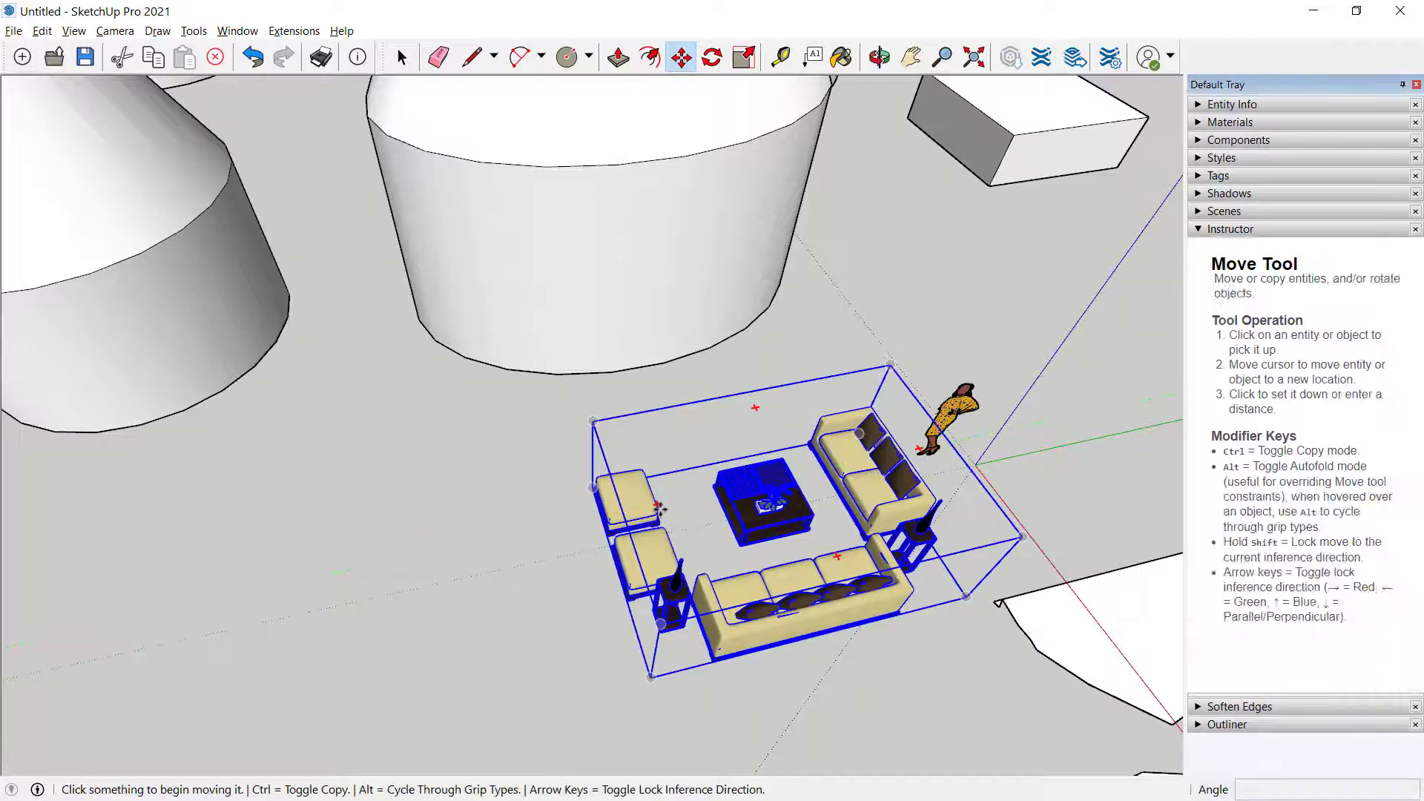
Move the sofa set about 11 1/2" along the green axis and rotate it about its vertical axis
click(672, 505)
click(637, 514)
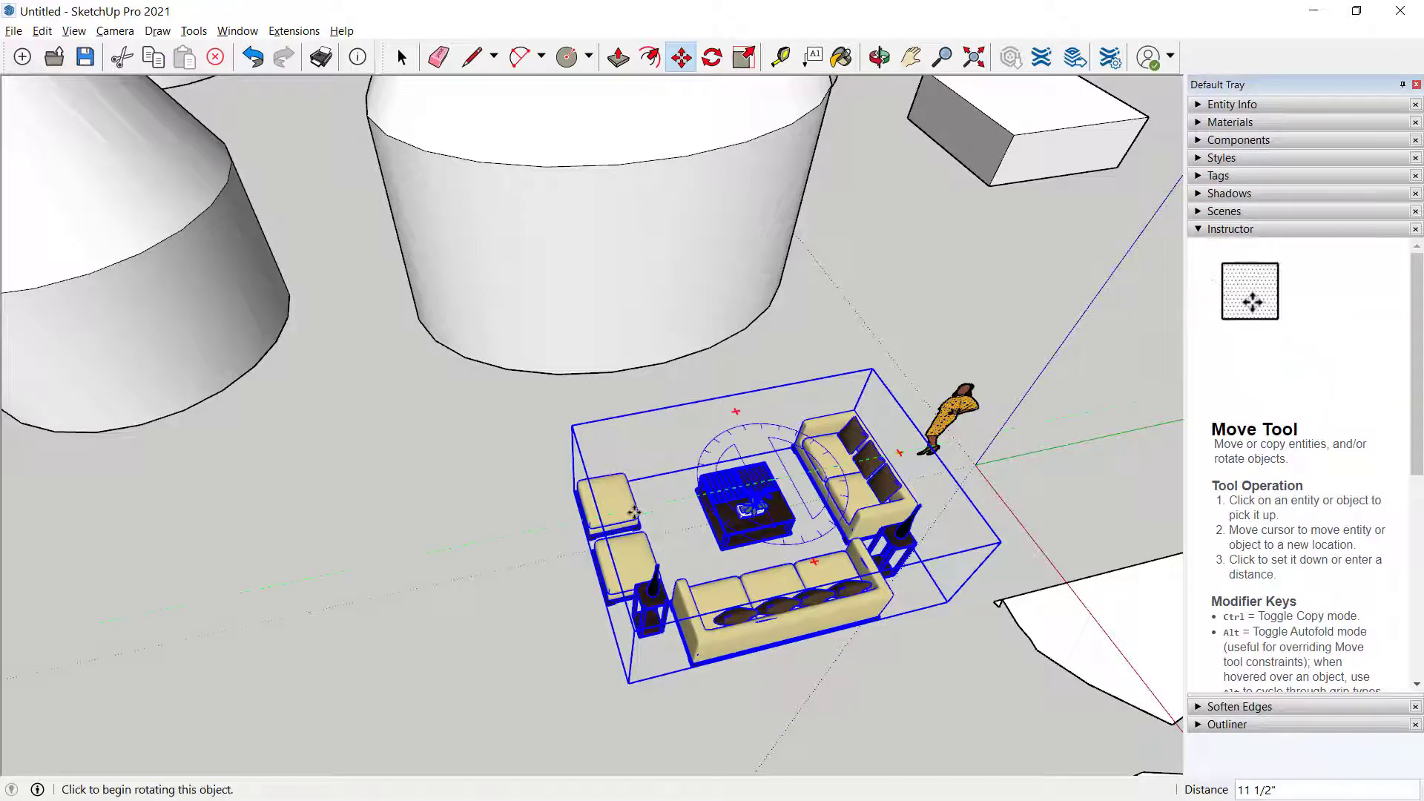
click(638, 513)
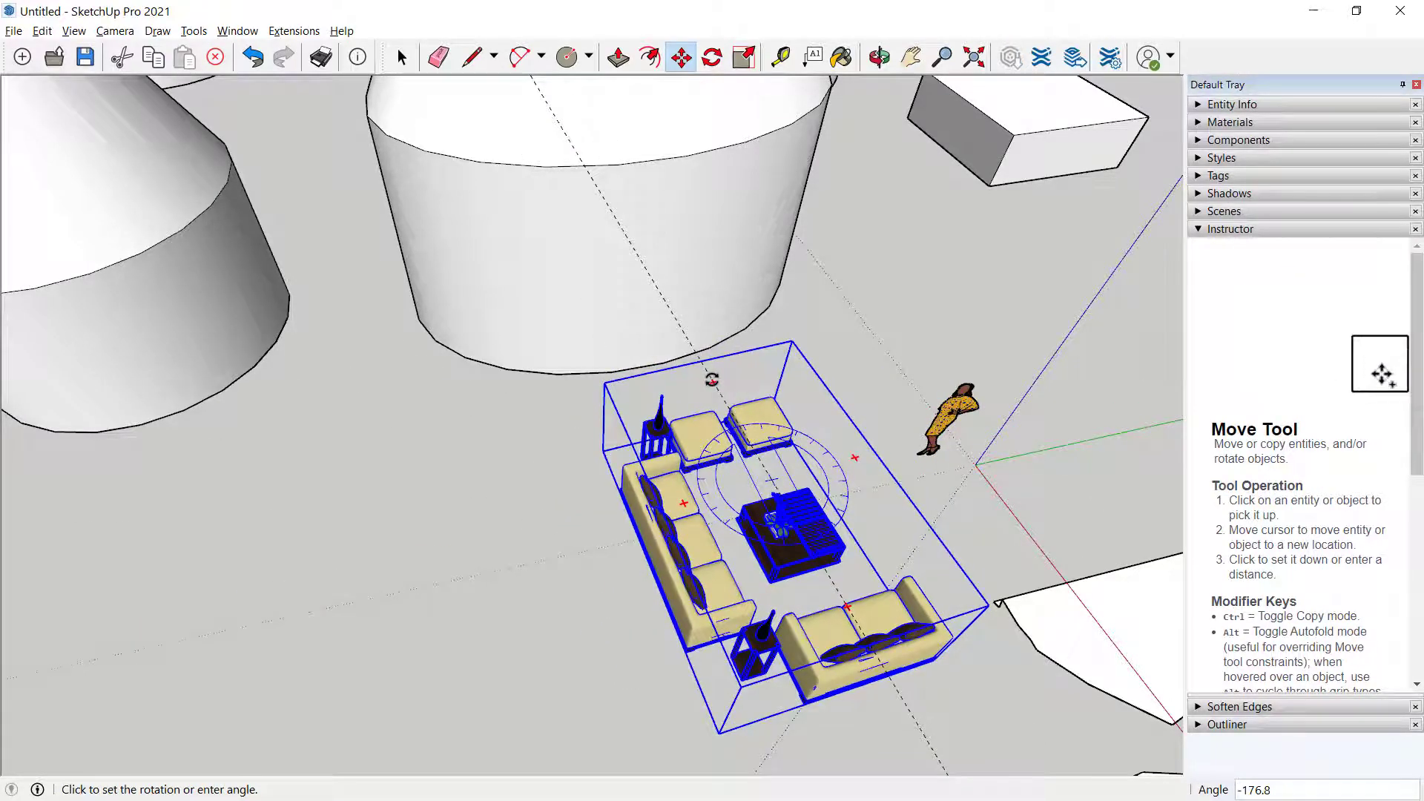
click(713, 379)
Tilt the sofa set by about 3.8 degrees using a rotation grip on its side face
middle_drag(716, 445, 694, 381)
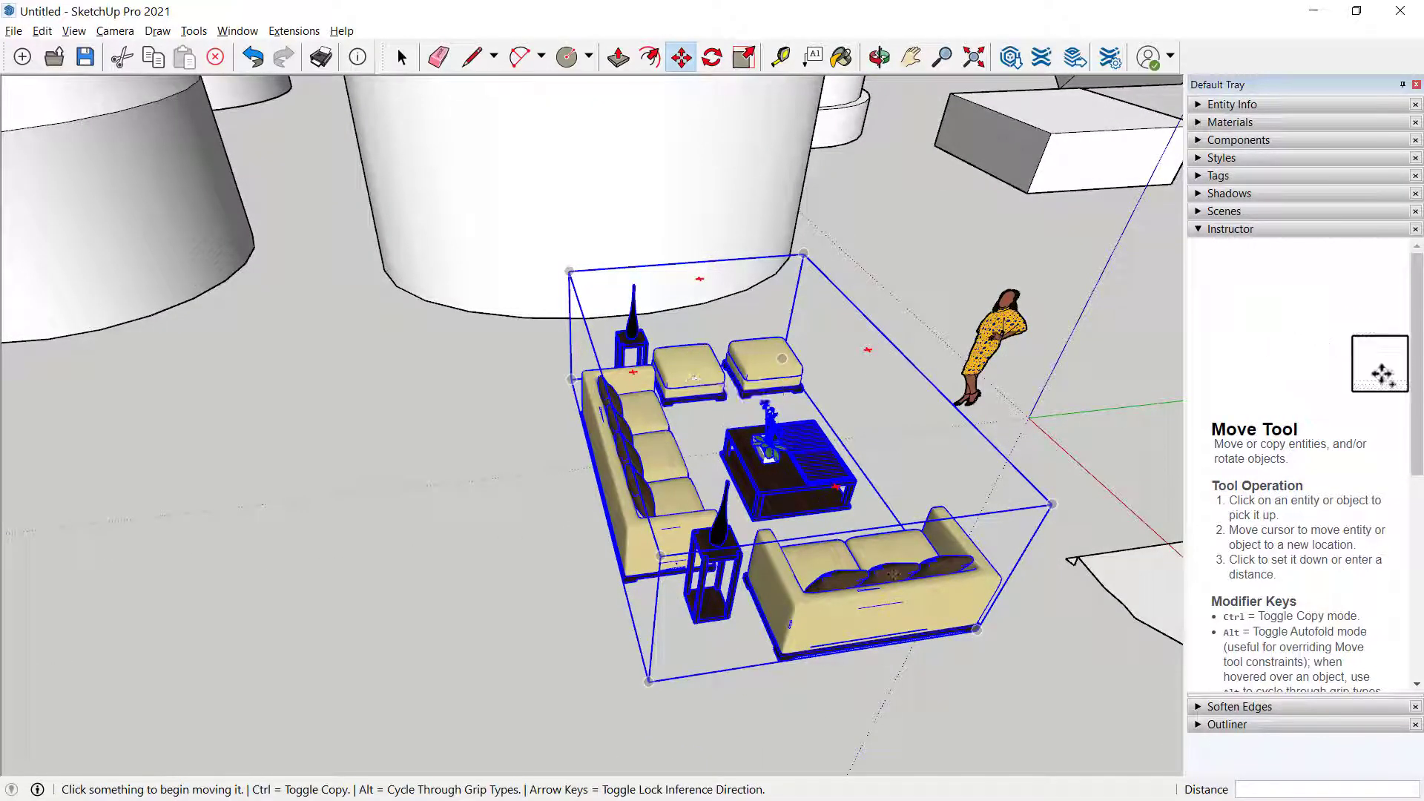
click(978, 579)
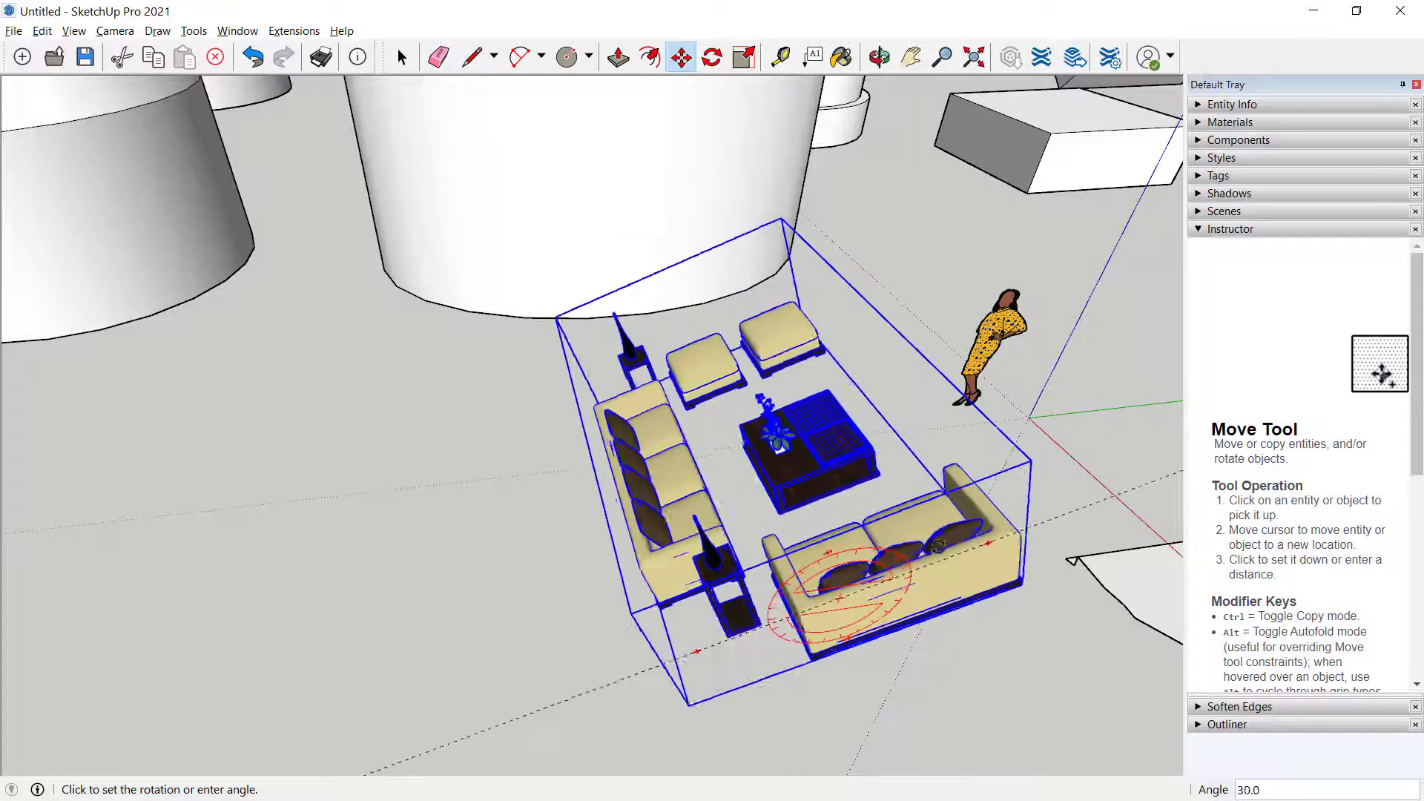
click(940, 579)
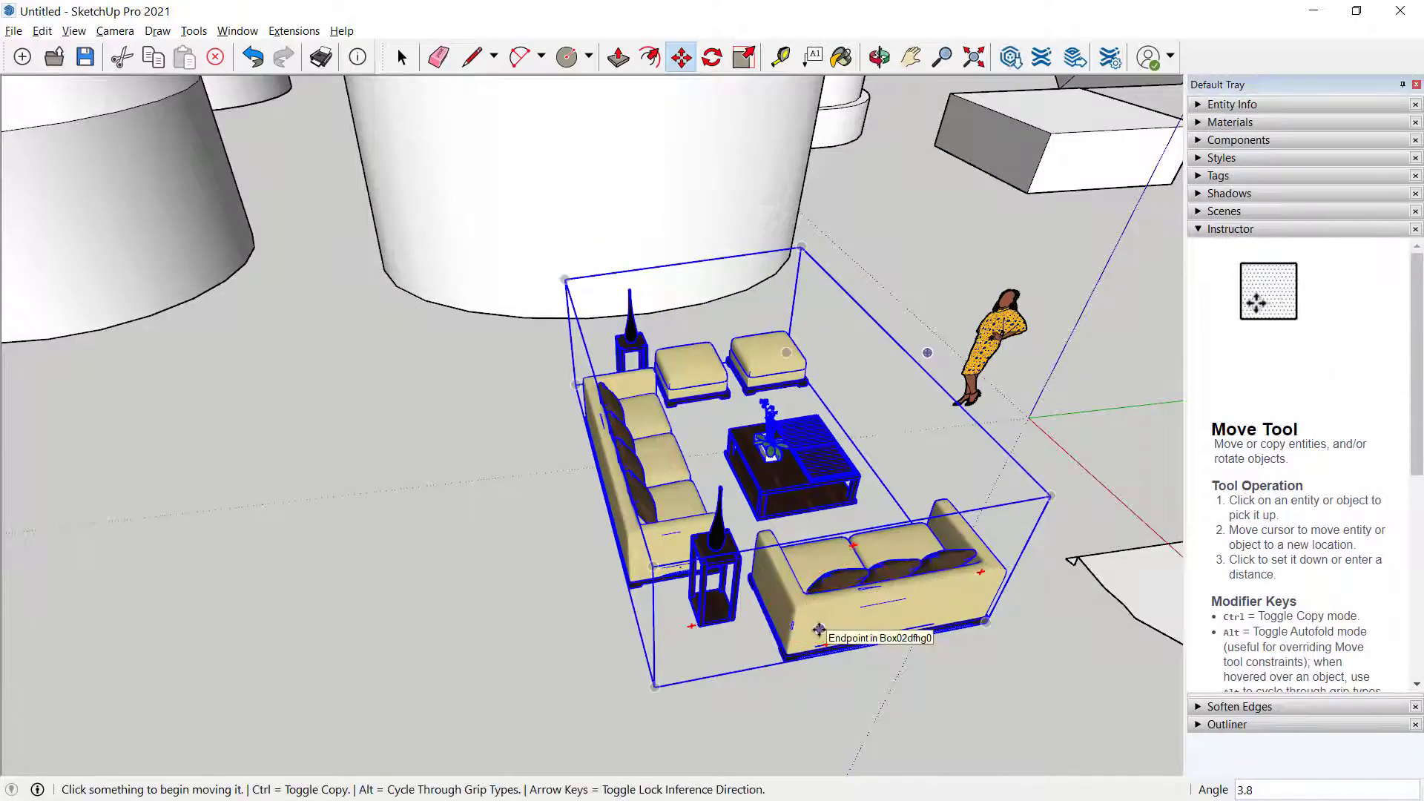
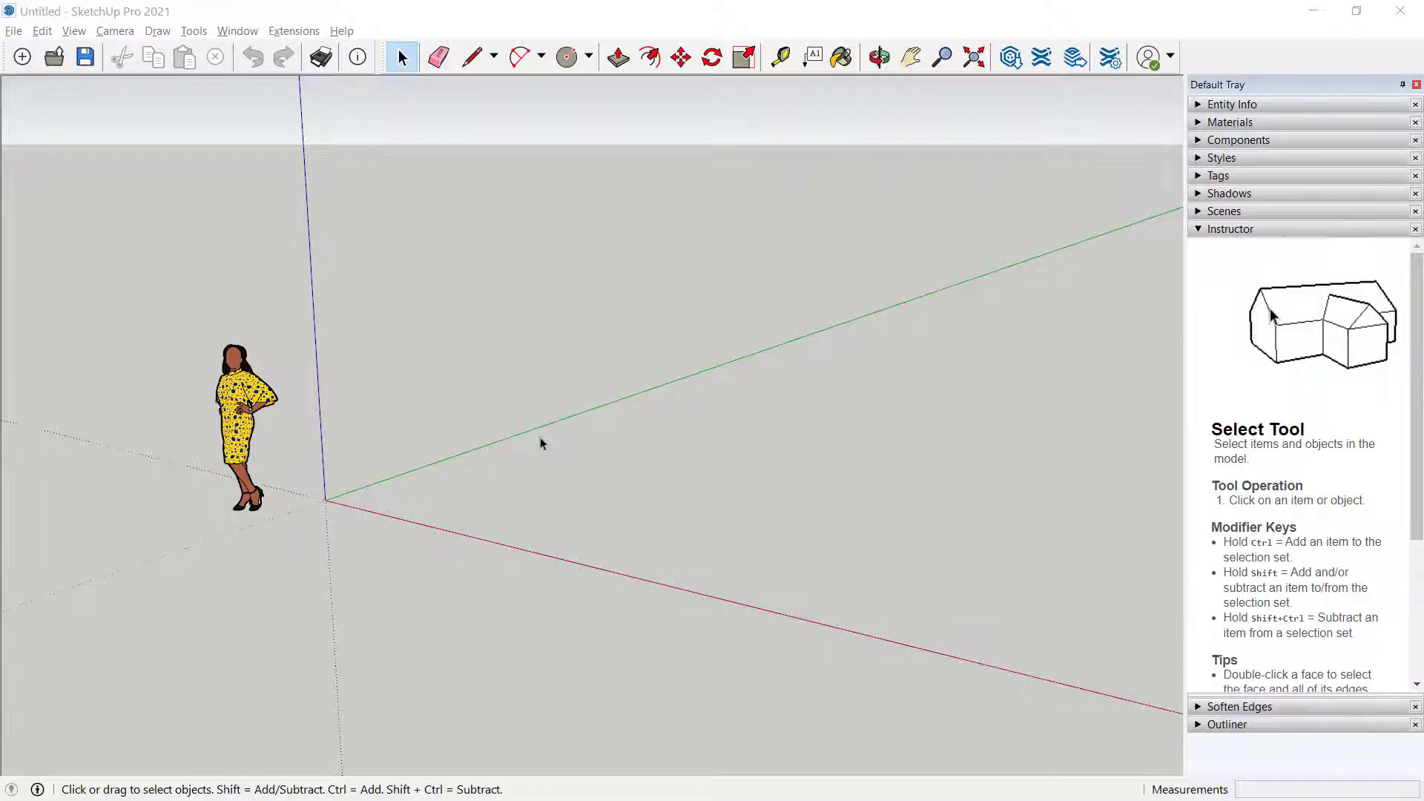
In the empty model, draw a ground rectangle of about 32' by 23' 4" with its first corner at the origin
scroll(520, 488, down, 3)
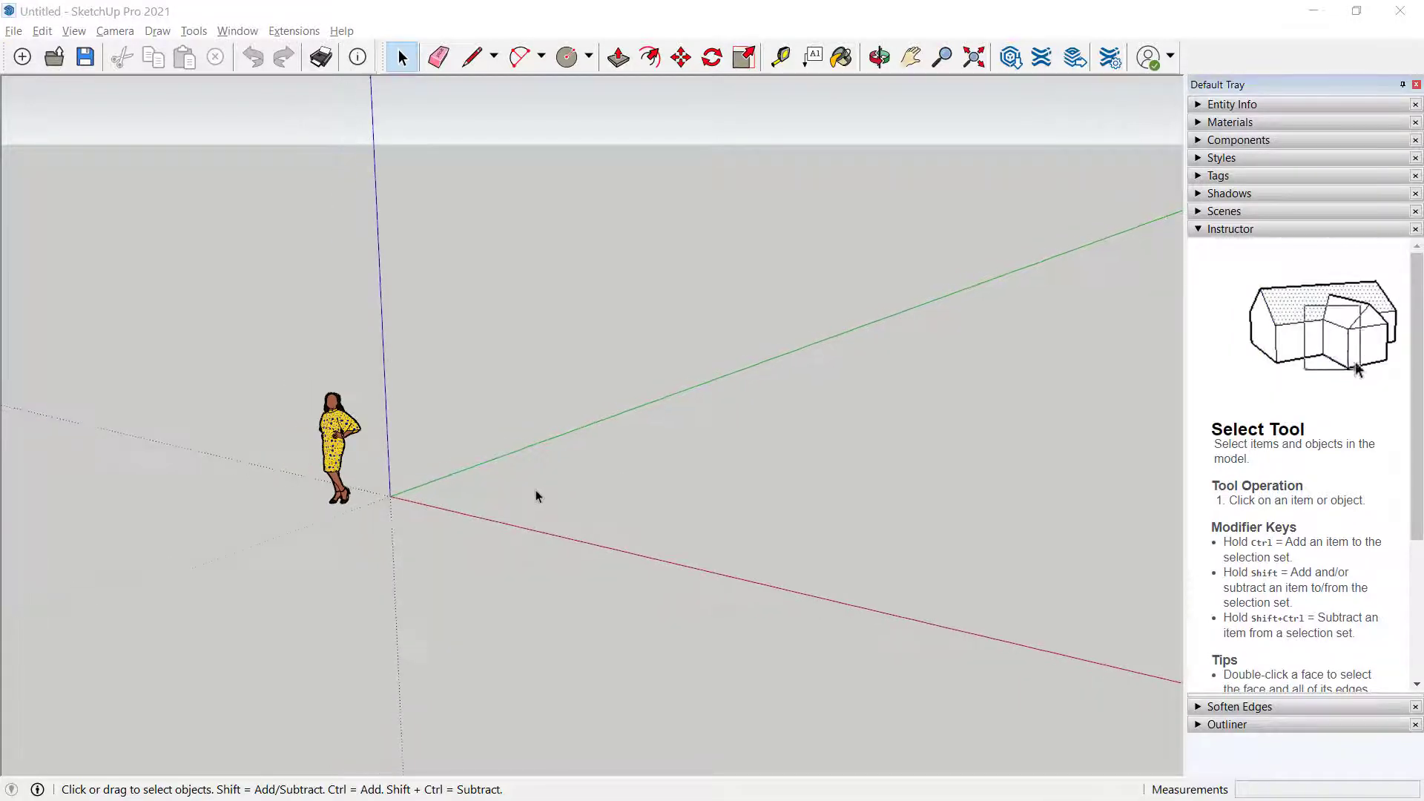
key(o)
shift+drag(499, 487, 417, 471)
key(space)
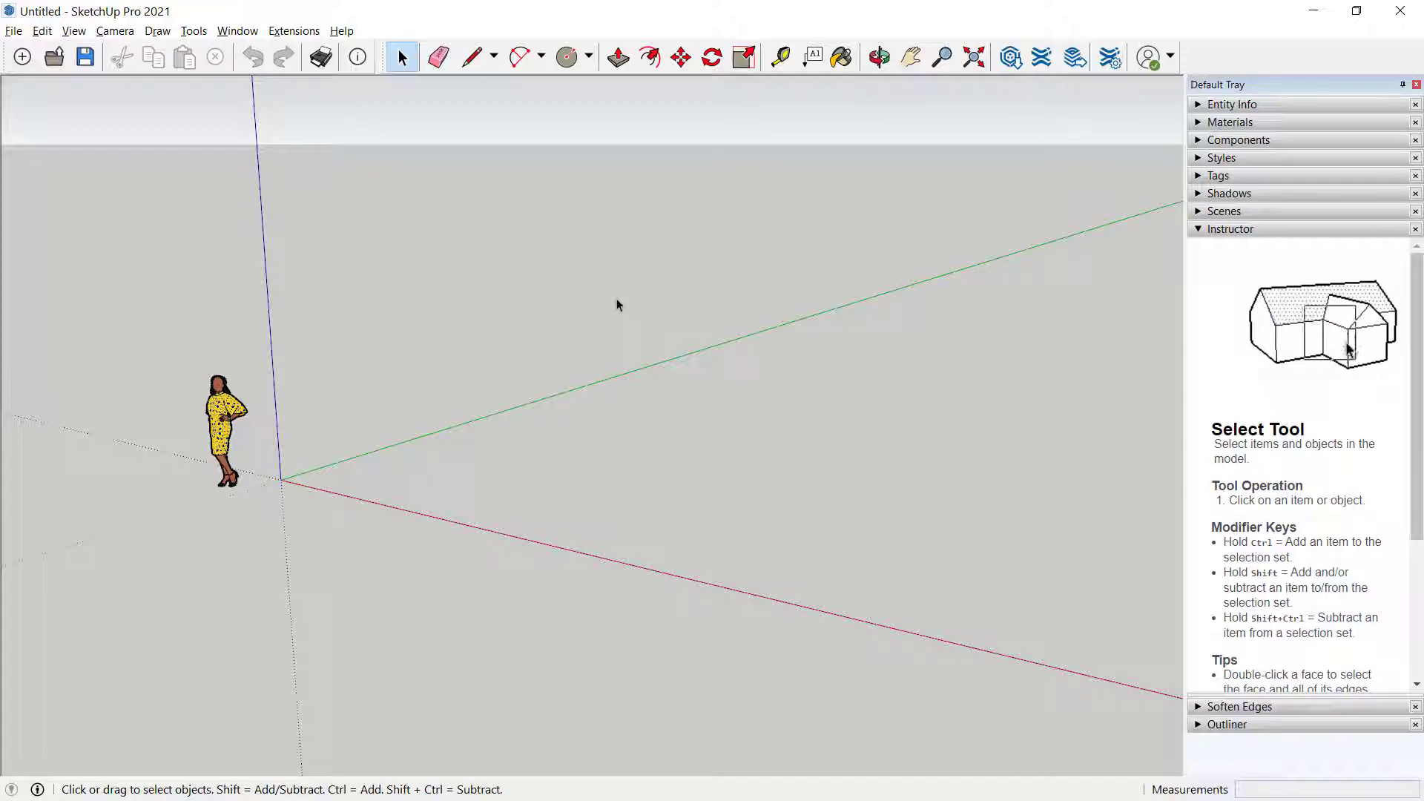
click(592, 63)
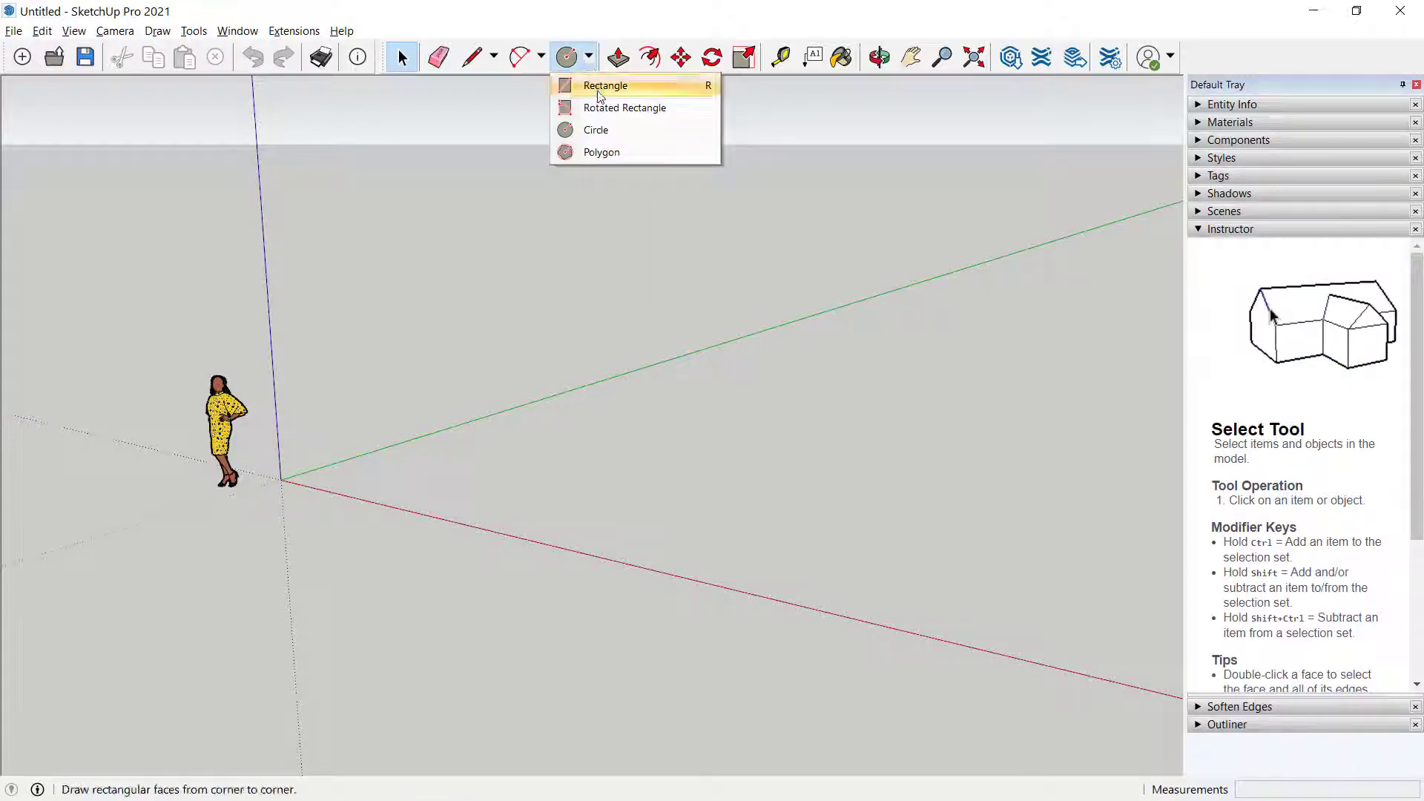
click(605, 85)
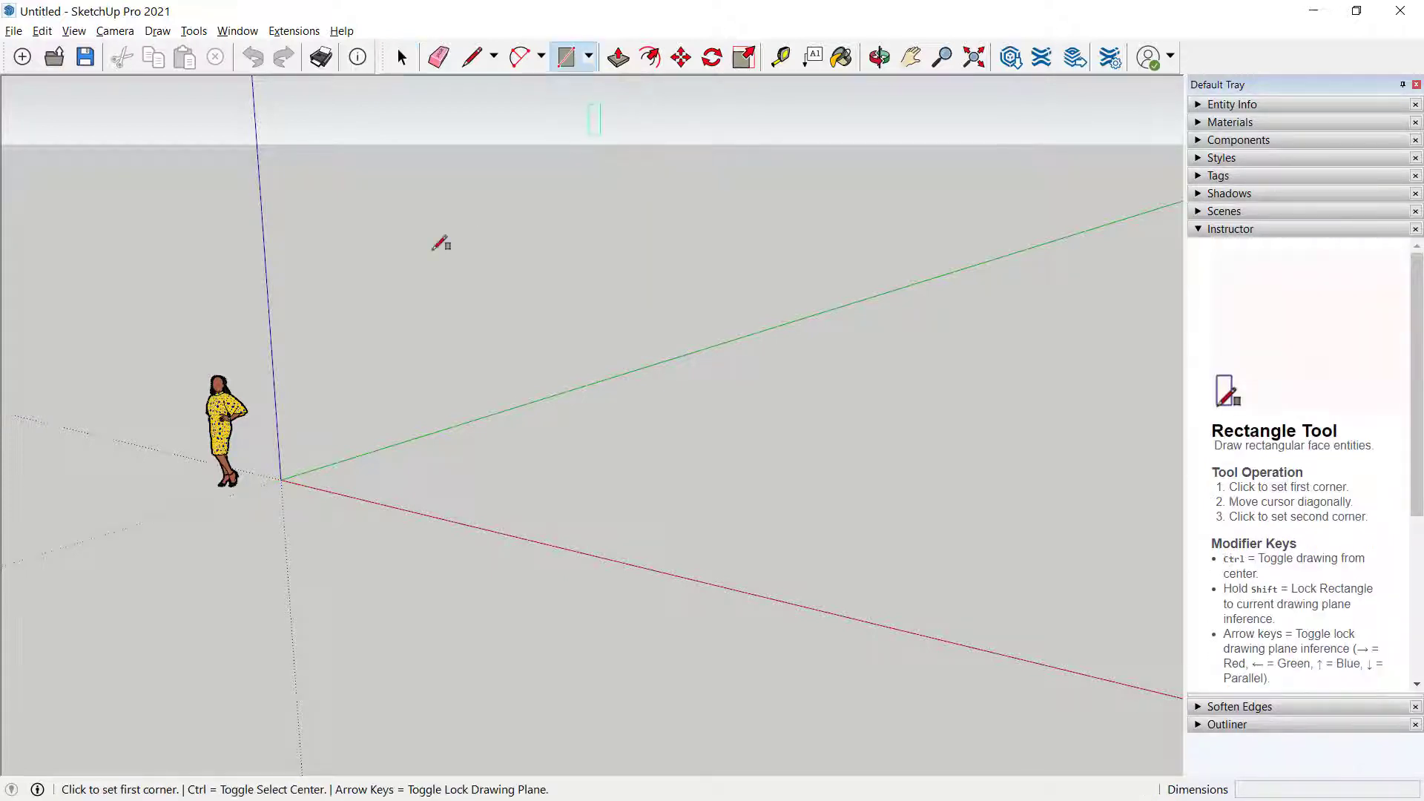
click(291, 481)
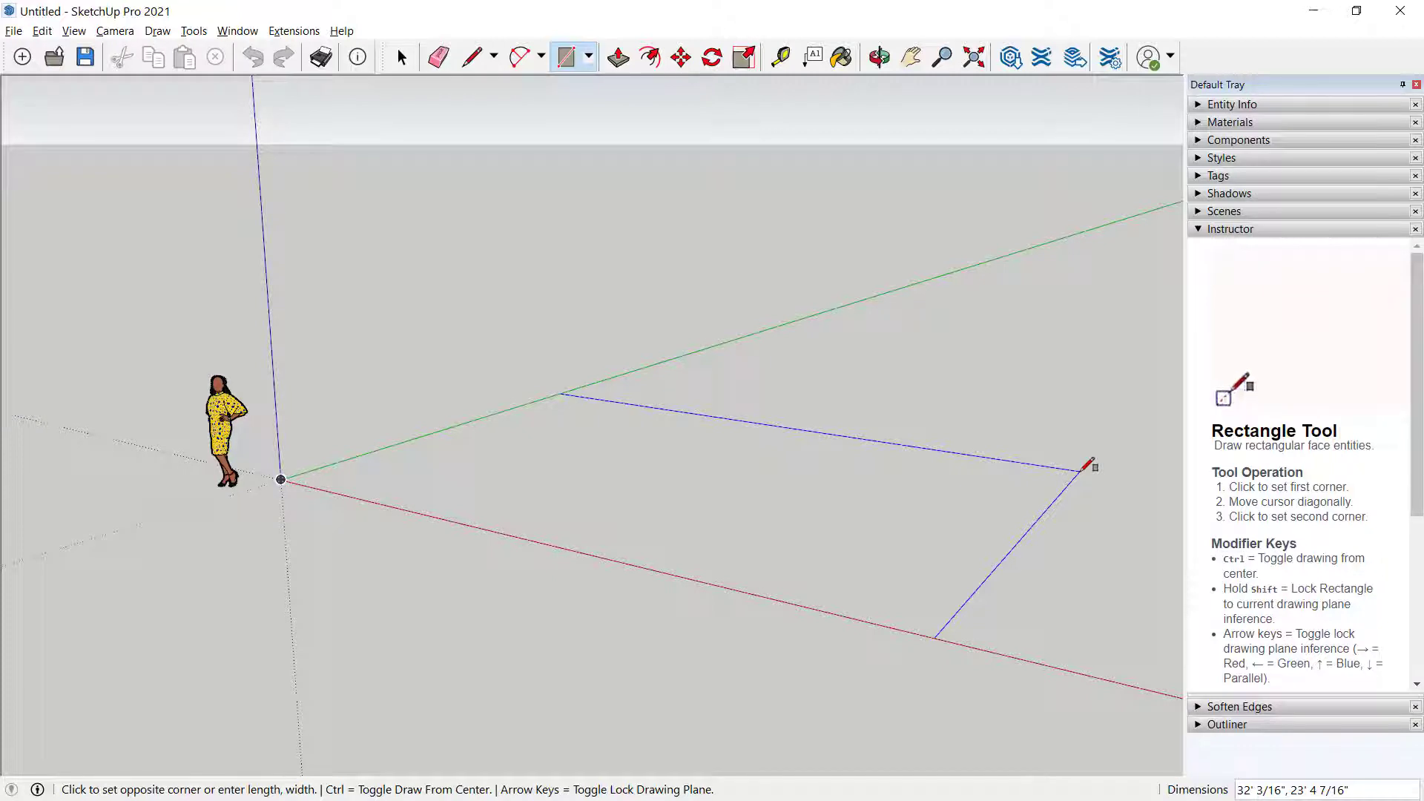
click(1082, 471)
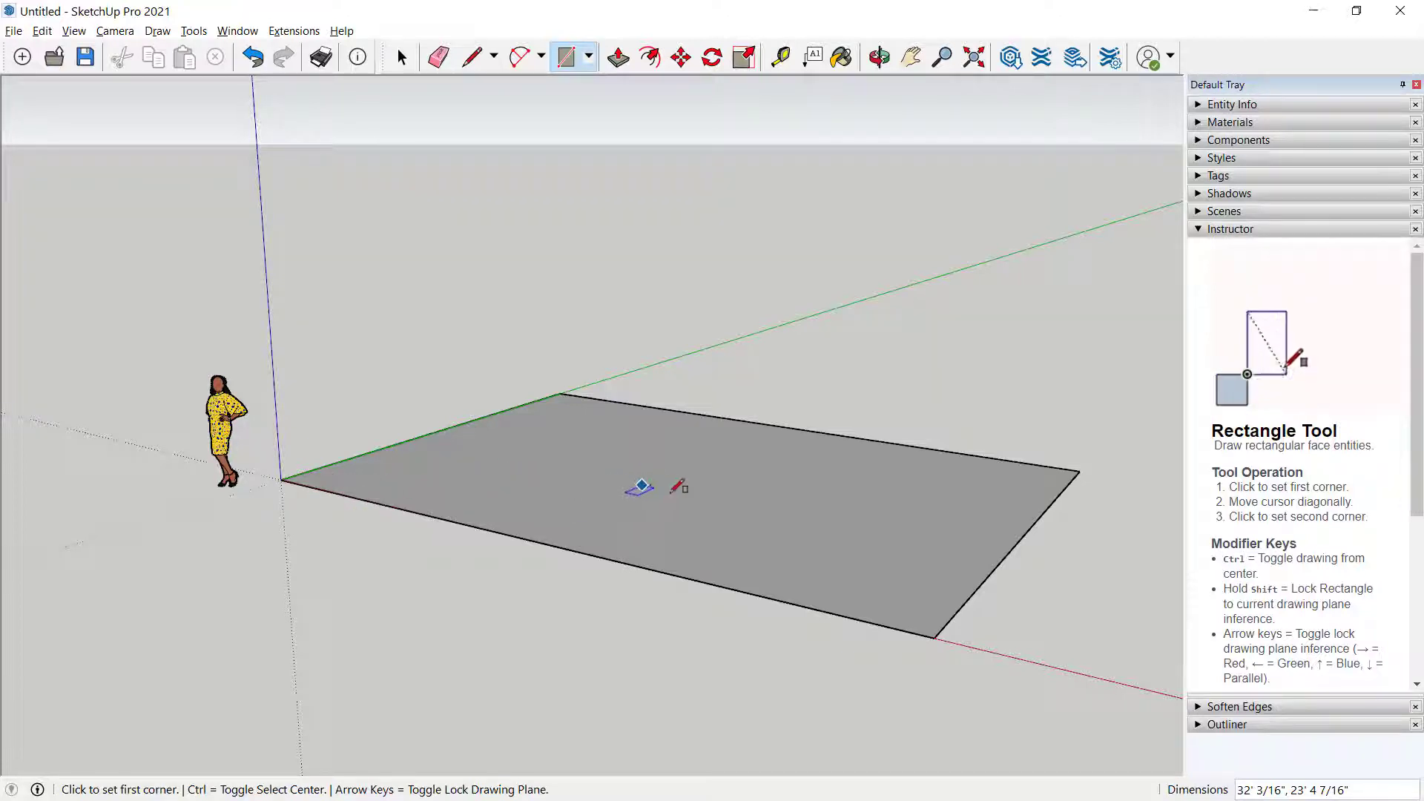
Push/Pull the rectangle upward about 8' 2" into a box
key(p)
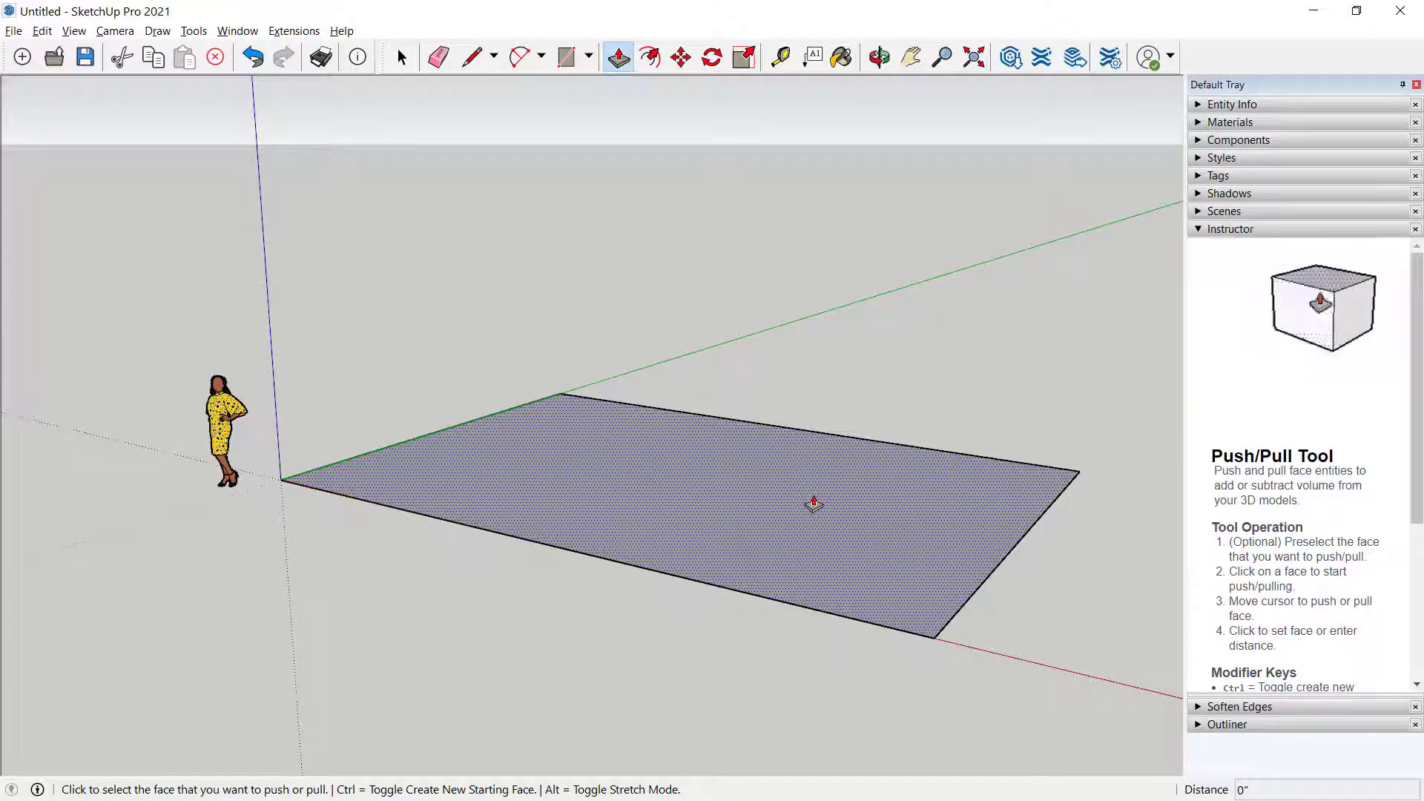
click(814, 505)
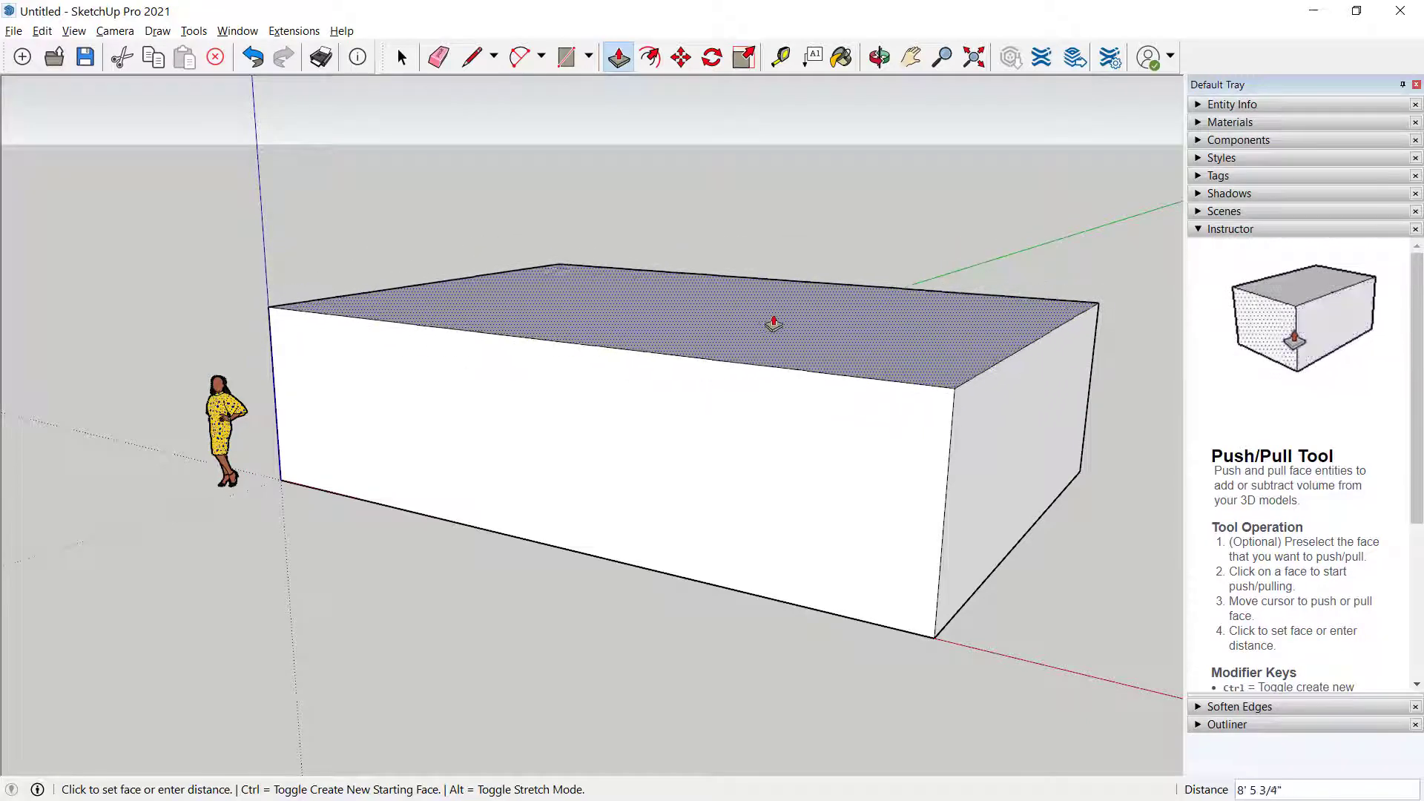
click(771, 321)
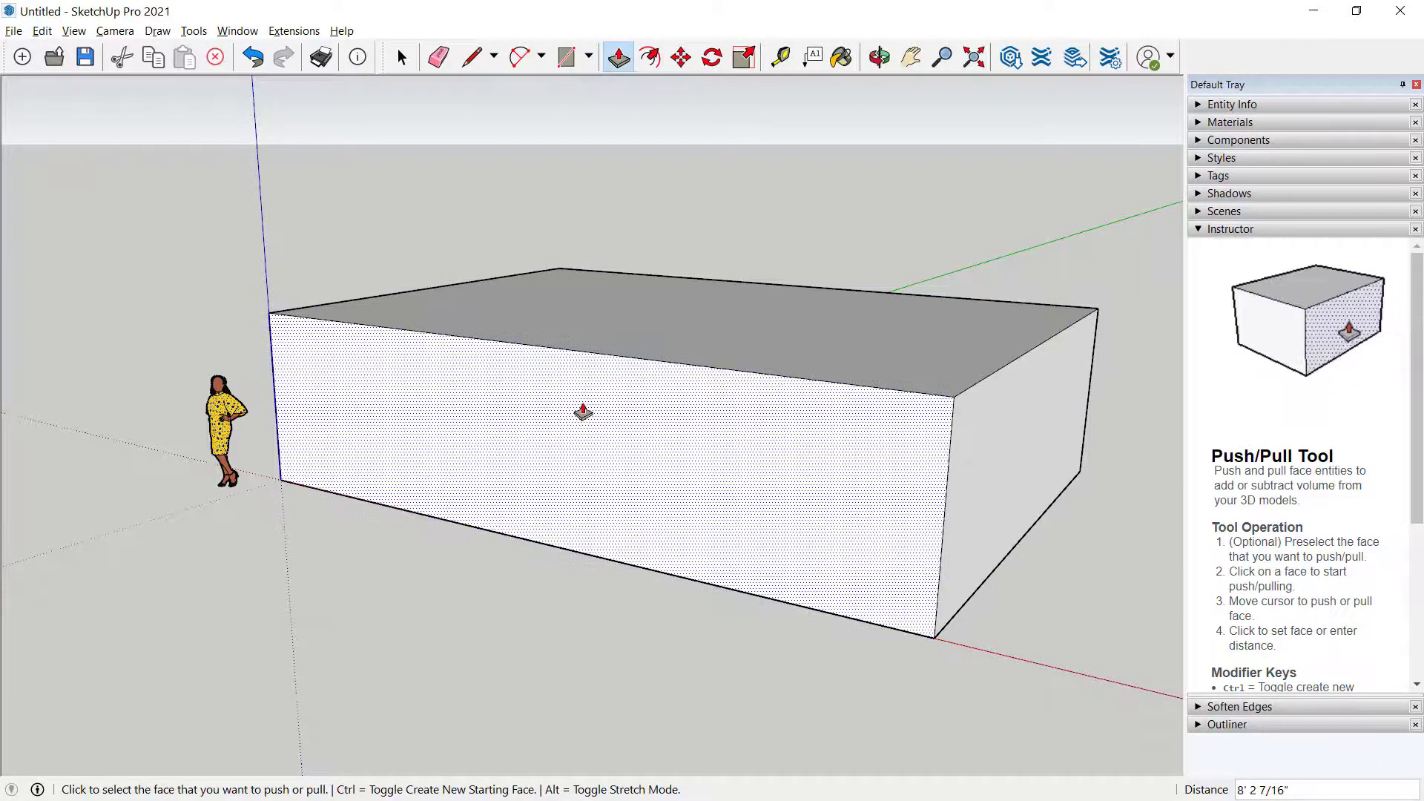
Draw a line about 32' long lengthwise across the middle of the box's top face
middle_drag(584, 413, 449, 496)
scroll(449, 497, down, 3)
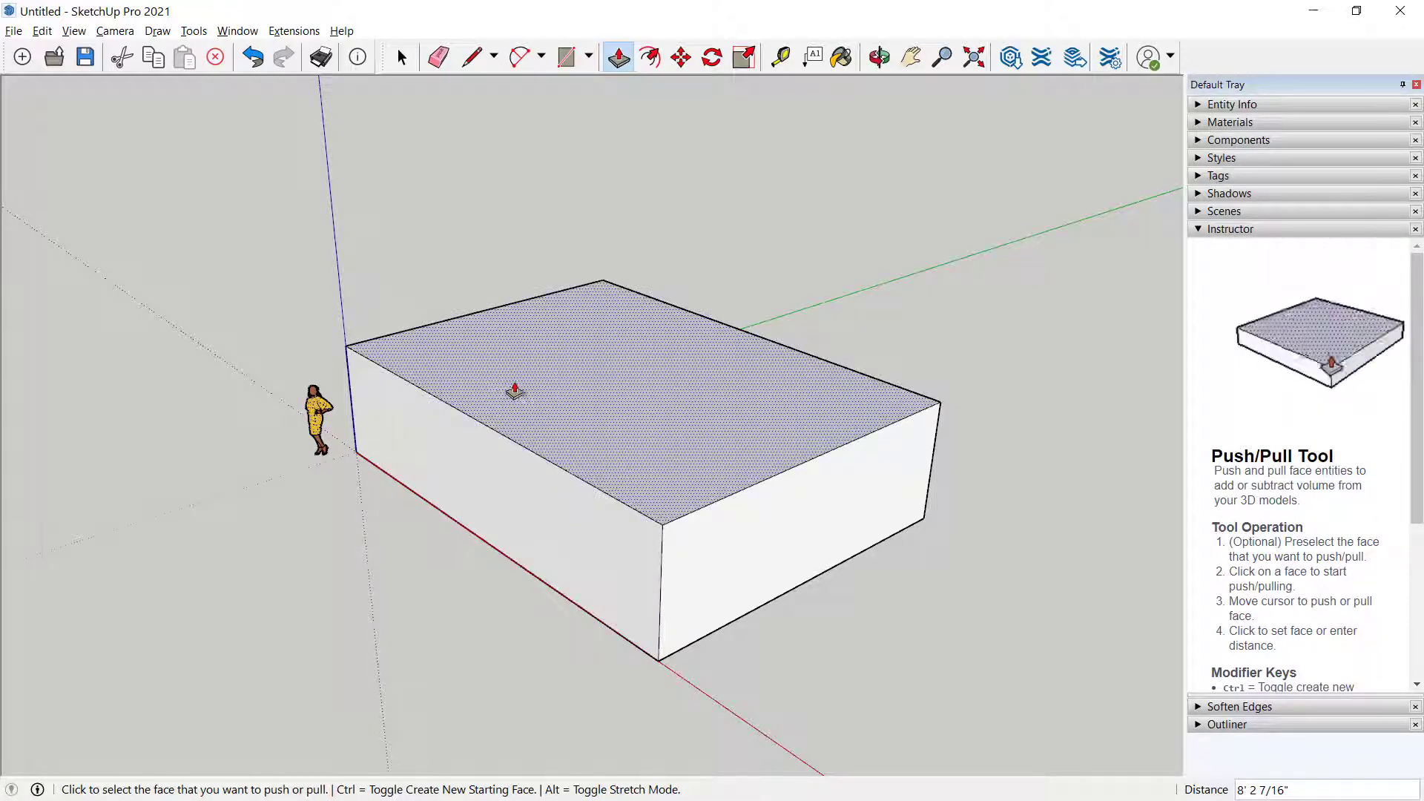
key(l)
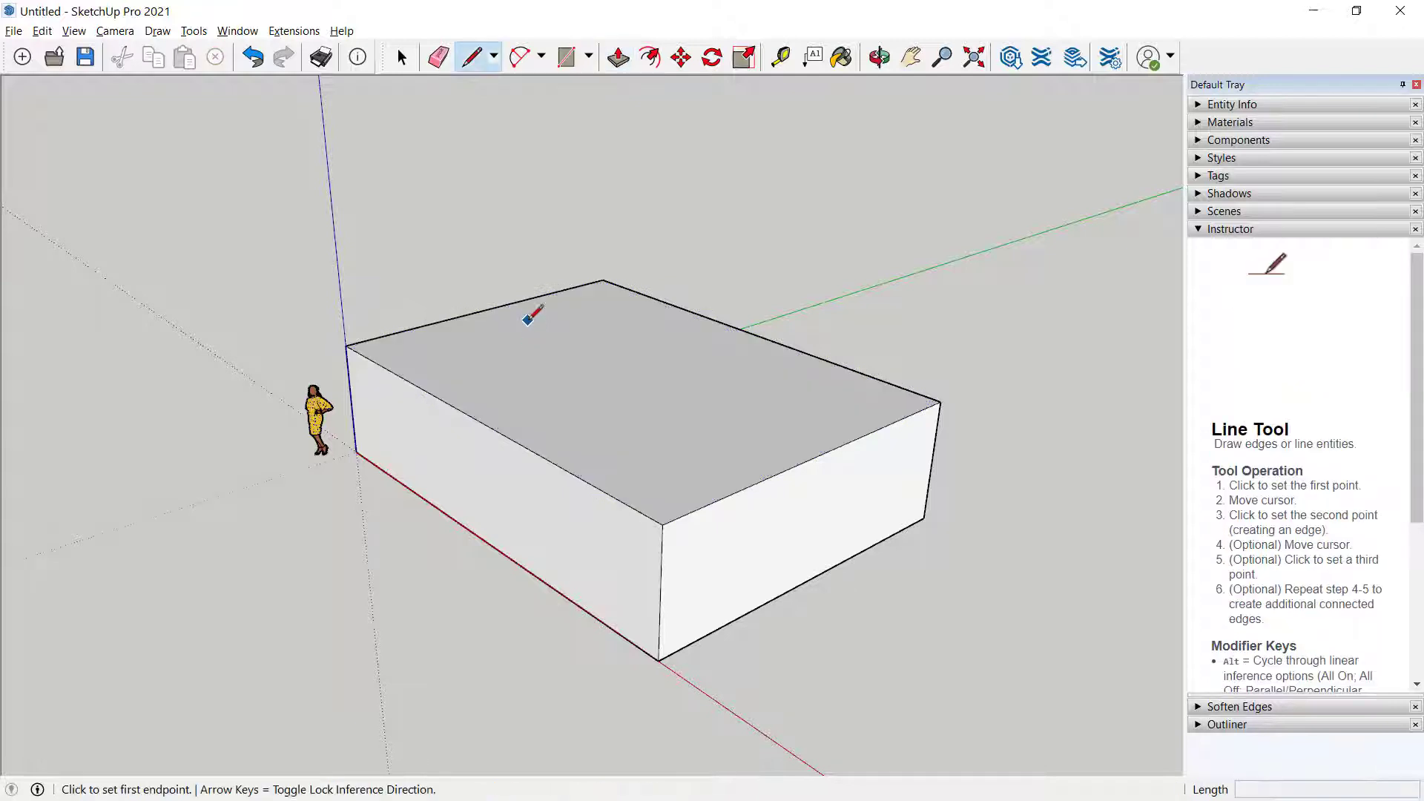
click(485, 310)
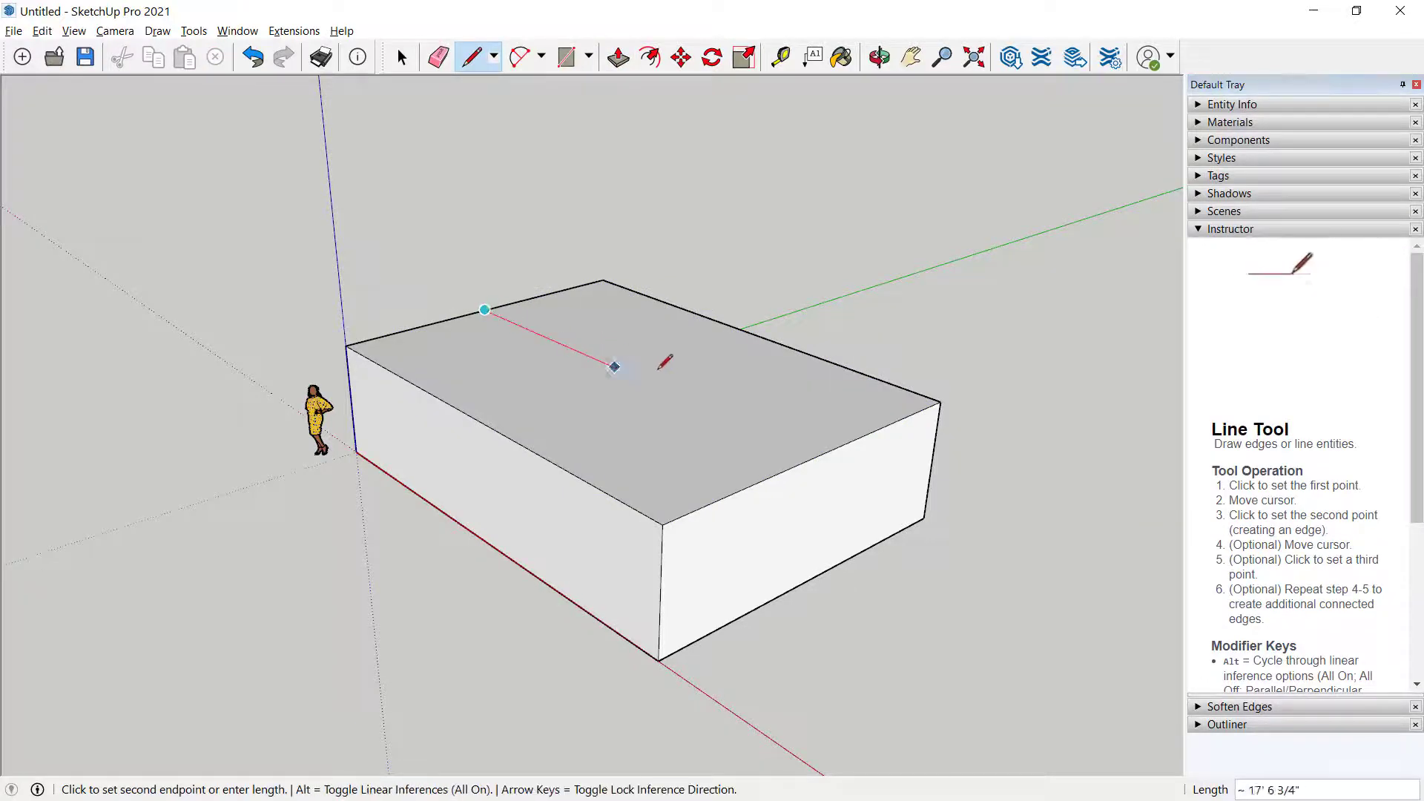
click(811, 453)
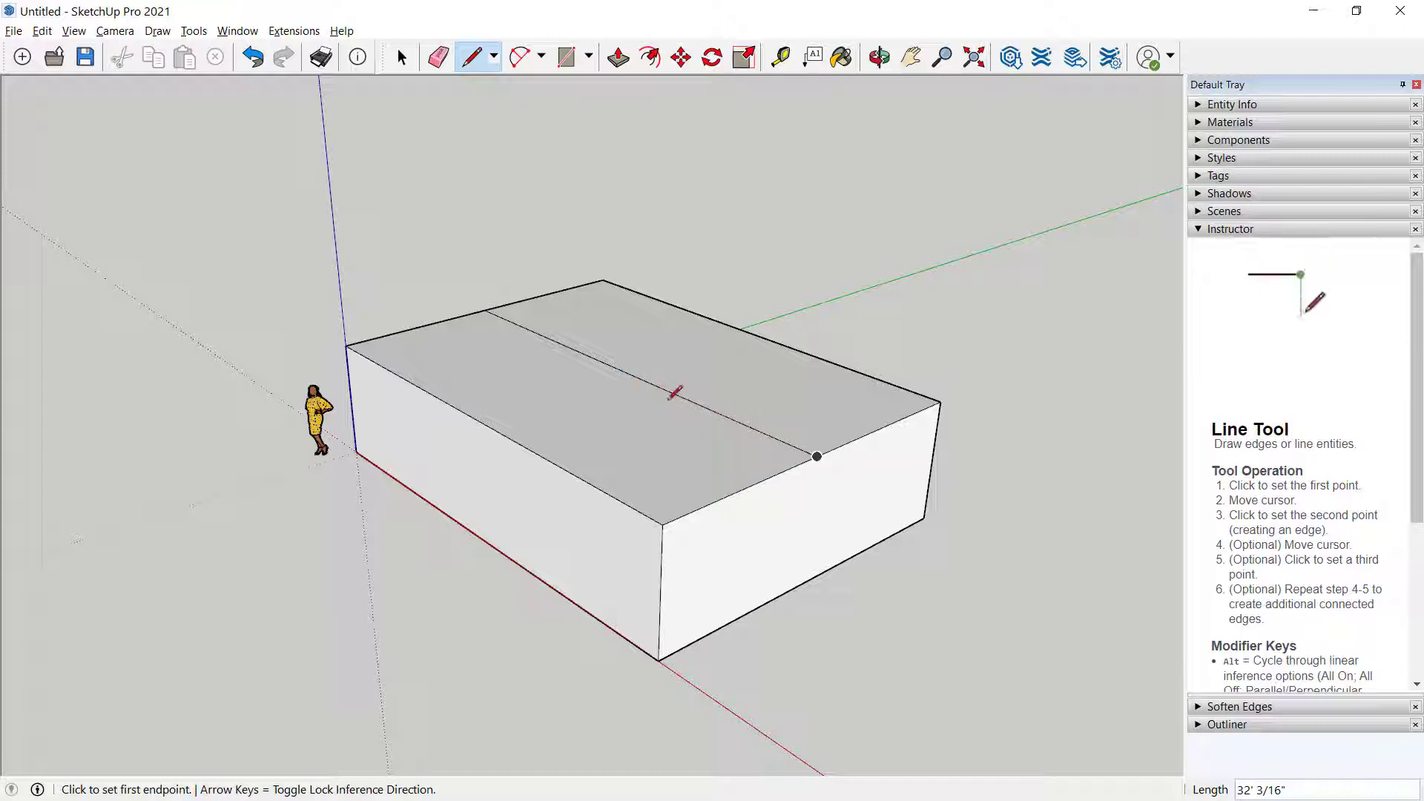
Move the top face's centre line up about 11' 10" along the blue axis to form a gable roof
key(space)
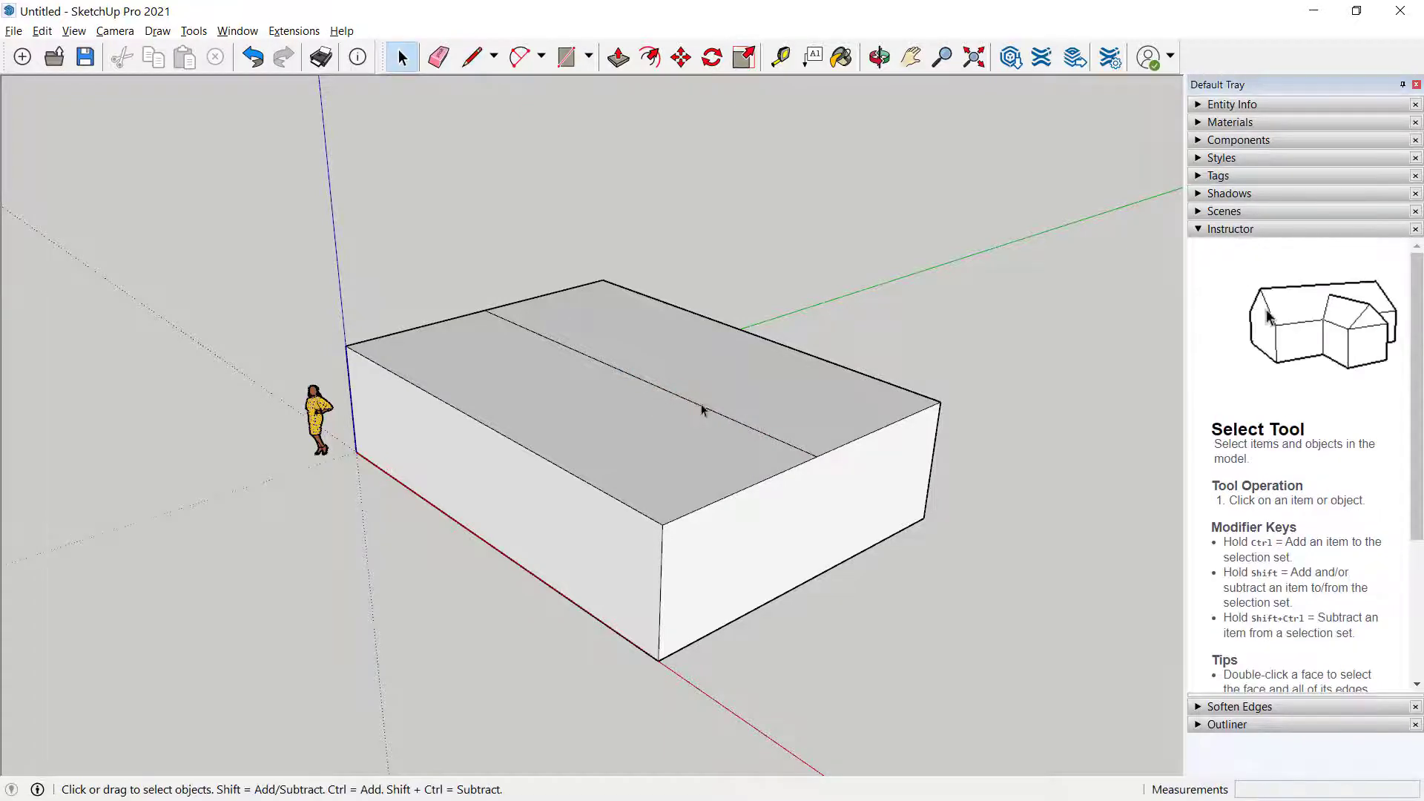
click(700, 408)
key(m)
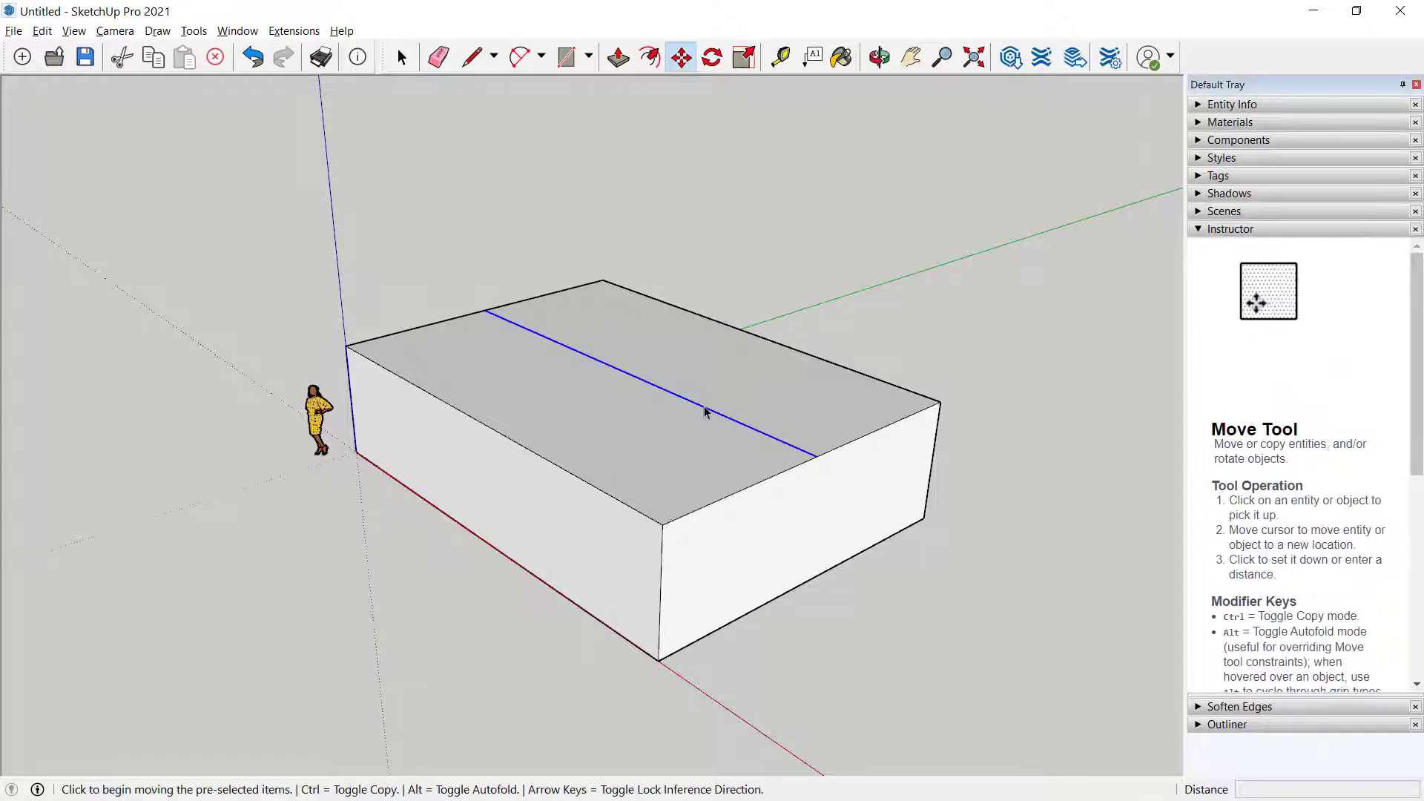
click(817, 457)
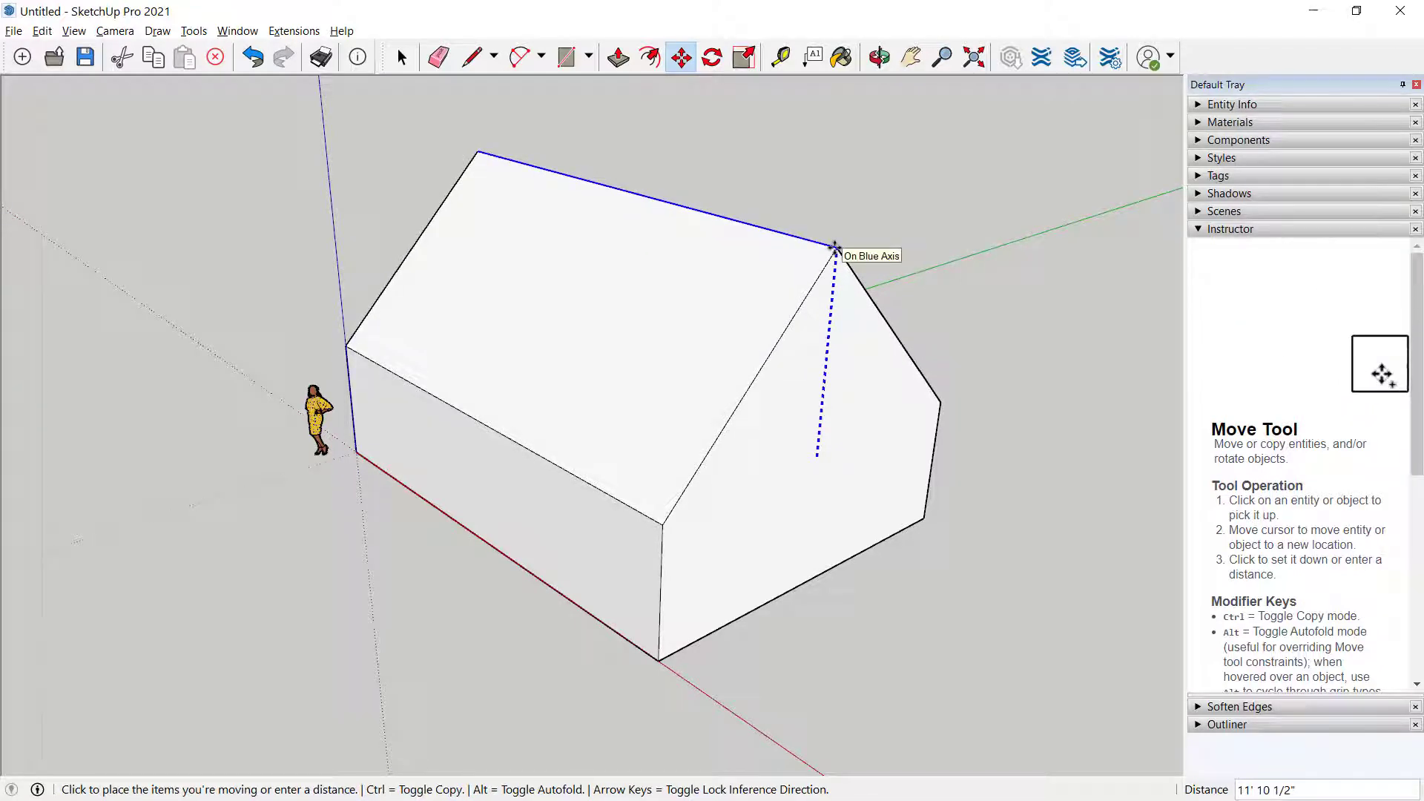
click(835, 248)
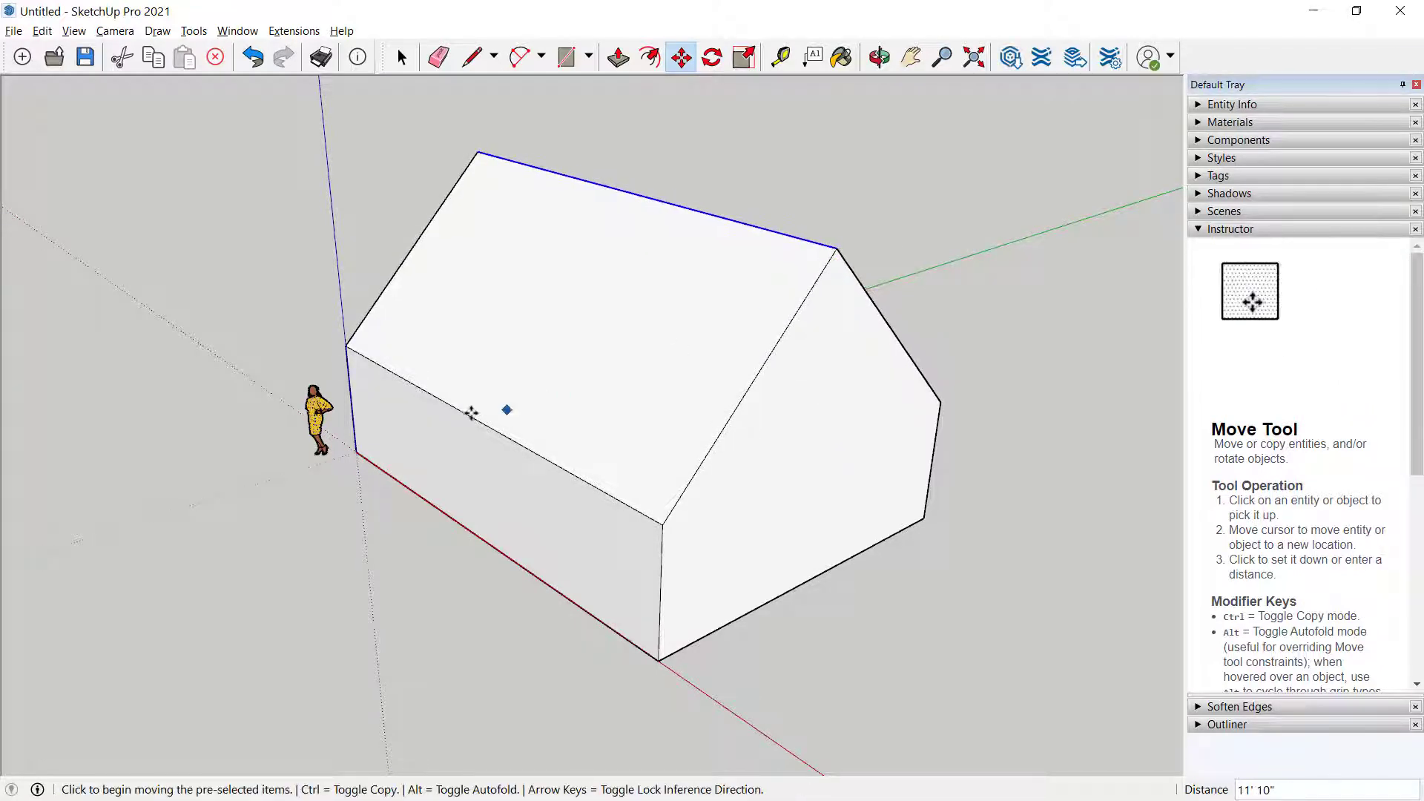
Push/Pull the gable end wall outward about 9"
middle_drag(454, 490, 763, 455)
key(p)
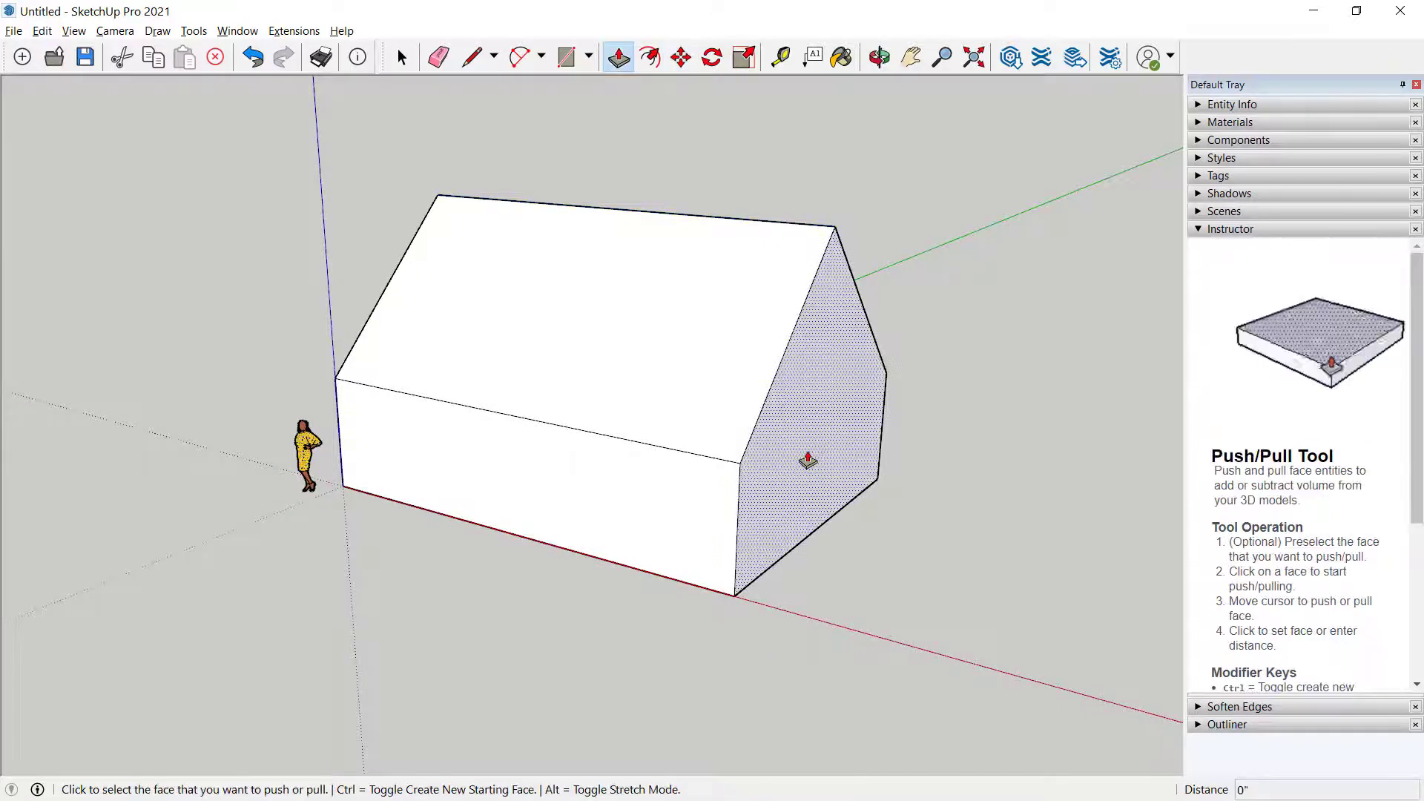
click(805, 464)
click(816, 467)
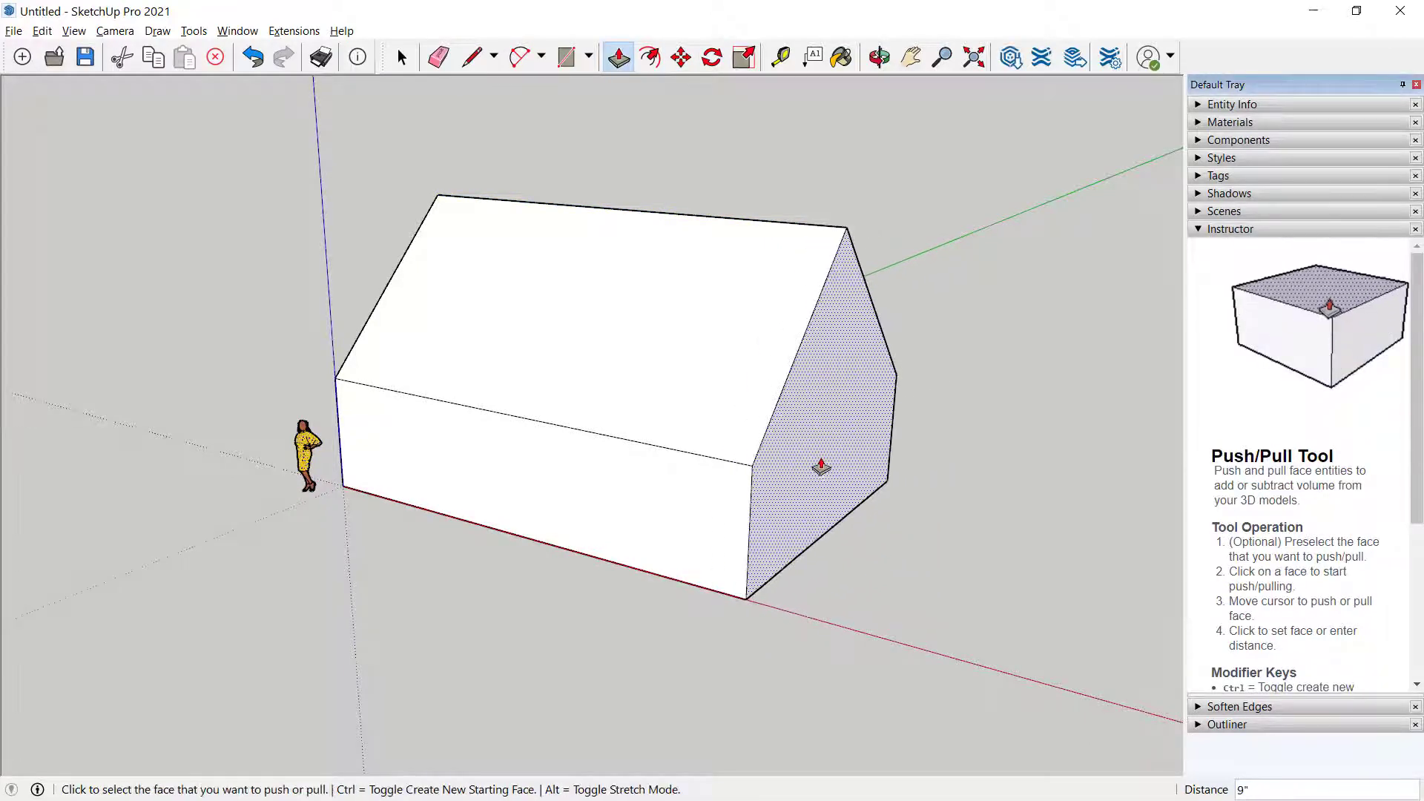
Select the whole roof, move it down about 1' along the blue axis, and deselect it
scroll(667, 549, down, 1)
middle_drag(667, 549, 839, 388)
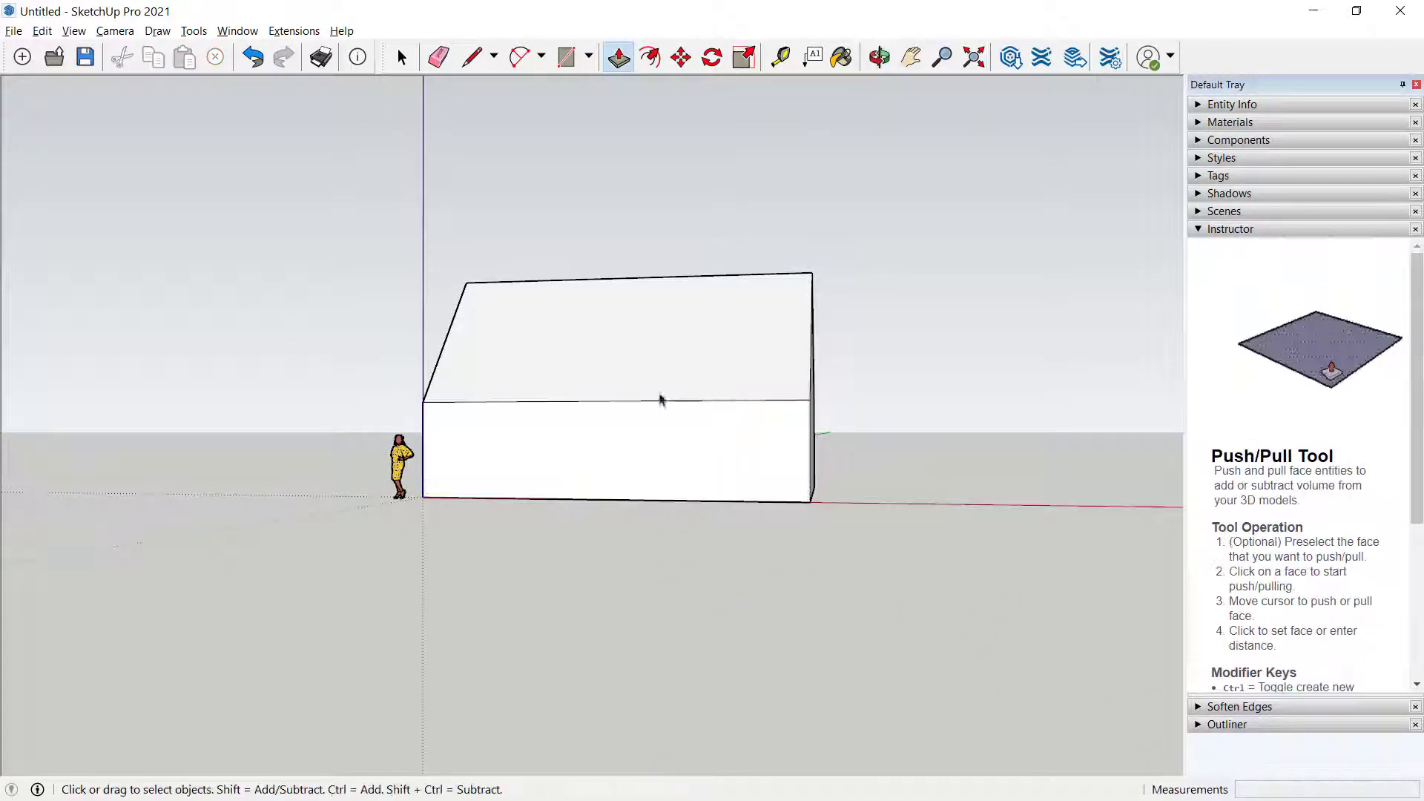
key(space)
drag(362, 262, 600, 445)
key(o)
key(space)
key(m)
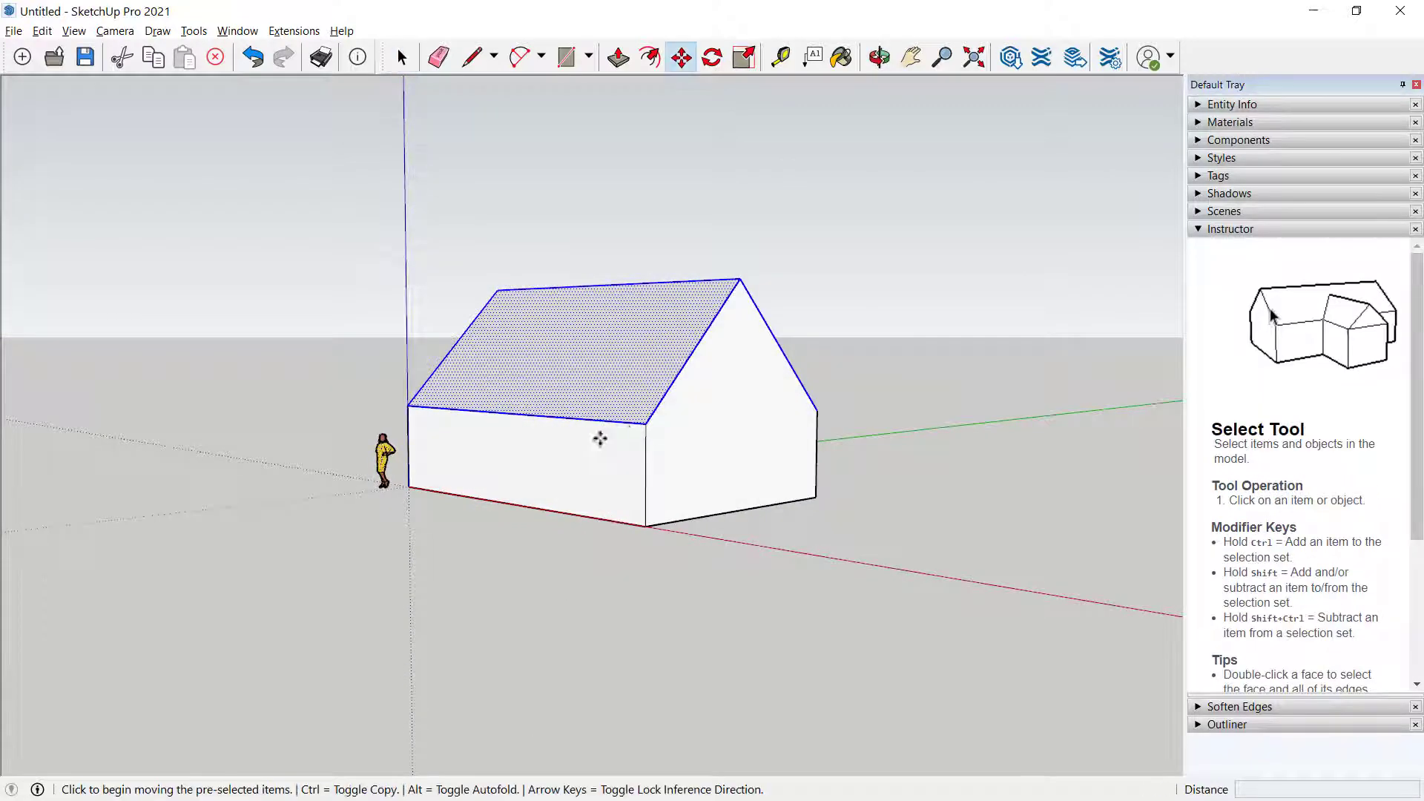
click(646, 428)
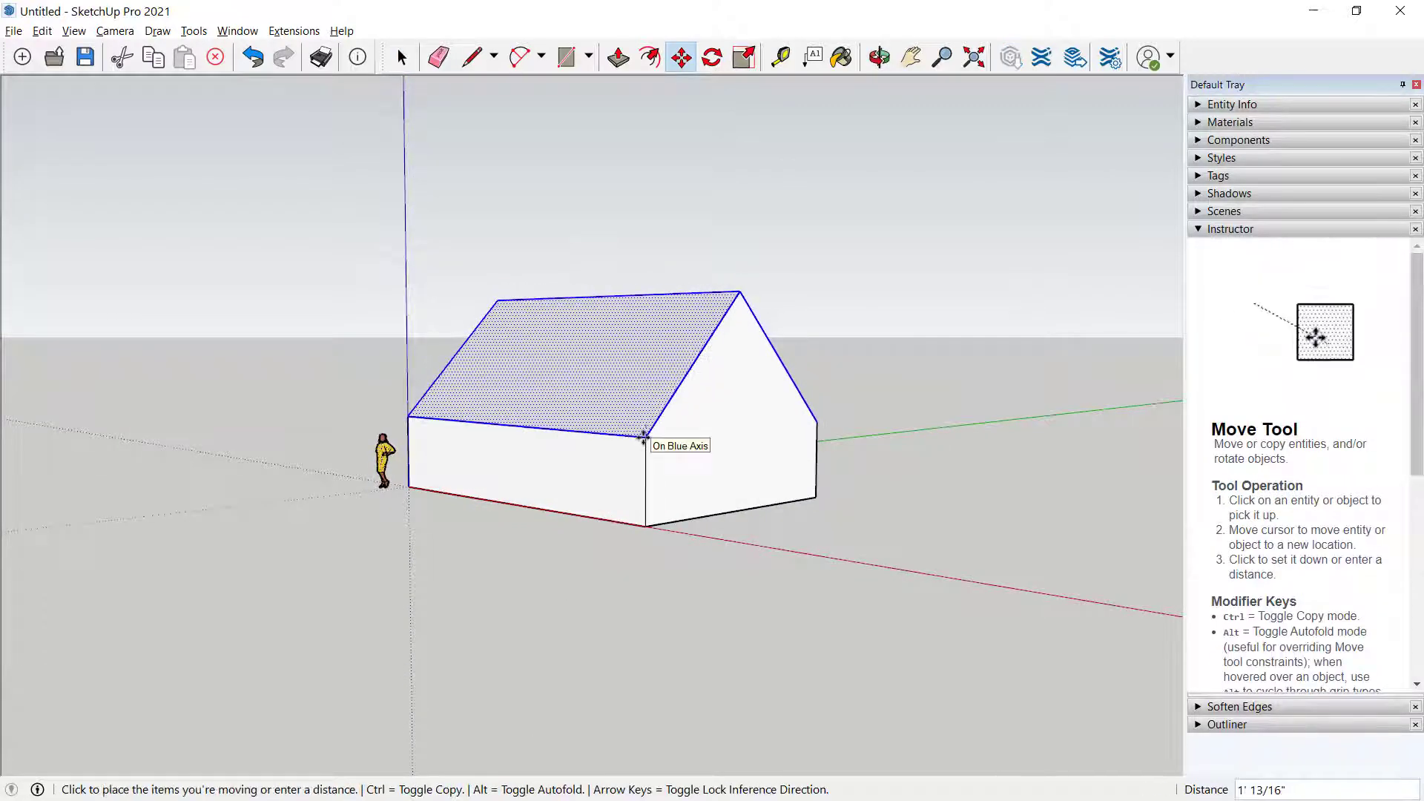
click(646, 436)
middle_drag(526, 528, 767, 604)
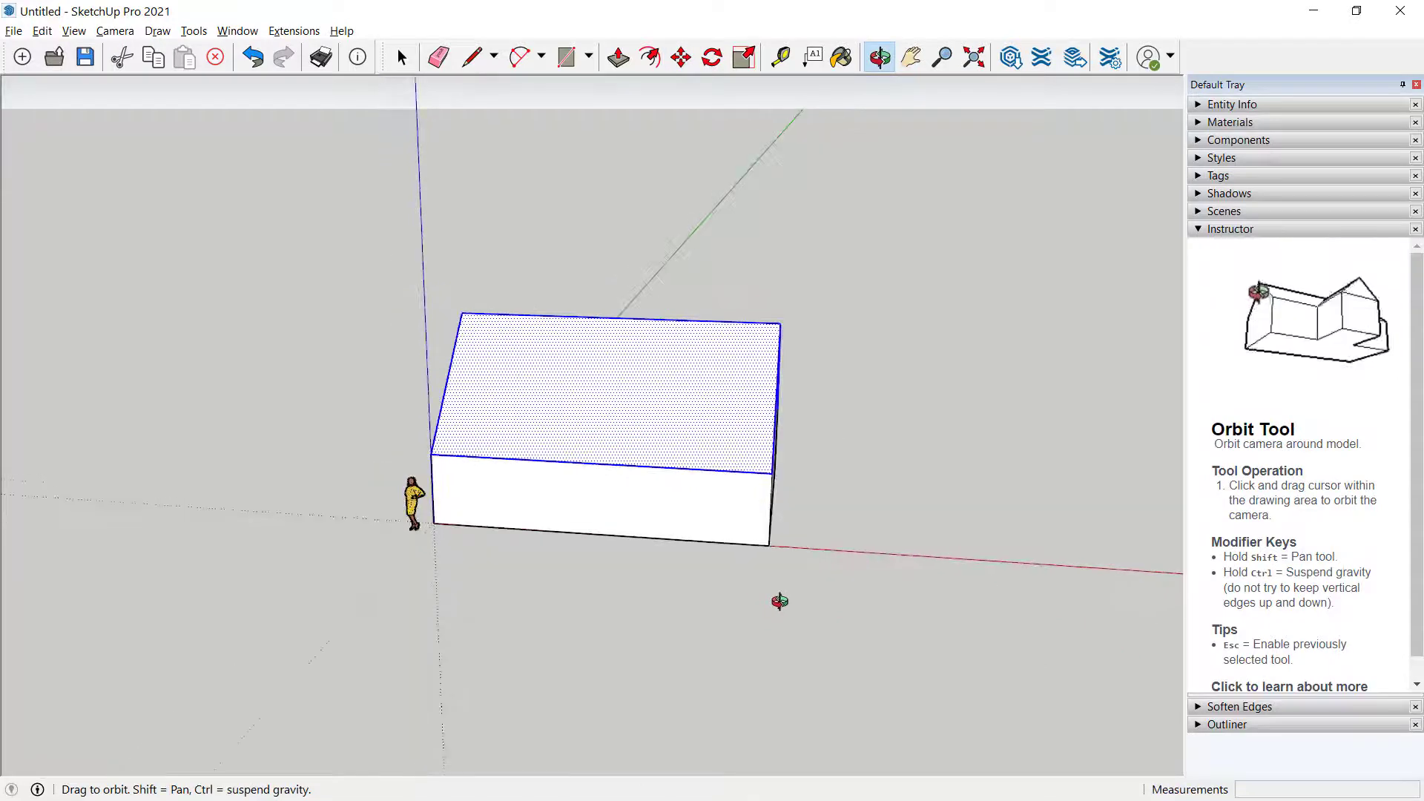
mouse_move(568, 614)
middle_down()
mouse_move(588, 601)
mouse_move(502, 592)
mouse_move(547, 623)
mouse_move(572, 601)
middle_up()
key(space)
click(581, 612)
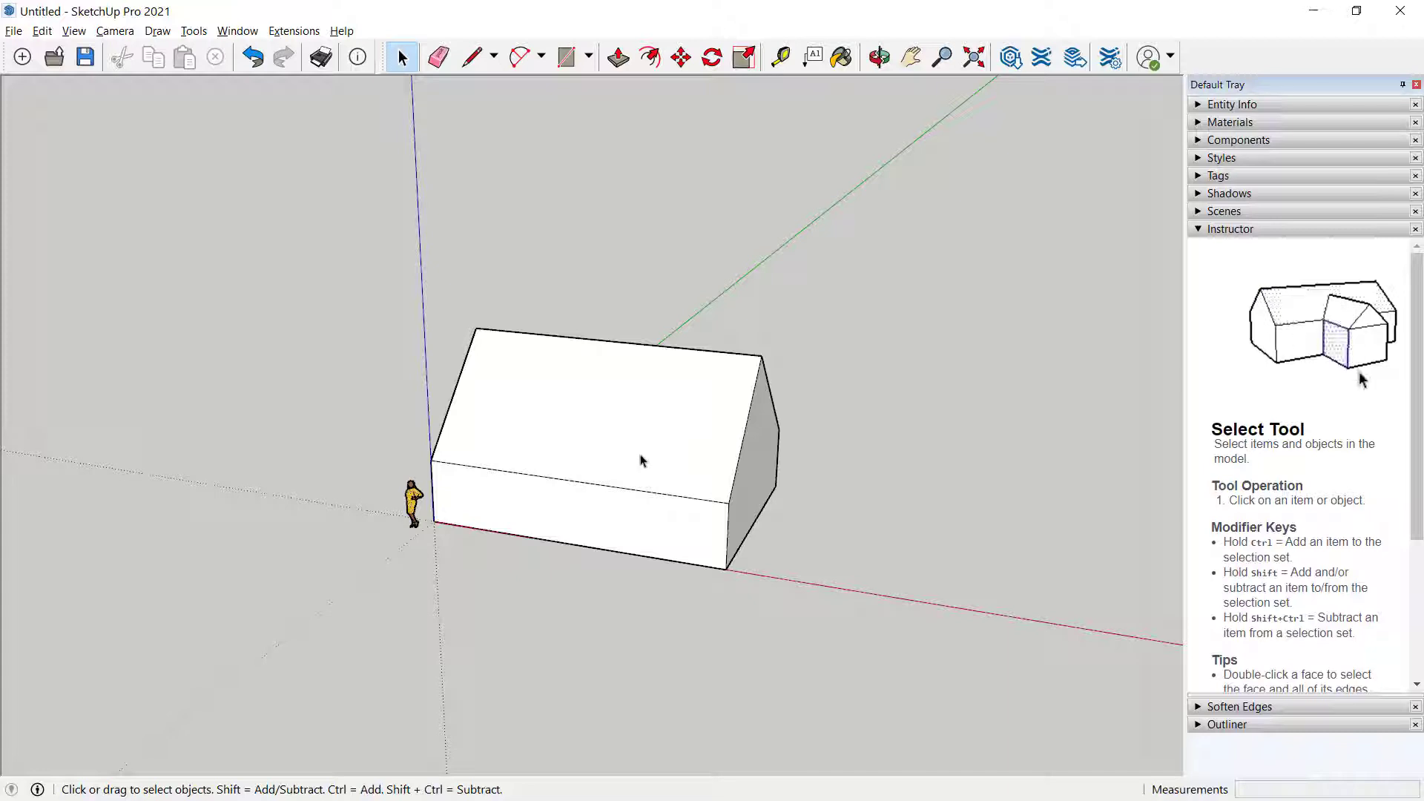
Draw an upright rectangular outline about 5' 10" high with three lines, standing on the front eave edge near its middle
scroll(650, 438, up, 3)
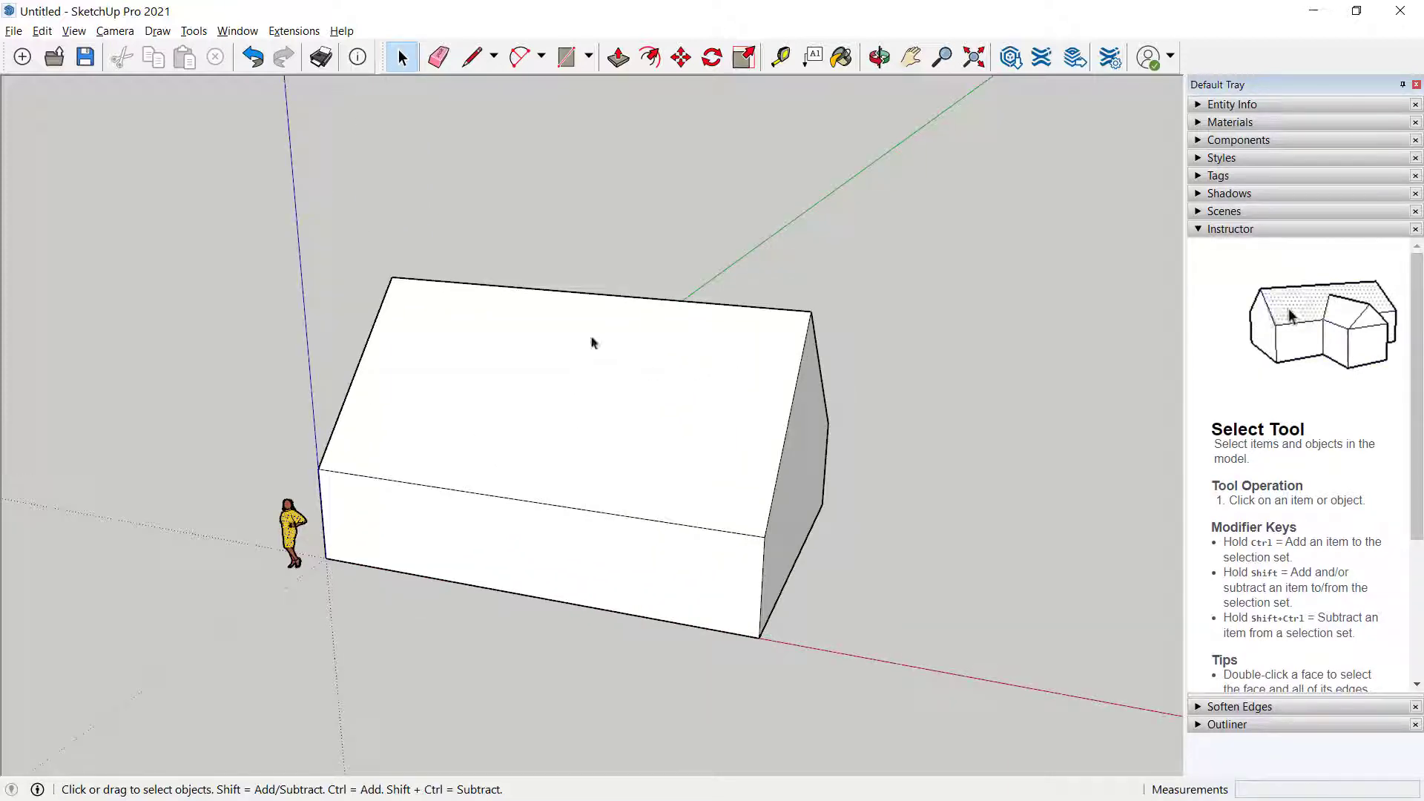
scroll(605, 416, up, 1)
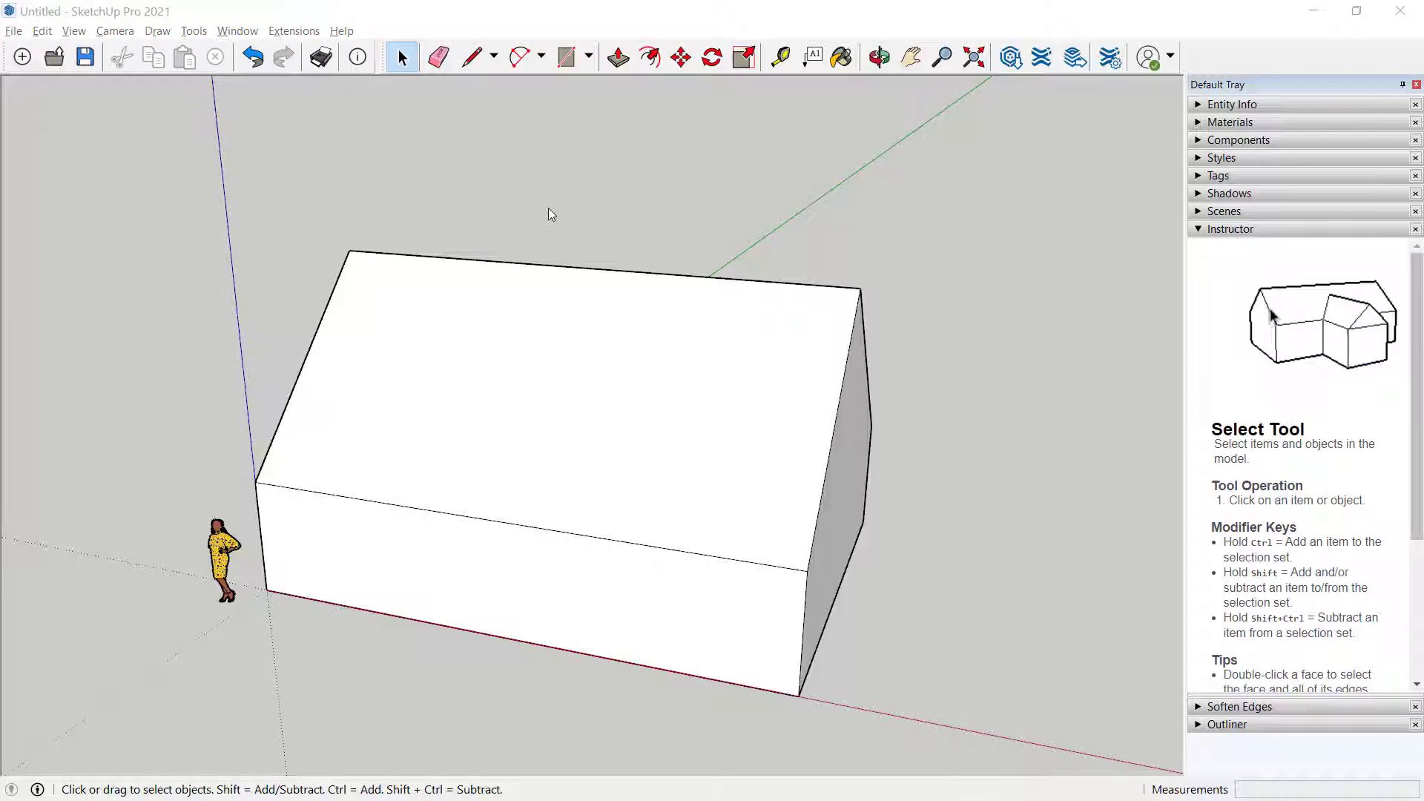
key(o)
drag(646, 452, 629, 454)
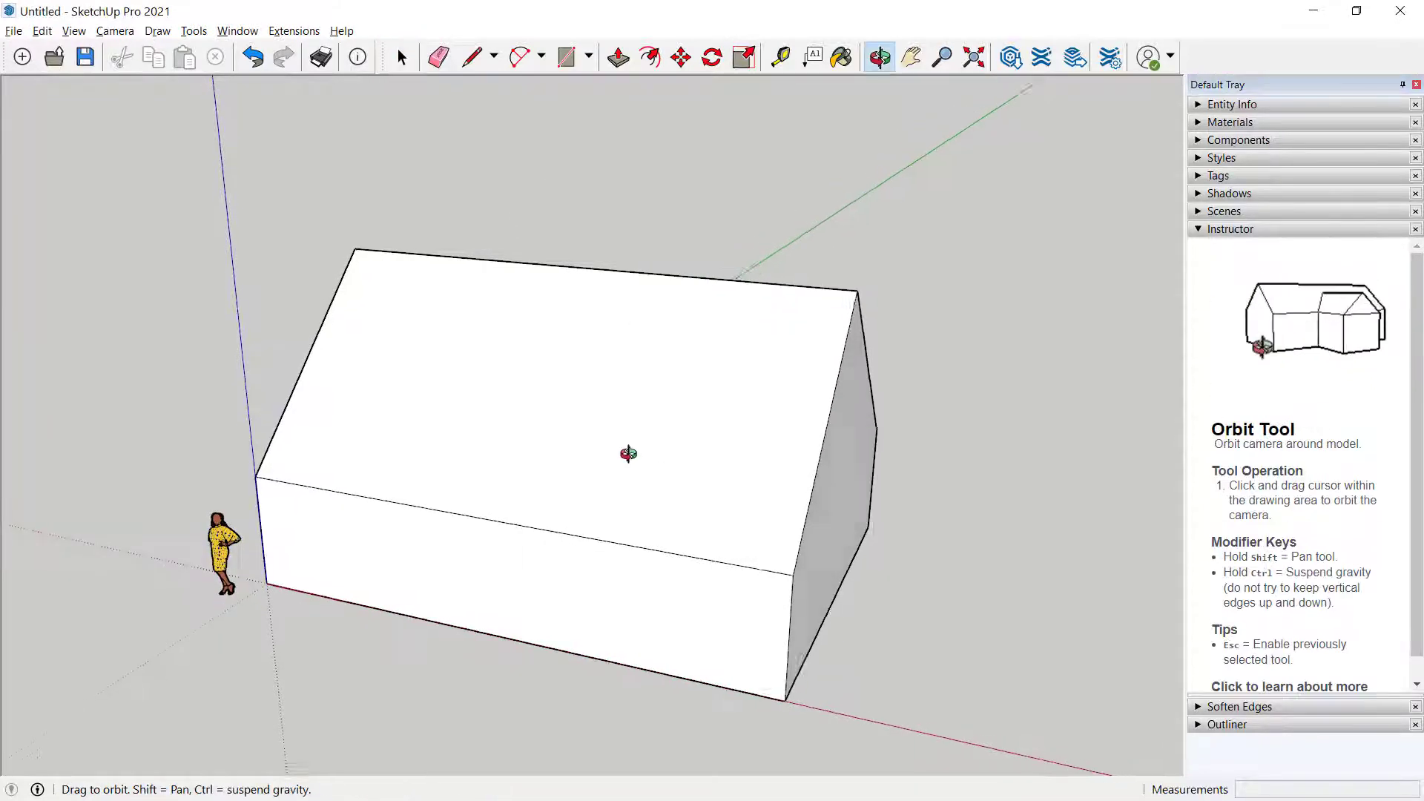
mouse_move(628, 454)
middle_down()
mouse_move(612, 452)
mouse_move(622, 427)
middle_up()
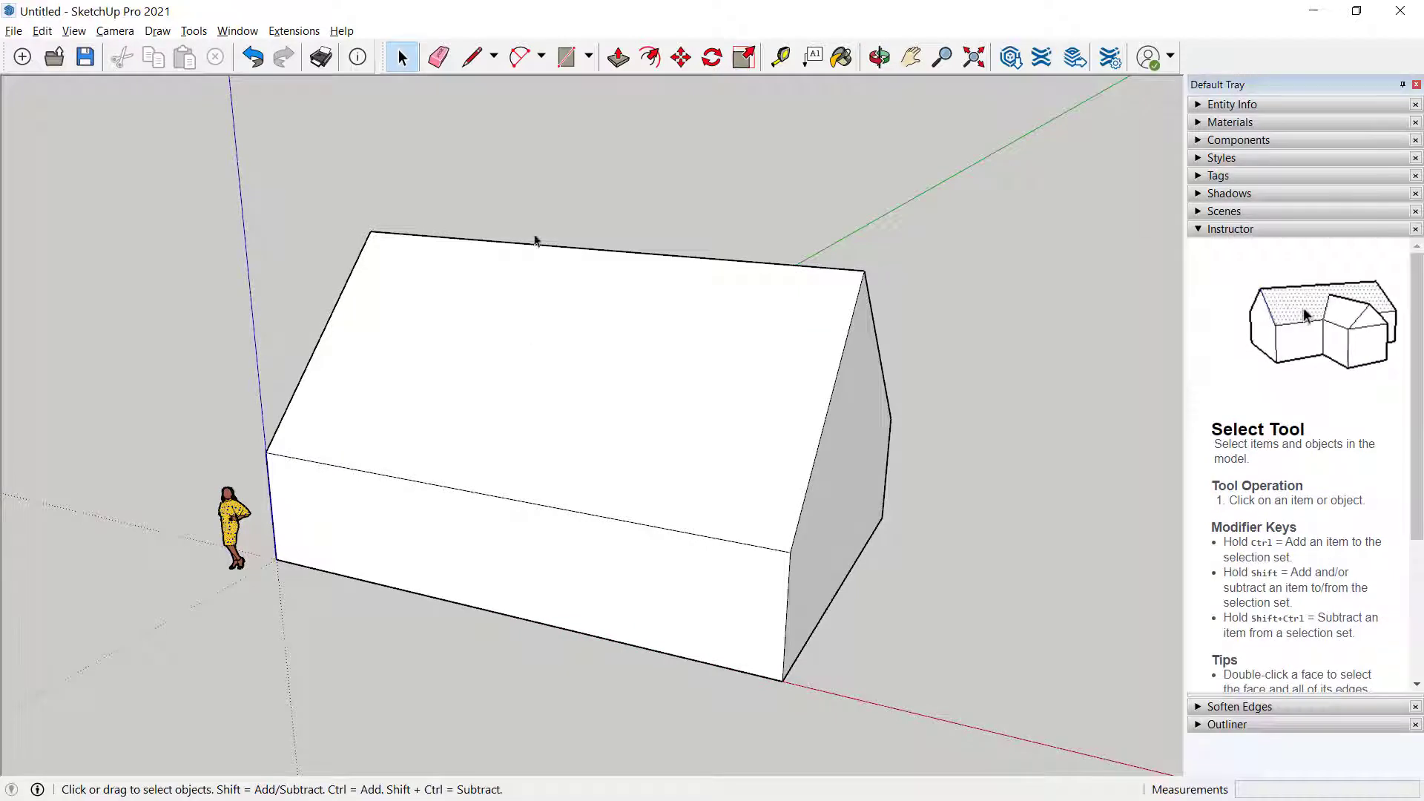
click(474, 58)
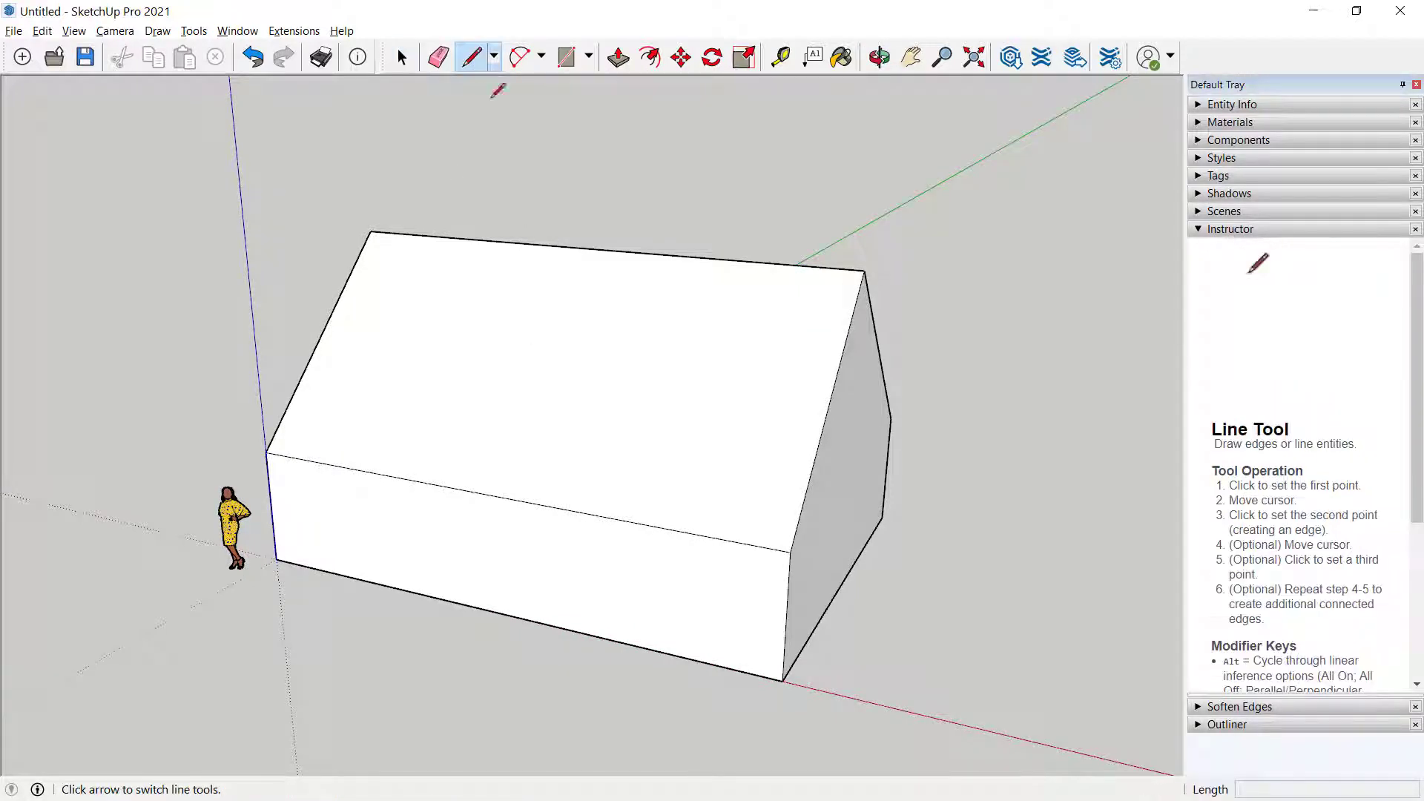
click(671, 529)
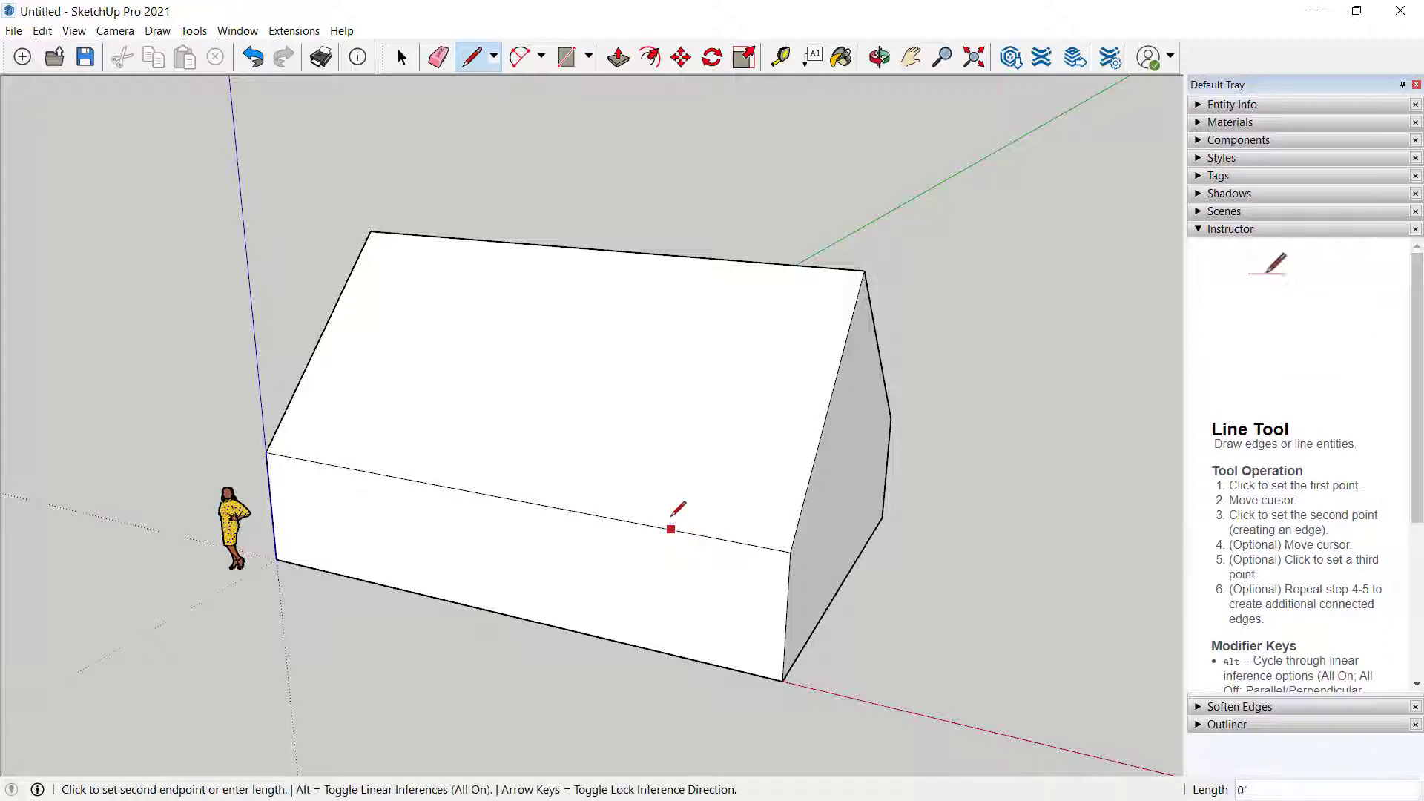
click(673, 420)
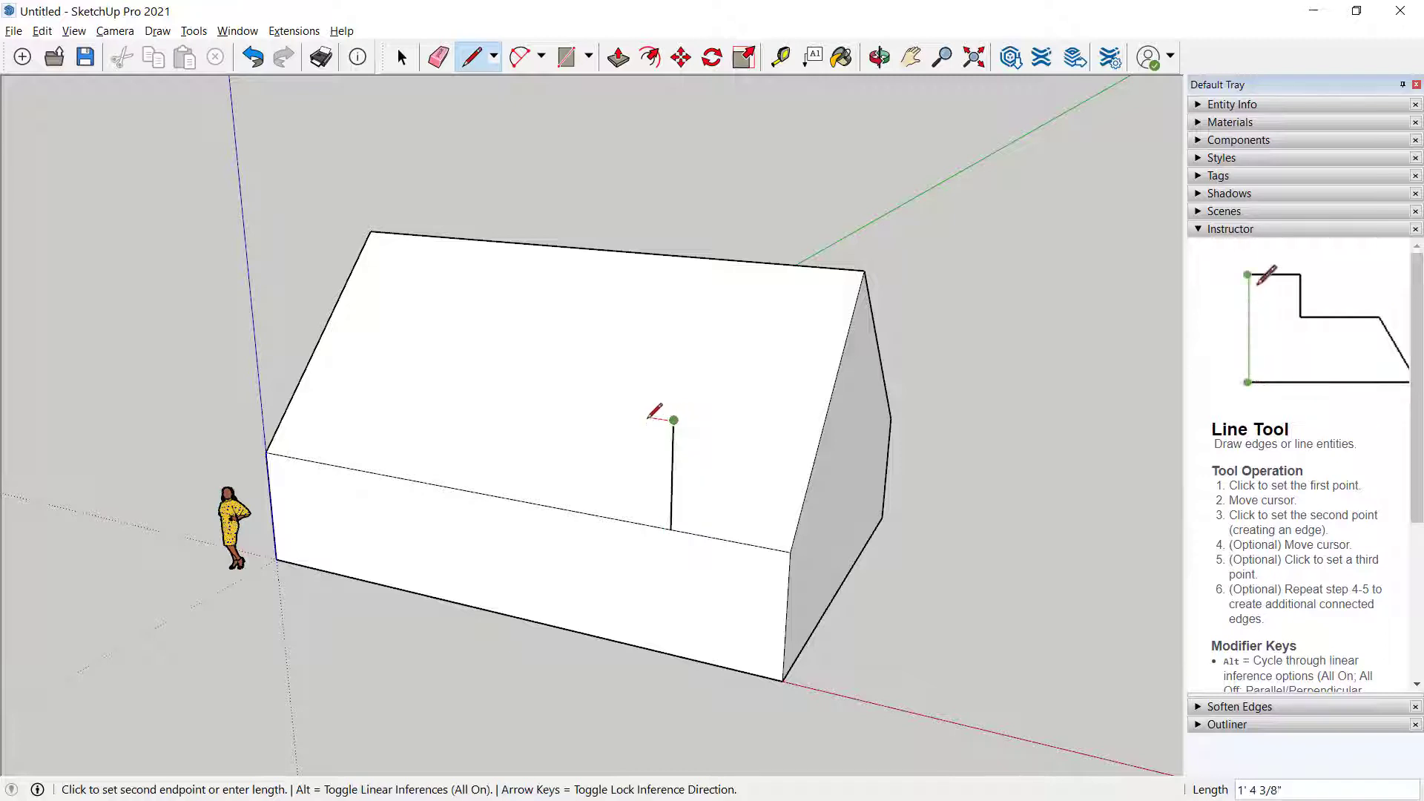
click(592, 409)
click(591, 514)
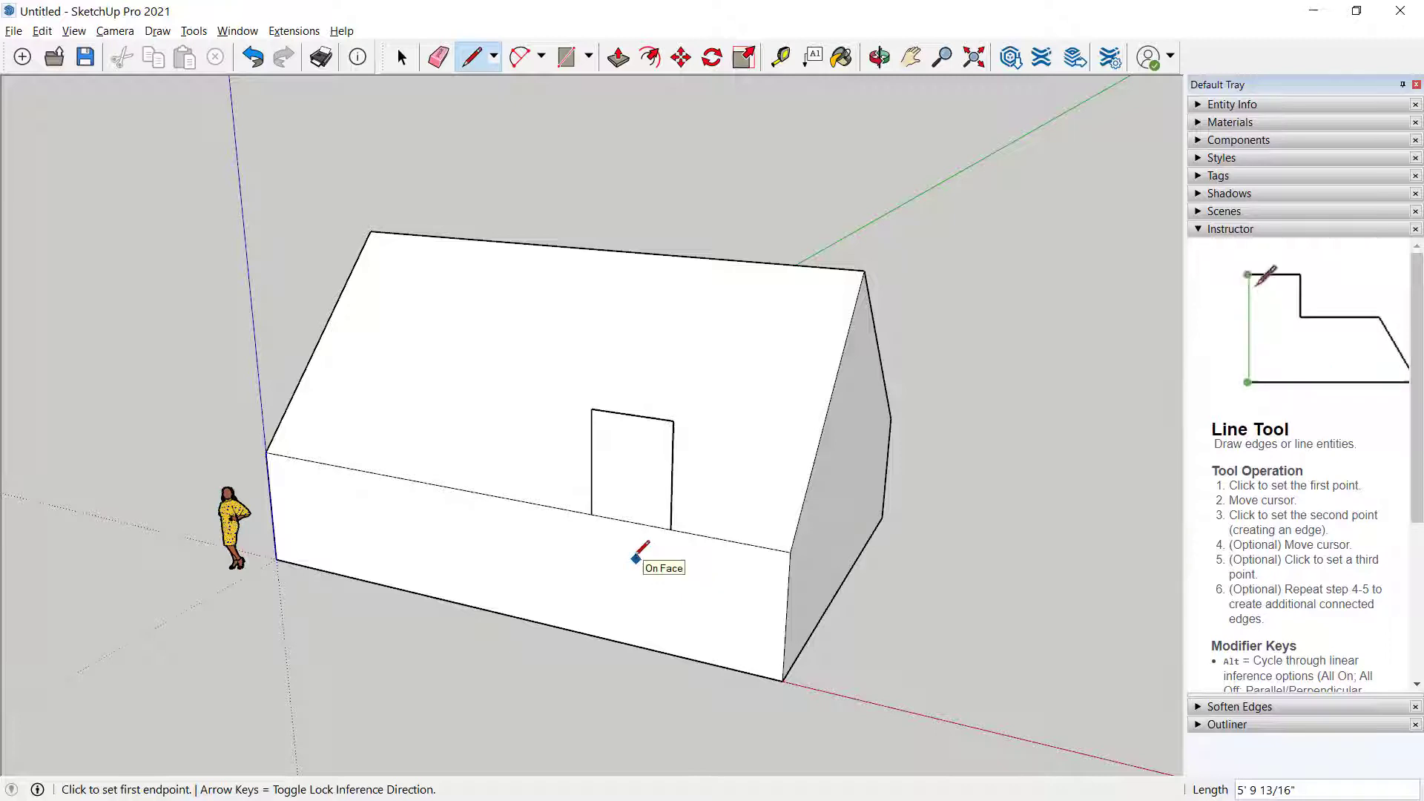
Push/Pull the upright rectangle on the eave outward about 5' 2 1/2" into a dormer box
key(p)
click(626, 477)
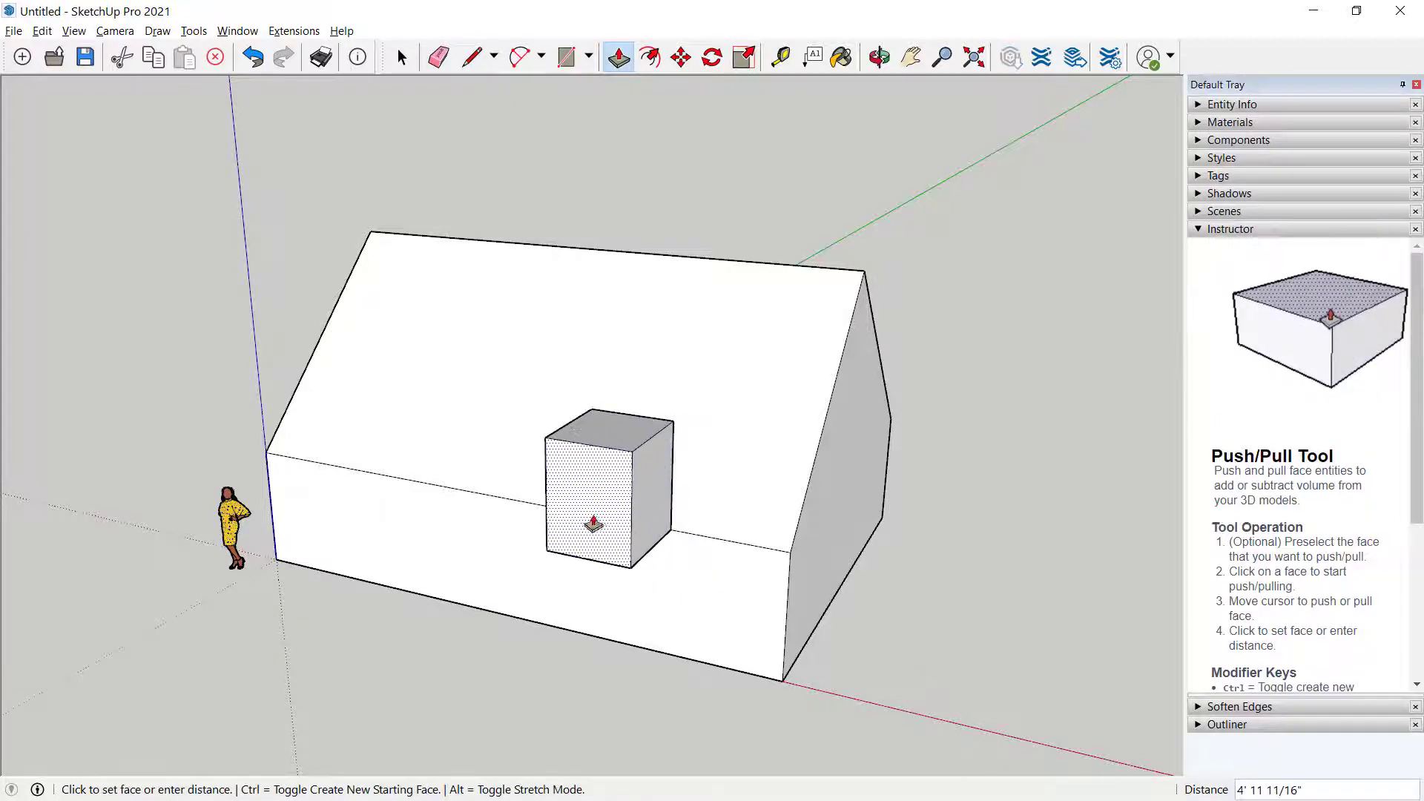
click(594, 527)
middle_drag(615, 558, 389, 586)
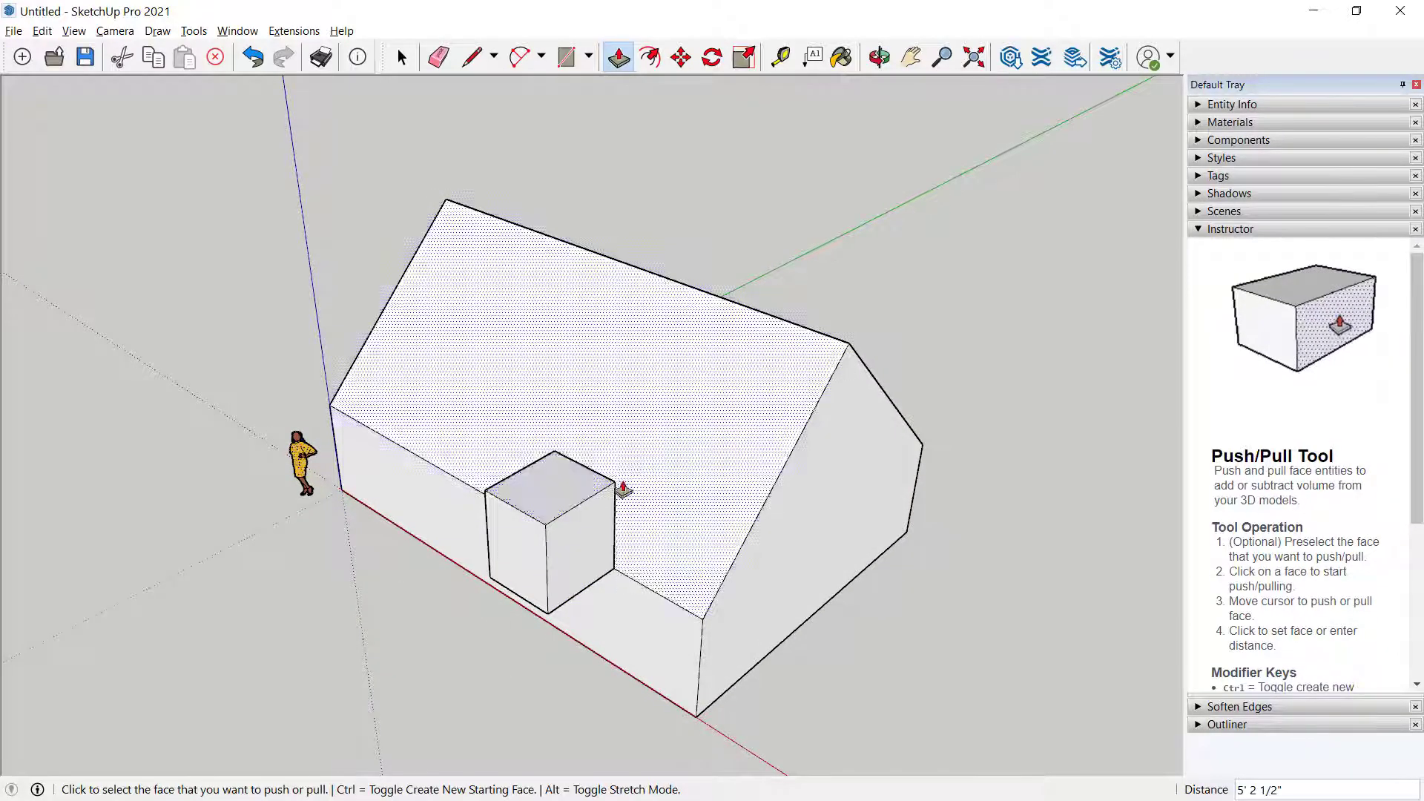
Draw a centre line across the dormer box's top face from its back edge to its front edge
key(l)
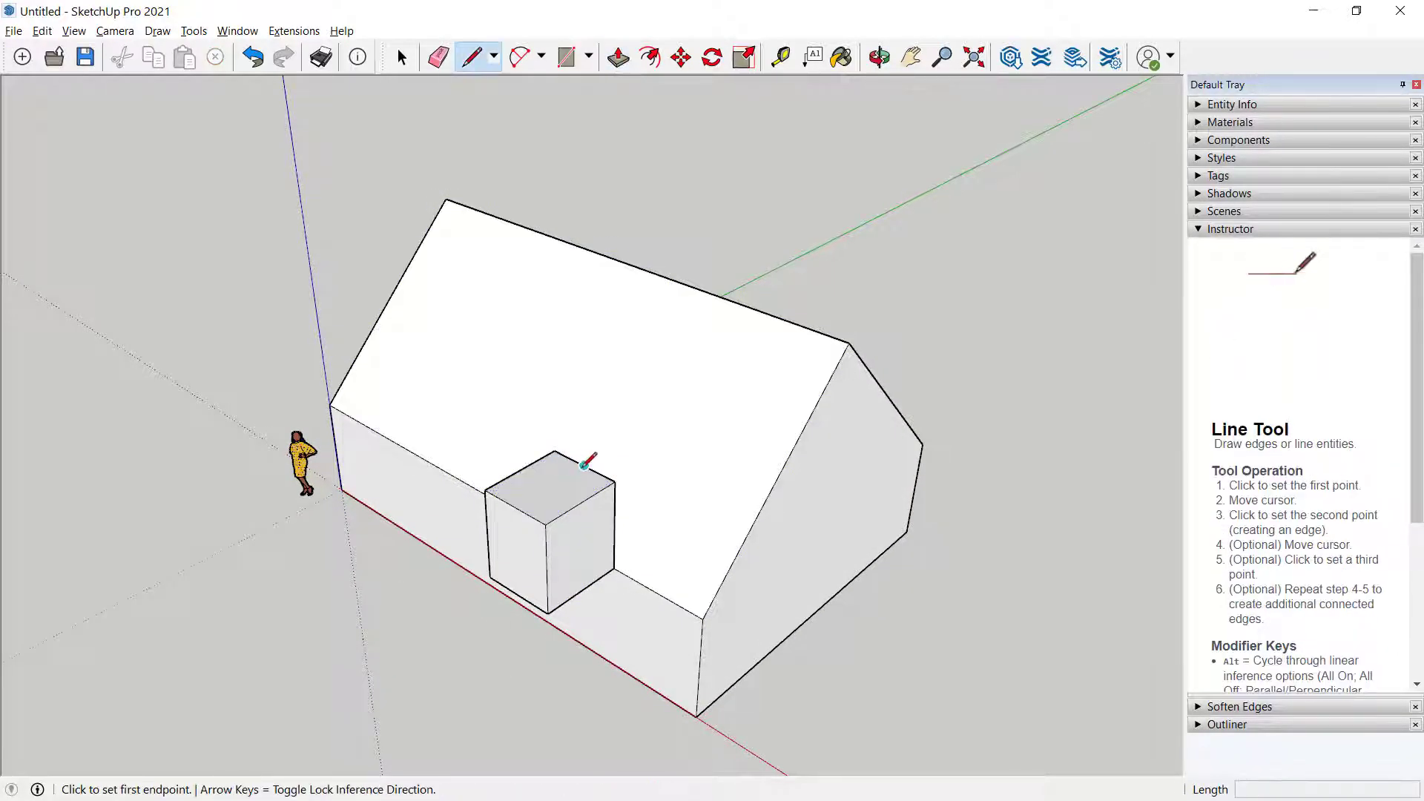
click(585, 465)
click(516, 507)
Move the dormer's centre line up about 2' along the blue axis to form its small gable roof
key(space)
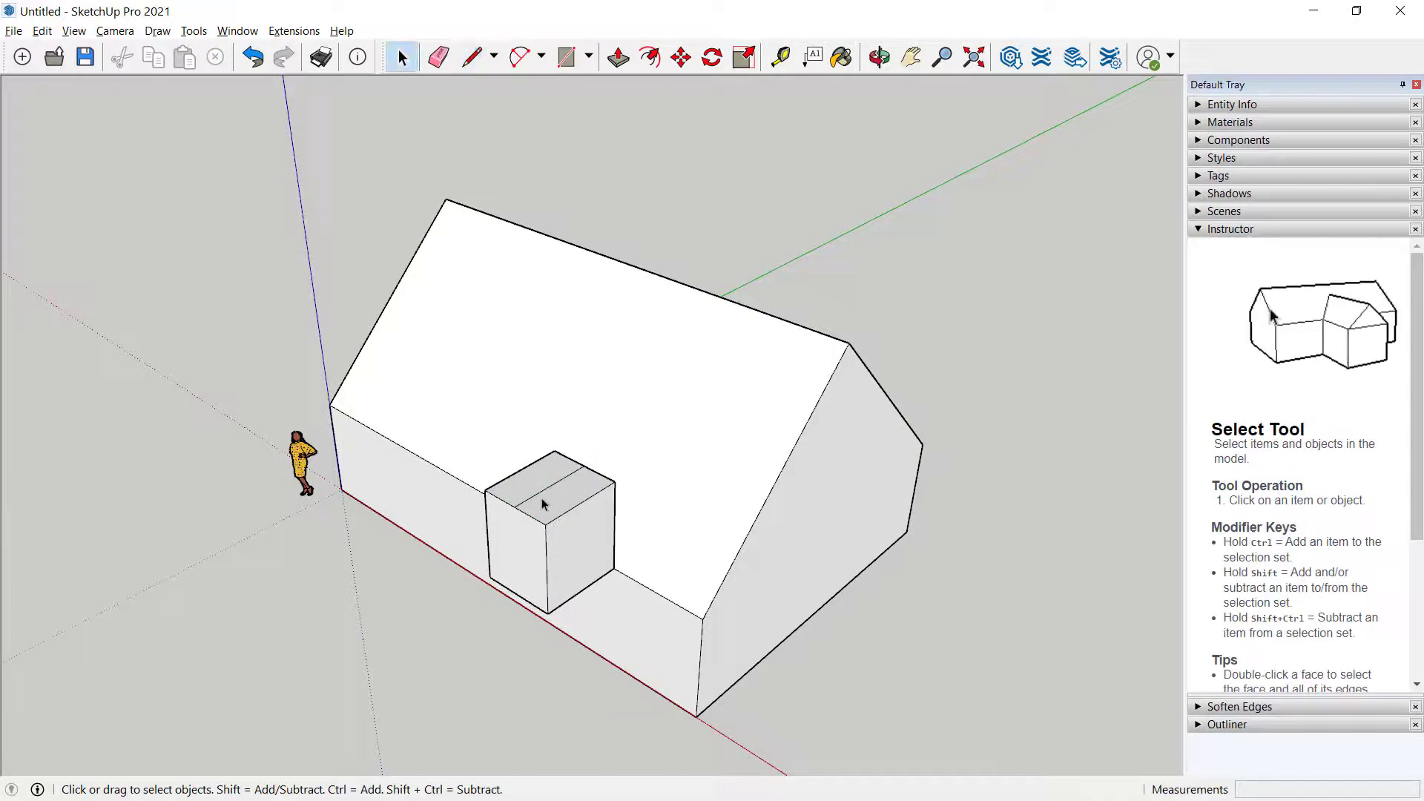
click(542, 497)
key(m)
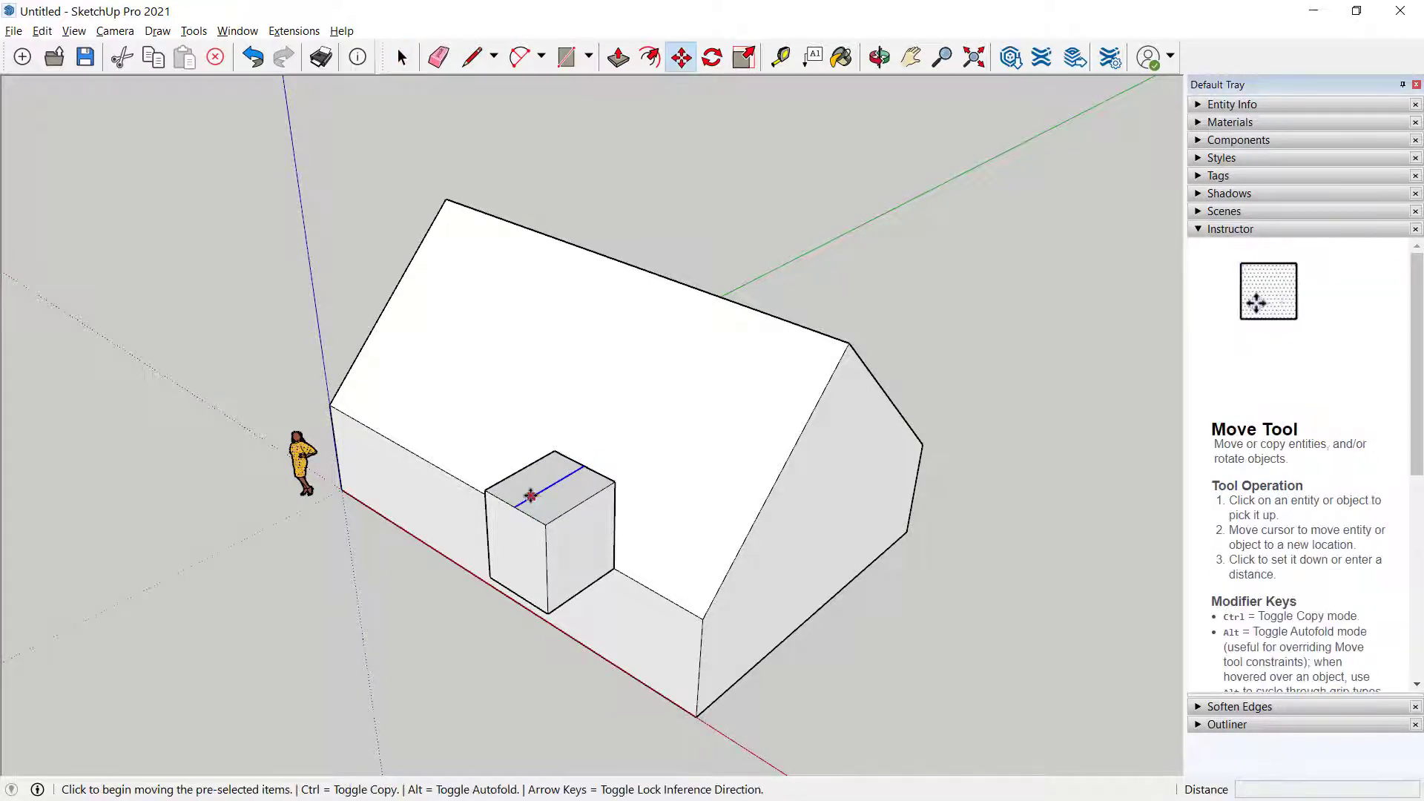
click(536, 502)
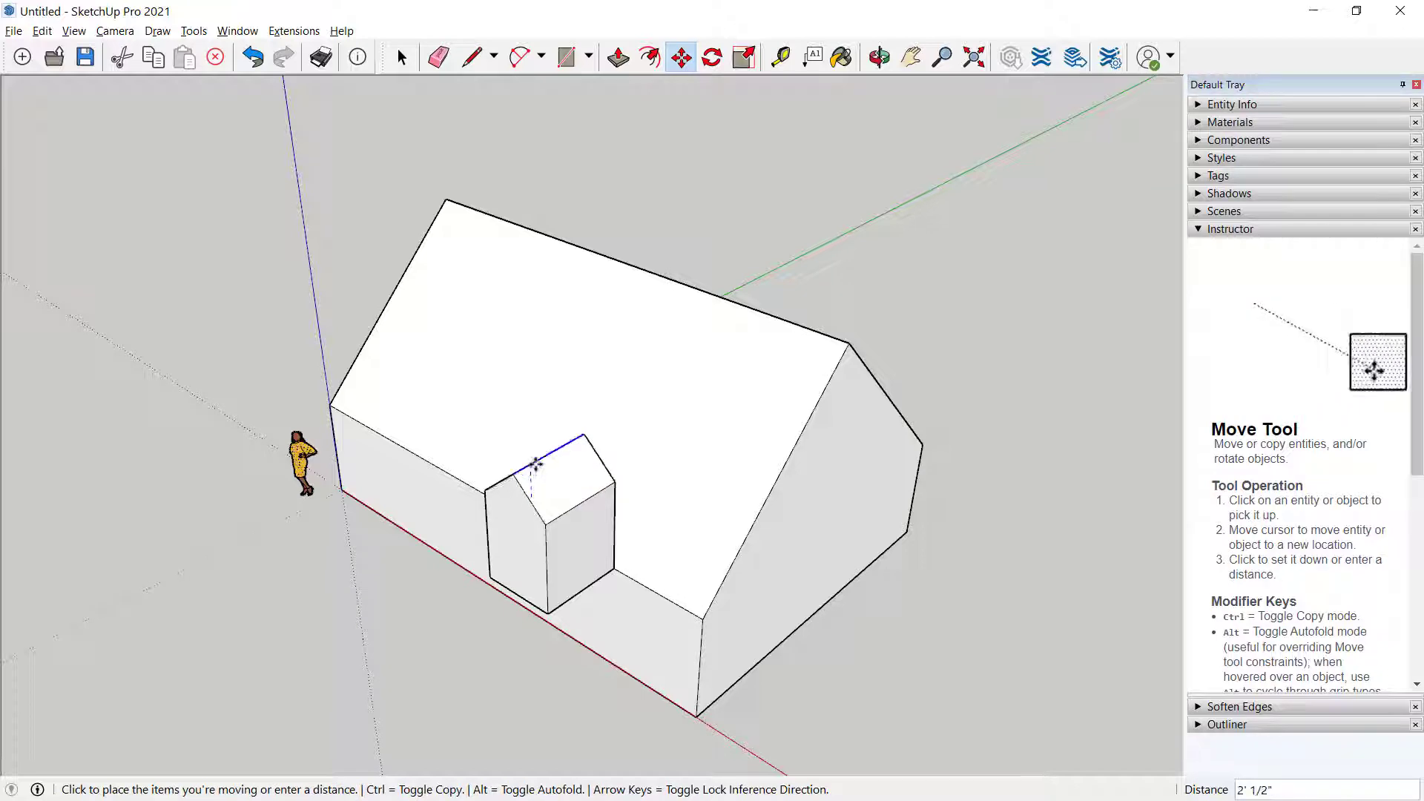
click(535, 468)
middle_drag(636, 522, 311, 518)
key(space)
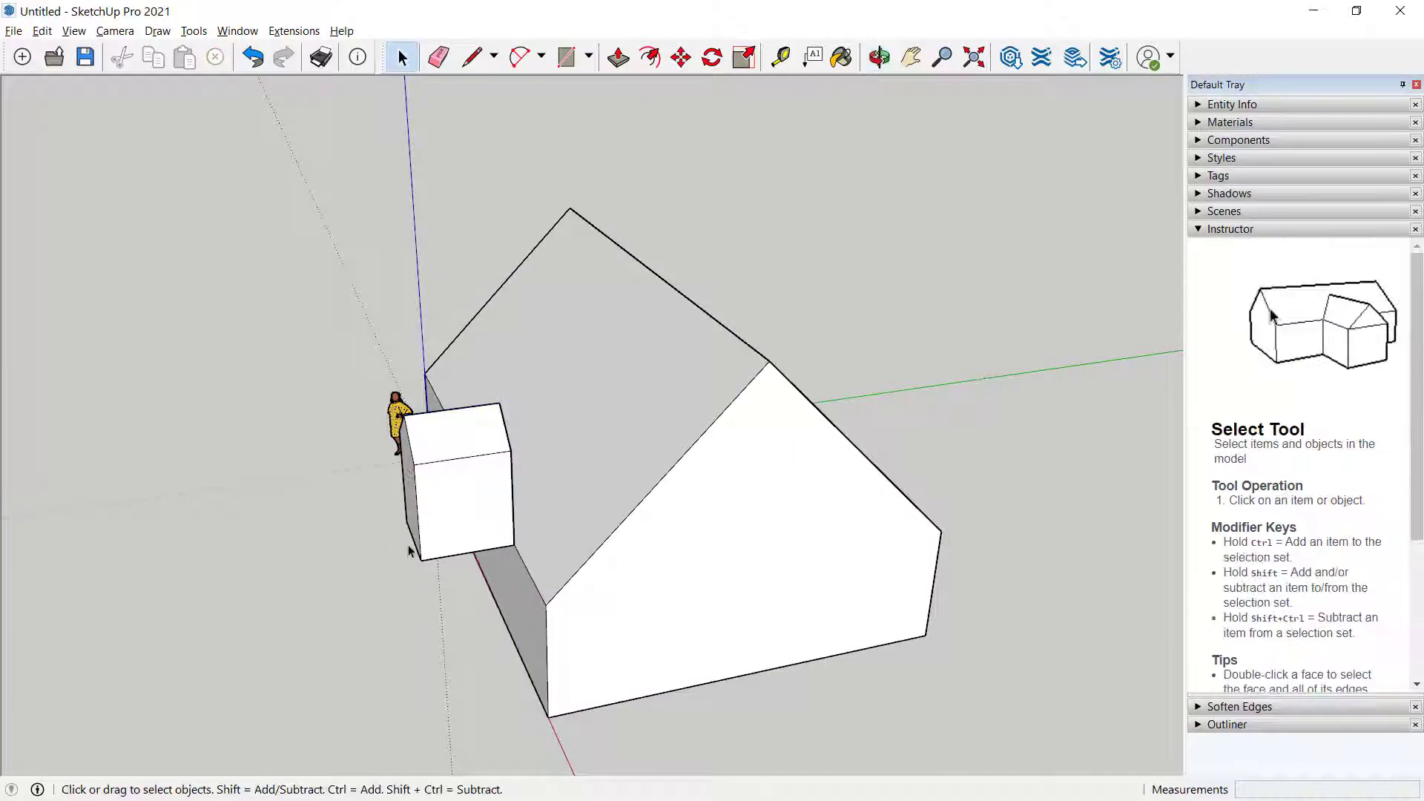
Select the whole dormer and place a copy of it 12' along the front eave, toward the origin end of the house
middle_drag(407, 547, 569, 541)
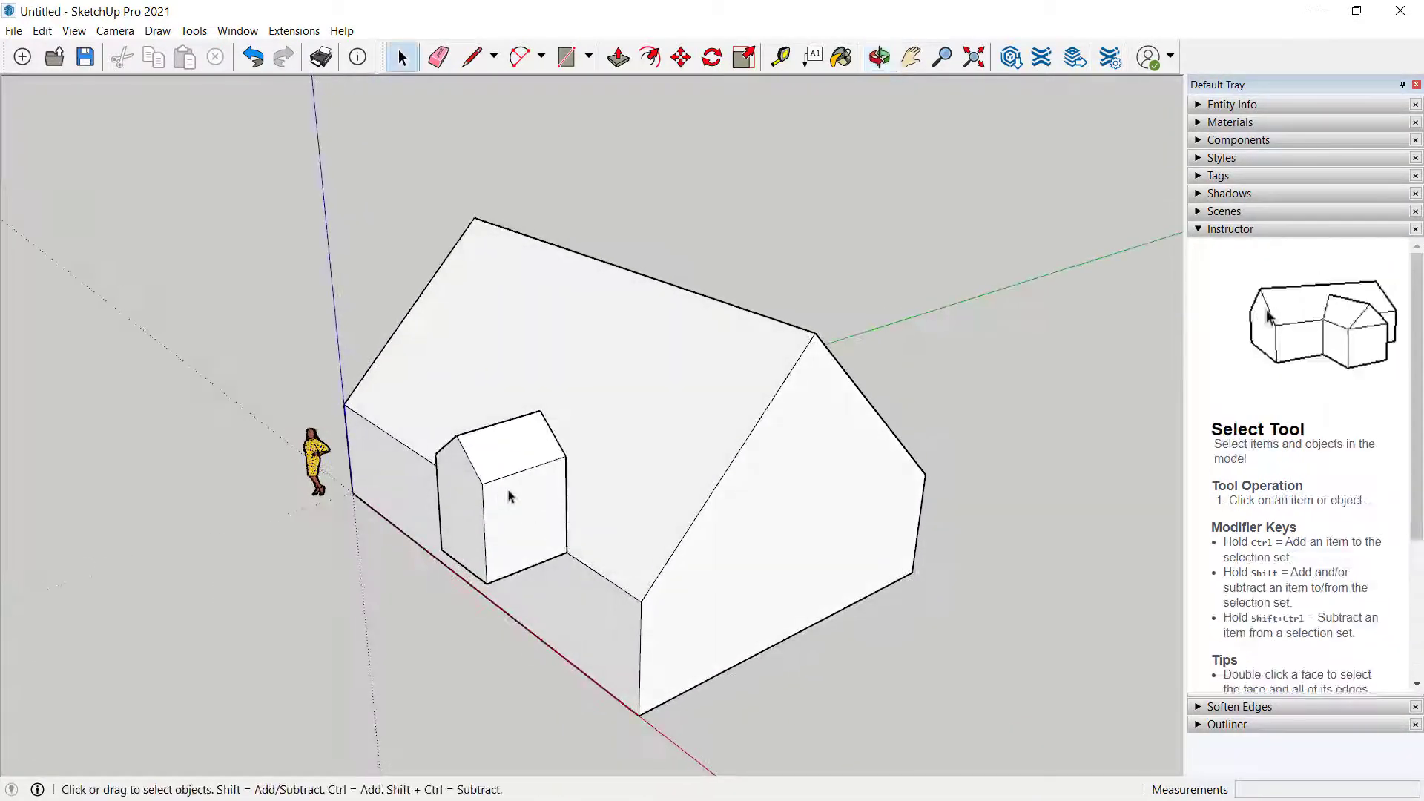
middle_drag(521, 494, 538, 448)
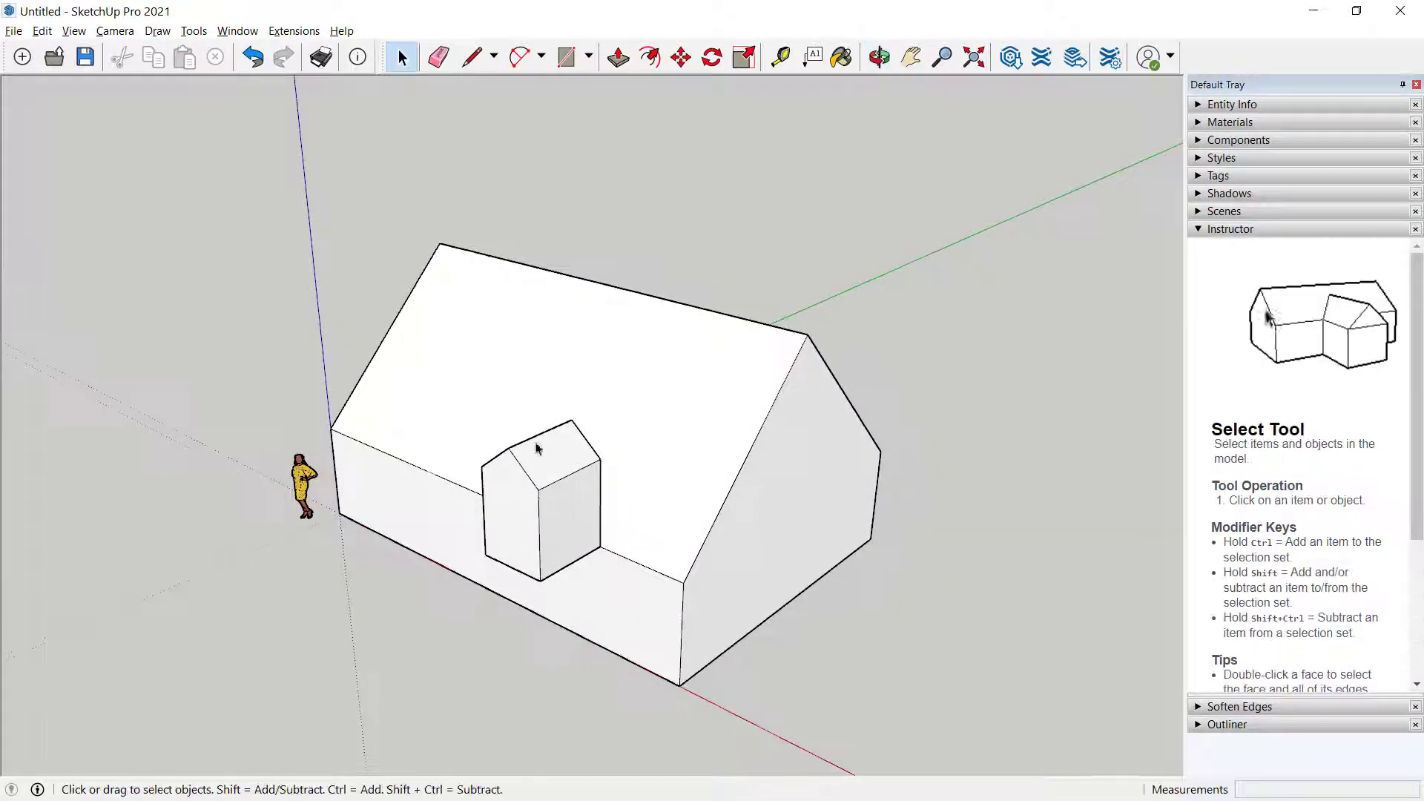
drag(466, 386, 614, 616)
key(m)
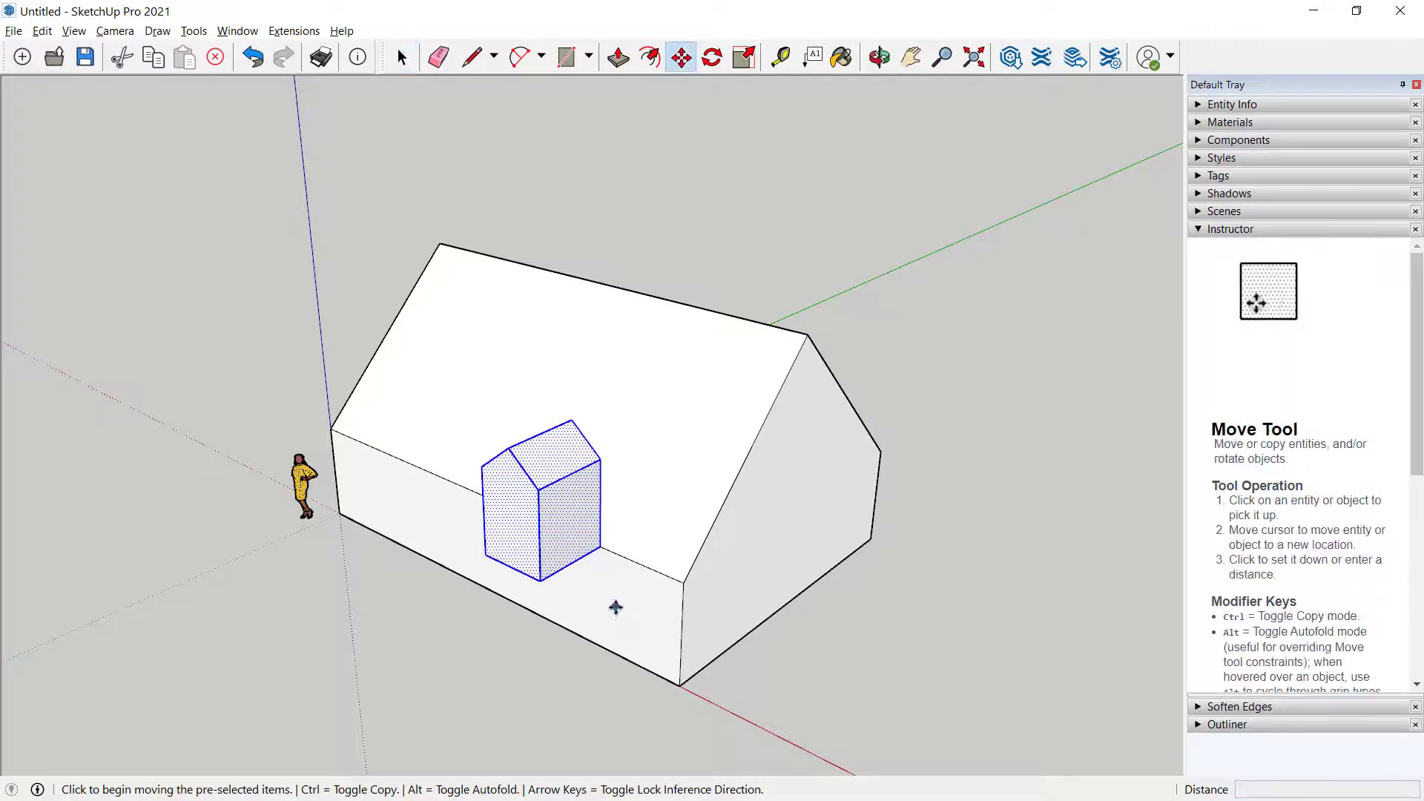
key(ctrl)
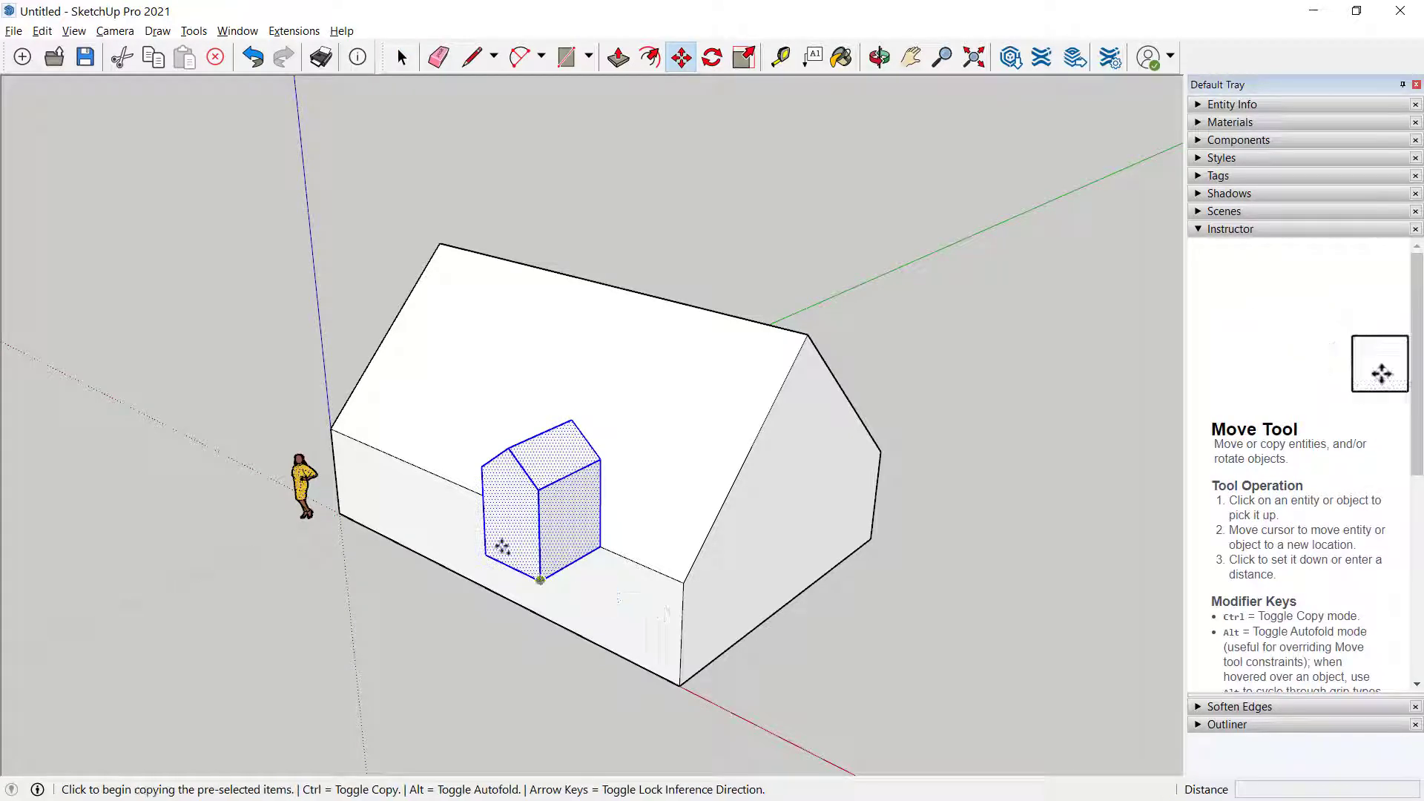
click(452, 485)
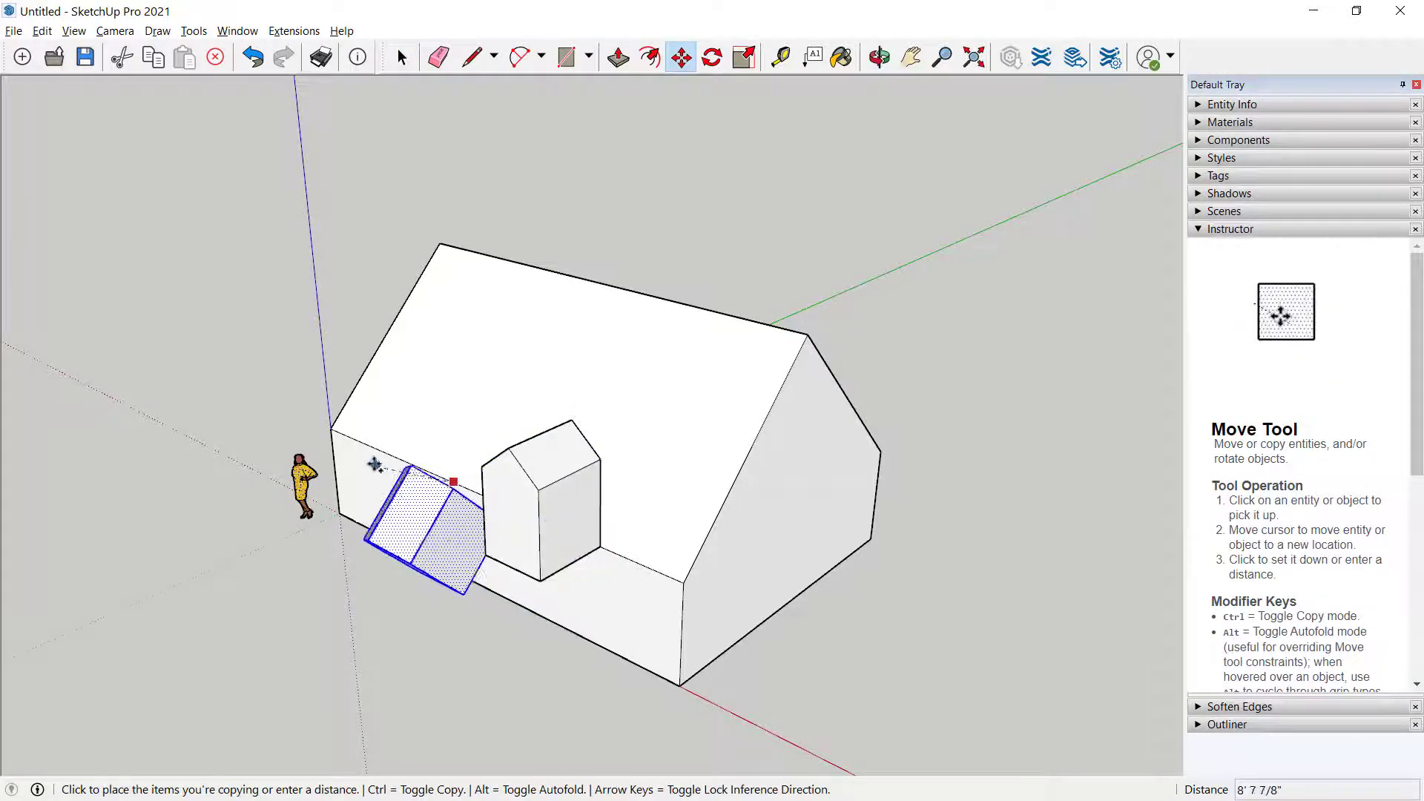
click(345, 429)
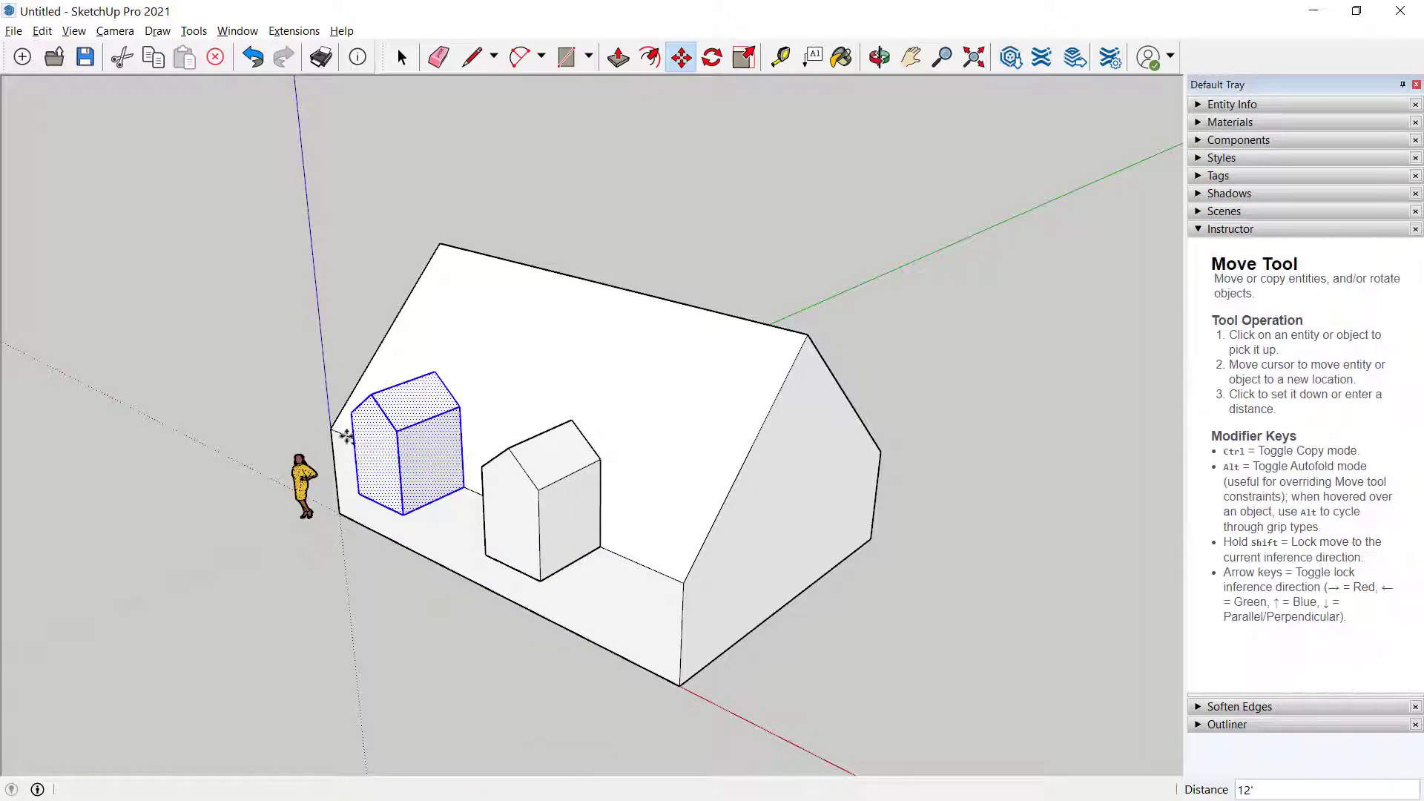
key(space)
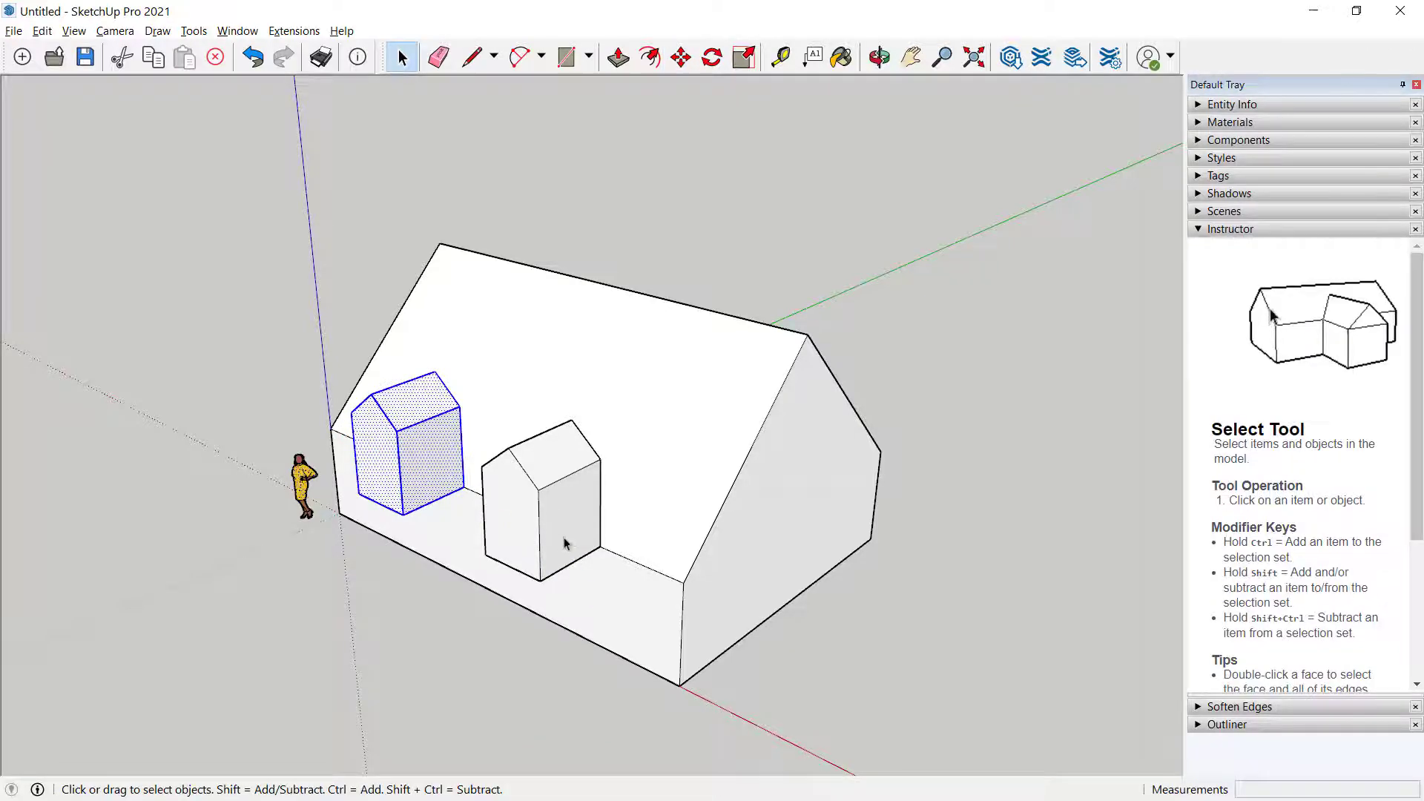
Move the original dormer's rear ridge point back about 7' 7" along the green axis onto the main roof face
middle_drag(563, 544, 509, 461)
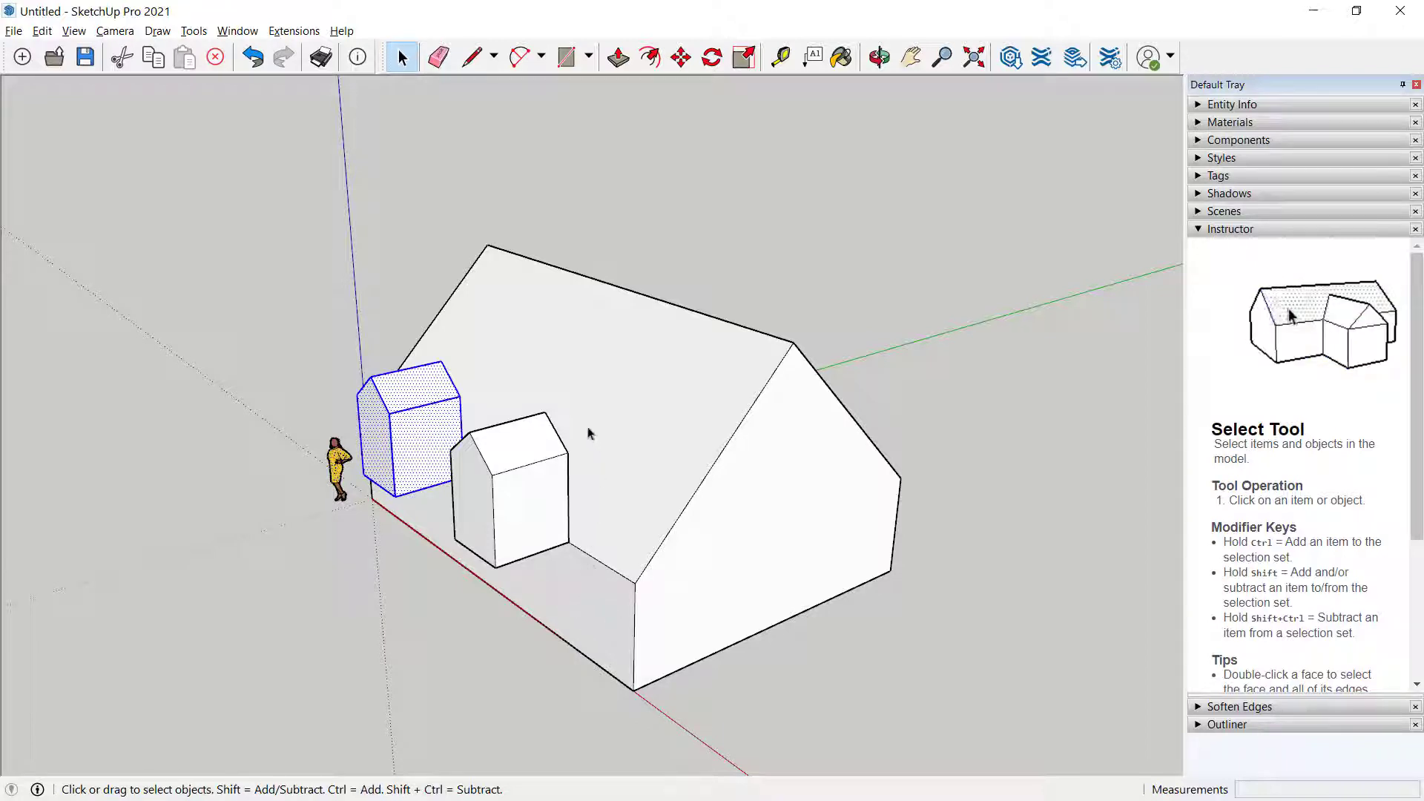
click(492, 597)
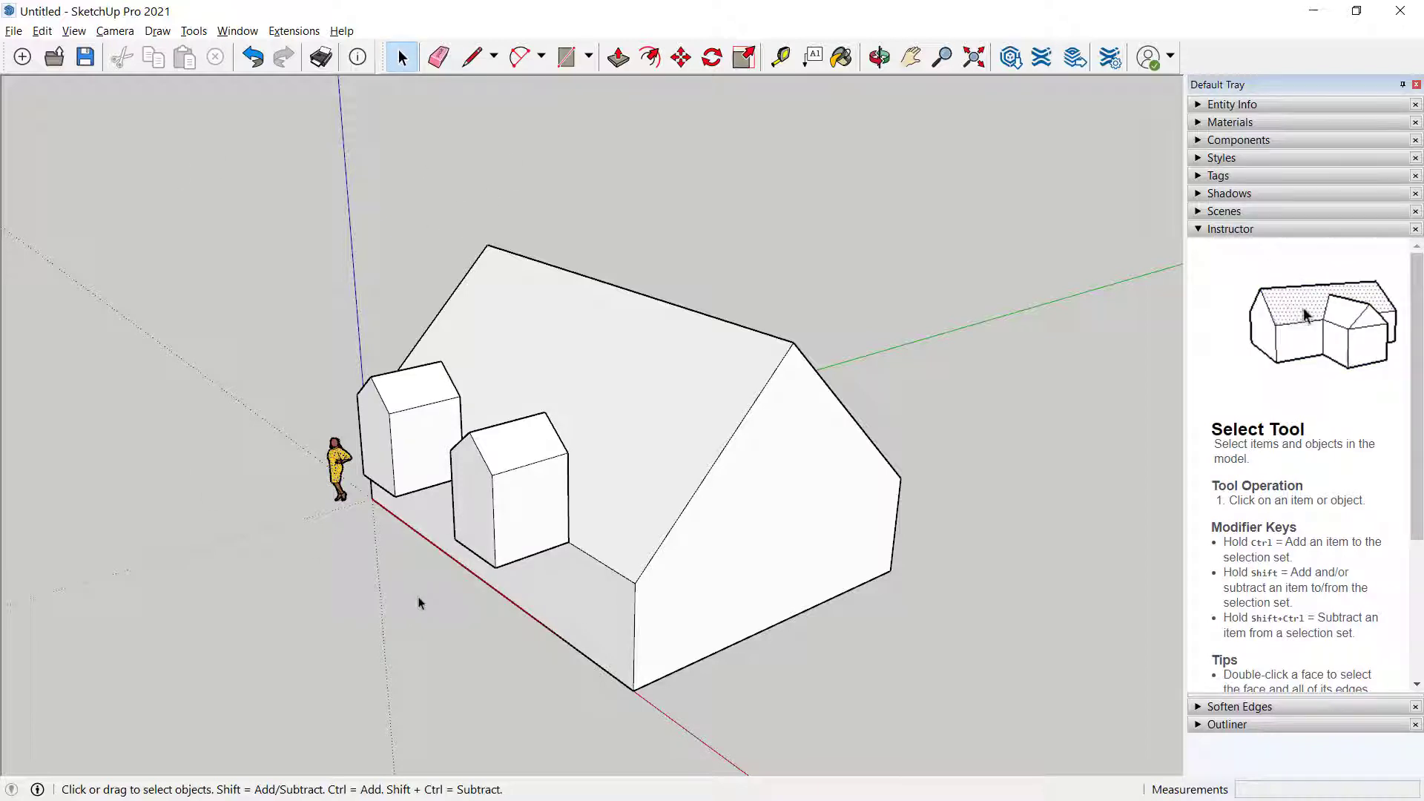
key(m)
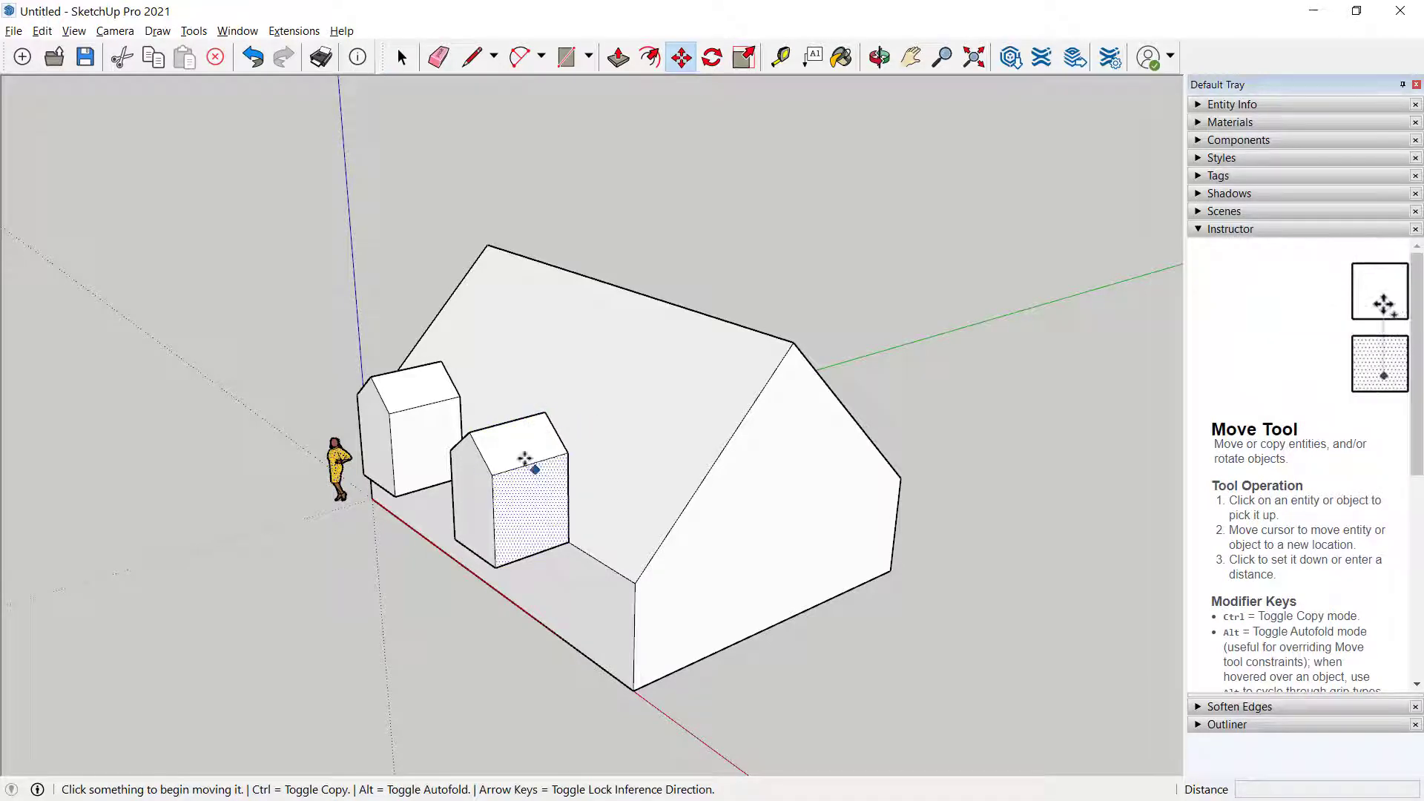
click(546, 412)
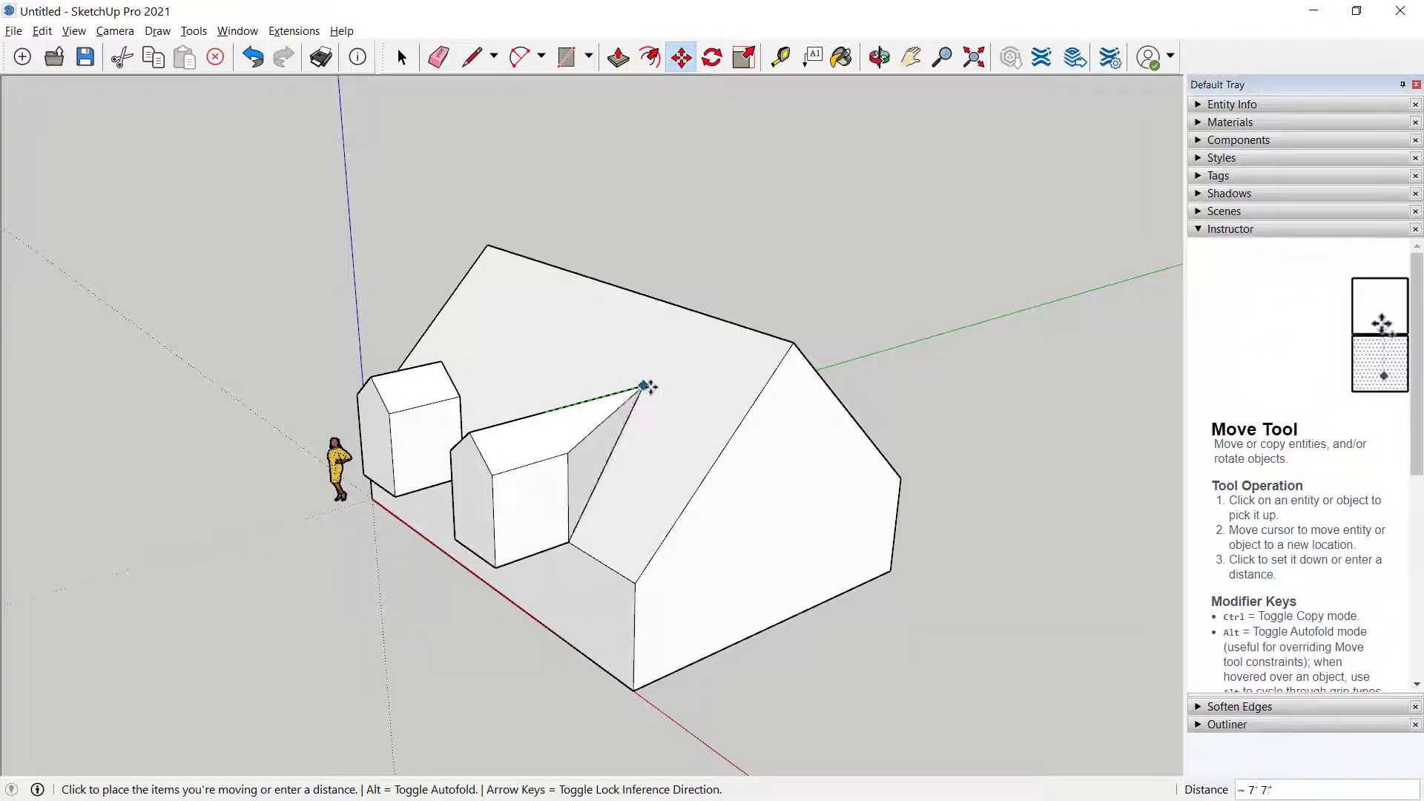
click(644, 386)
Move the original dormer's two rear upper side corners back 5' 8 15/16" along the green axis onto the main roof face
middle_drag(455, 500, 358, 495)
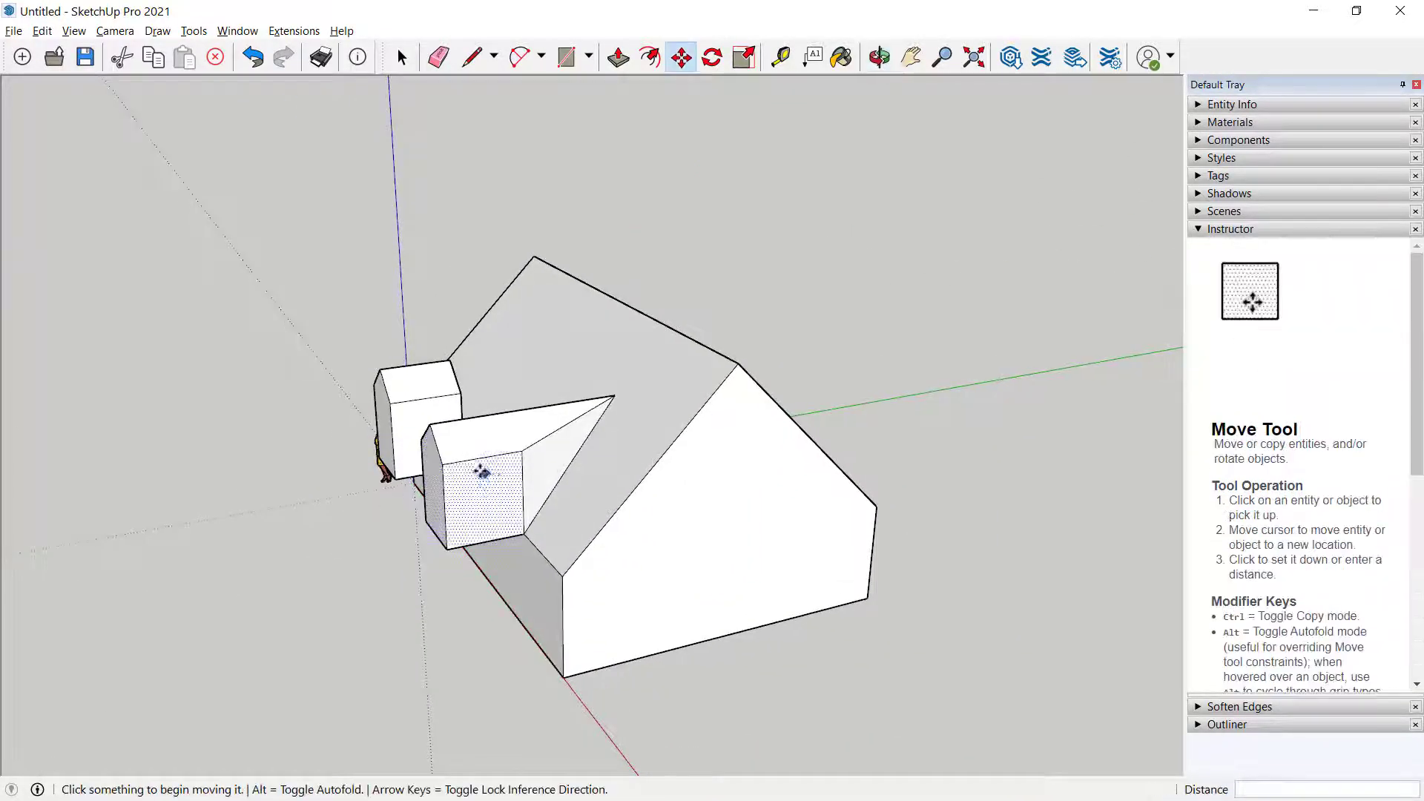
click(520, 451)
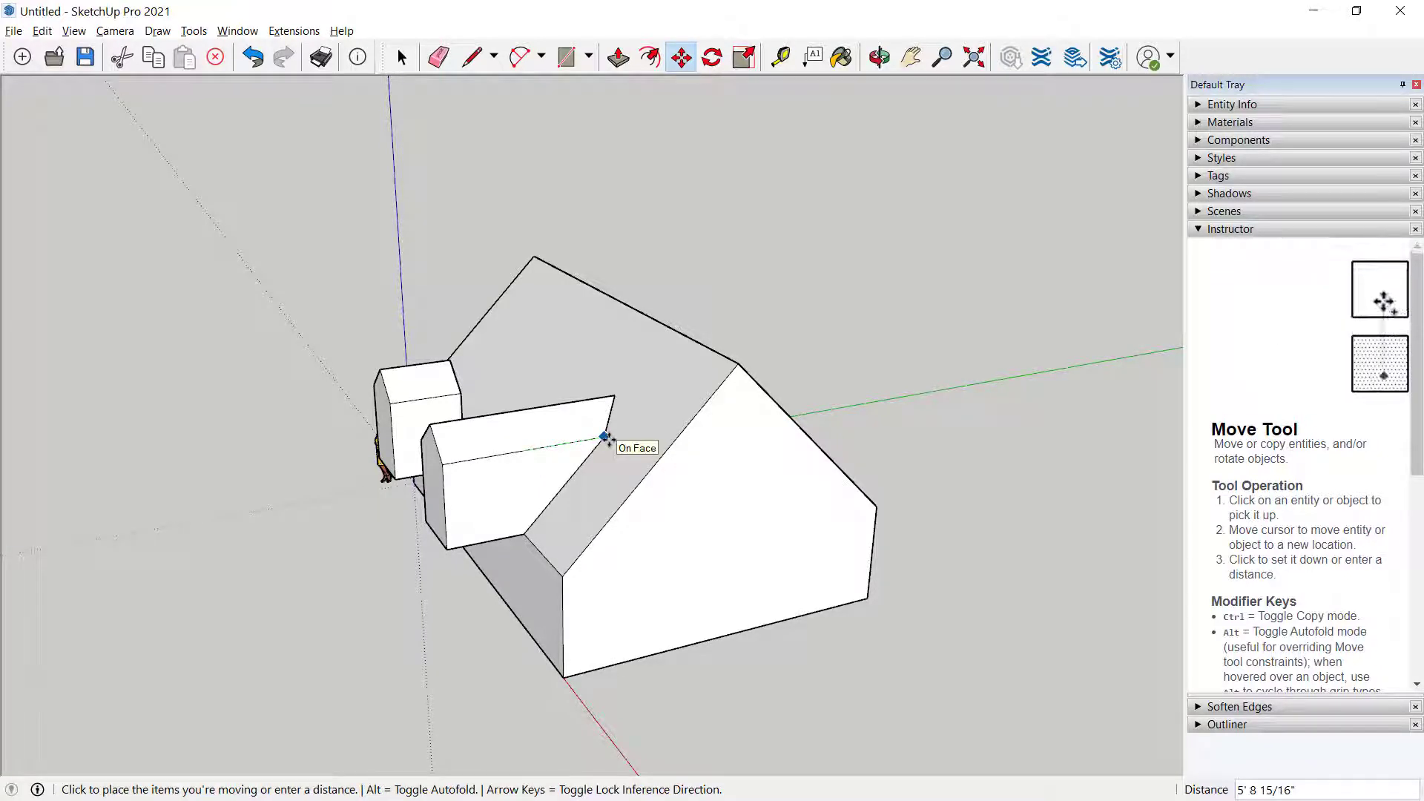
click(605, 437)
middle_drag(452, 436, 667, 486)
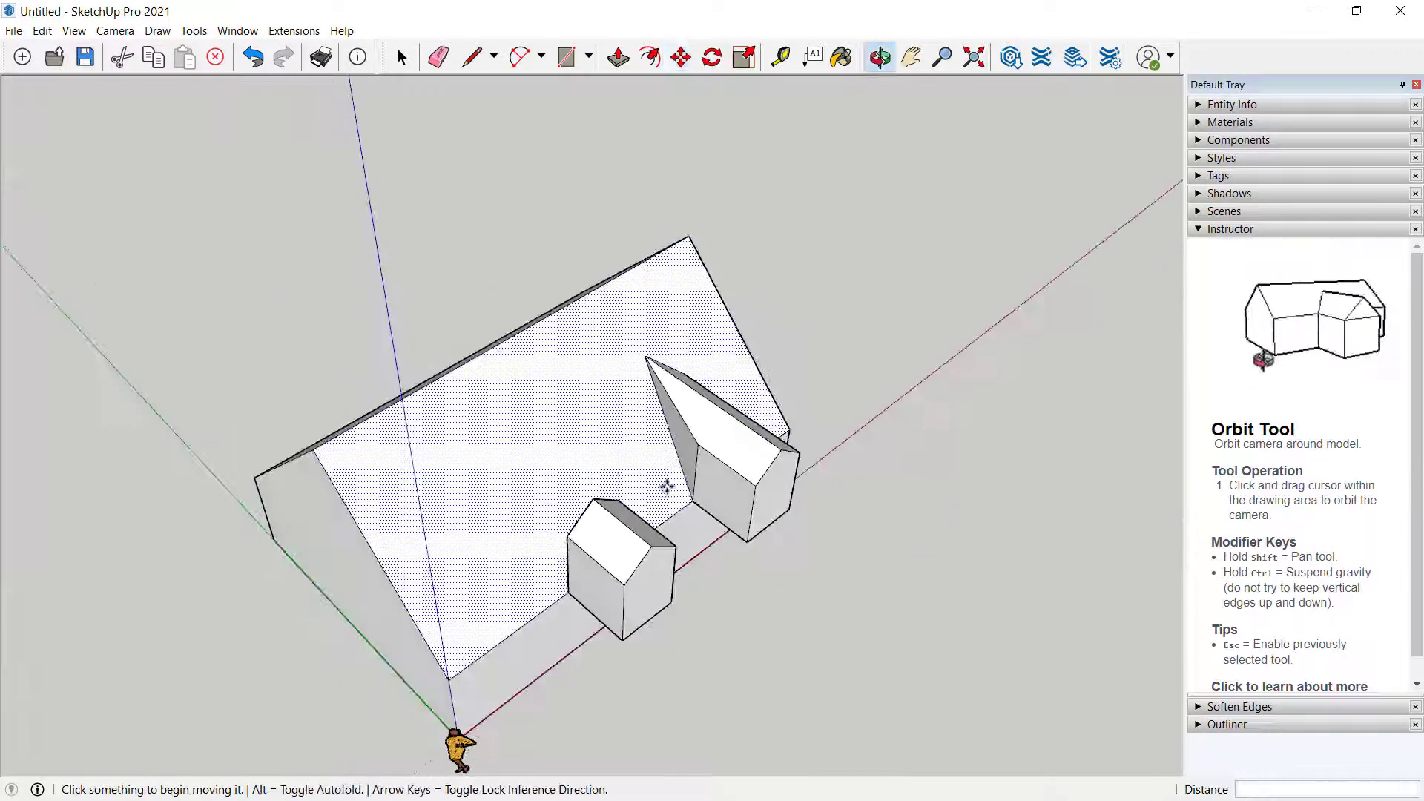
click(700, 446)
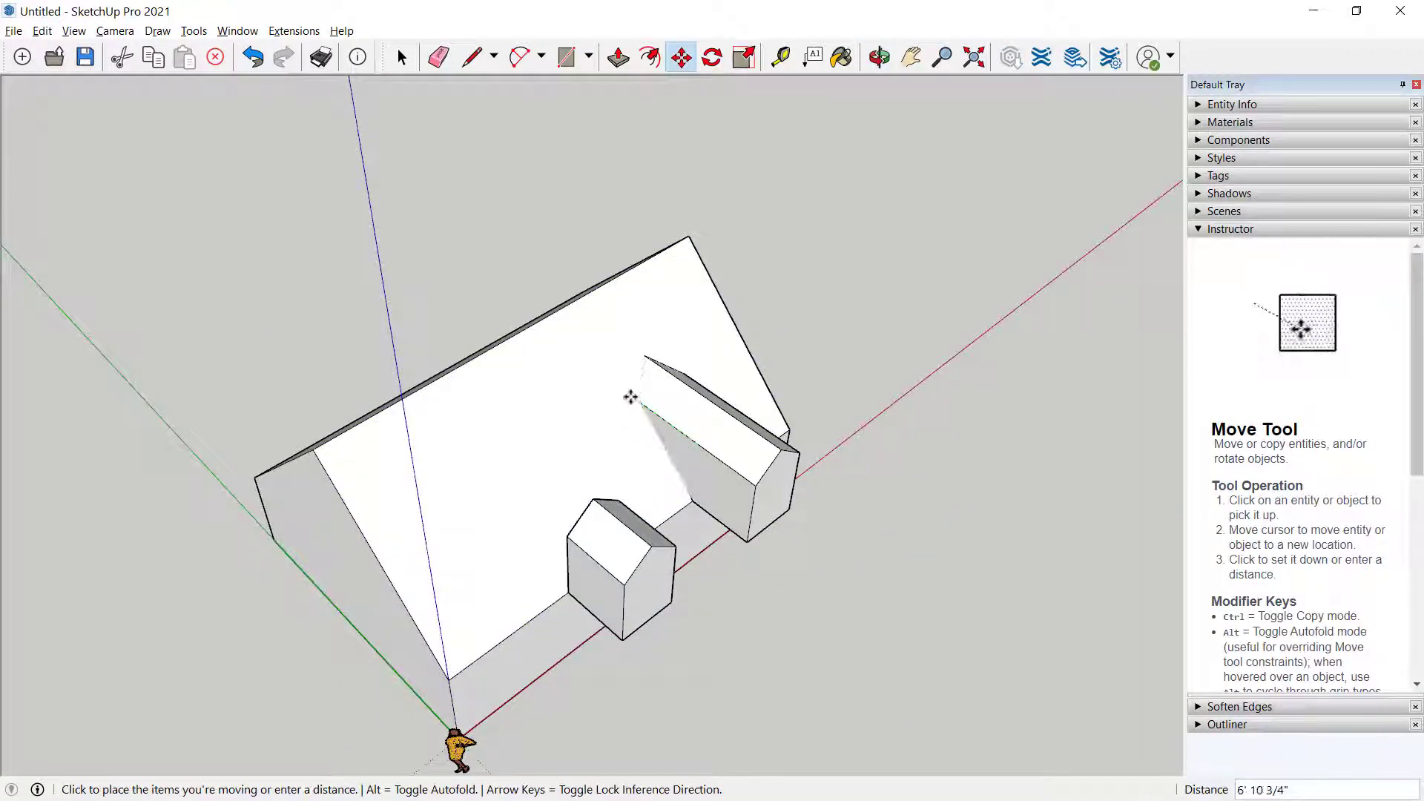
click(627, 438)
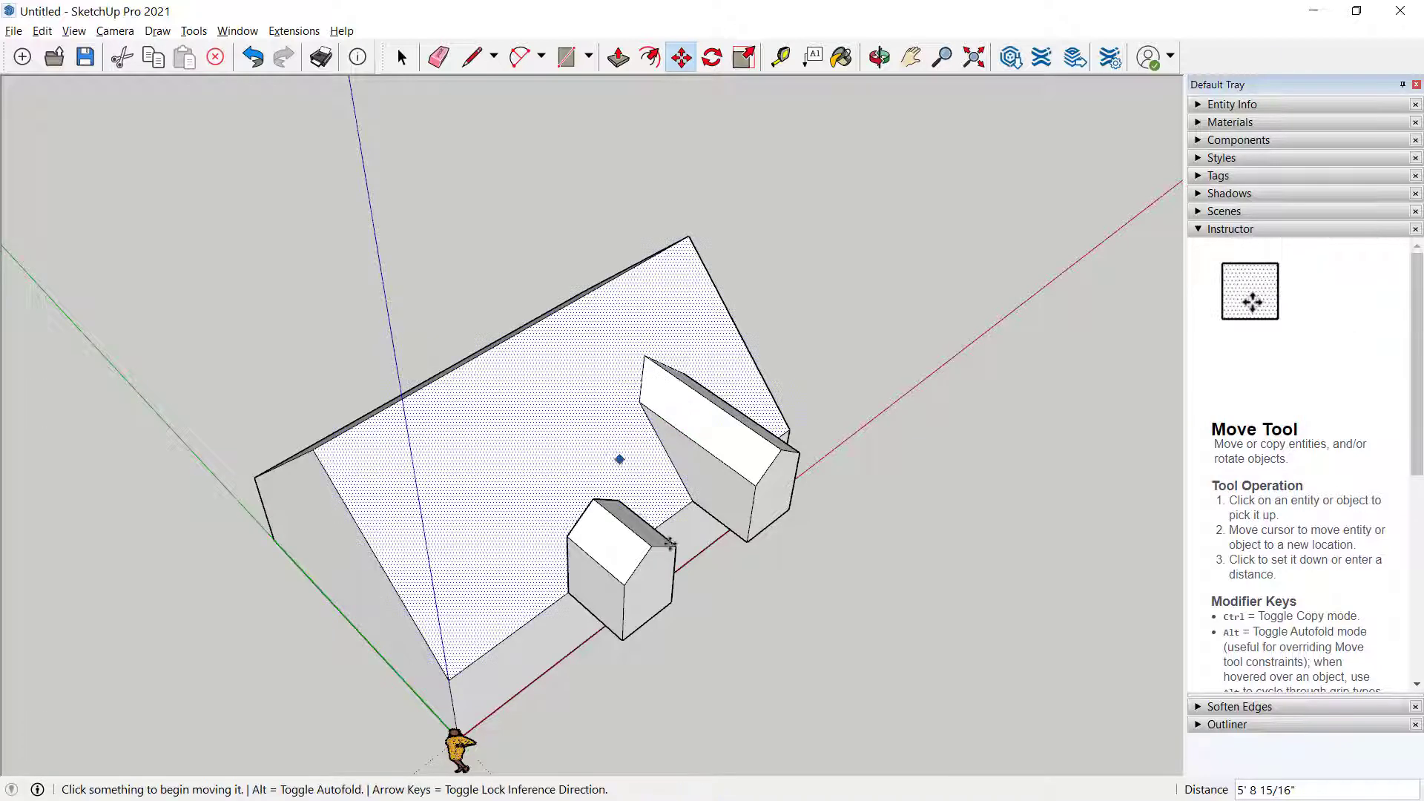
Push/Pull the original dormer's front gable face back 5' 2 1/2" to sit flush with the house's front wall
middle_drag(620, 461, 652, 524)
key(p)
click(726, 543)
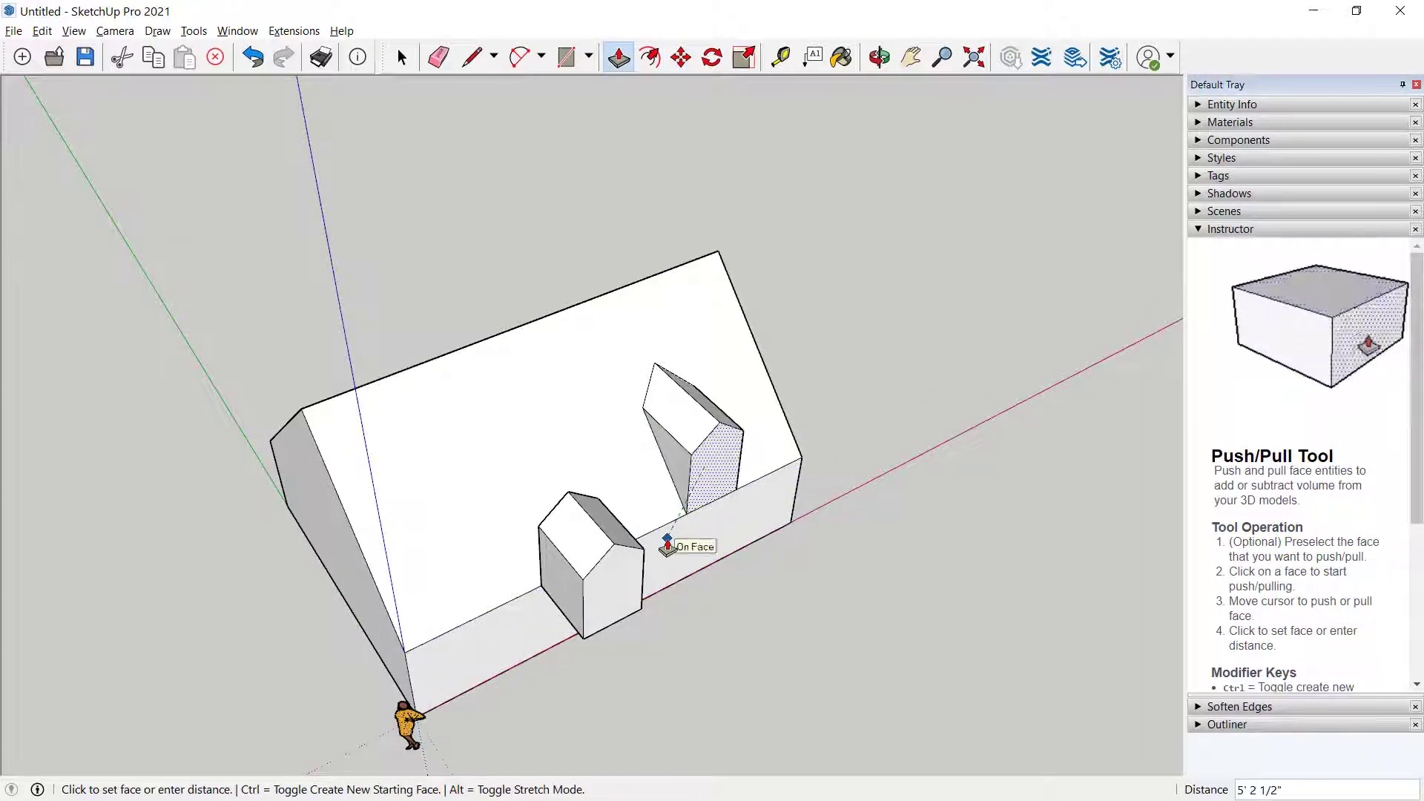
middle_drag(667, 545, 414, 438)
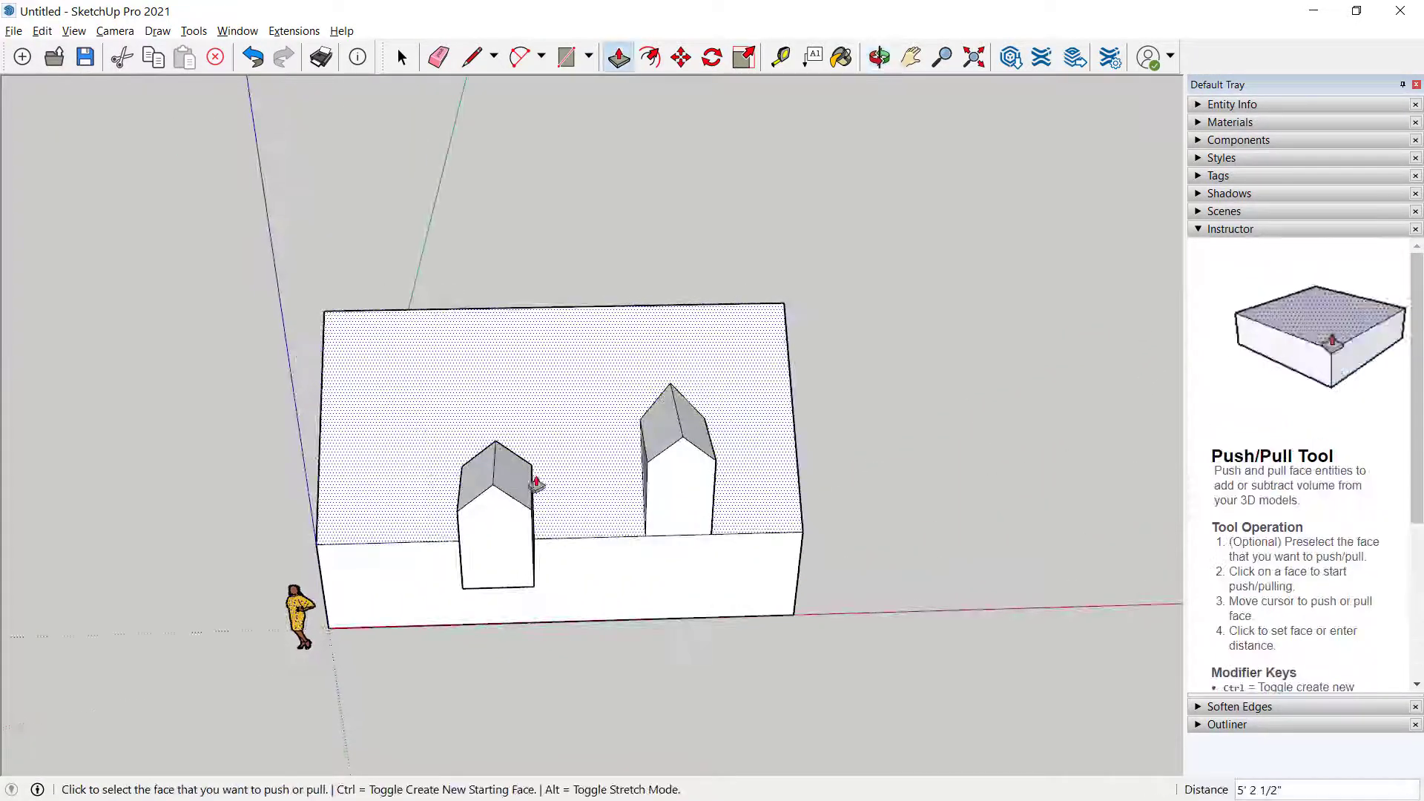
Move the copied dormer about 9 1/16" along the eave toward the house's near end wall by the origin and make it a group
key(space)
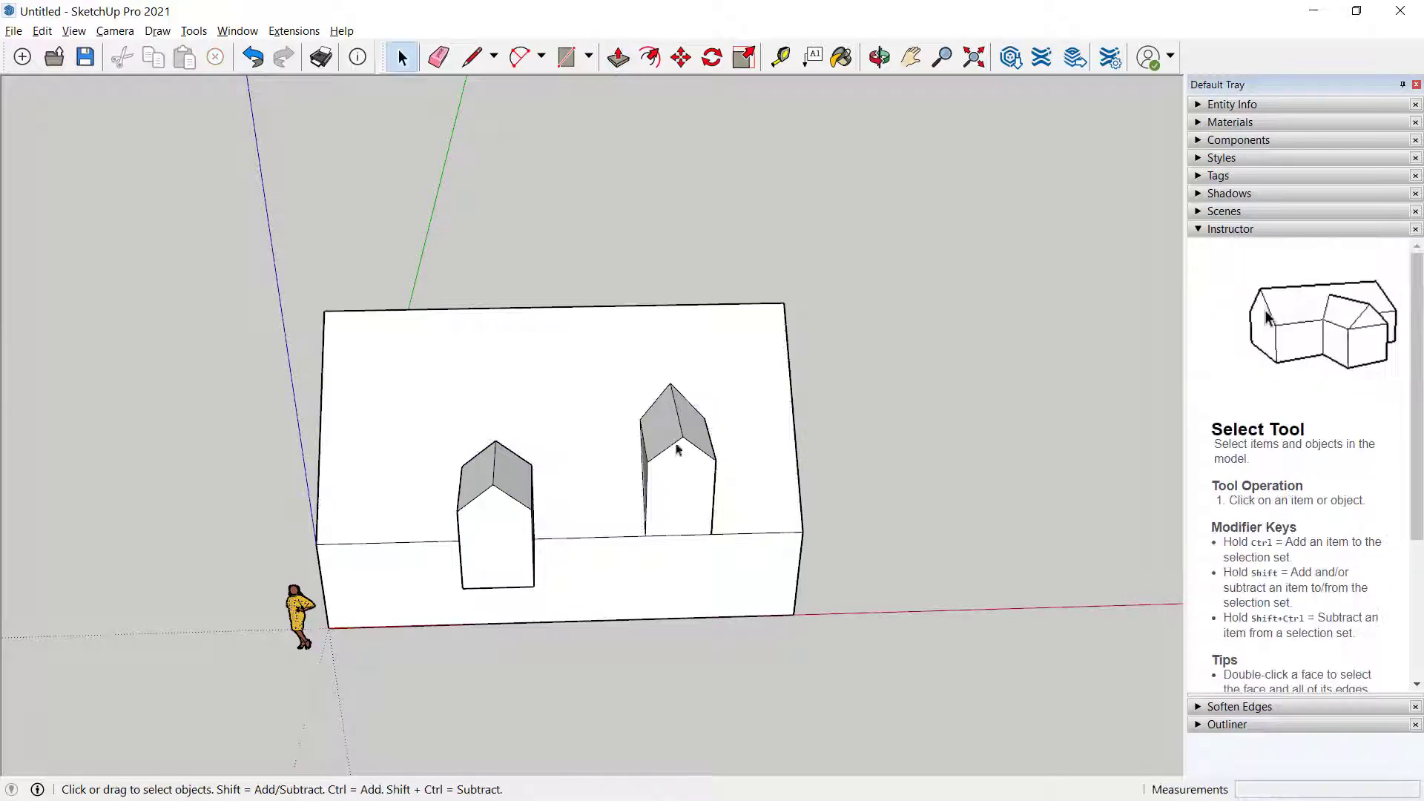
drag(547, 542, 566, 601)
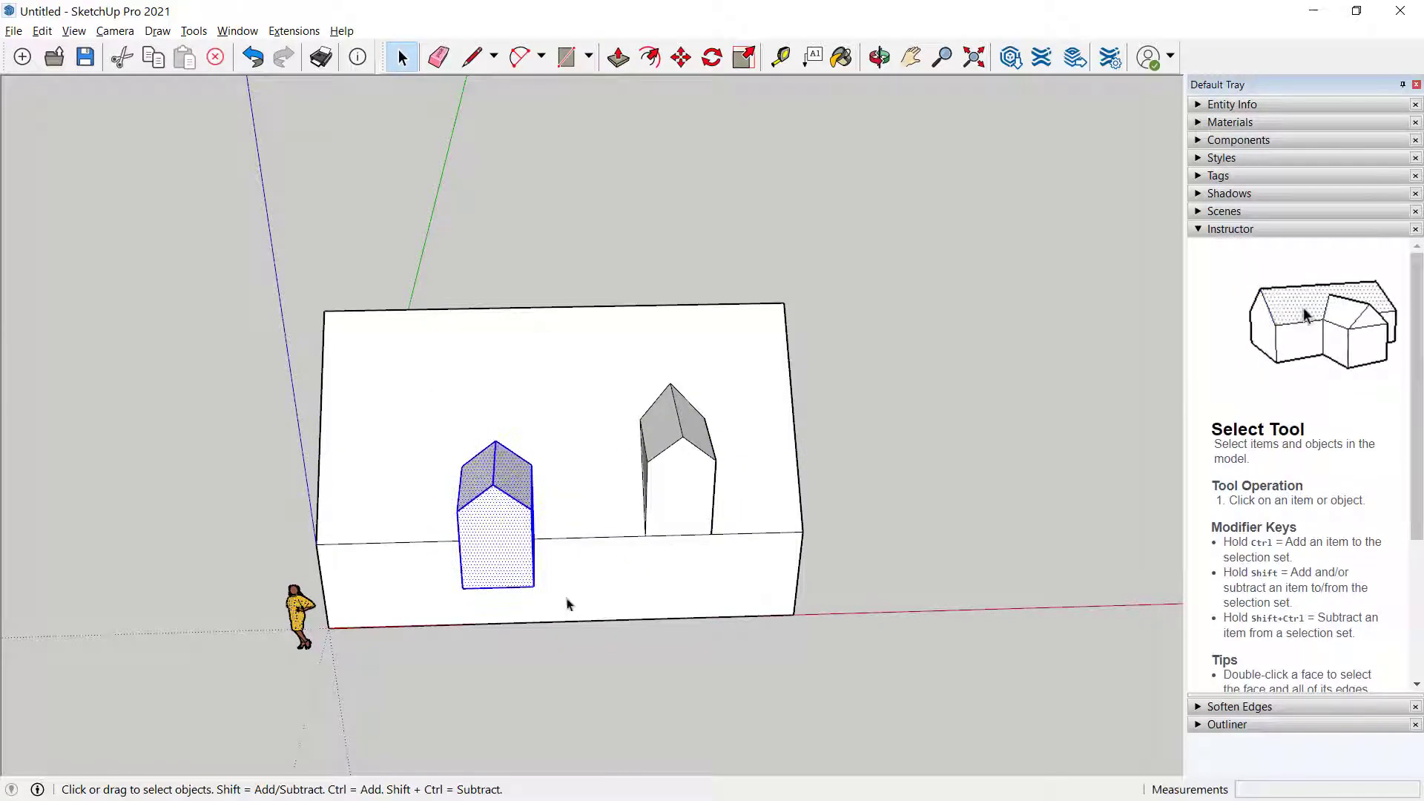
middle_drag(566, 601, 282, 509)
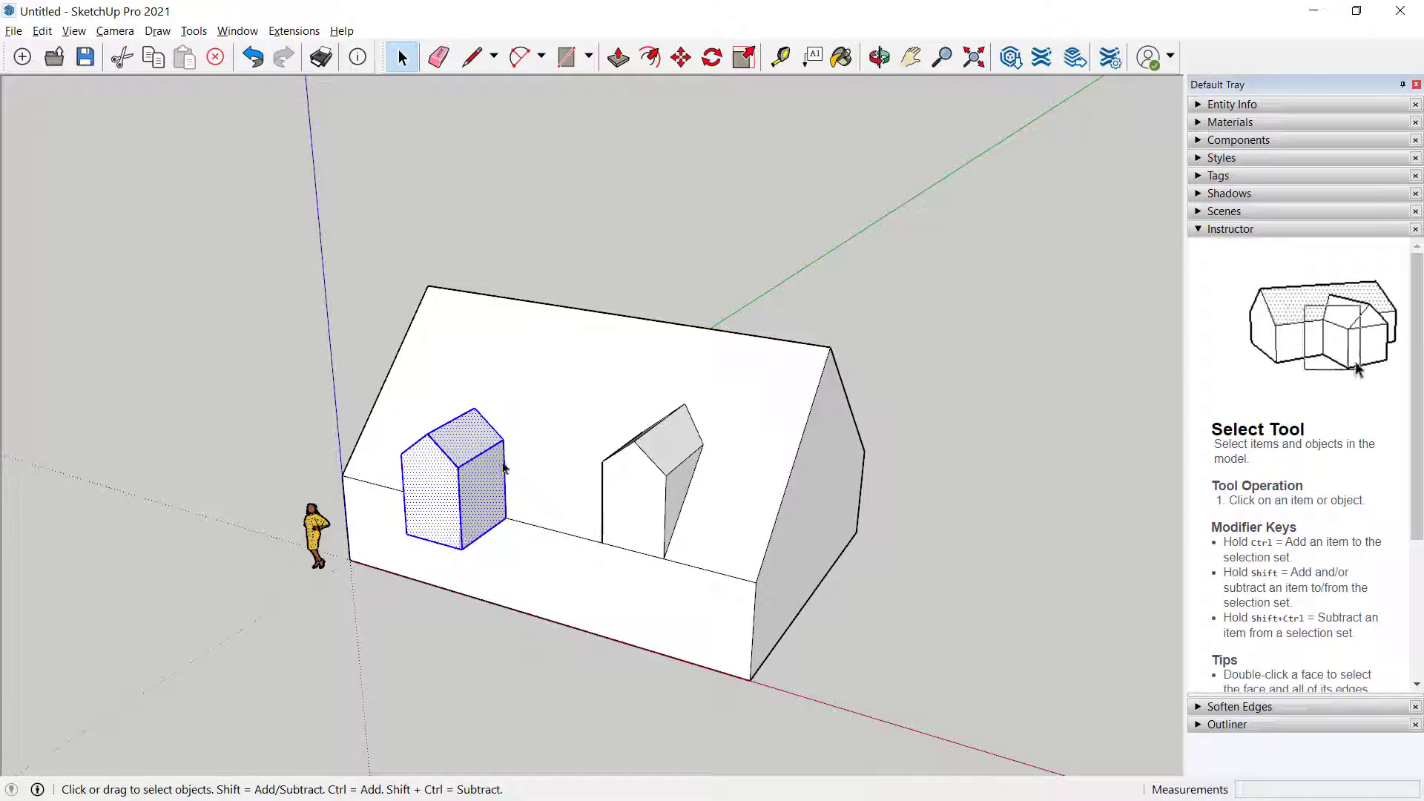
key(m)
click(535, 470)
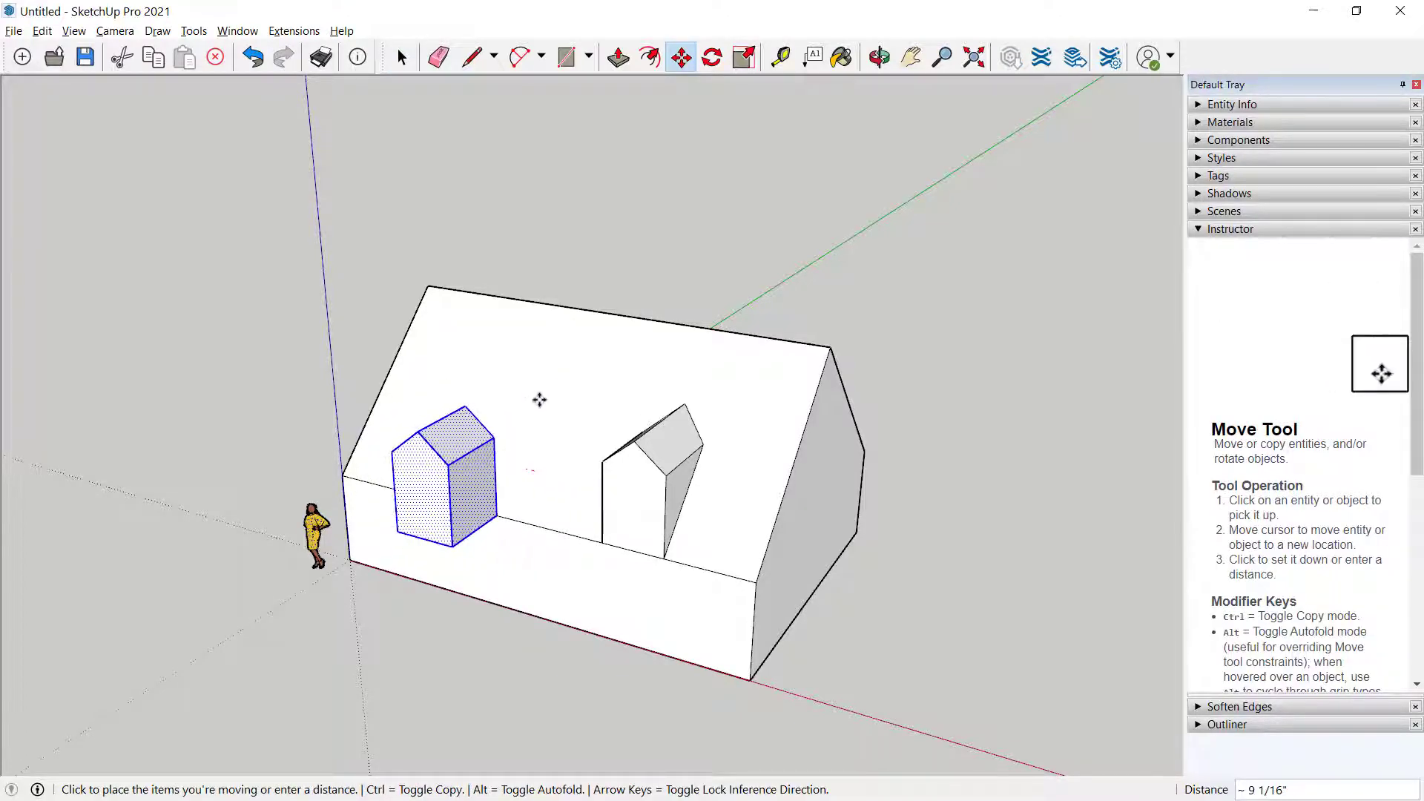
click(536, 397)
right_click(454, 480)
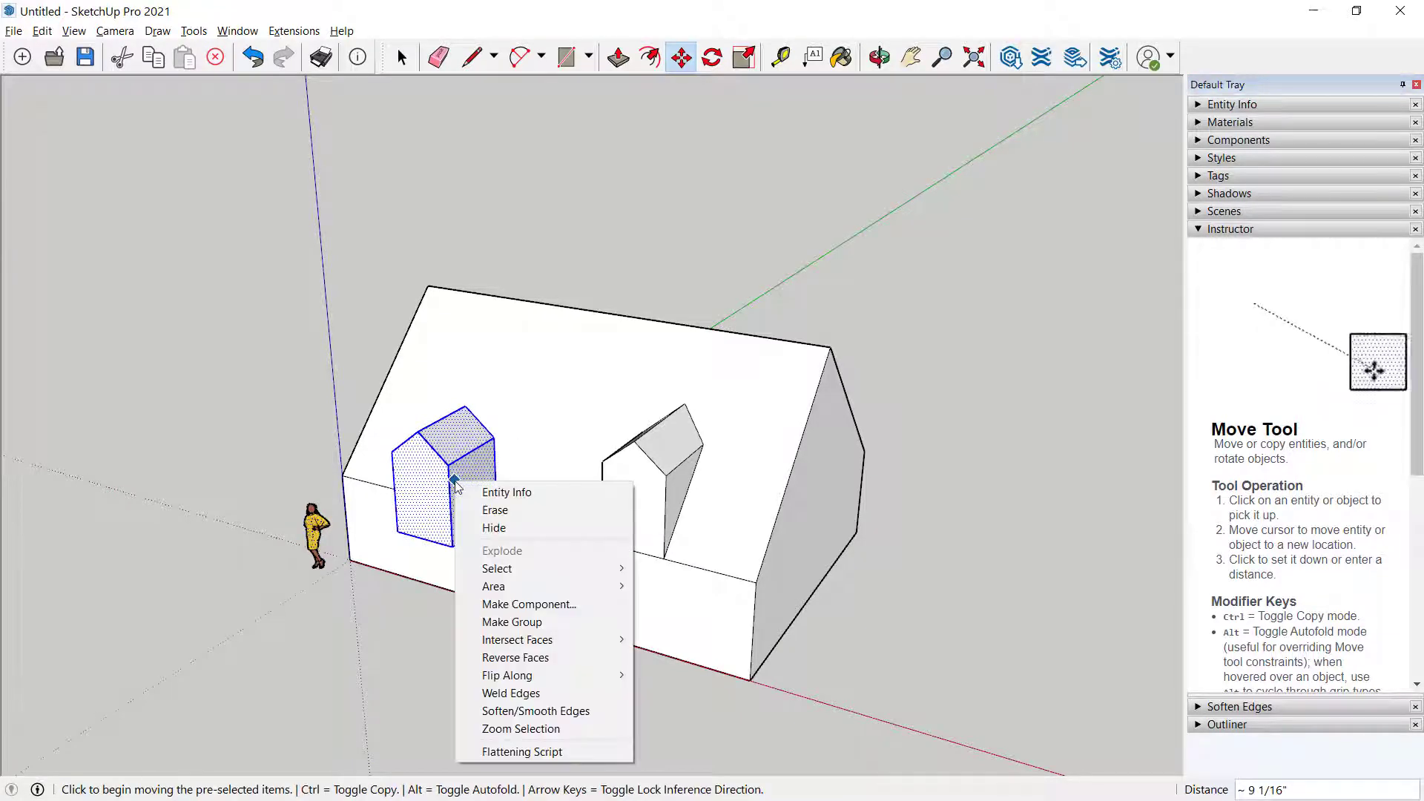
click(512, 622)
Move the dormer group by its lower corner about 5' 2 15/16" up the main roof slope
key(o)
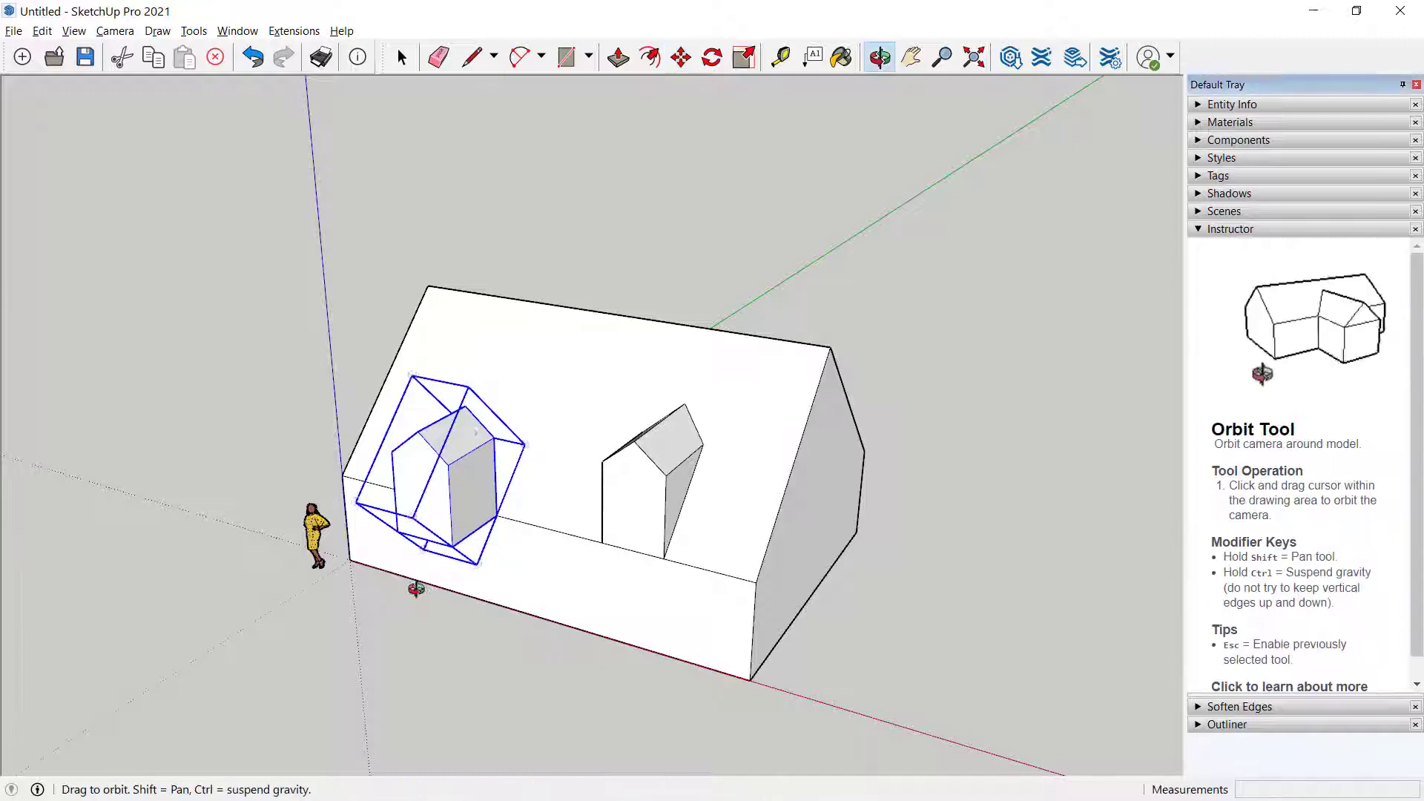
drag(413, 588, 273, 578)
key(m)
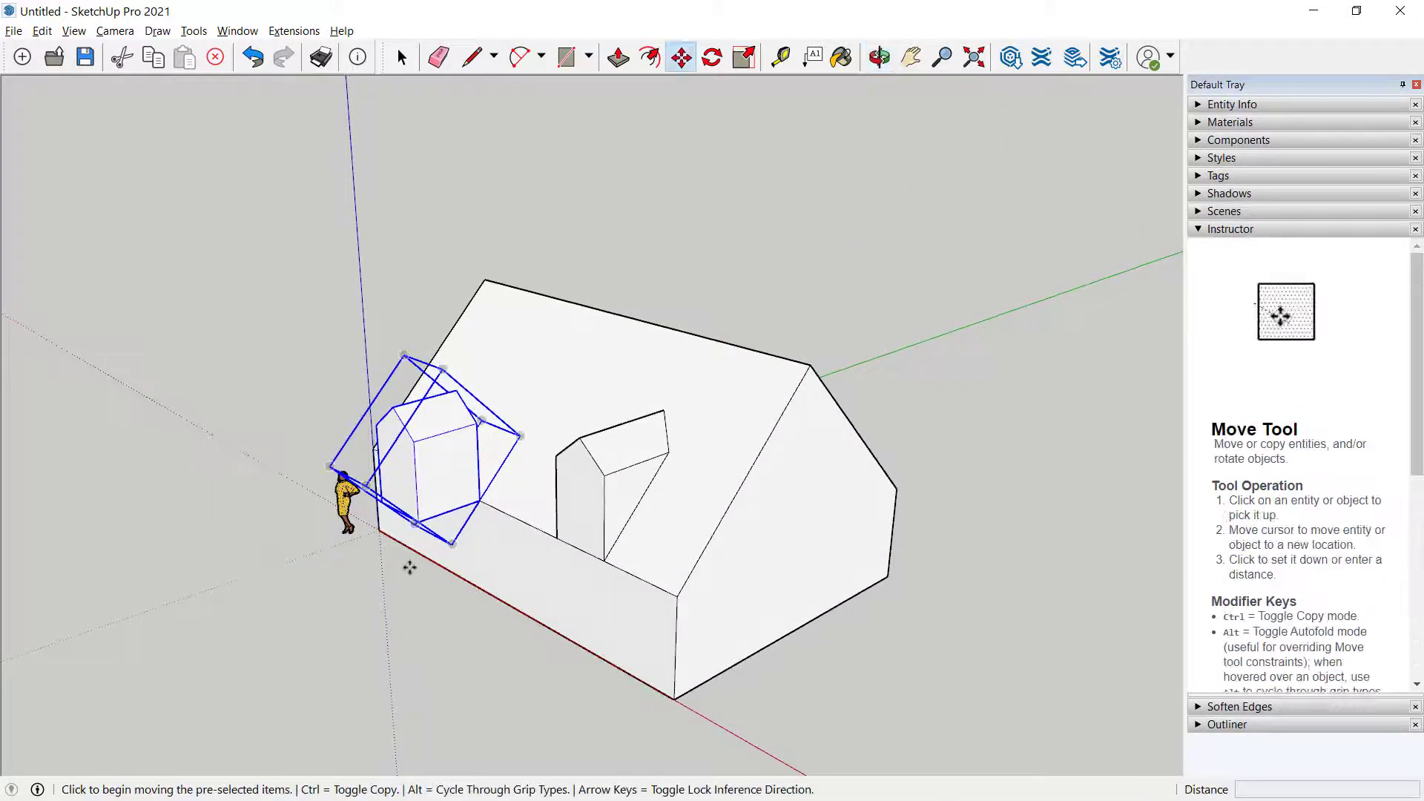
click(477, 500)
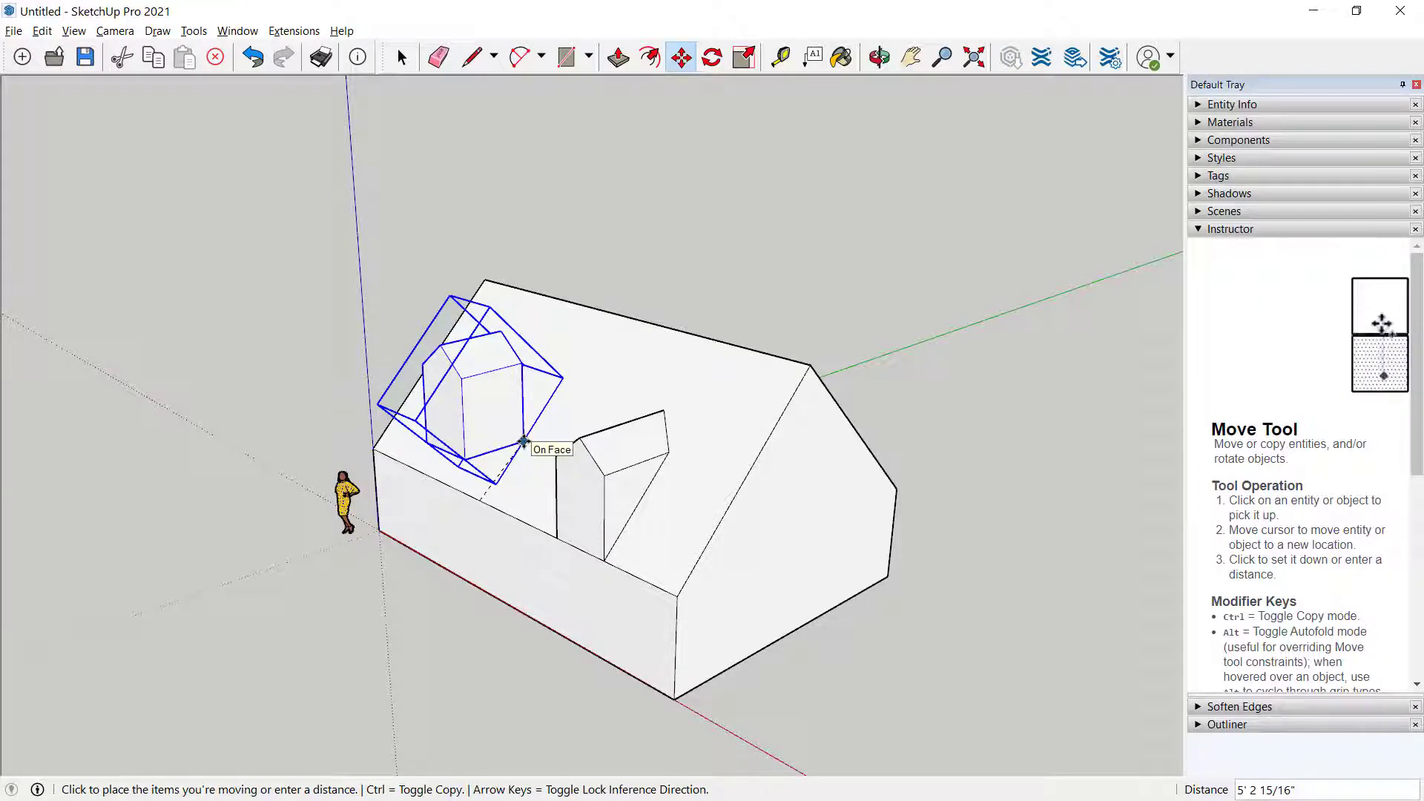
click(526, 442)
Move the dormer group by its lower corner about 2' 15/16" back down the roof slope
middle_drag(466, 452, 533, 442)
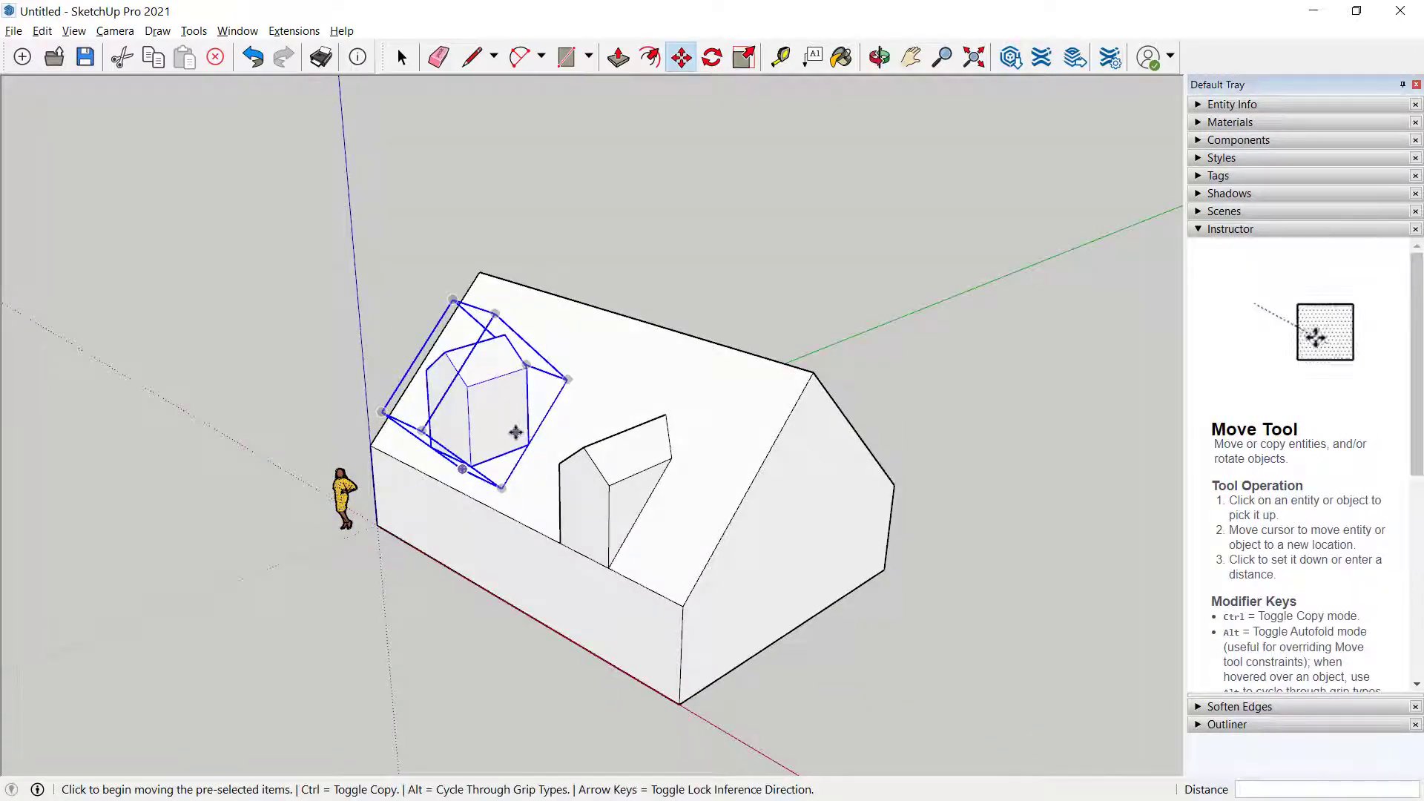
scroll(516, 432, up, 3)
middle_drag(499, 398, 519, 443)
click(514, 463)
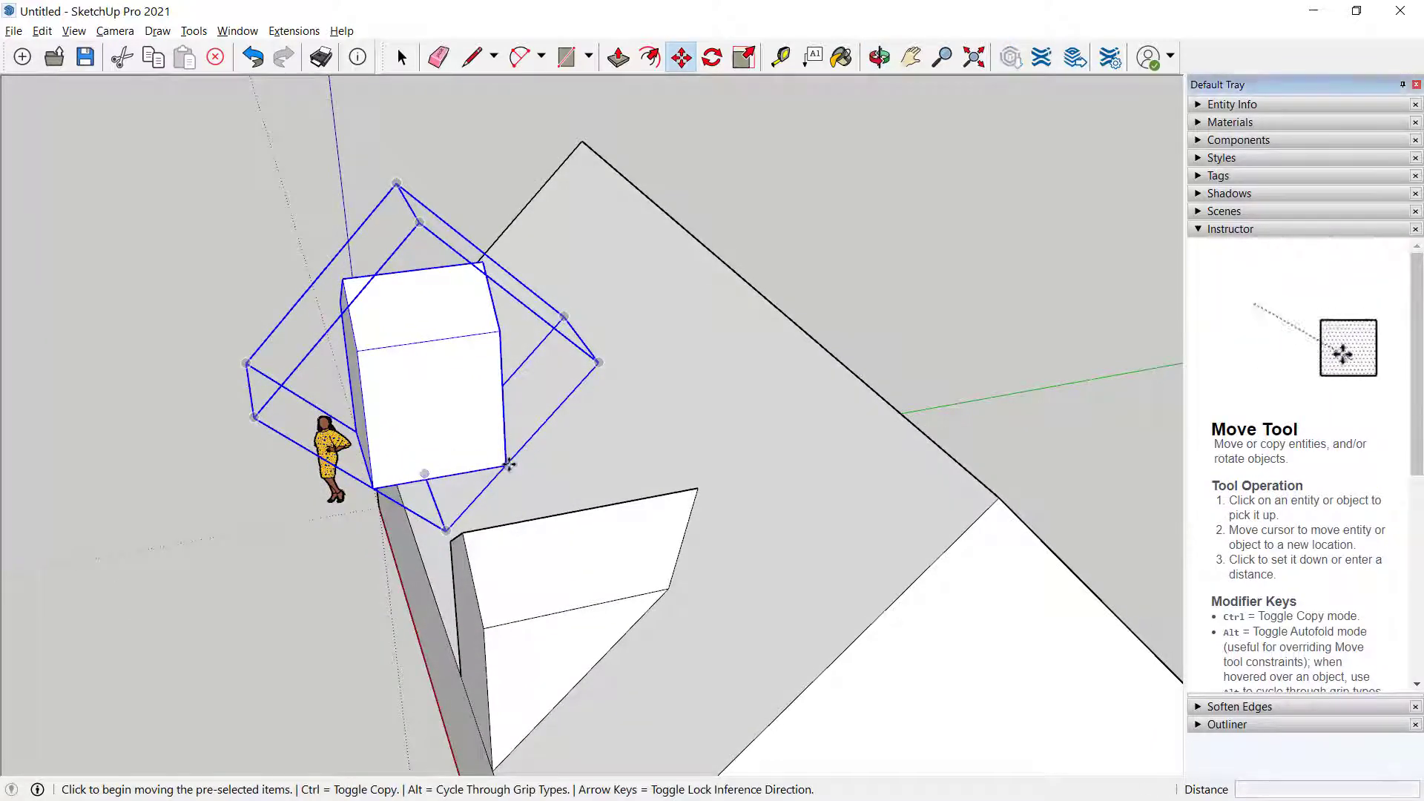
click(470, 497)
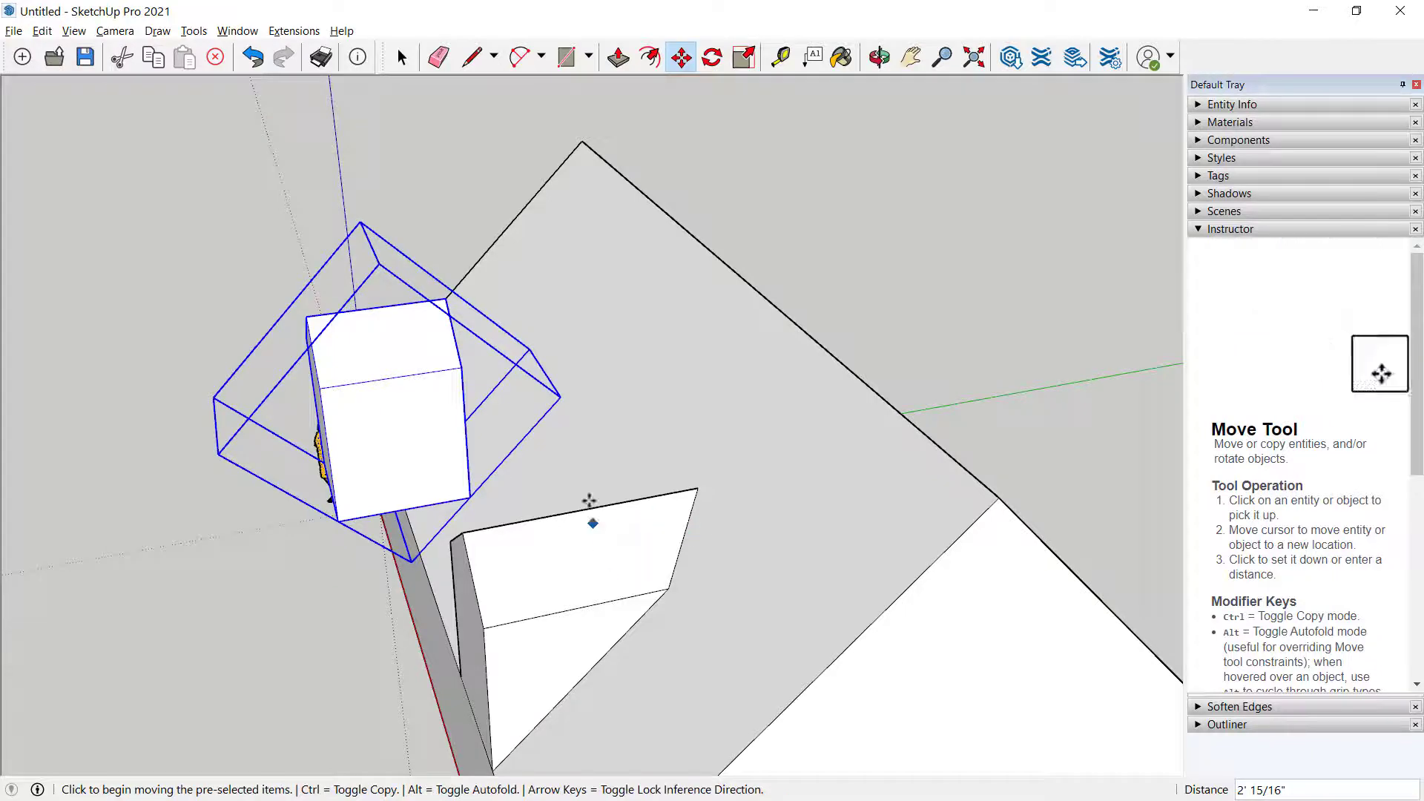
middle_drag(589, 501, 544, 547)
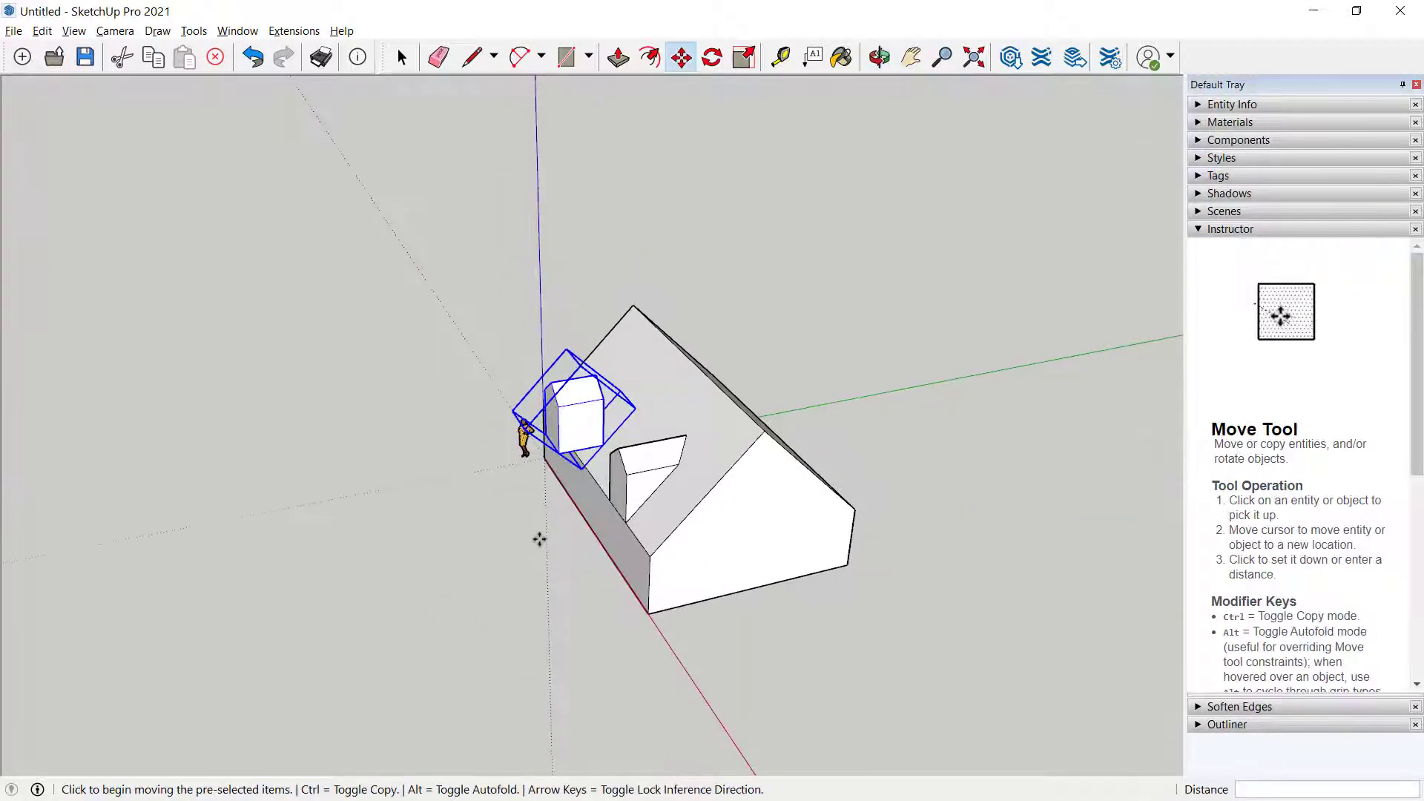
Draw a square about 3' 8" wide on the ground in front of the house and Push/Pull it up to the house's ridge height
key(space)
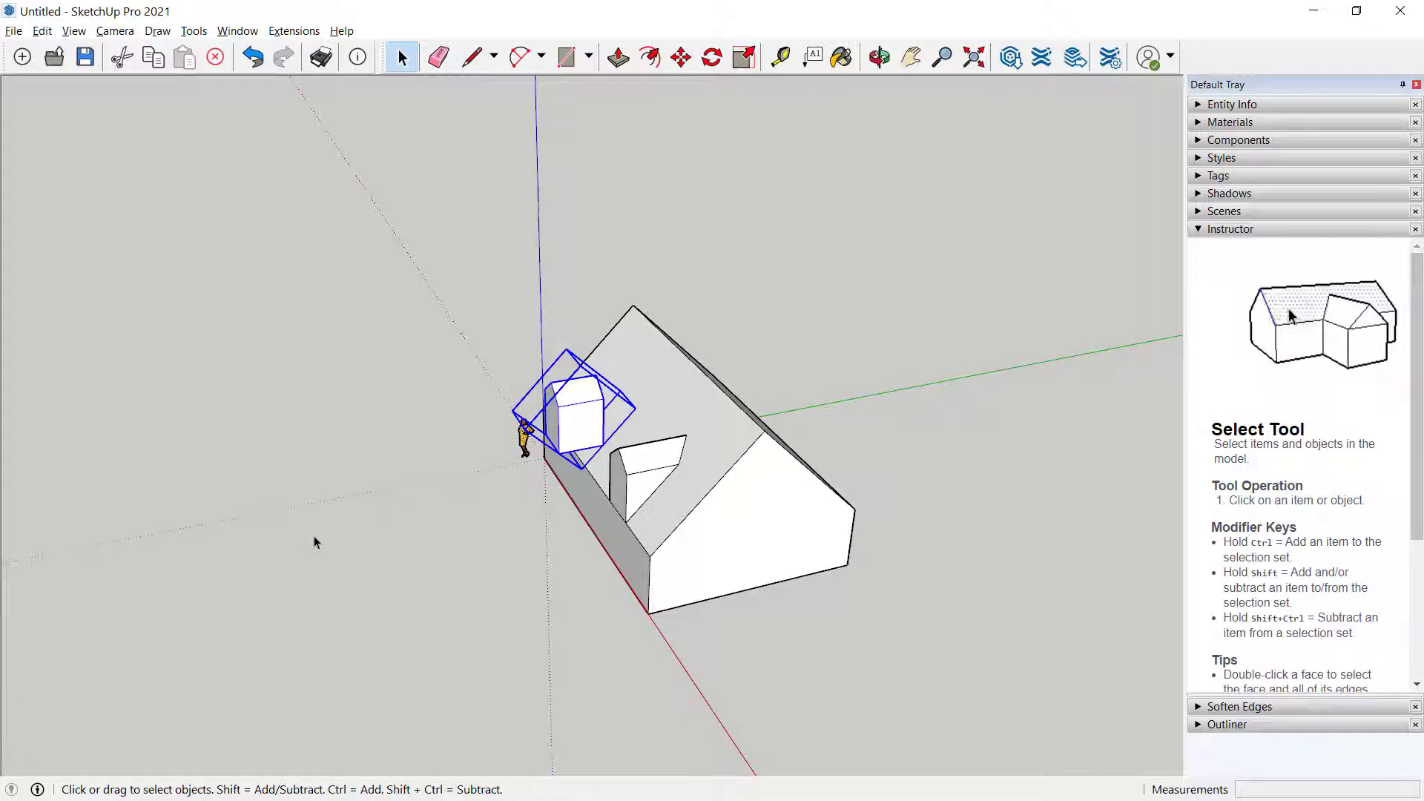
key(r)
click(439, 563)
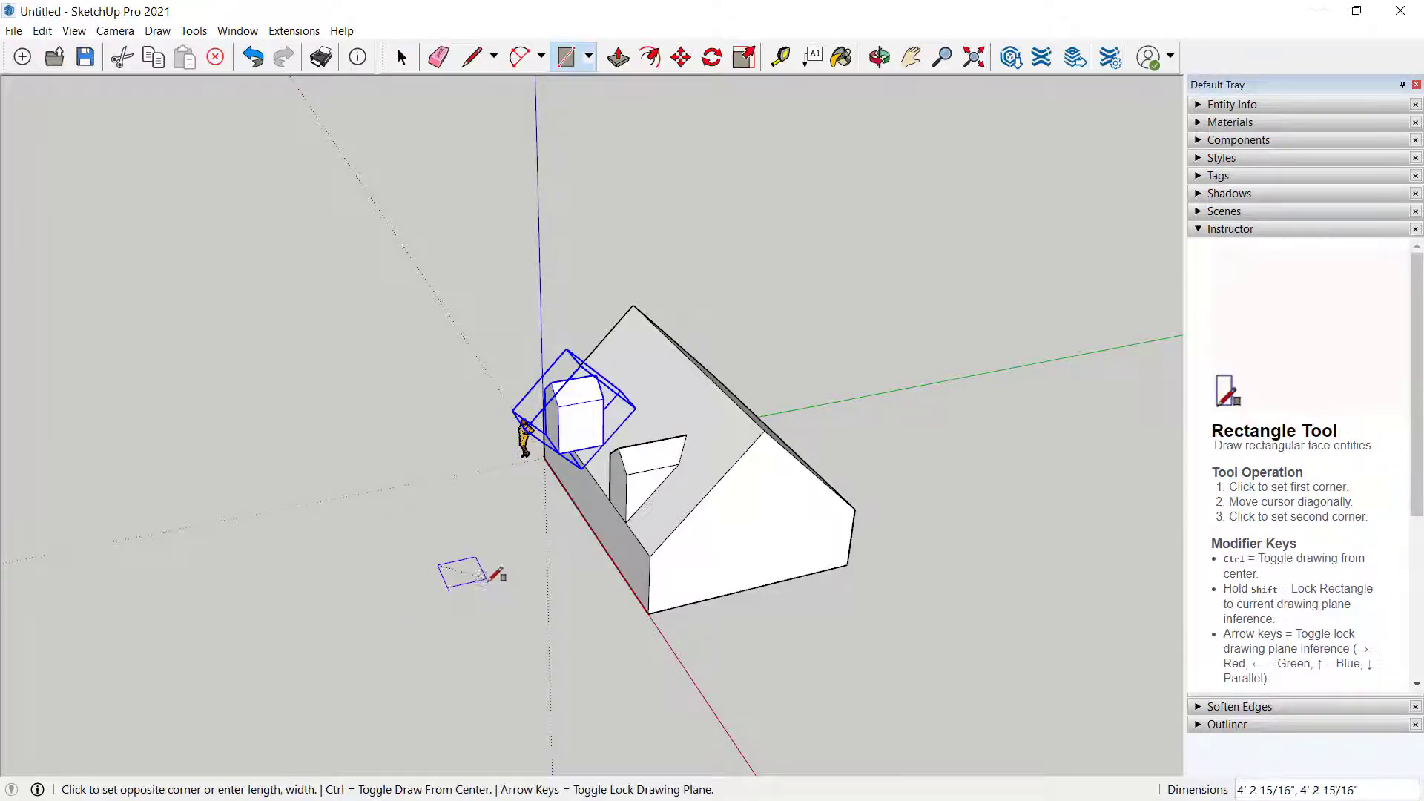
click(480, 579)
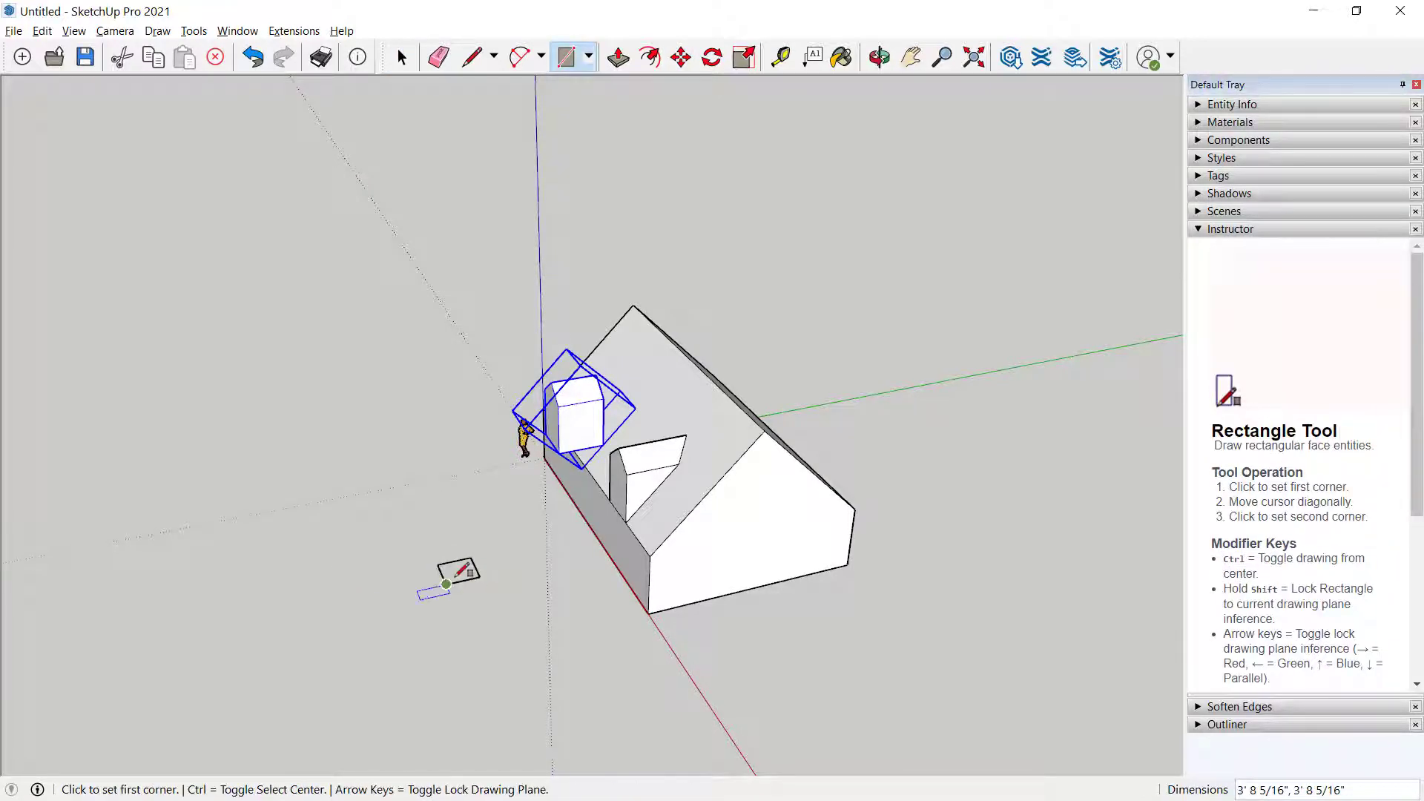
key(p)
click(456, 572)
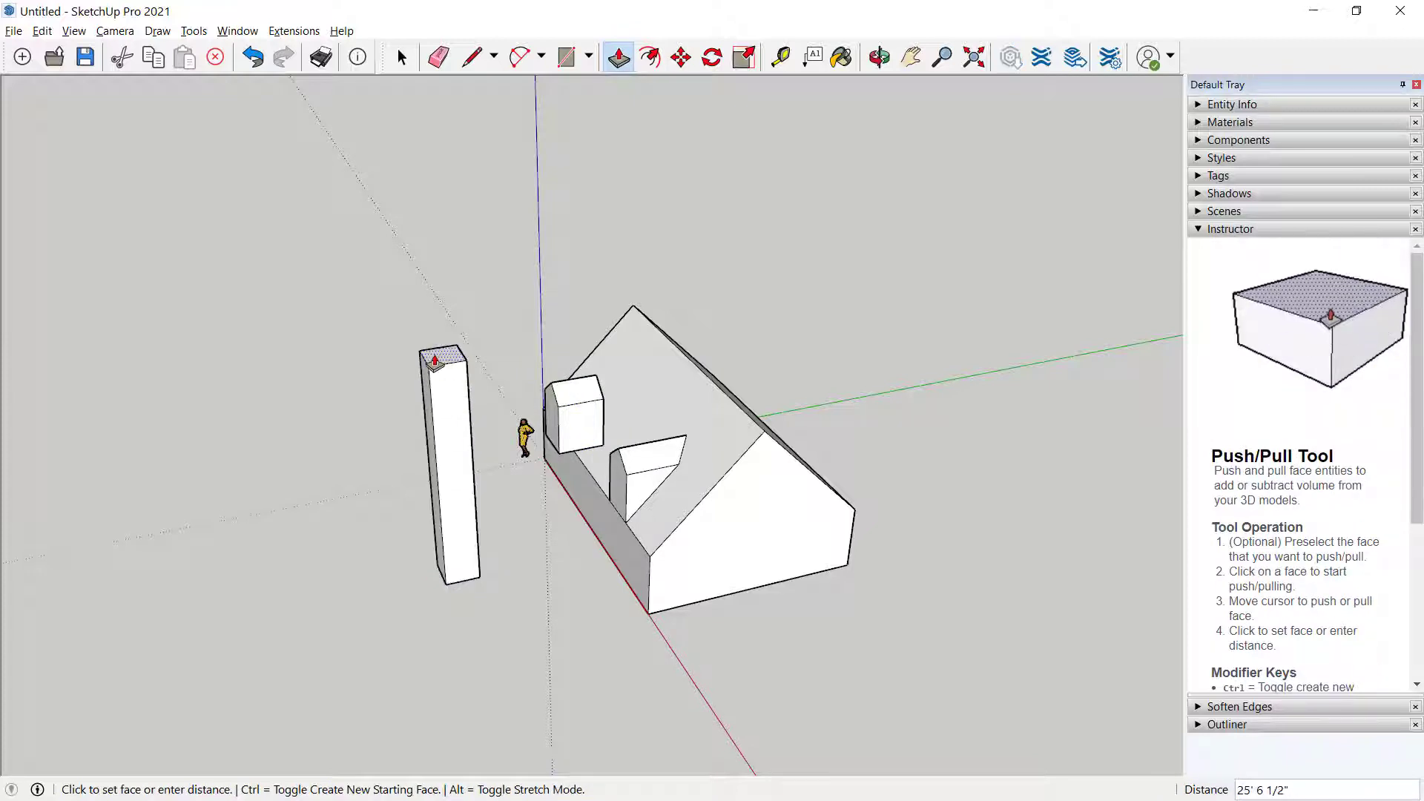
click(764, 434)
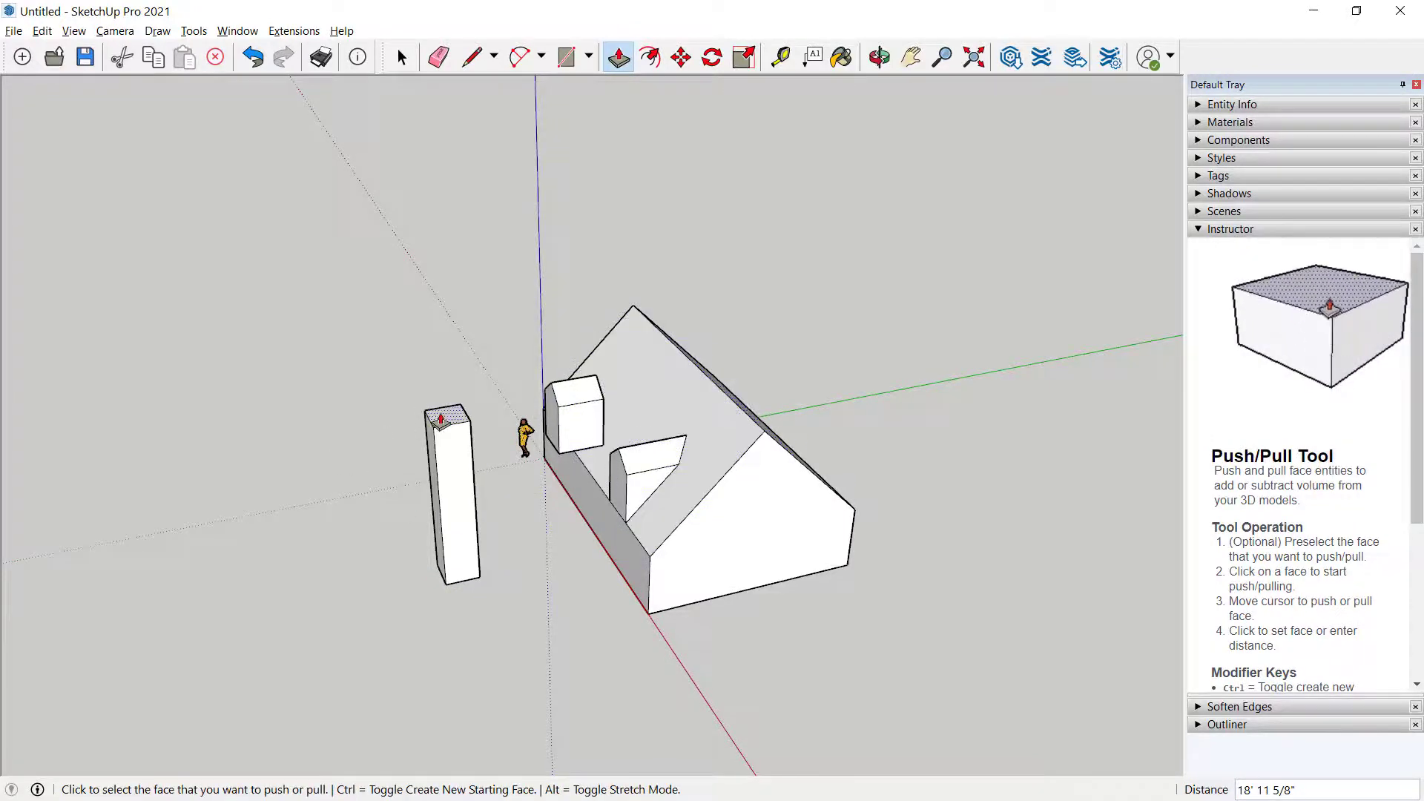
Push/Pull the square column's top higher and move the whole column about 27' 9 7/16" onto the house's ridge as a chimney
click(441, 421)
click(436, 377)
key(space)
double_click(448, 431)
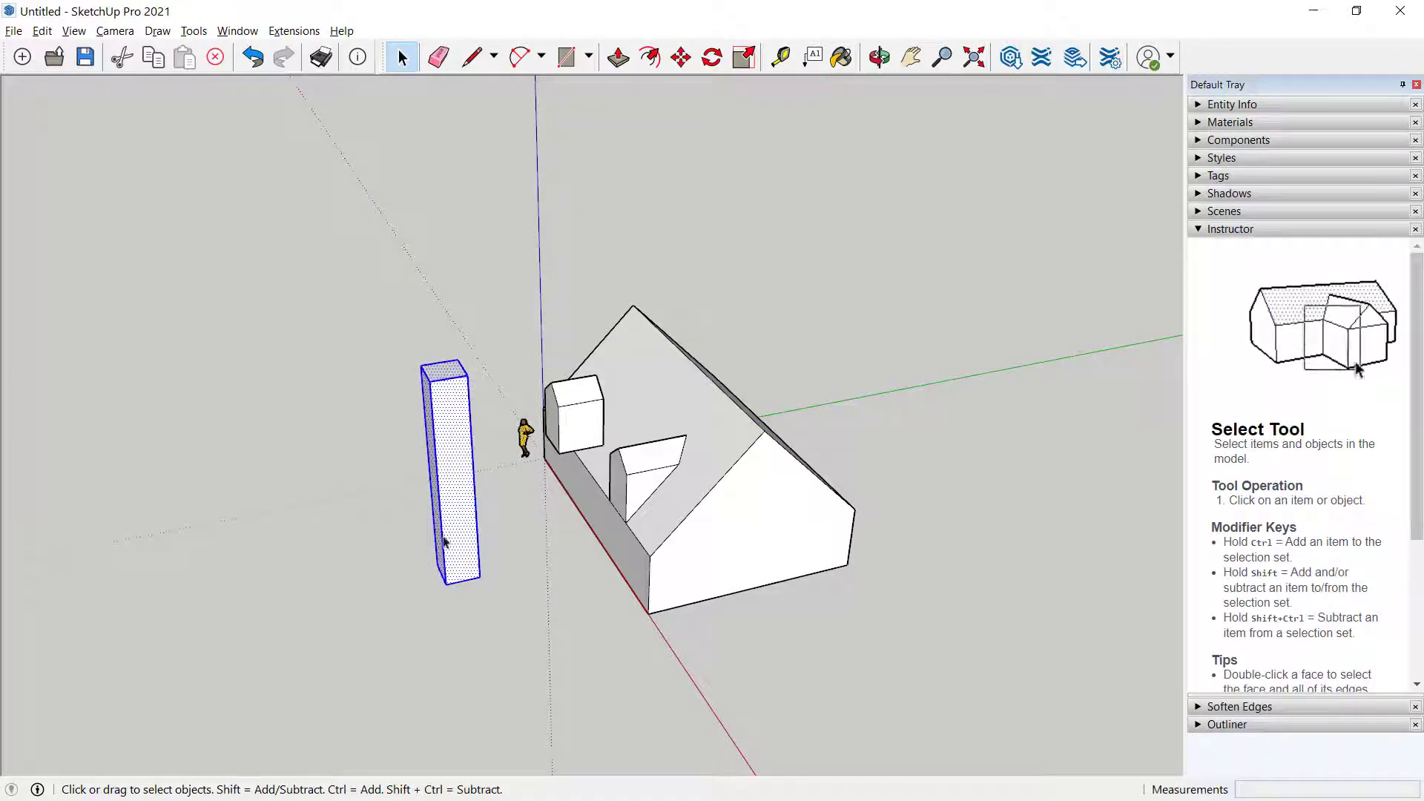
key(m)
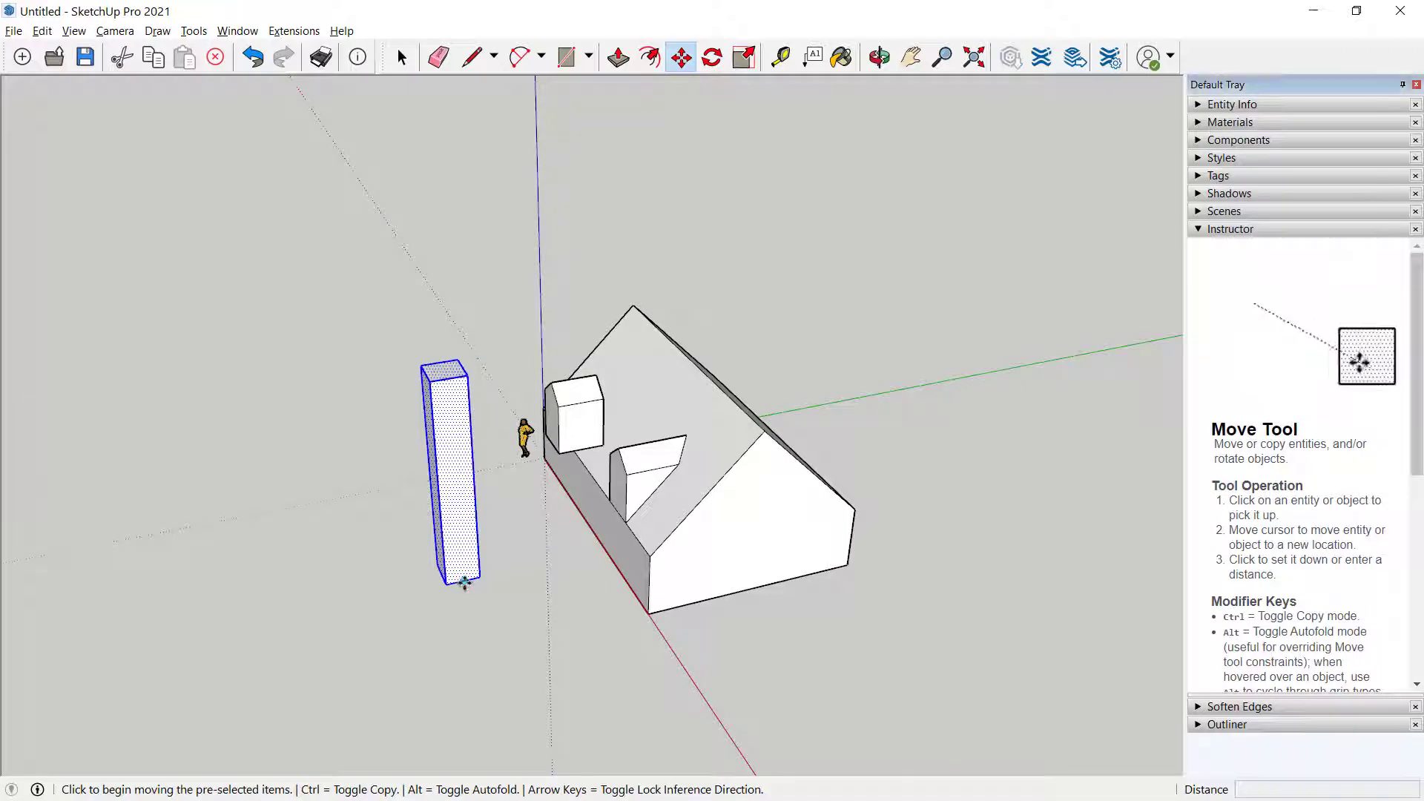
click(464, 583)
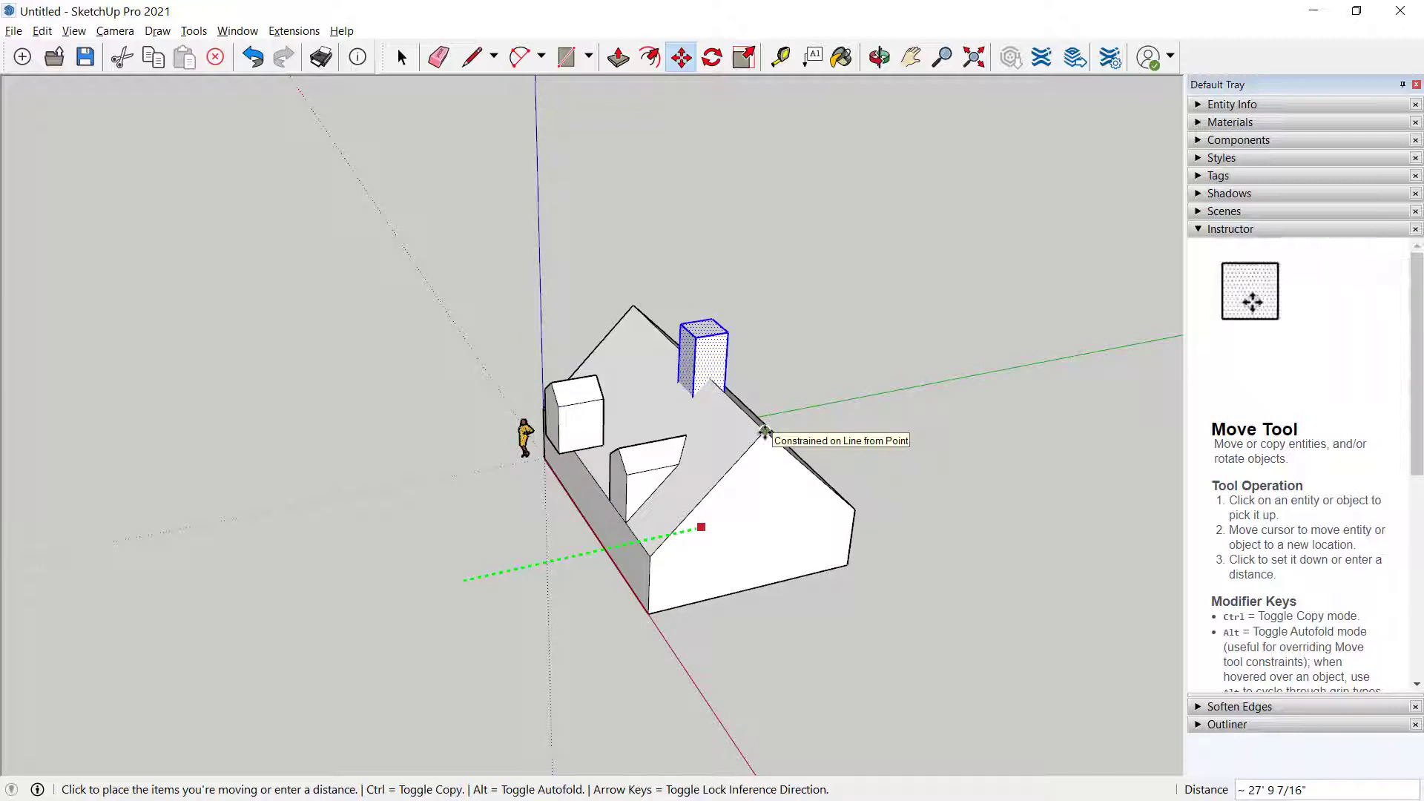
click(765, 432)
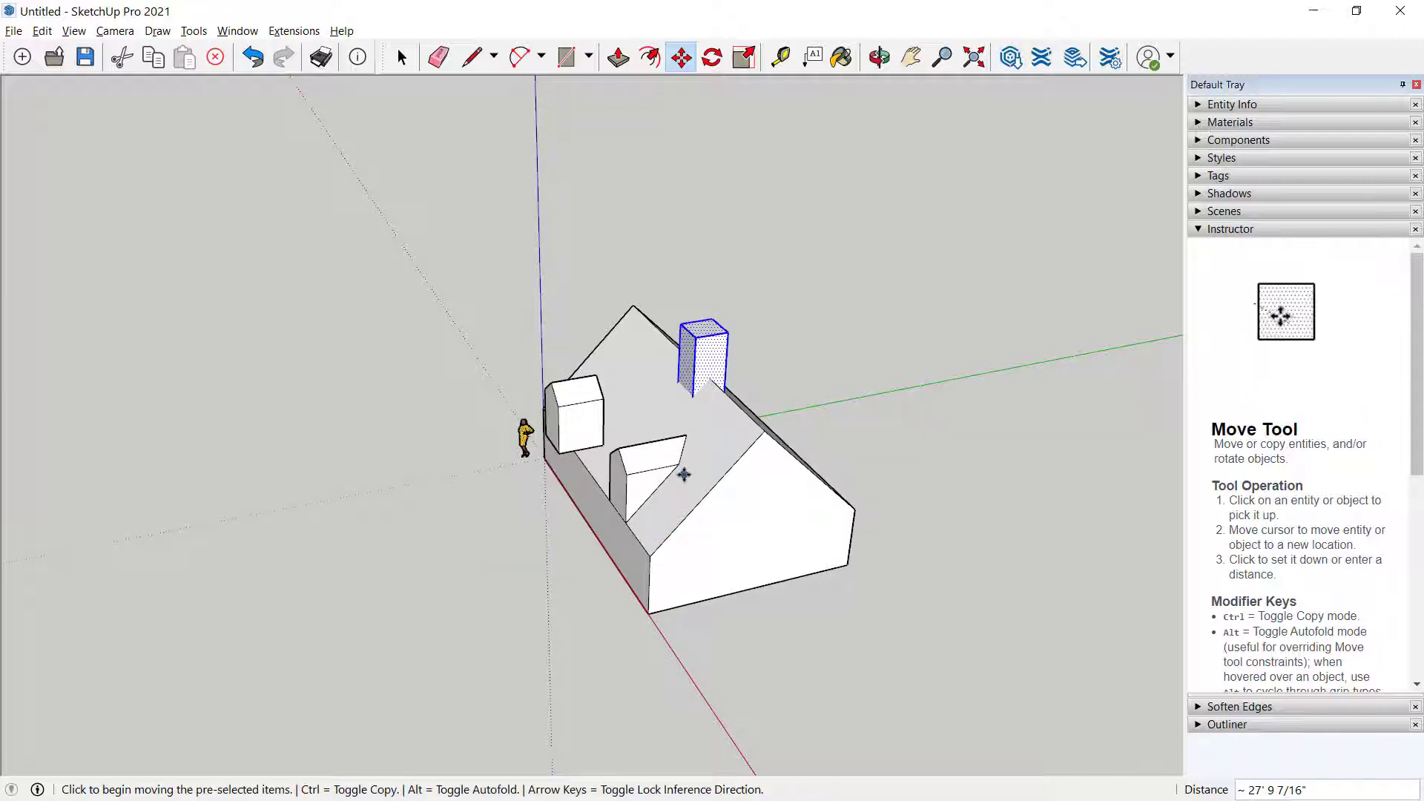
key(space)
Select the chimney with all its connected house geometry and intersect the faces with the model to create edges at the roof
scroll(561, 469, up, 5)
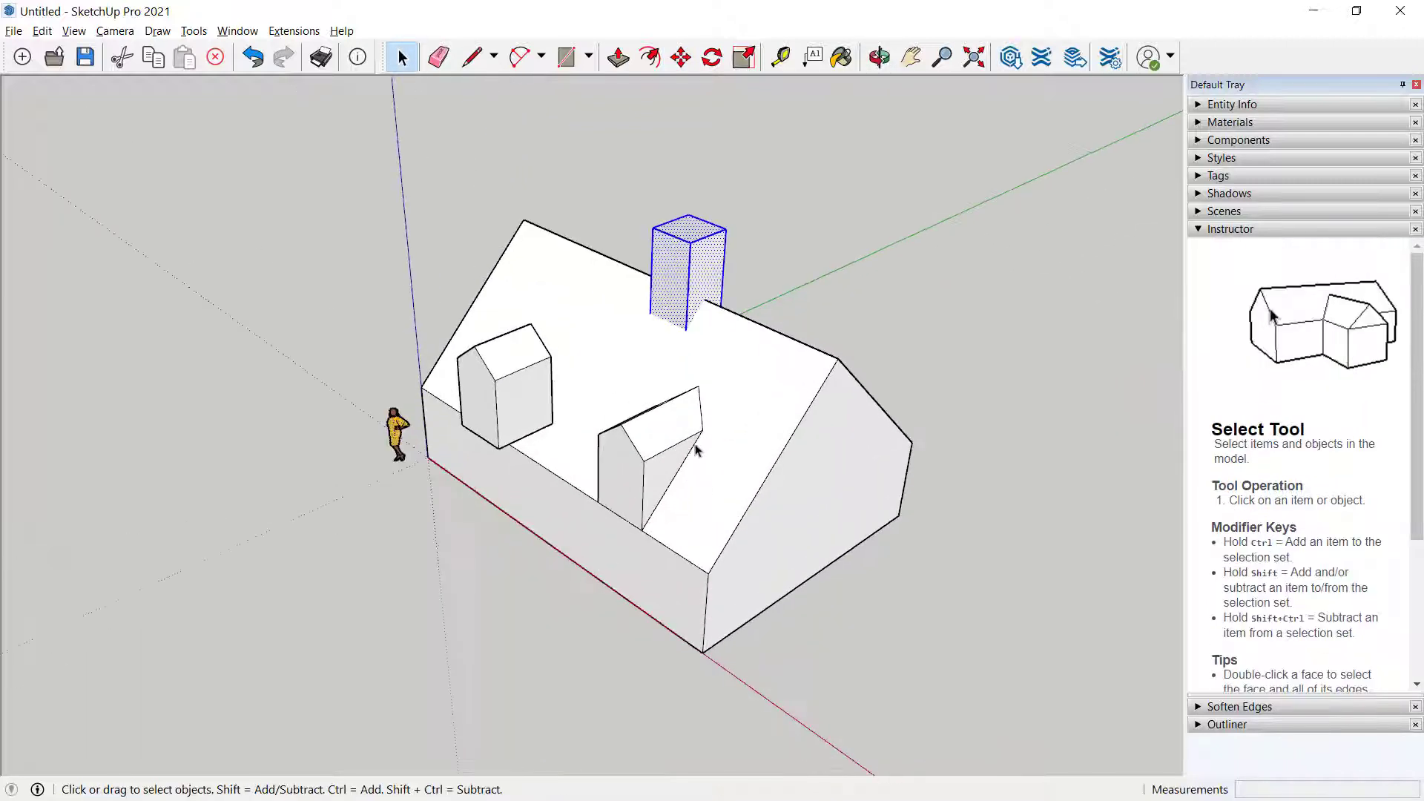
middle_drag(712, 475, 800, 579)
scroll(799, 580, up, 6)
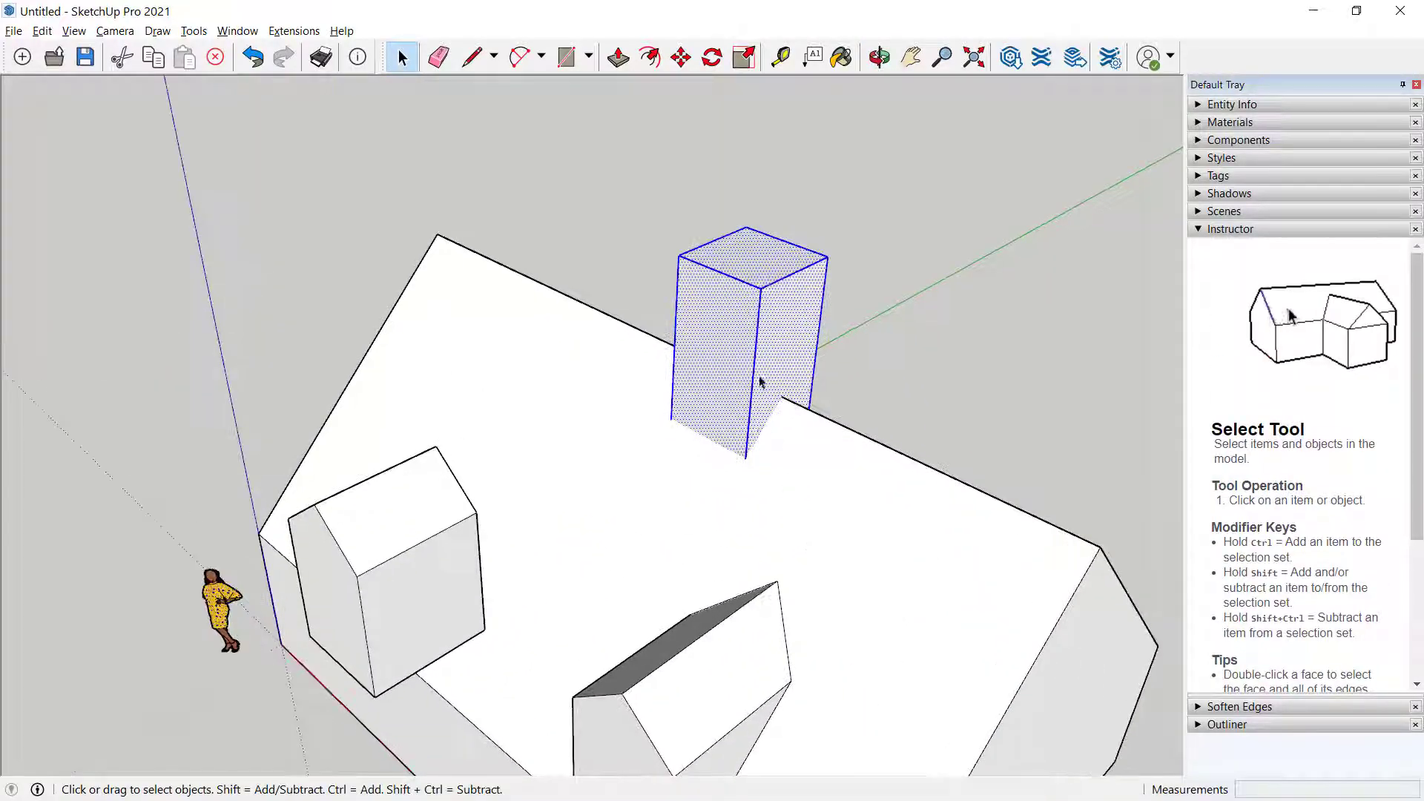
click(914, 350)
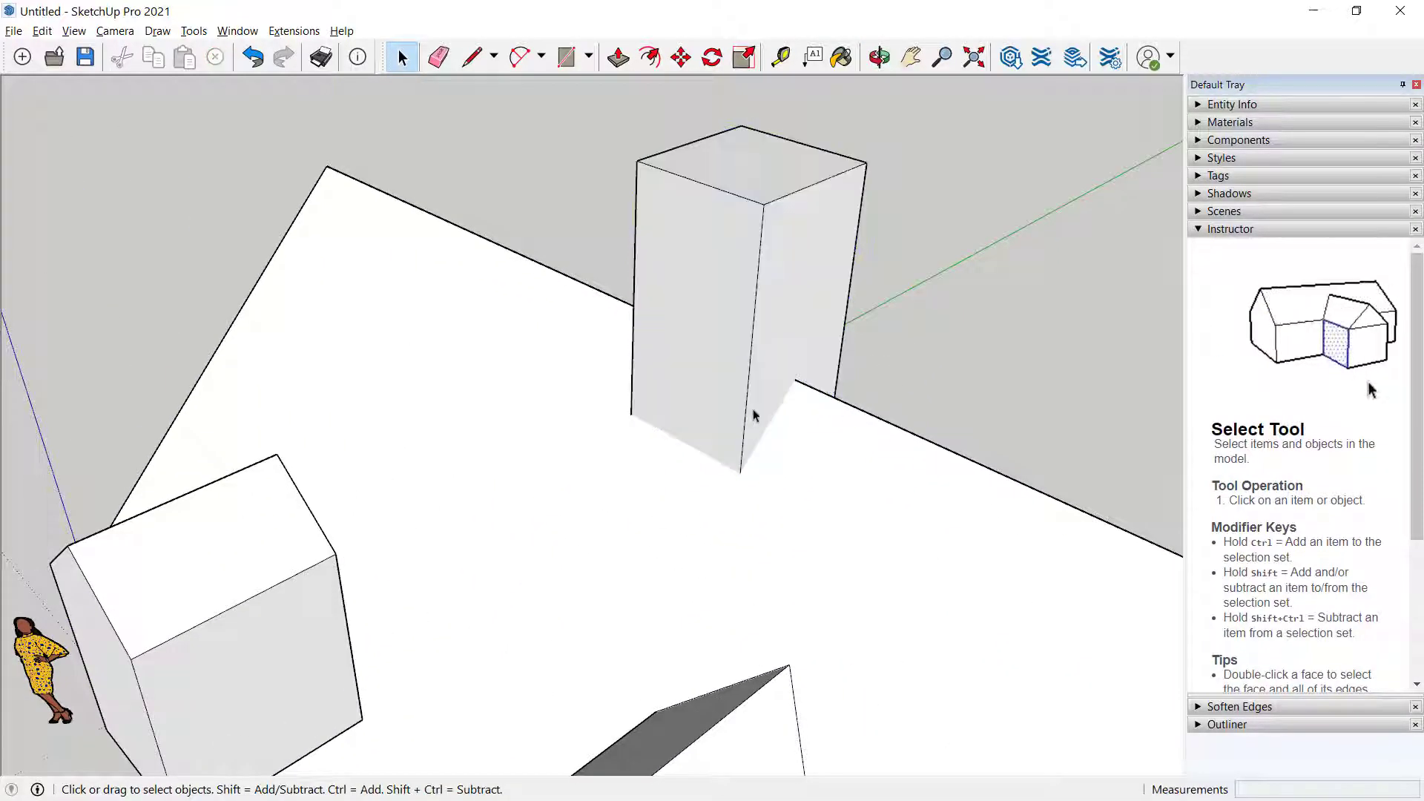
scroll(753, 406, up, 4)
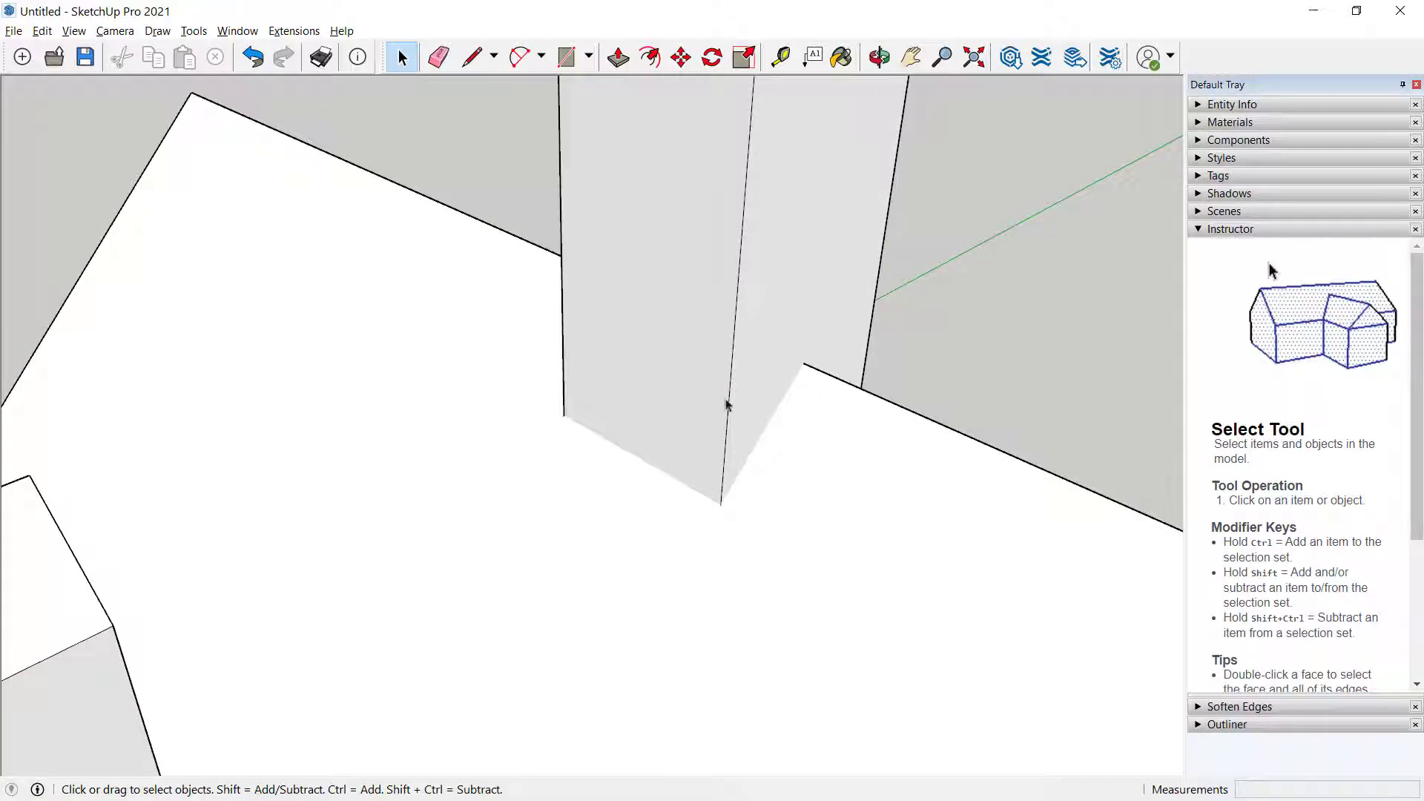
scroll(726, 405, down, 8)
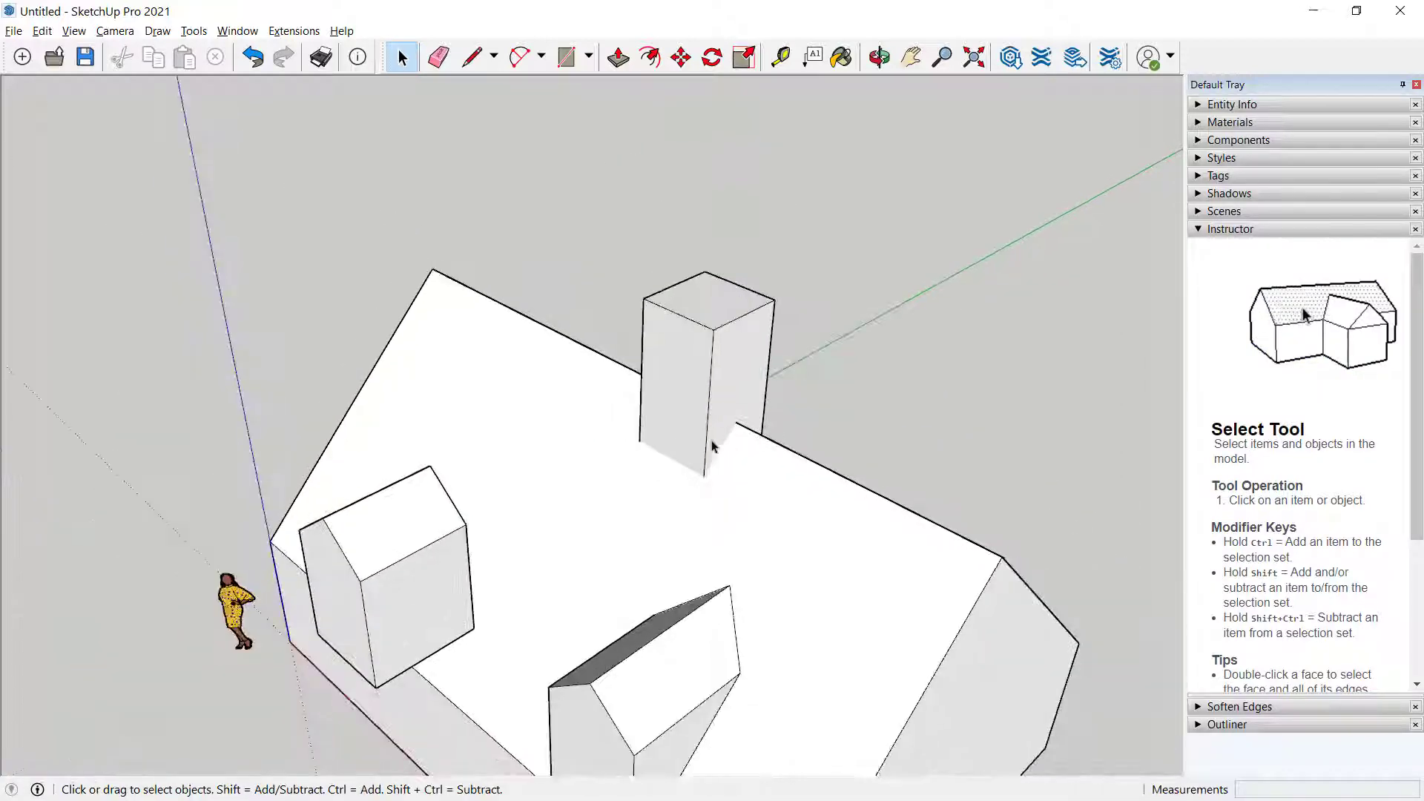
middle_drag(713, 446, 728, 351)
triple_click(716, 339)
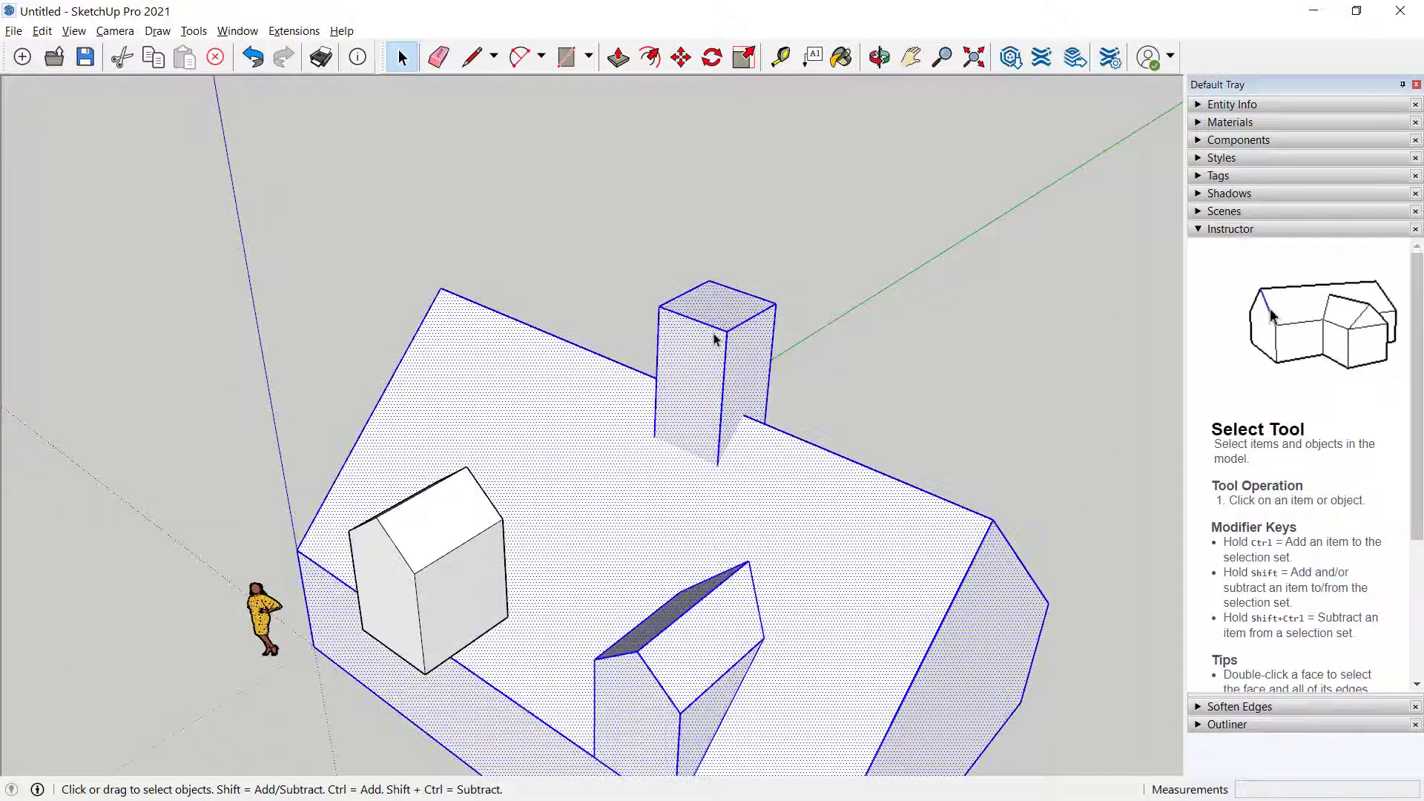
right_click(697, 385)
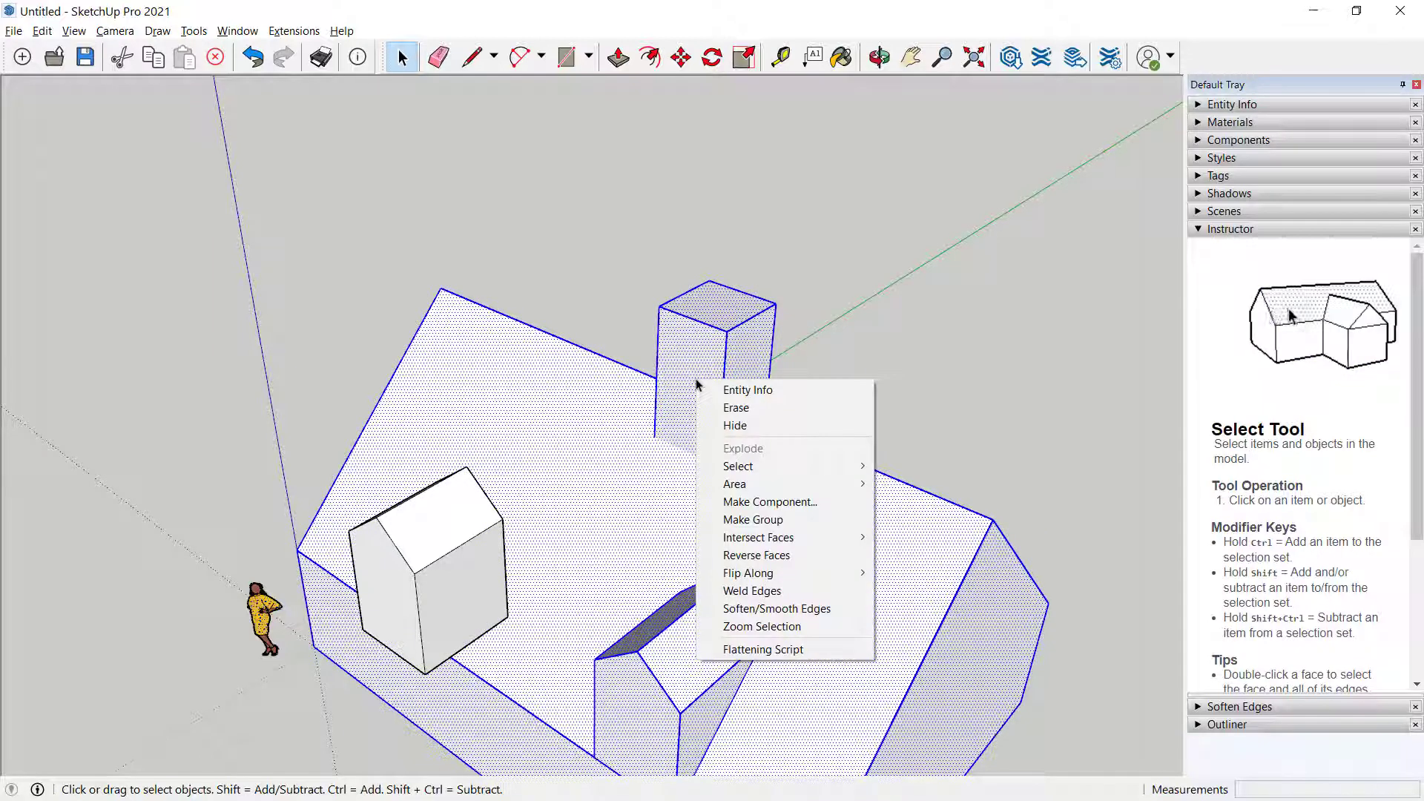
mouse_move(786, 537)
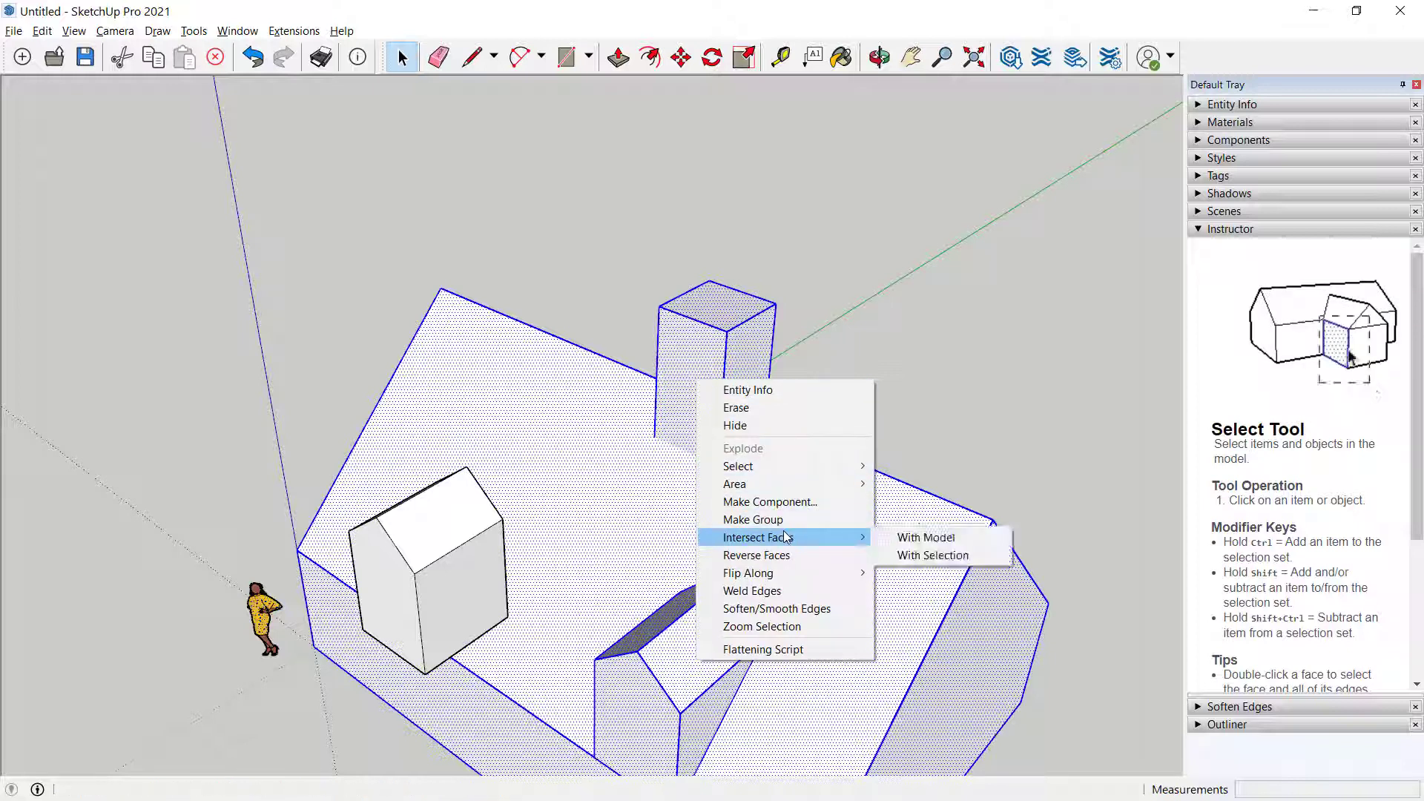
click(937, 542)
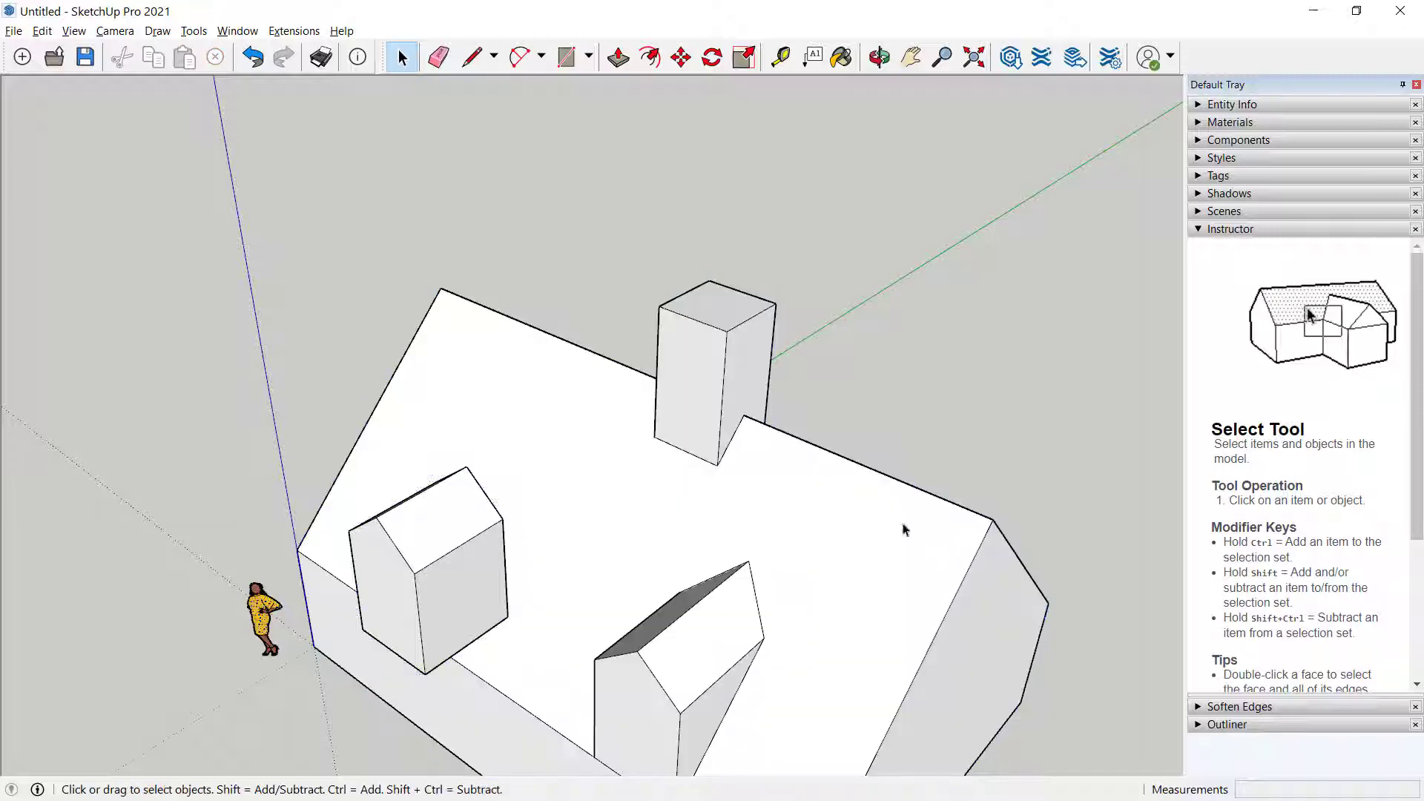
Erase the chimney's leftover square outline on the underside of the house
middle_drag(852, 496, 767, 233)
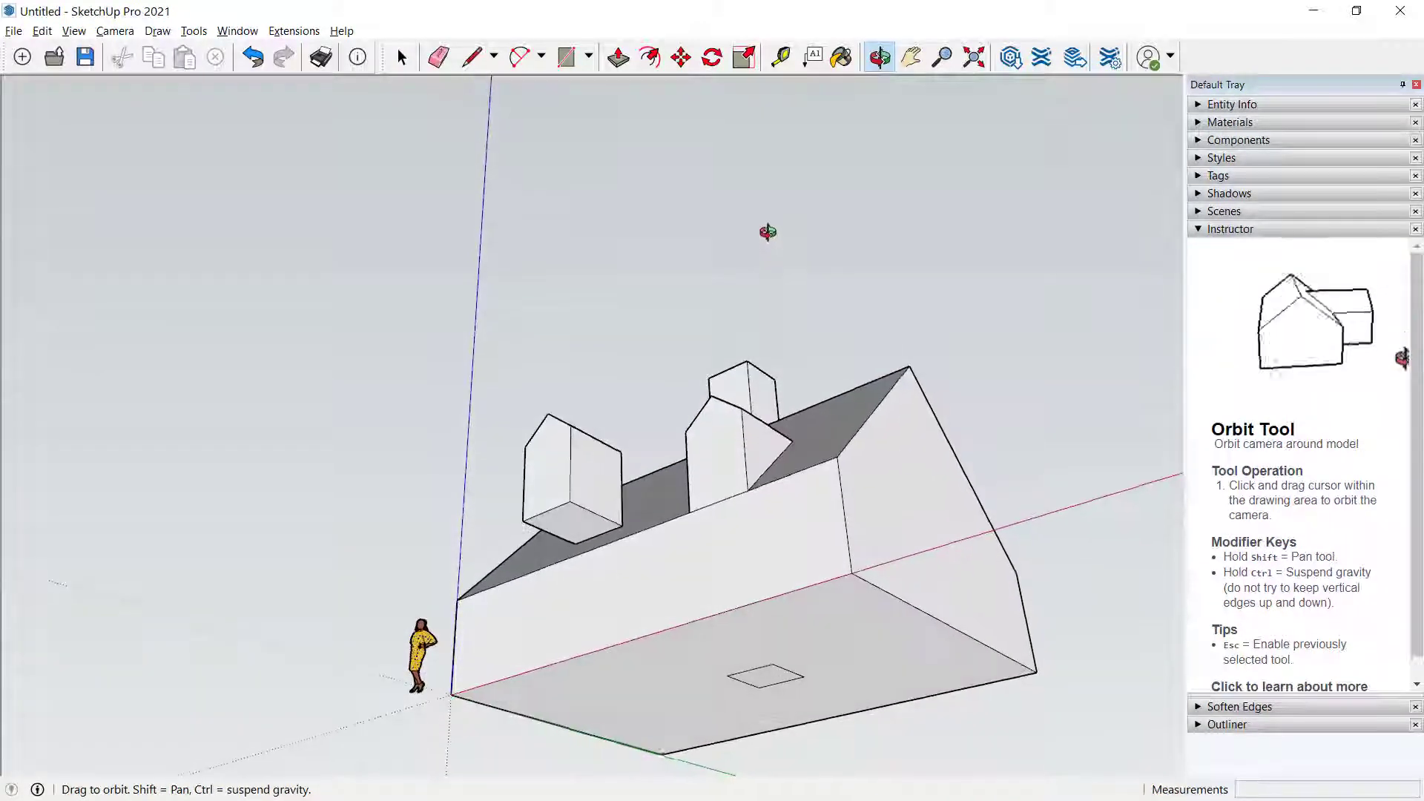
key(e)
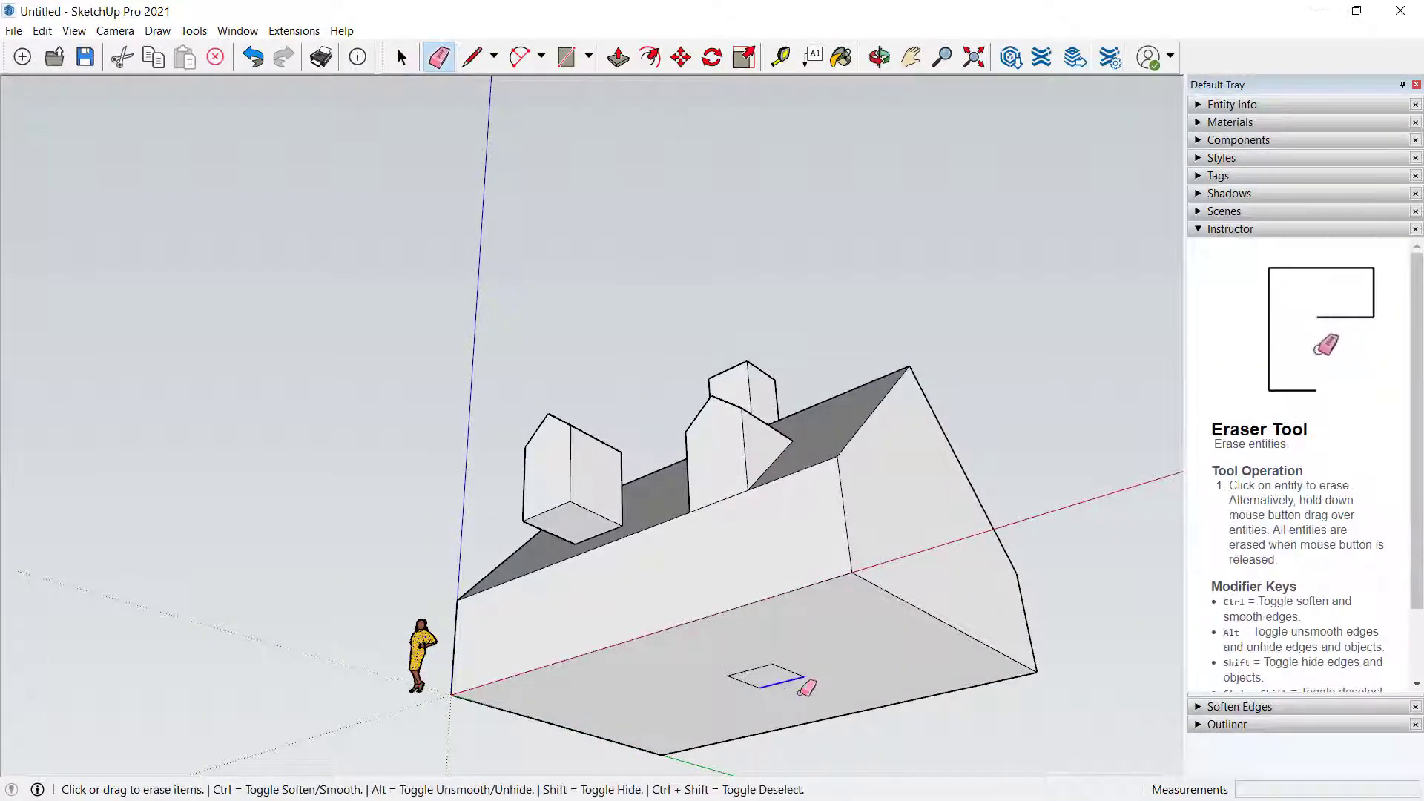
mouse_move(811, 657)
middle_down()
mouse_move(770, 595)
mouse_move(774, 556)
mouse_move(801, 624)
mouse_move(888, 537)
mouse_move(873, 424)
mouse_move(826, 331)
middle_up()
scroll(741, 489, up, 3)
mouse_move(743, 483)
middle_down()
mouse_move(731, 496)
mouse_move(728, 454)
middle_up()
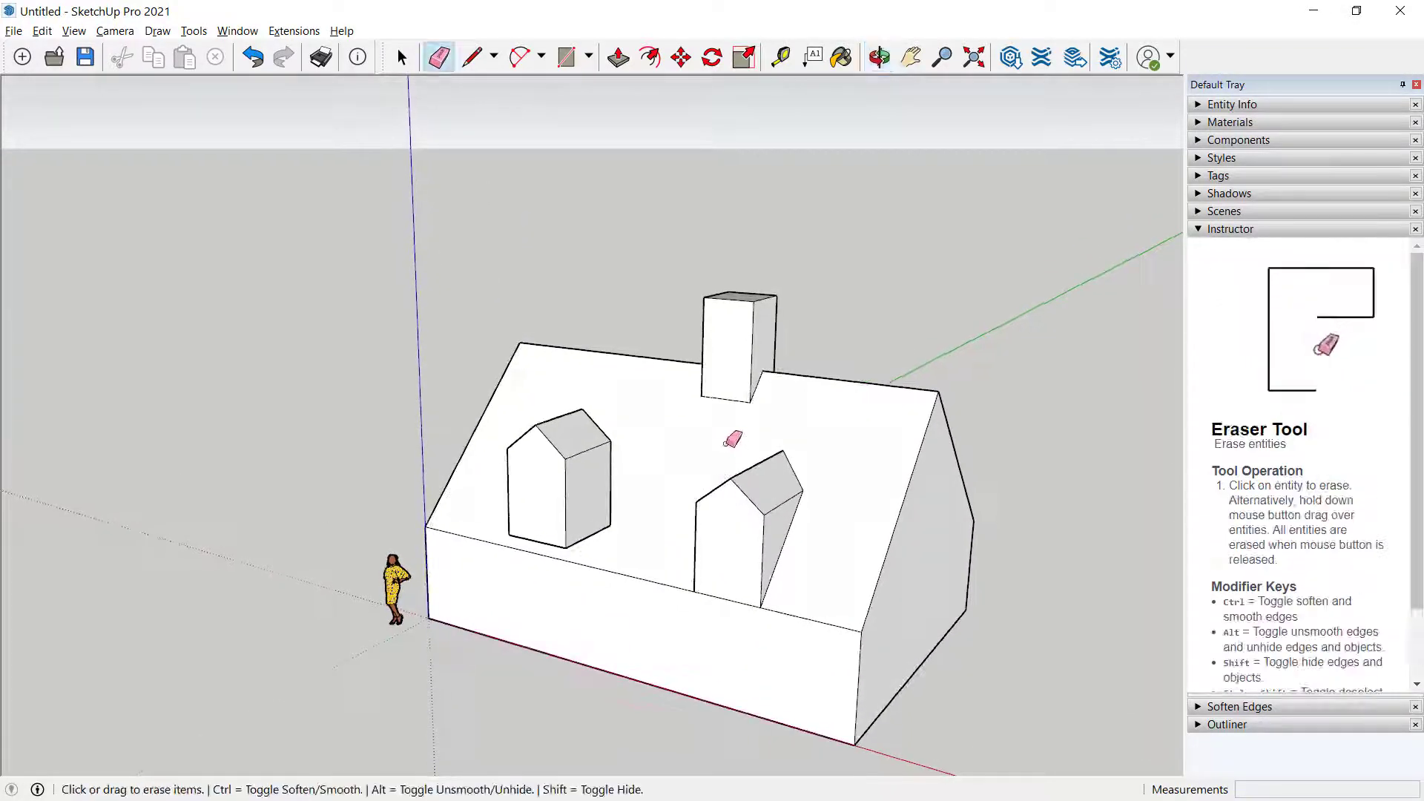